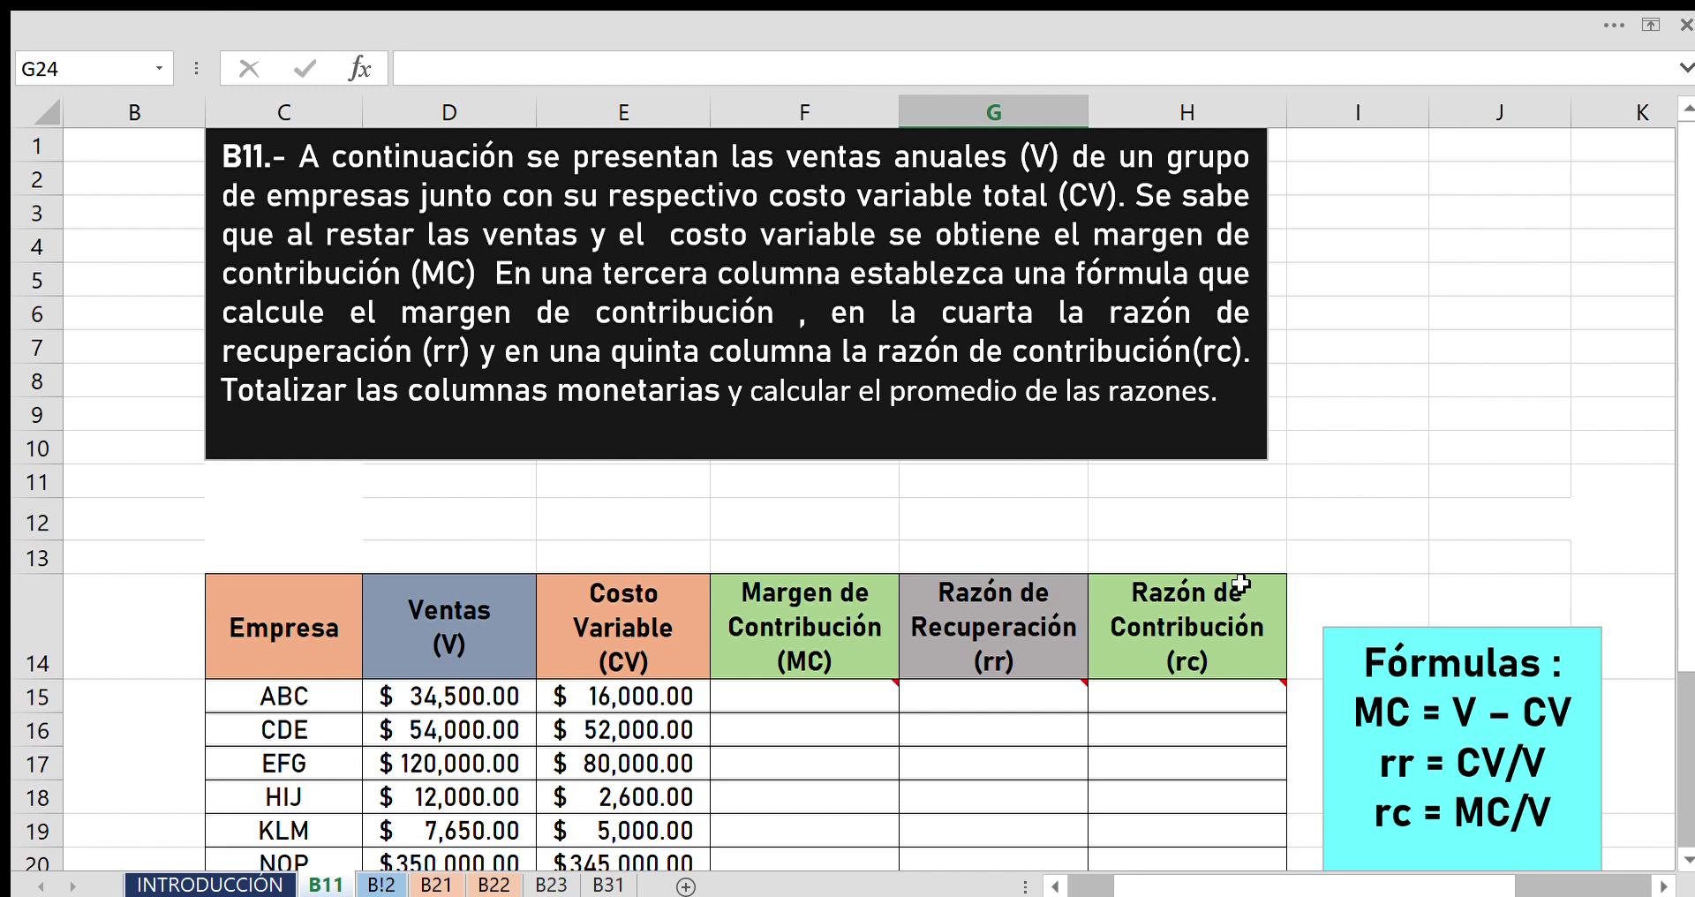
Scroll down to the company table with the Margen de Contribución column.
{"action": "scroll", "coordinate": [1240, 583], "scroll_direction": "down", "scroll_amount": 1}
{"action": "scroll", "coordinate": [1240, 583], "scroll_direction": "down", "scroll_amount": 1}
{"action": "scroll", "coordinate": [1241, 582], "scroll_direction": "down", "scroll_amount": 1}
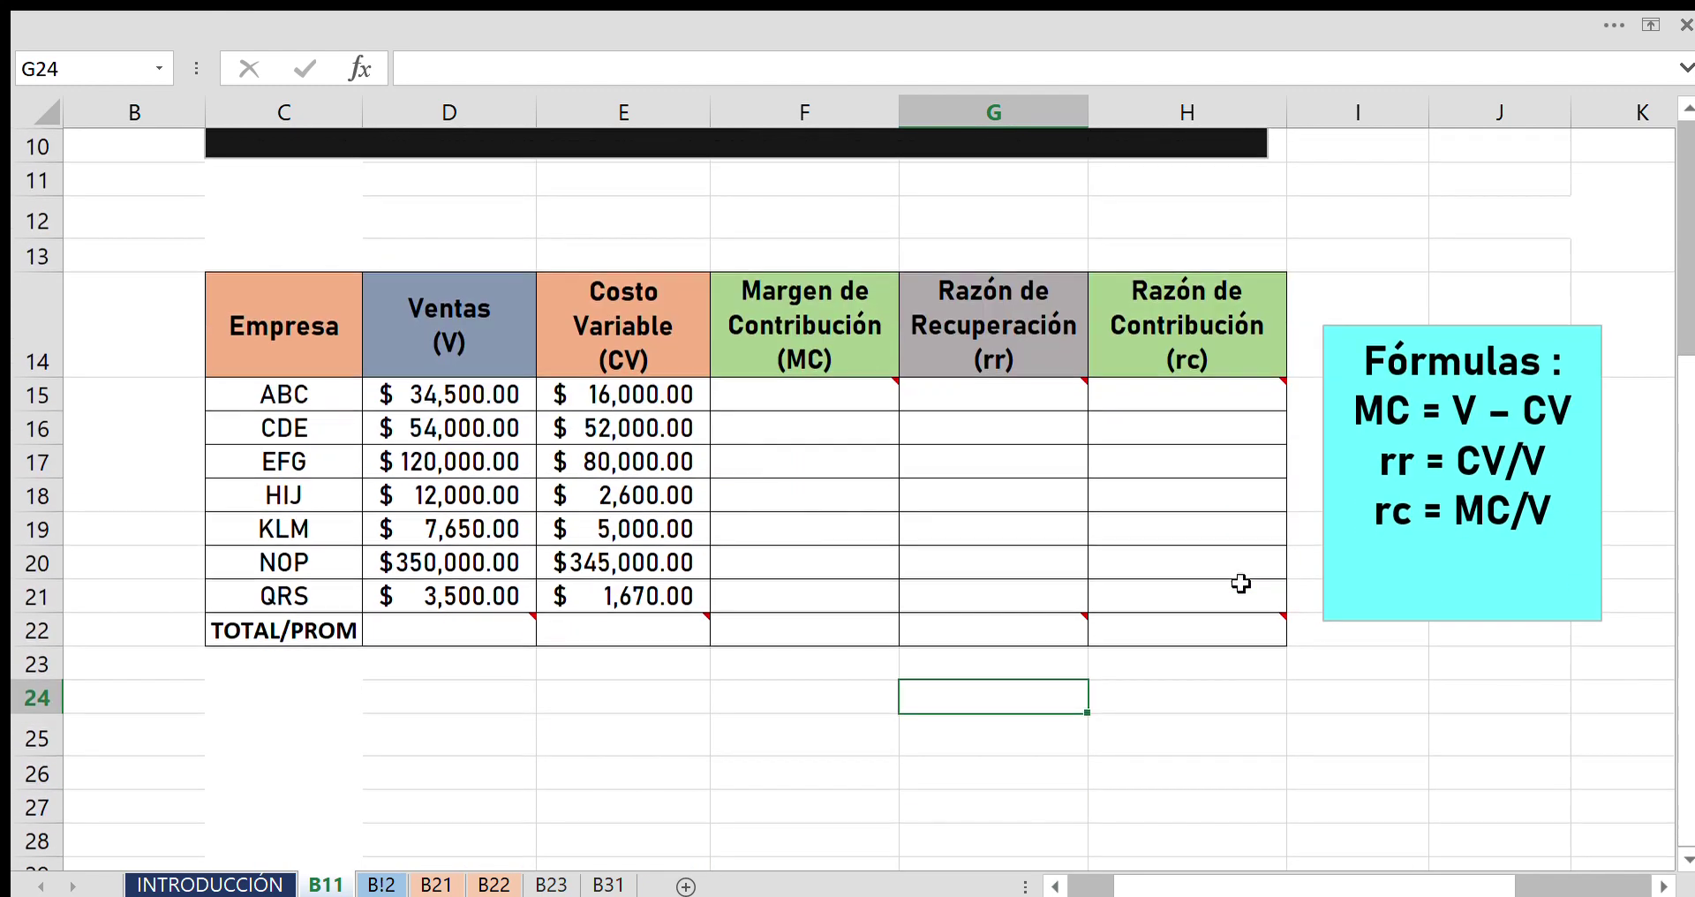
{"action": "scroll", "coordinate": [1241, 583], "scroll_direction": "down", "scroll_amount": 1}
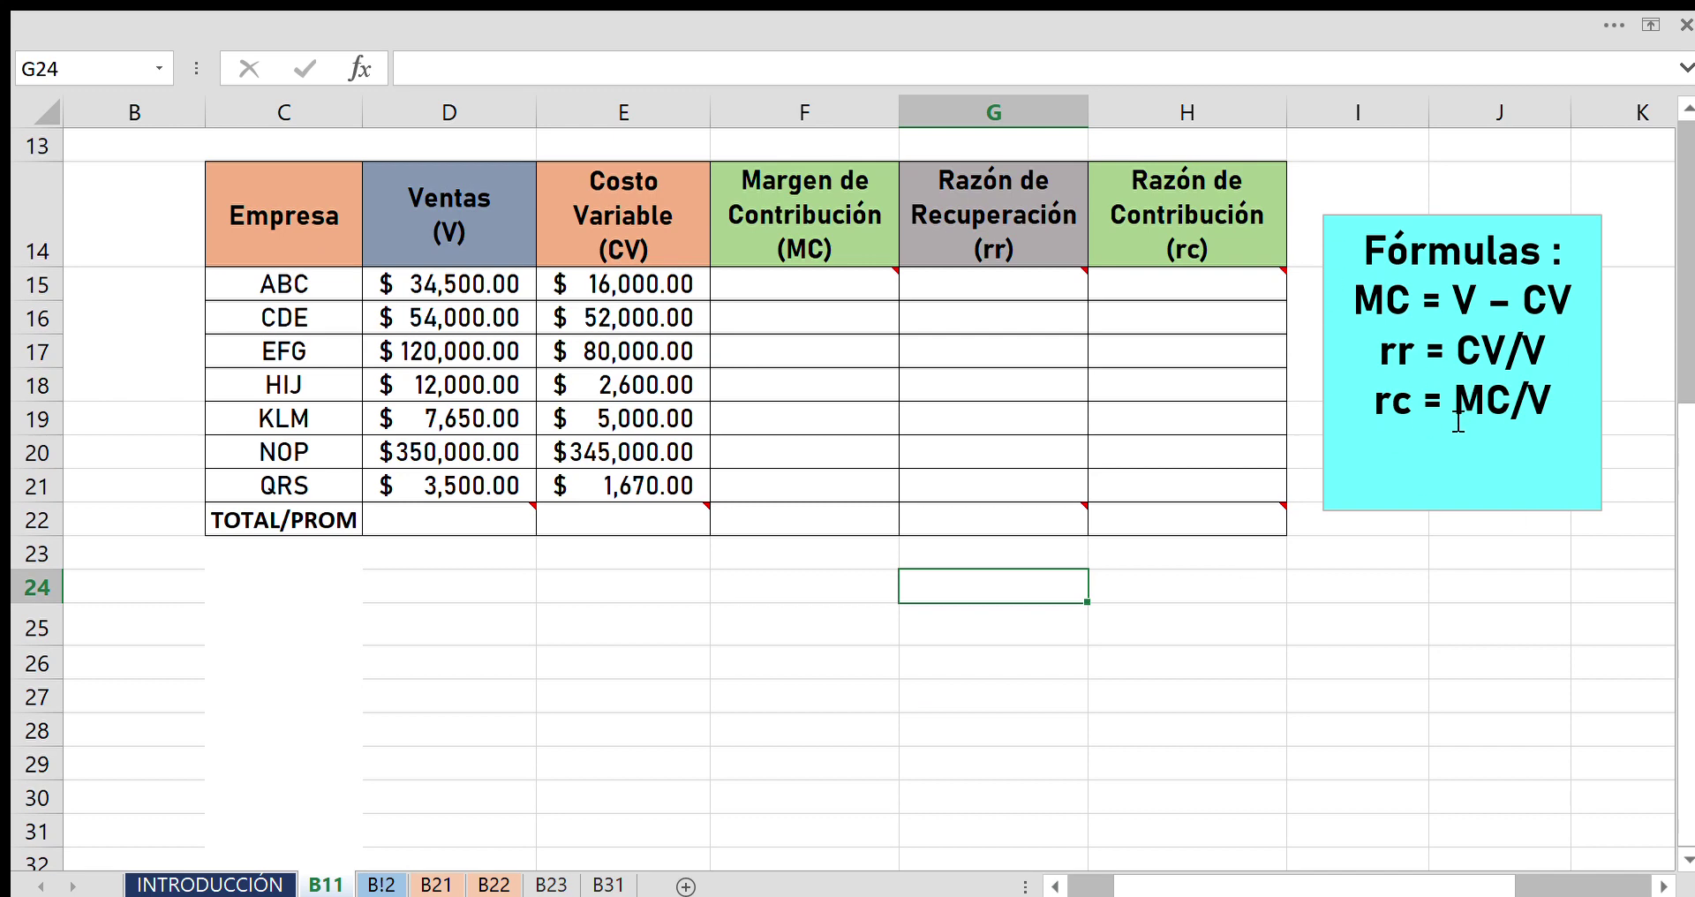
{"action": "scroll", "coordinate": [422, 339], "scroll_direction": "up", "scroll_amount": 1}
{"action": "scroll", "coordinate": [422, 338], "scroll_direction": "up", "scroll_amount": 3}
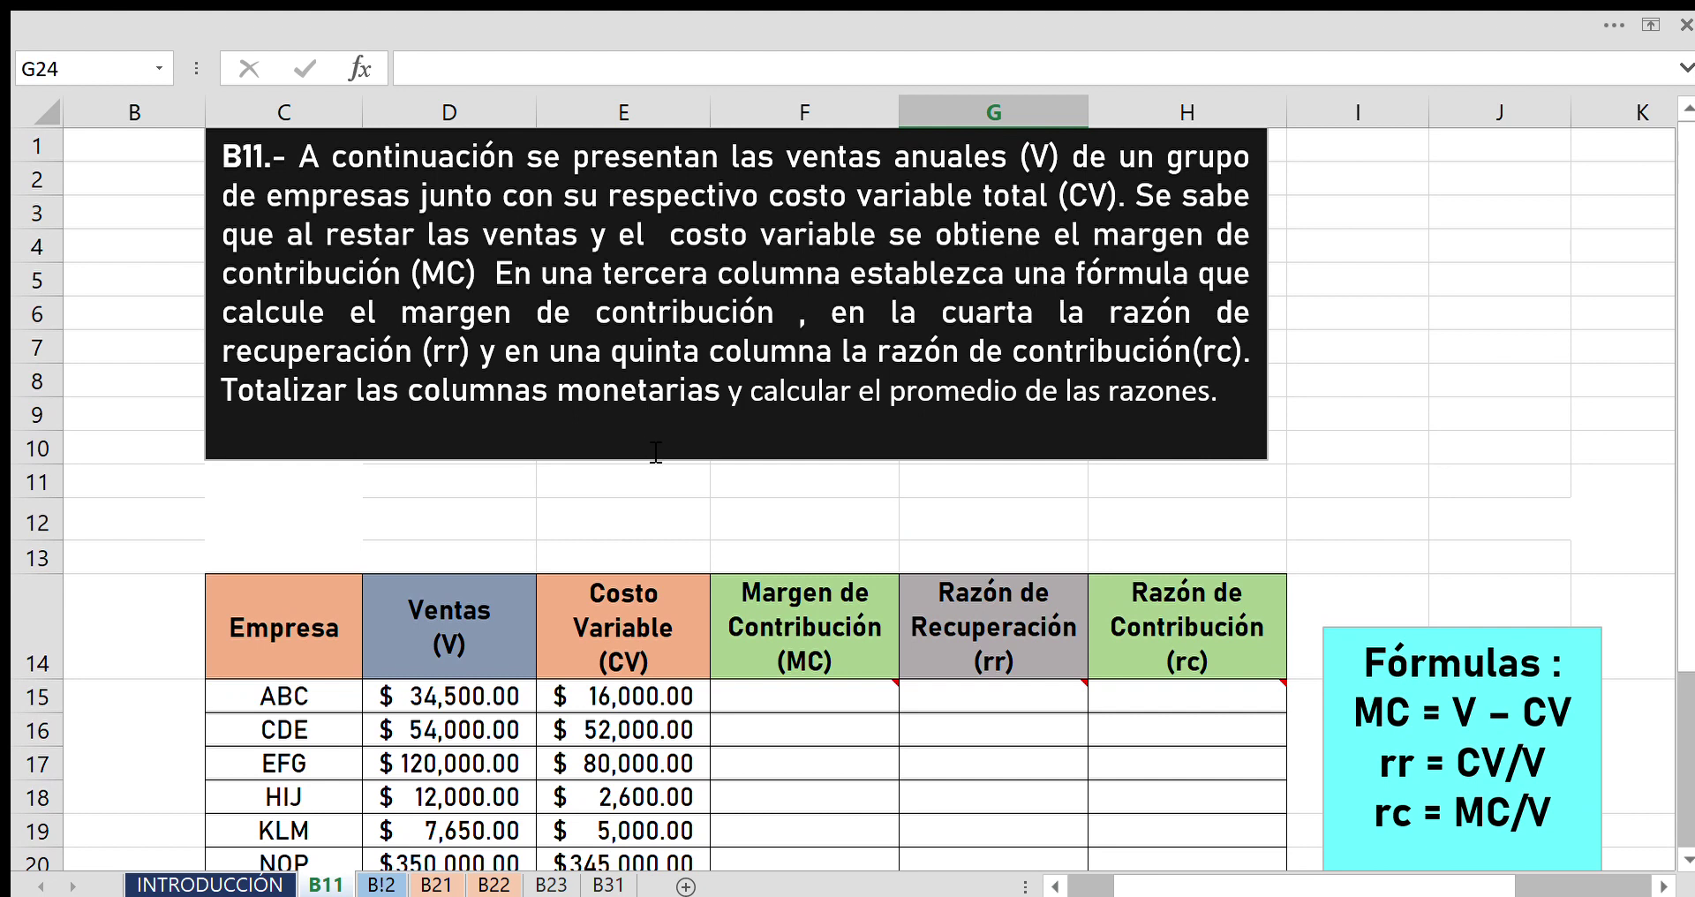
{"action": "scroll", "coordinate": [656, 452], "scroll_direction": "down", "scroll_amount": 1}
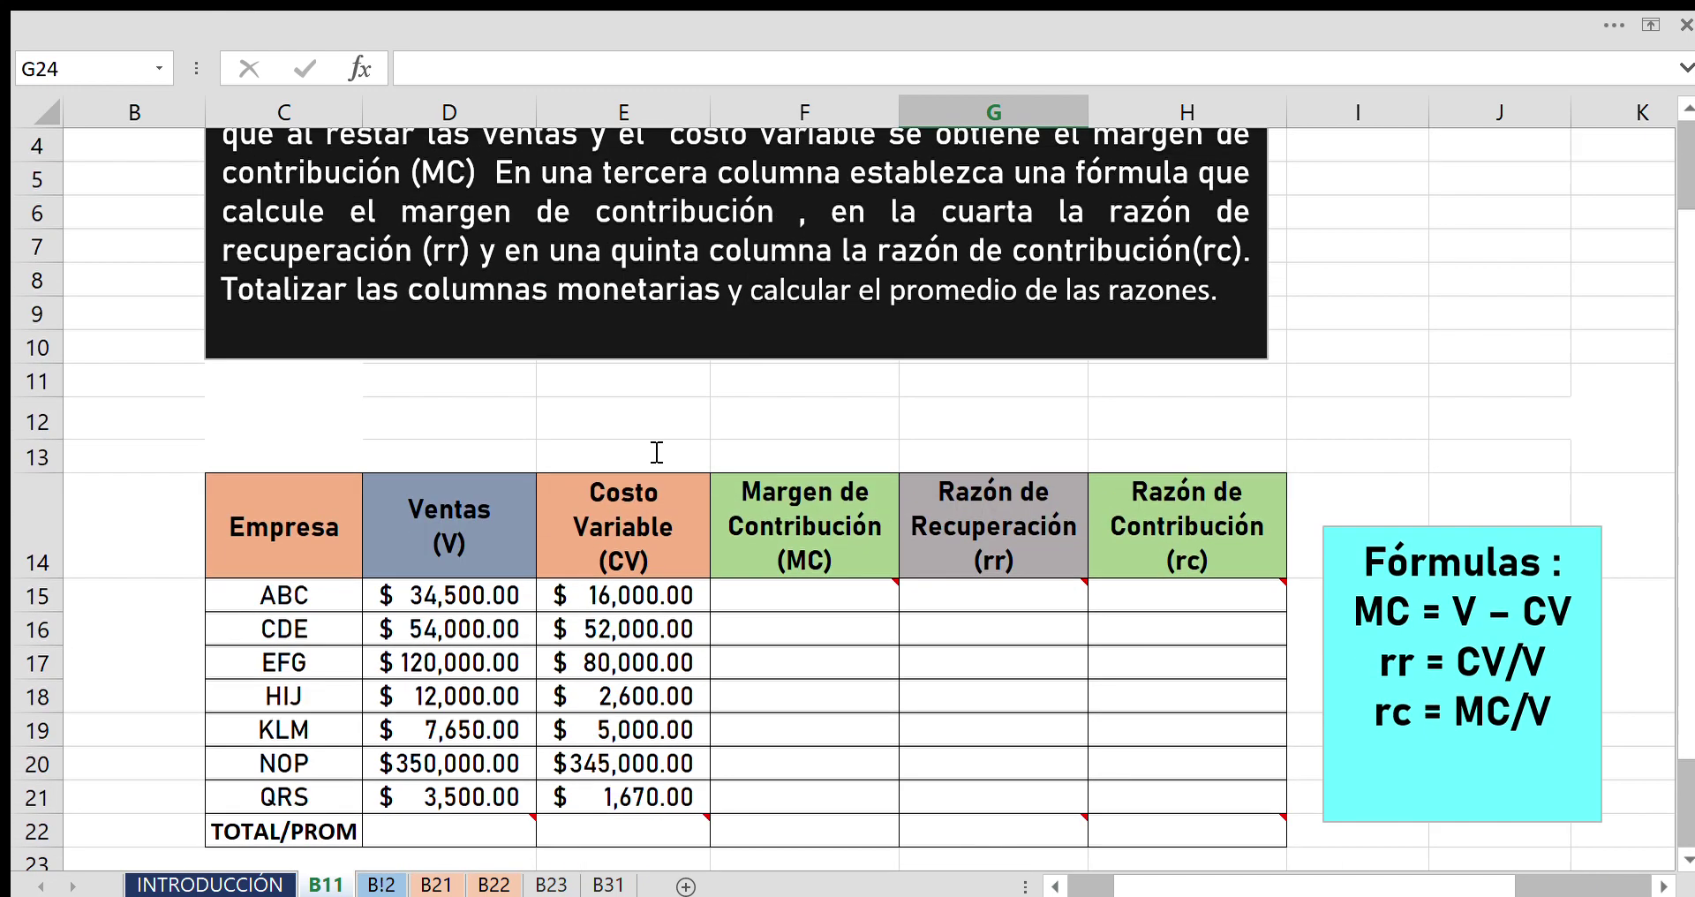
{"action": "scroll", "coordinate": [797, 514], "scroll_direction": "down", "scroll_amount": 1}
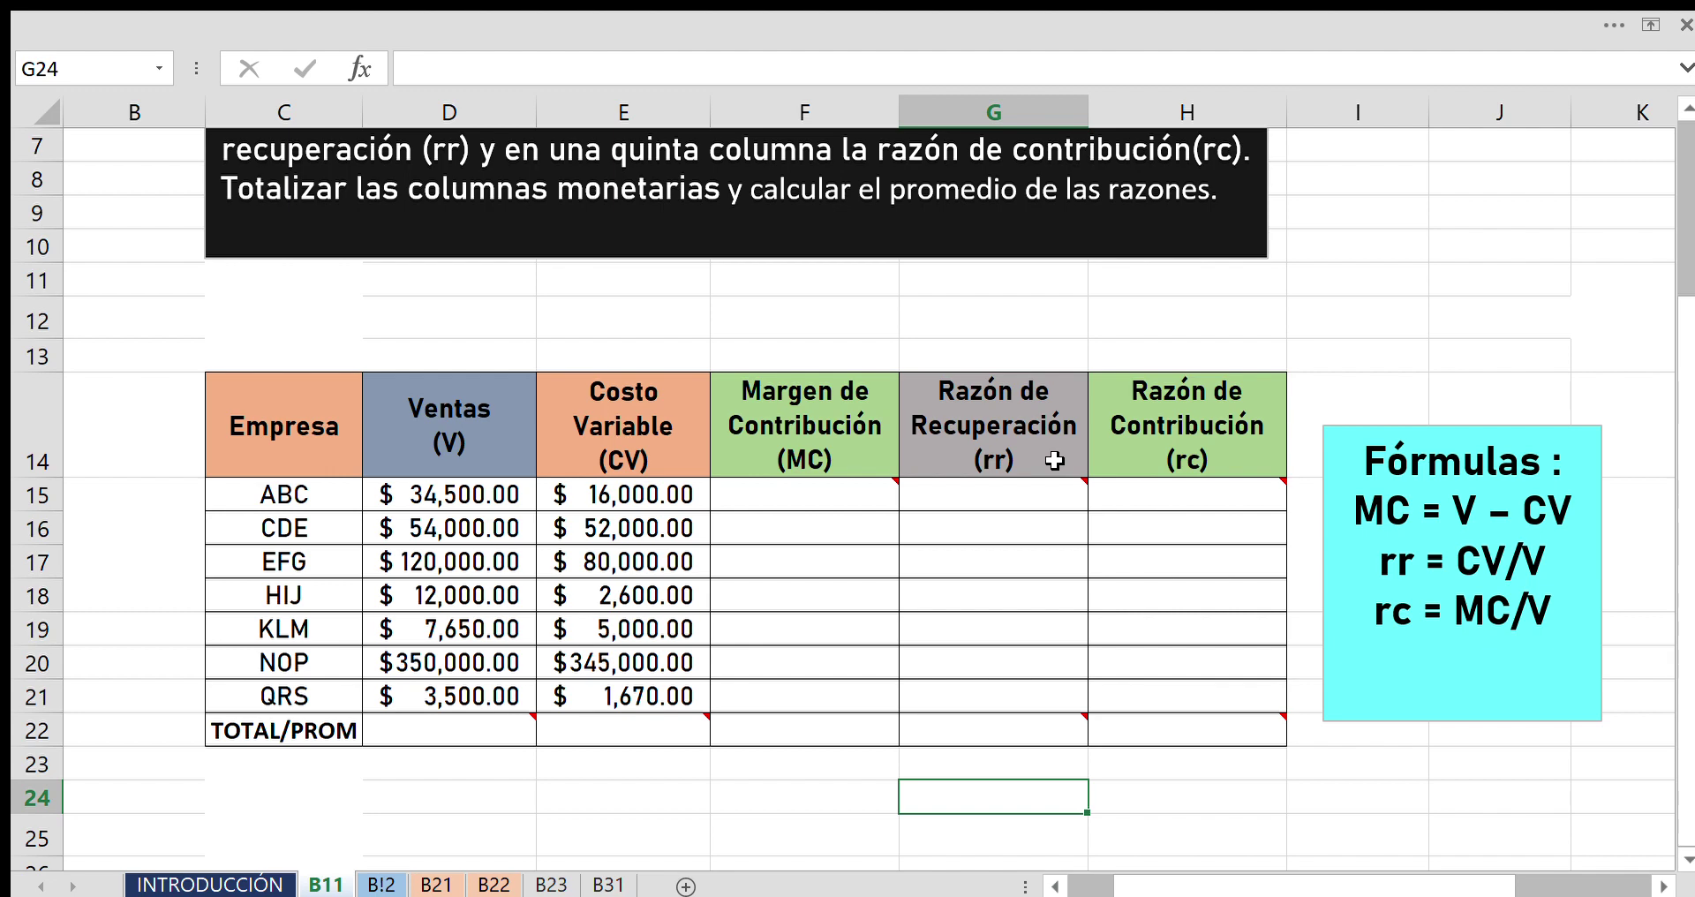
{"action": "scroll", "coordinate": [1055, 460], "scroll_direction": "down", "scroll_amount": 2}
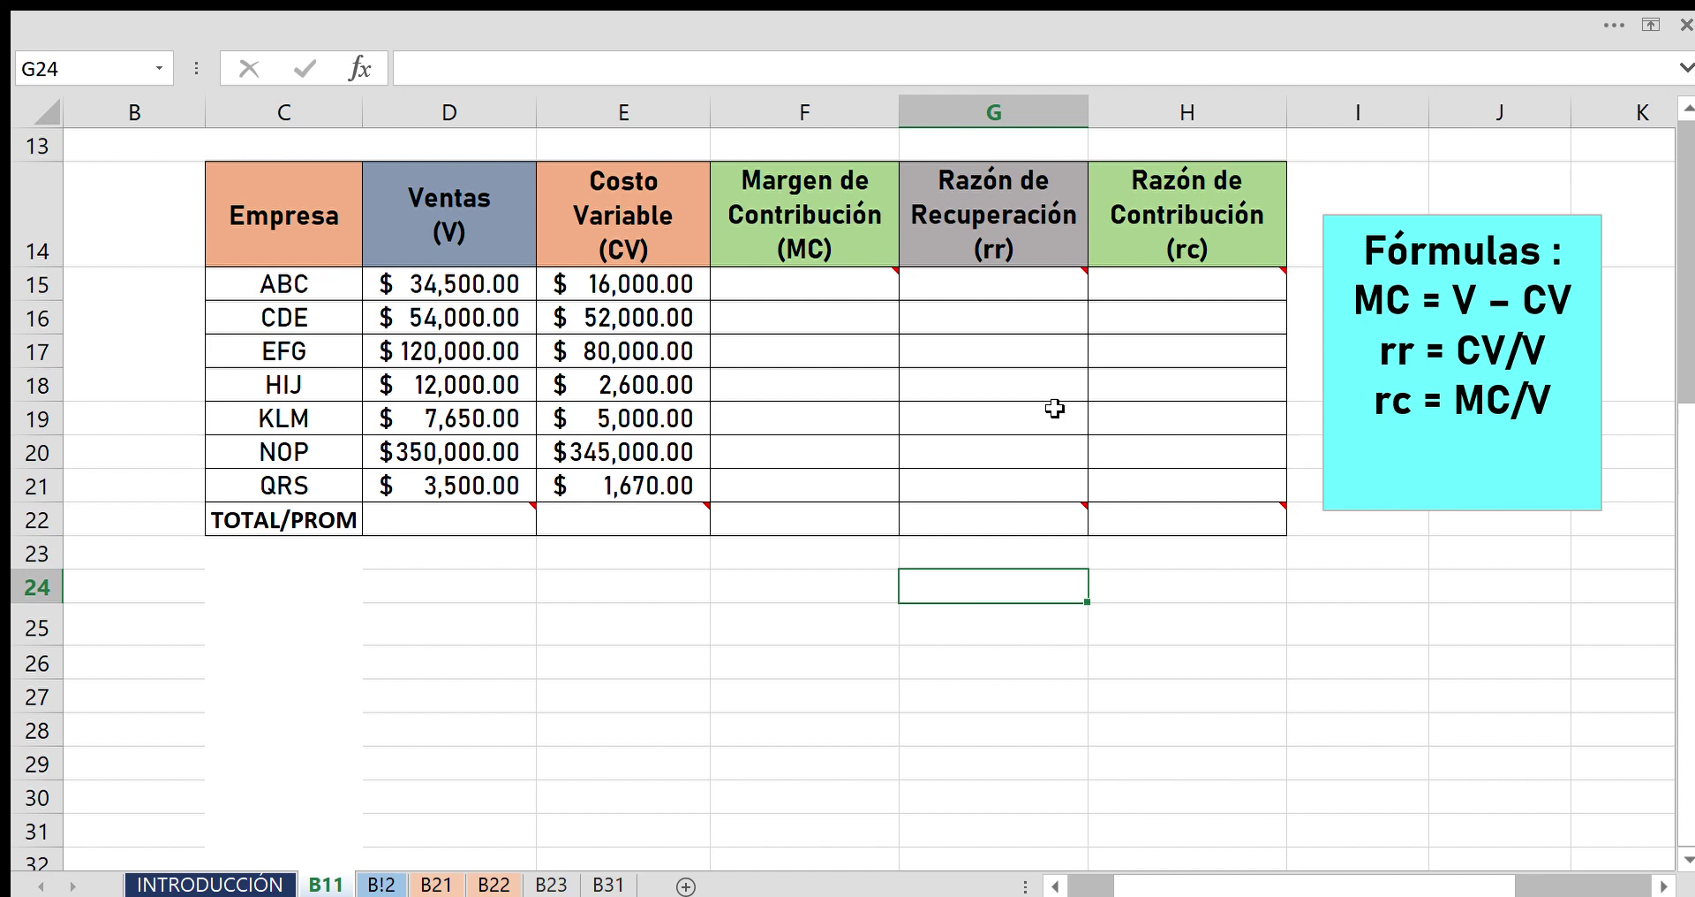
Locate ABC's sales in D15, variable cost in E15 and margin cell F15.
{"action": "left_click", "coordinate": [868, 299]}
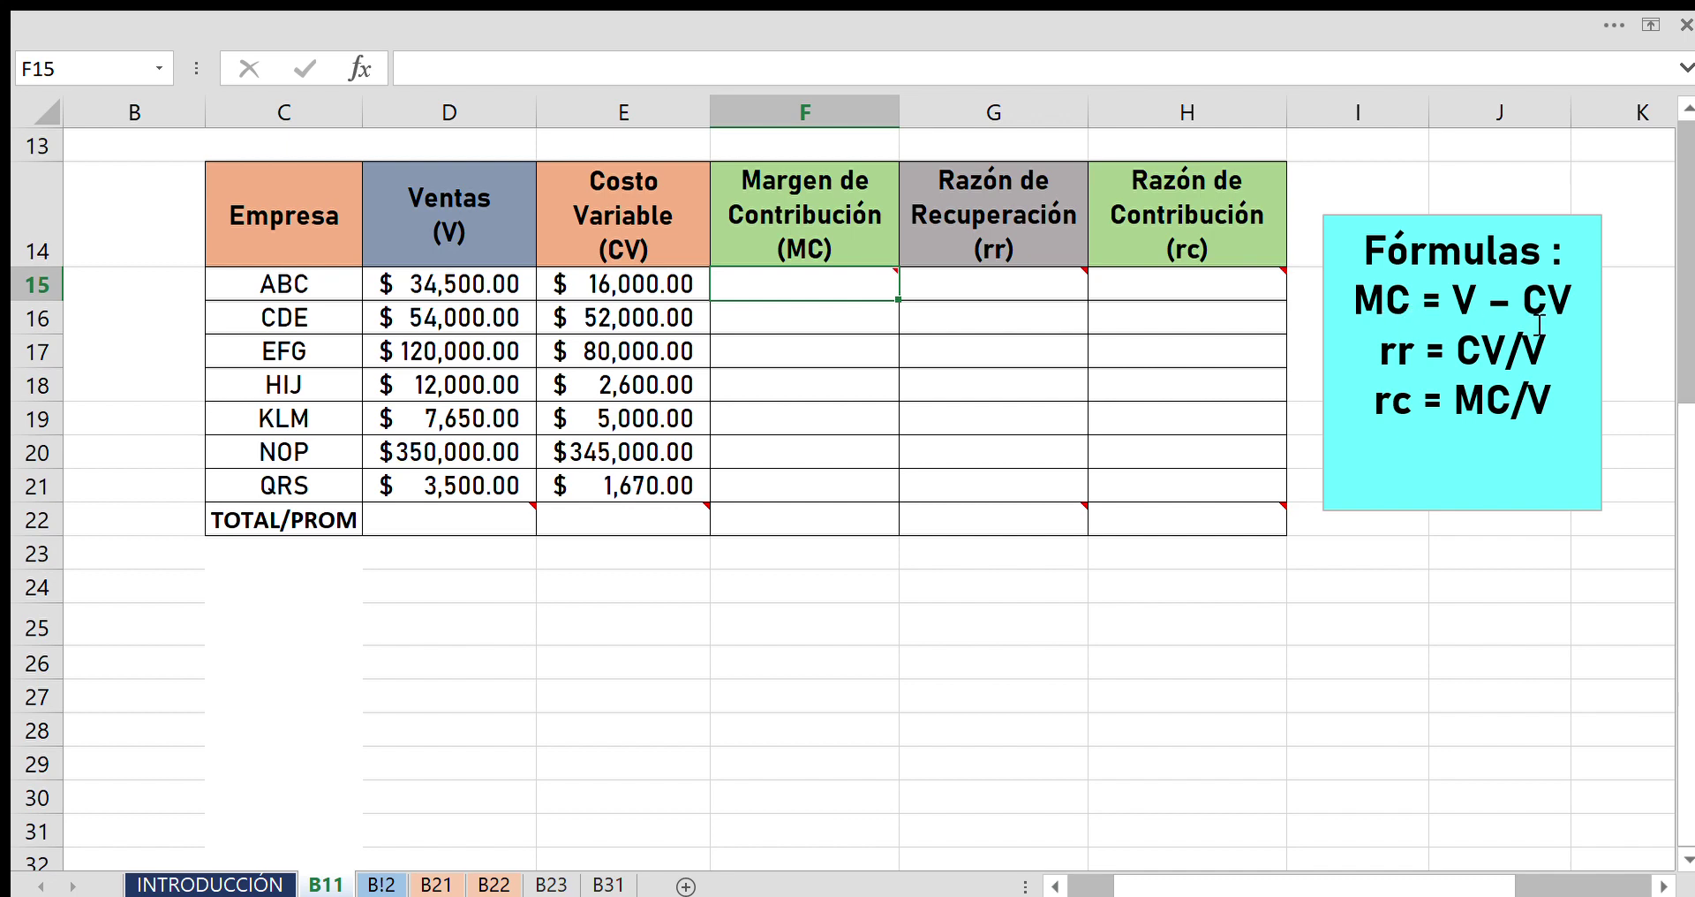
{"action": "left_click", "coordinate": [448, 282]}
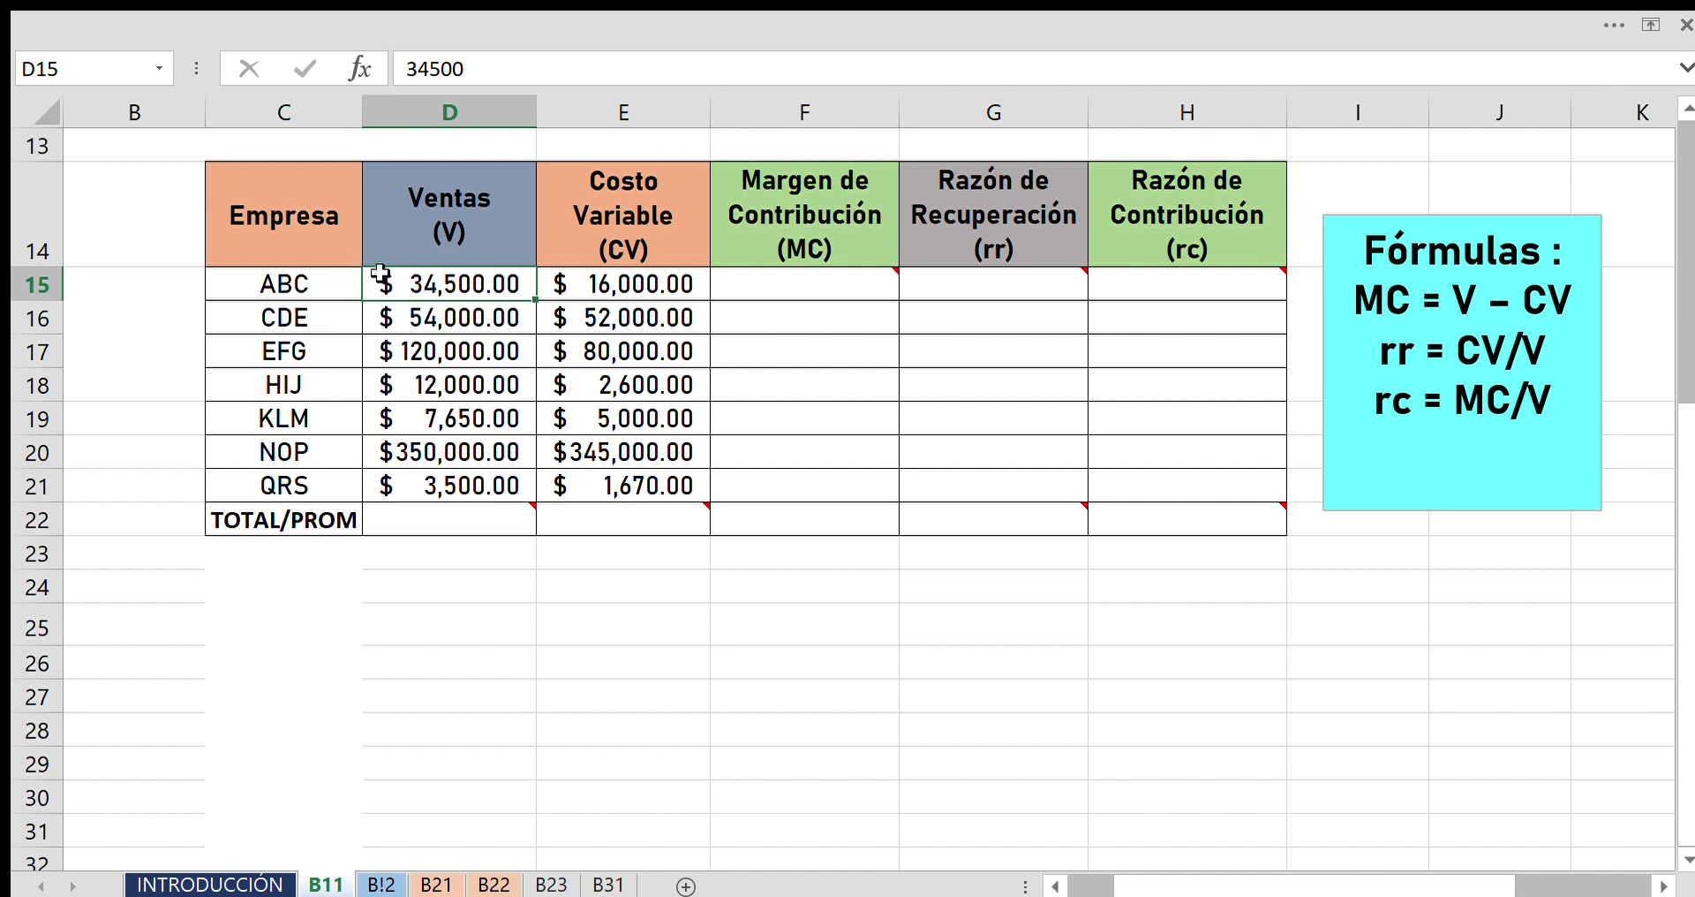
{"action": "left_click", "coordinate": [862, 295]}
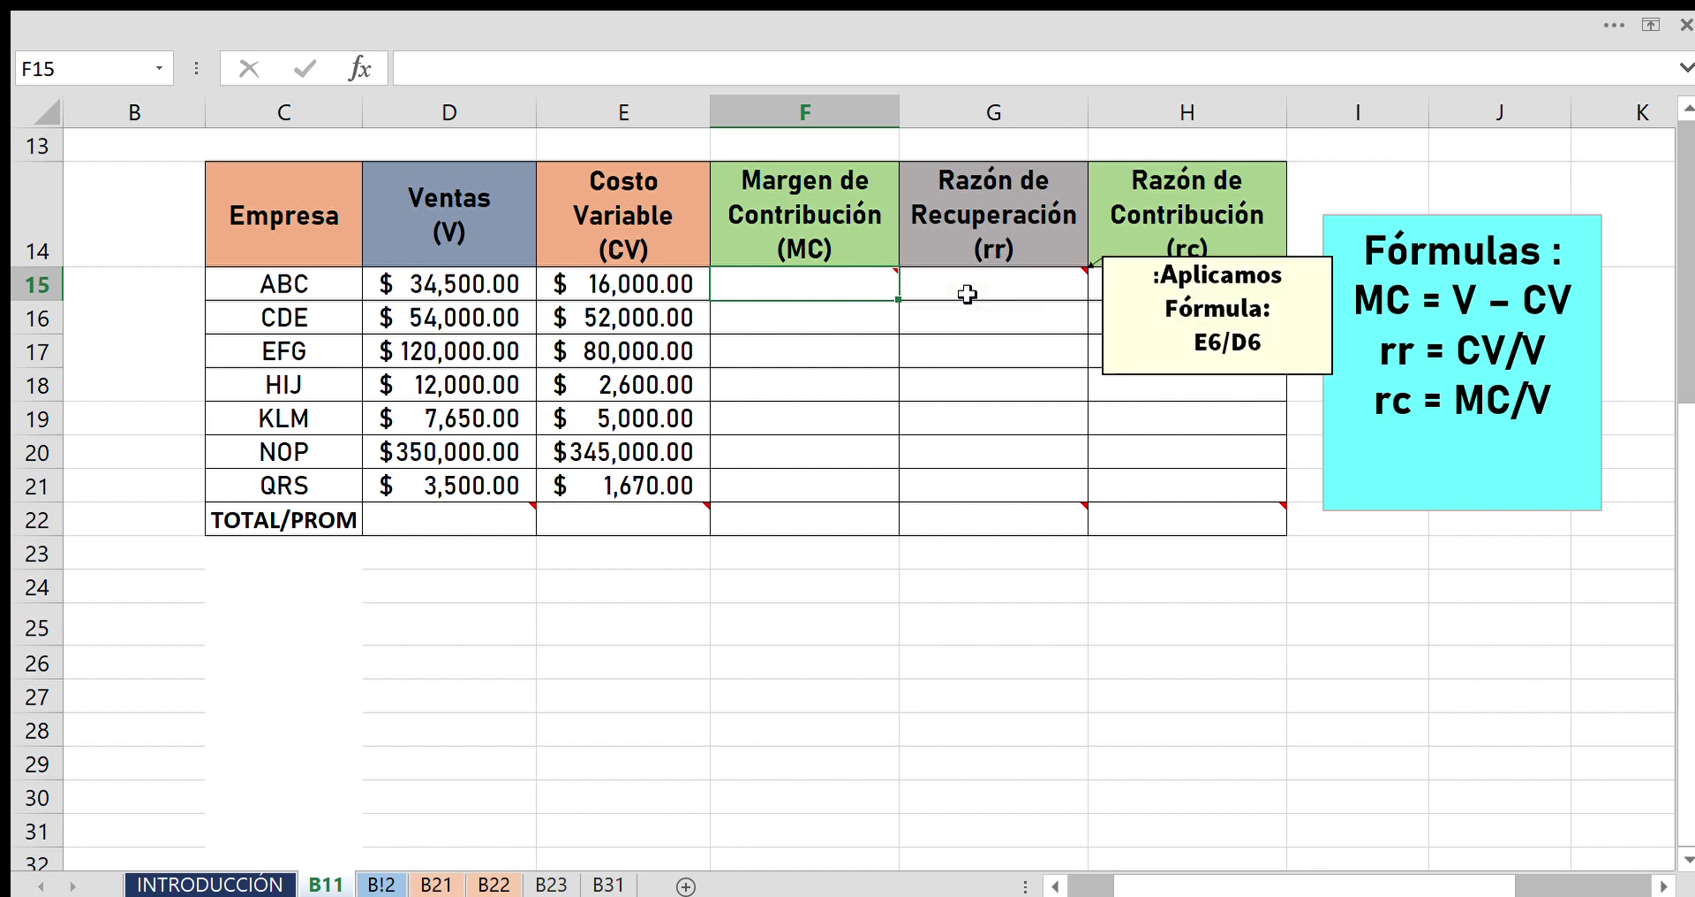
{"action": "mouse_move", "coordinate": [821, 302]}
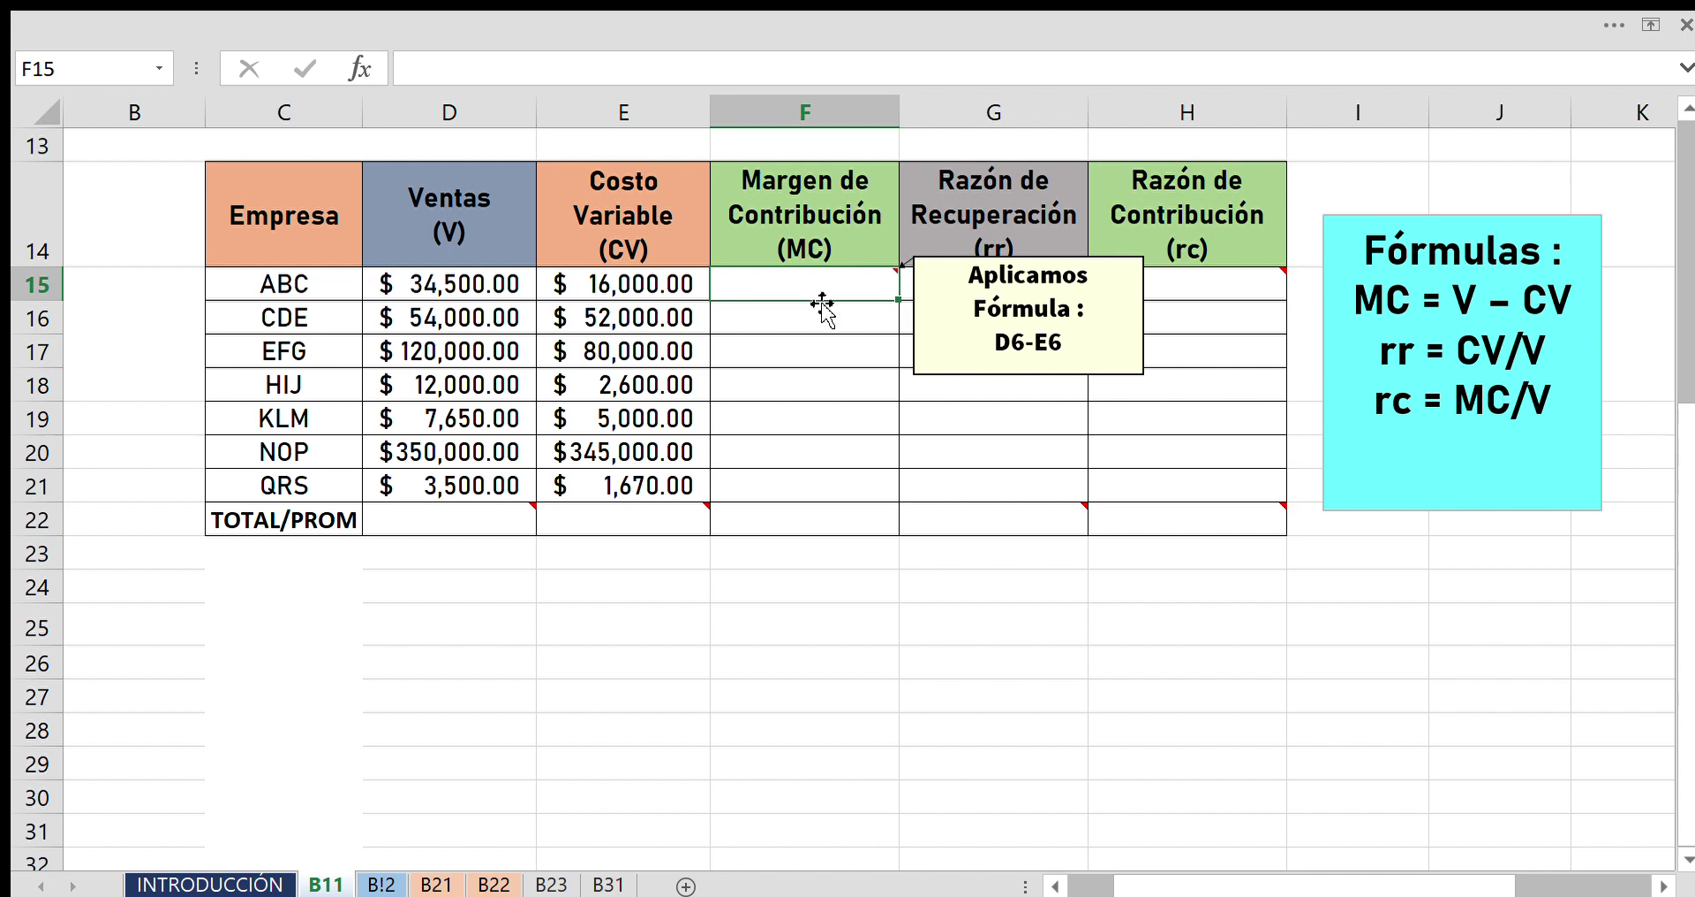
{"action": "left_click", "coordinate": [439, 286]}
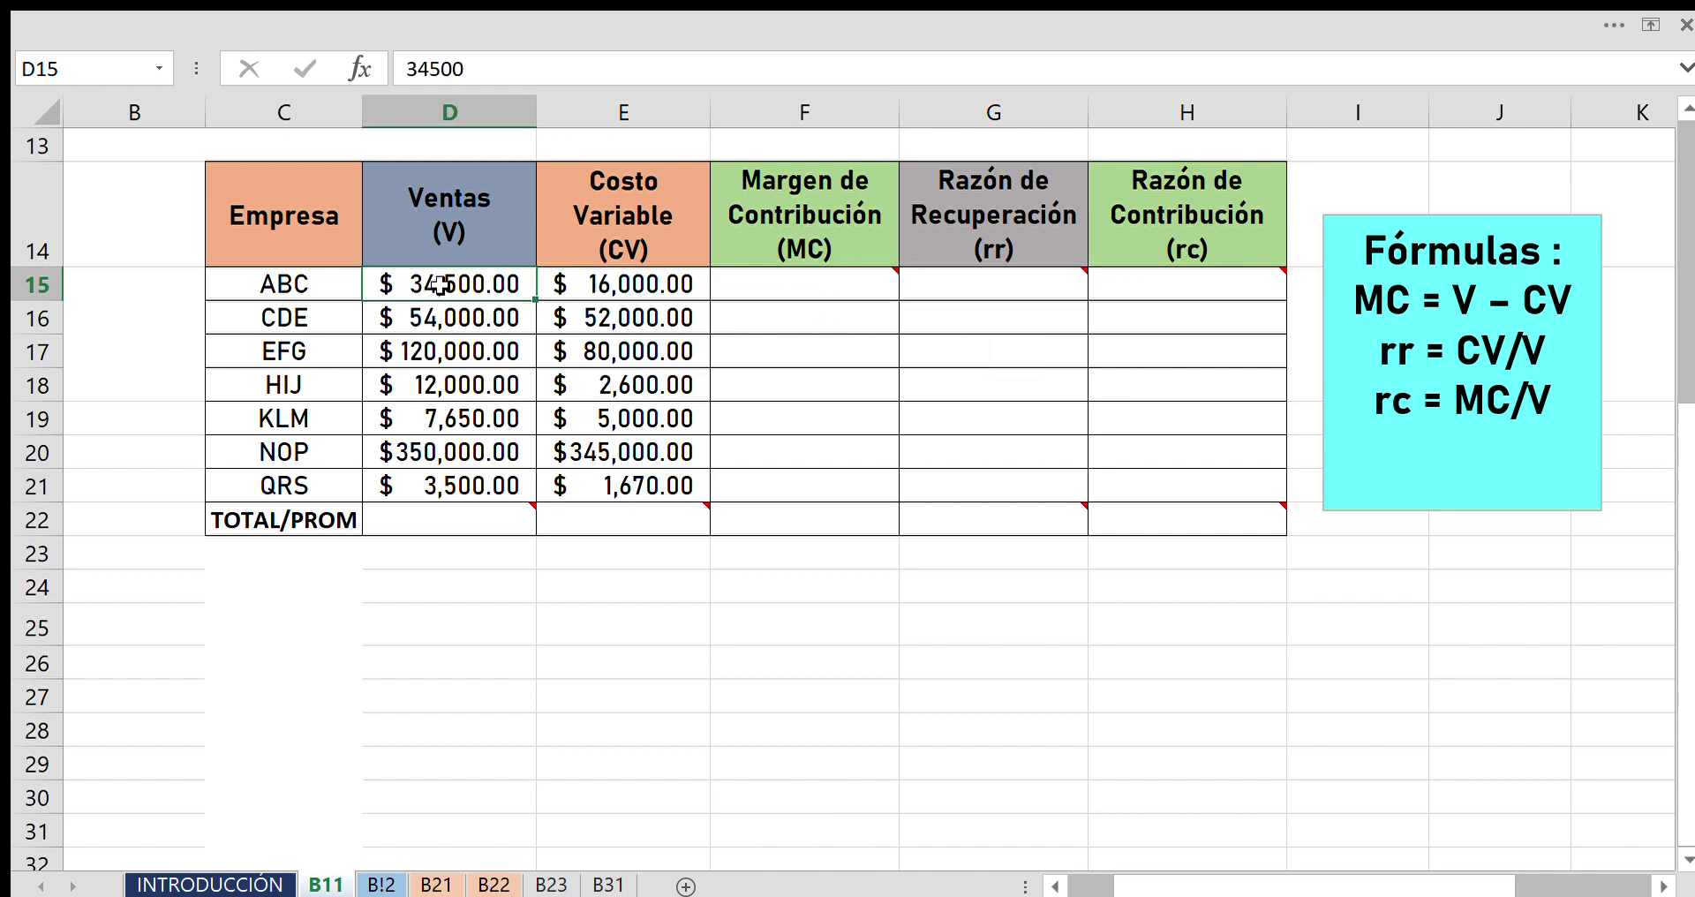
{"action": "left_click", "coordinate": [645, 292]}
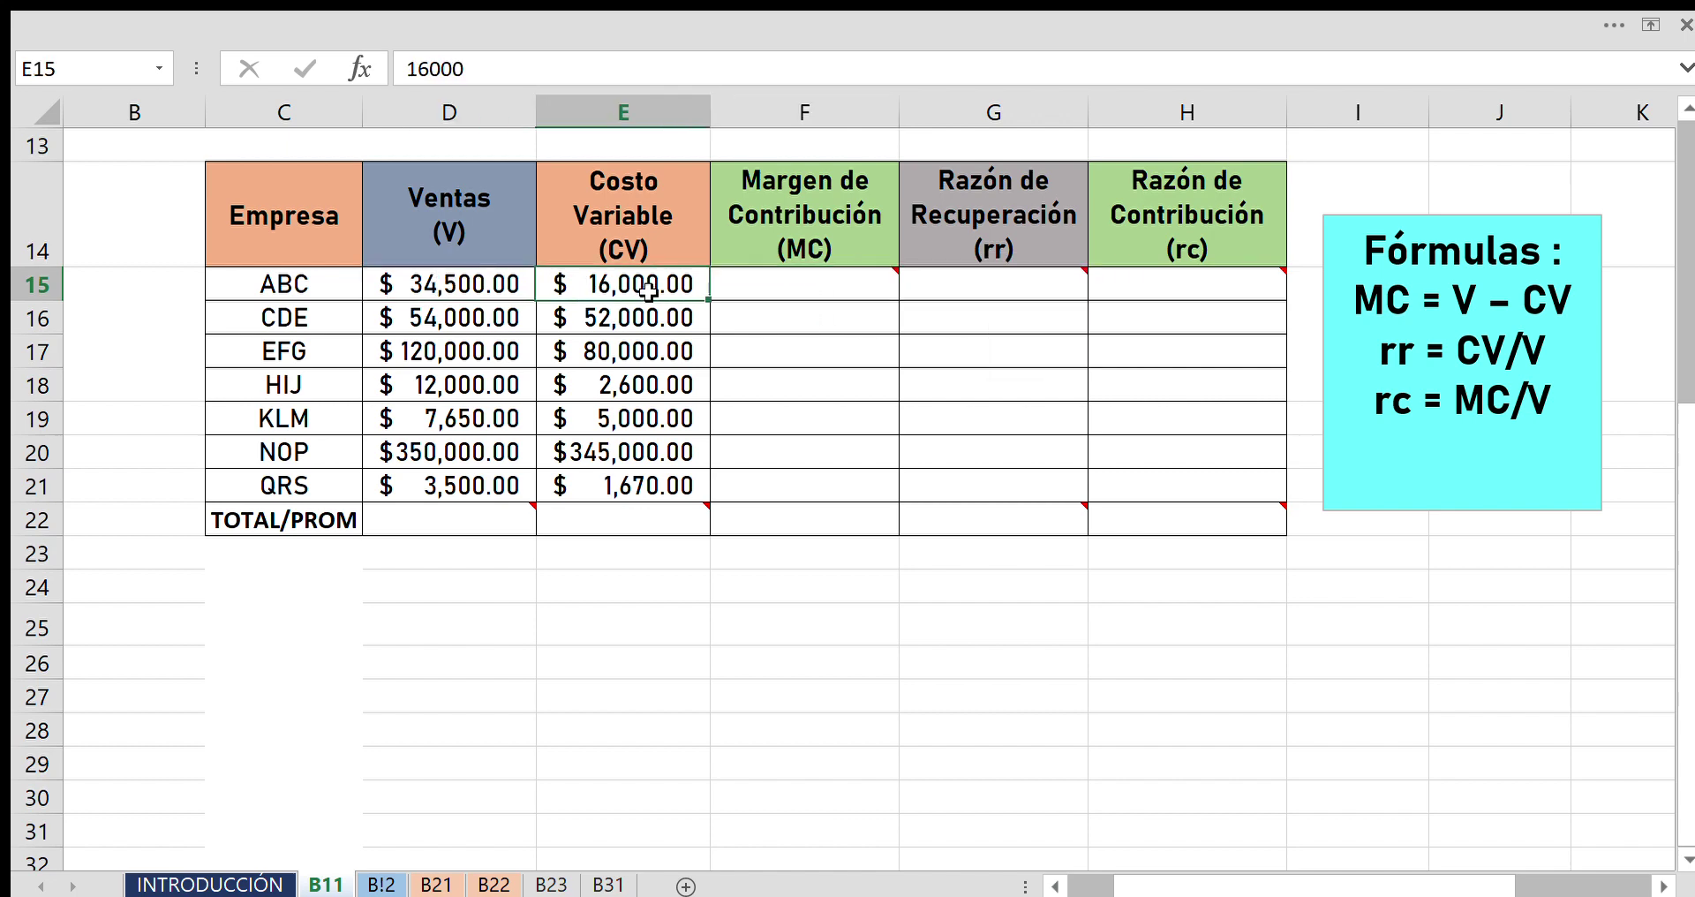
{"action": "left_click", "coordinate": [734, 294]}
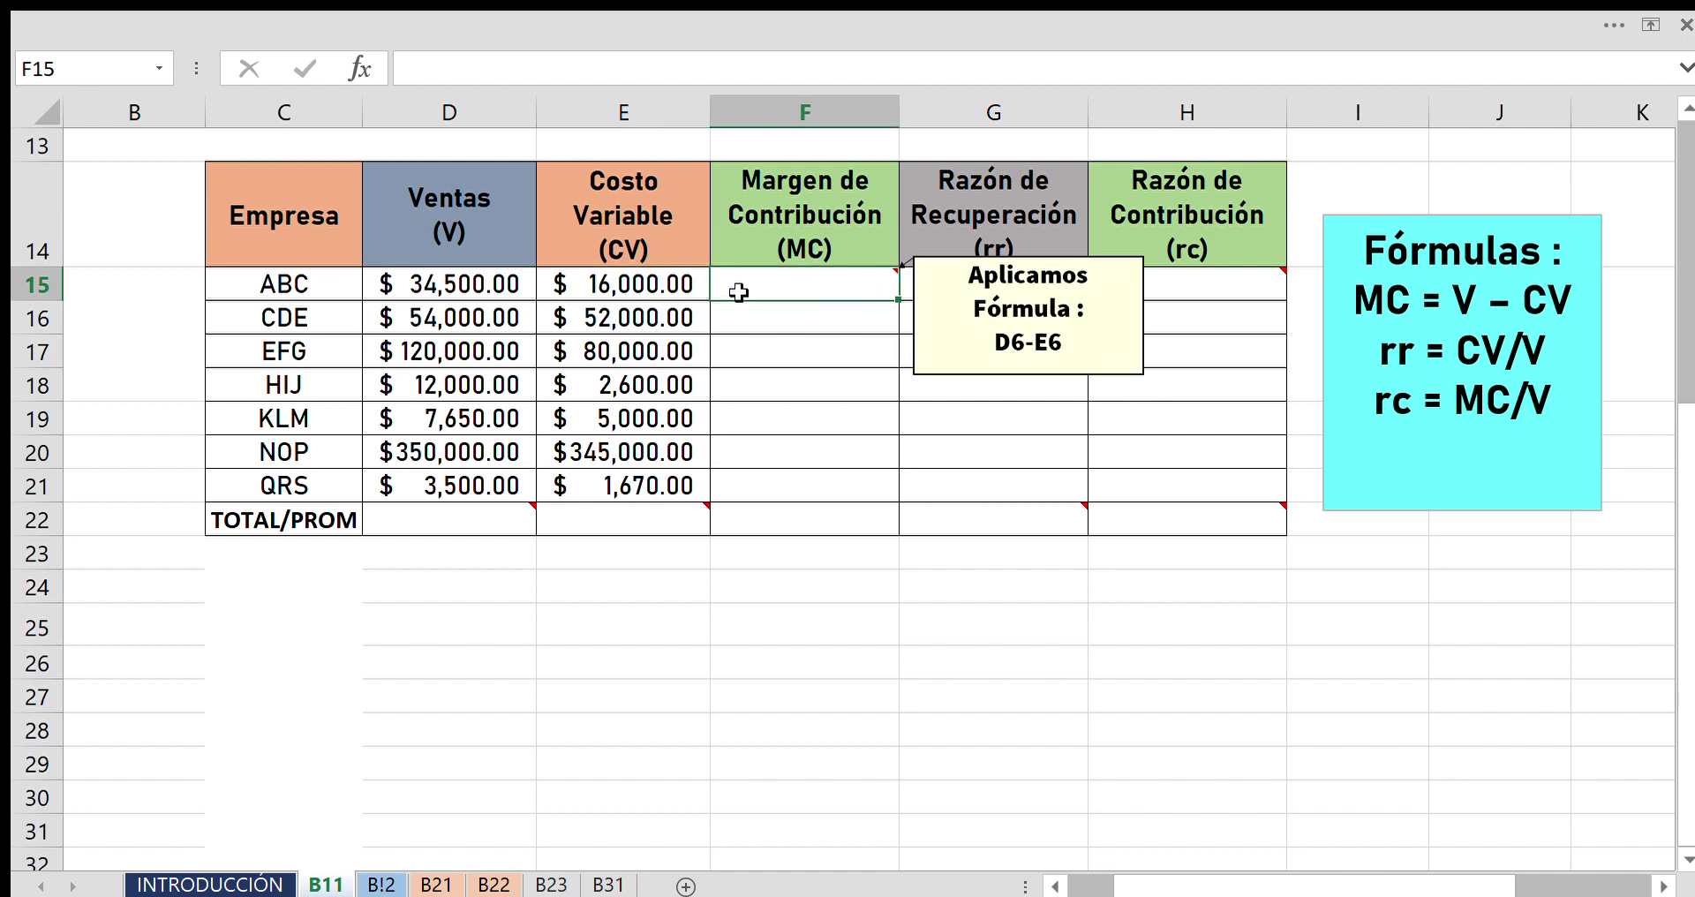
Start typing =d15-e15 for F15, then erase the attempt.
{"action": "left_click", "coordinate": [488, 77]}
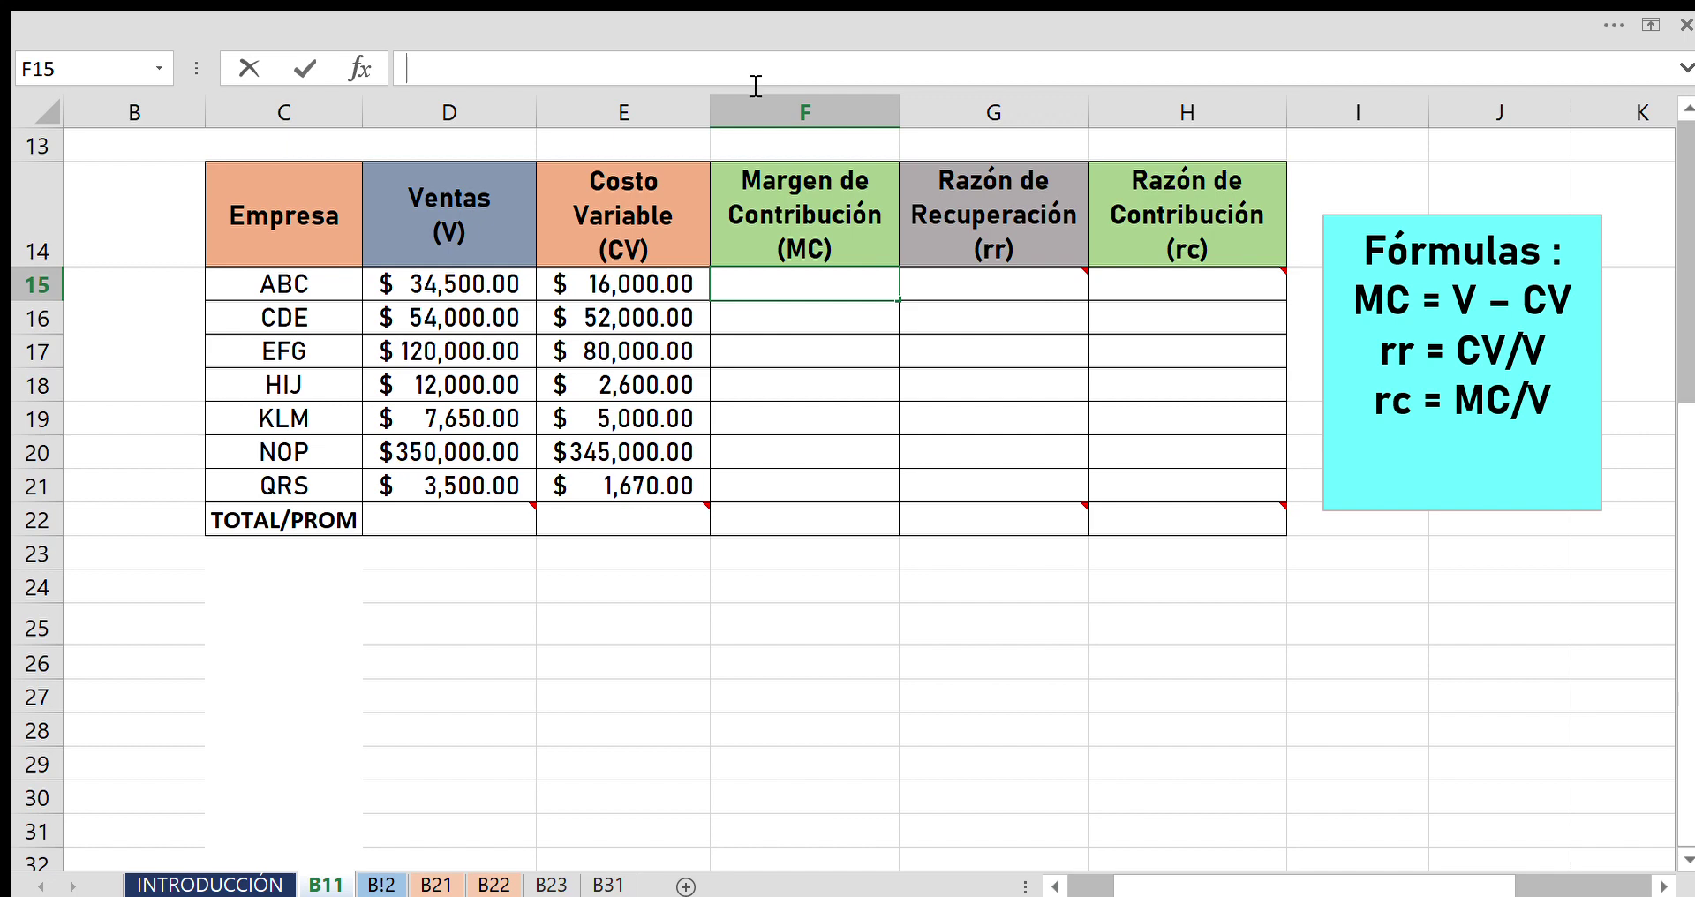
{"action": "mouse_move", "coordinate": [803, 284]}
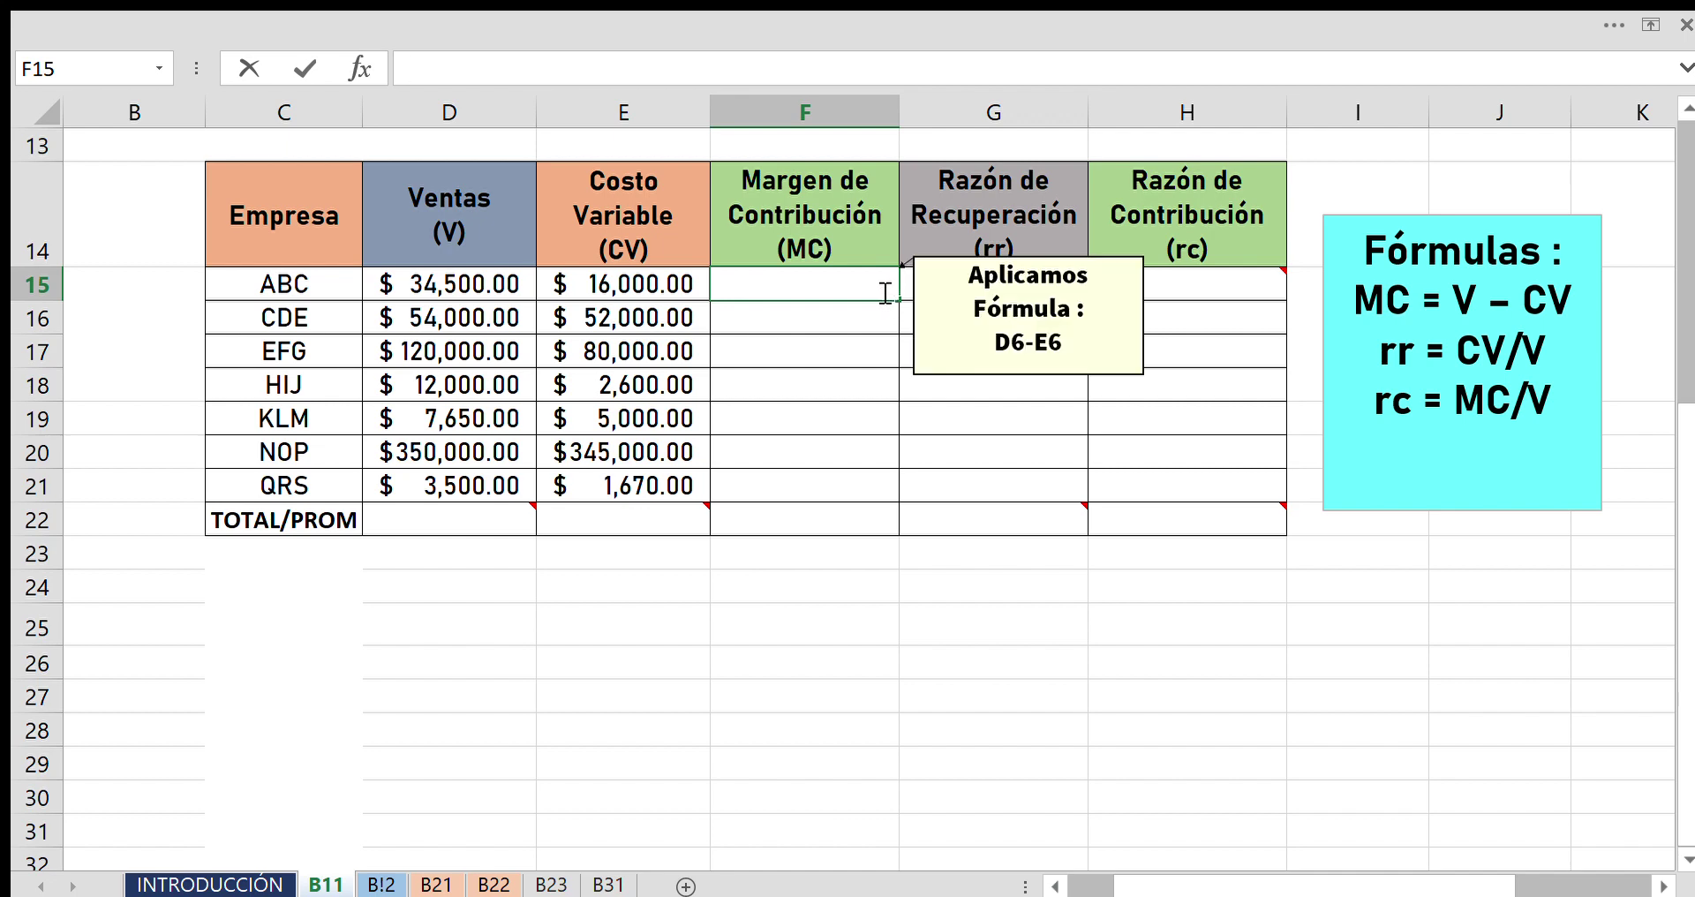
{"action": "type", "text": "="}
{"action": "type", "text": "d1"}
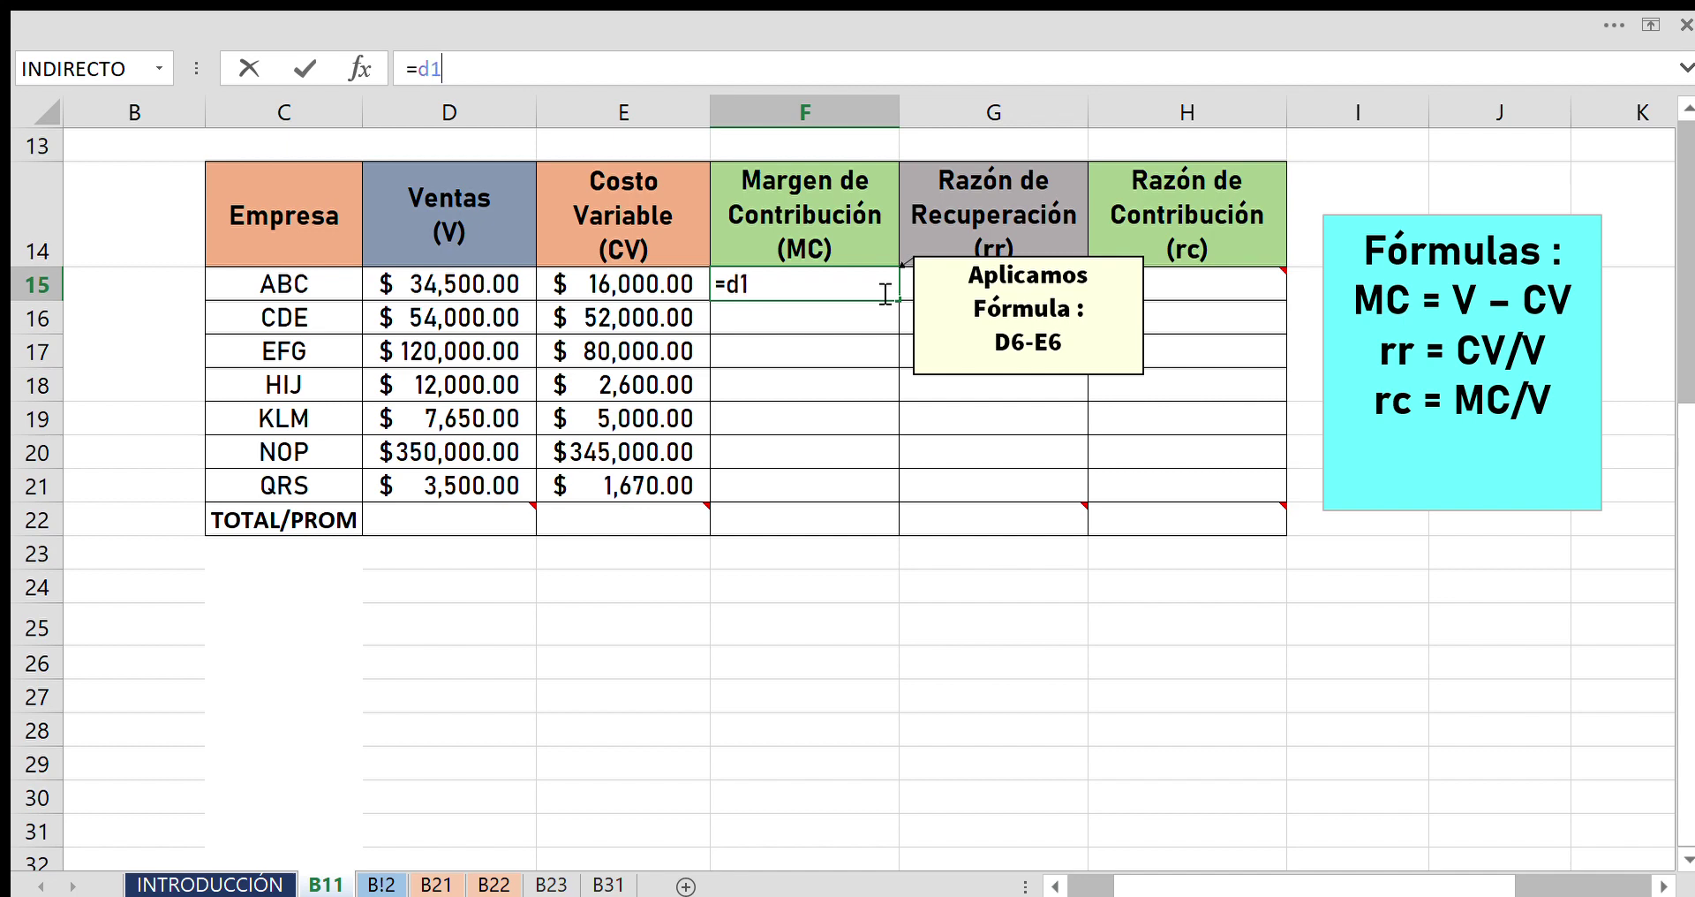
{"action": "type", "text": "5"}
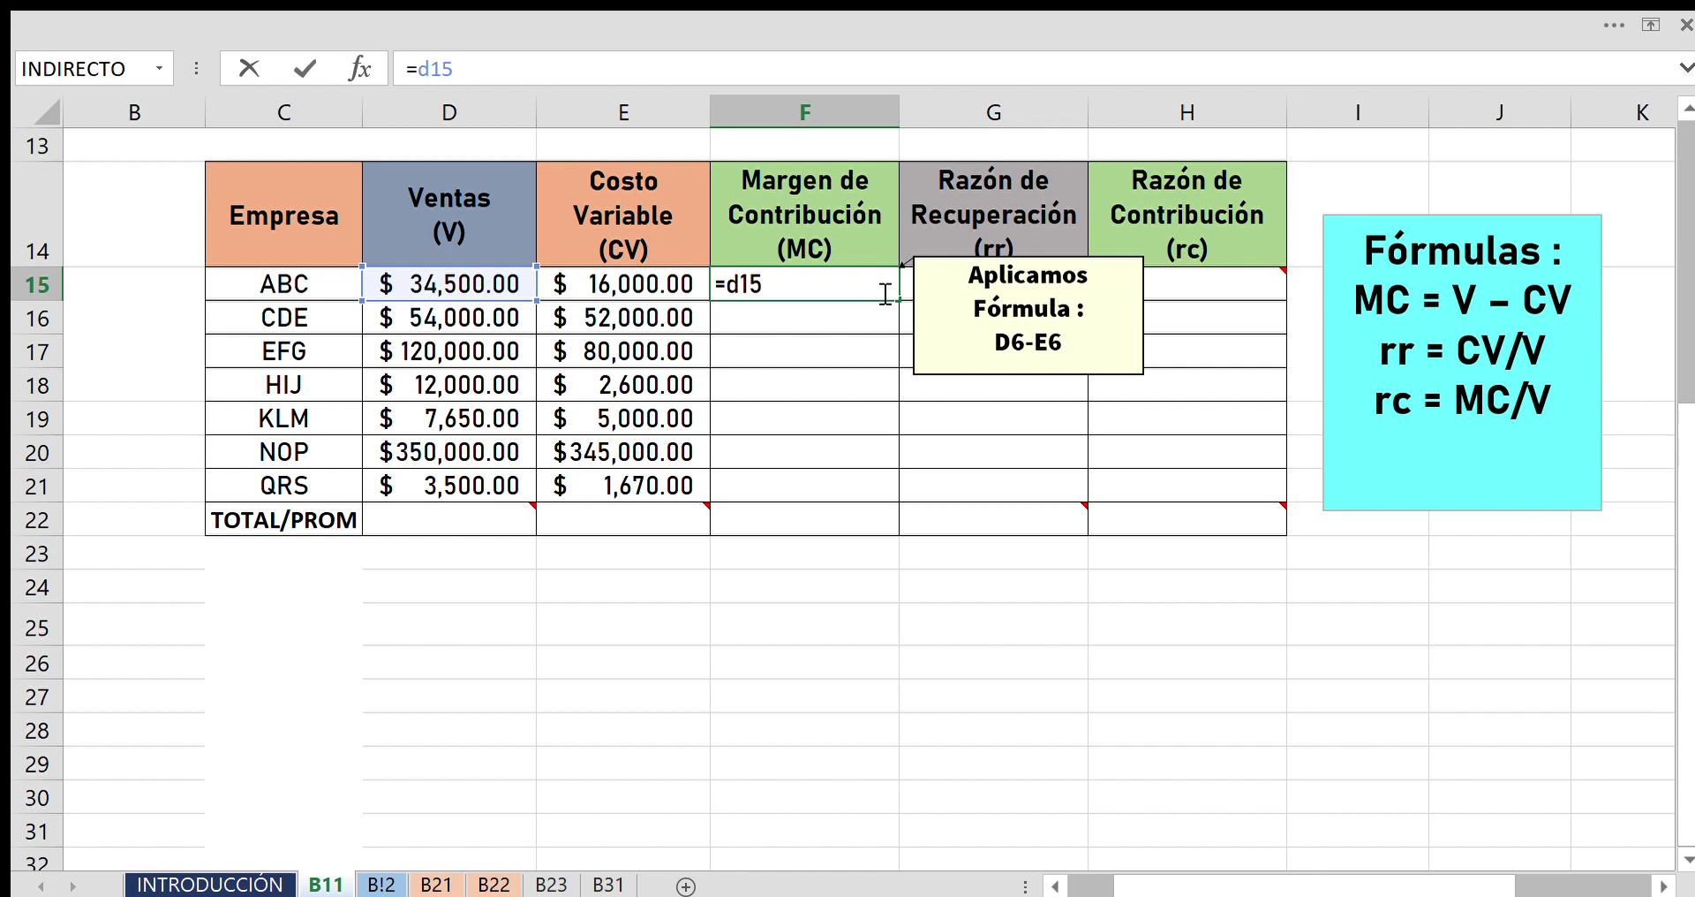
{"action": "type", "text": "-e15"}
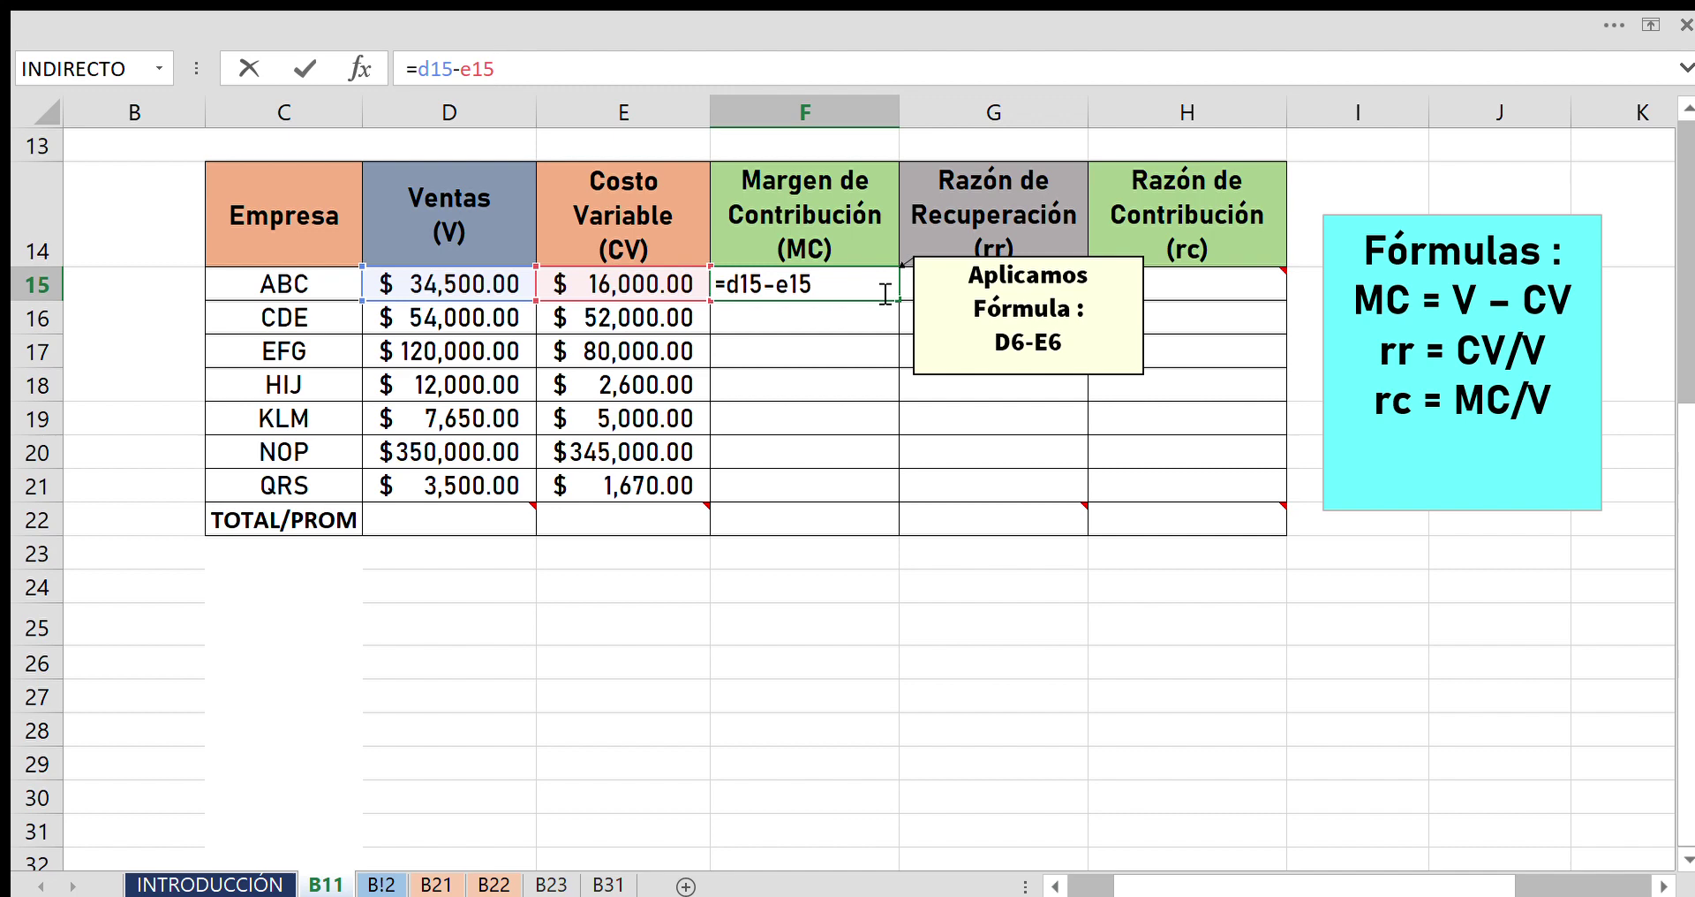
{"action": "key", "text": "BackSpace"}
{"action": "key", "text": "BackSpace"}
{"action": "key", "text": "BackSpace"}
{"action": "key", "text": "BackSpace"}
{"action": "key", "text": "BackSpace"}
{"action": "key", "text": "BackSpace"}
{"action": "key", "text": "BackSpace"}
{"action": "key", "text": "BackSpace"}
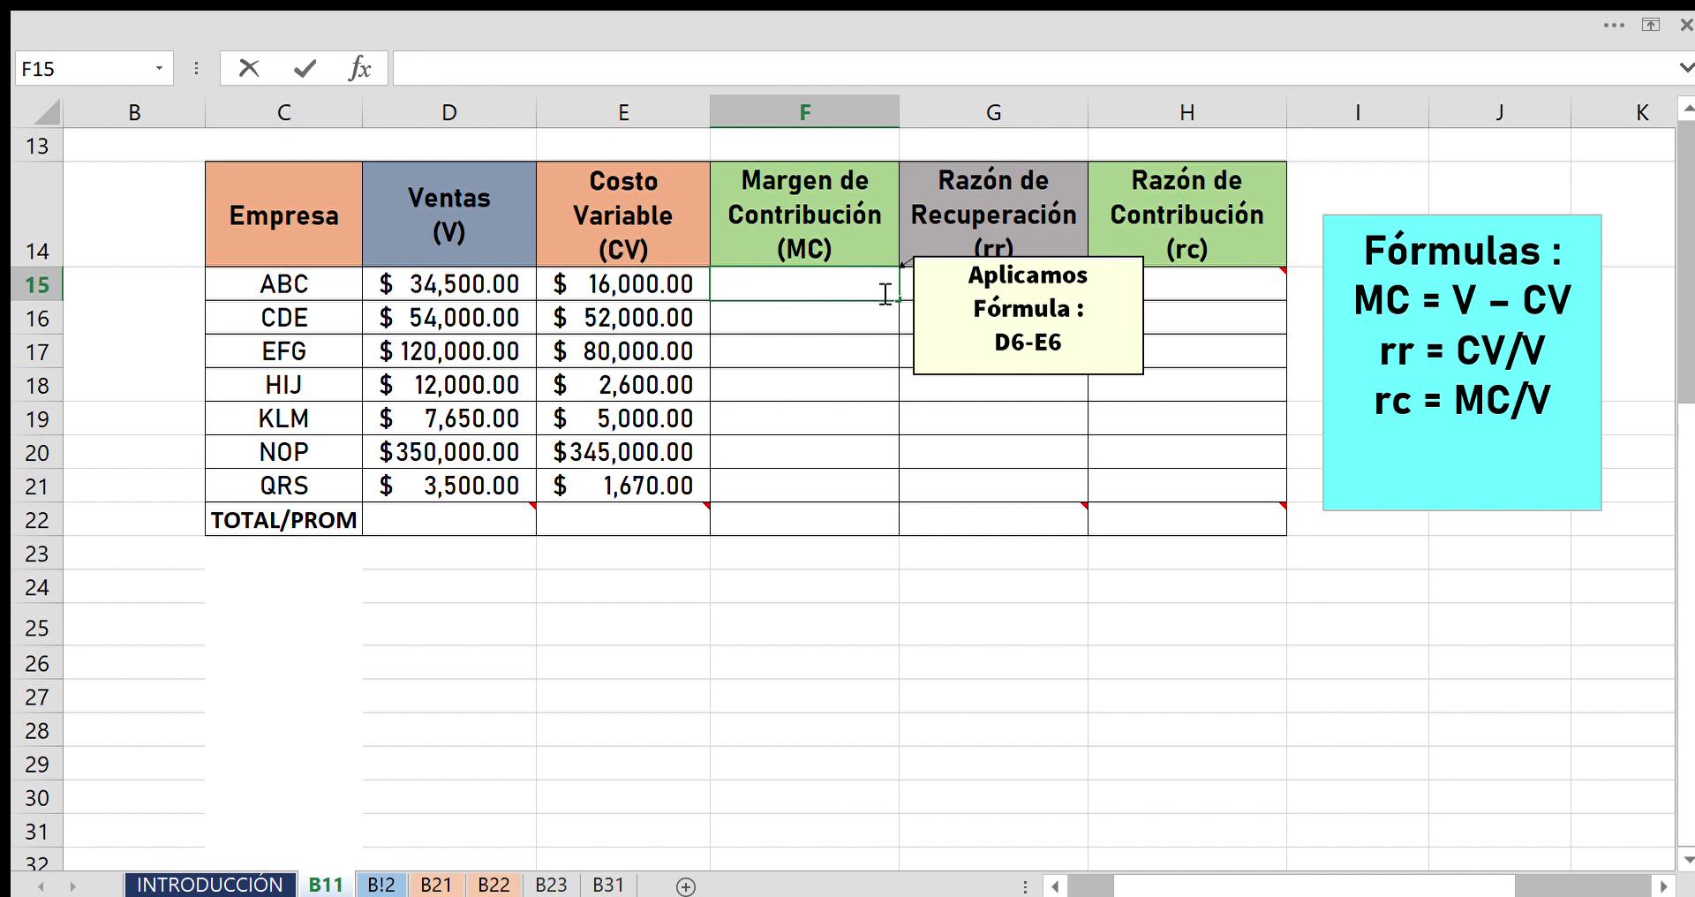
Enter =D15-E15 in F15, giving ABC a $18,500.00 contribution margin.
{"action": "type", "text": "="}
{"action": "left_click", "coordinate": [504, 290]}
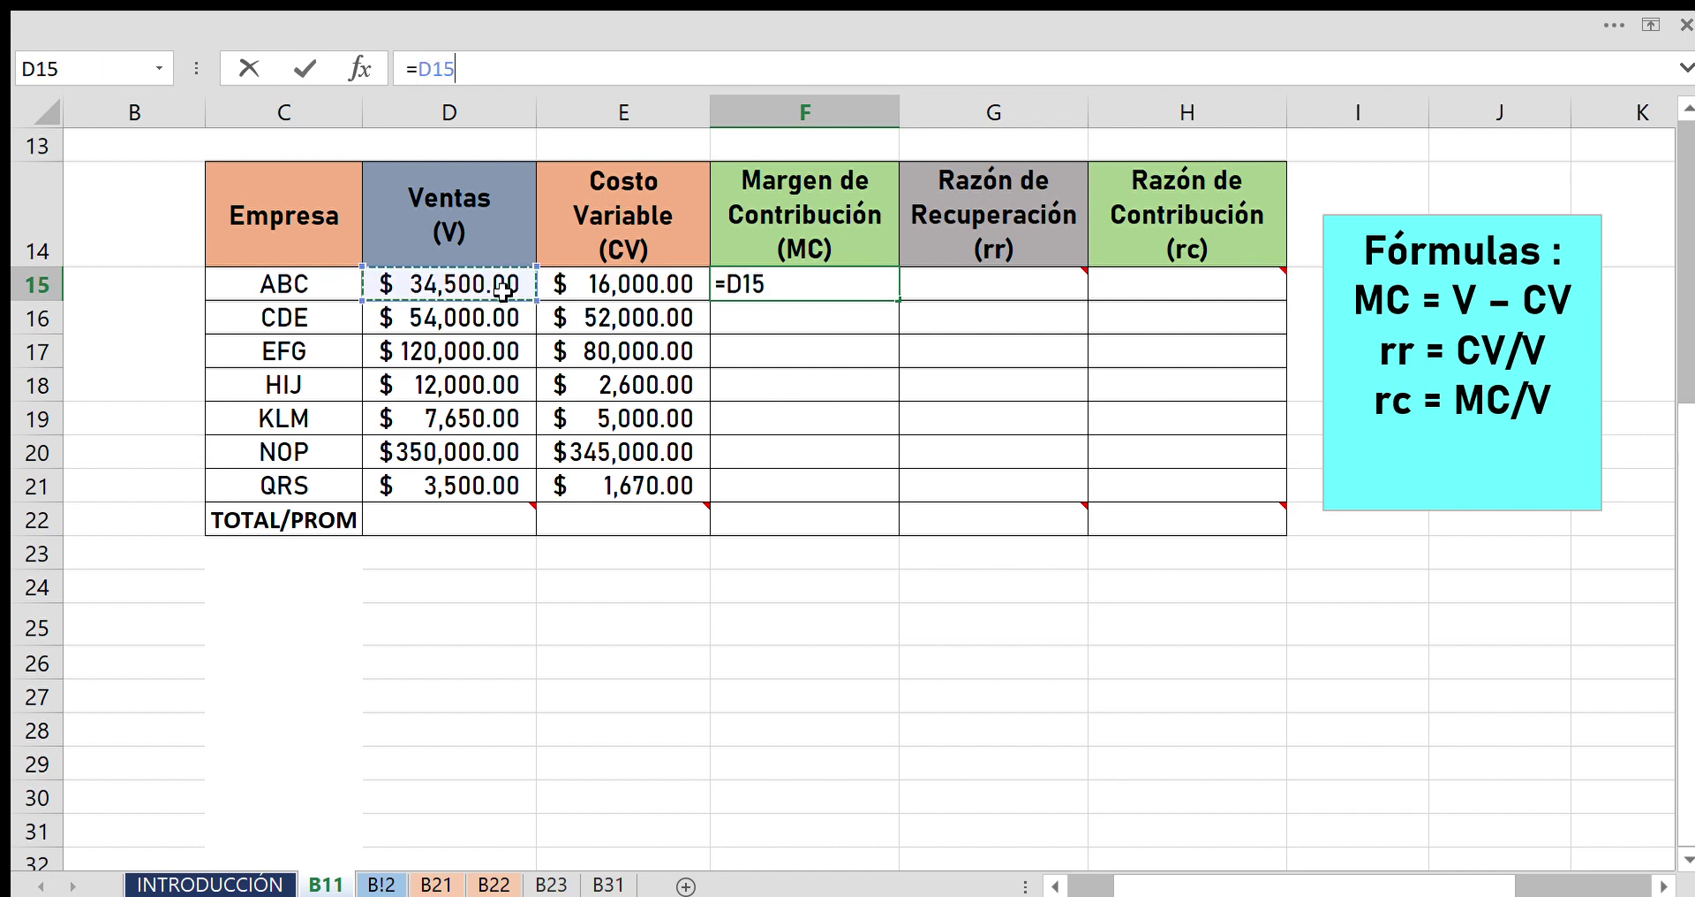
{"action": "type", "text": "-"}
{"action": "left_click", "coordinate": [565, 283]}
{"action": "key", "text": "Return"}
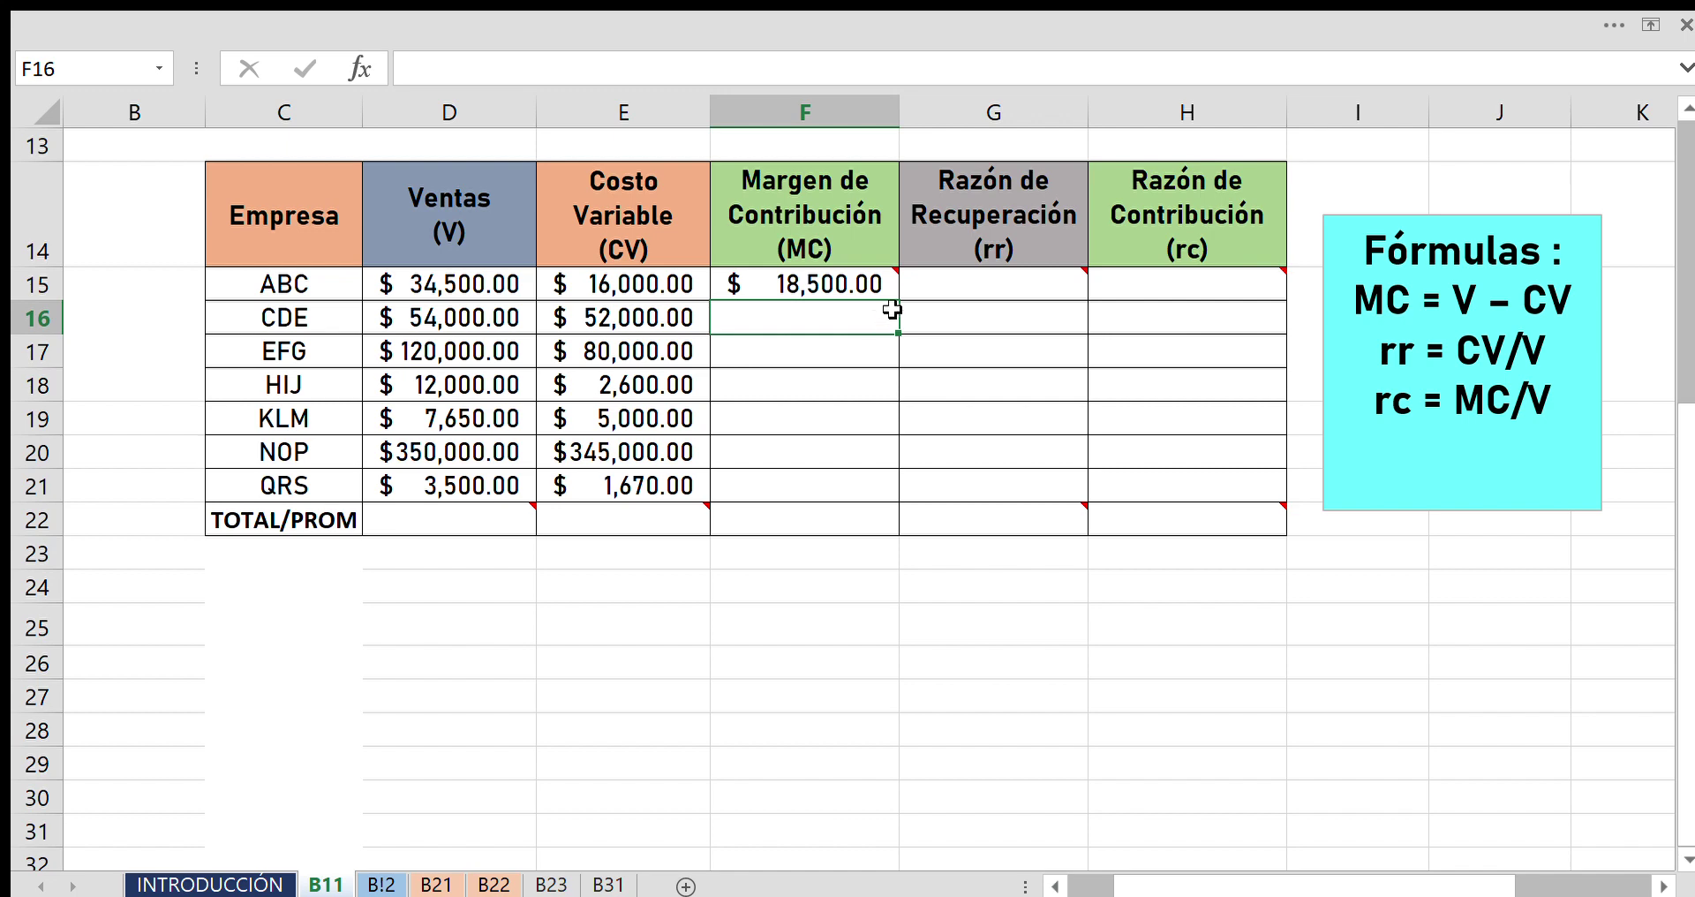
{"action": "left_click", "coordinate": [850, 283]}
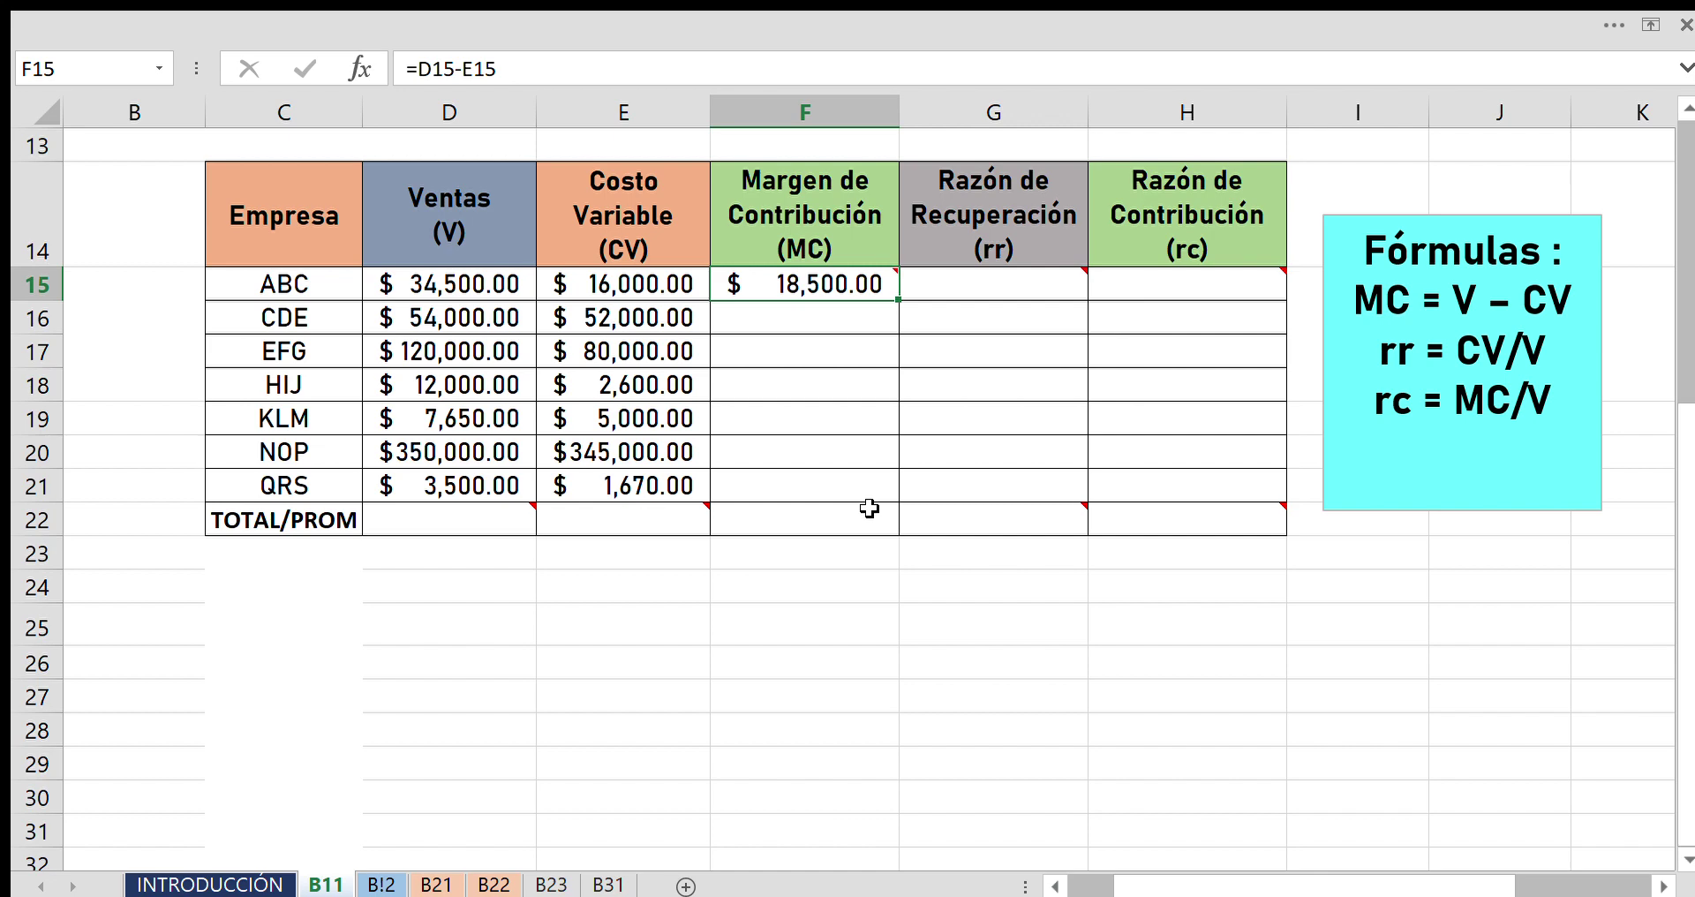
{"action": "key", "text": "ctrl+c"}
{"action": "left_click", "coordinate": [870, 323]}
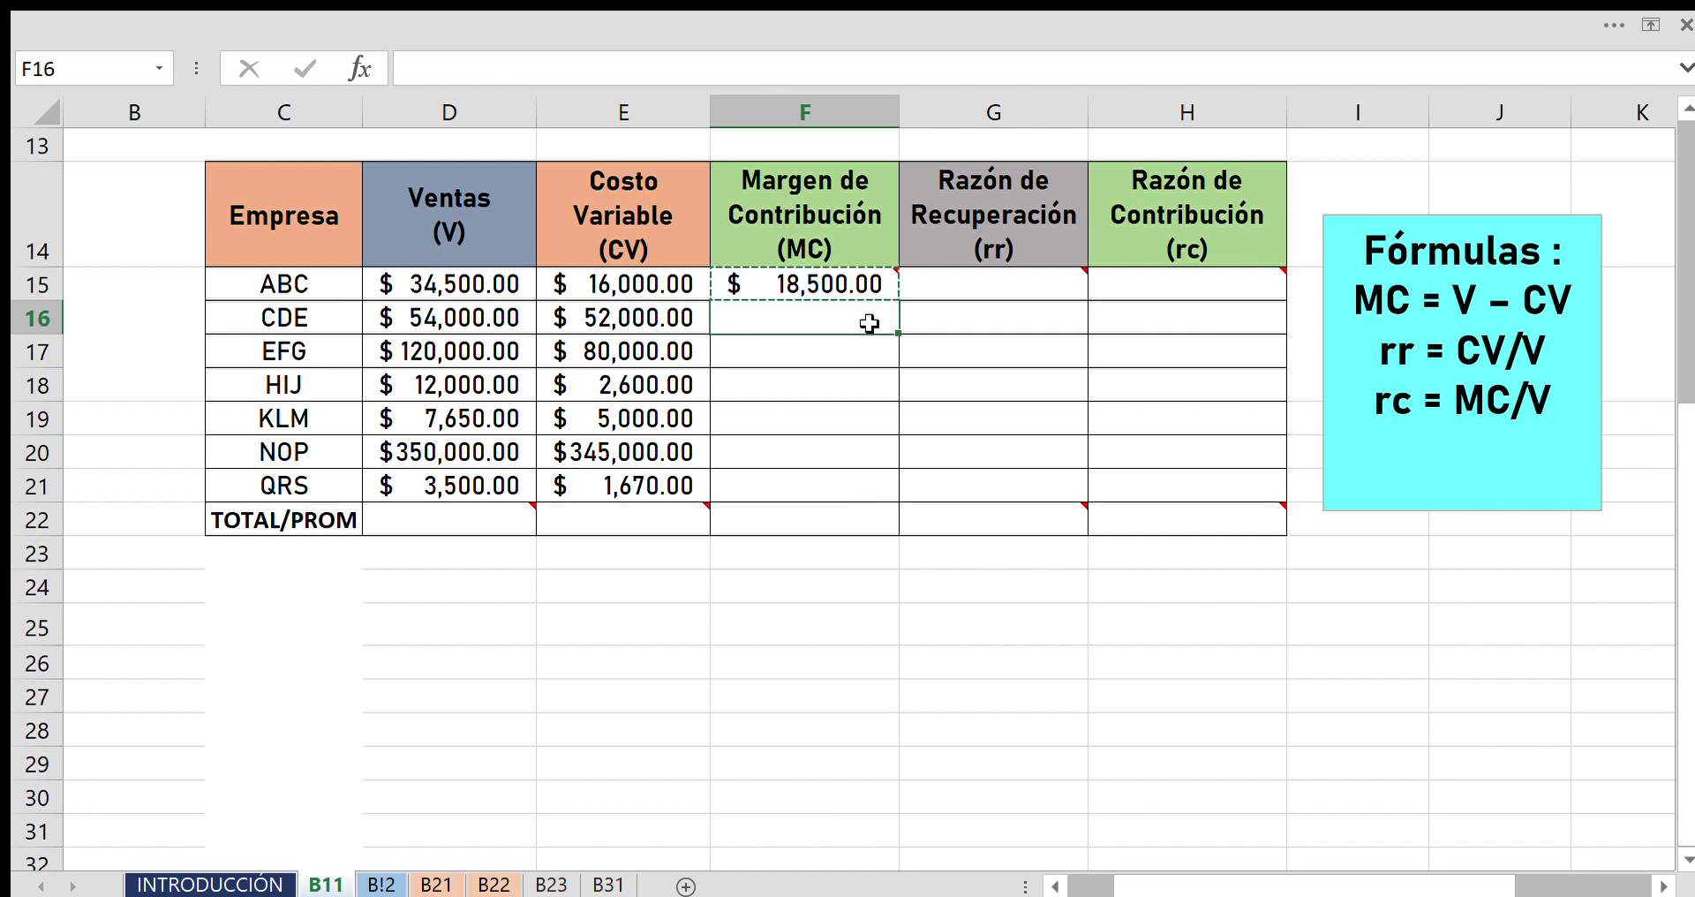
{"action": "left_click_drag", "start_coordinate": [870, 323], "coordinate": [853, 492]}
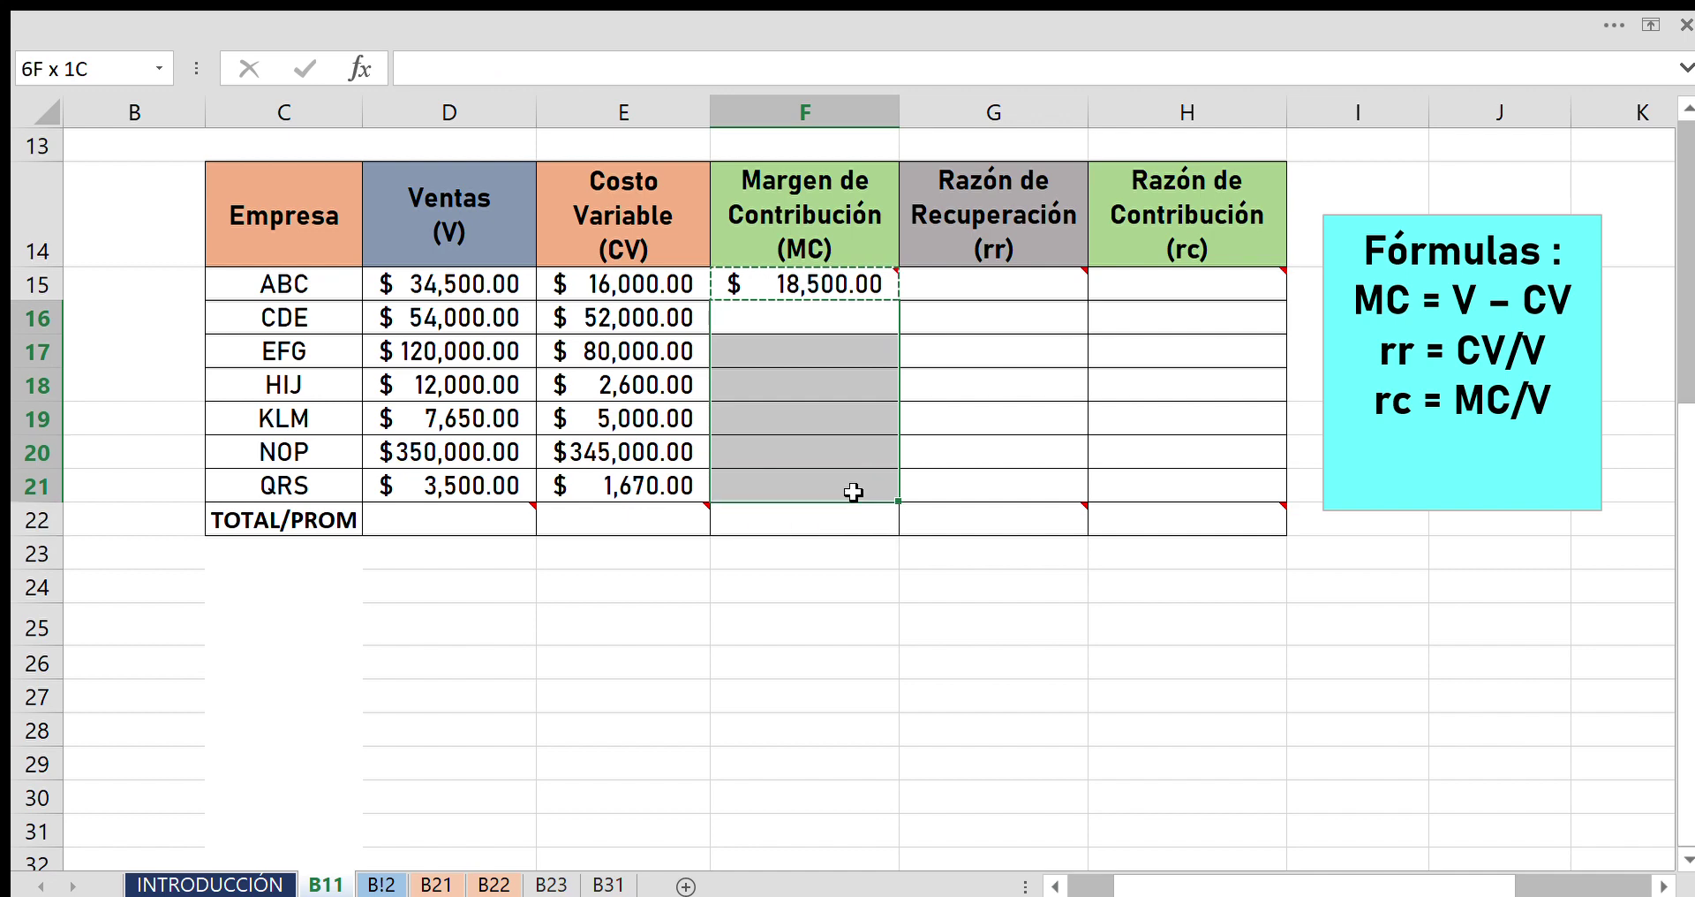
{"action": "left_click_drag", "start_coordinate": [853, 492], "coordinate": [853, 491]}
{"action": "key", "text": "ctrl+v"}
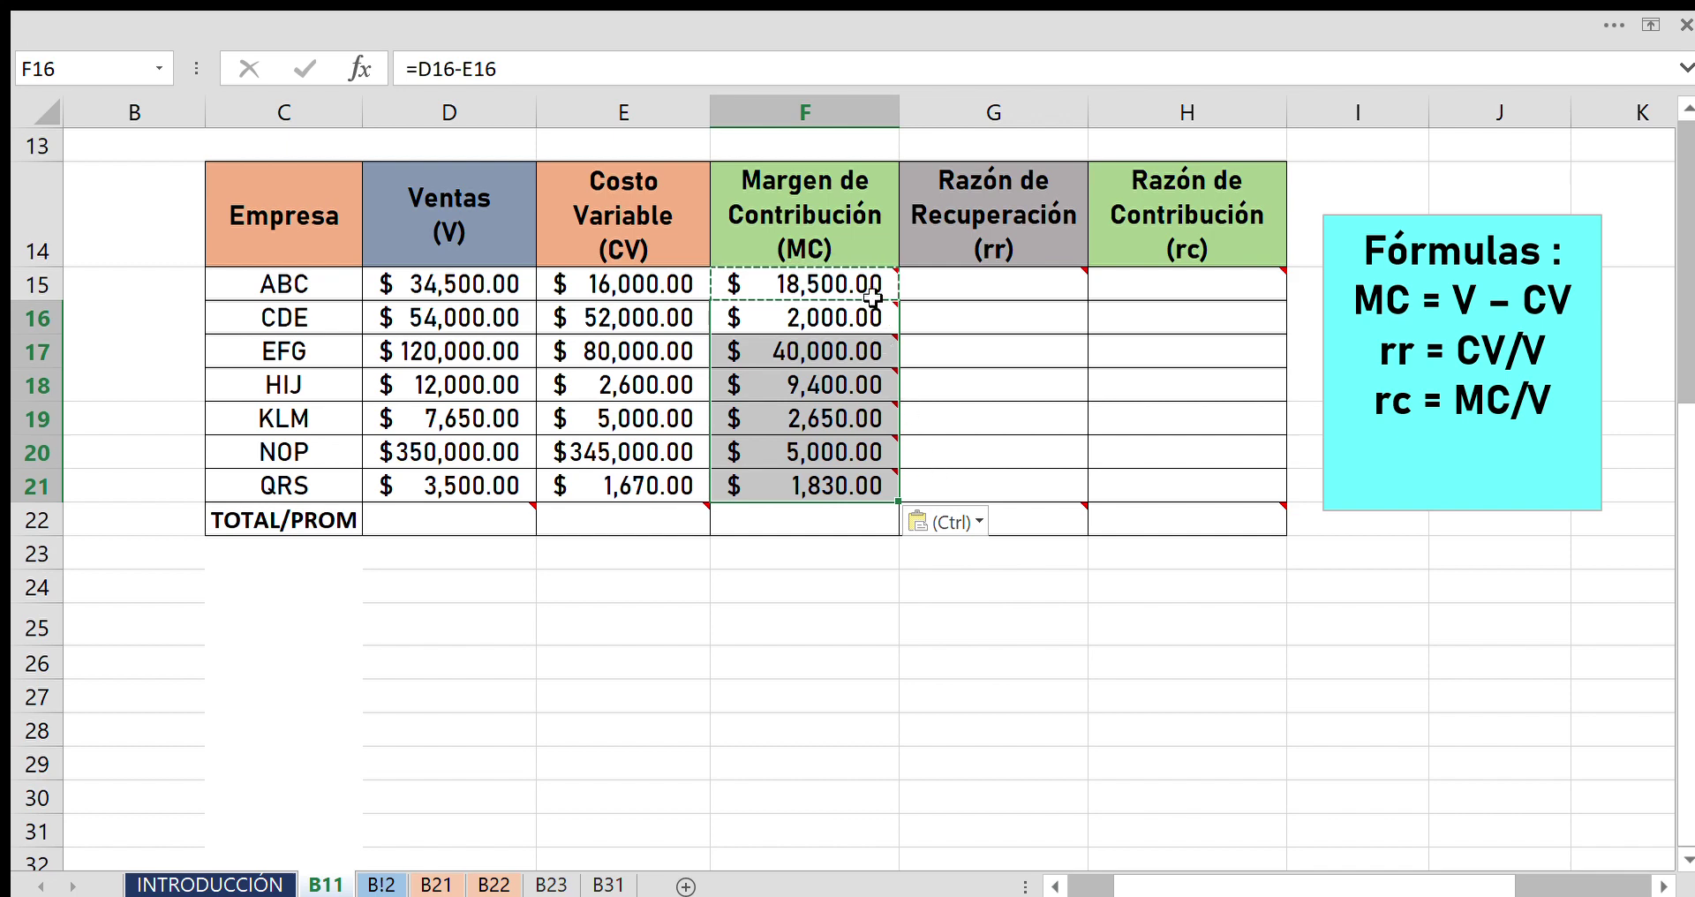
{"action": "left_click", "coordinate": [867, 327]}
{"action": "left_click_drag", "start_coordinate": [867, 326], "coordinate": [878, 484]}
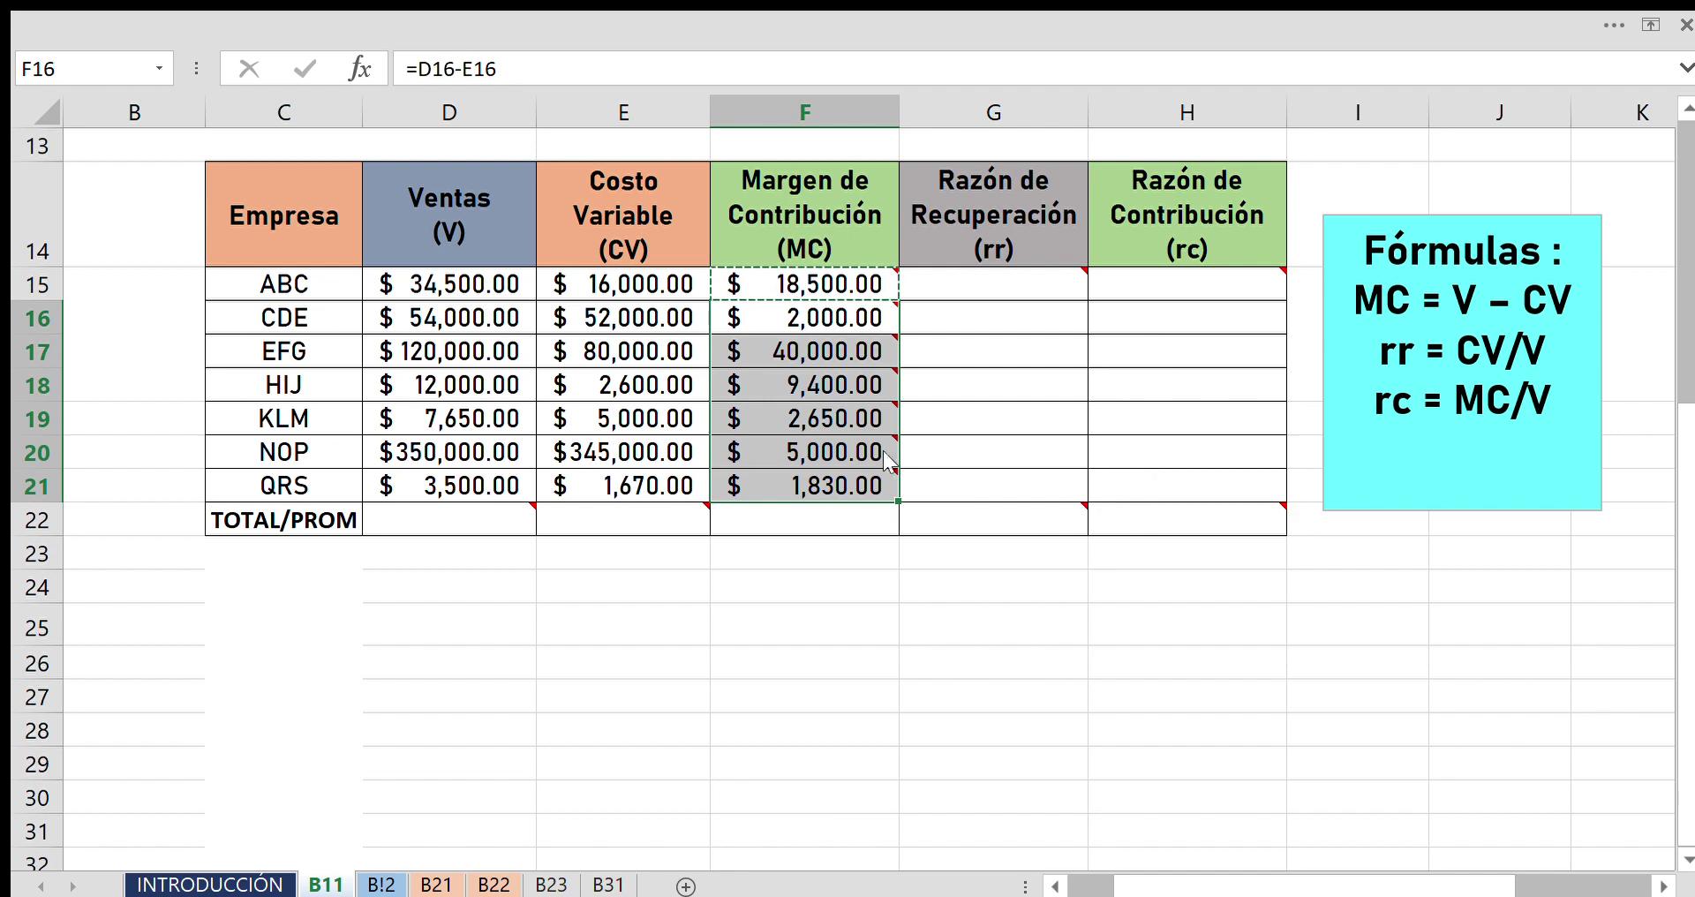
{"action": "key", "text": "Delete"}
{"action": "left_click", "coordinate": [1026, 589]}
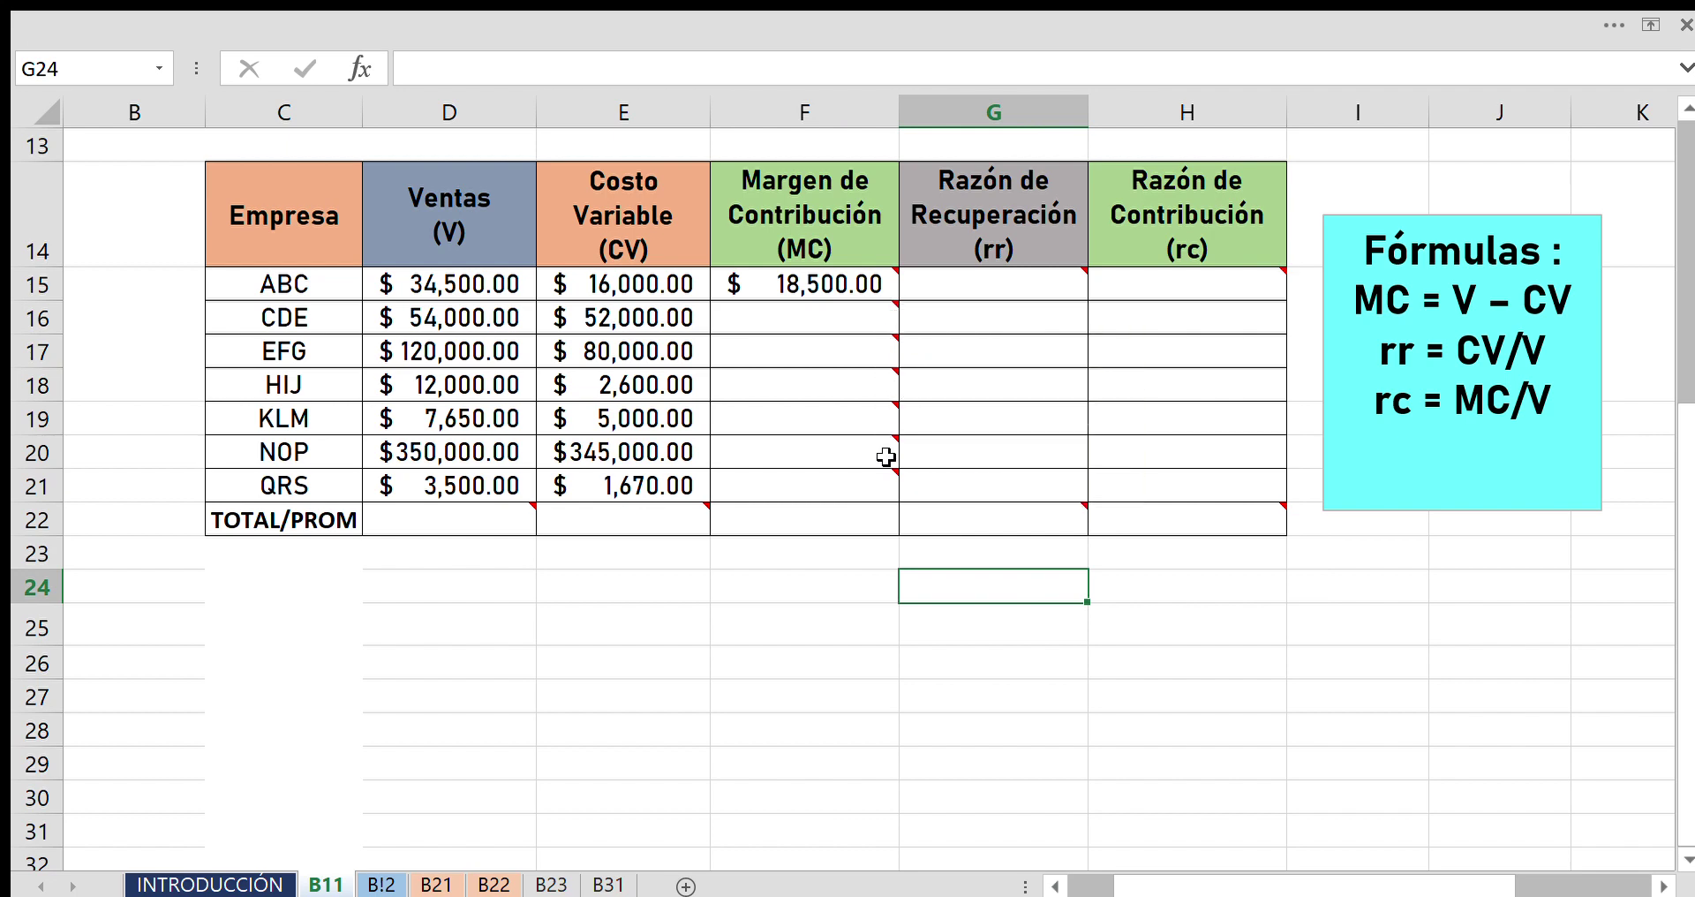
Fill the F15 margin formula down to F21, from $18,500.00 for ABC to $1,830.00 for QRS.
{"action": "left_click", "coordinate": [892, 291]}
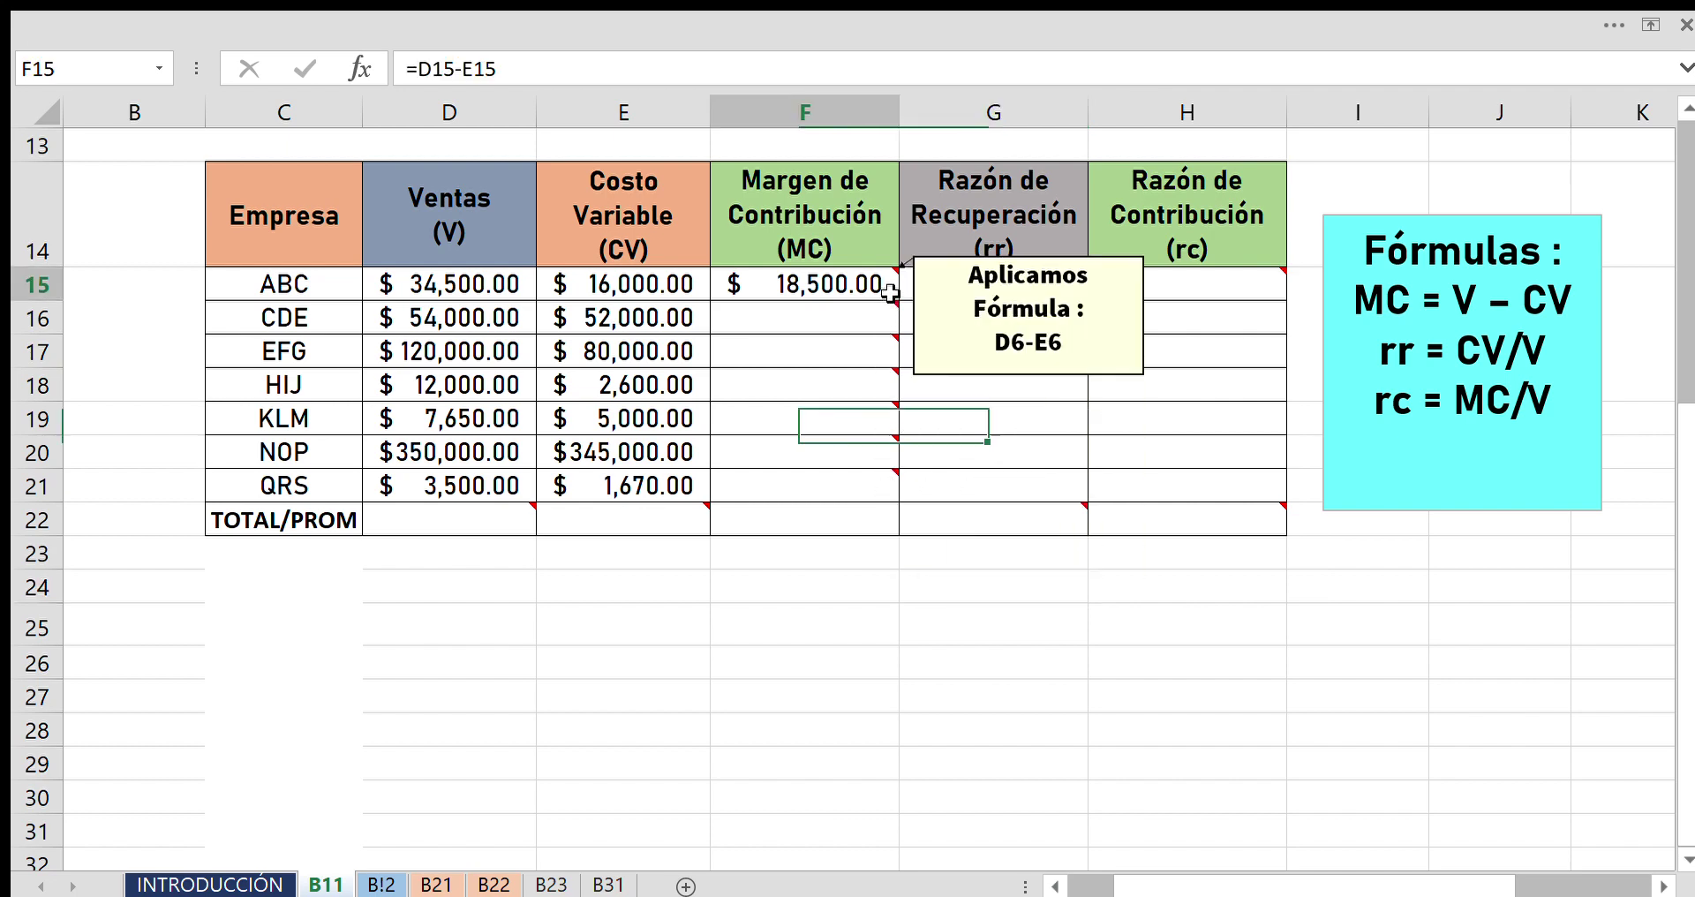
{"action": "left_click_drag", "start_coordinate": [883, 315], "coordinate": [885, 479]}
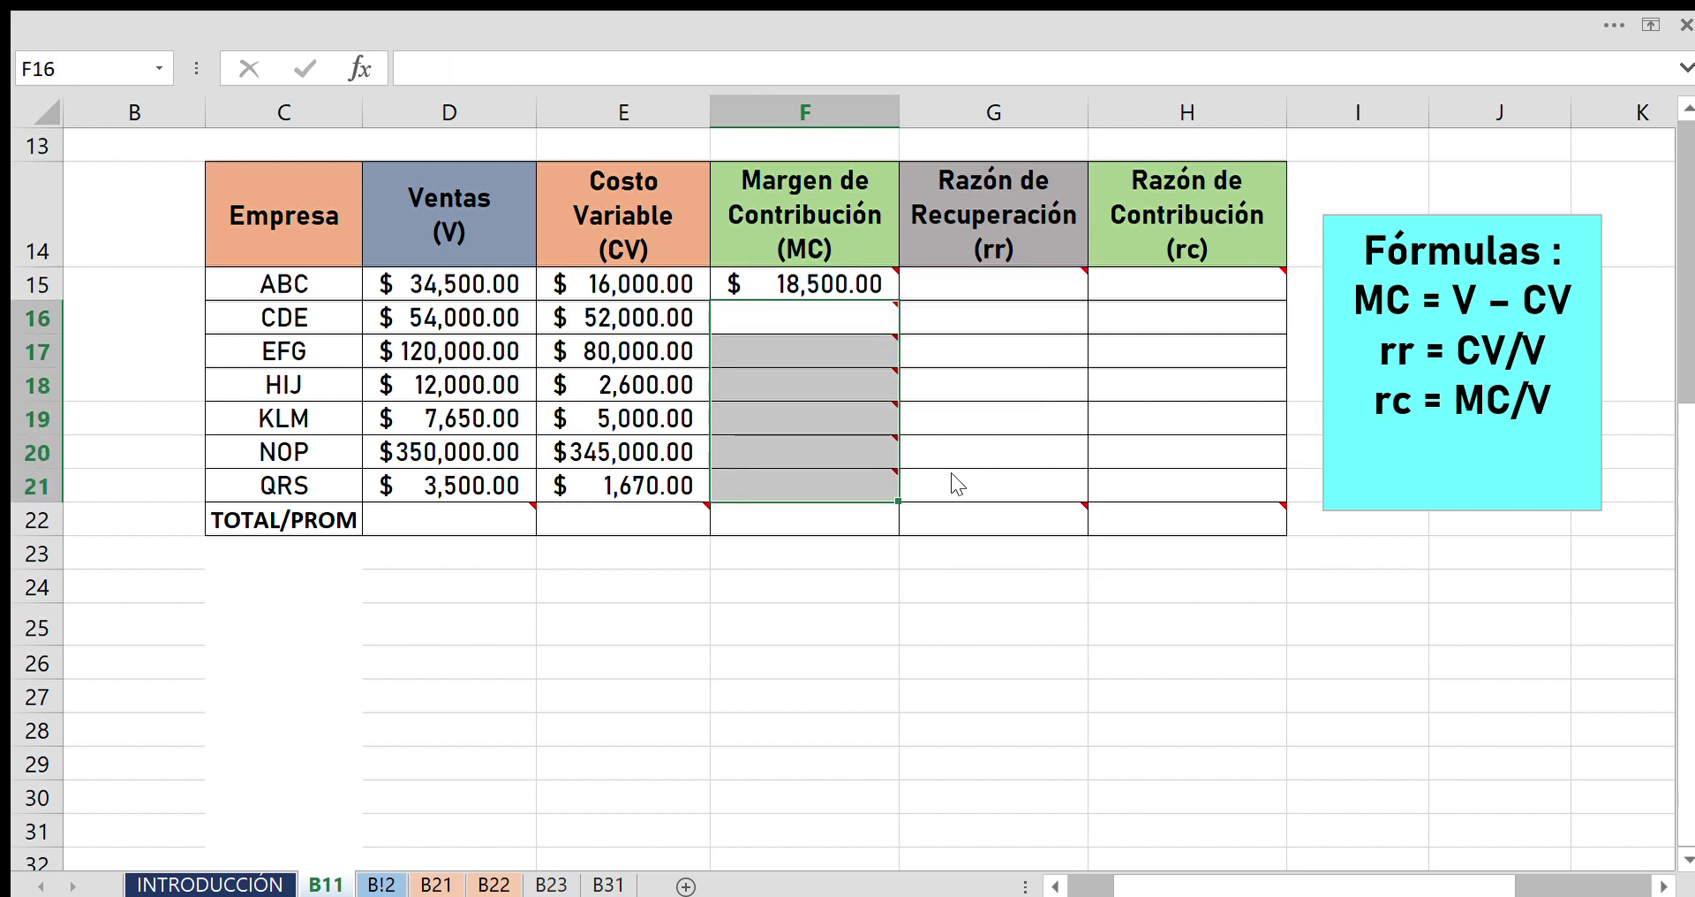
{"action": "left_click", "coordinate": [1016, 625]}
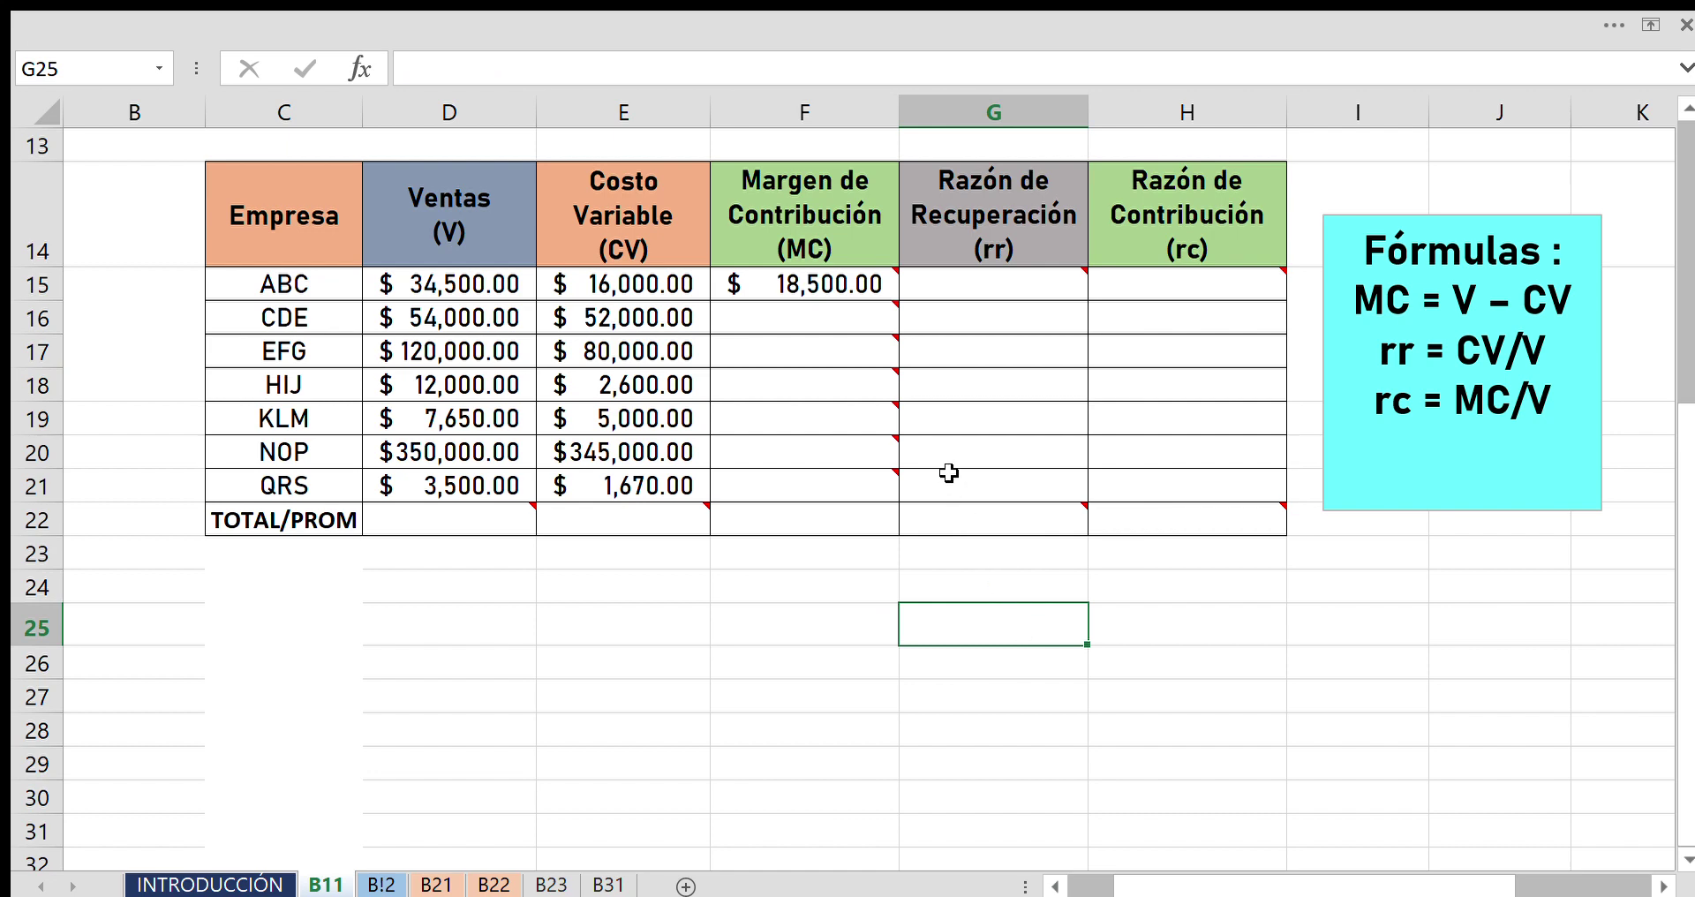
{"action": "mouse_move", "coordinate": [864, 300]}
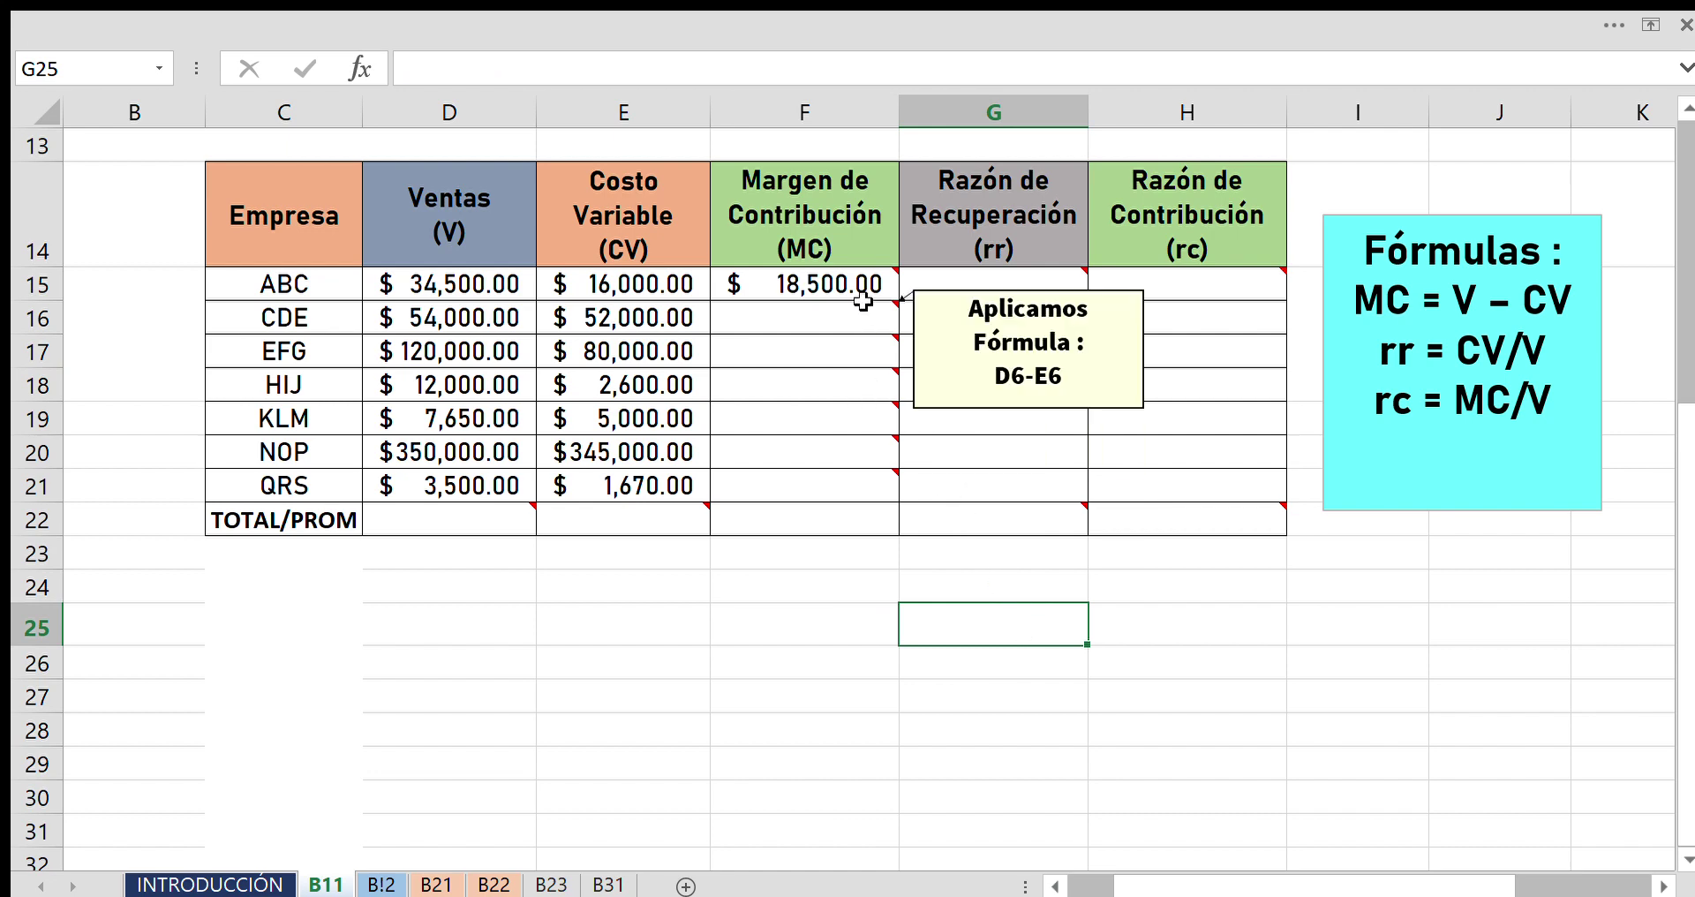
{"action": "left_click", "coordinate": [869, 283]}
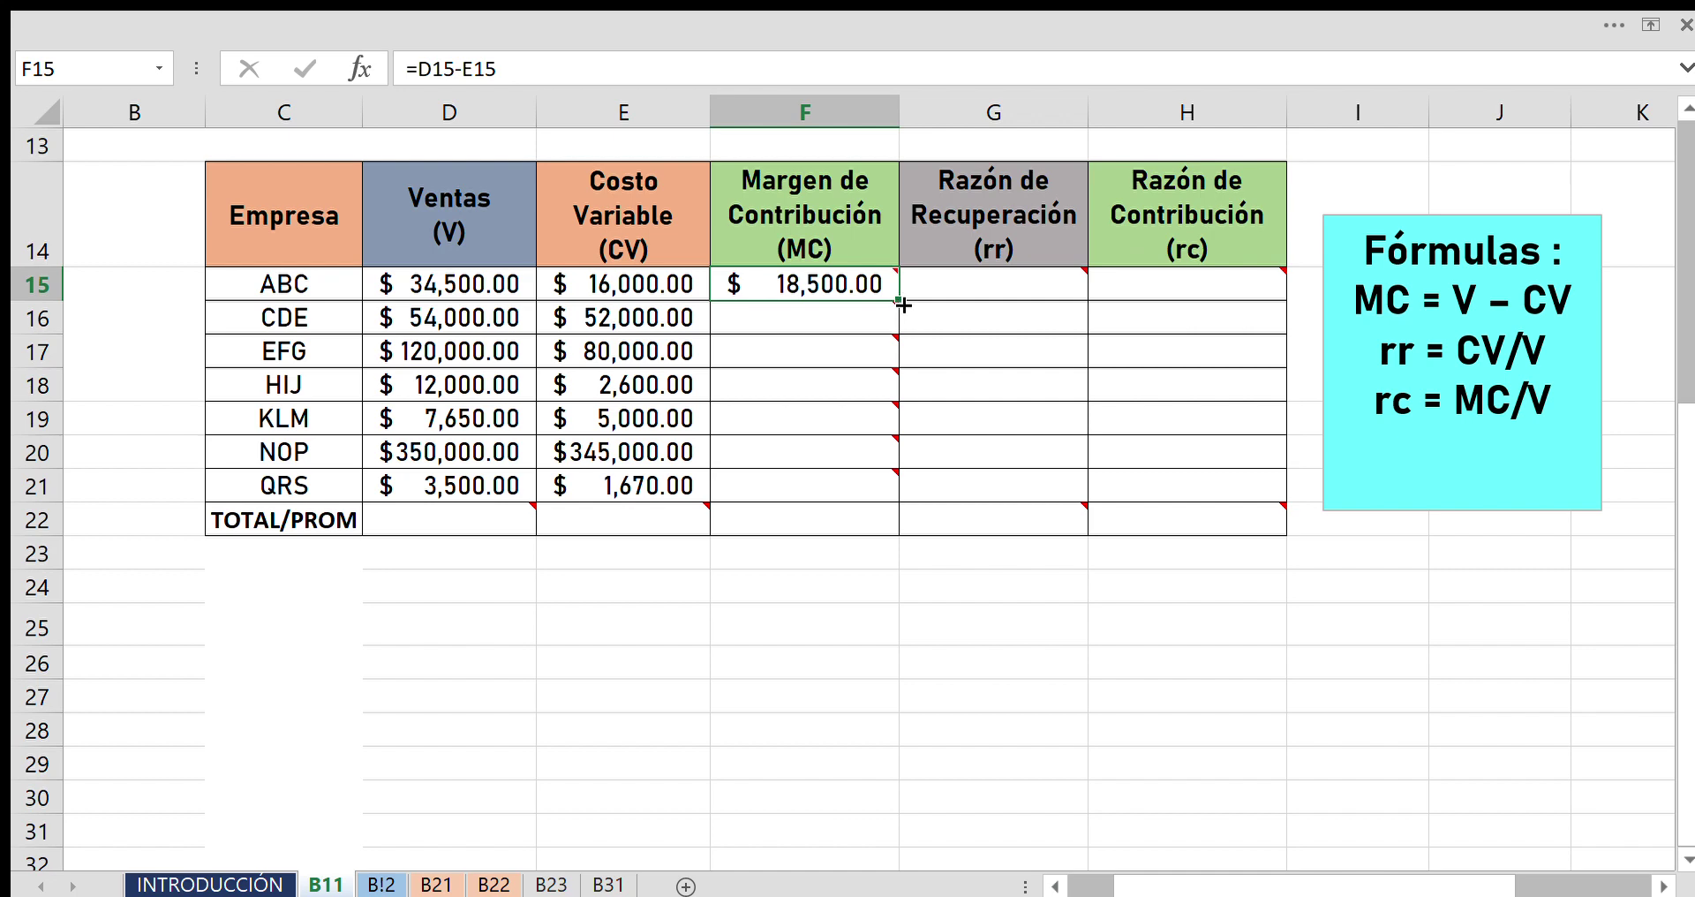
{"action": "left_click_drag", "start_coordinate": [902, 304], "coordinate": [897, 515]}
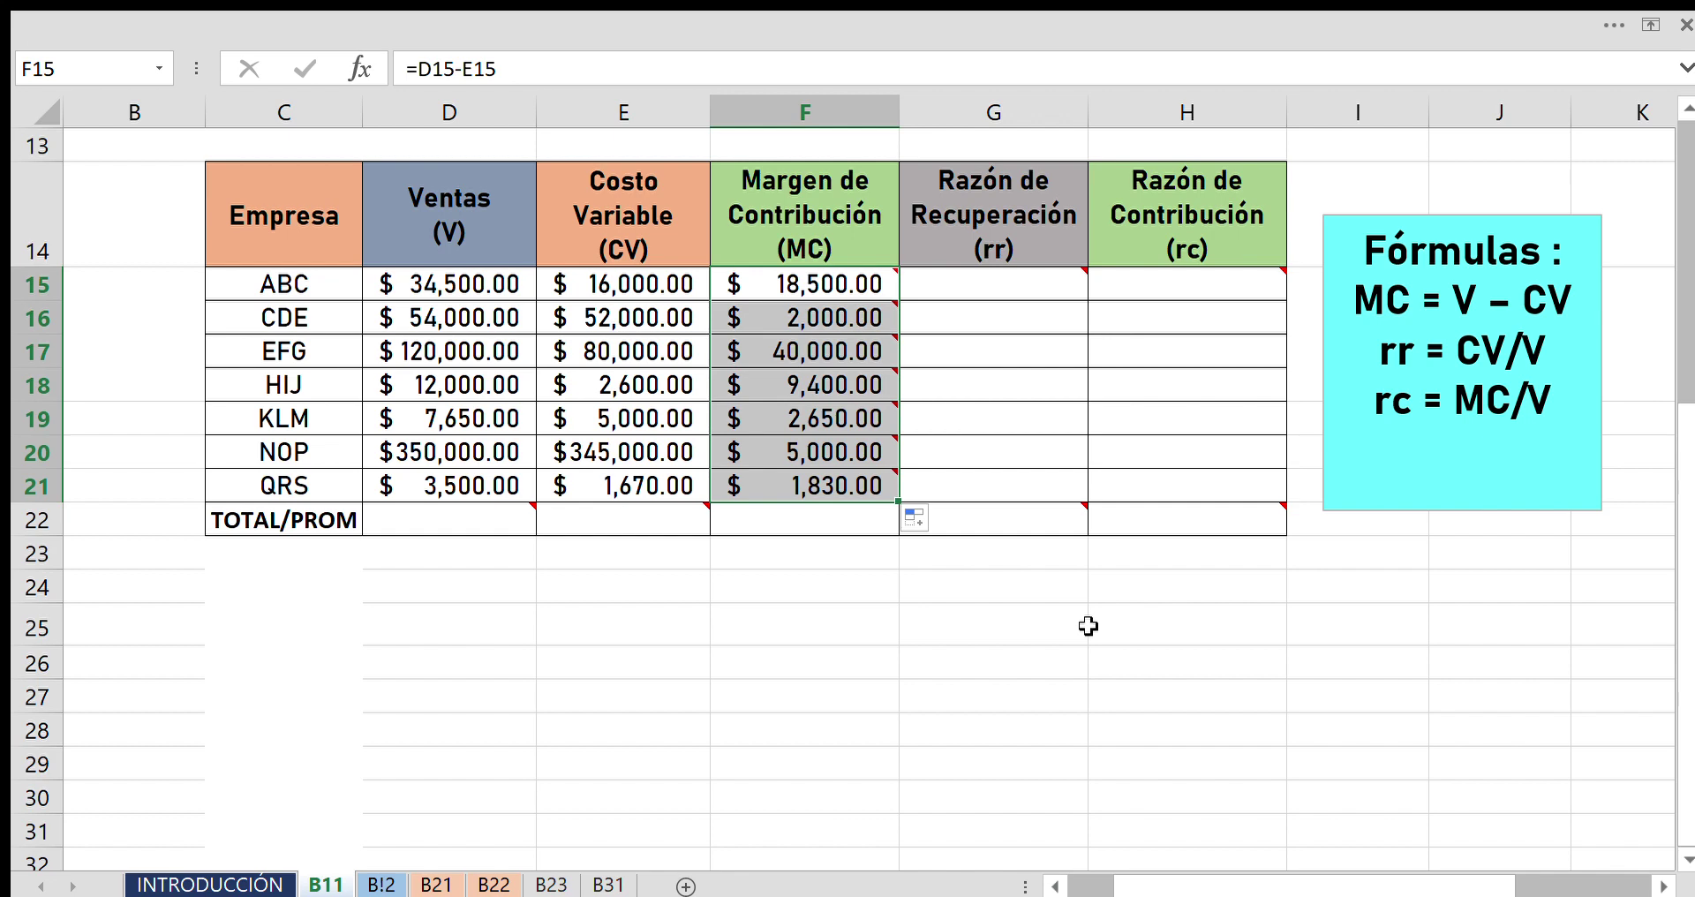
{"action": "left_click", "coordinate": [1091, 628]}
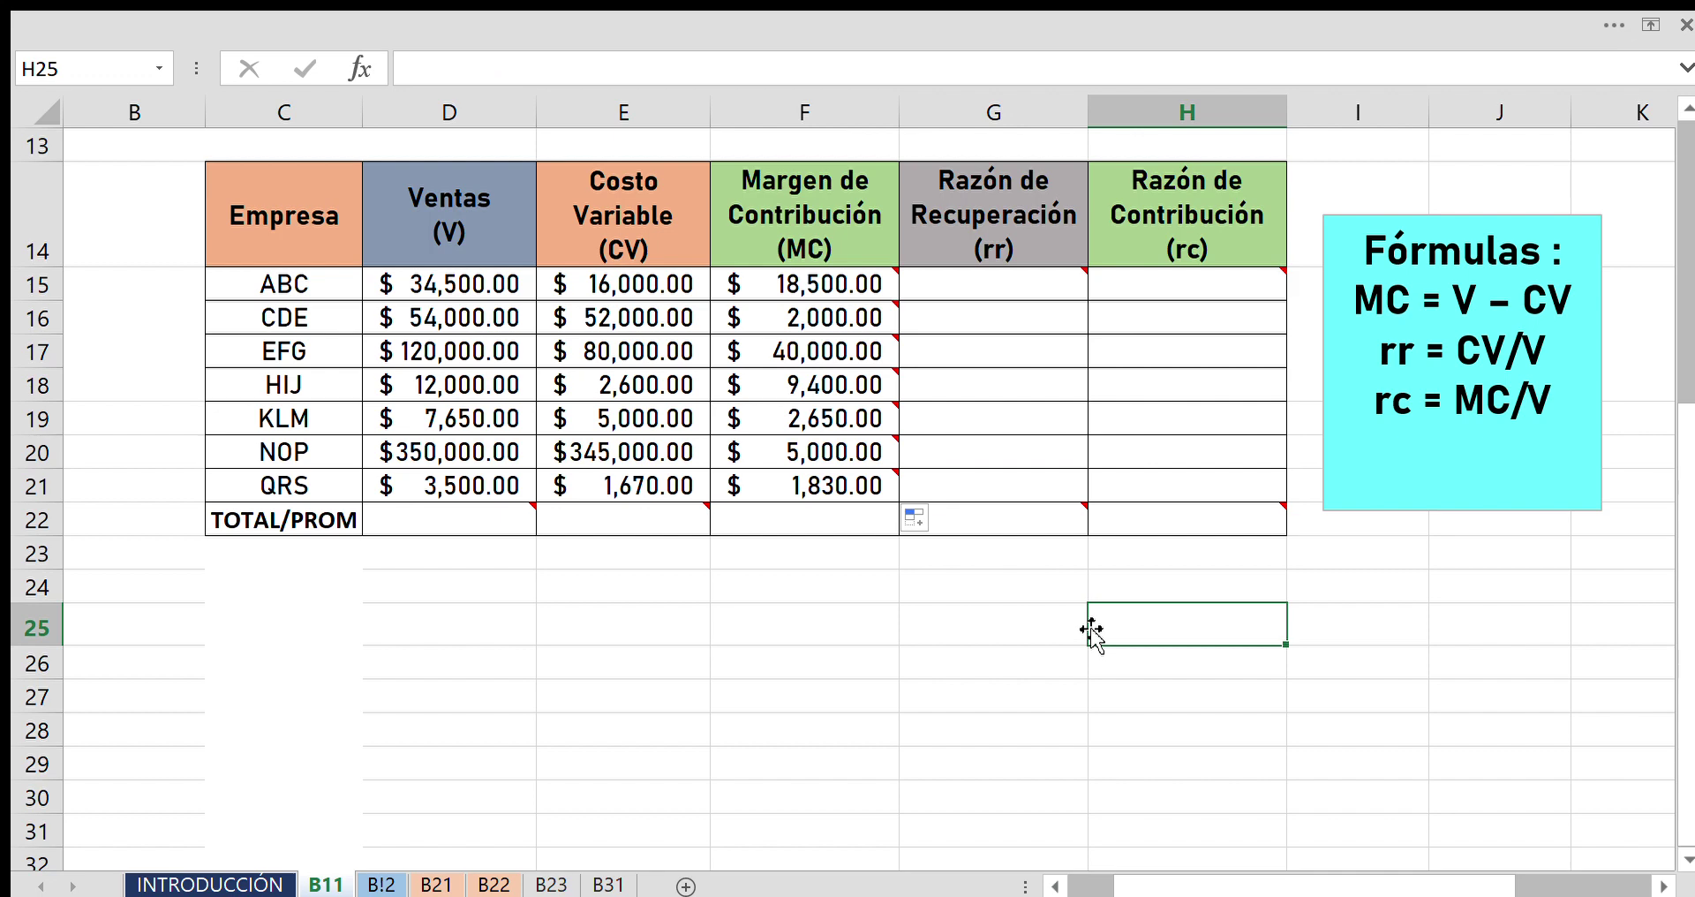
{"action": "mouse_move", "coordinate": [994, 284]}
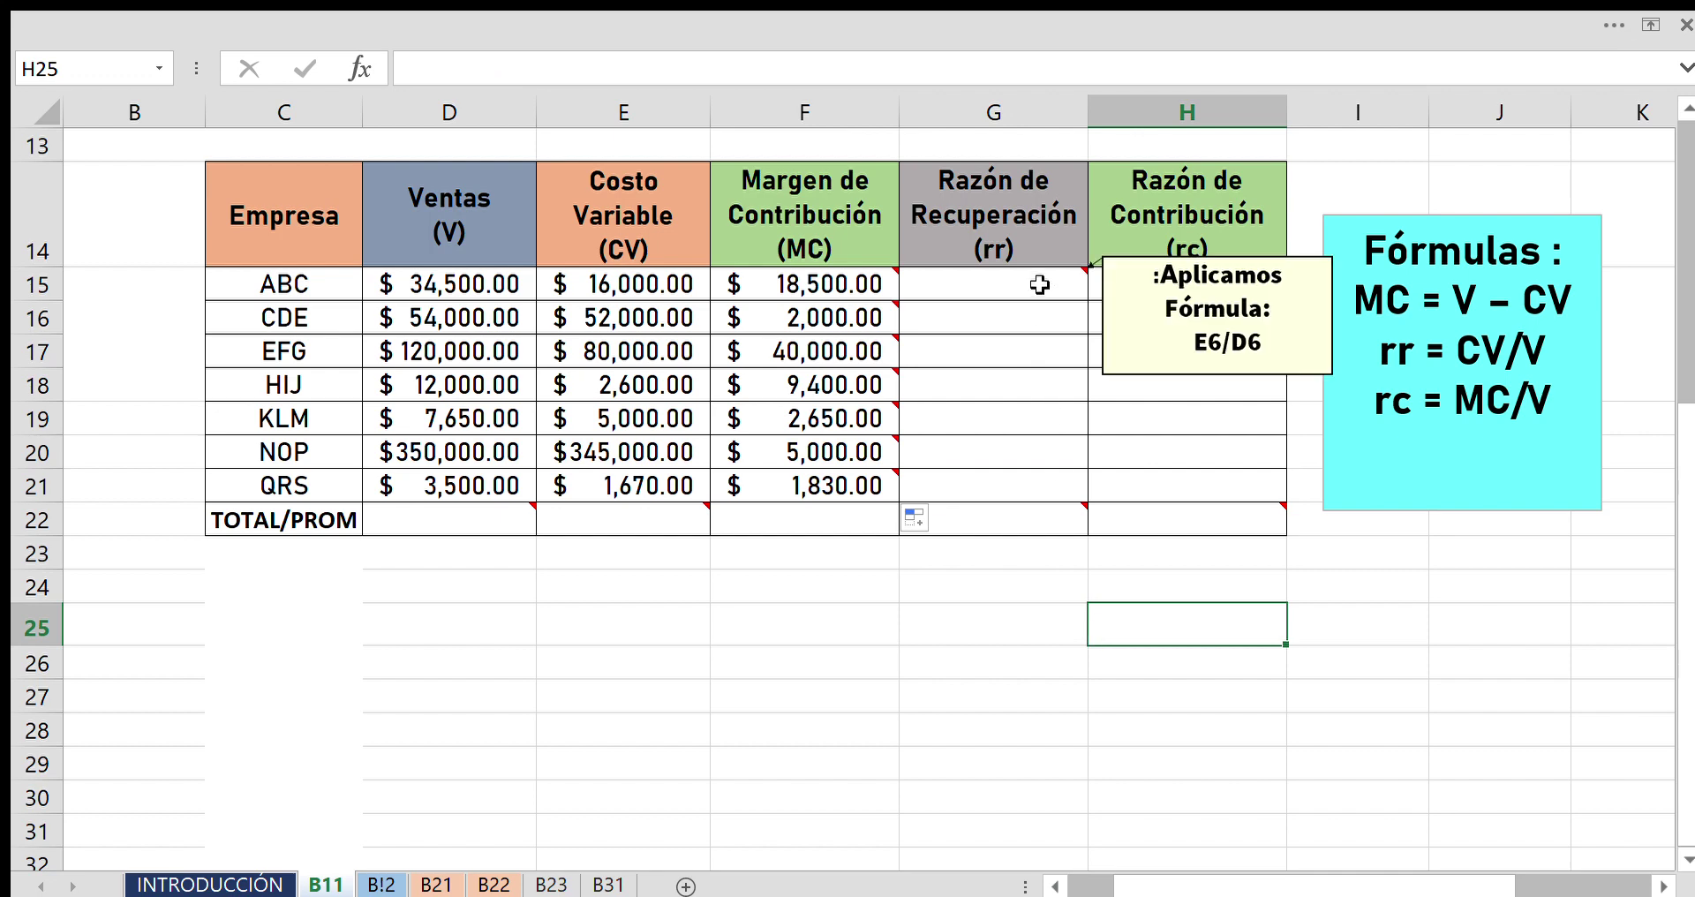
{"action": "left_click", "coordinate": [1040, 285]}
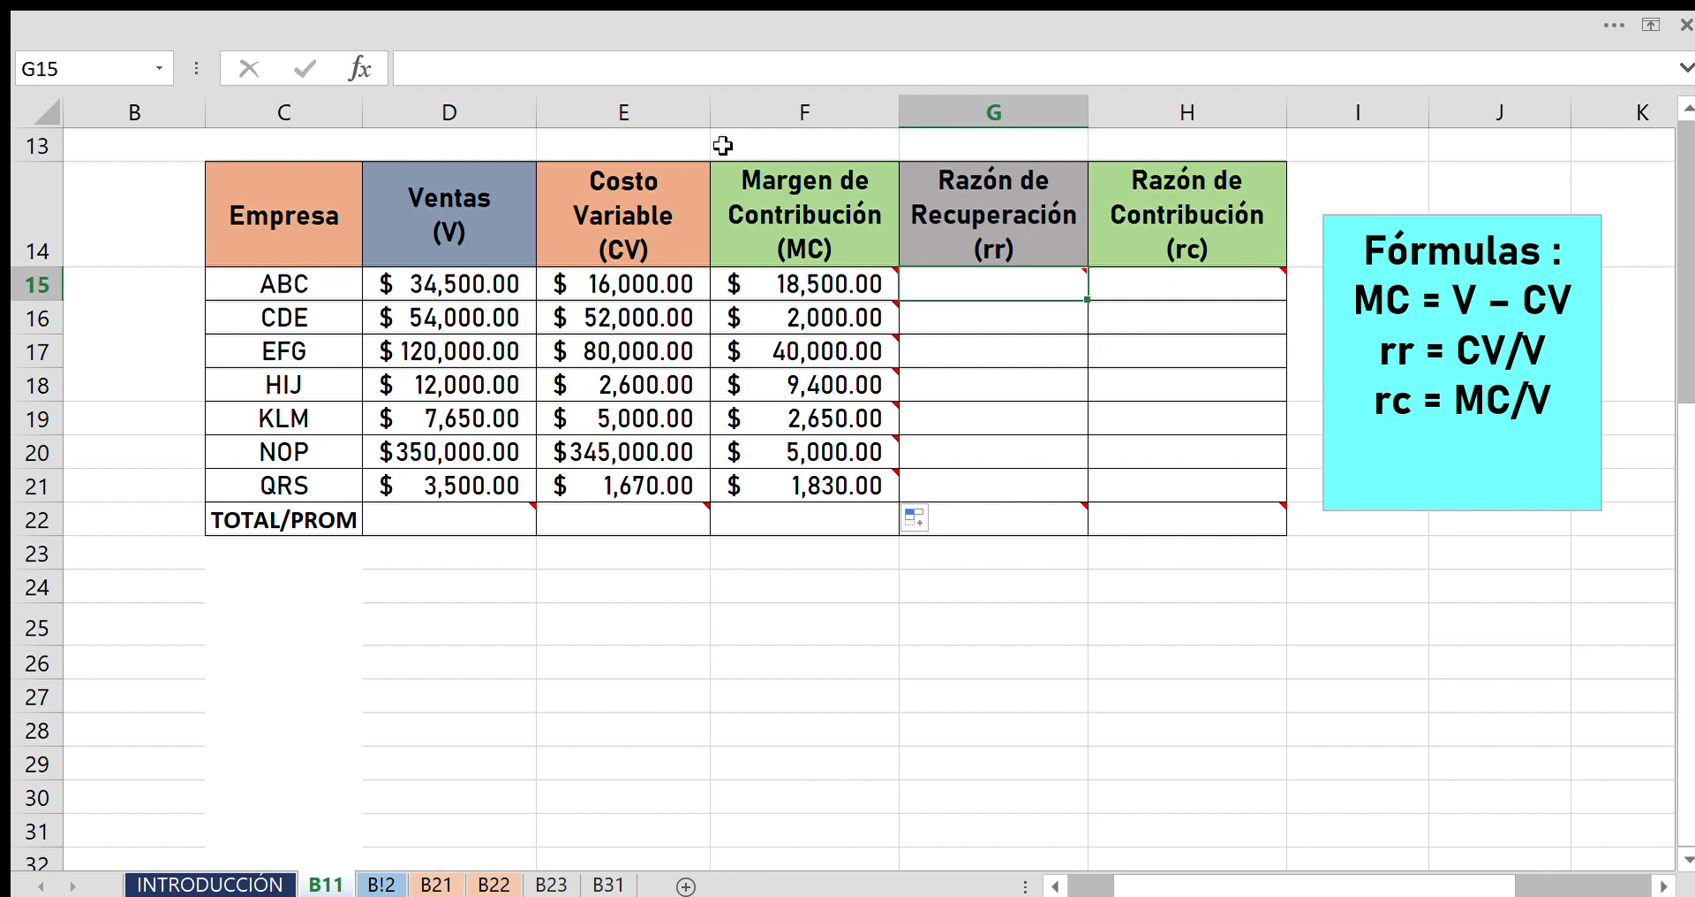
Enter =E15/D15 in G15 for ABC's recovery ratio of 0.46.
{"action": "left_click", "coordinate": [658, 283]}
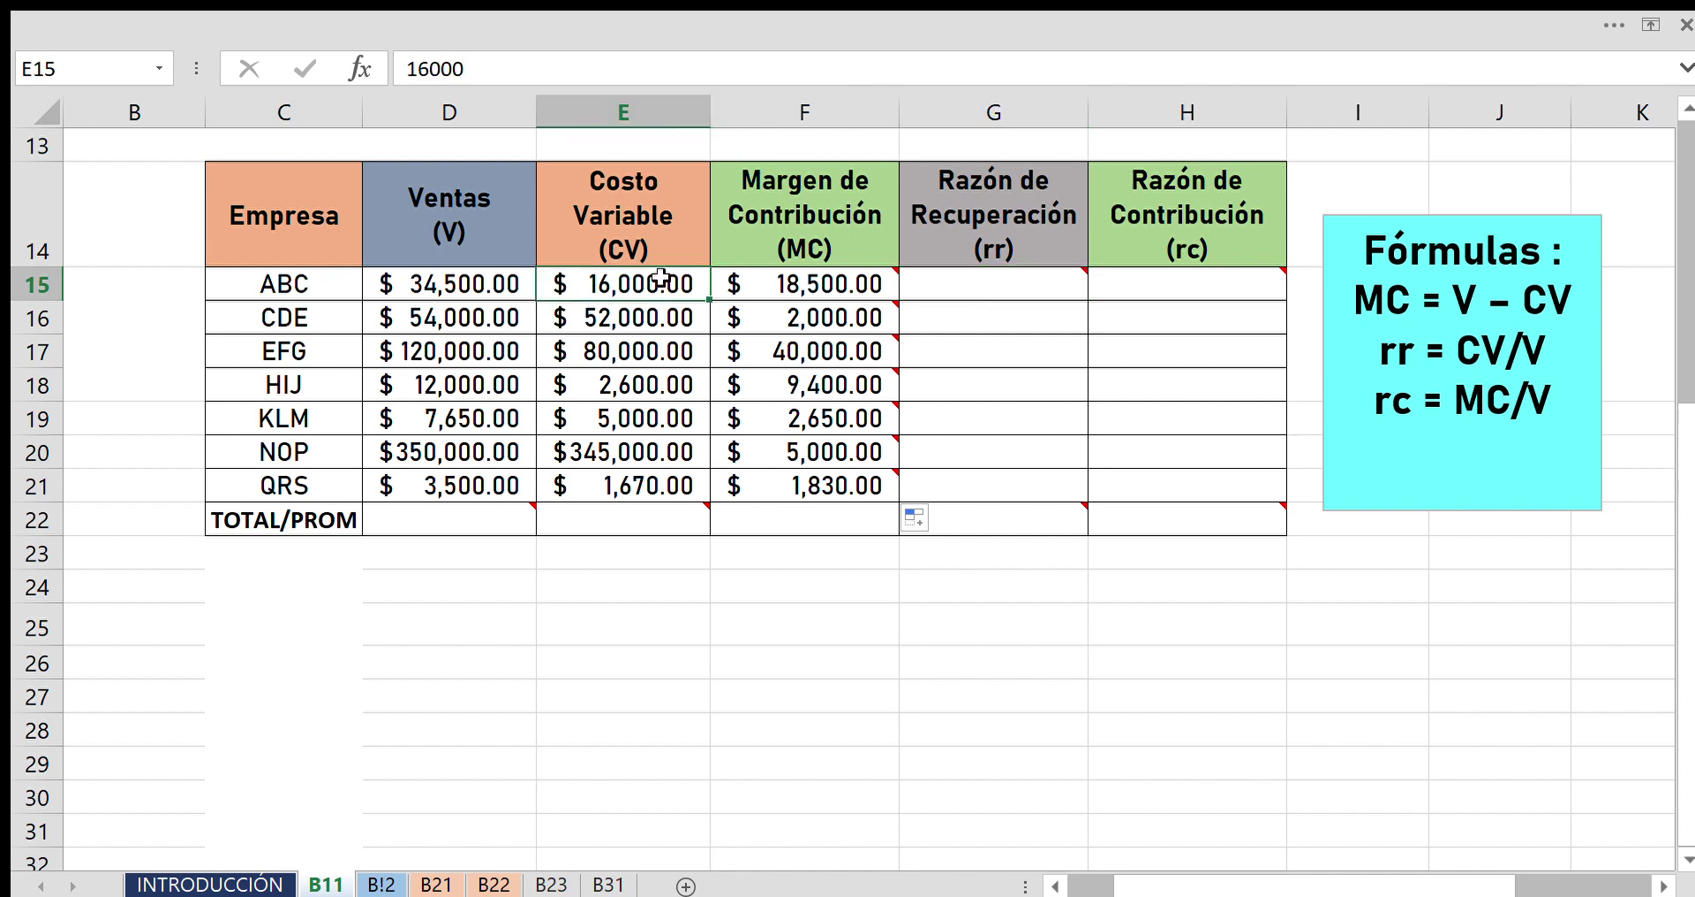
{"action": "left_click", "coordinate": [457, 277]}
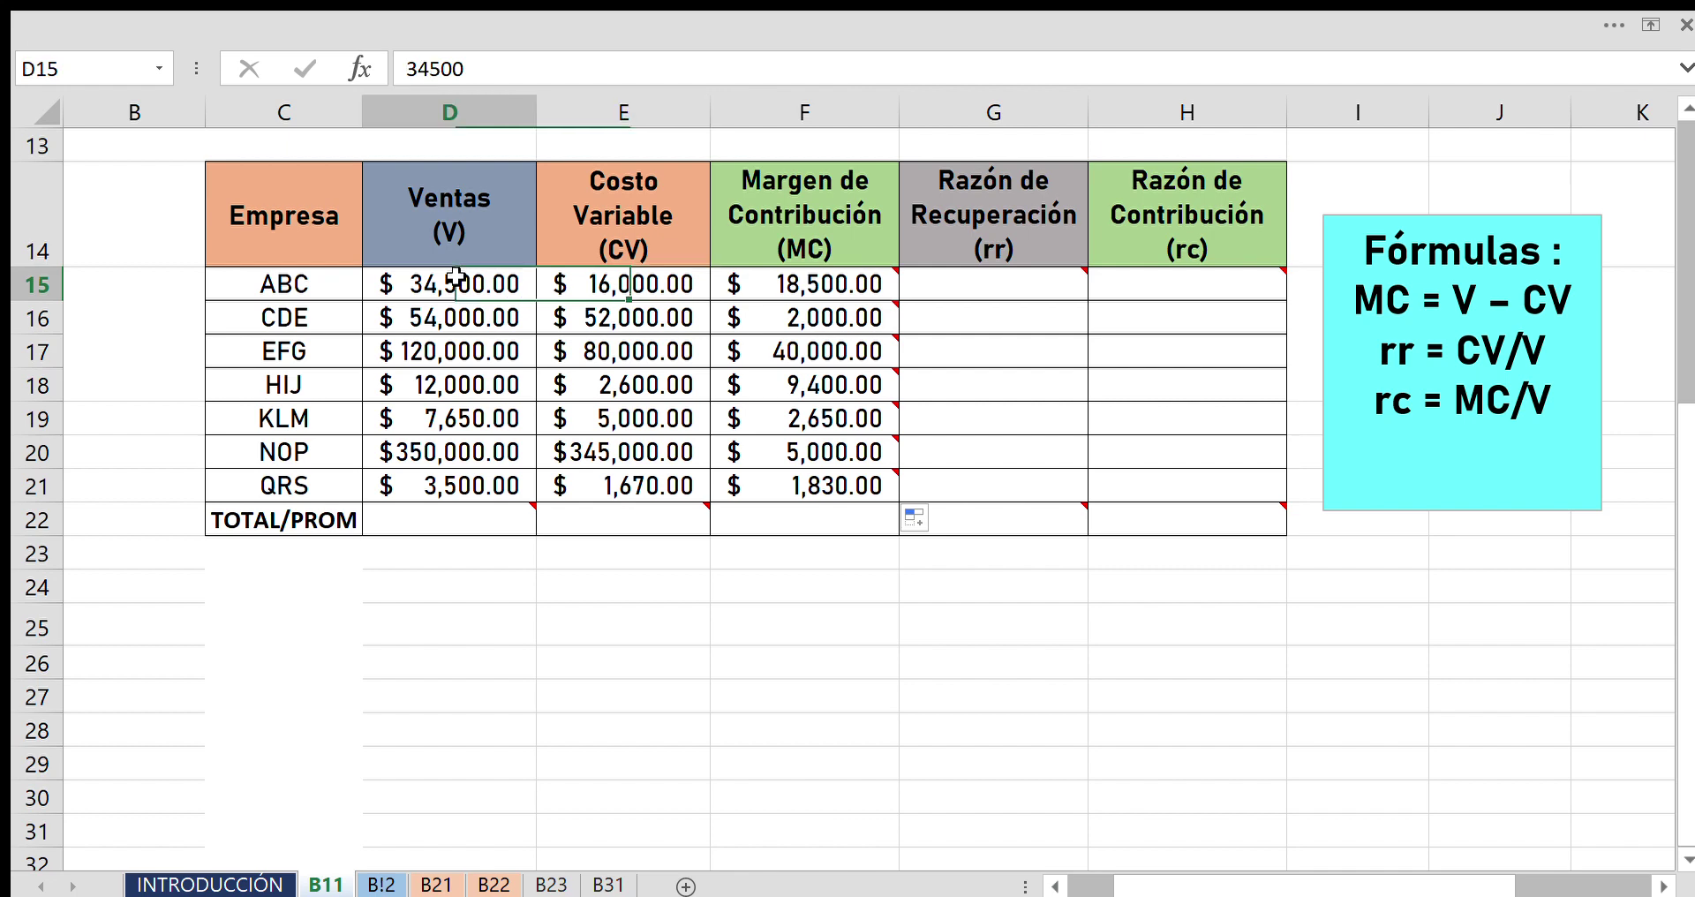
{"action": "left_click", "coordinate": [1026, 283]}
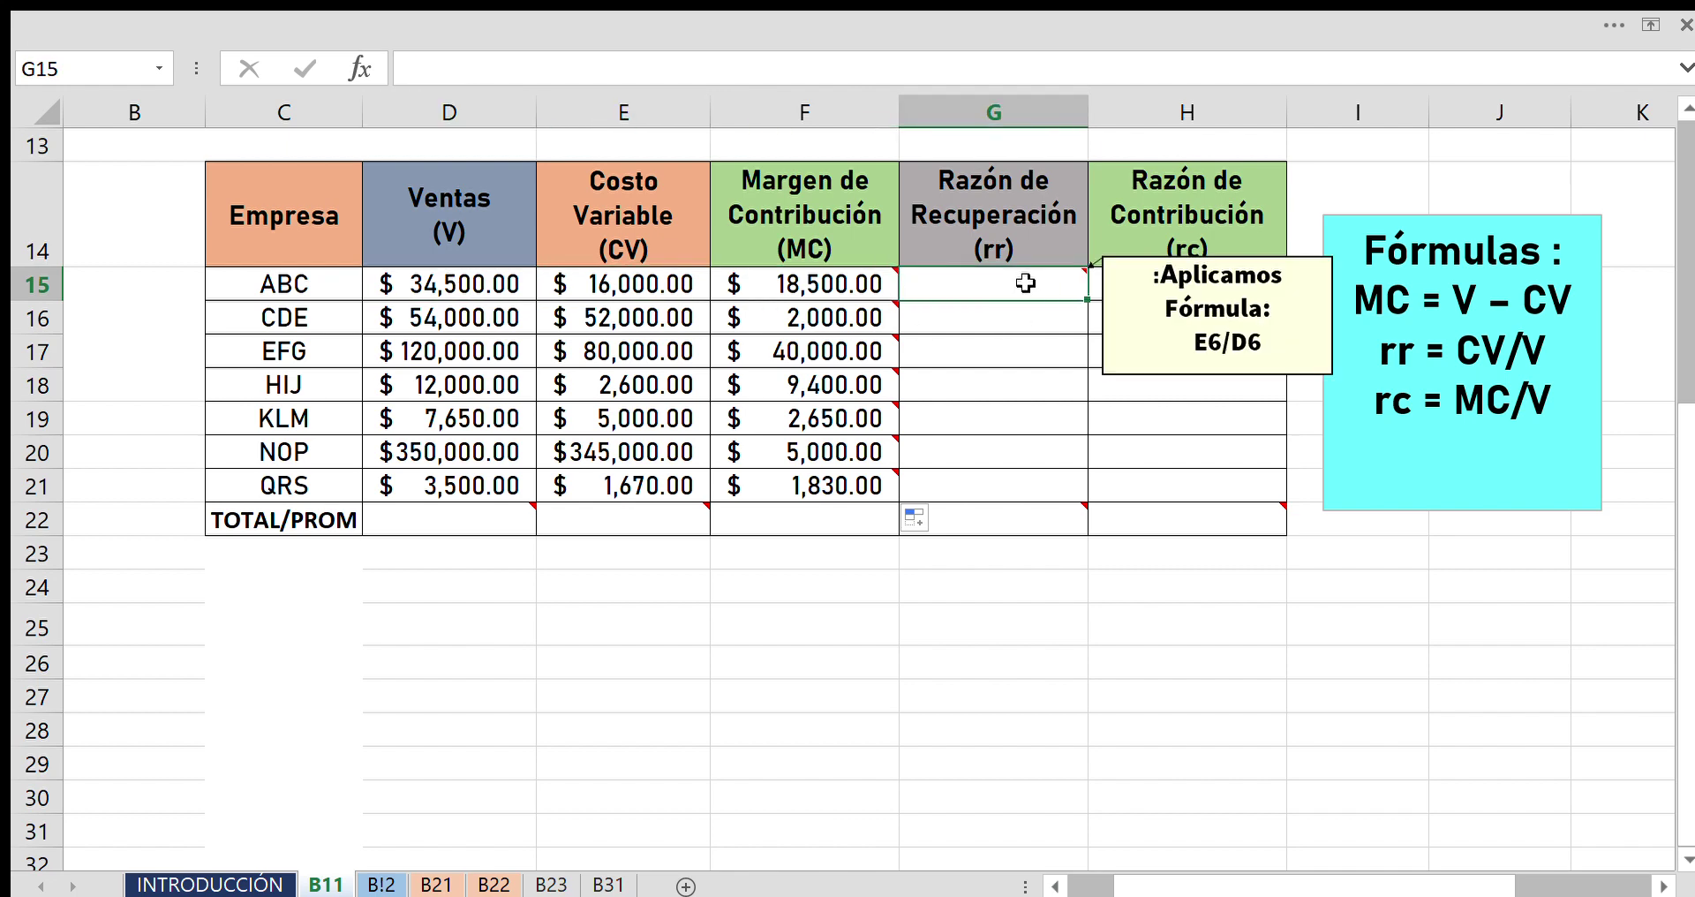
{"action": "type", "text": "="}
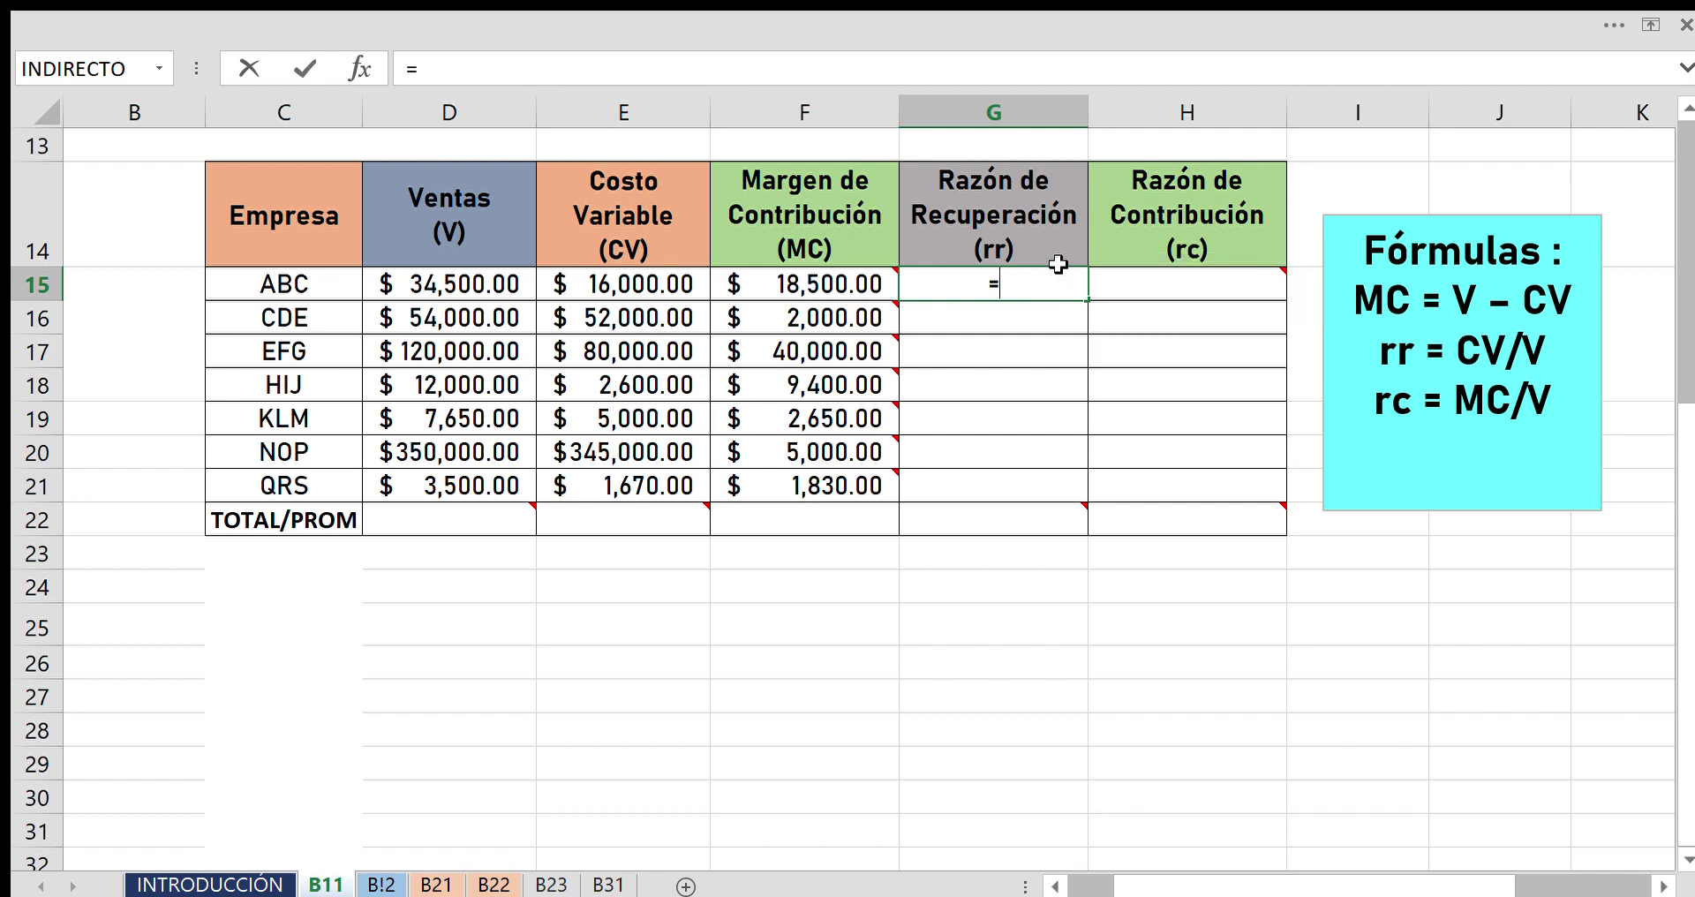
{"action": "left_click", "coordinate": [687, 280]}
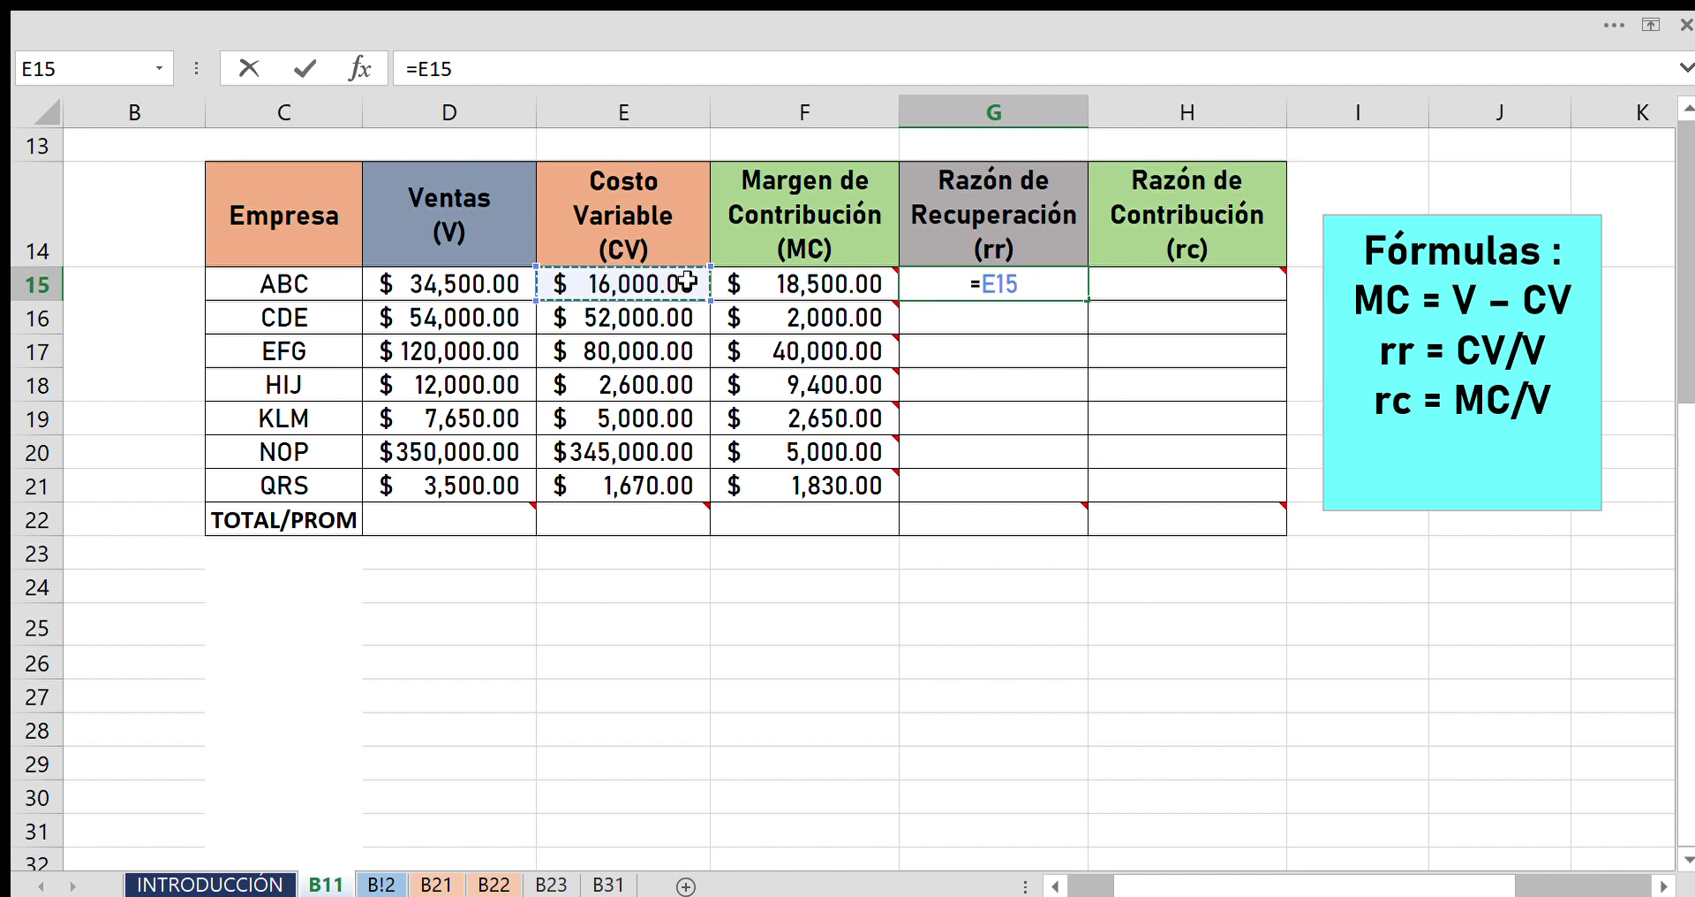
{"action": "type", "text": "/"}
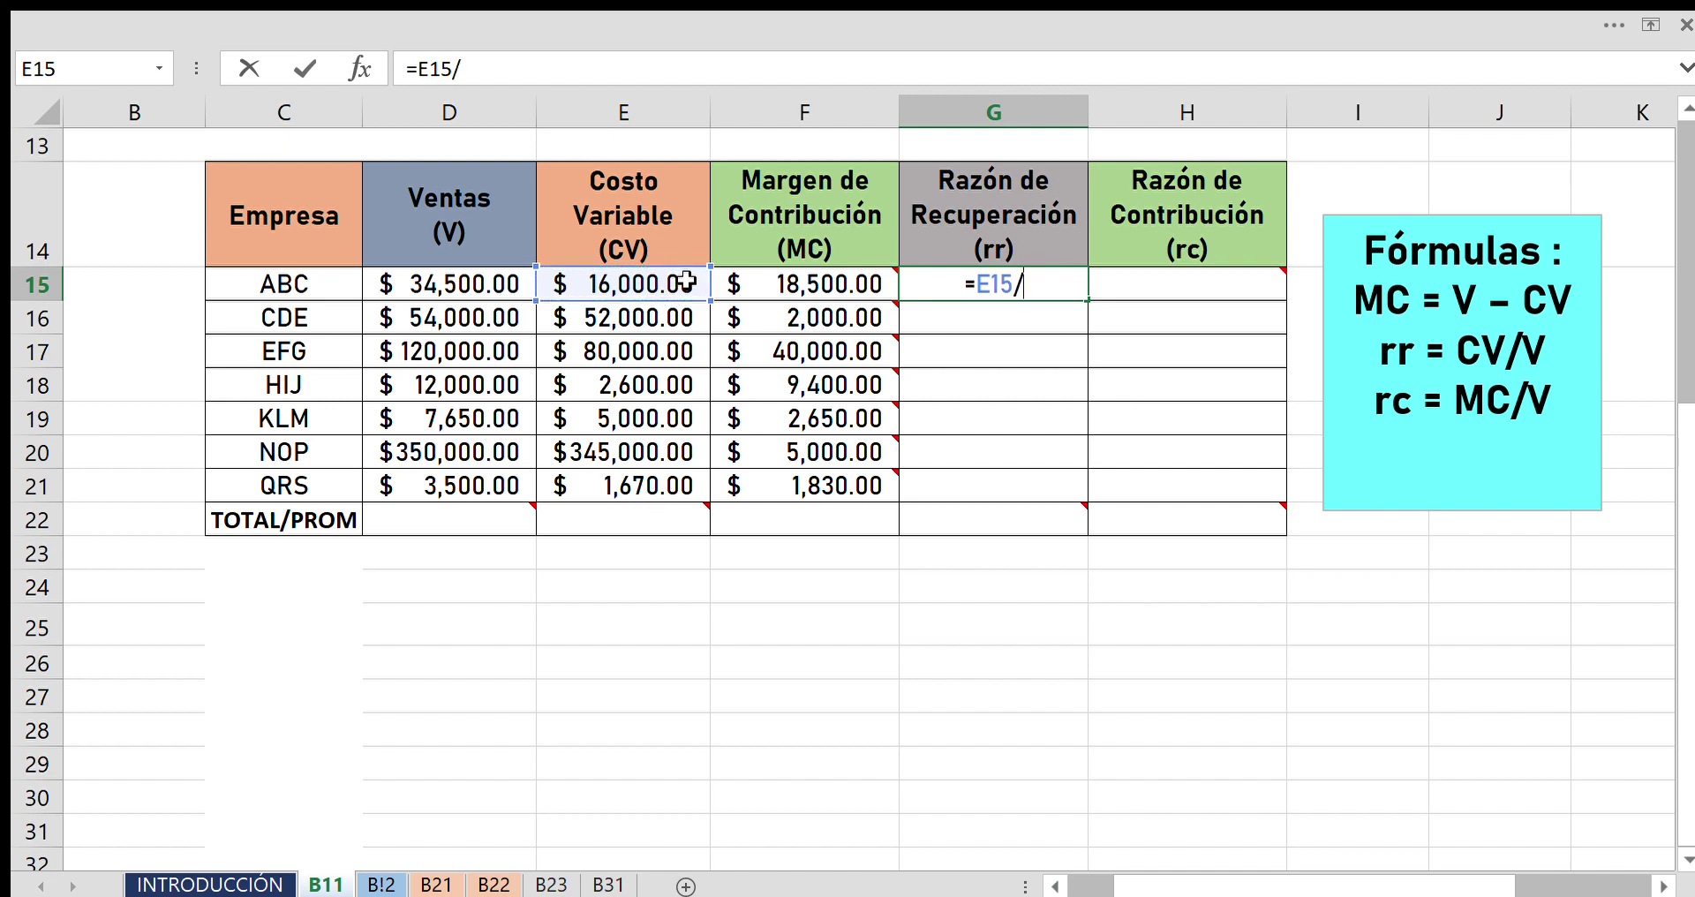
{"action": "left_click", "coordinate": [452, 279]}
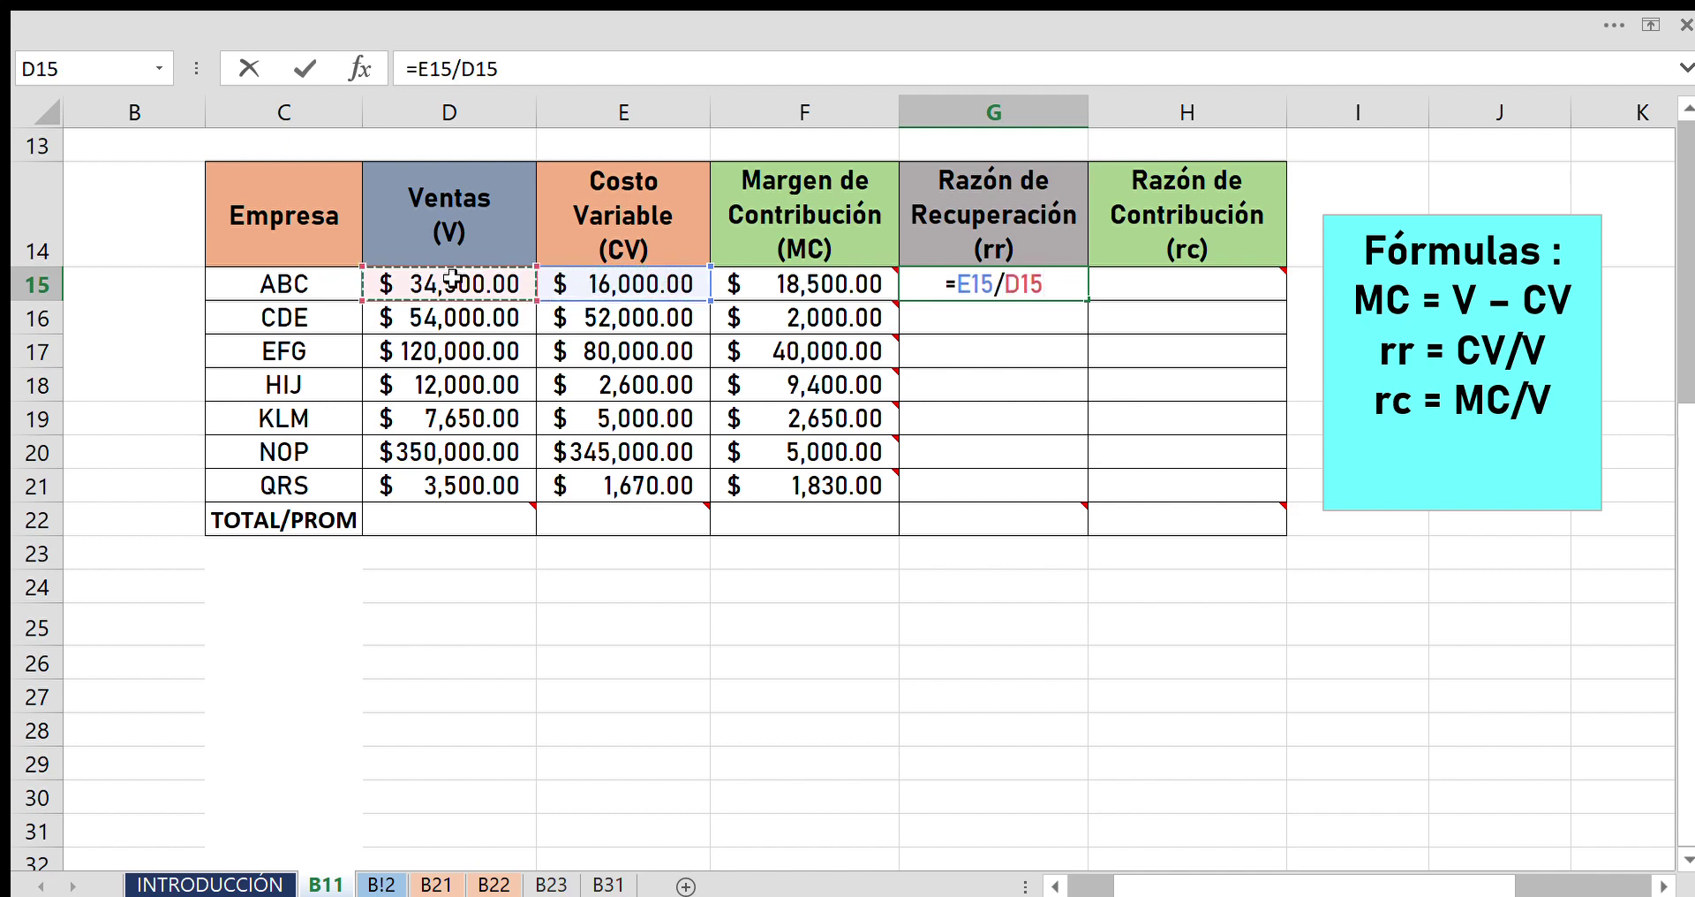
{"action": "key", "text": "Return"}
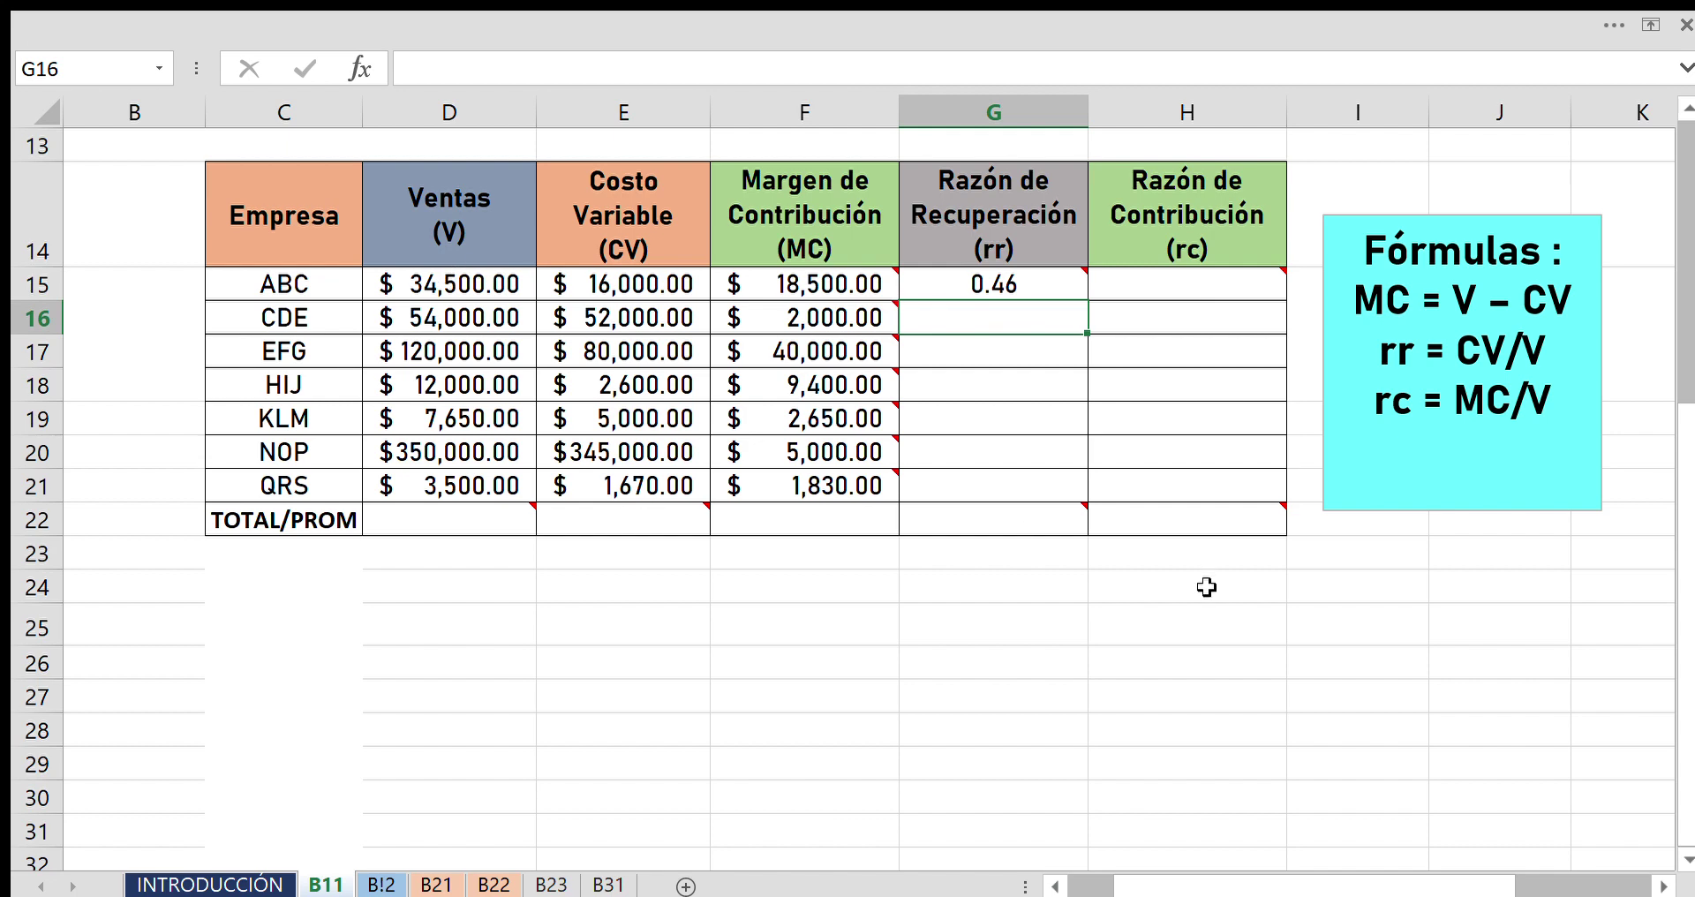
Fill the G15 recovery ratio formula down to G21, ending at 0.48 for QRS.
{"action": "left_click", "coordinate": [1060, 288]}
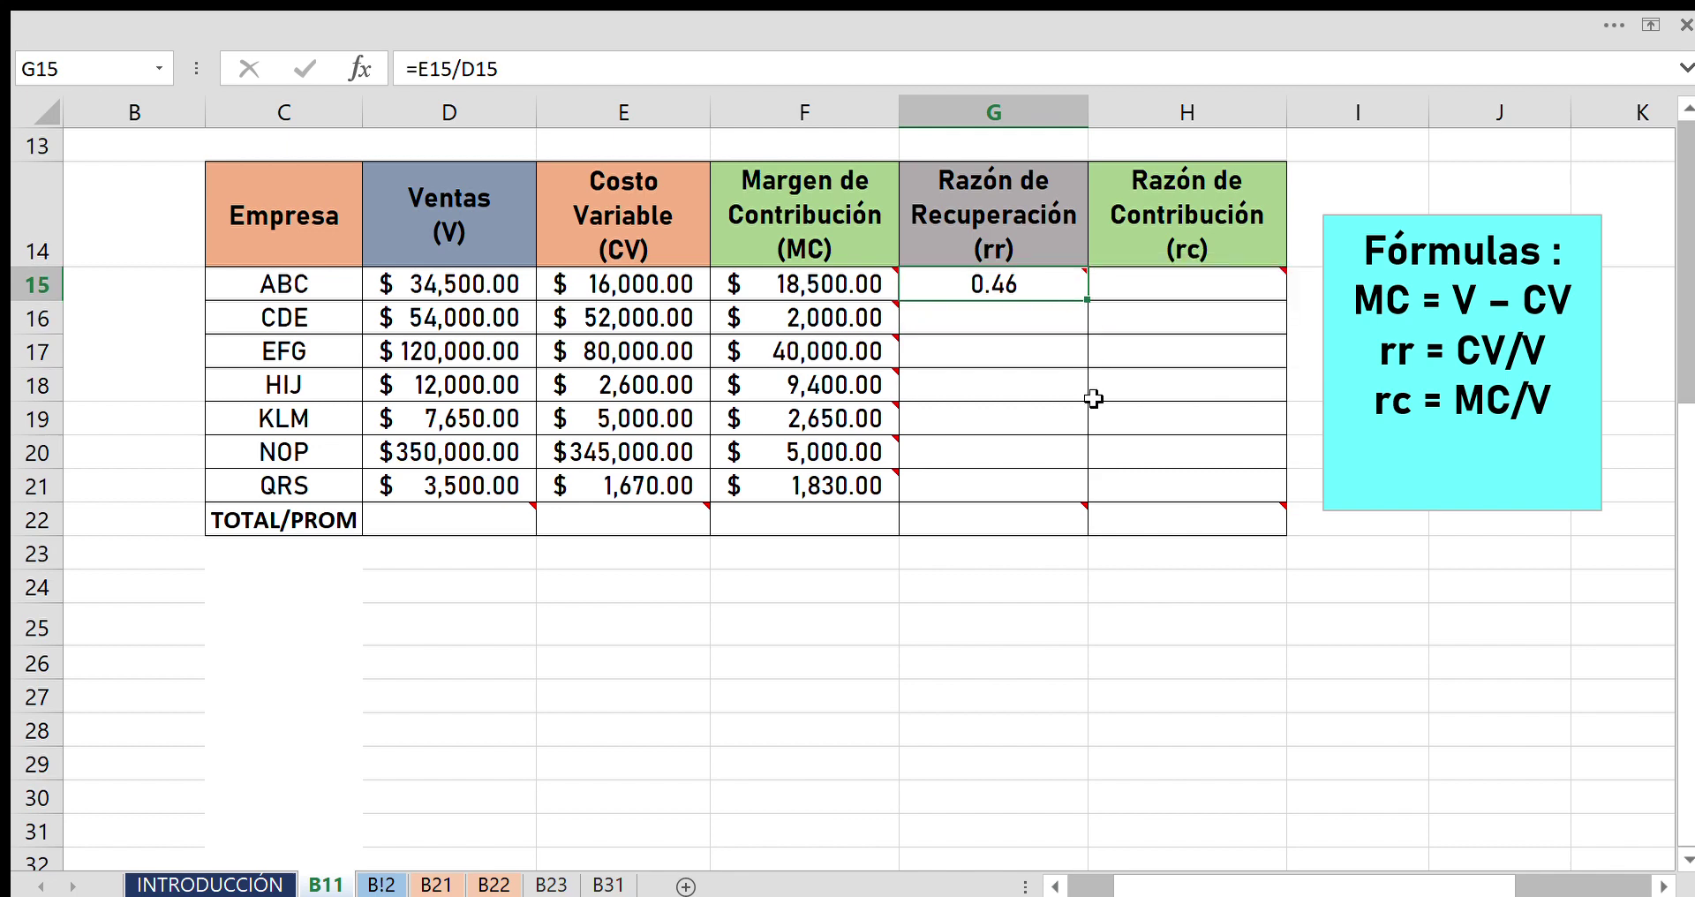
{"action": "left_click_drag", "start_coordinate": [1087, 305], "coordinate": [1080, 460]}
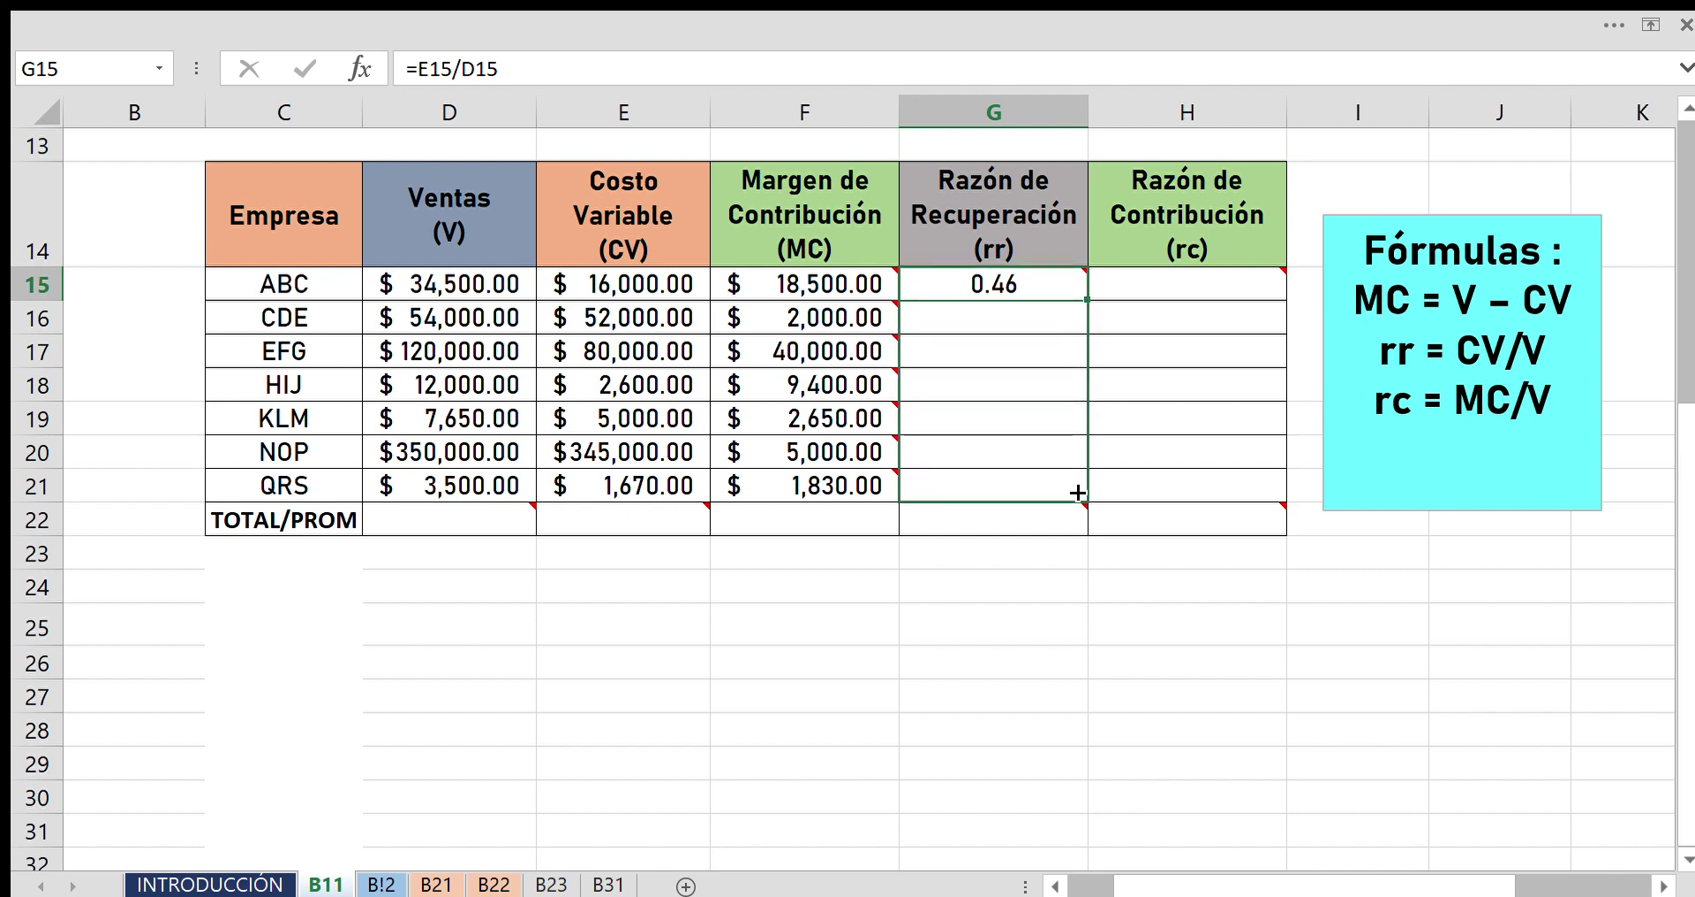
{"action": "left_click_drag", "start_coordinate": [1077, 490], "coordinate": [1075, 490]}
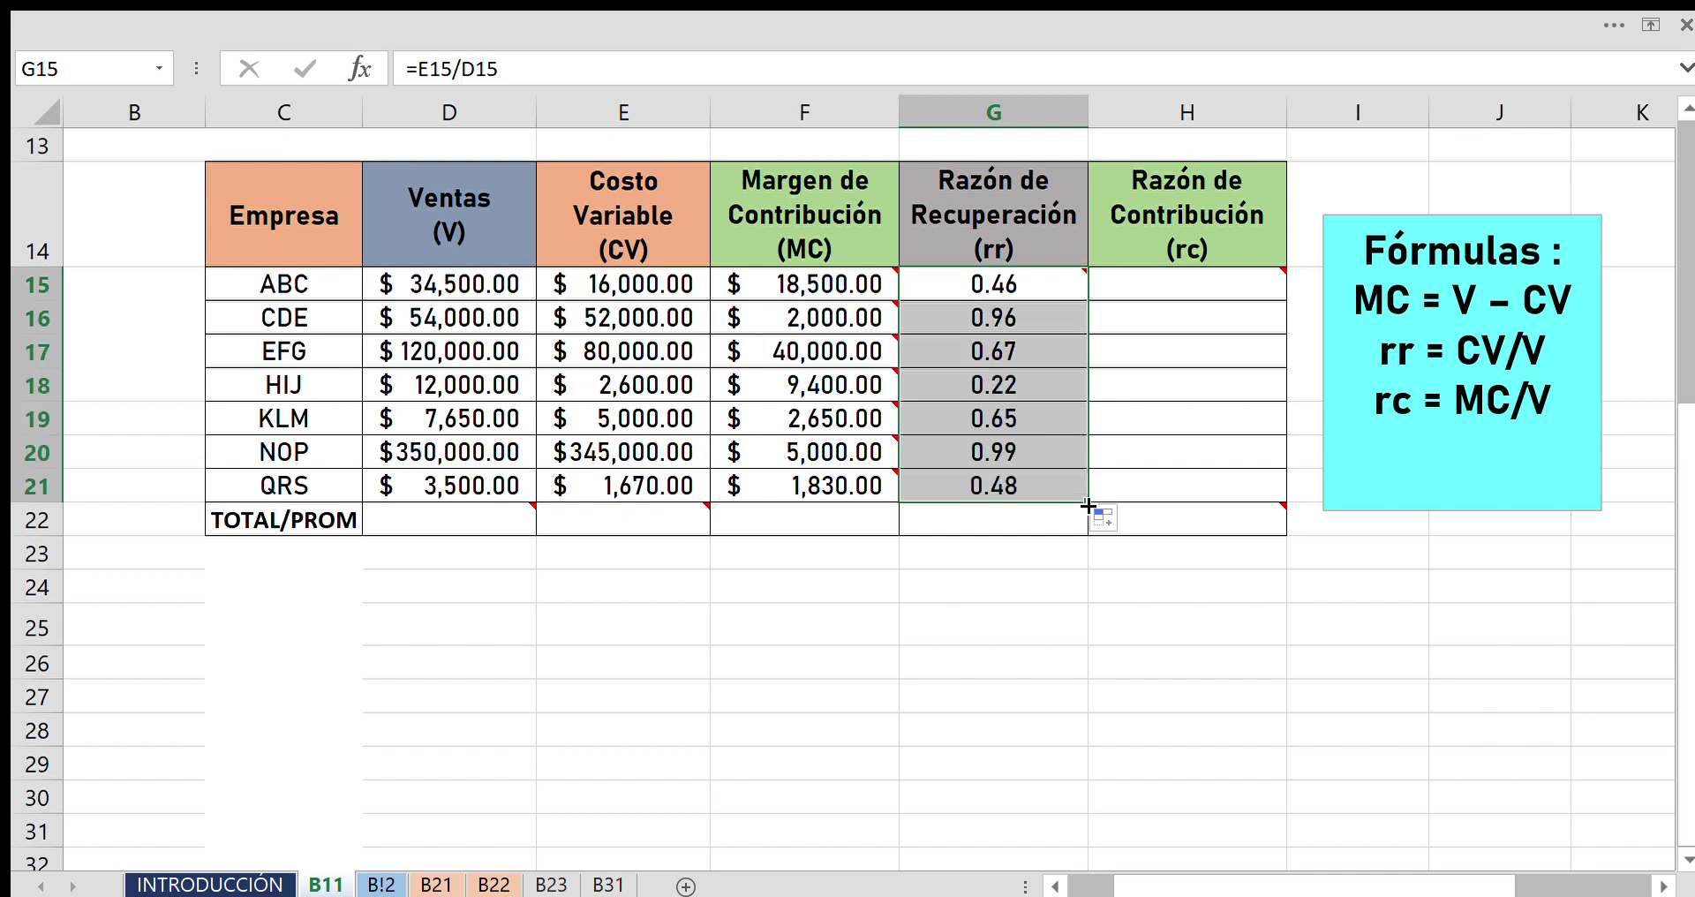
{"action": "left_click", "coordinate": [1206, 653]}
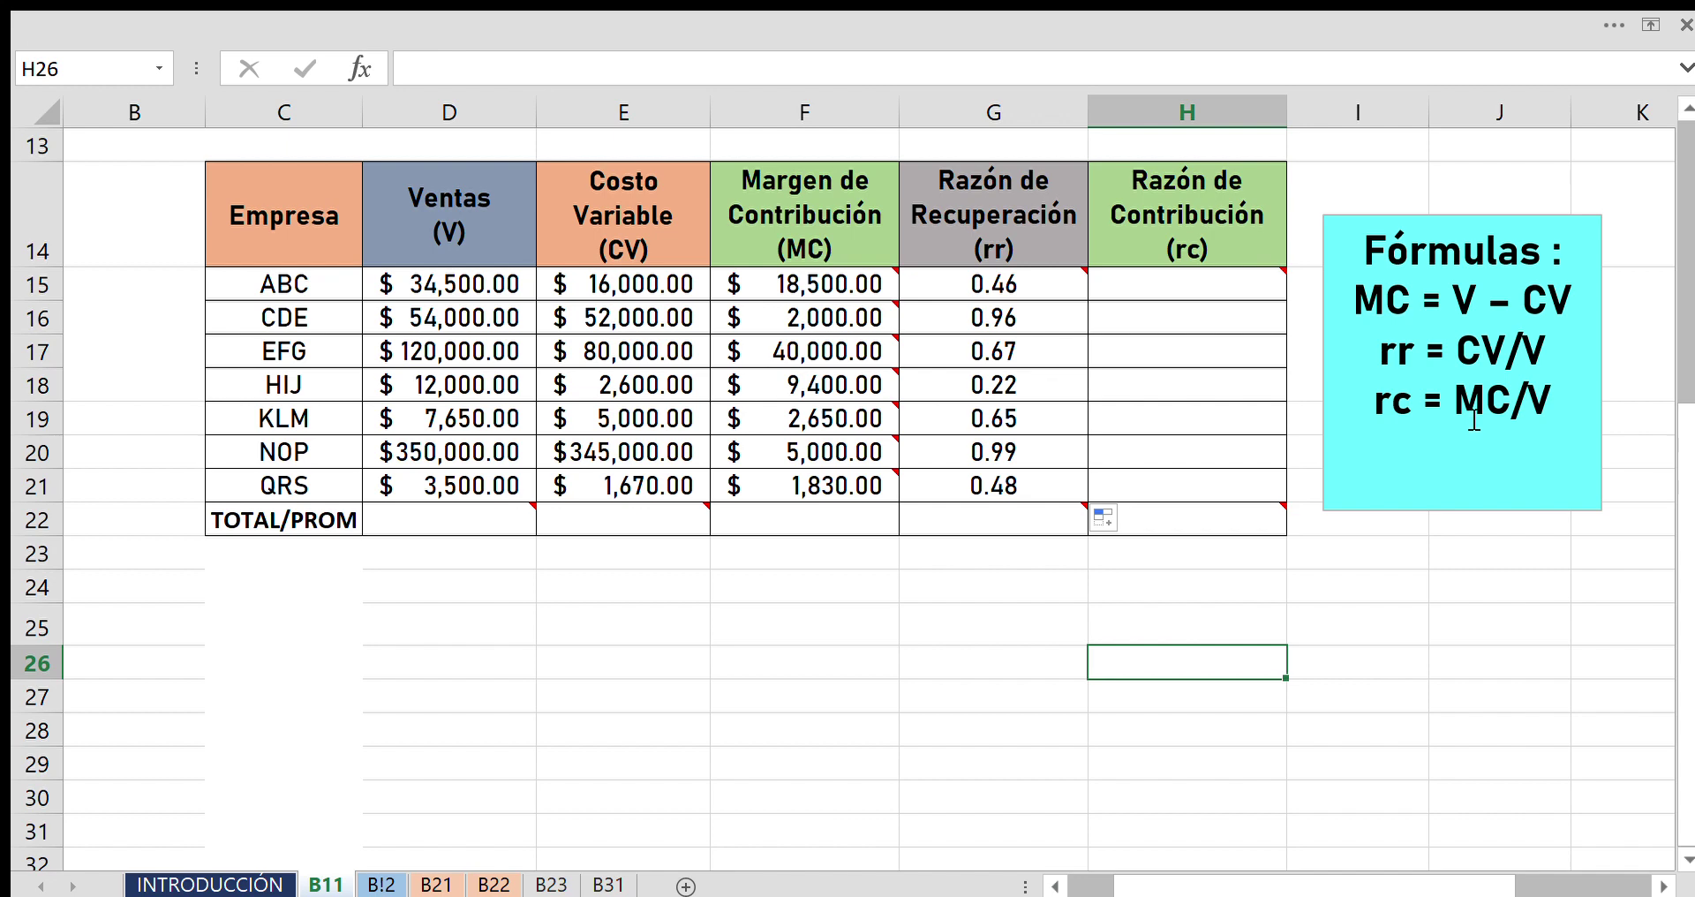
{"action": "left_click", "coordinate": [1248, 295]}
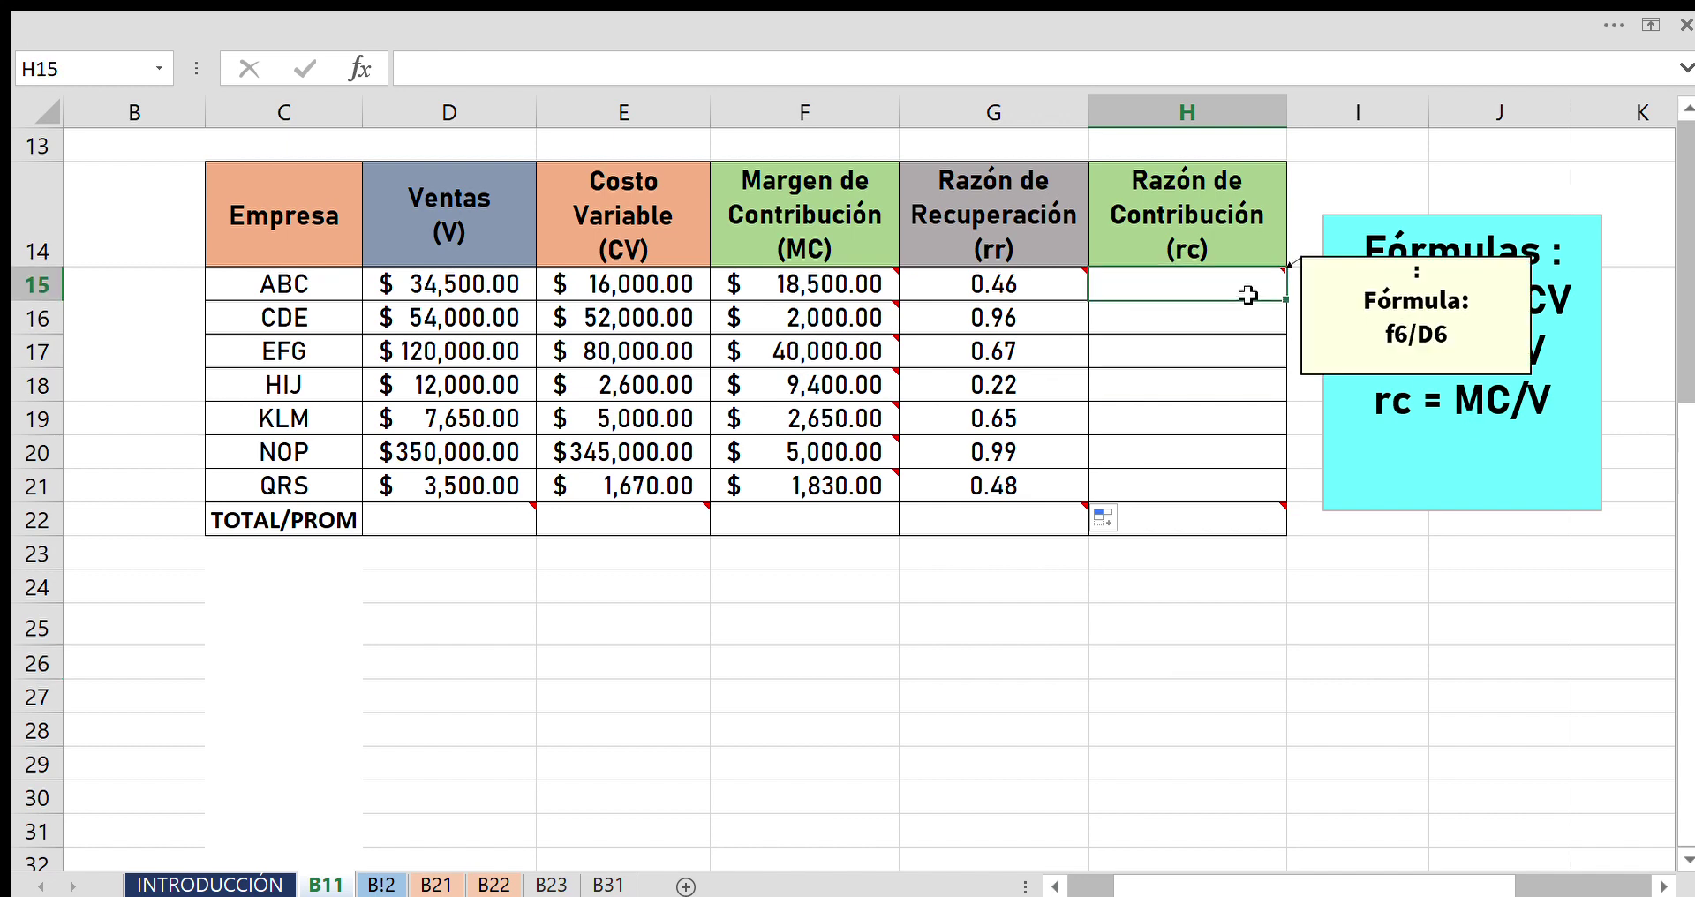
Enter =F15/D15 in H15 and fill it down to H21, from 0.54 to 0.52.
{"action": "type", "text": "="}
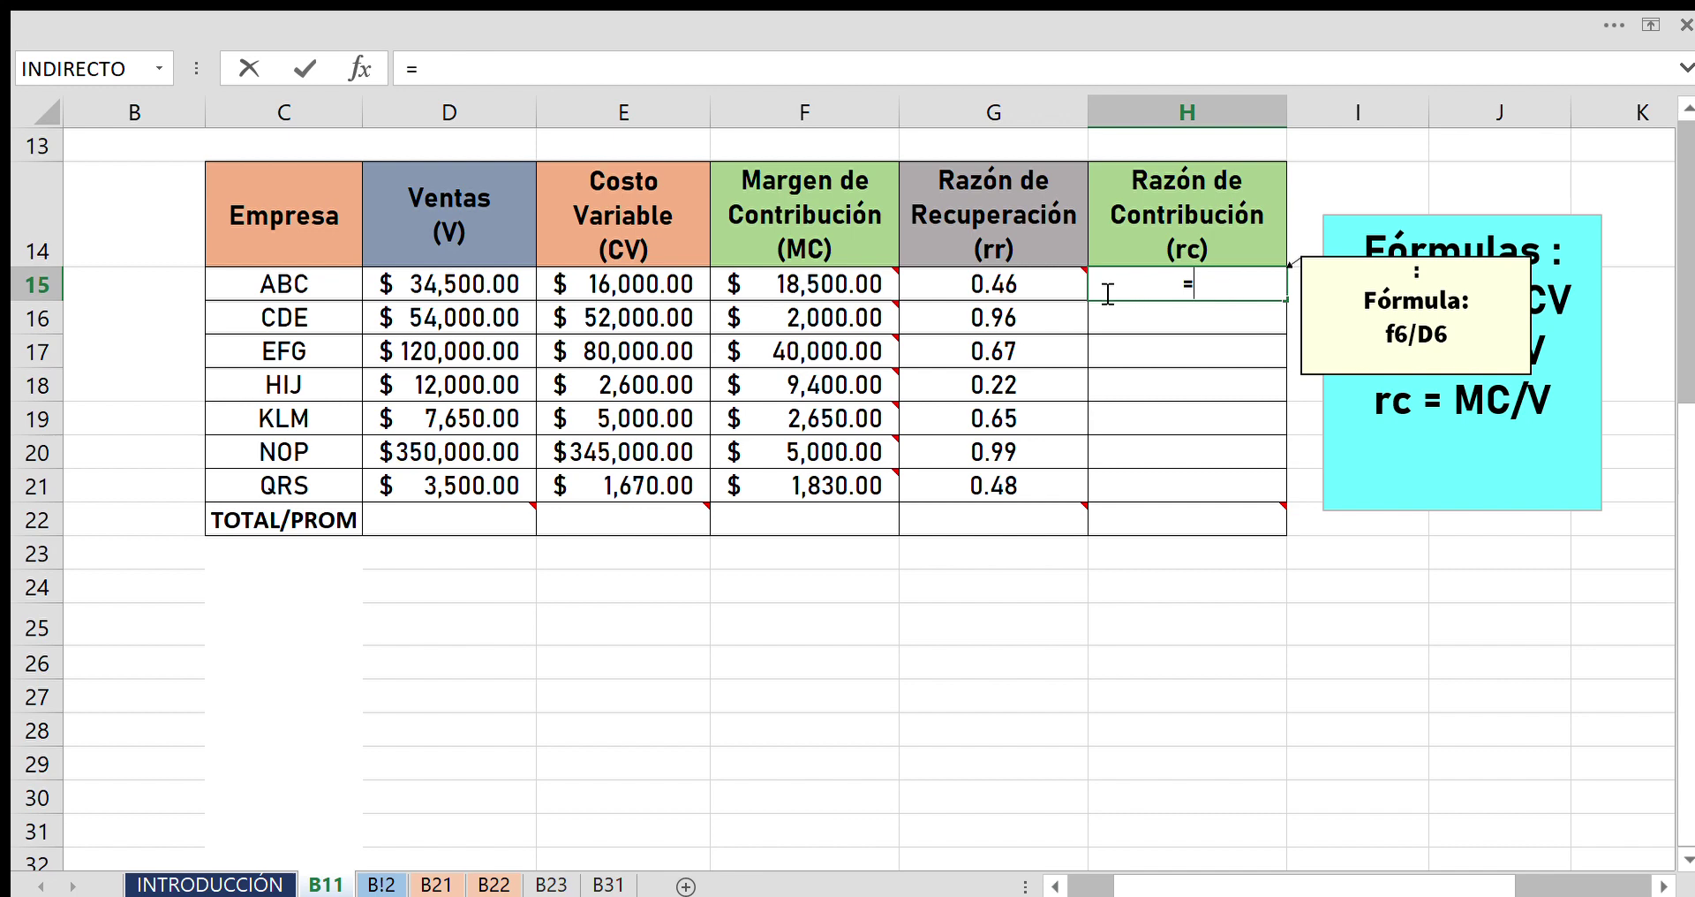
{"action": "left_click", "coordinate": [885, 293]}
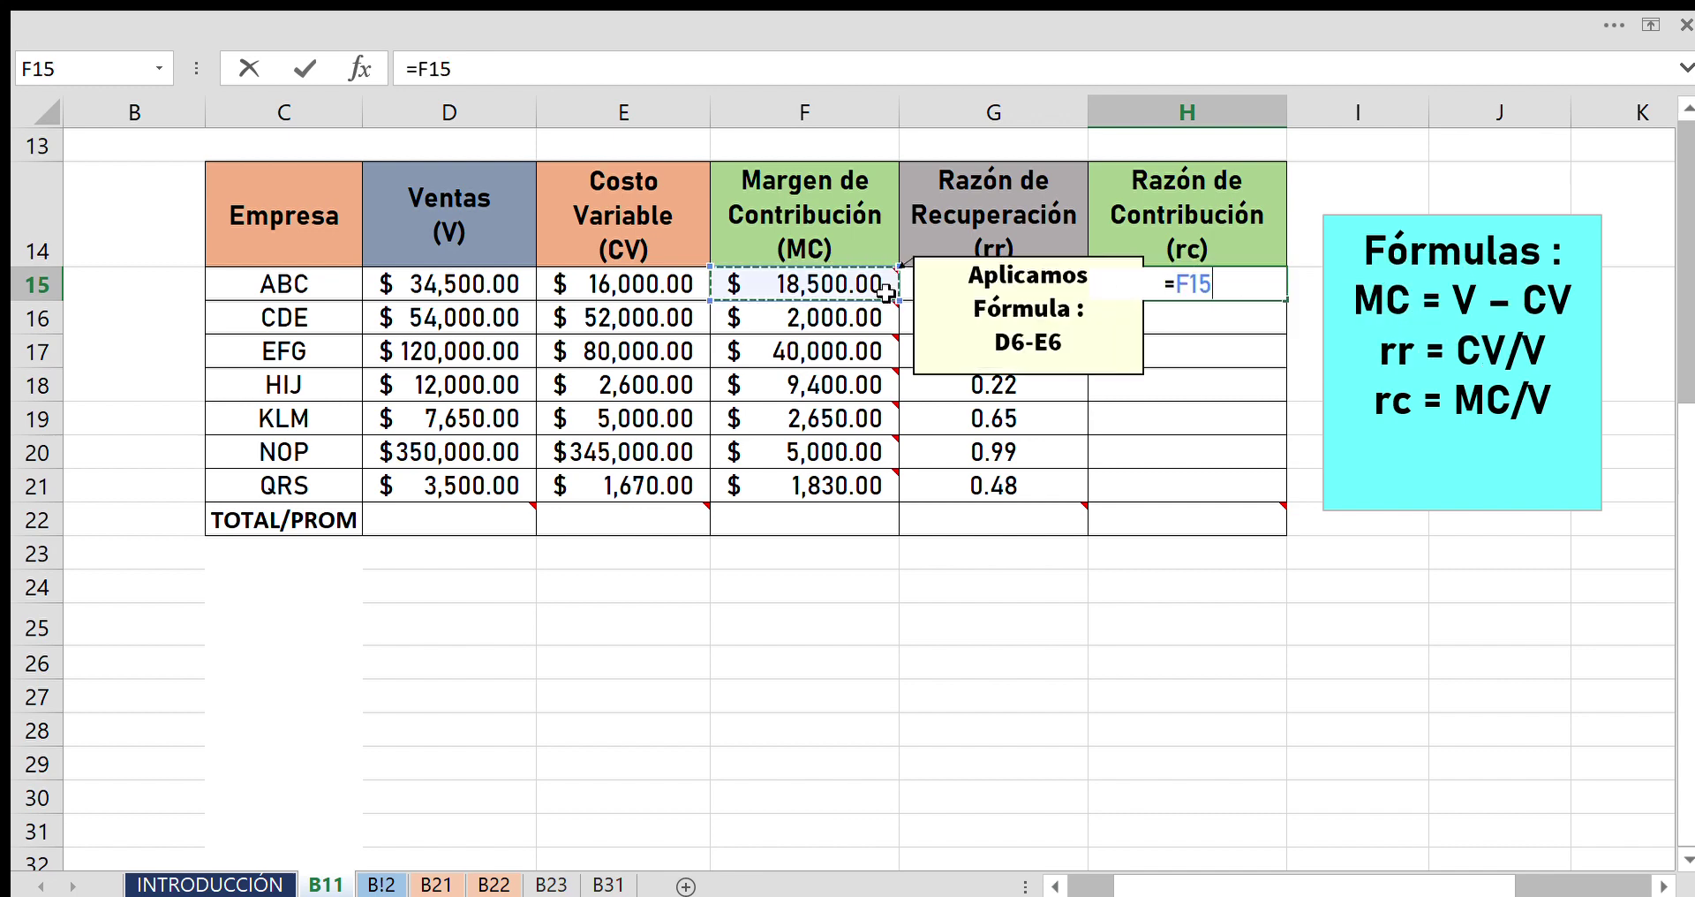
{"action": "type", "text": "/"}
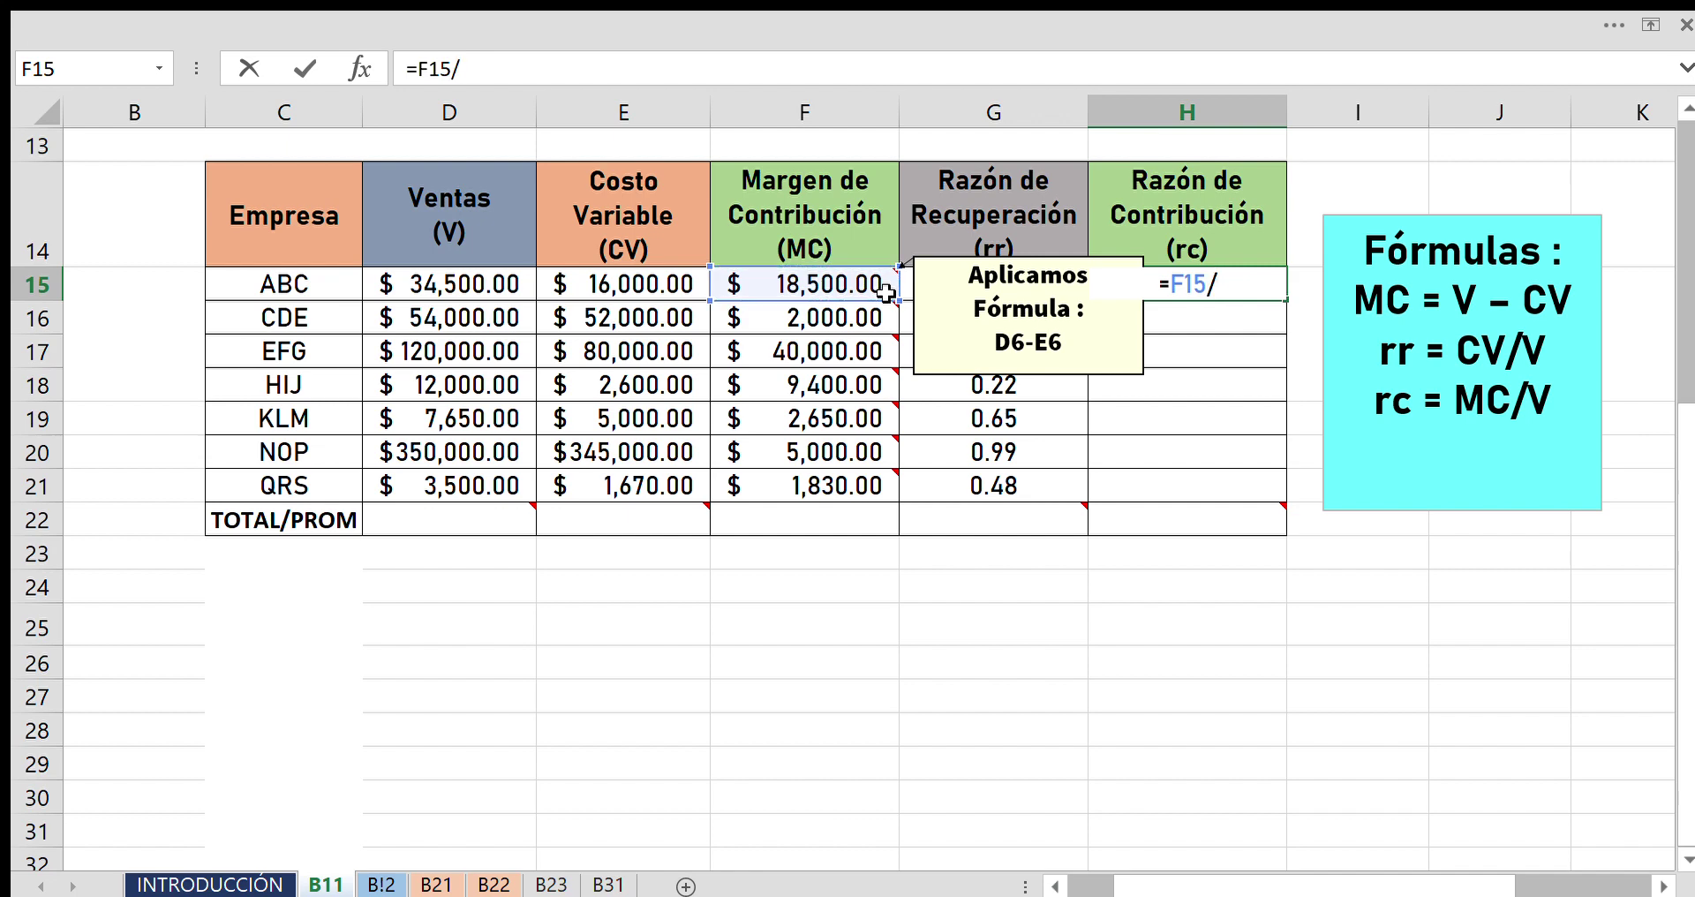
{"action": "left_click", "coordinate": [524, 278]}
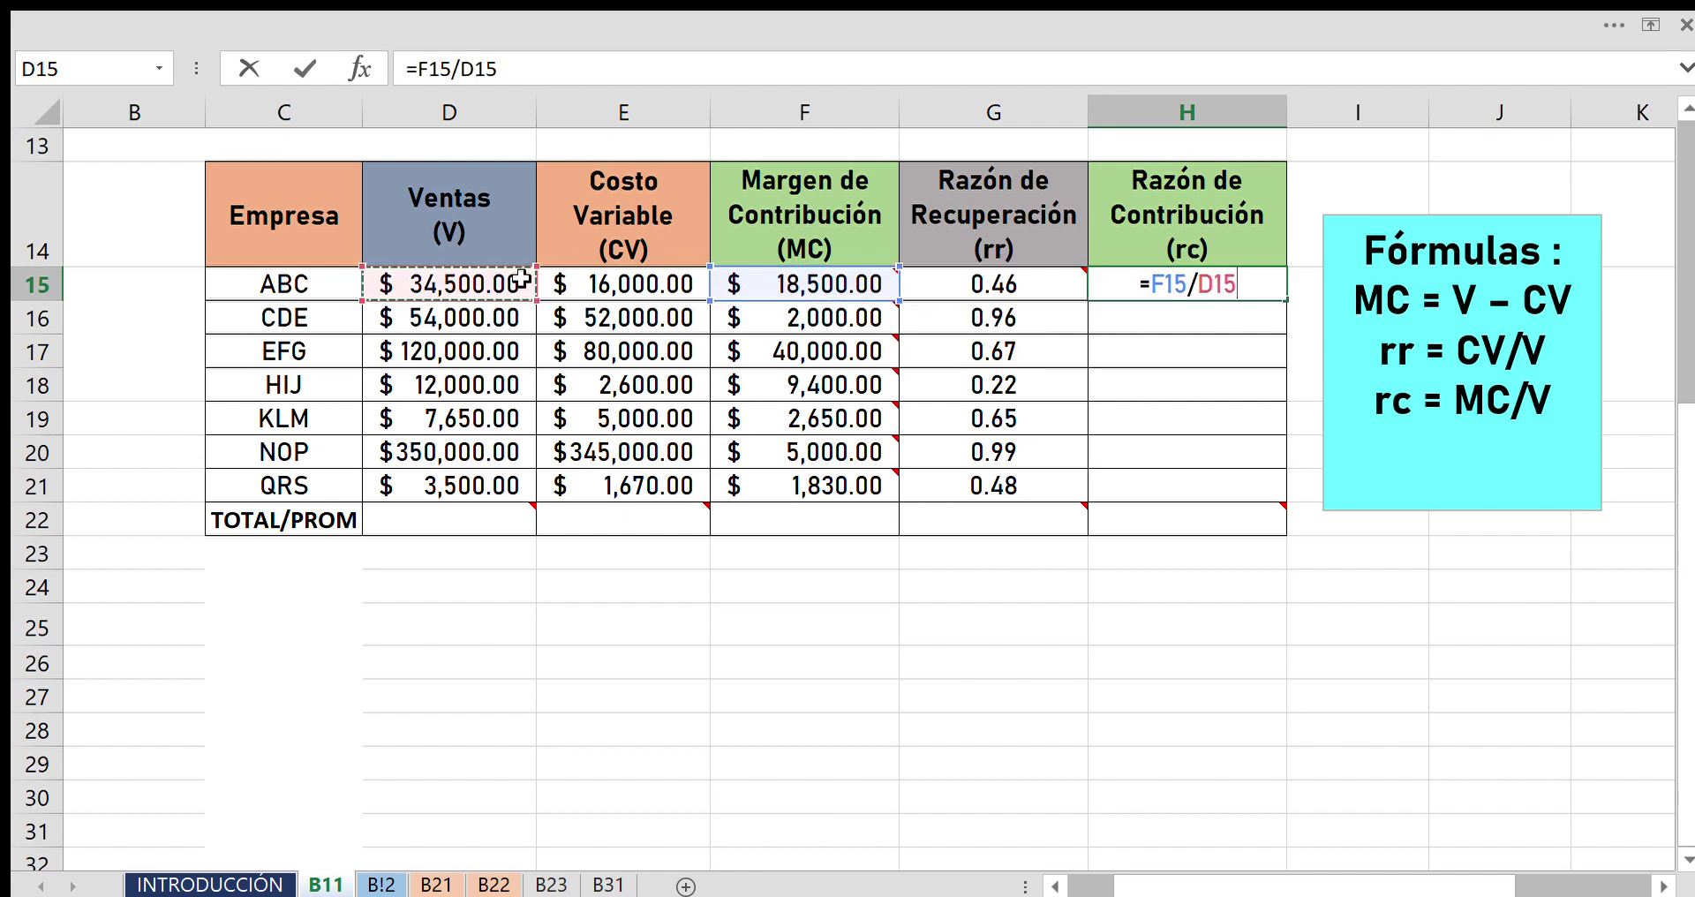
{"action": "key", "text": "Return"}
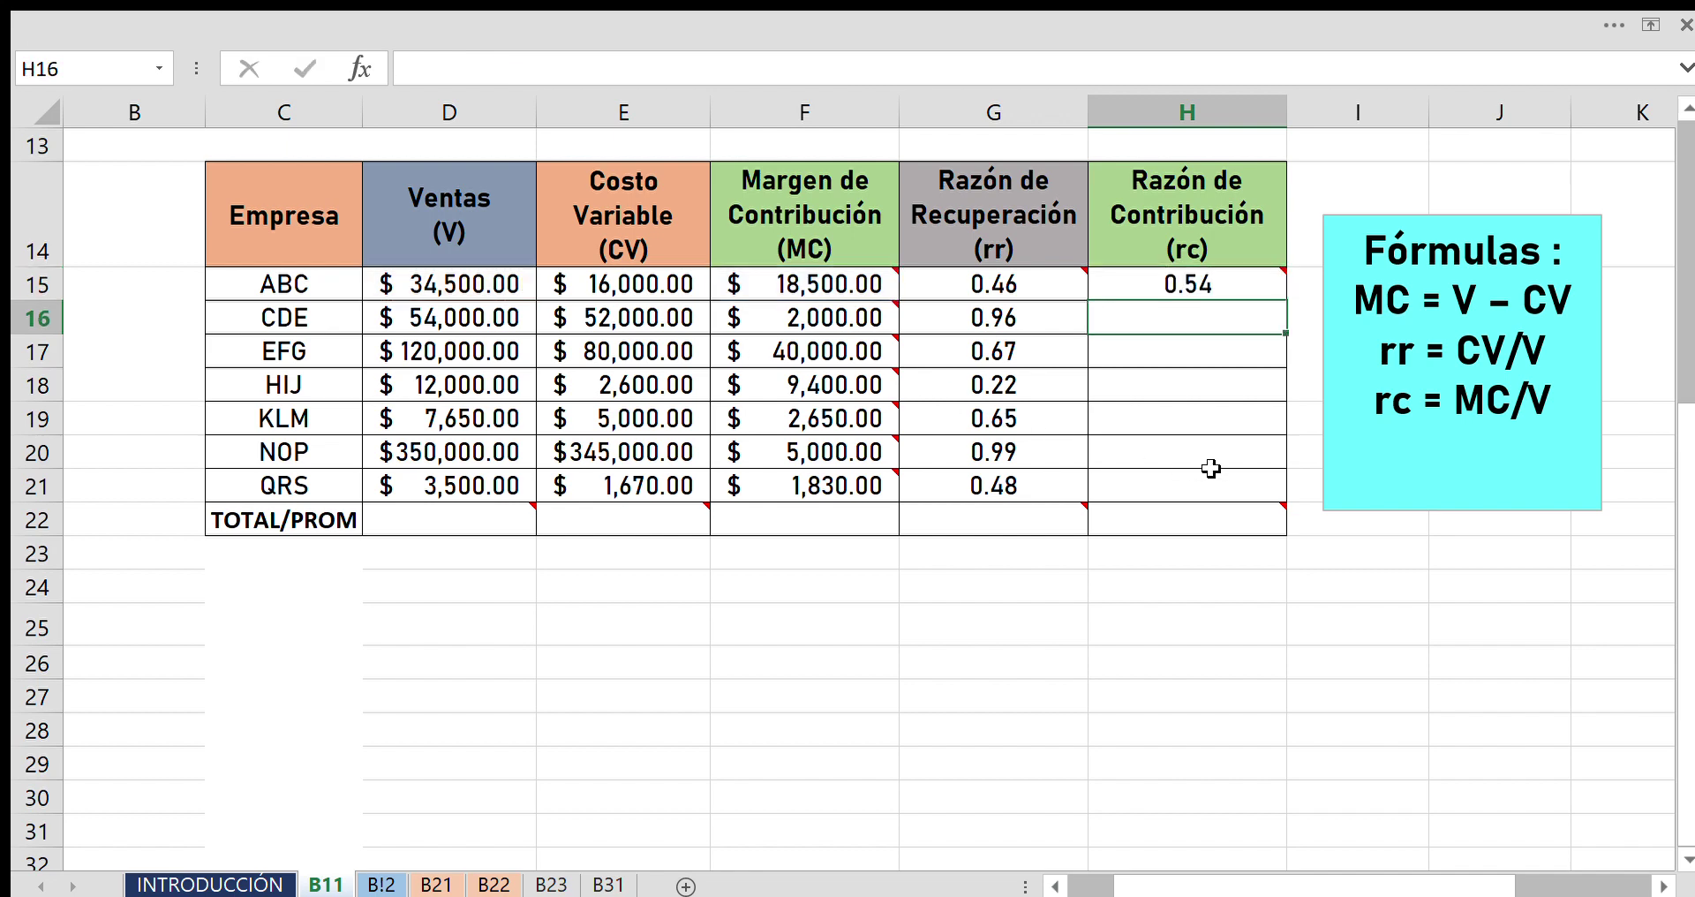
{"action": "left_click", "coordinate": [1270, 295]}
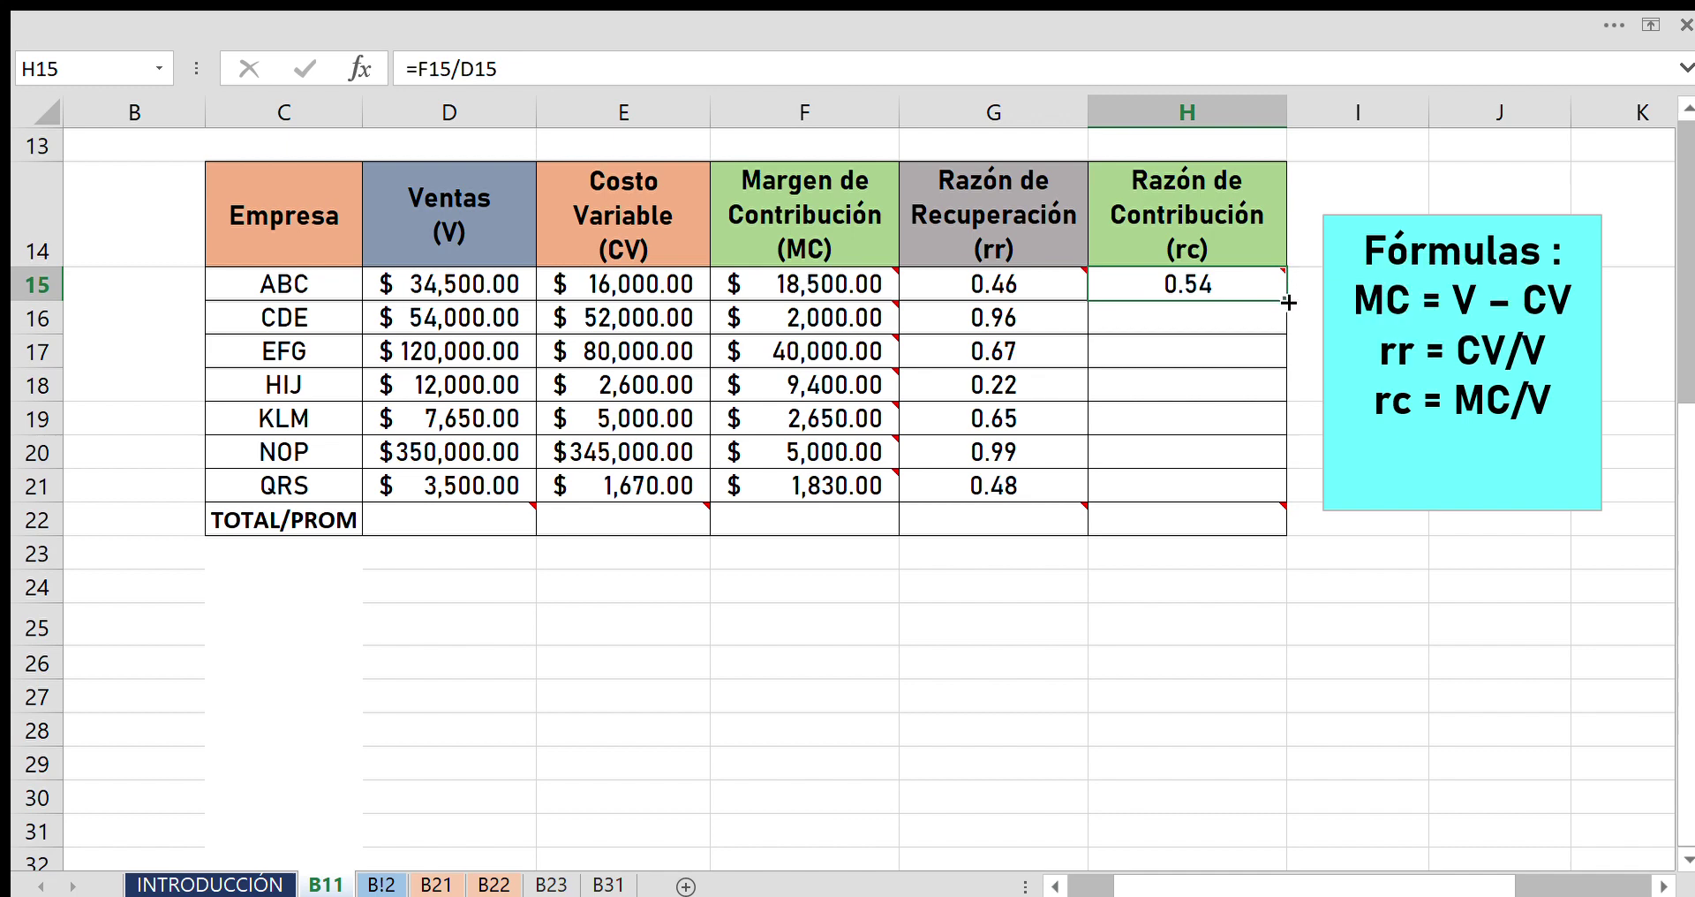
{"action": "left_click_drag", "start_coordinate": [1288, 302], "coordinate": [1271, 488]}
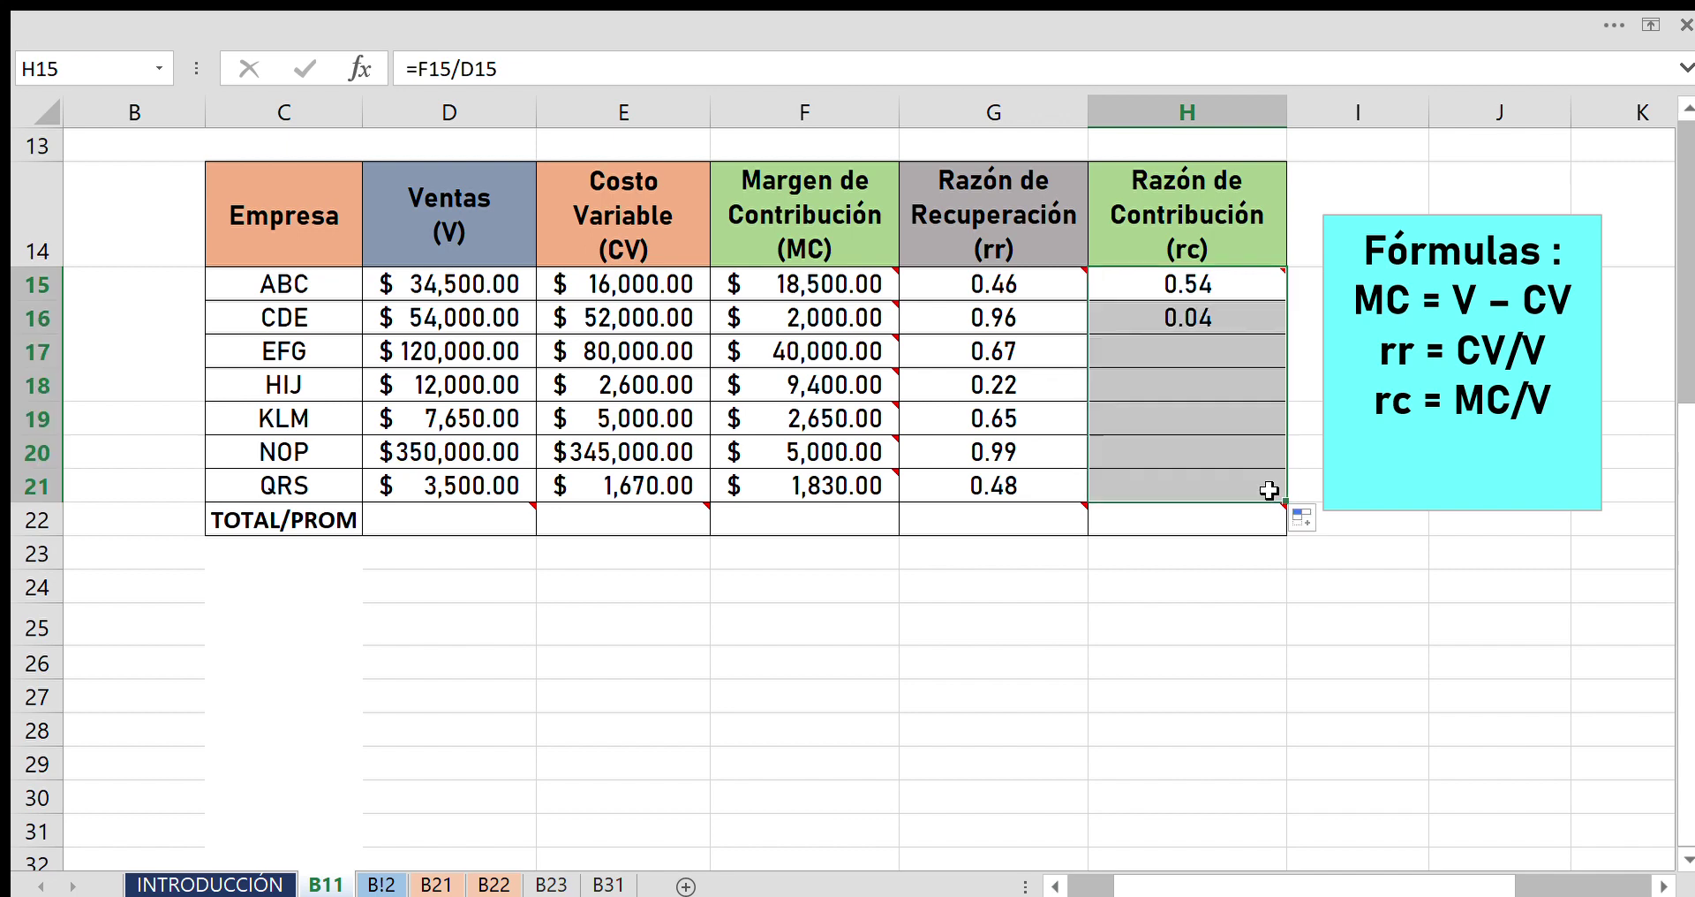
{"action": "left_click", "coordinate": [1291, 594]}
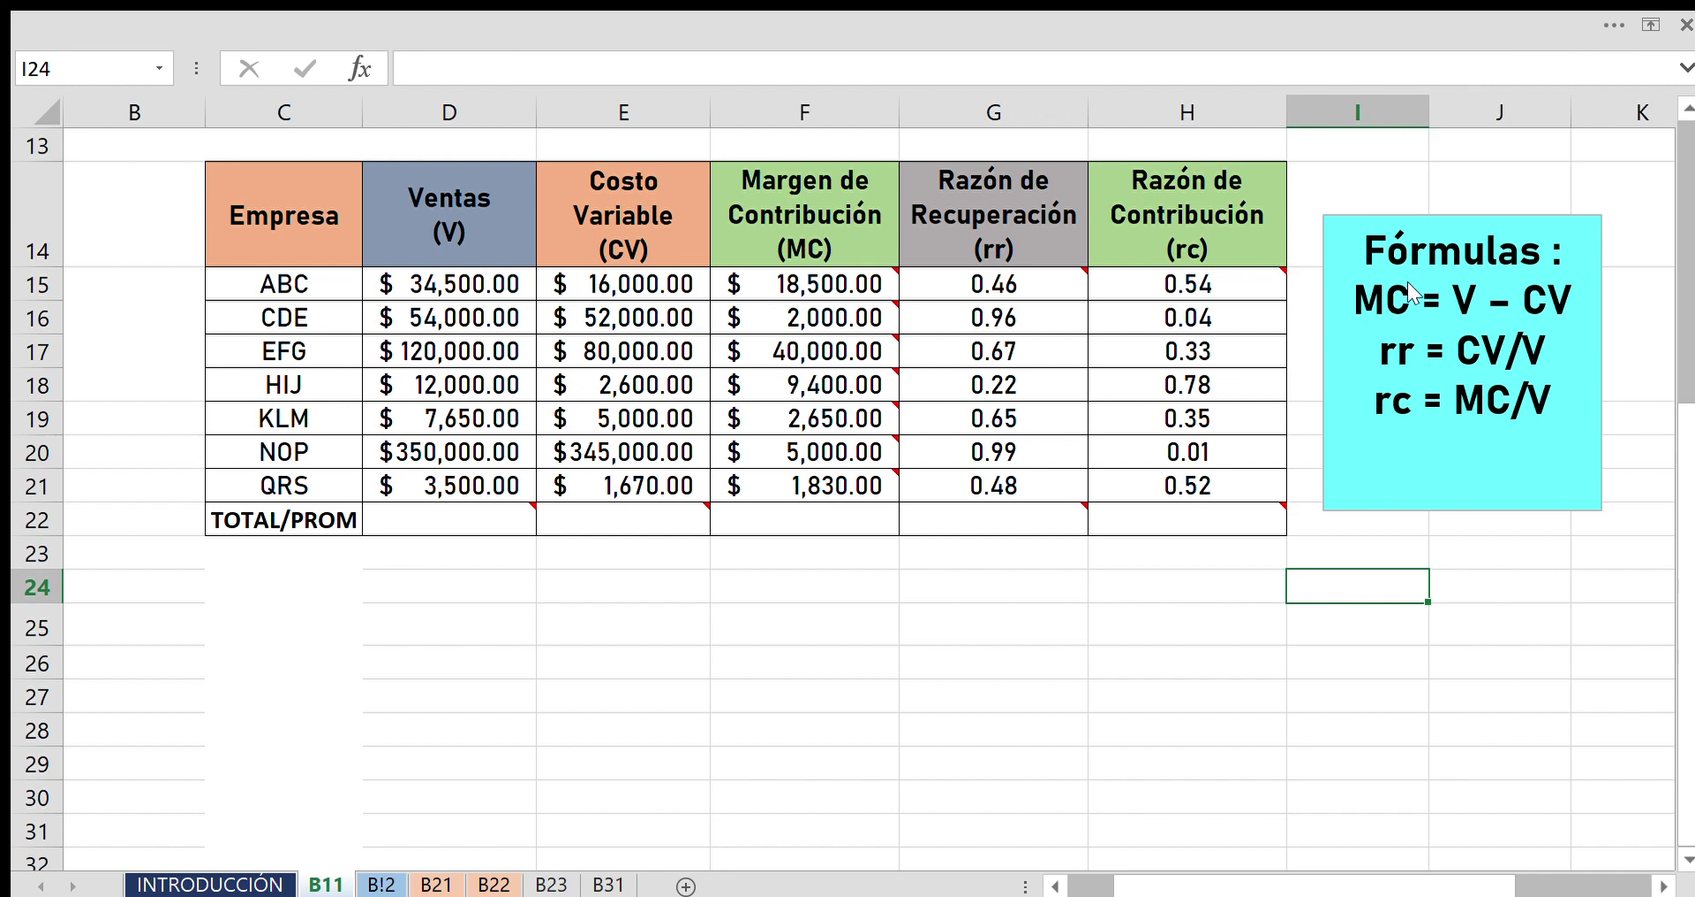
Restore the ribbon with Ctrl+Shift+F1, show INICIO, and select E15:E21.
{"action": "key", "text": "ctrl+shift+F1"}
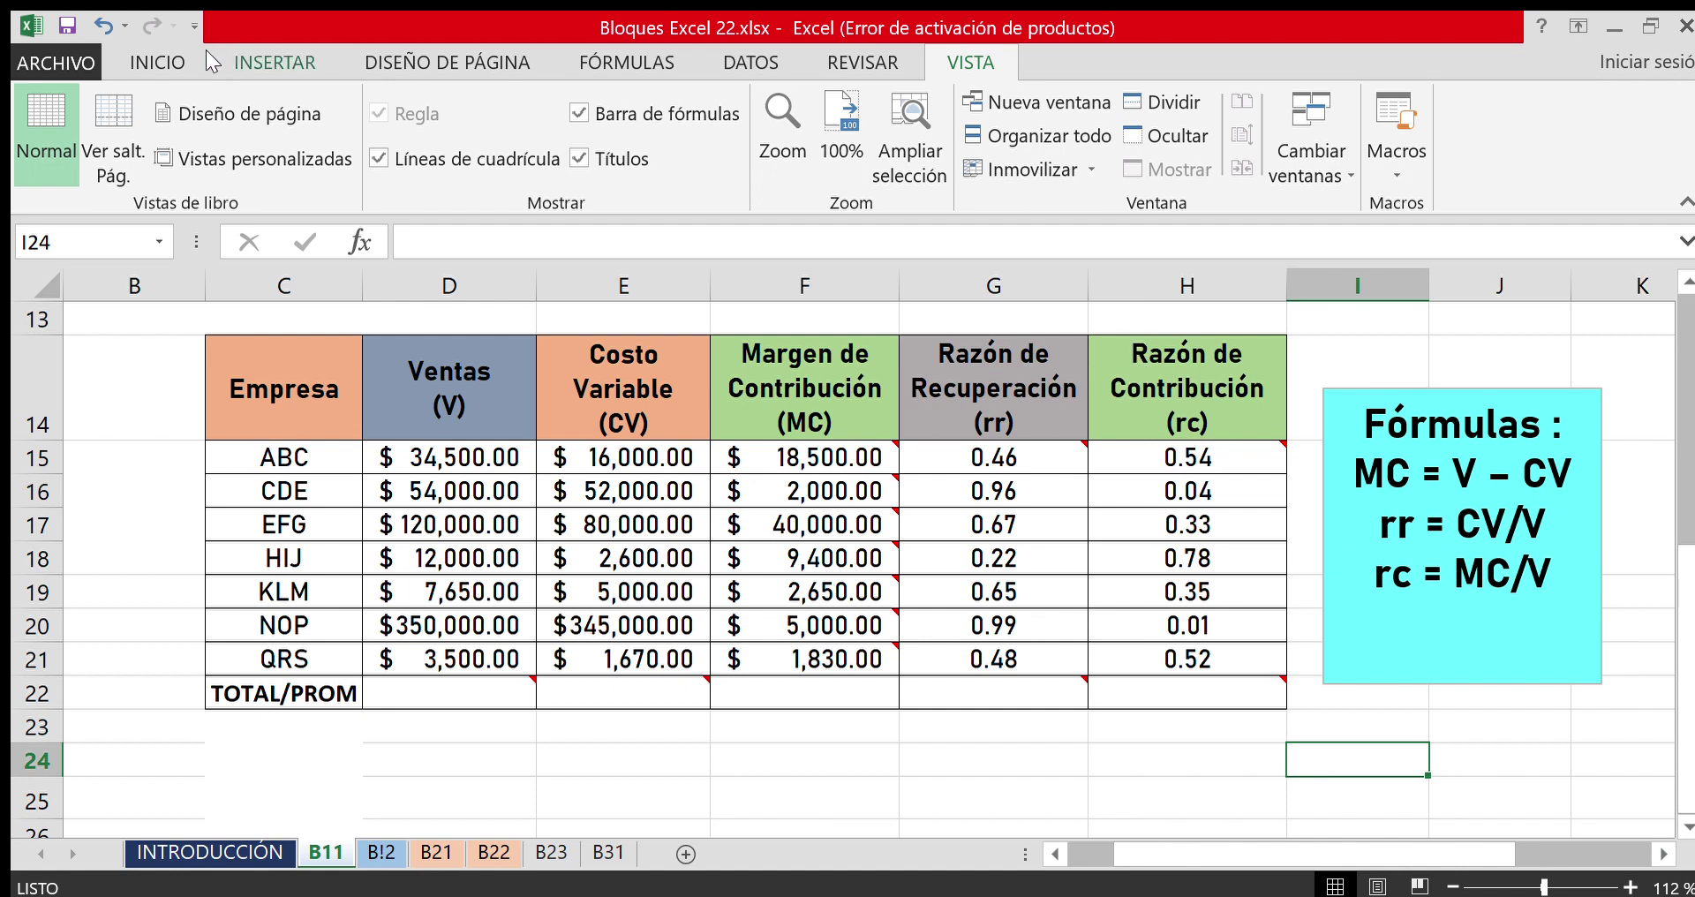
{"action": "left_click", "coordinate": [176, 58]}
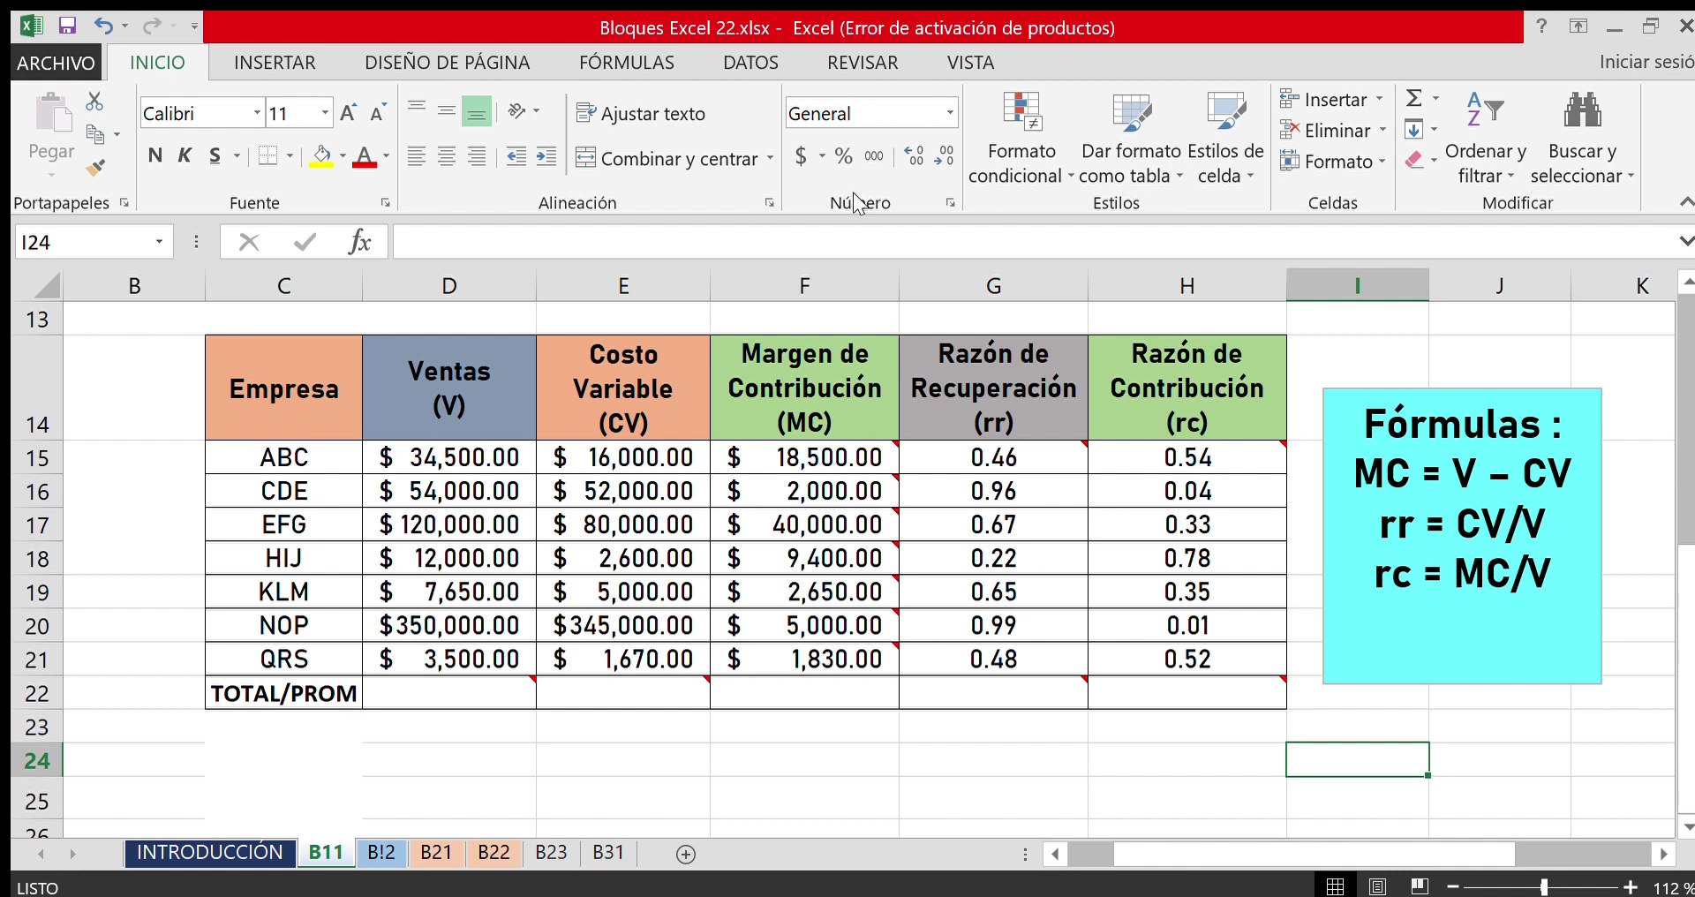
{"action": "left_click", "coordinate": [627, 559]}
{"action": "mouse_move", "coordinate": [804, 556]}
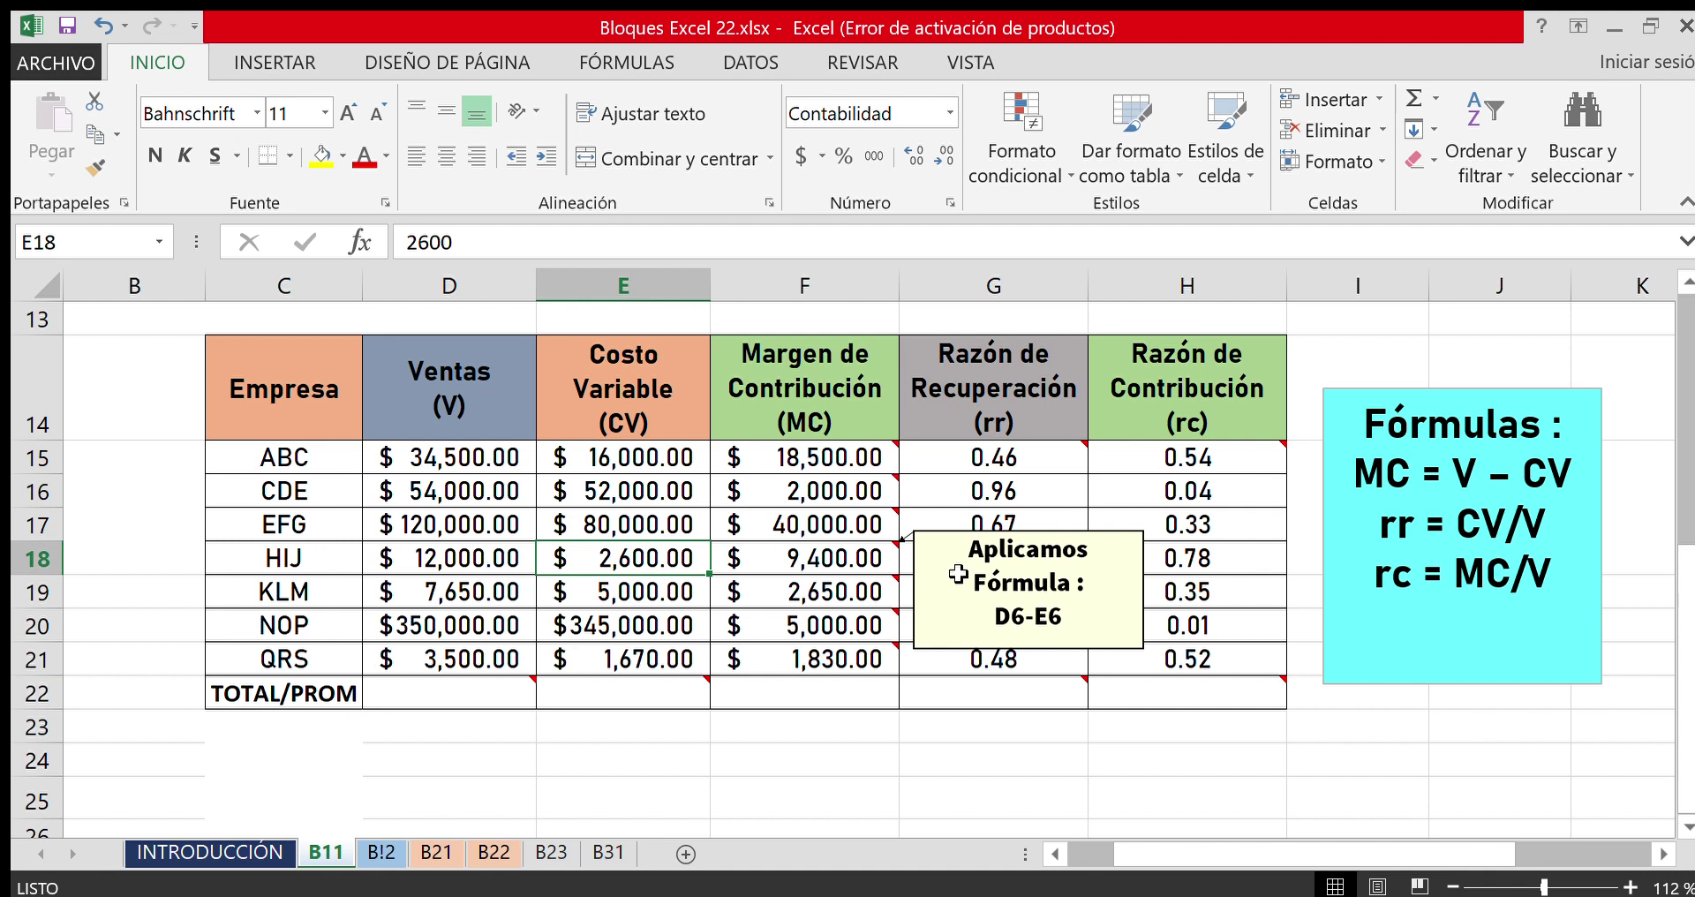
{"action": "left_click_drag", "start_coordinate": [689, 458], "coordinate": [700, 650]}
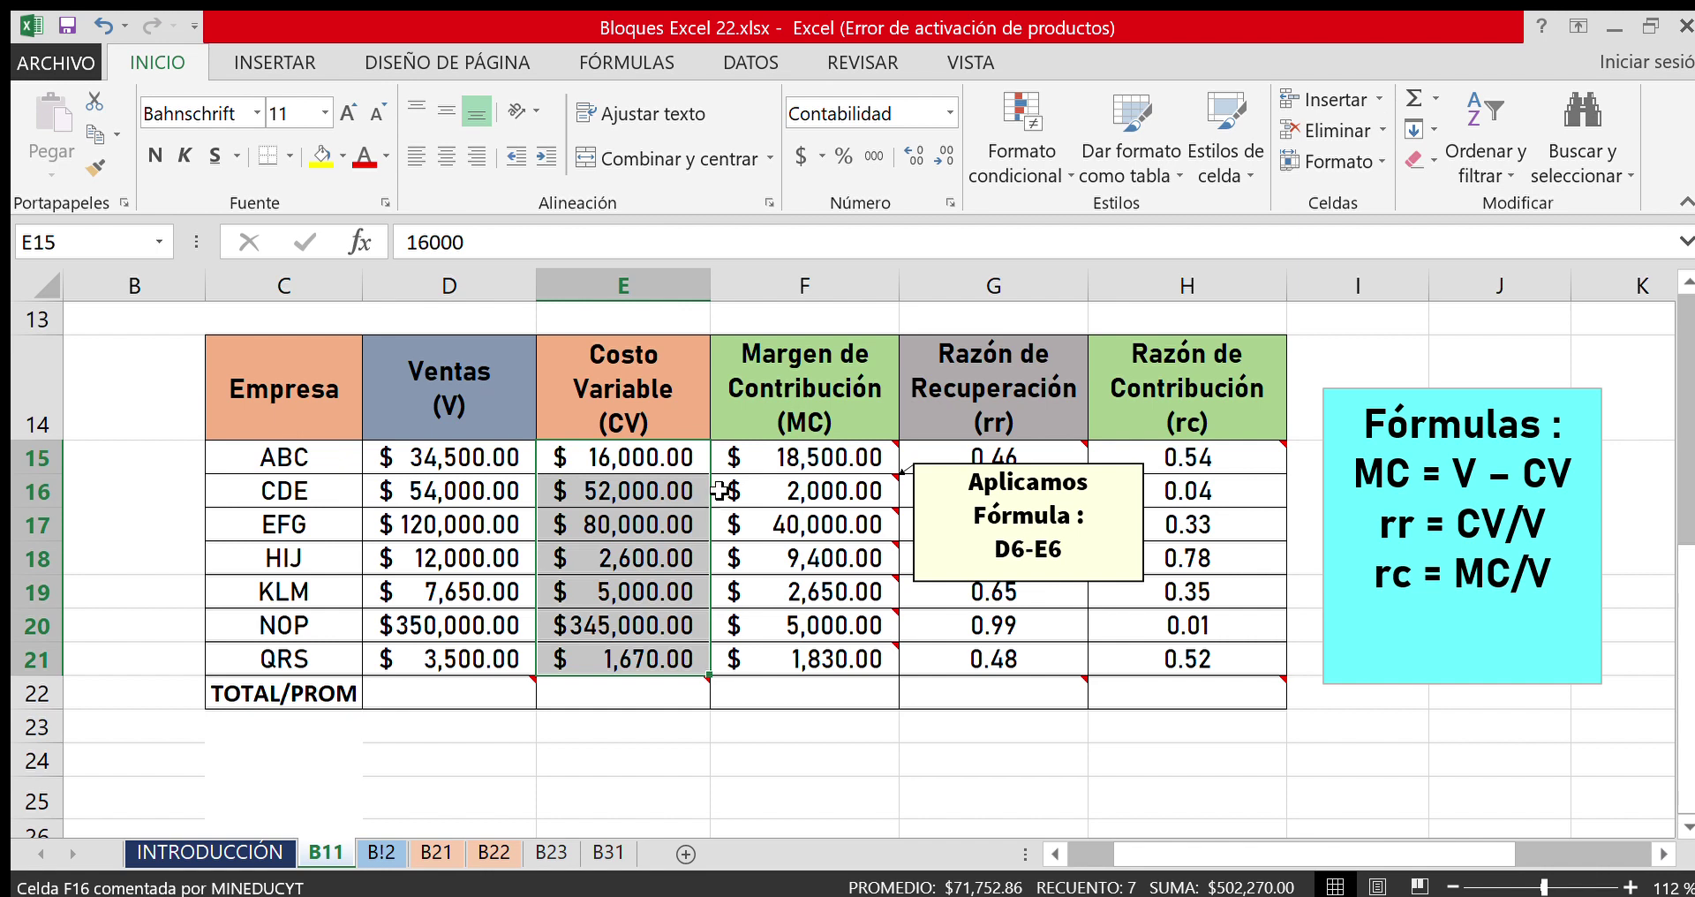
Apply the Número format to E15:E21, showing values like 16000.00 and 345000.00.
{"action": "left_click", "coordinate": [948, 115]}
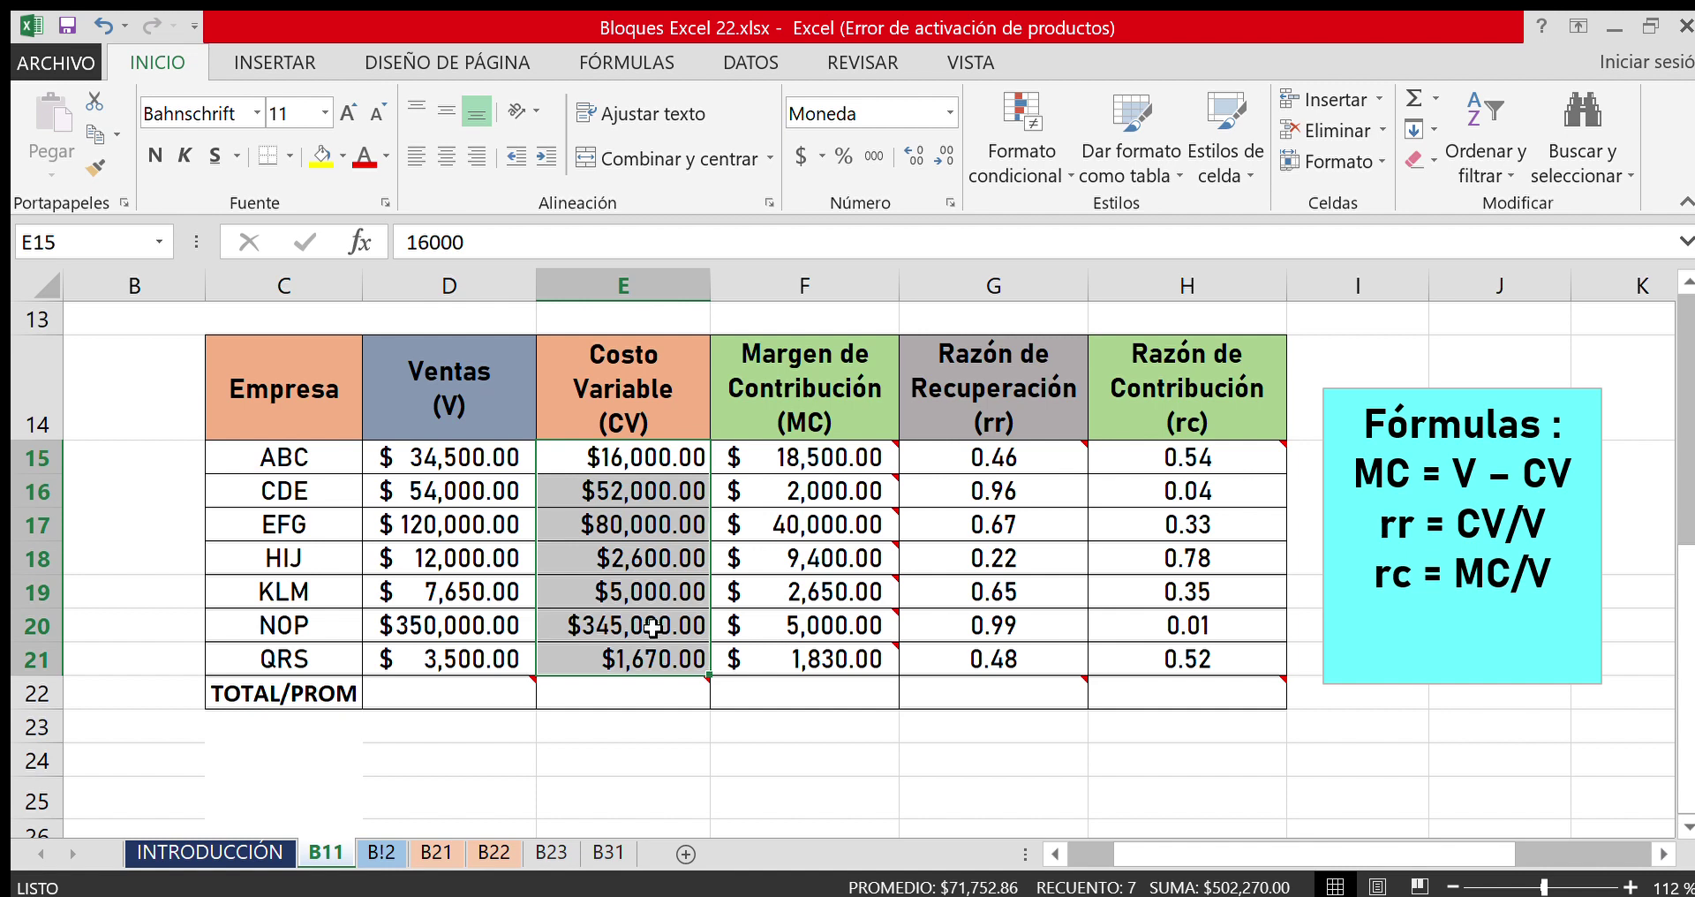
{"action": "left_click", "coordinate": [950, 113]}
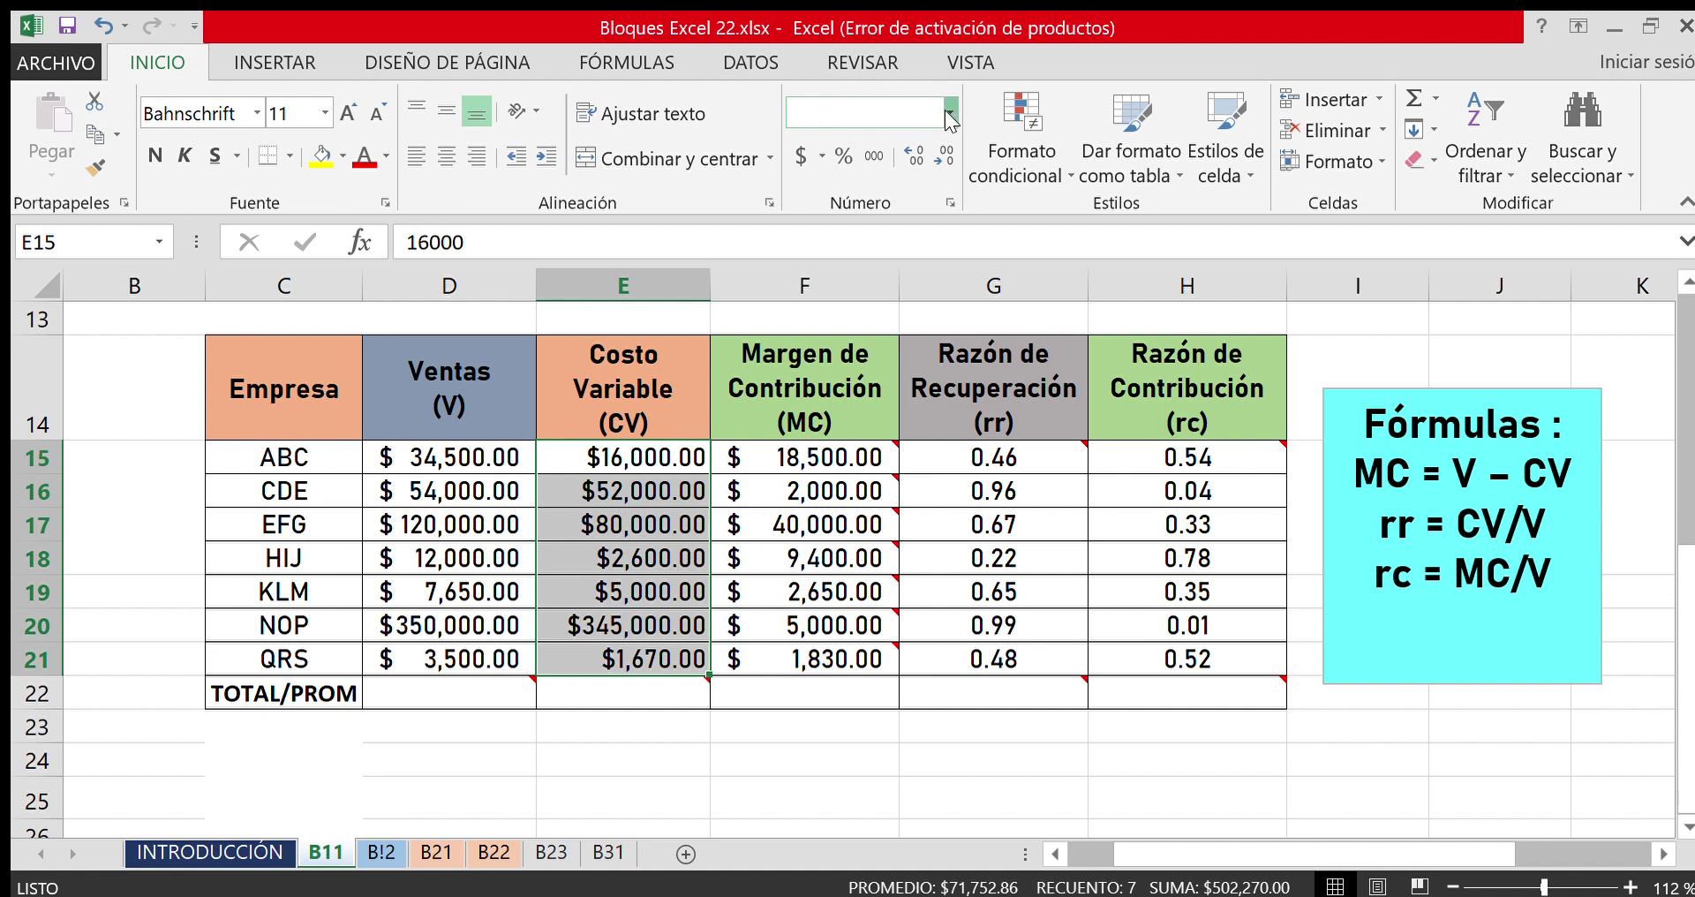
{"action": "left_click", "coordinate": [945, 288]}
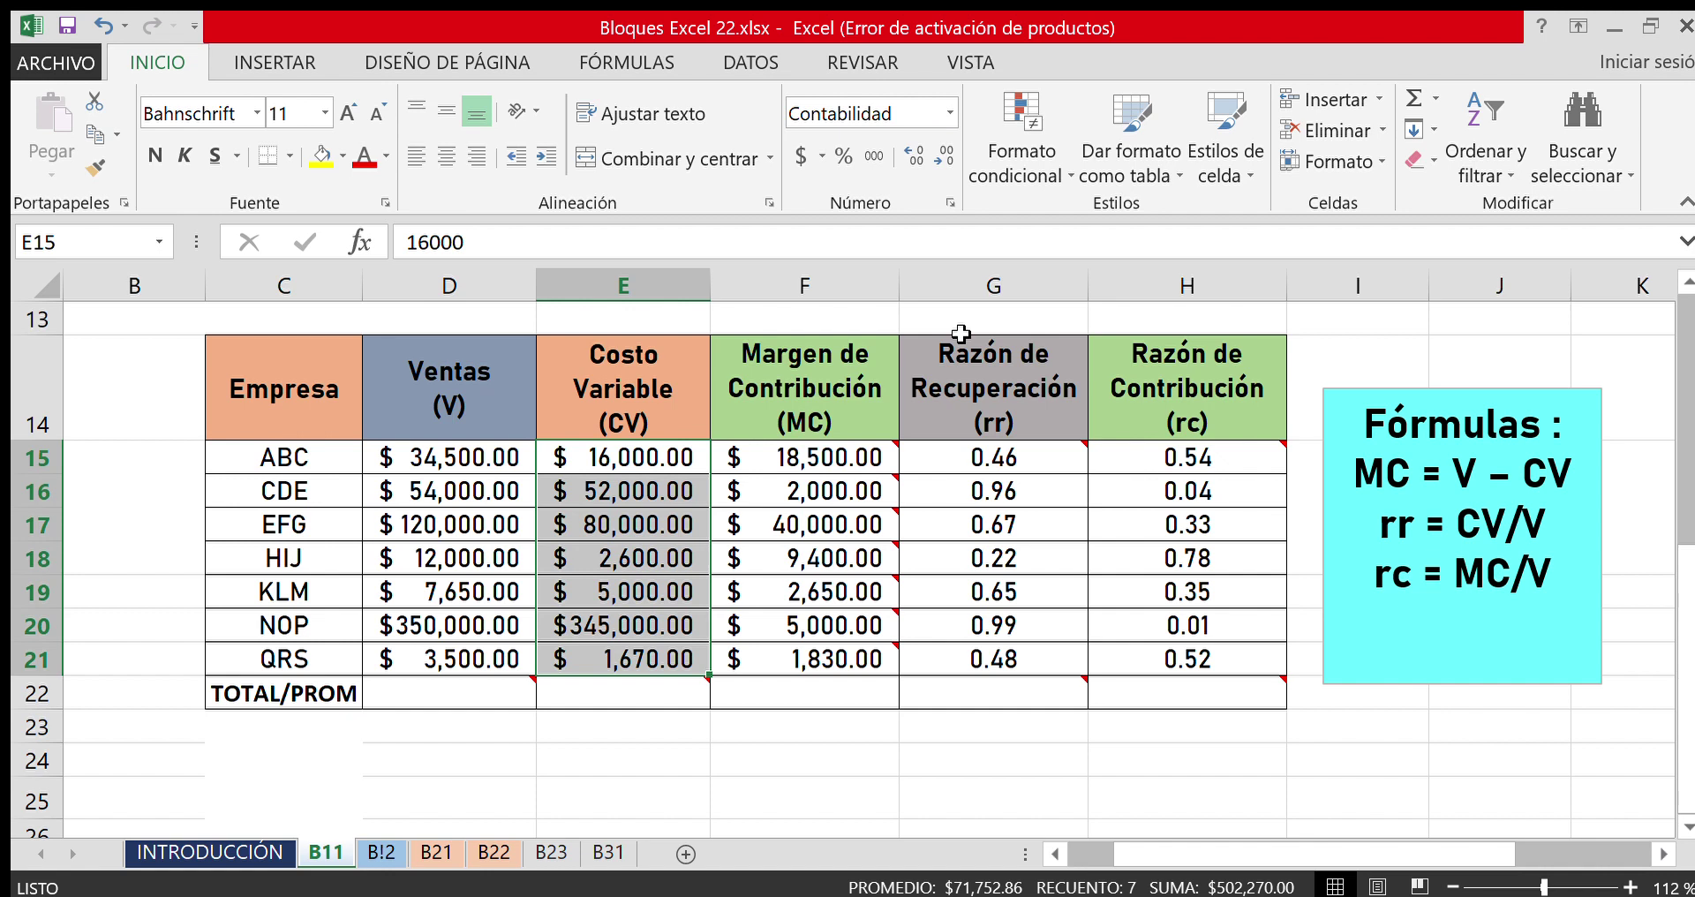
{"action": "left_click", "coordinate": [943, 115]}
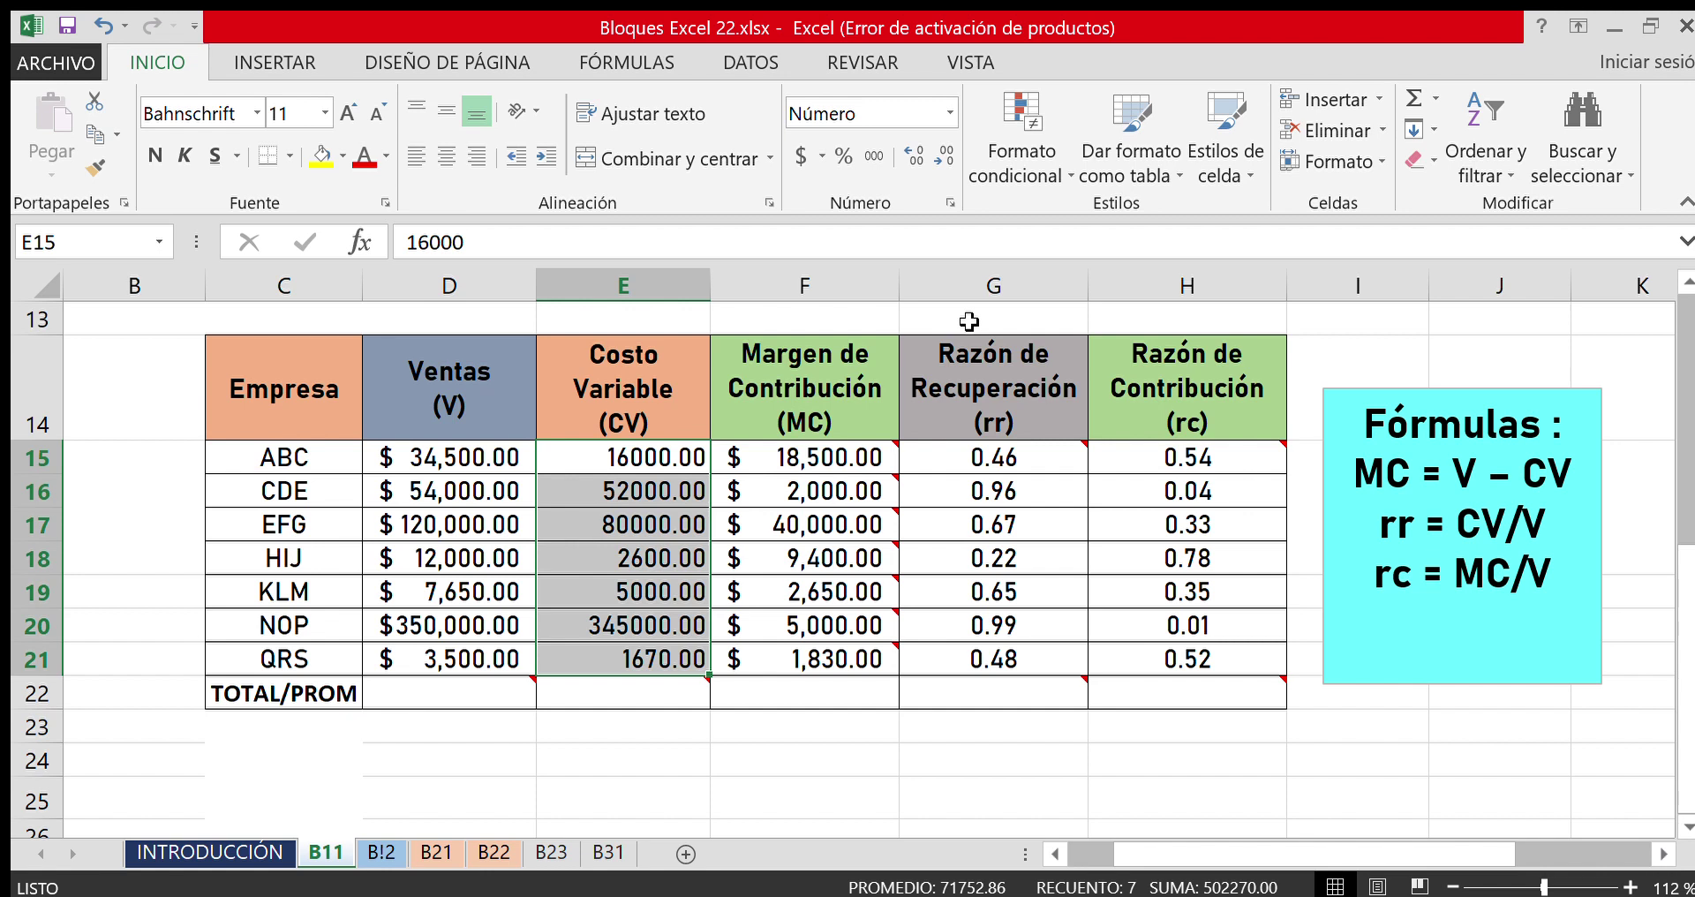
Adjust E15:E21 decimals back to two places, then apply a date format with Ctrl+Shift+3.
{"action": "left_click", "coordinate": [910, 159]}
{"action": "left_click", "coordinate": [909, 159]}
{"action": "left_click", "coordinate": [910, 159]}
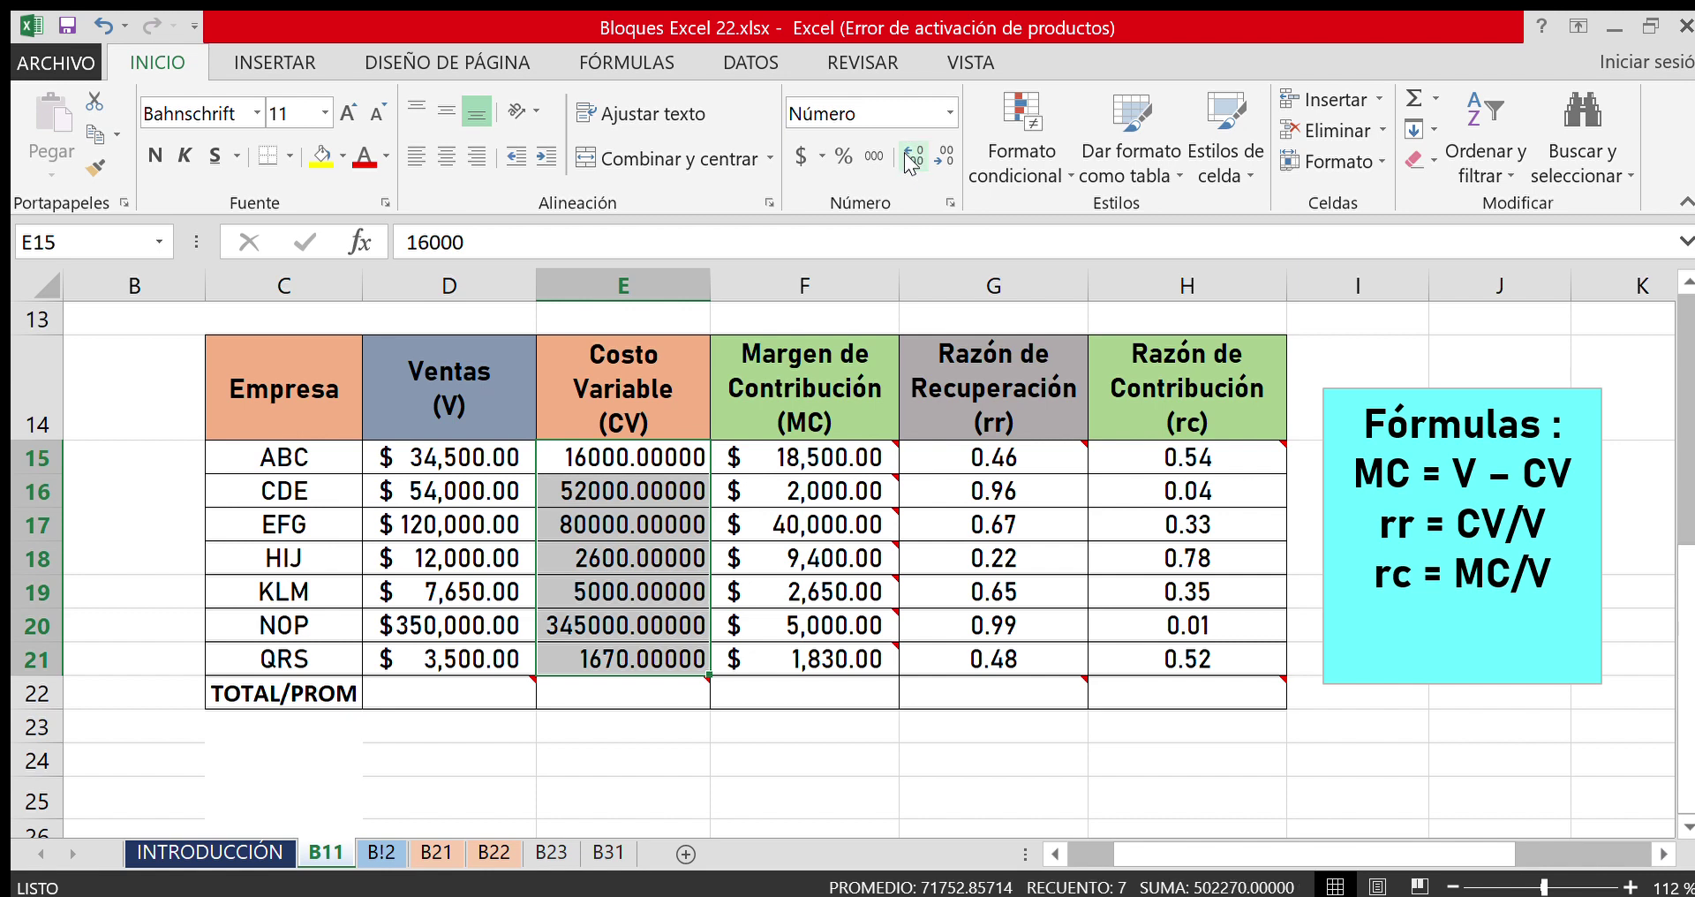
{"action": "left_click", "coordinate": [938, 157]}
{"action": "left_click", "coordinate": [937, 157]}
{"action": "left_click", "coordinate": [938, 157]}
{"action": "left_click", "coordinate": [938, 157]}
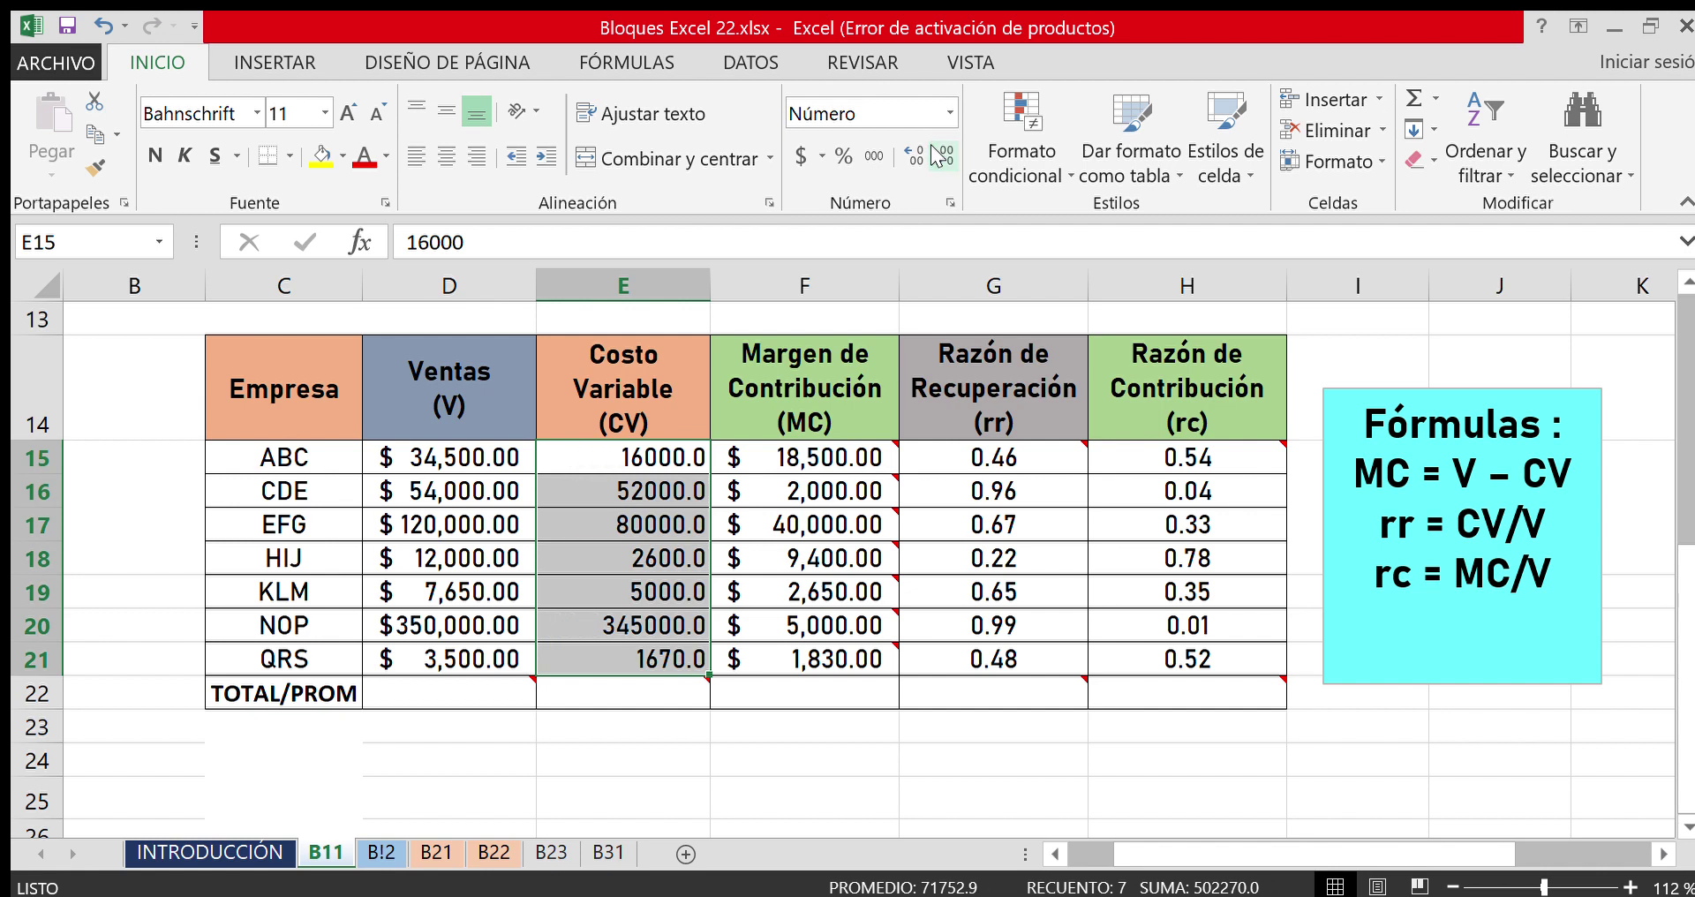
{"action": "left_click", "coordinate": [937, 157]}
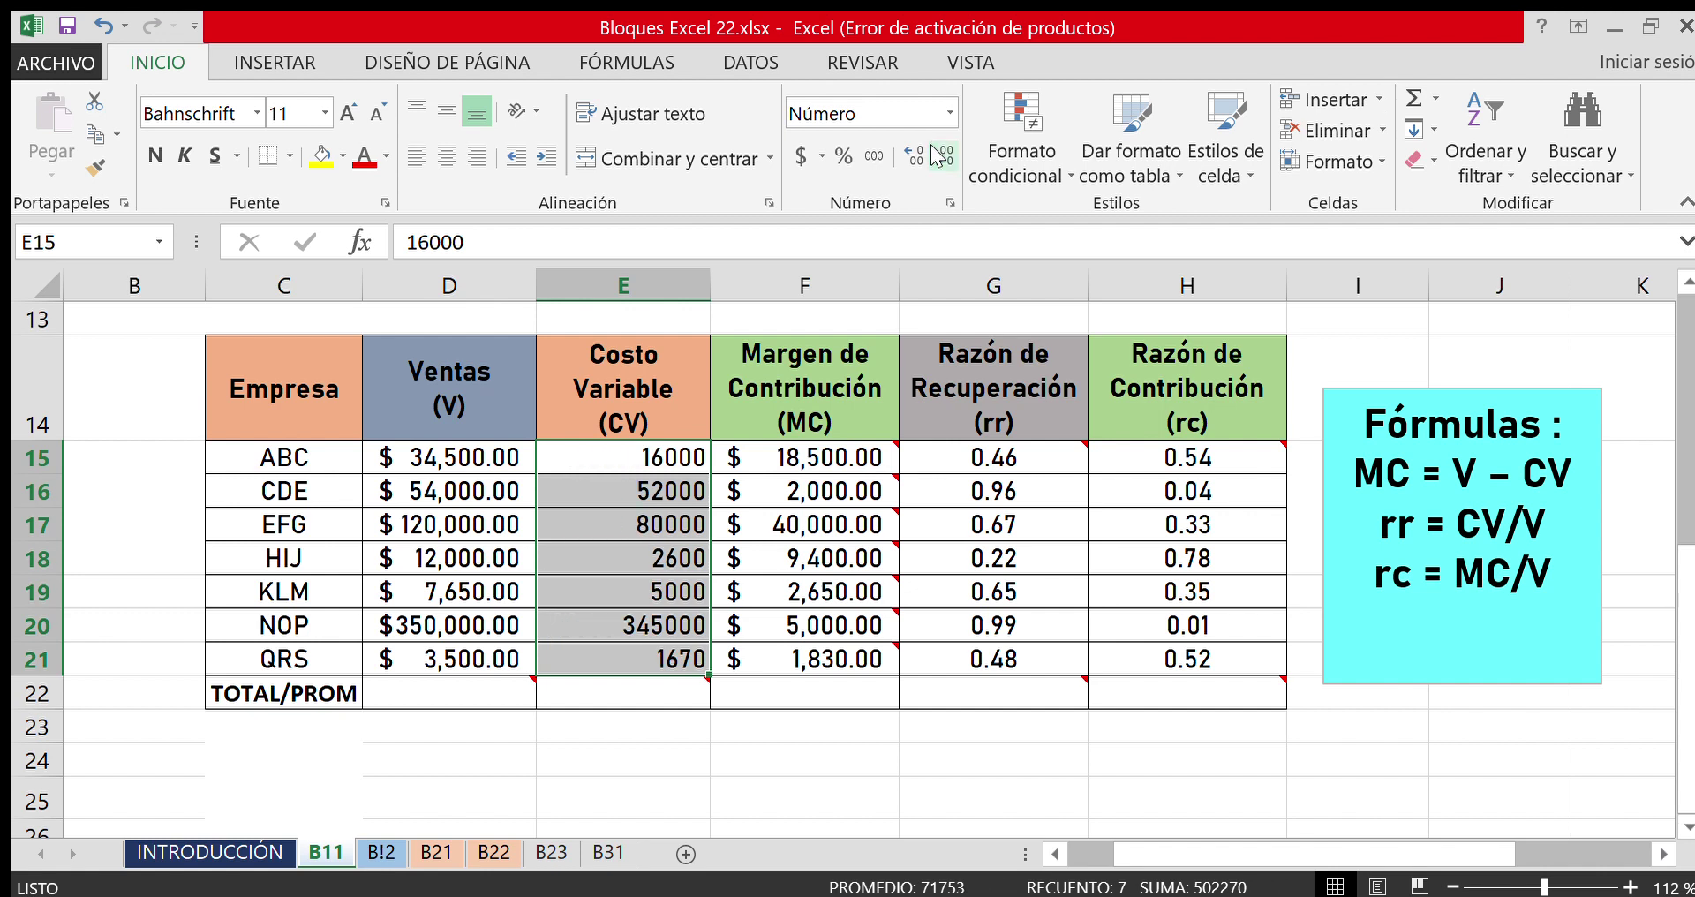
{"action": "left_click", "coordinate": [914, 157]}
{"action": "left_click", "coordinate": [914, 157]}
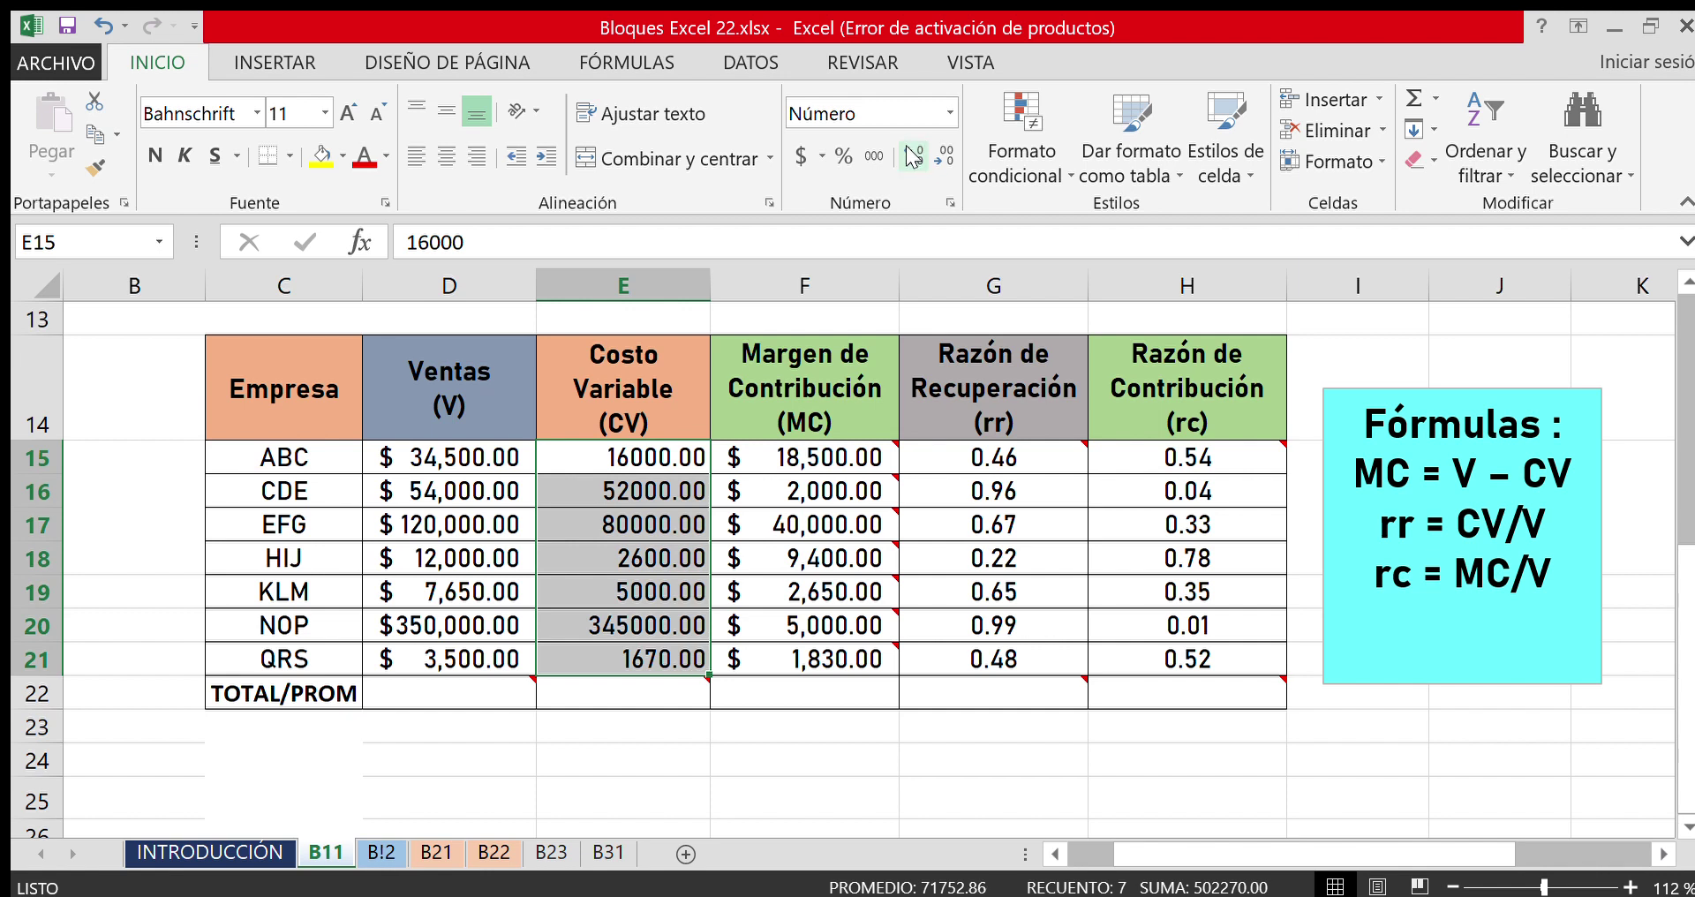
{"action": "left_click", "coordinate": [948, 113]}
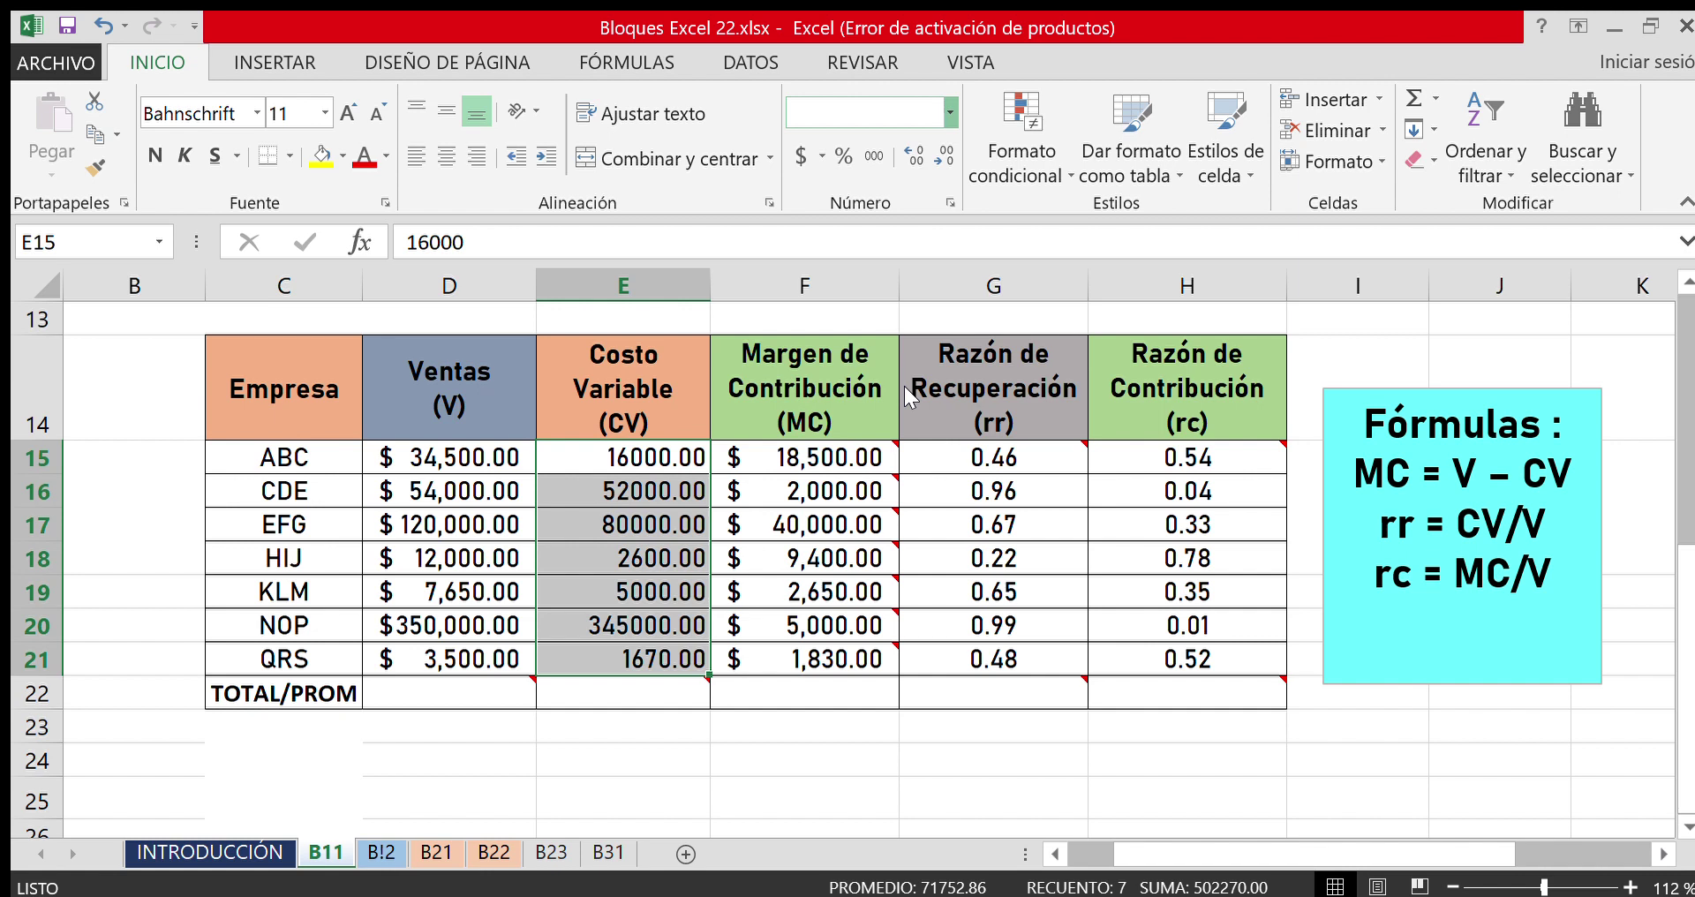
{"action": "key", "text": "ctrl+shift+3"}
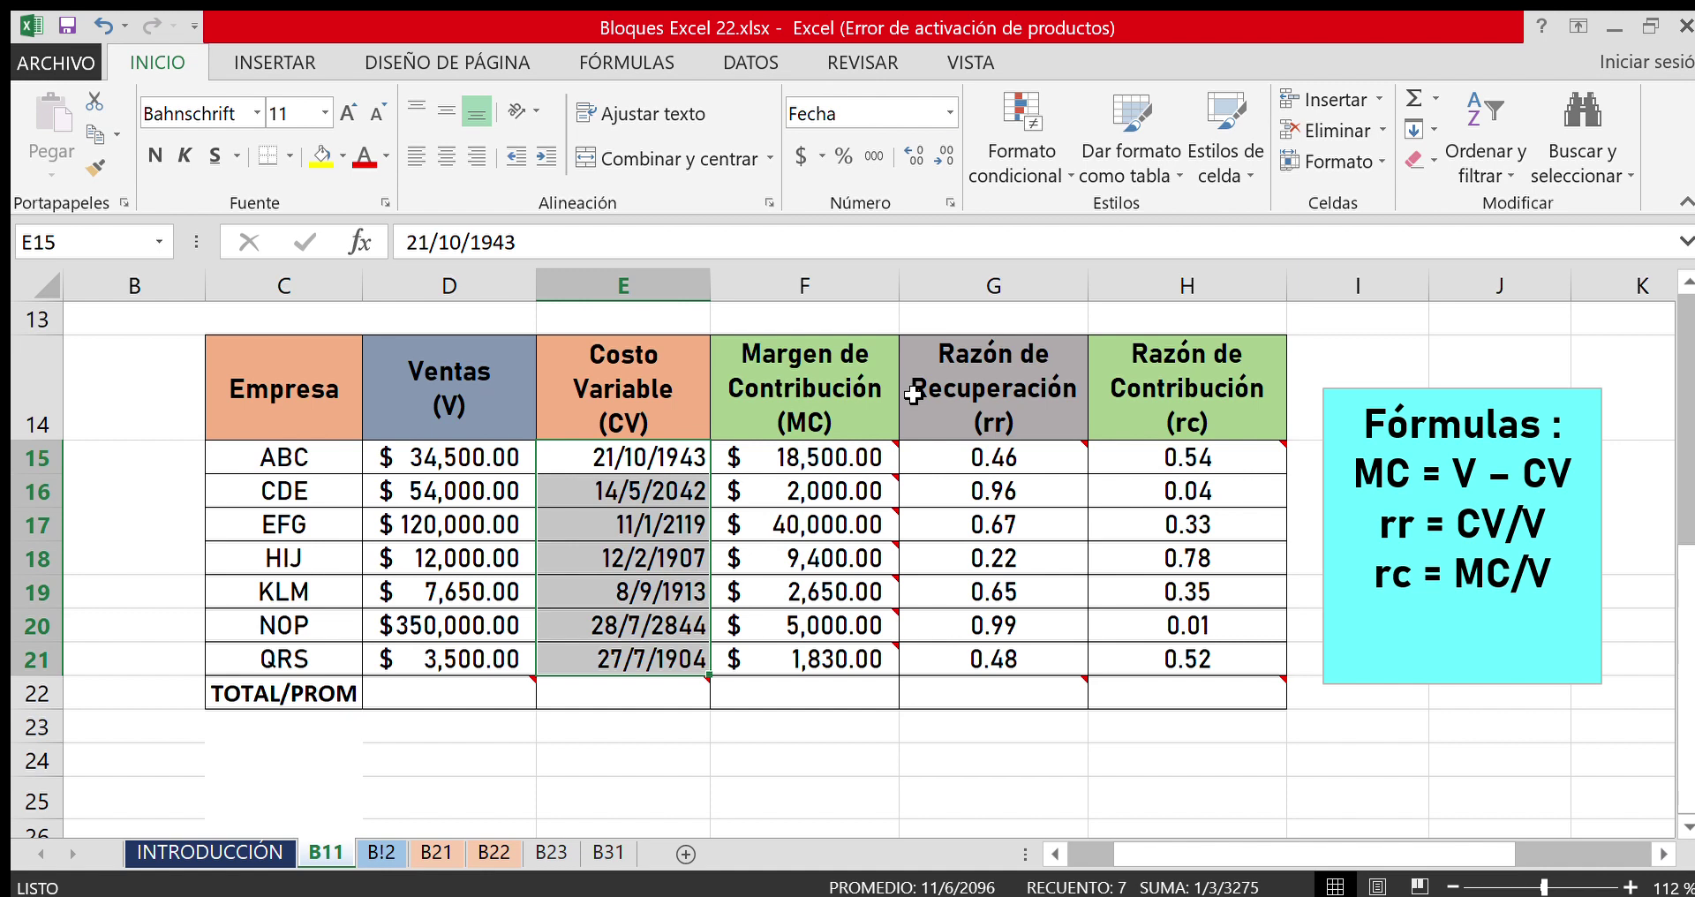
Apply Contabilidad format to E15:E21, showing $16,000.00 to $1,670.00.
{"action": "left_click", "coordinate": [950, 115]}
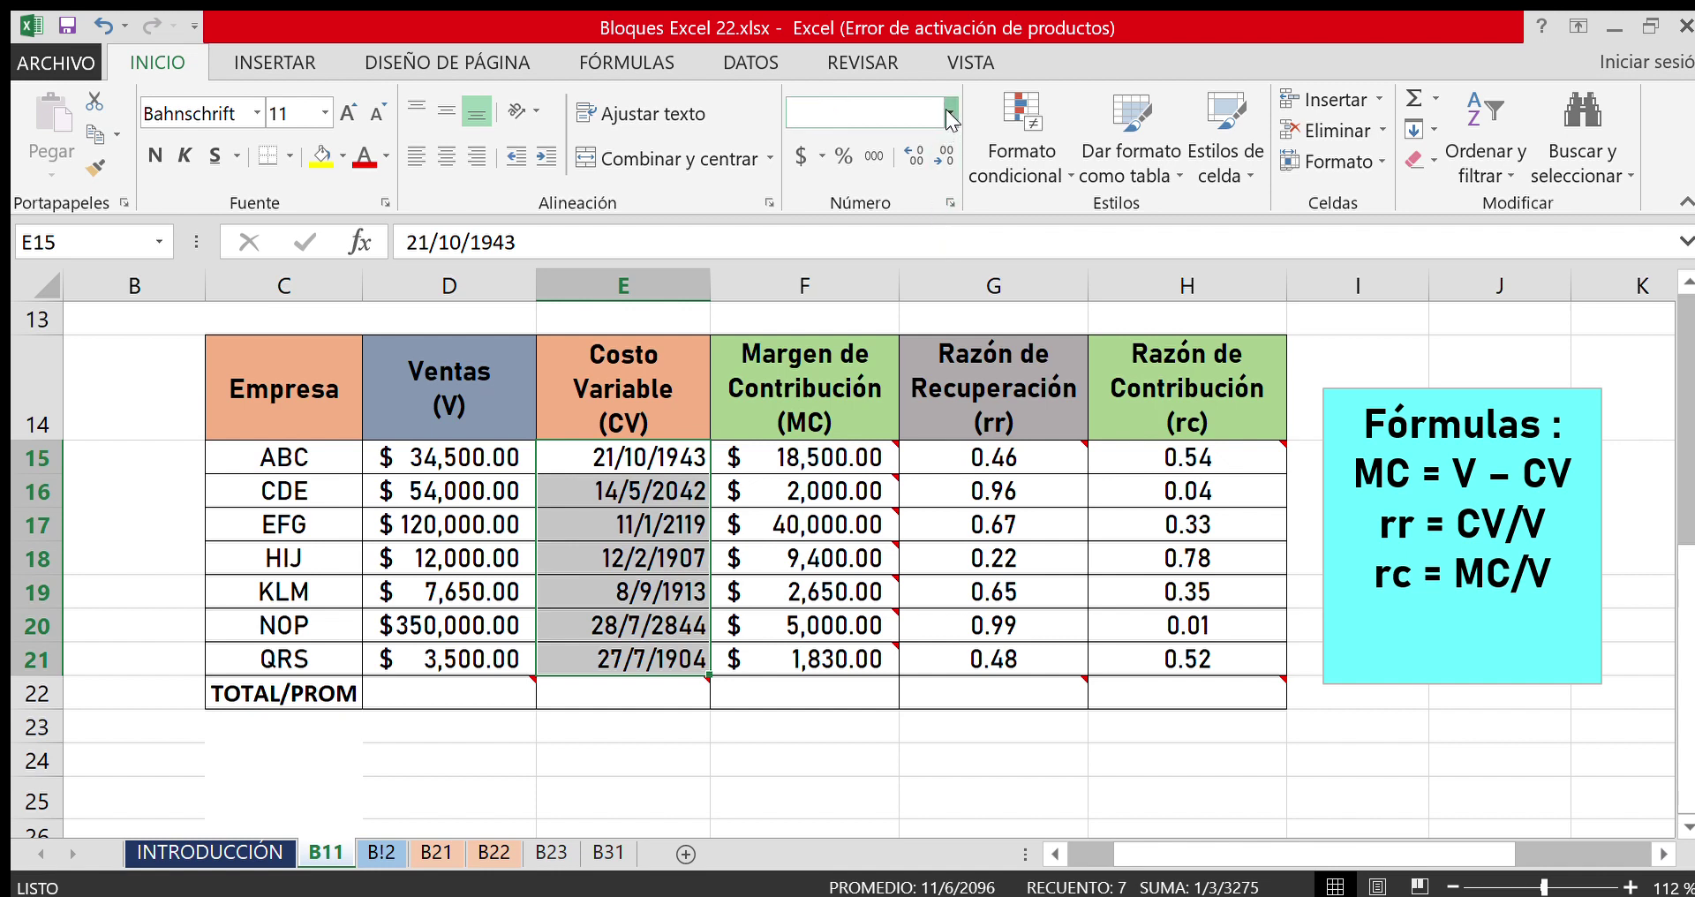
{"action": "left_click", "coordinate": [924, 326]}
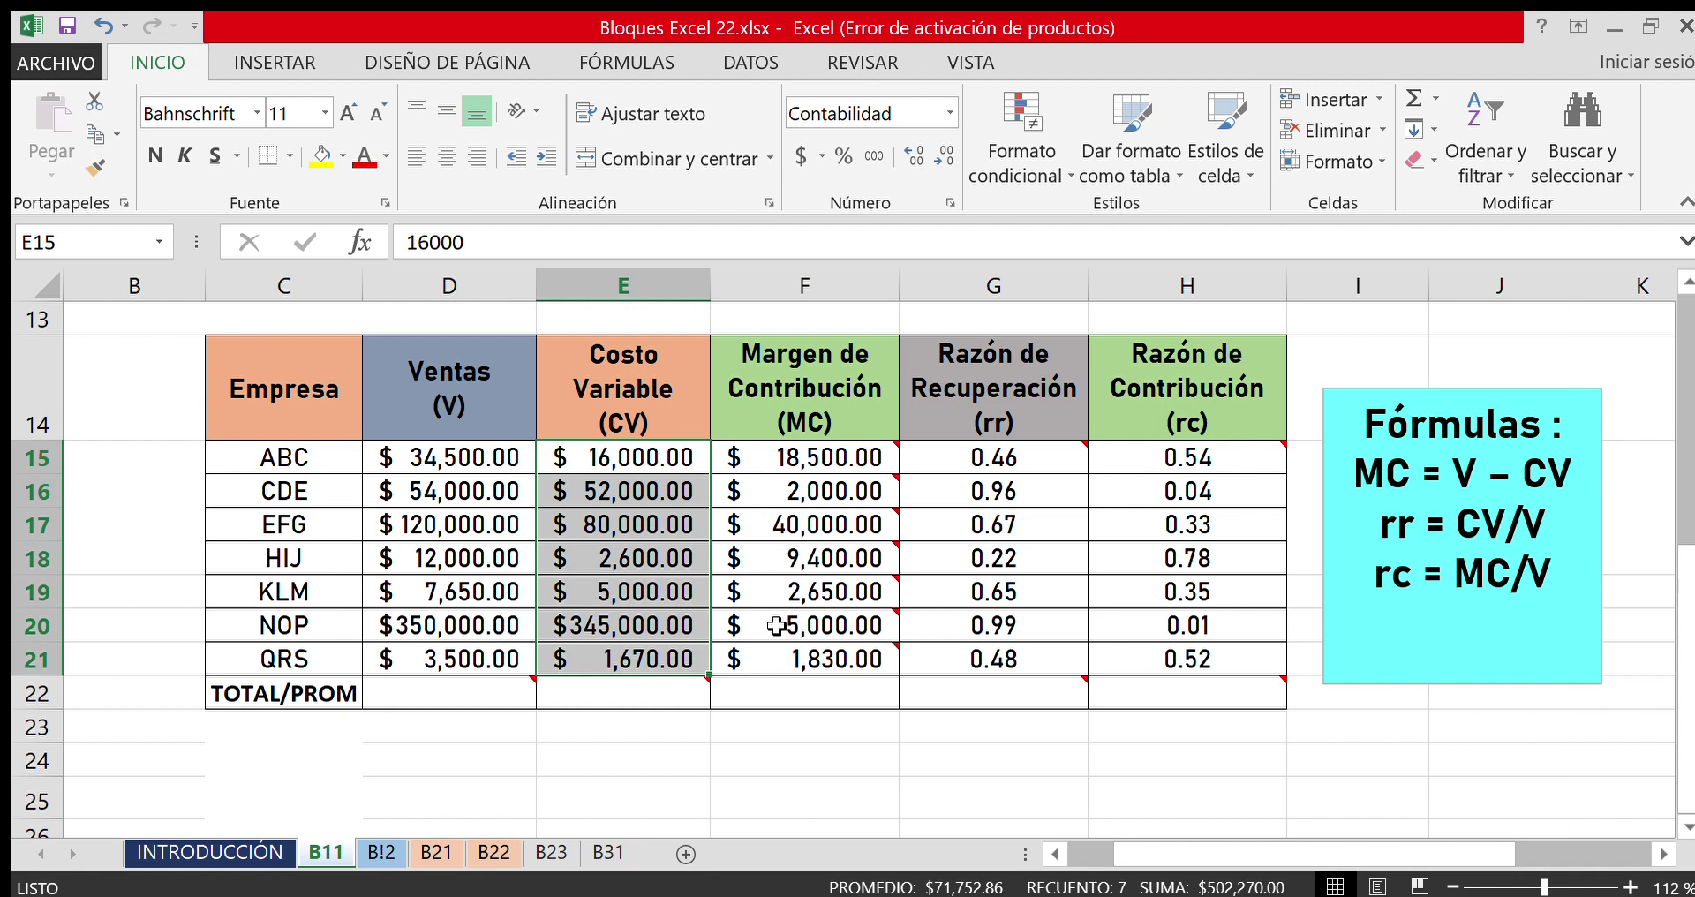
{"action": "scroll", "coordinate": [776, 628], "scroll_direction": "down", "scroll_amount": 1}
{"action": "left_click", "coordinate": [627, 582]}
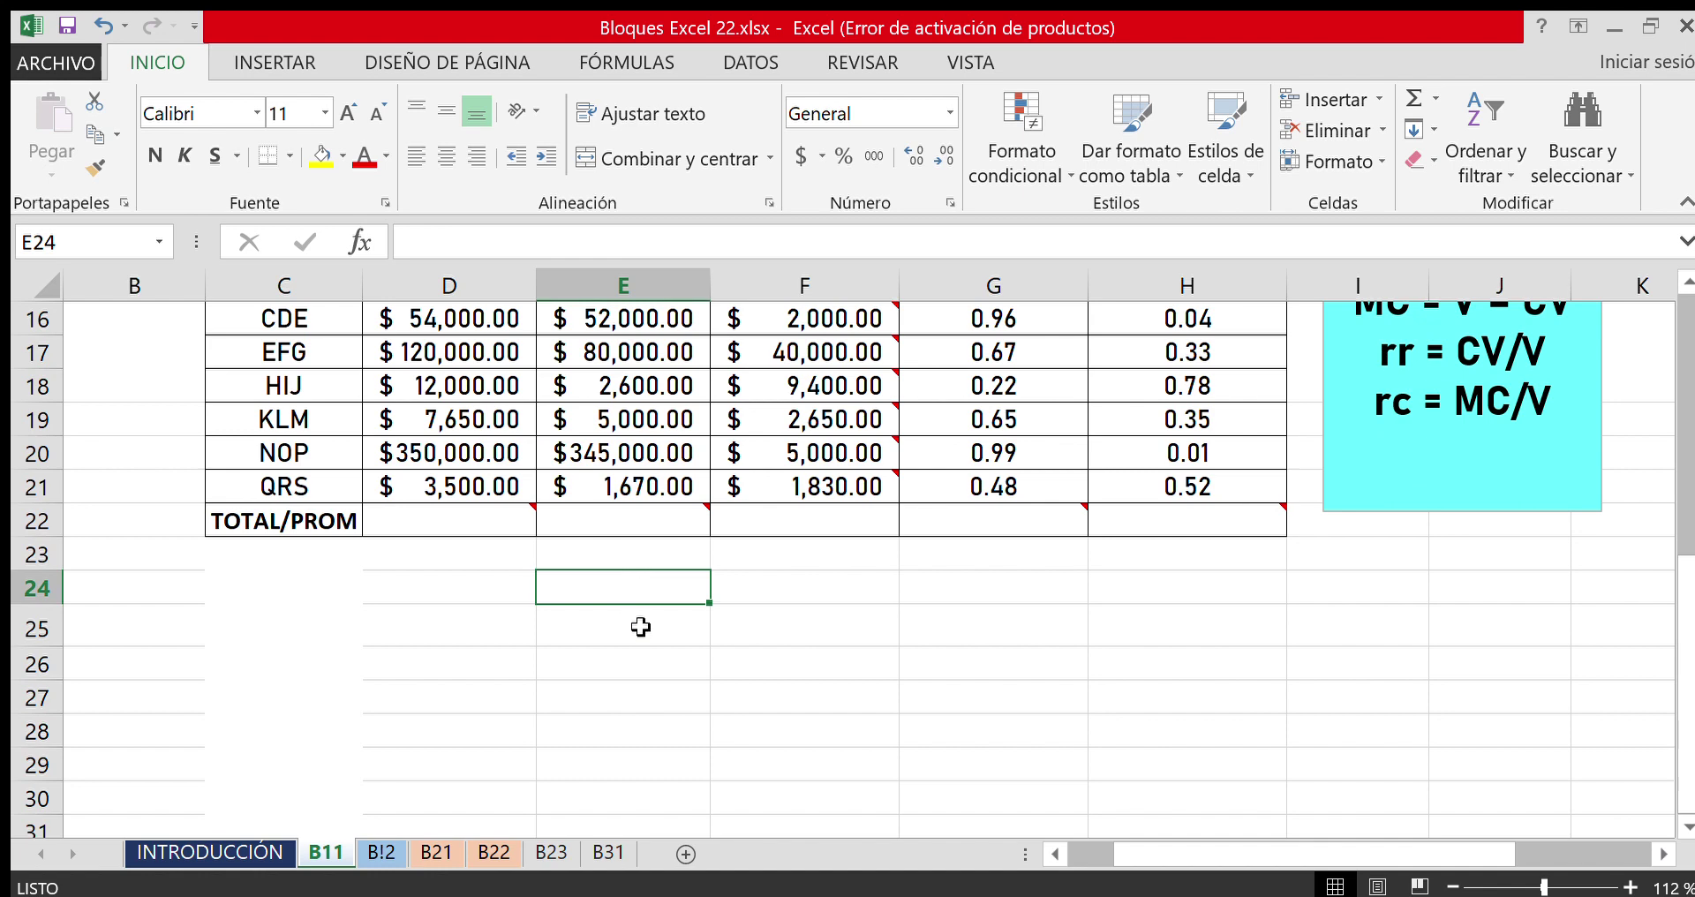
{"action": "type", "text": "1"}
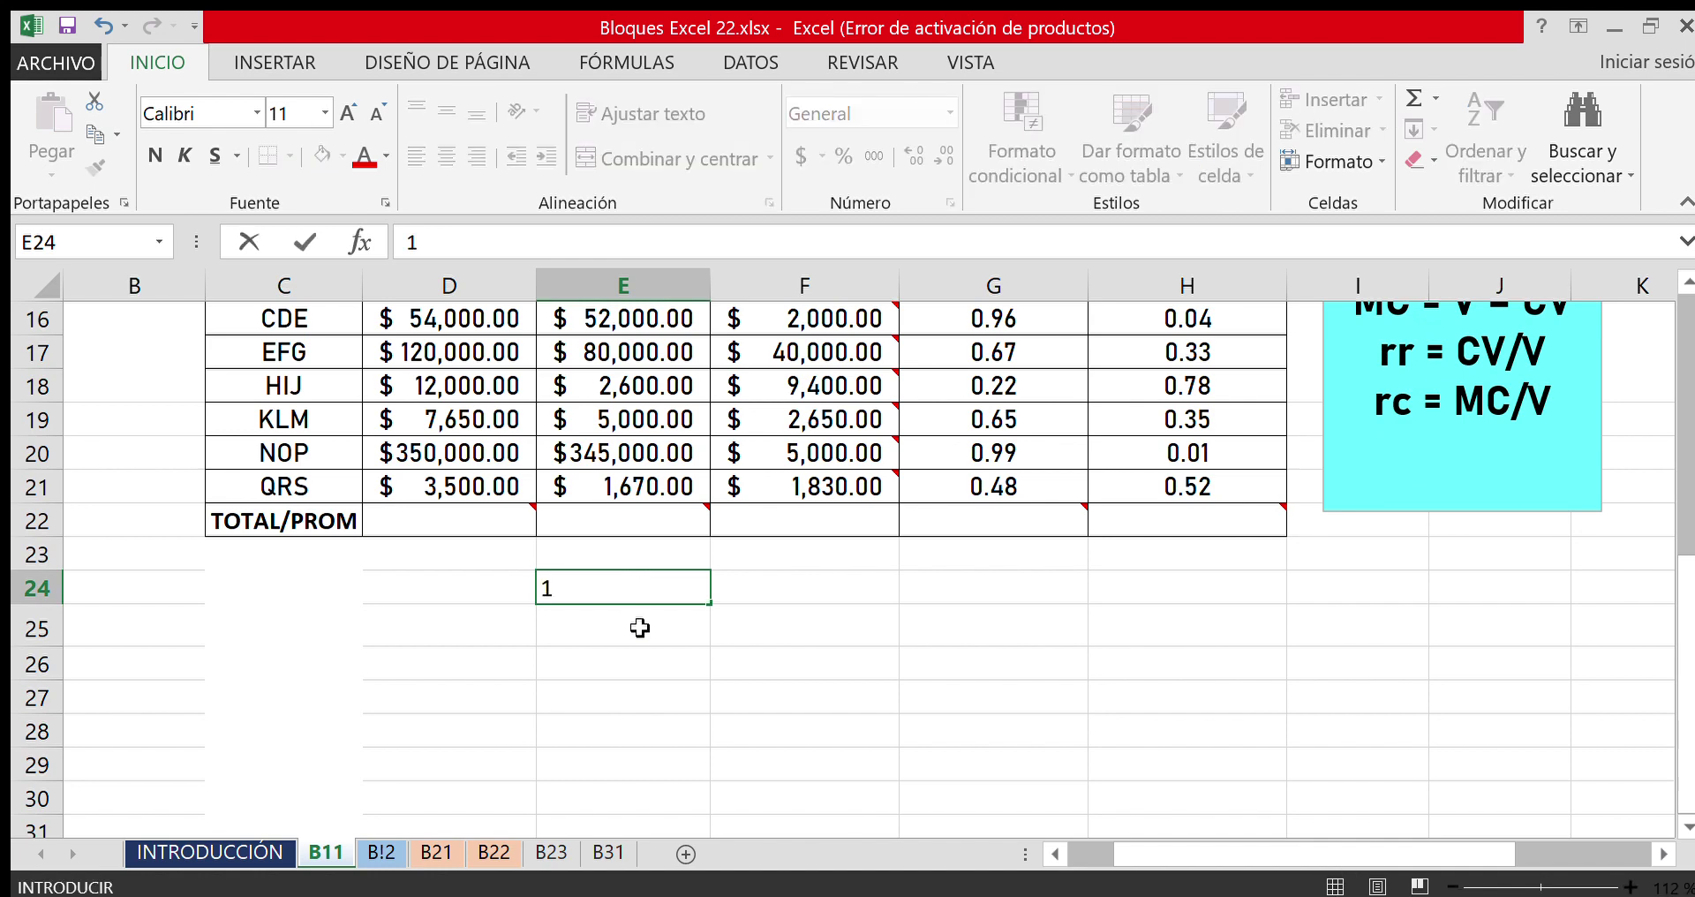
{"action": "type", "text": "/1/1900"}
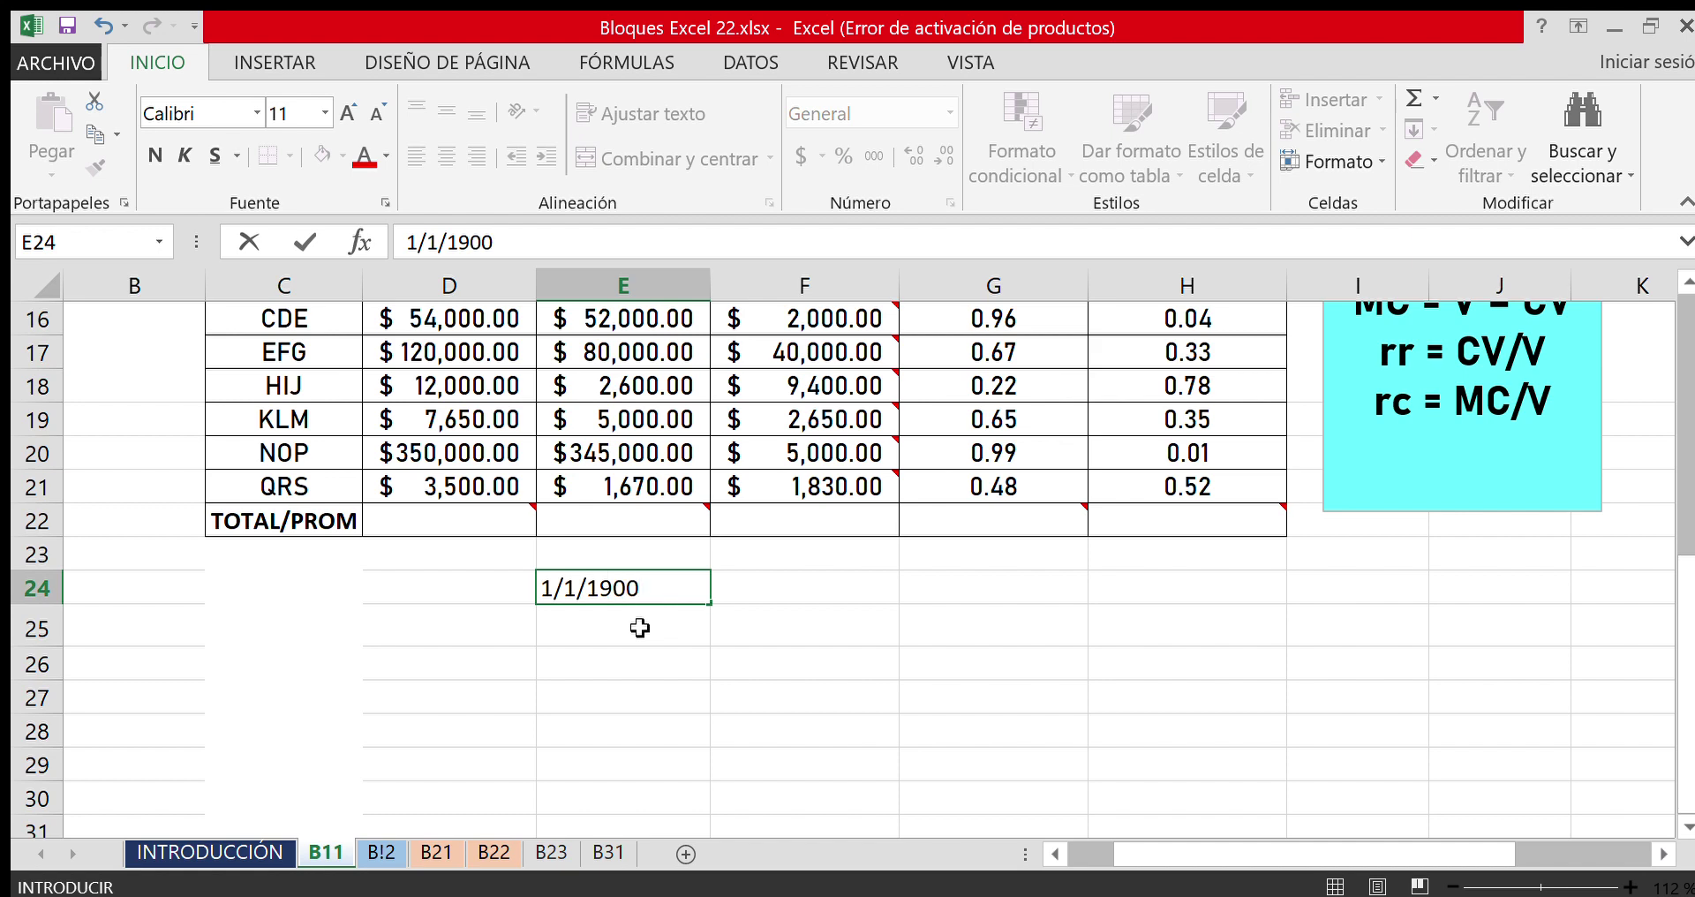
{"action": "key", "text": "Return"}
{"action": "left_click", "coordinate": [660, 589]}
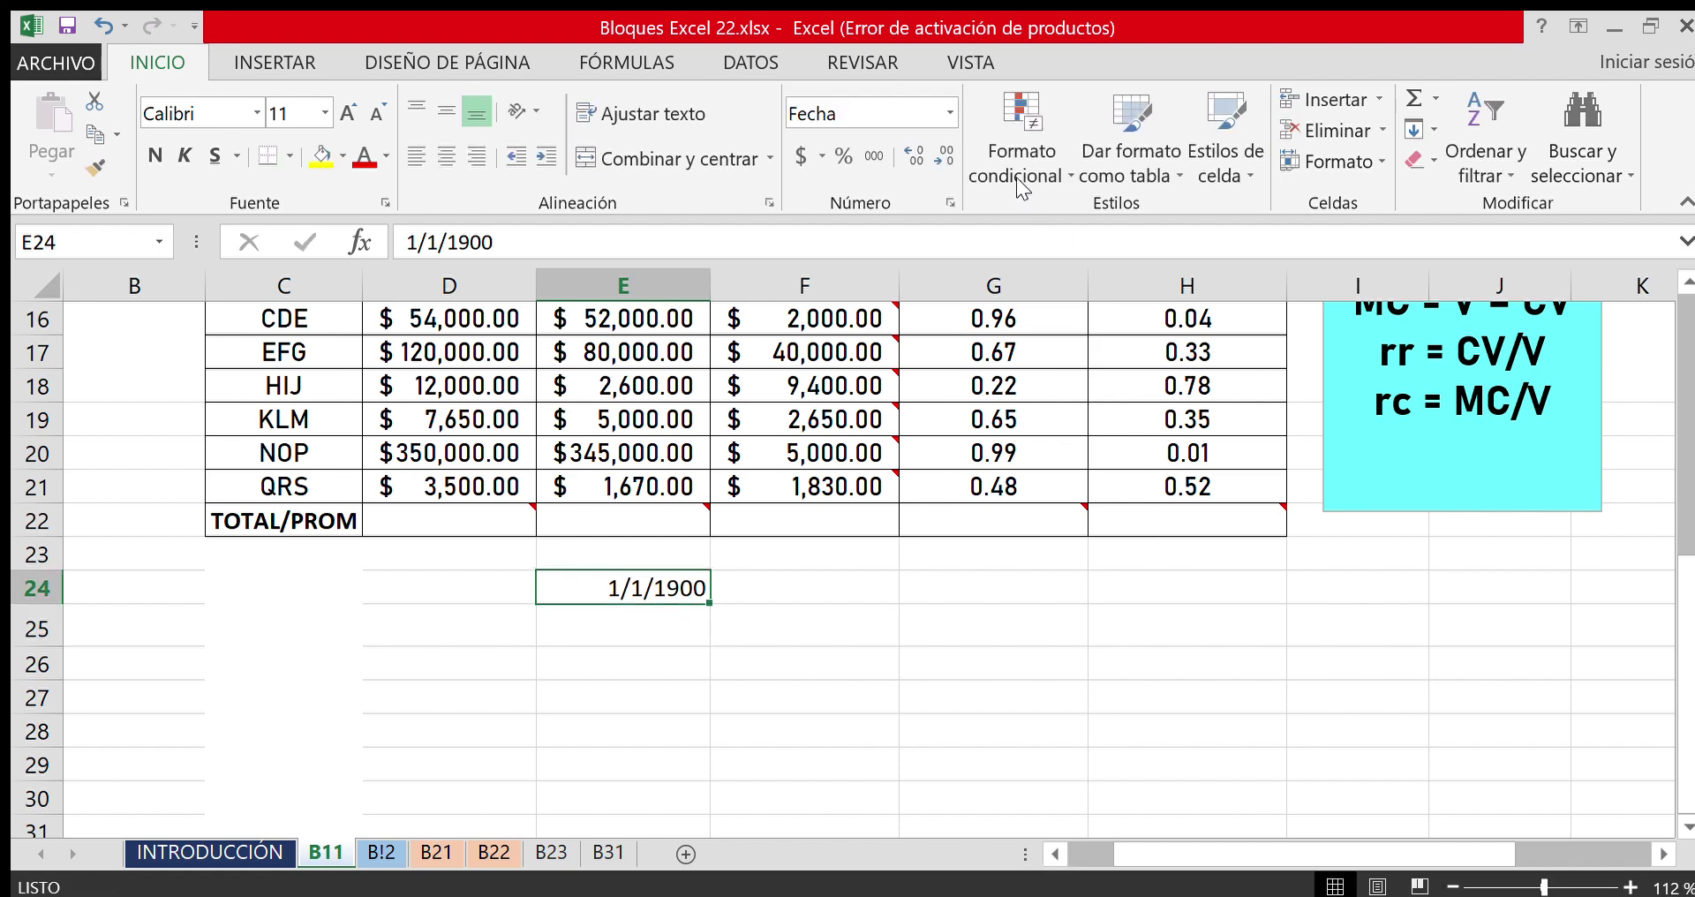
{"action": "left_click", "coordinate": [950, 115]}
{"action": "left_click", "coordinate": [950, 240]}
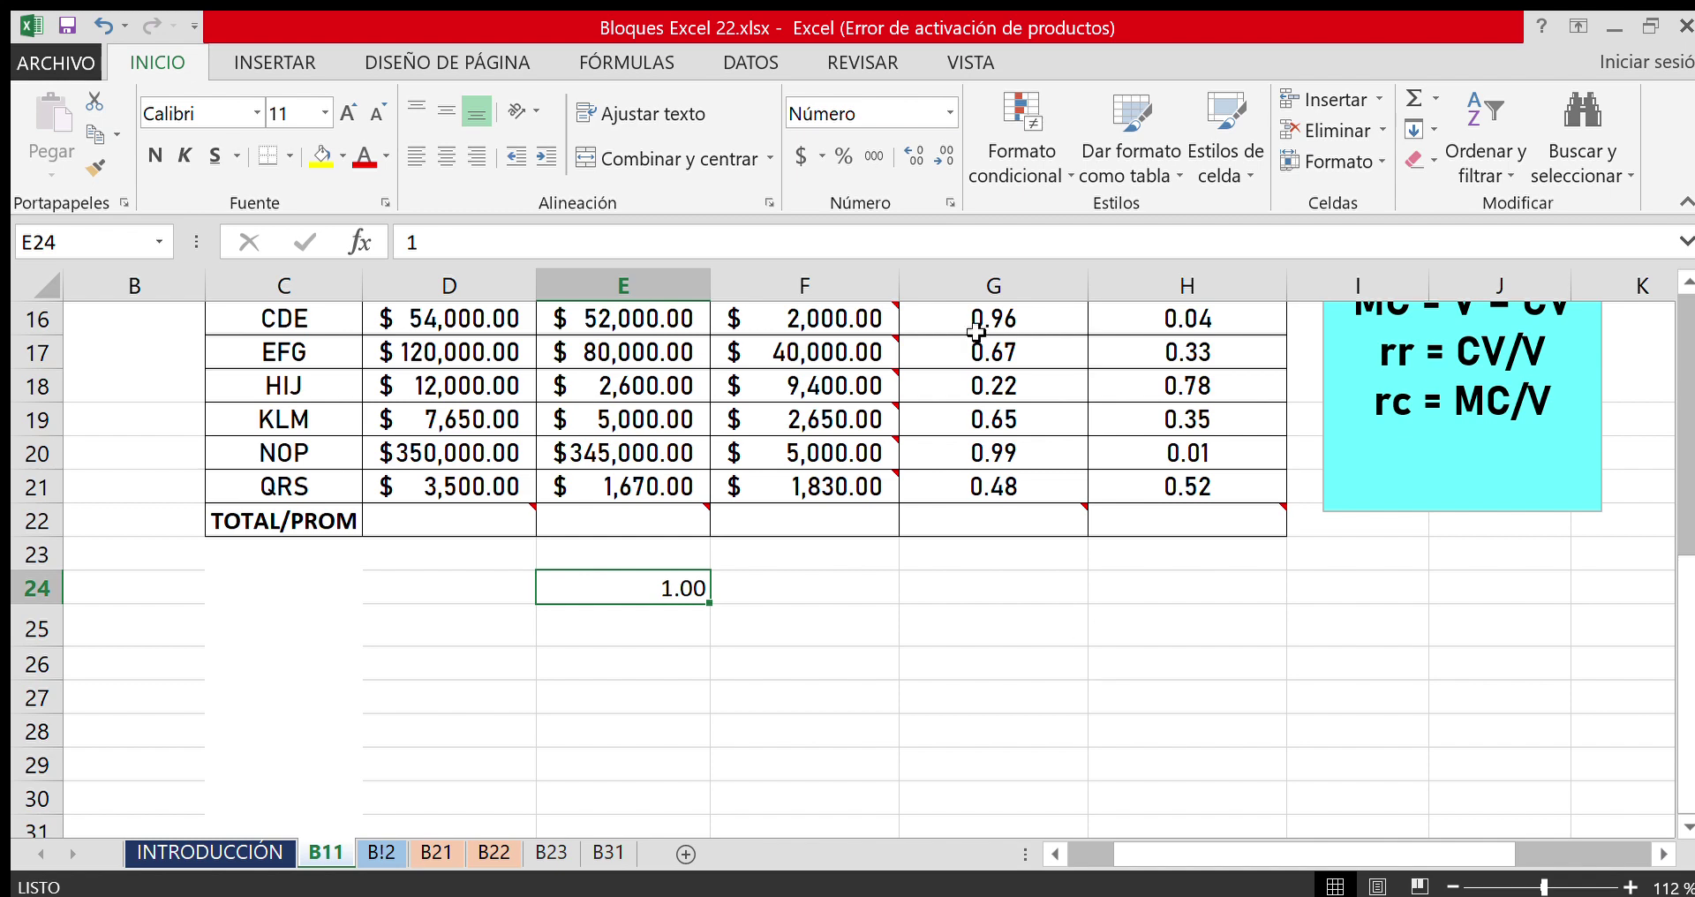
{"action": "left_click", "coordinate": [943, 170]}
{"action": "left_click", "coordinate": [943, 170]}
{"action": "left_click", "coordinate": [1040, 604]}
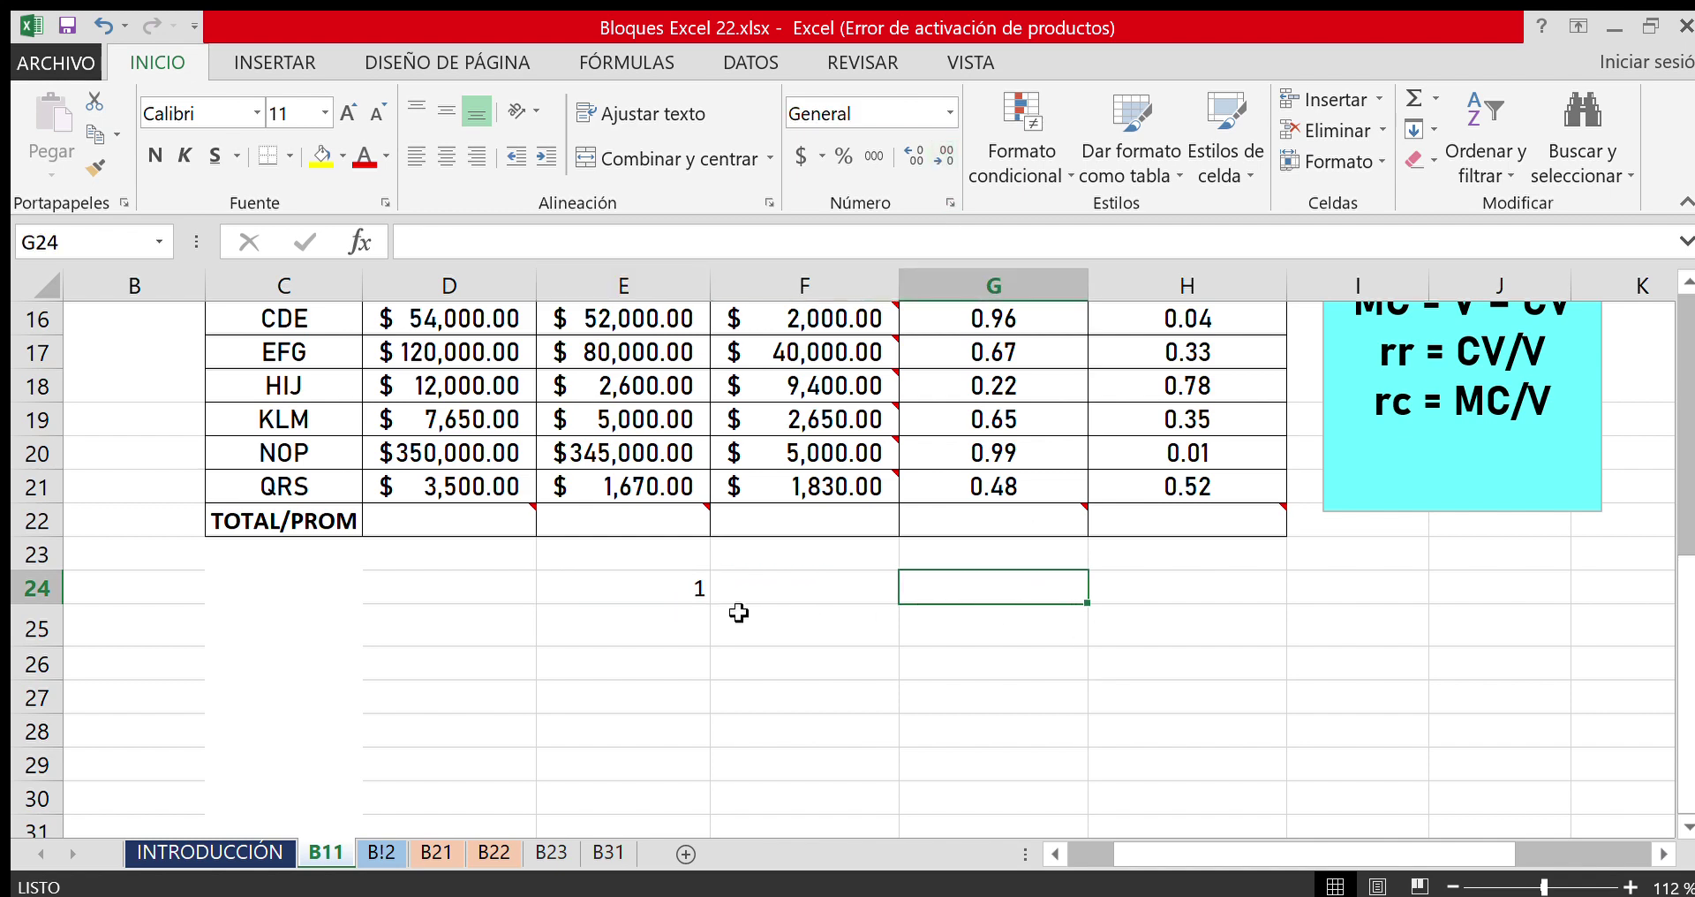
{"action": "left_click", "coordinate": [643, 587]}
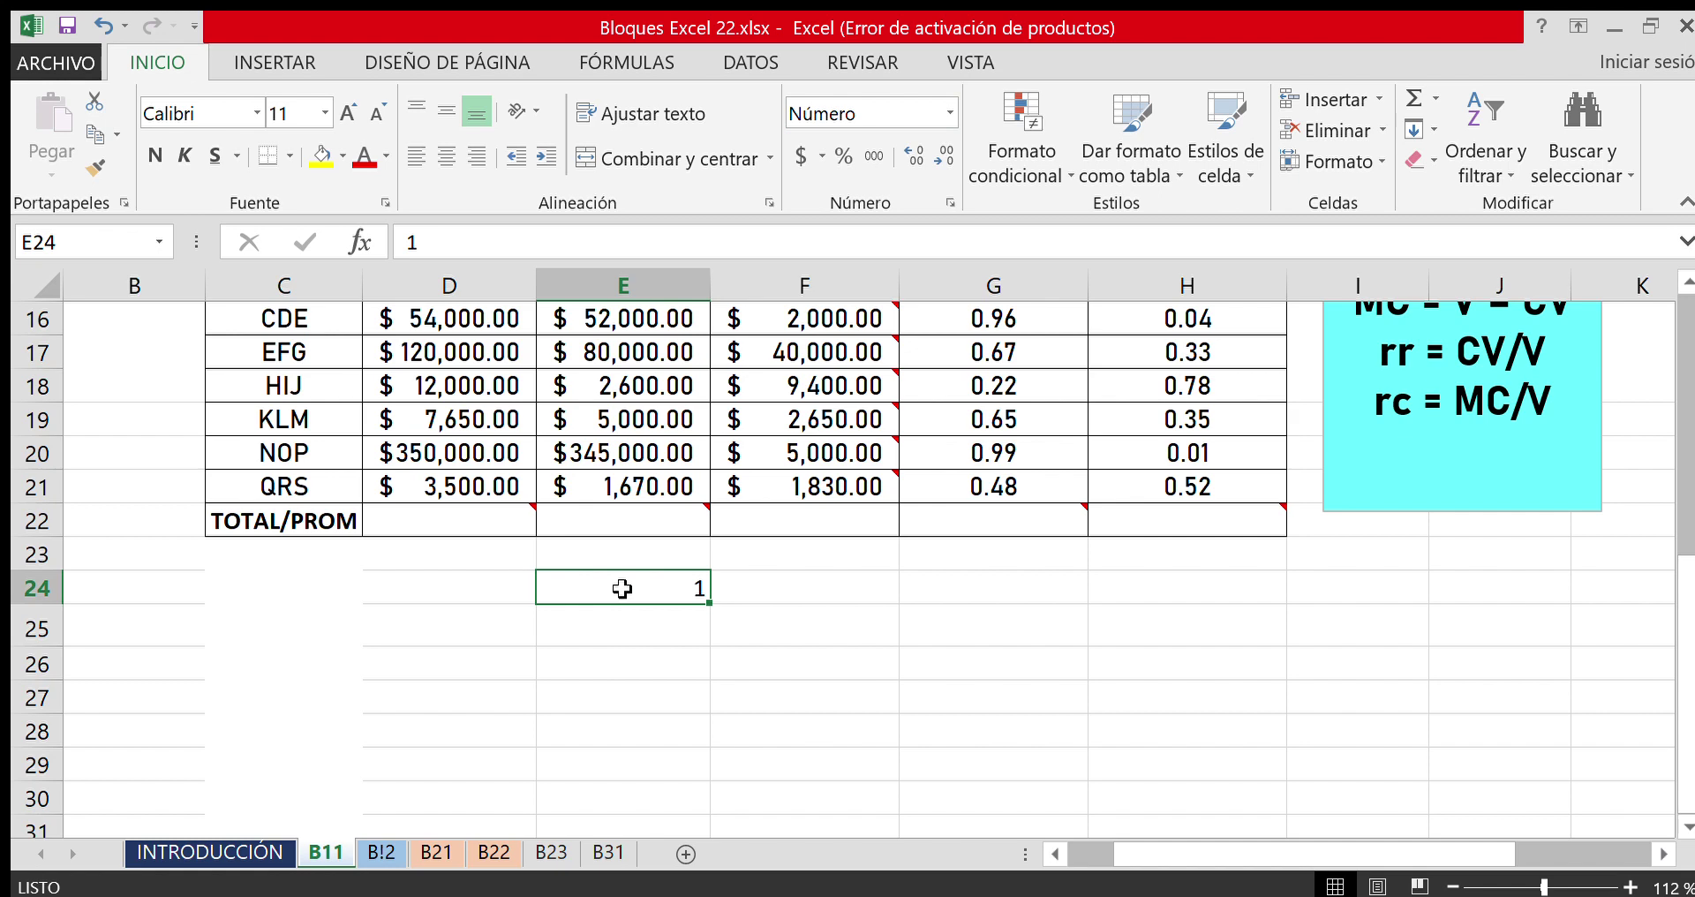
{"action": "type", "text": "267"}
{"action": "key", "text": "Return"}
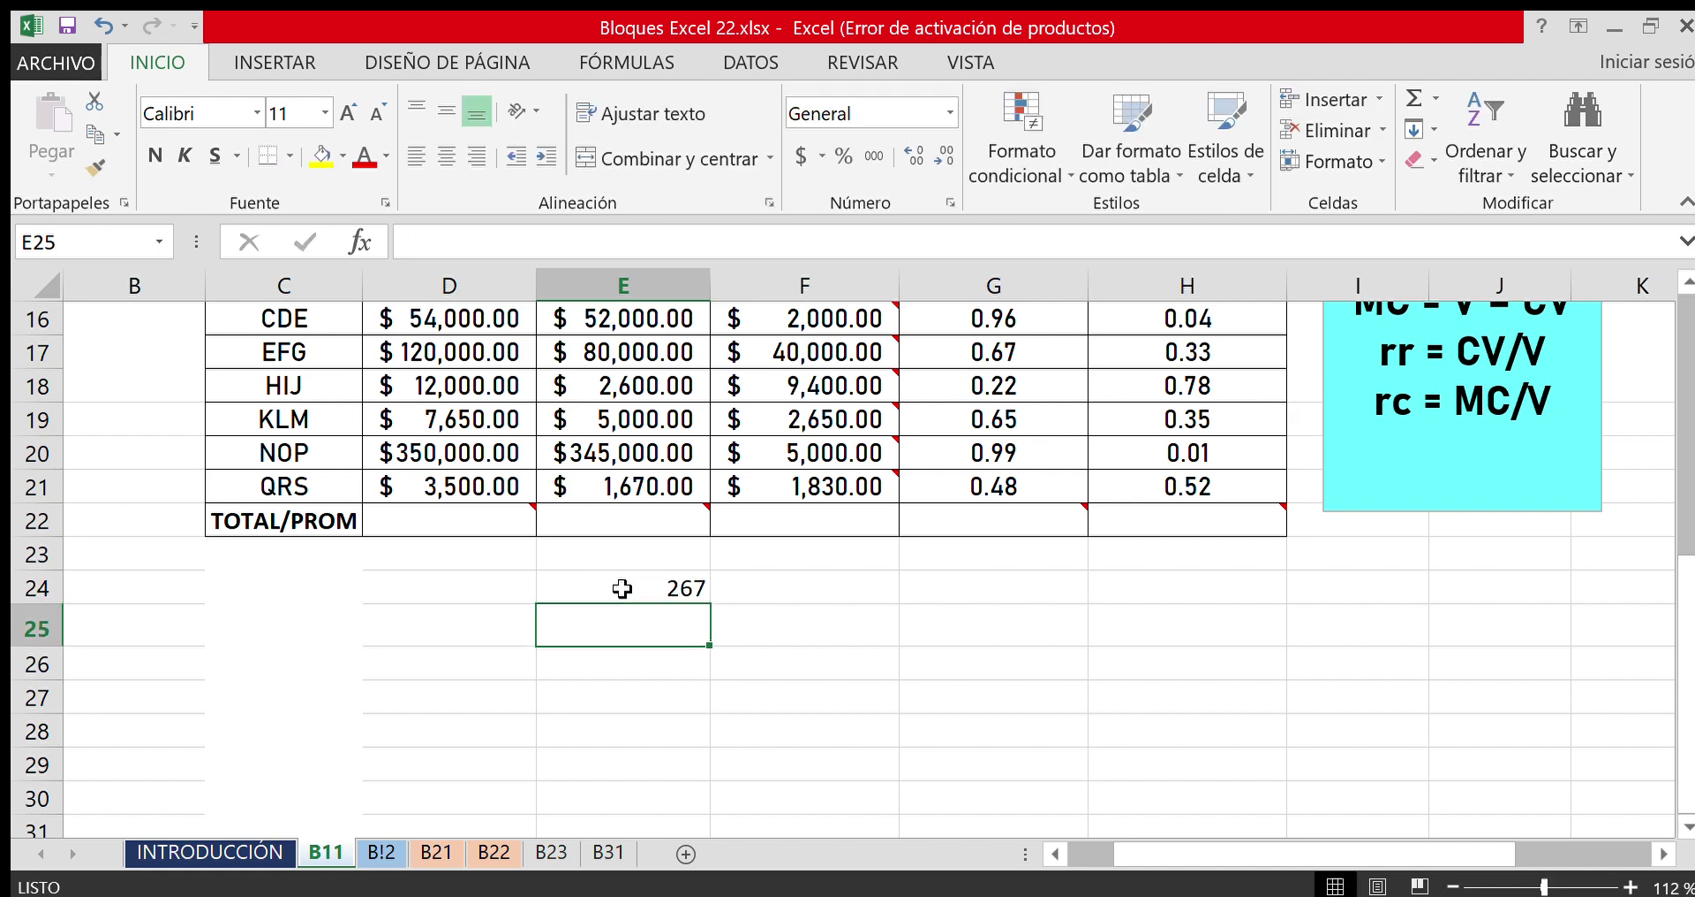
{"action": "left_click", "coordinate": [622, 588]}
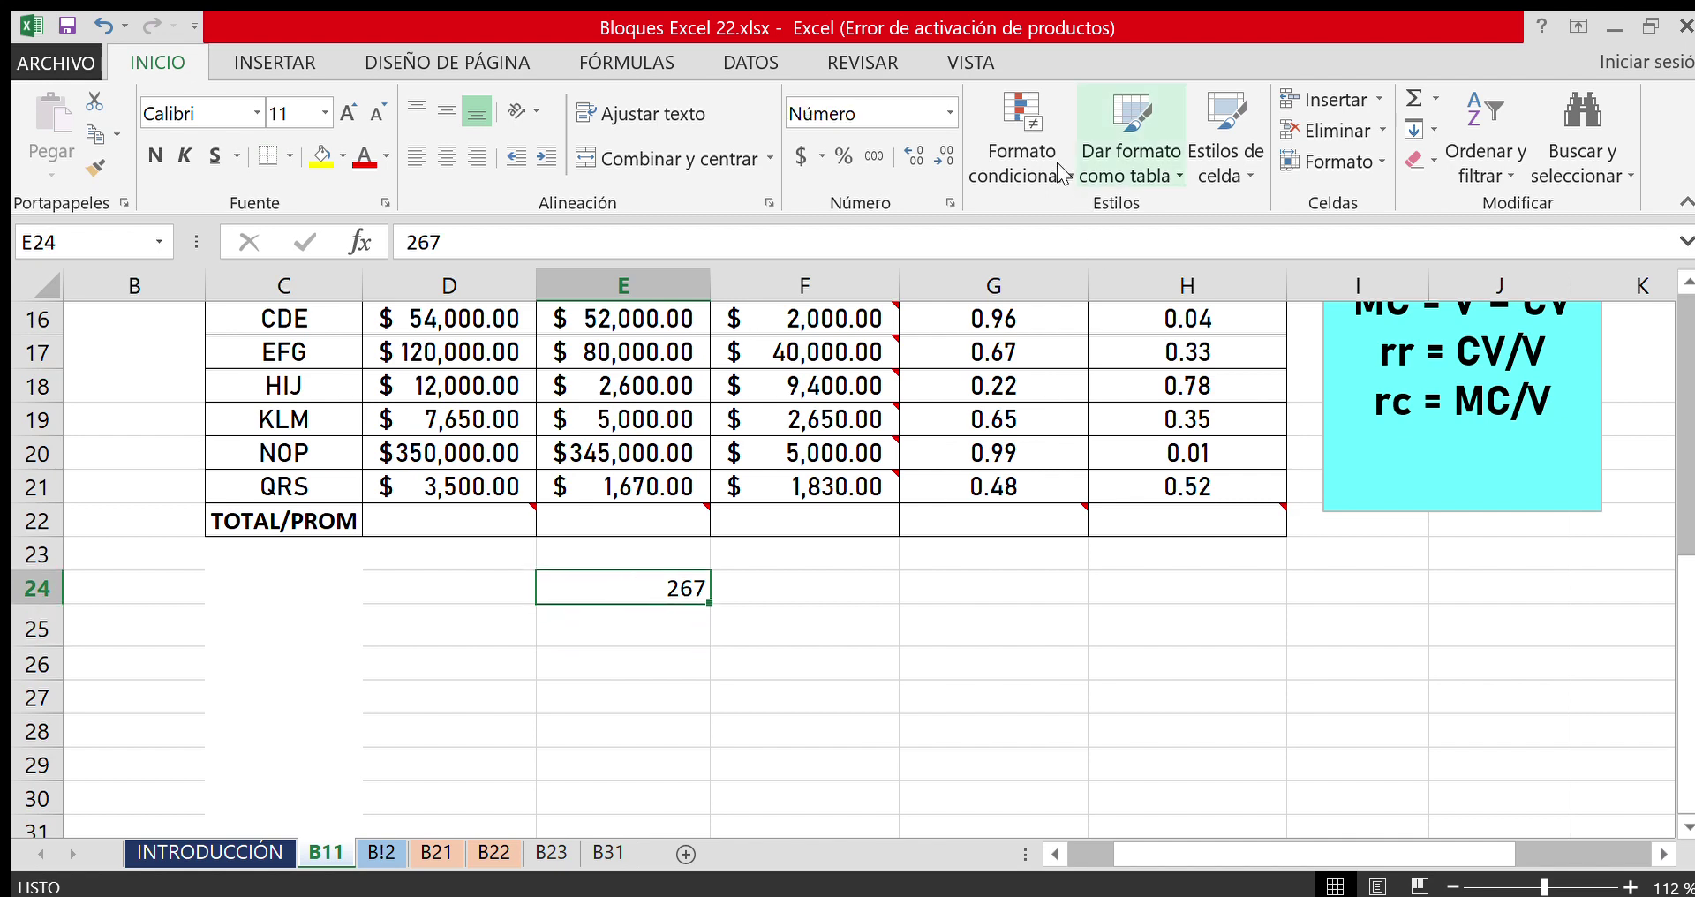
{"action": "left_click", "coordinate": [949, 109]}
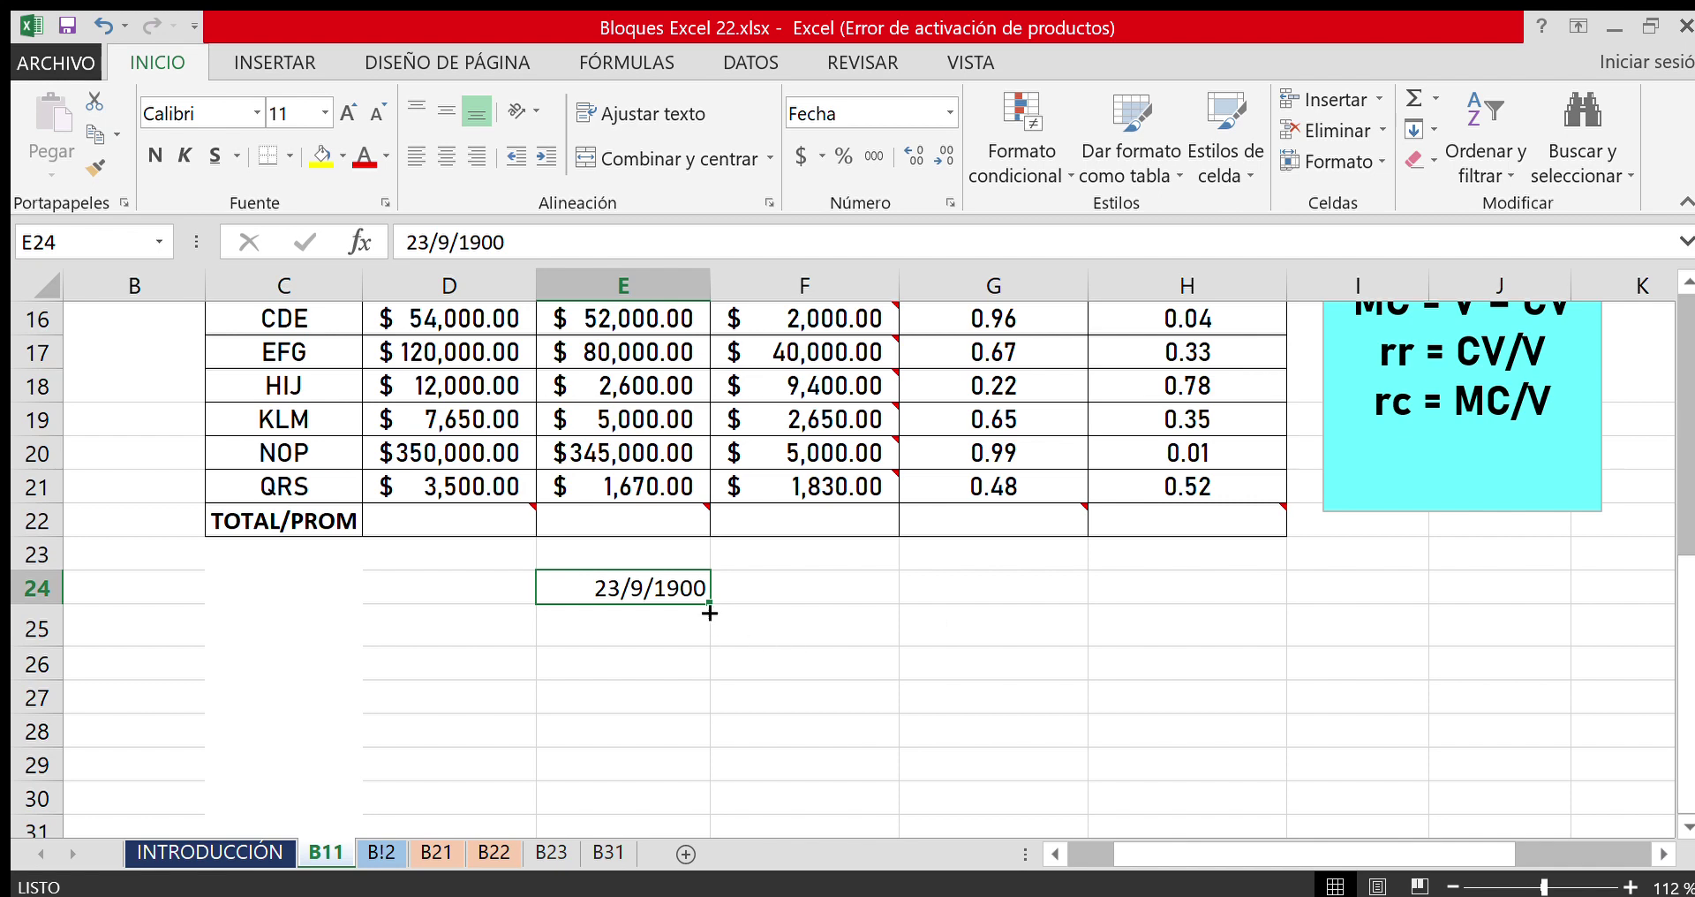
{"action": "type", "text": "30/04/2022"}
{"action": "key", "text": "ctrl+Return"}
{"action": "left_click", "coordinate": [741, 653]}
{"action": "left_click", "coordinate": [681, 587]}
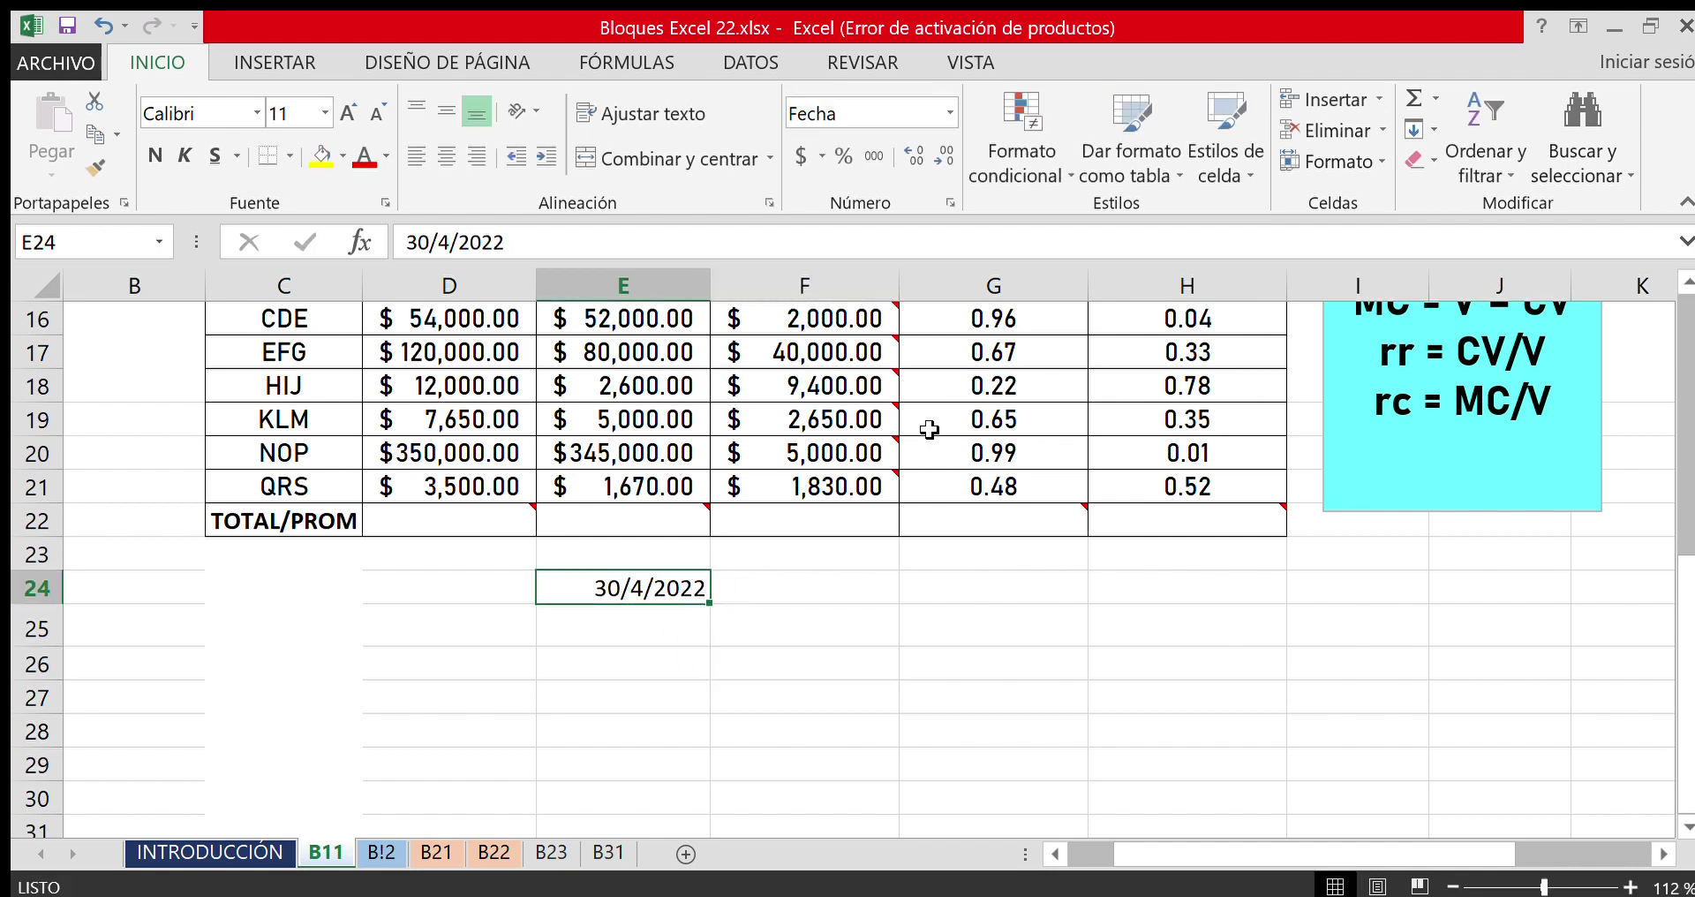
{"action": "left_click", "coordinate": [937, 106]}
{"action": "left_click", "coordinate": [913, 228]}
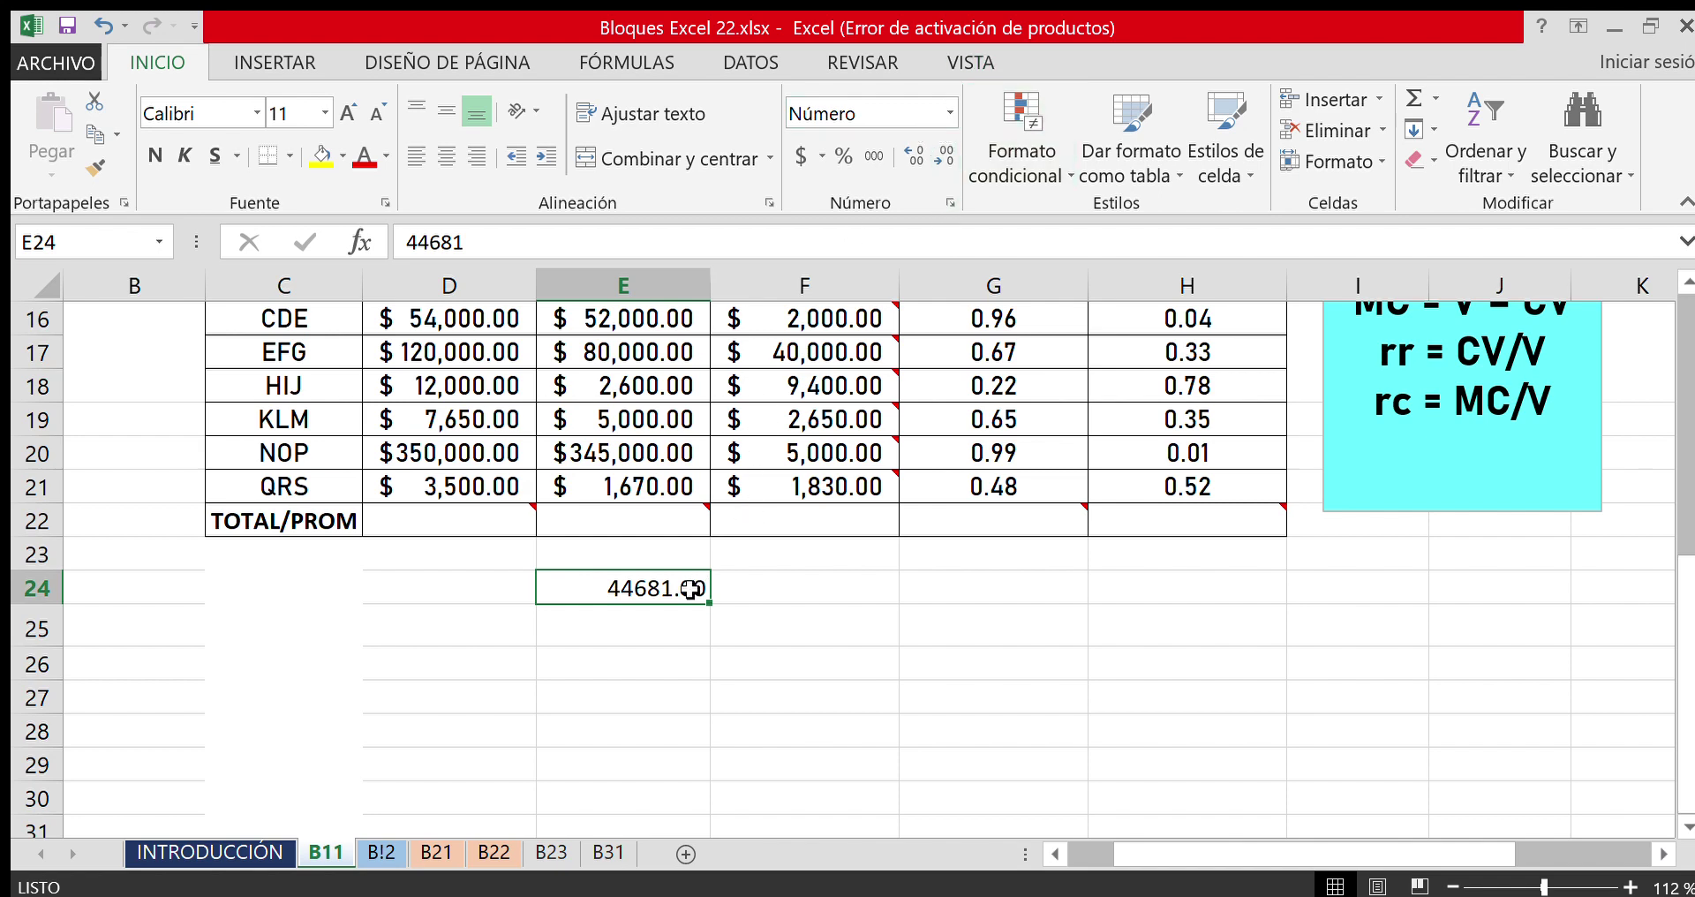
{"action": "key", "text": "Delete"}
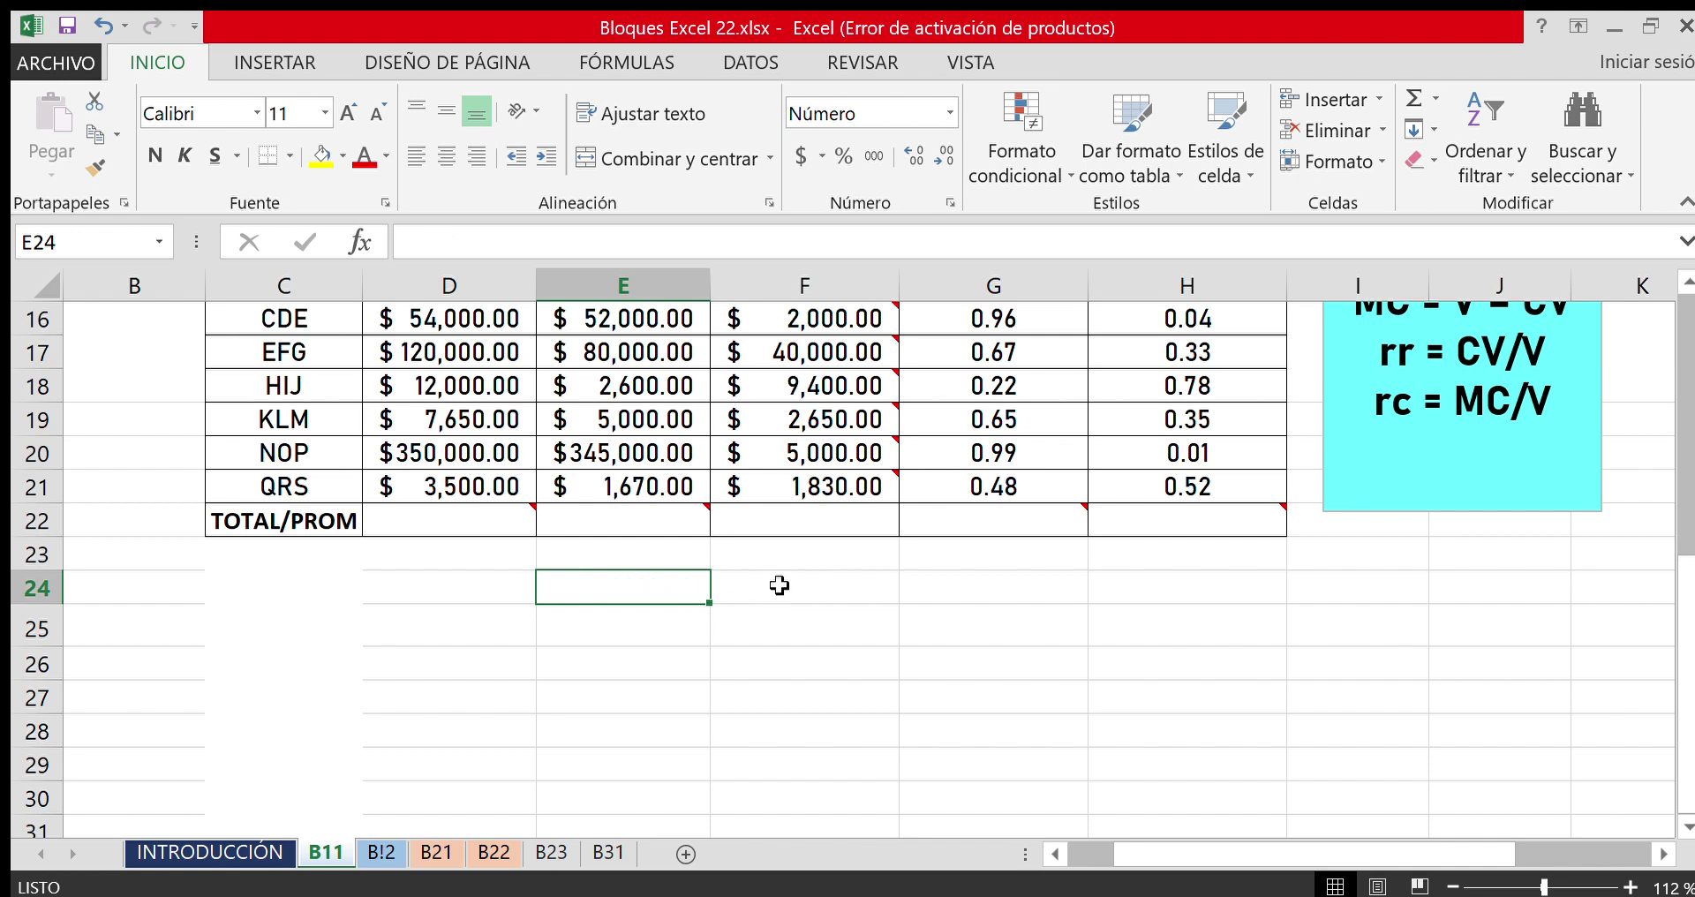
Apply Fecha larga to E15:E21, showing dates like jueves, 21 de octubre de 1943.
{"action": "scroll", "coordinate": [847, 565], "scroll_direction": "up", "scroll_amount": 1}
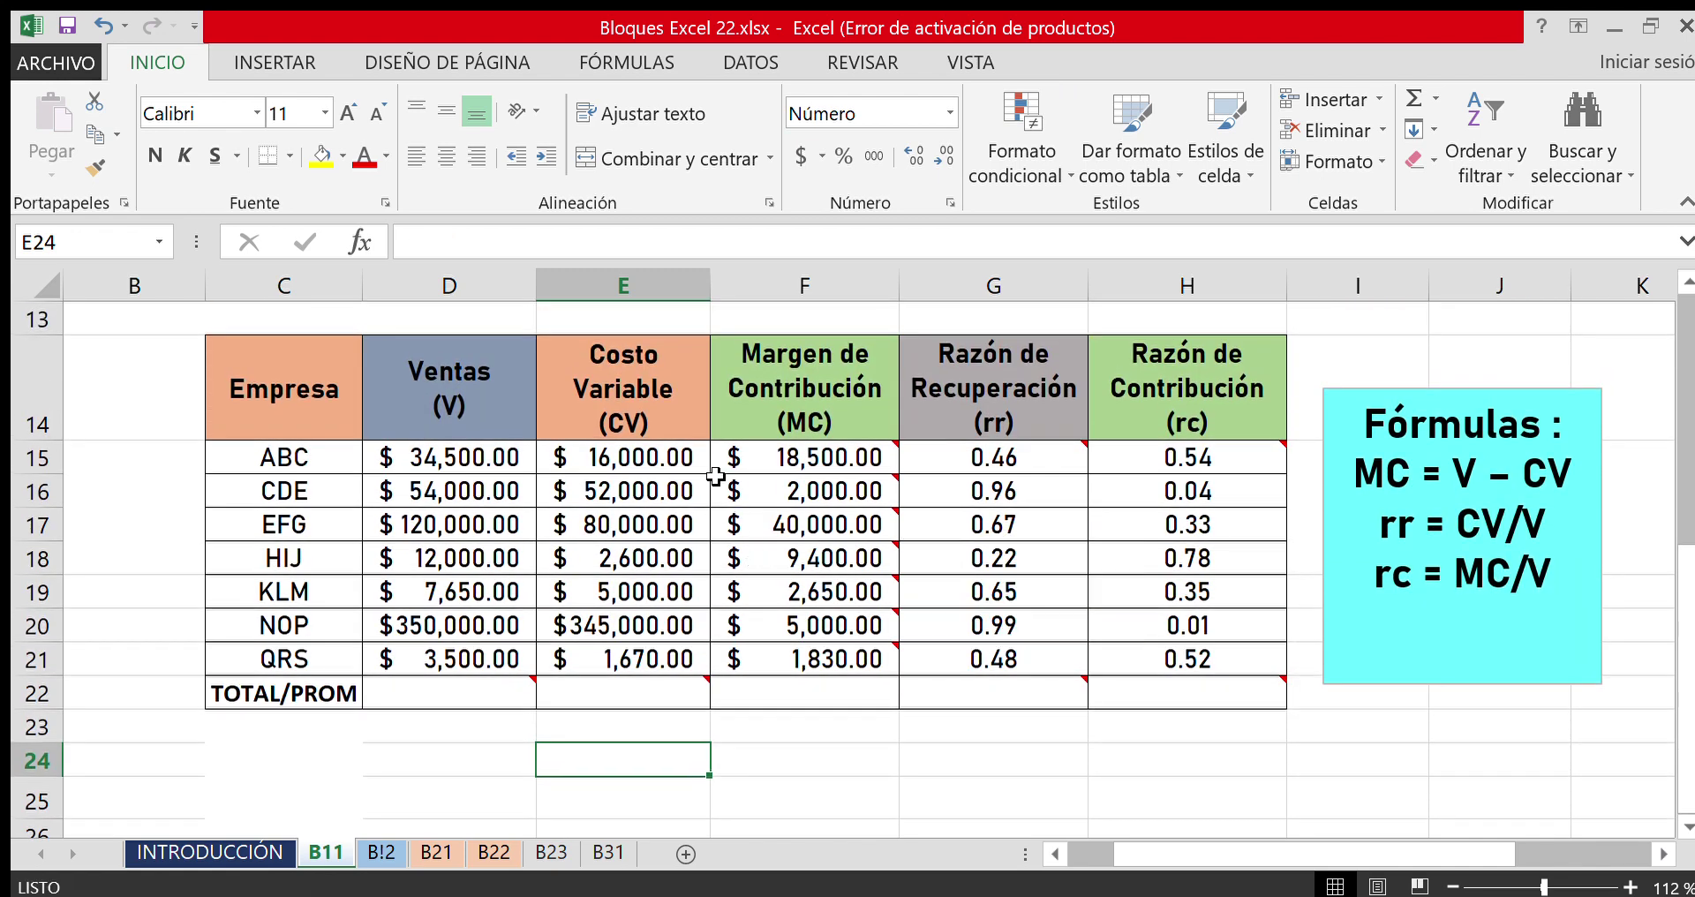
{"action": "left_click_drag", "start_coordinate": [693, 458], "coordinate": [678, 653]}
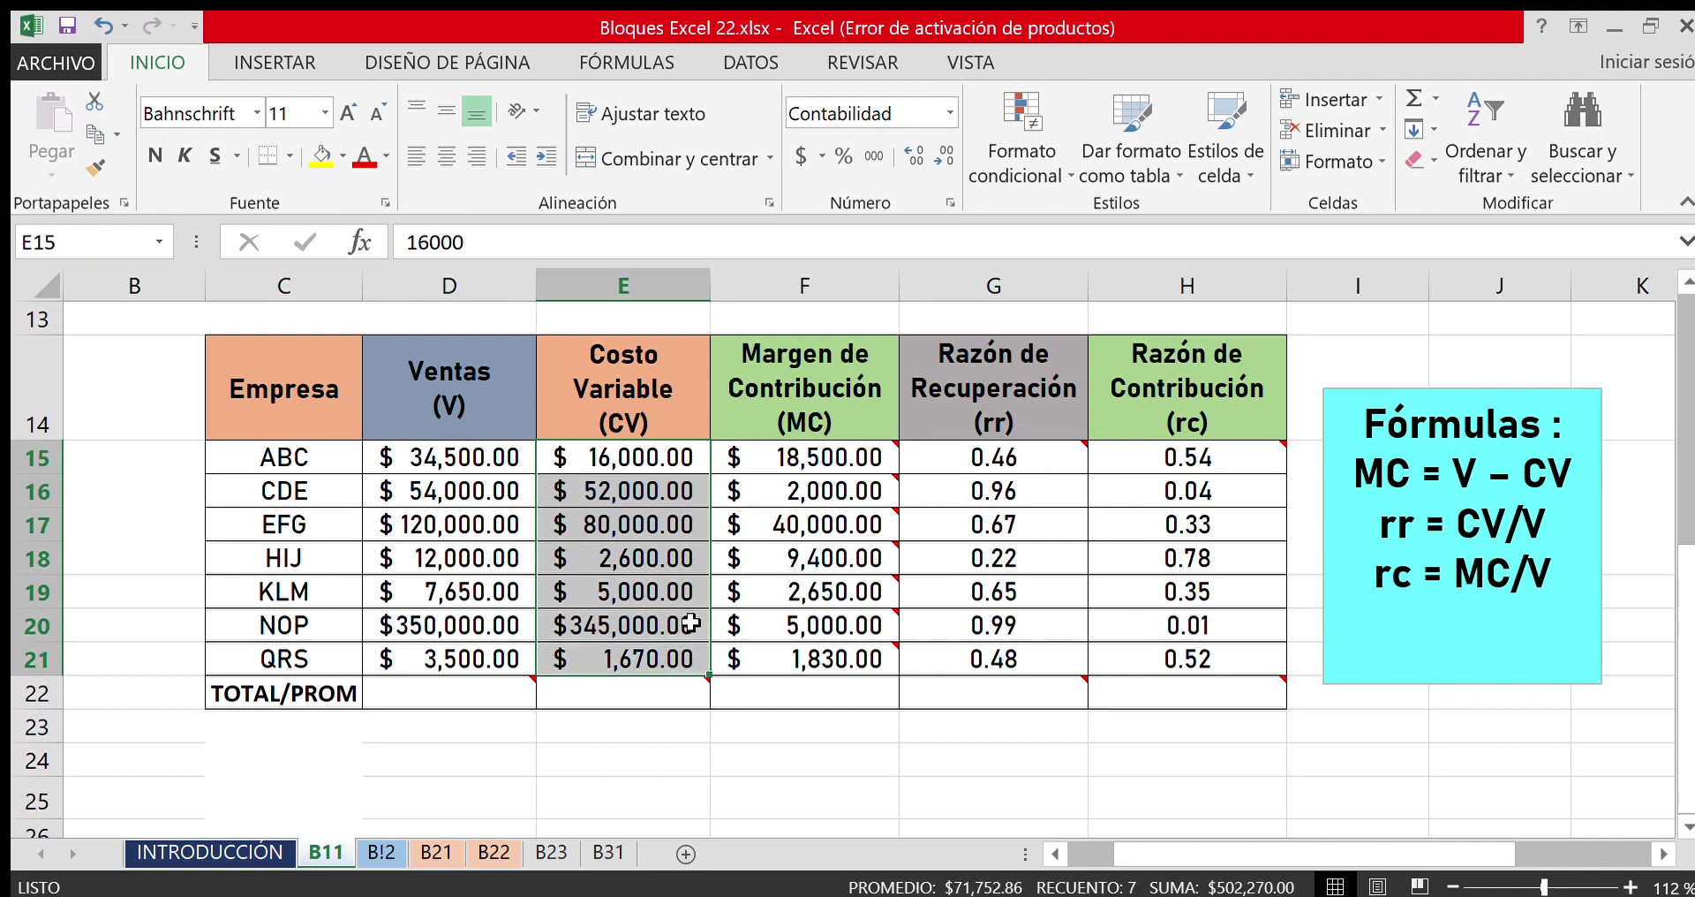
{"action": "left_click", "coordinate": [938, 115]}
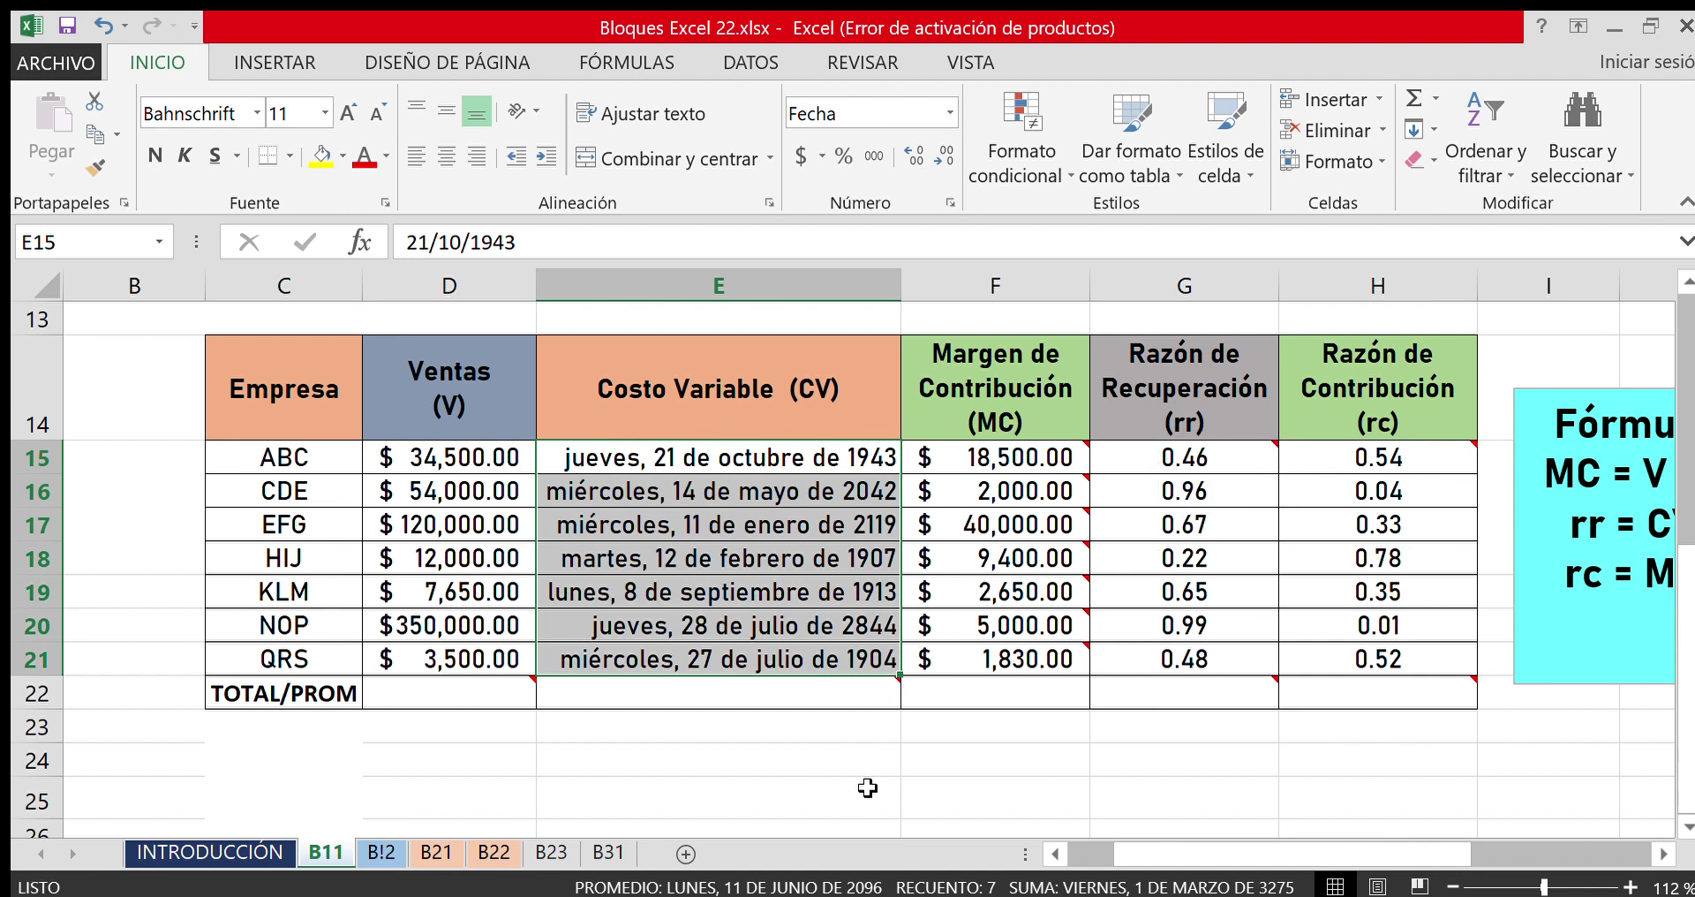
{"action": "left_click", "coordinate": [868, 739]}
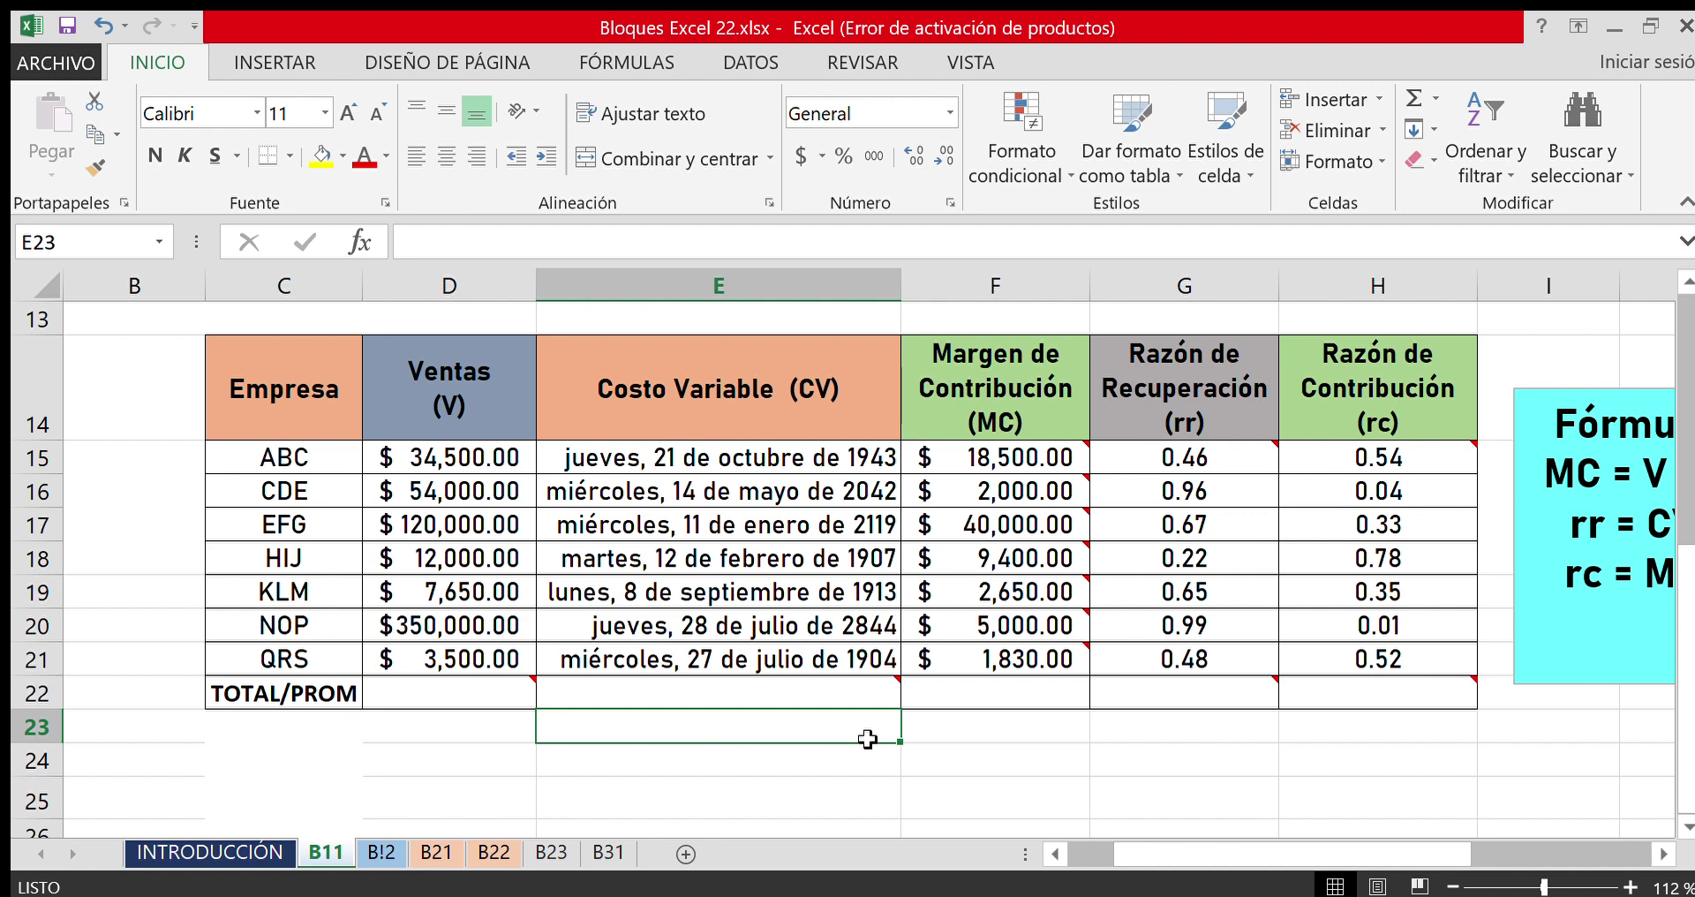
Try the Hora format on E15:E21, then return the values to currency amounts.
{"action": "left_click_drag", "start_coordinate": [850, 458], "coordinate": [832, 656]}
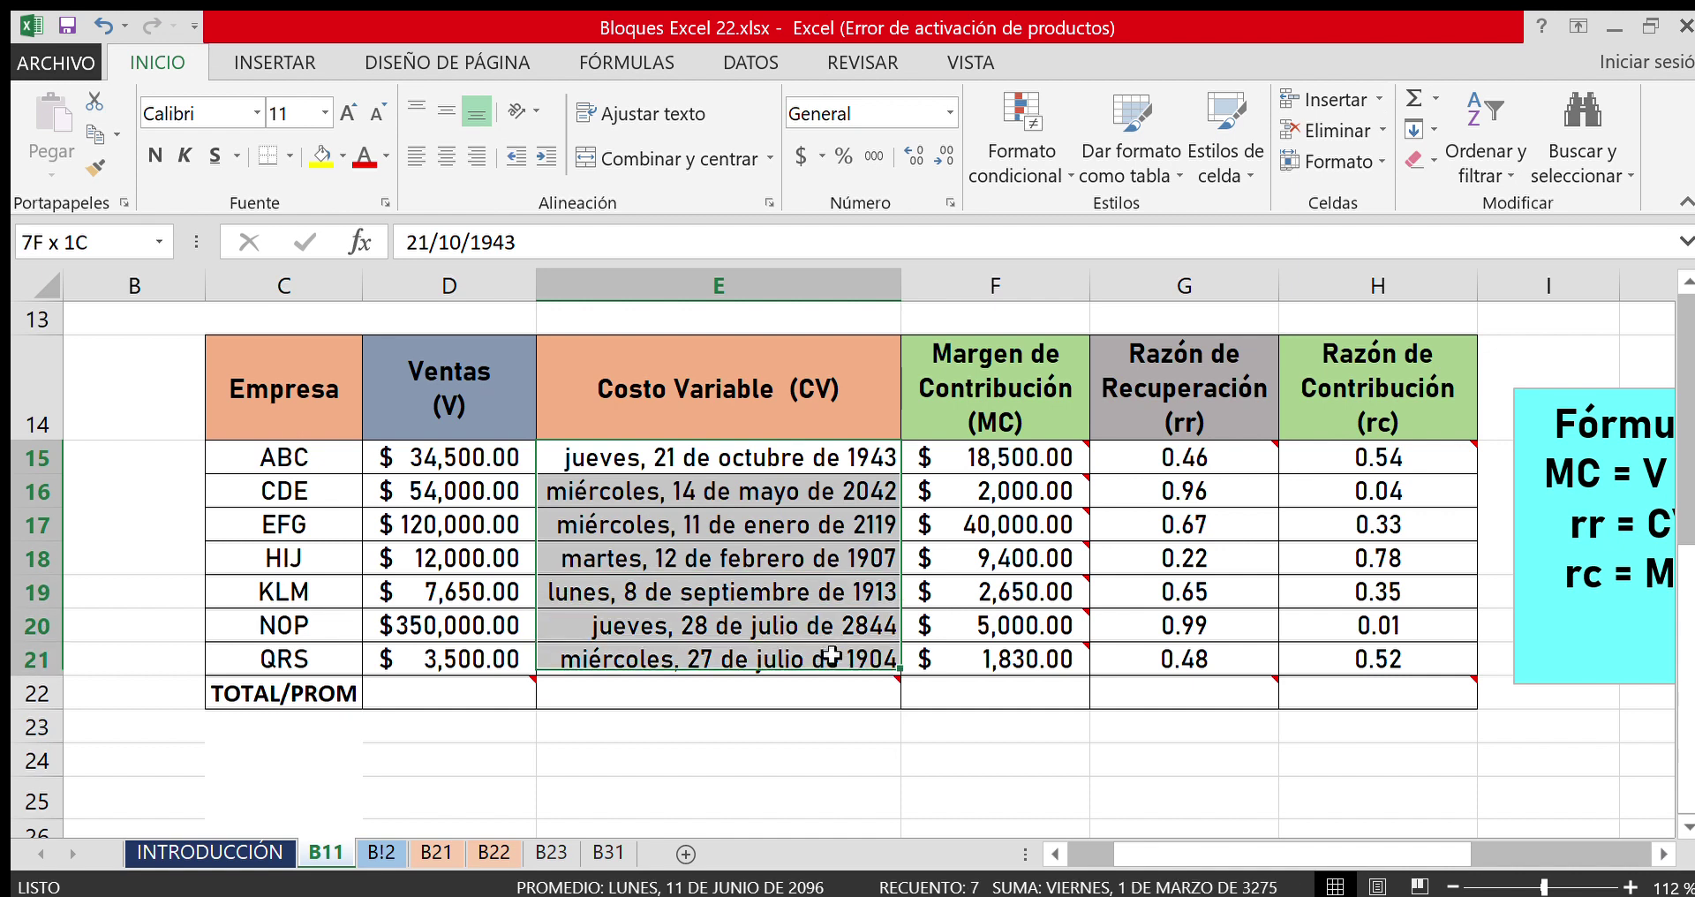
{"action": "left_click", "coordinate": [947, 114]}
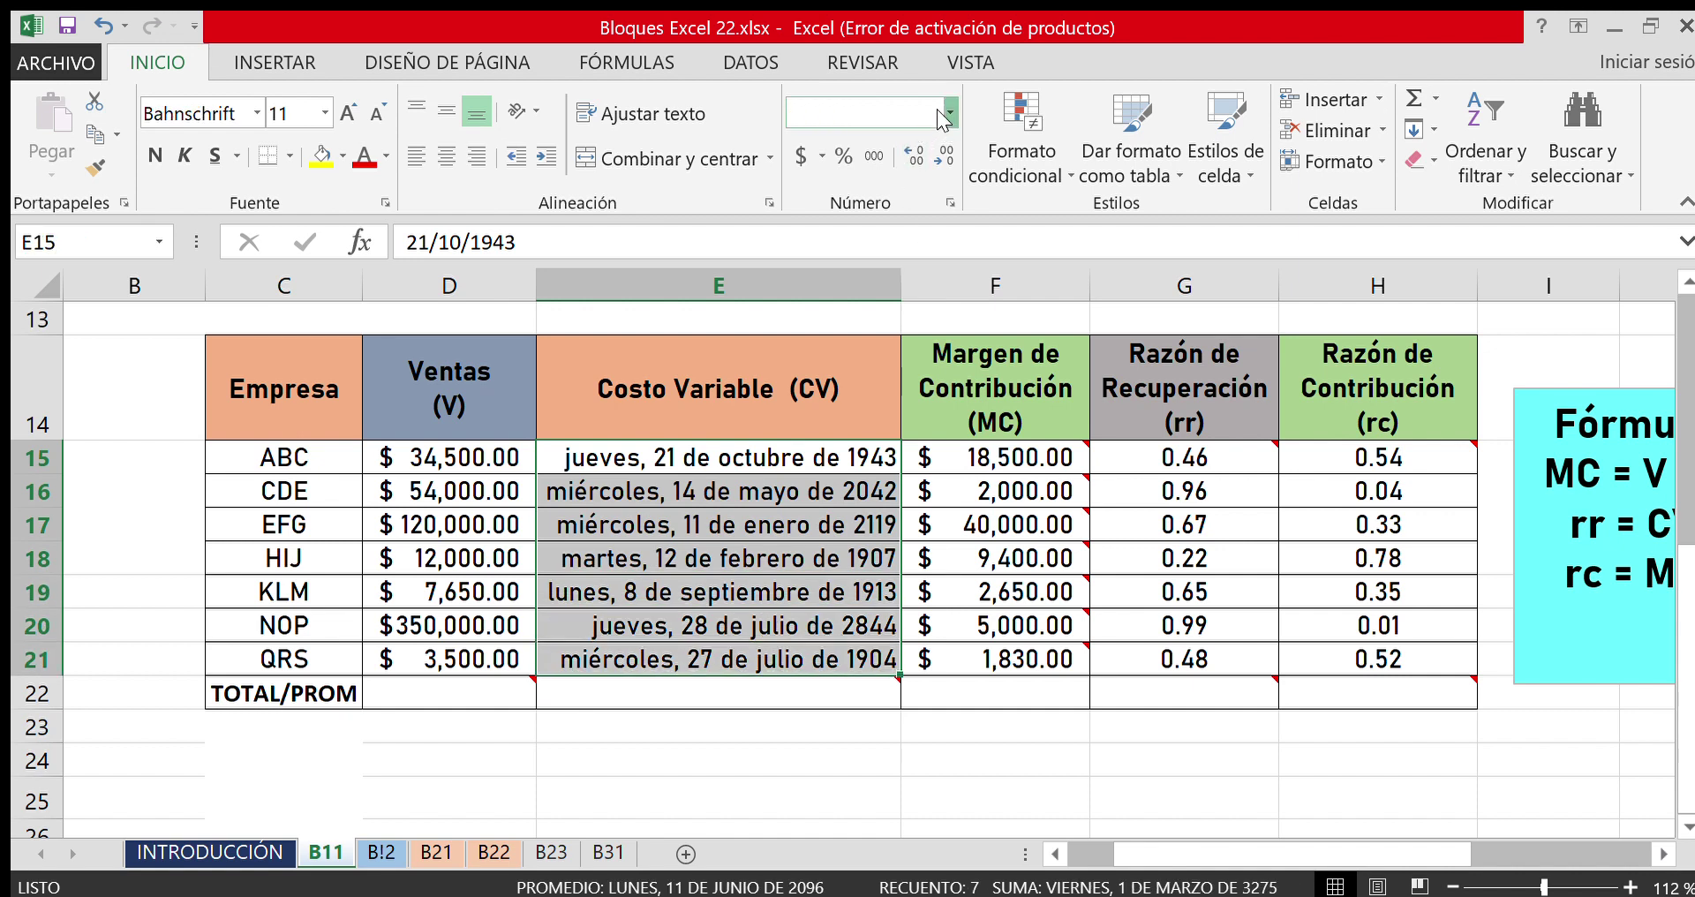
{"action": "left_click", "coordinate": [1020, 523]}
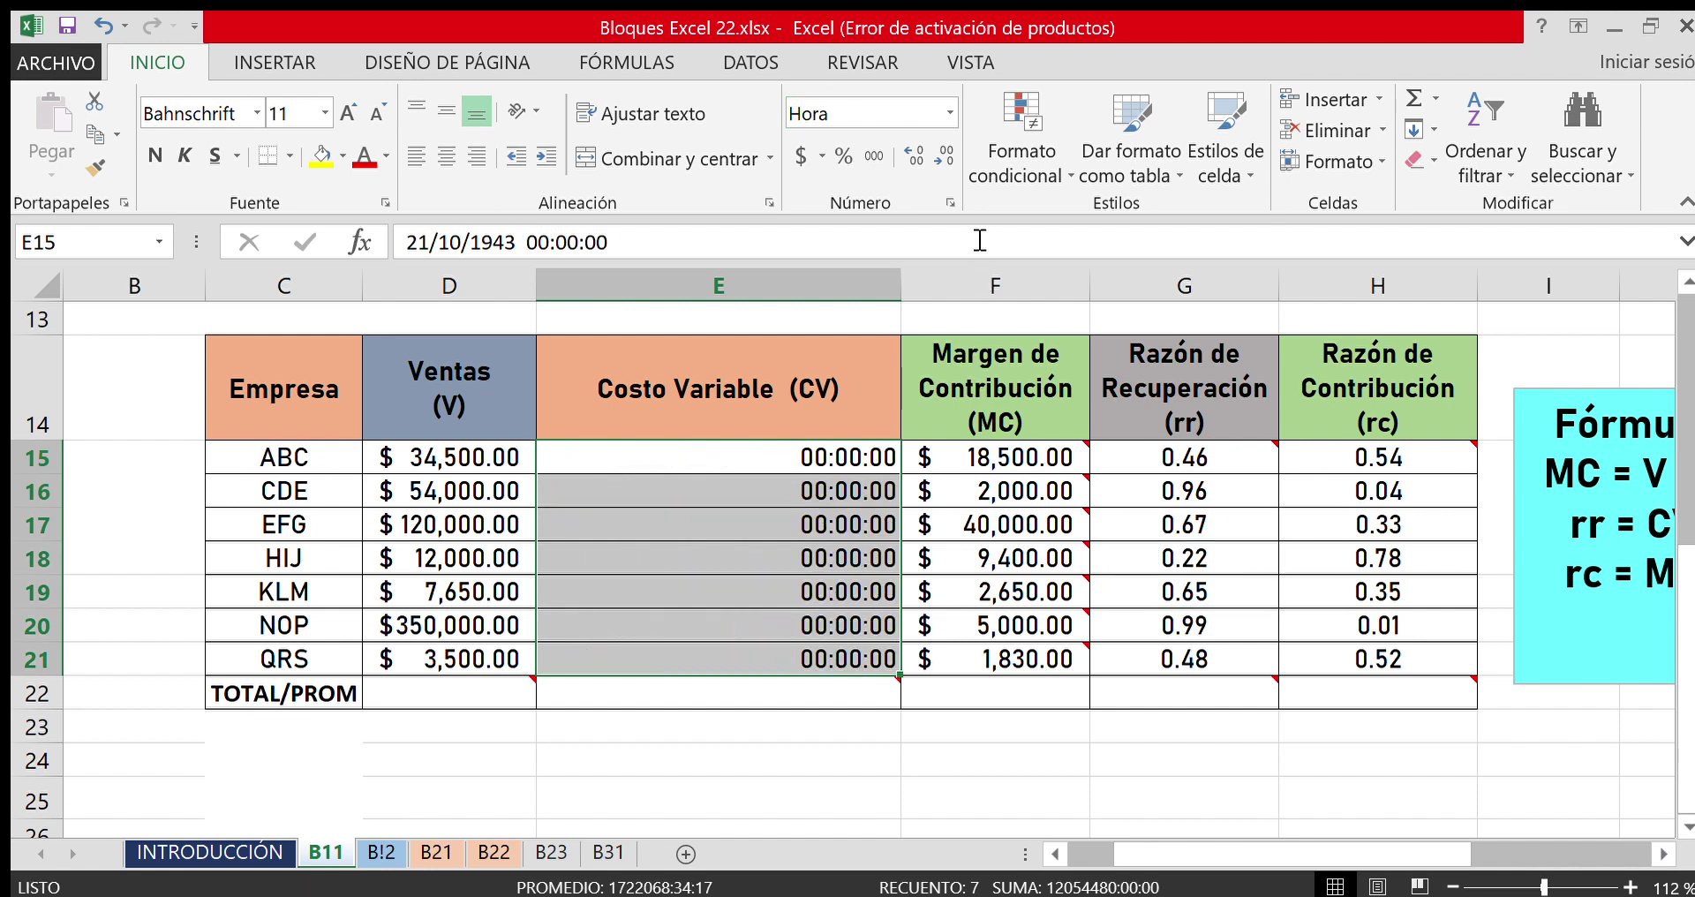
{"action": "left_click", "coordinate": [949, 114]}
{"action": "left_click", "coordinate": [1220, 748]}
{"action": "left_click", "coordinate": [946, 157]}
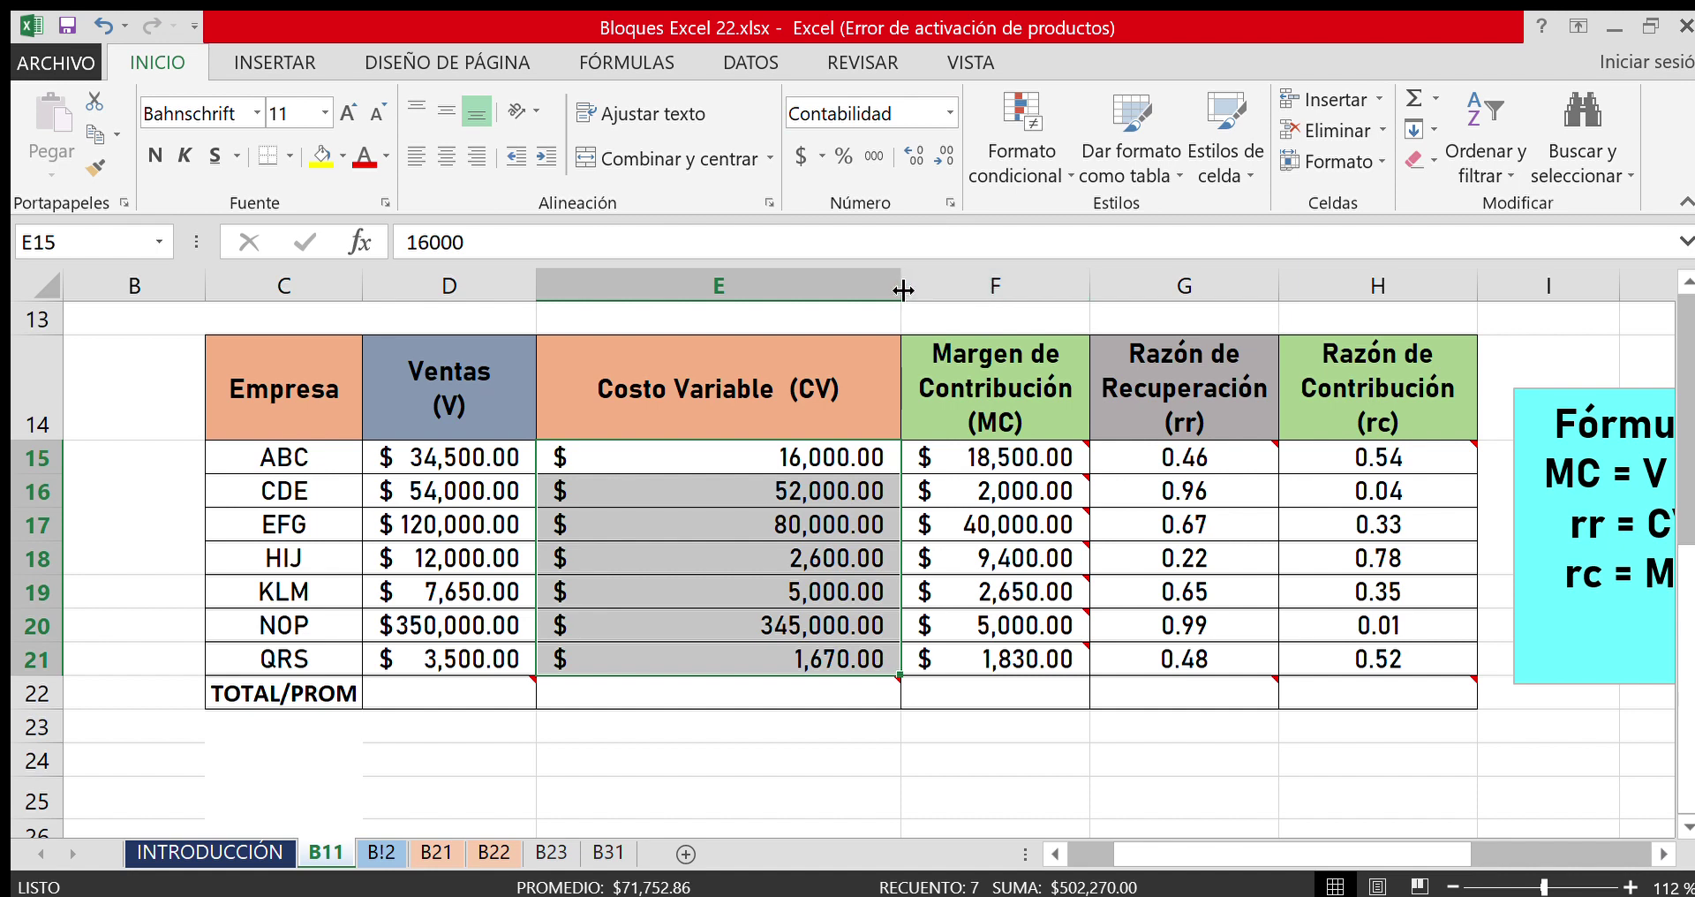
Resize column E so $80,000.00 and $345,000.00 display fully instead of hash marks.
{"action": "left_click_drag", "start_coordinate": [903, 290], "coordinate": [795, 302]}
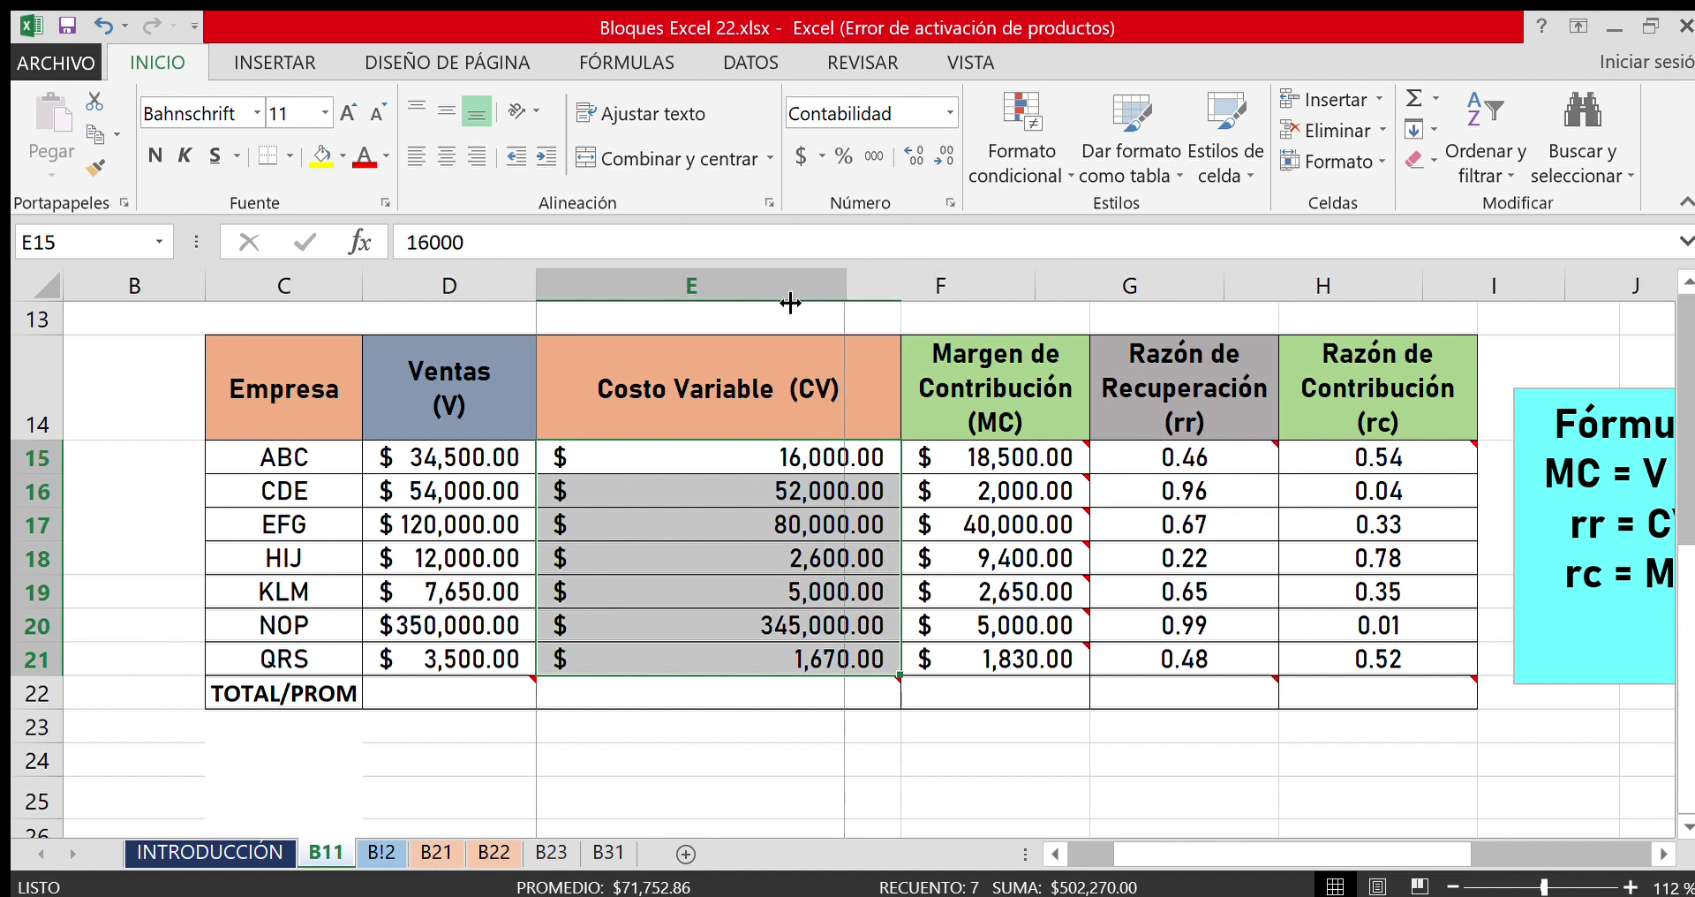
{"action": "left_click_drag", "start_coordinate": [795, 302], "coordinate": [694, 314]}
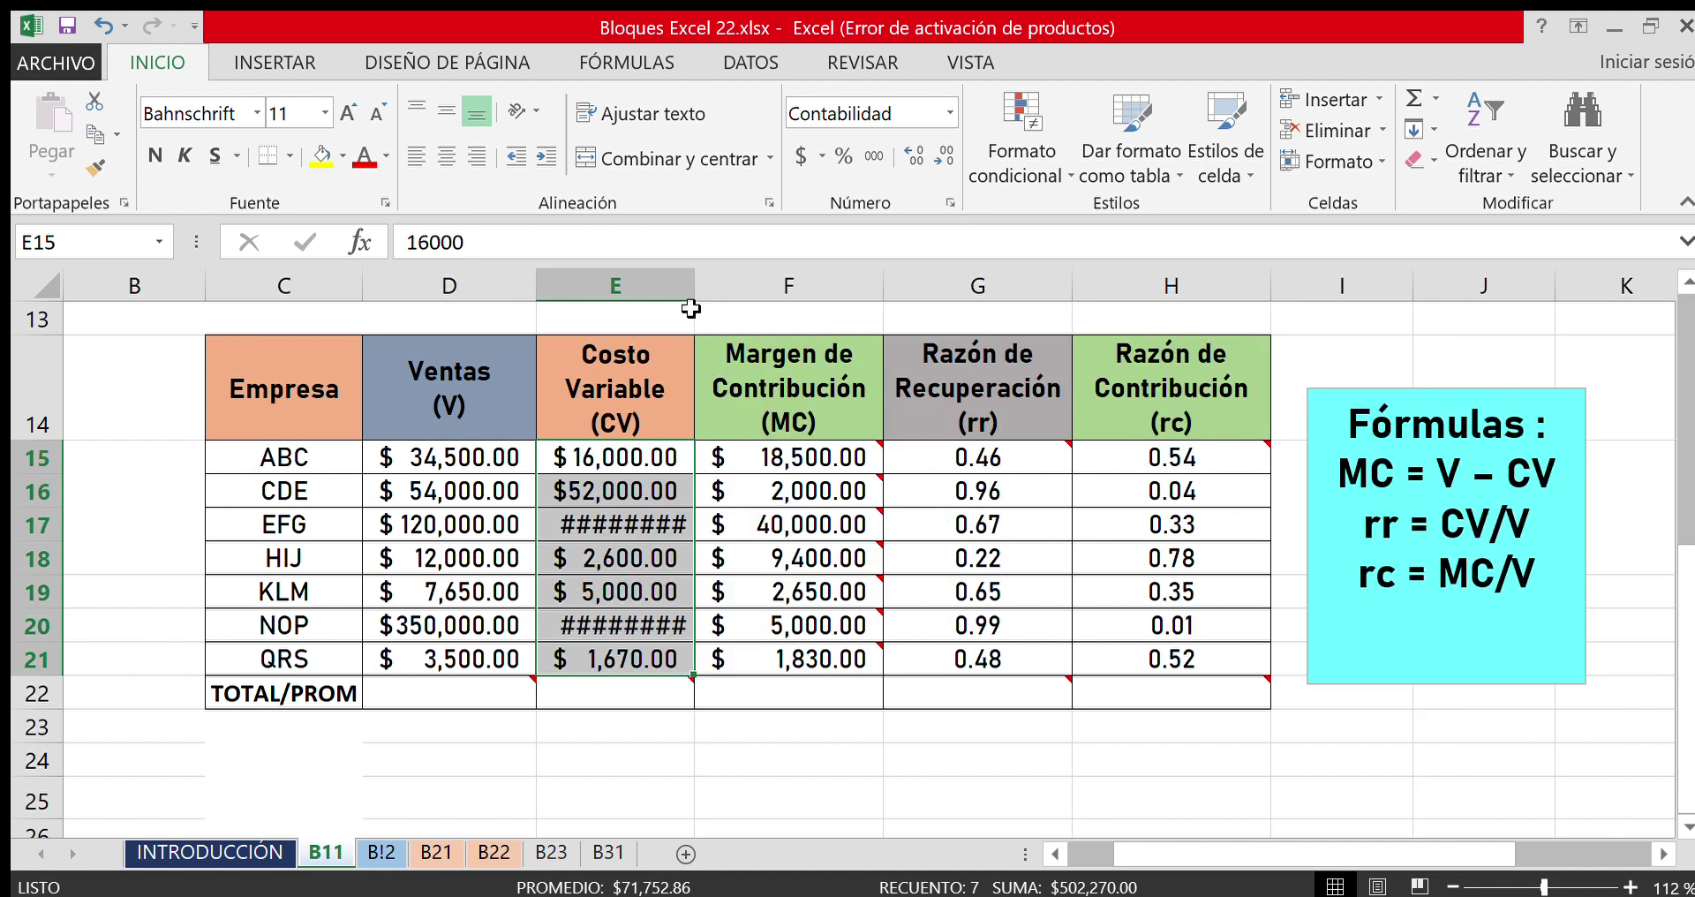
{"action": "left_click", "coordinate": [633, 531]}
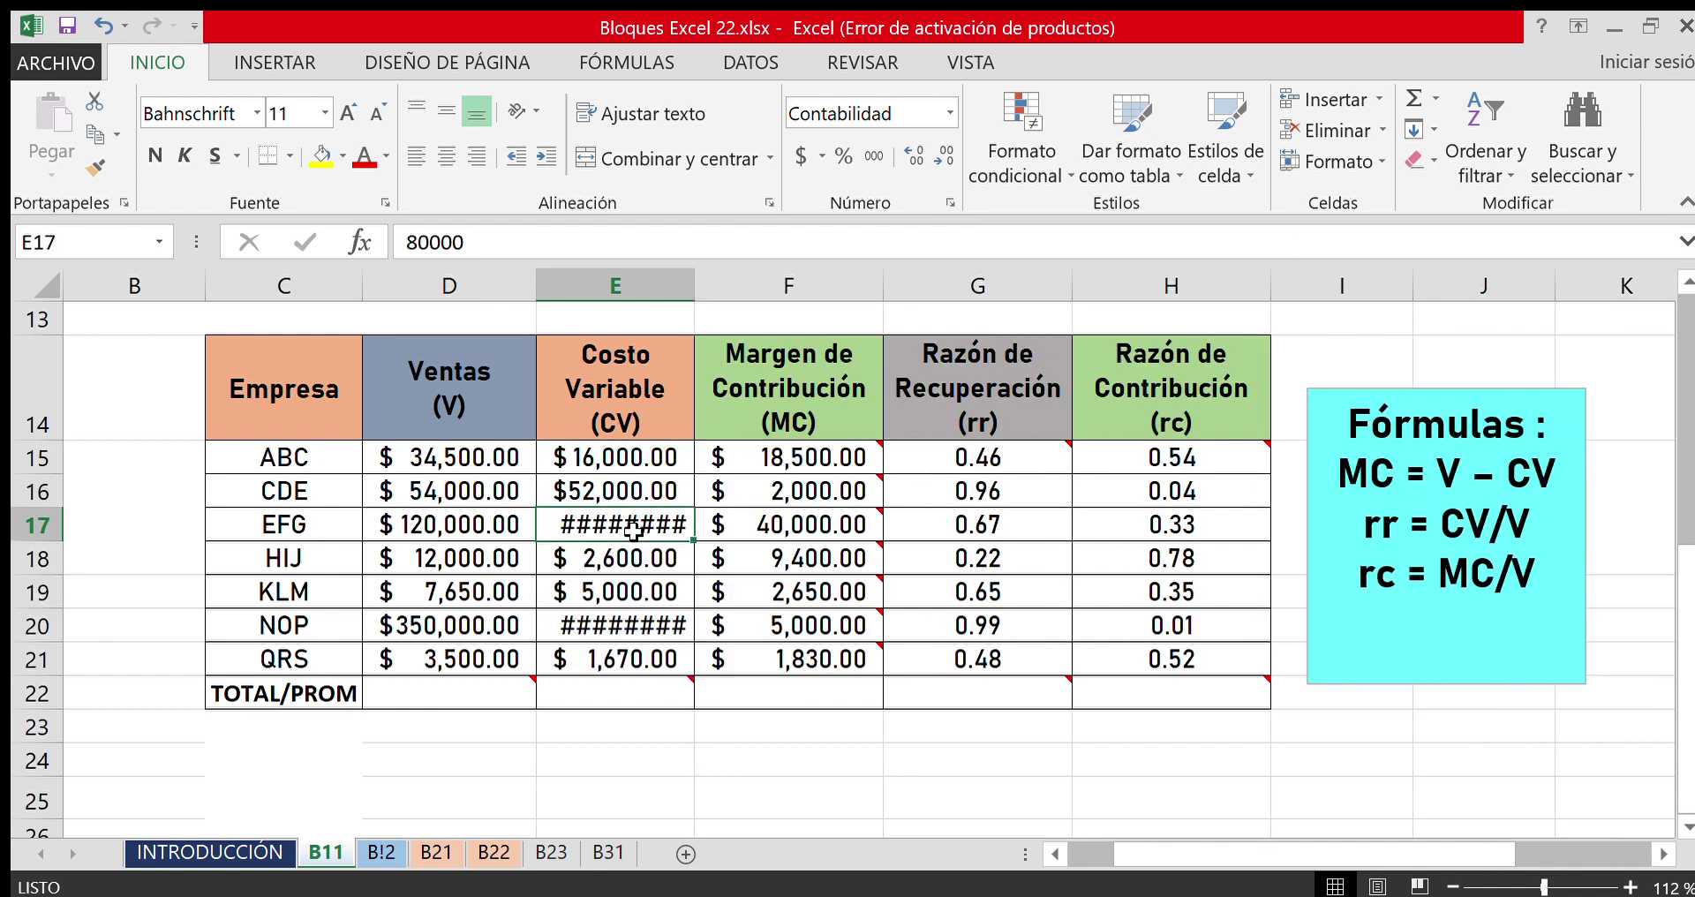
{"action": "left_click", "coordinate": [588, 624]}
{"action": "left_click", "coordinate": [621, 530]}
{"action": "left_click_drag", "start_coordinate": [687, 298], "coordinate": [714, 298]}
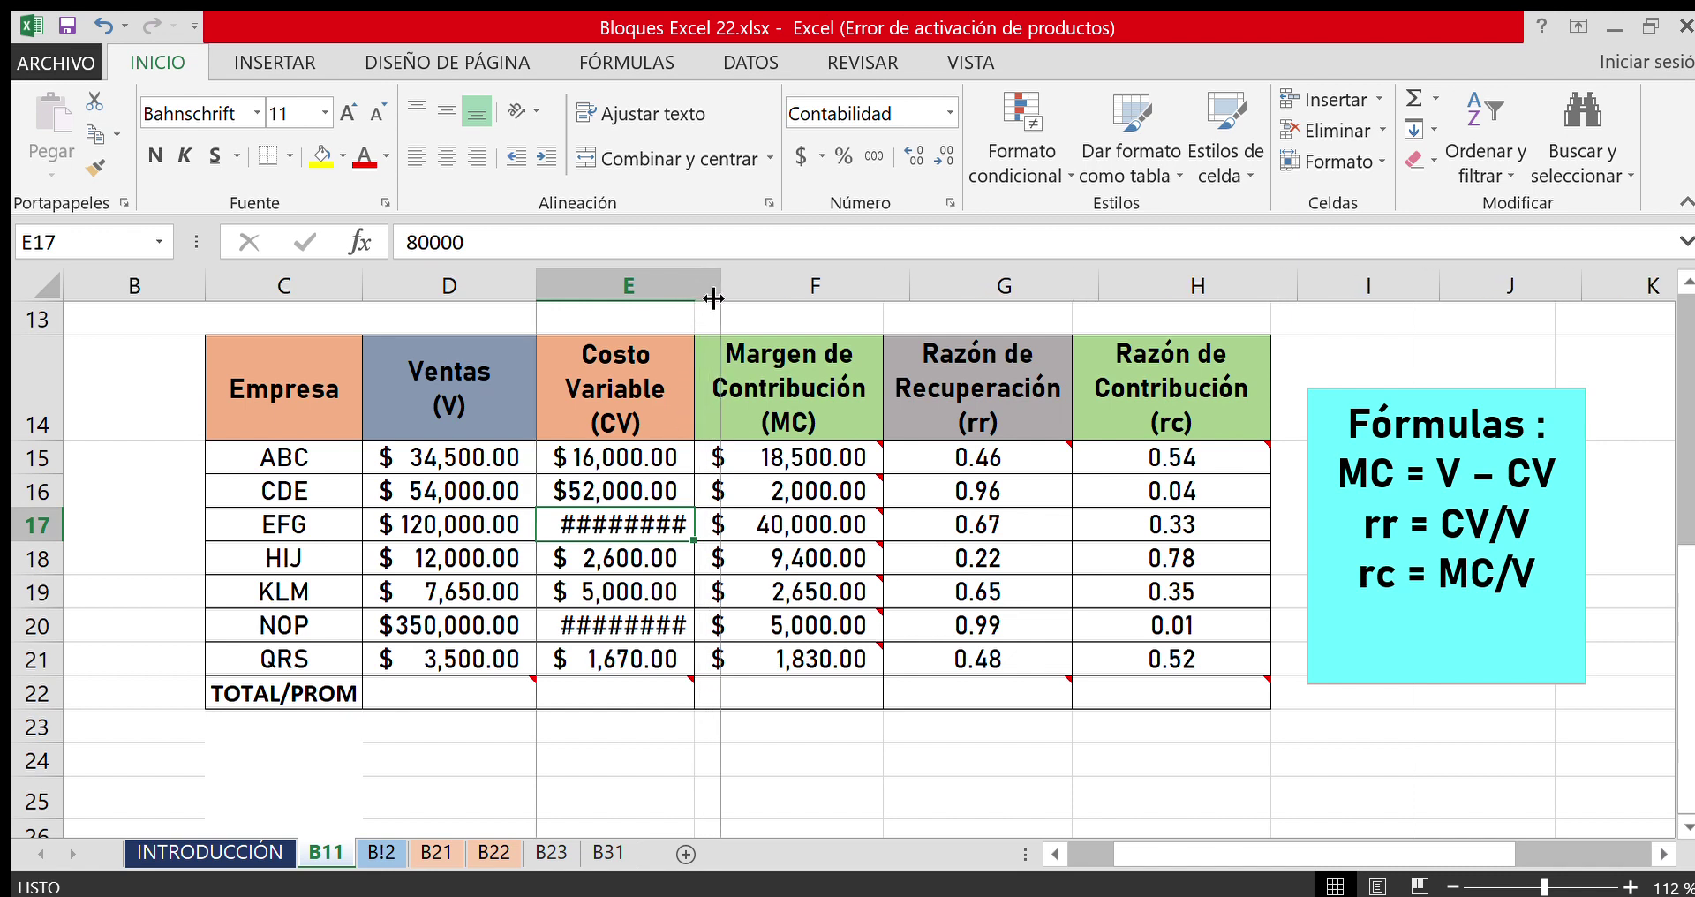
{"action": "left_click", "coordinate": [961, 732]}
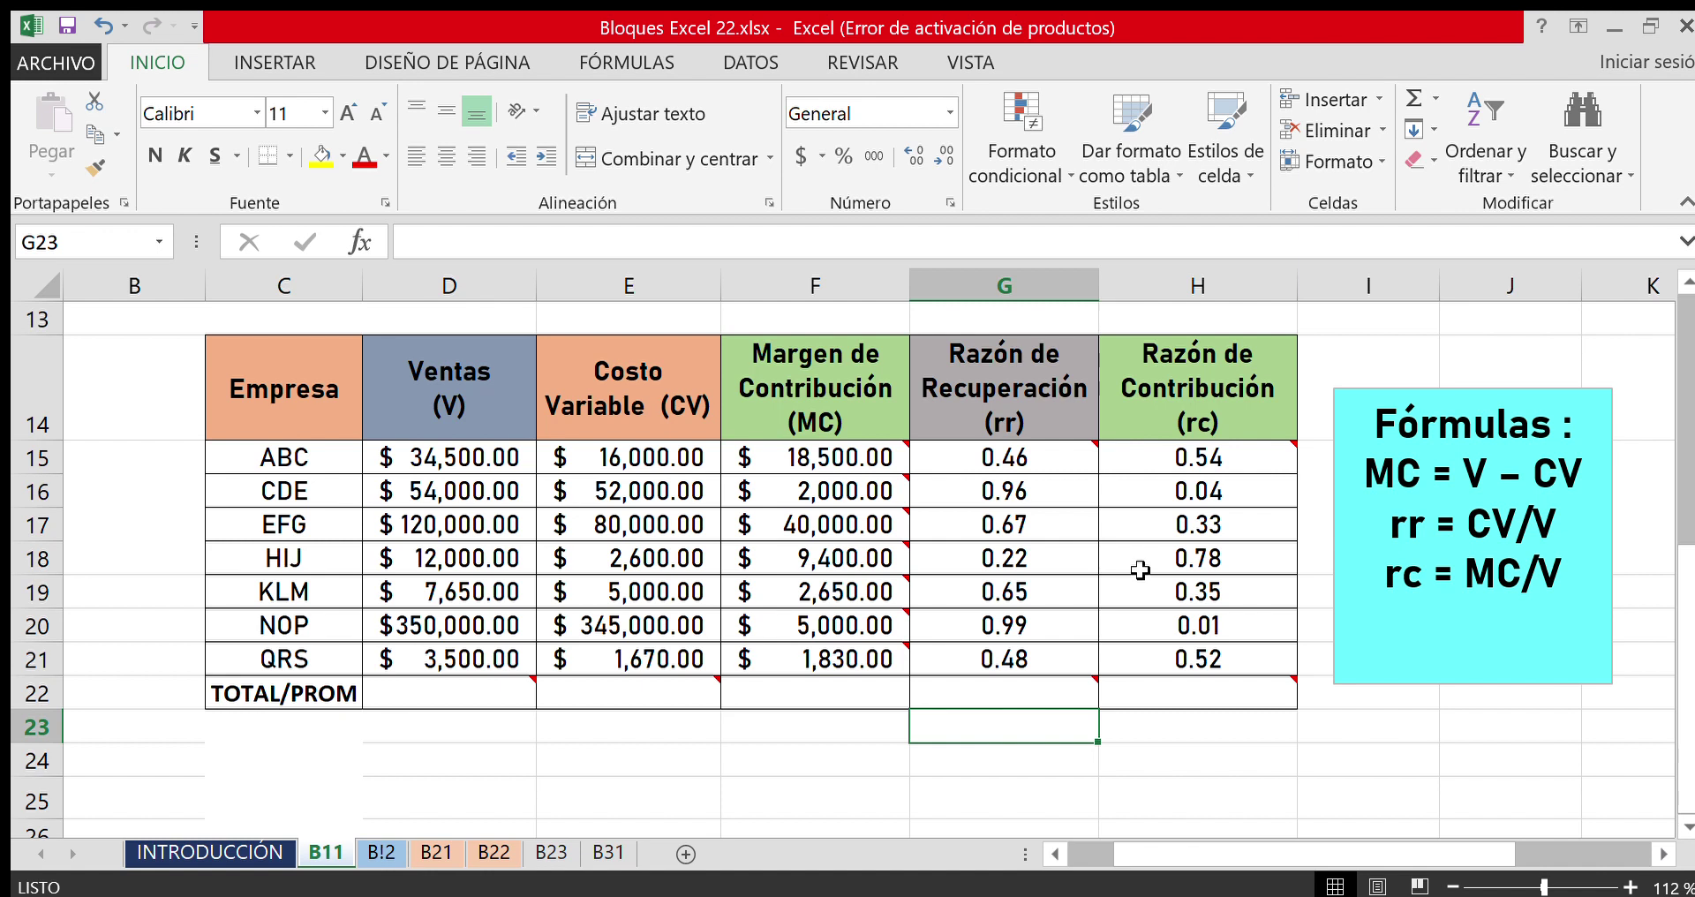
{"action": "left_click_drag", "start_coordinate": [1077, 467], "coordinate": [1077, 663]}
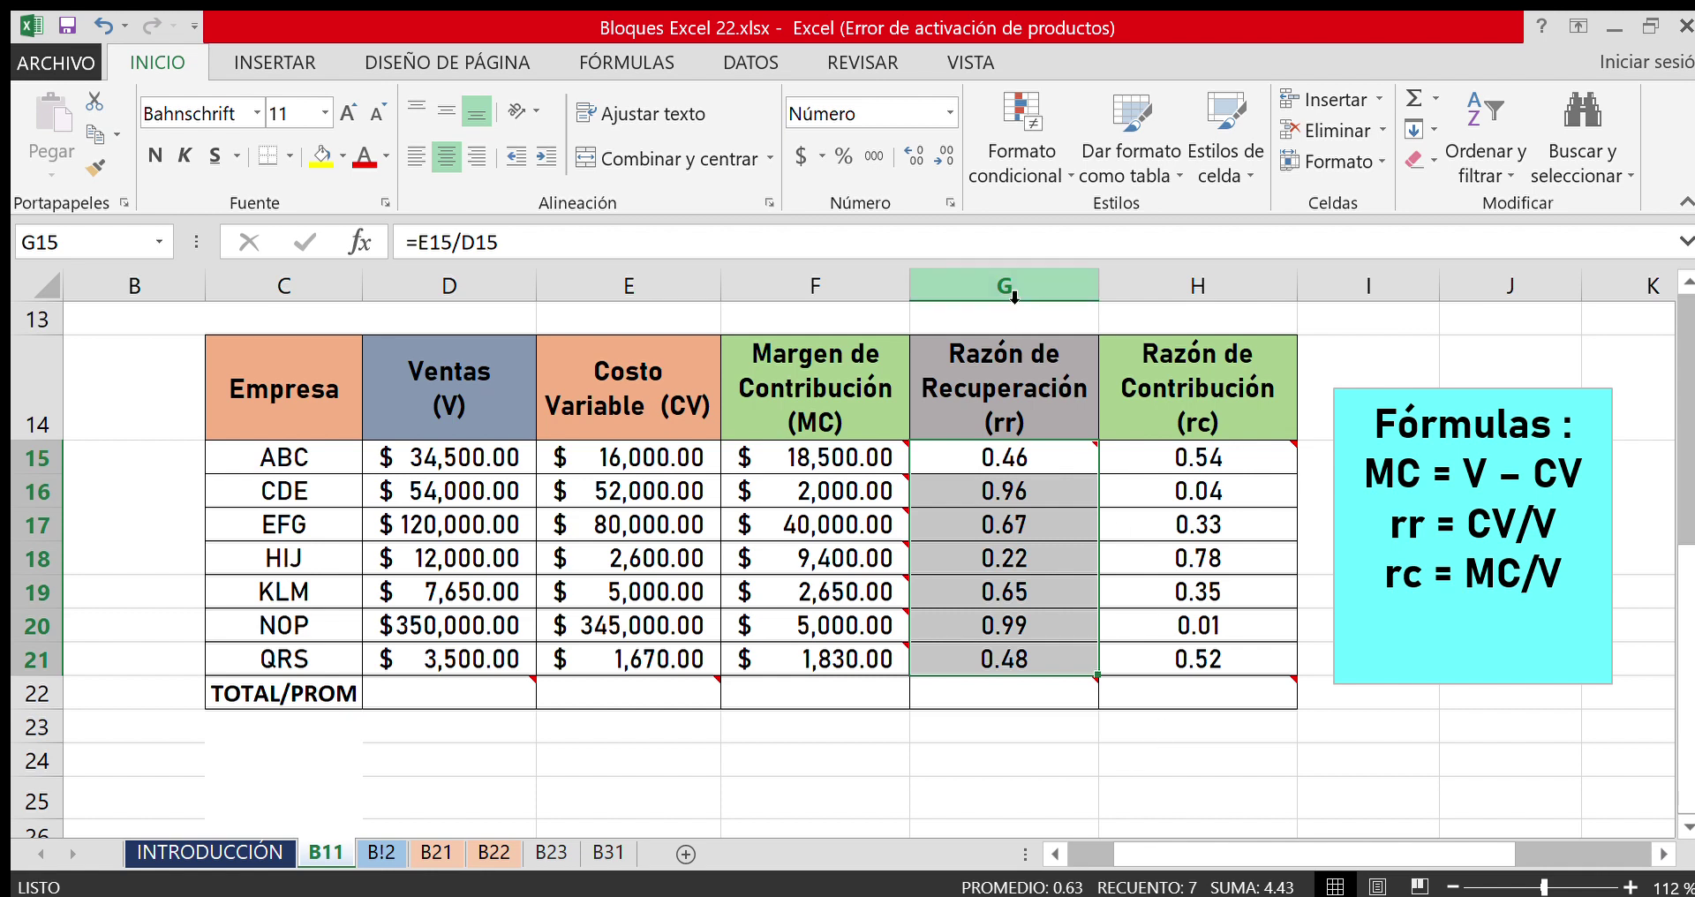
{"action": "left_click", "coordinate": [951, 113]}
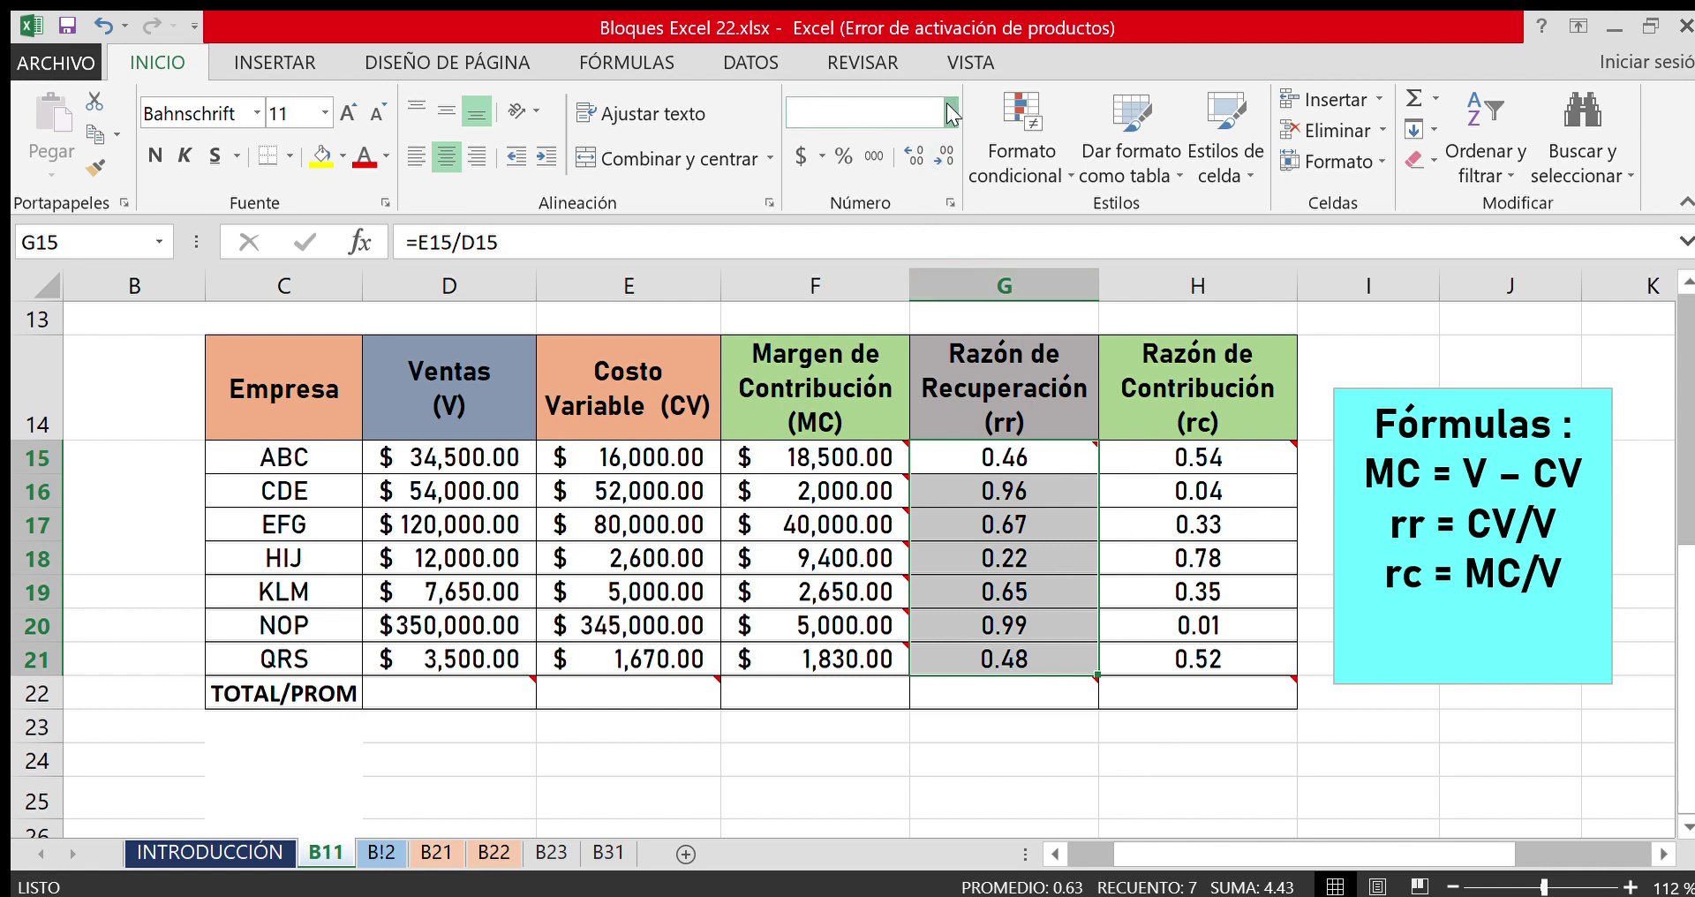
{"action": "left_click", "coordinate": [1237, 305]}
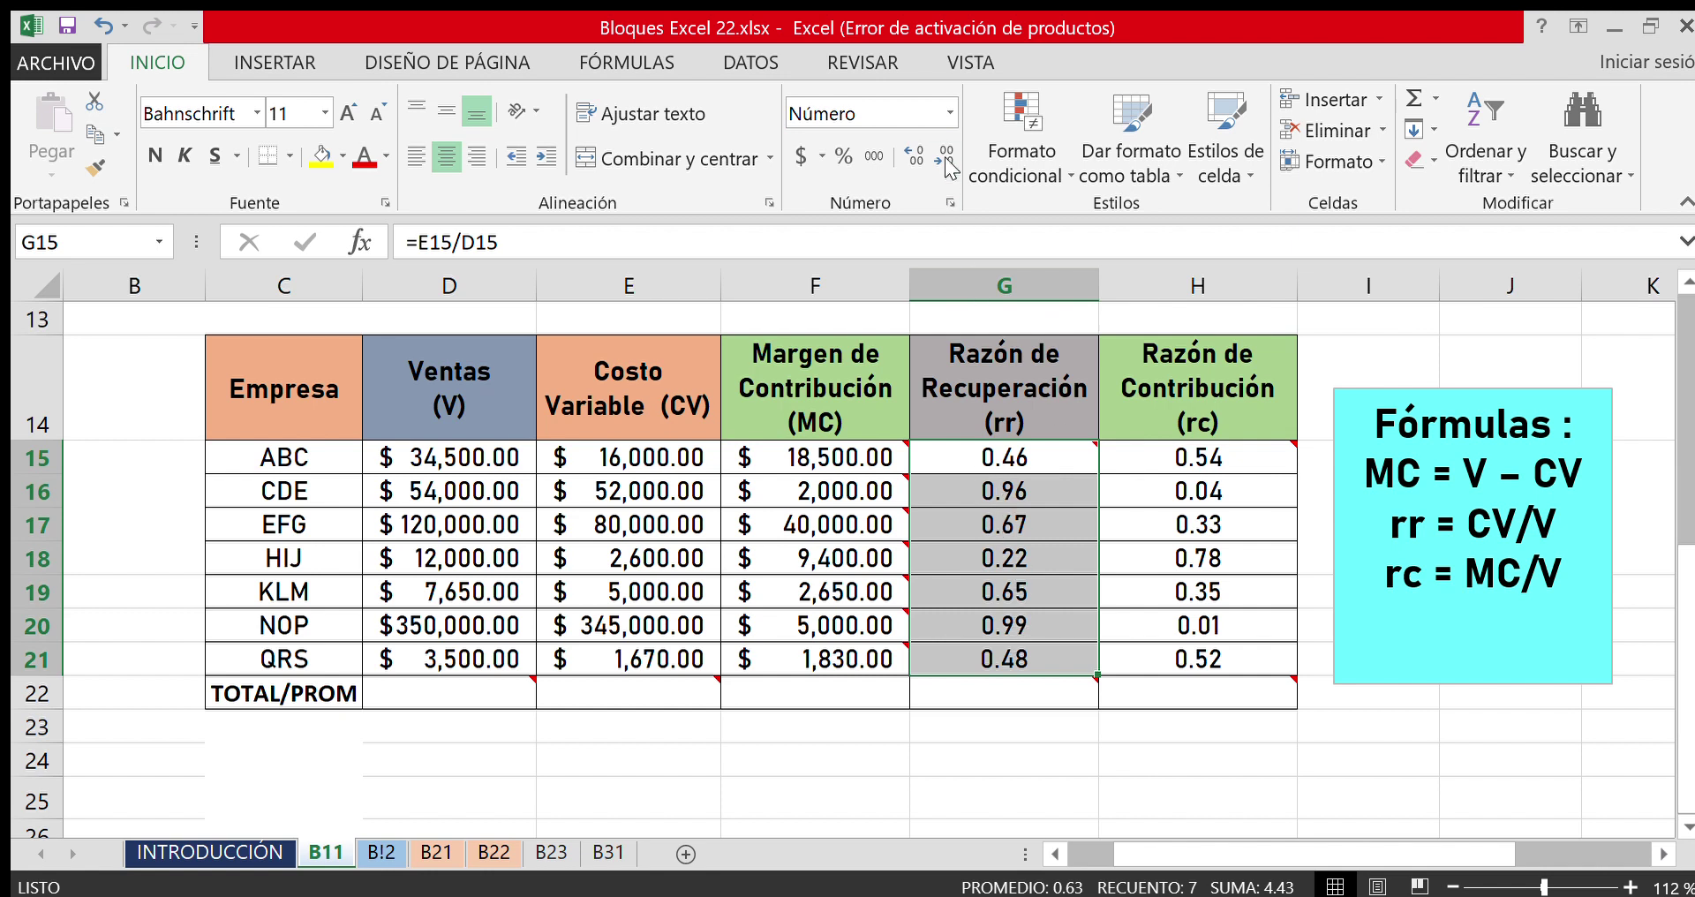
{"action": "left_click", "coordinate": [949, 115]}
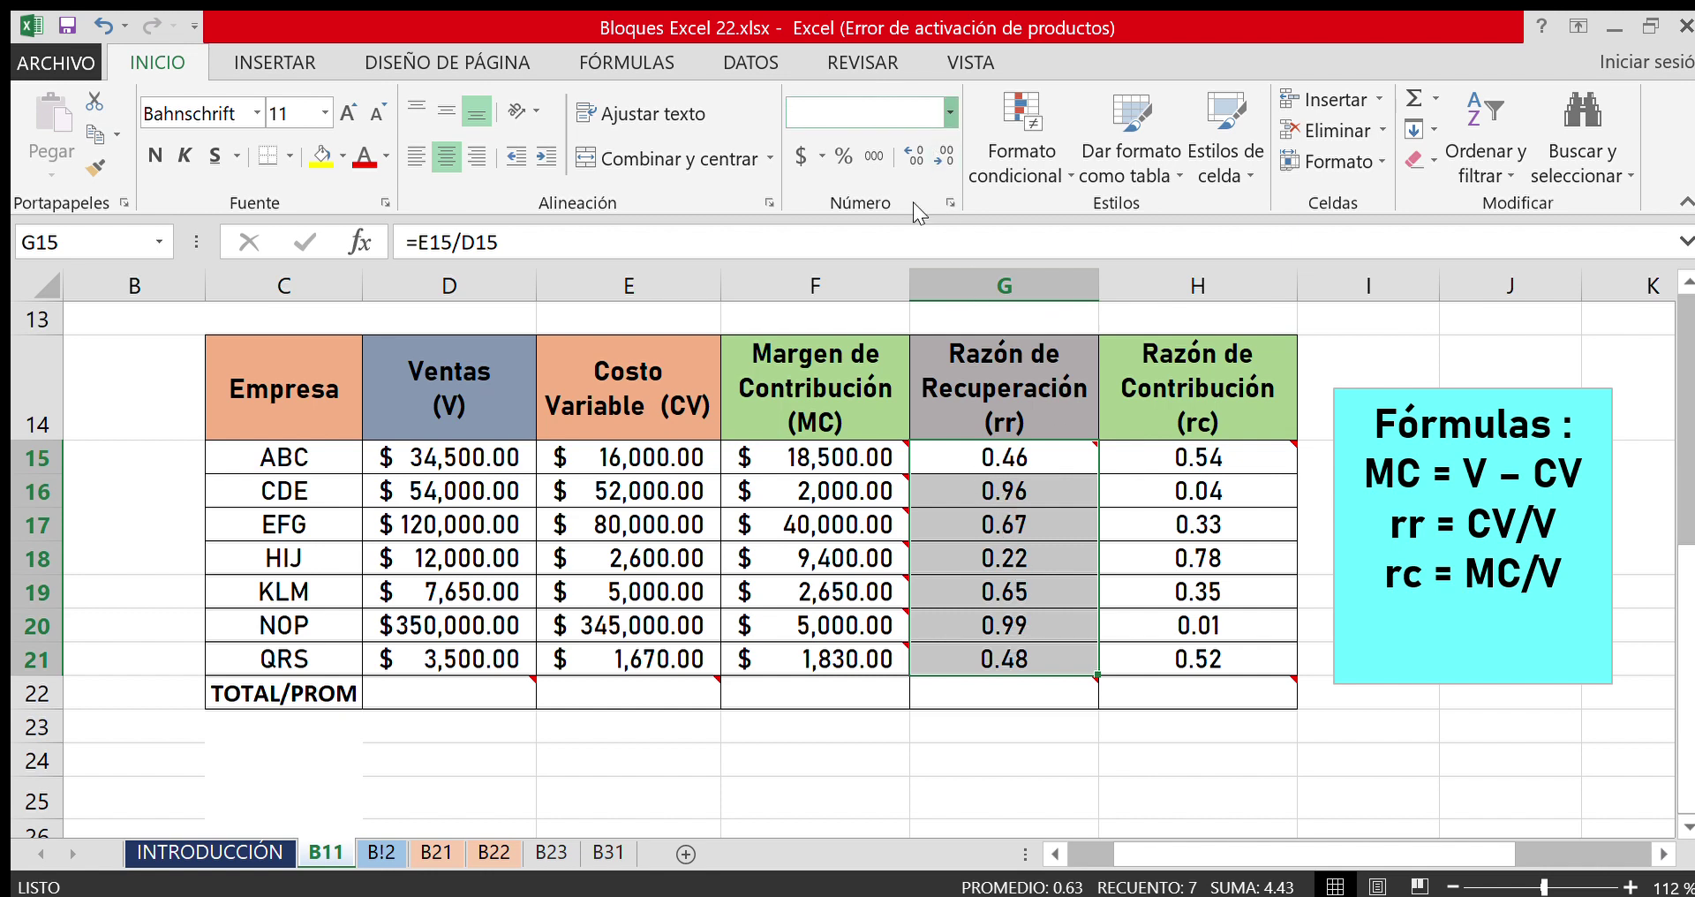
{"action": "left_click", "coordinate": [843, 596]}
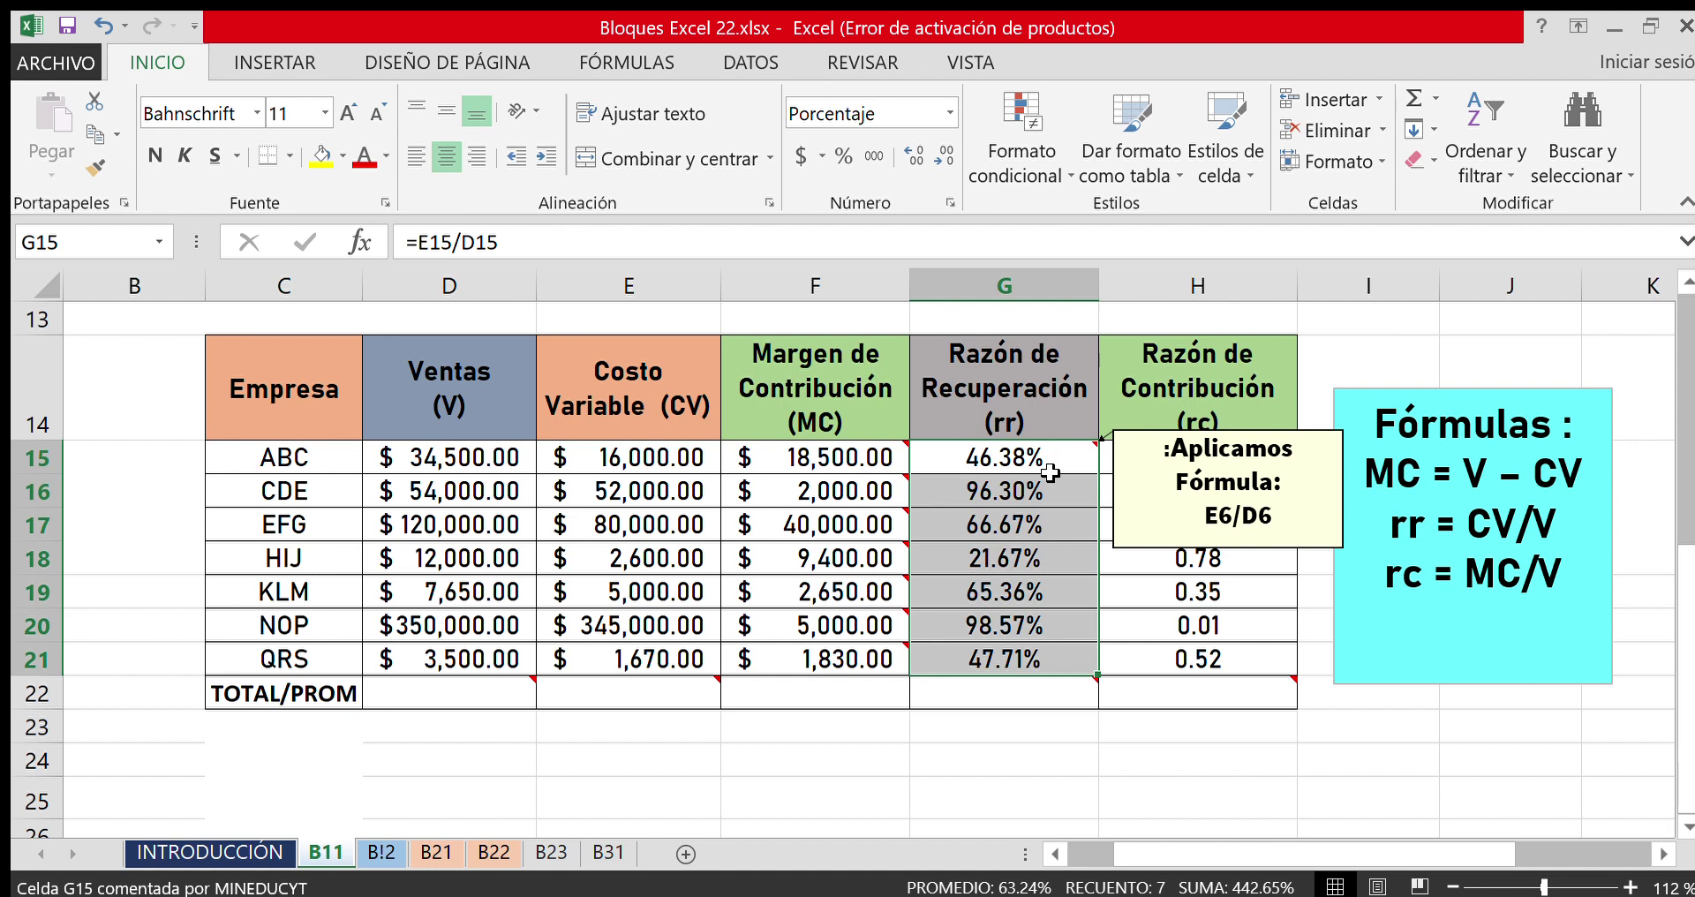
{"action": "left_click", "coordinate": [949, 113]}
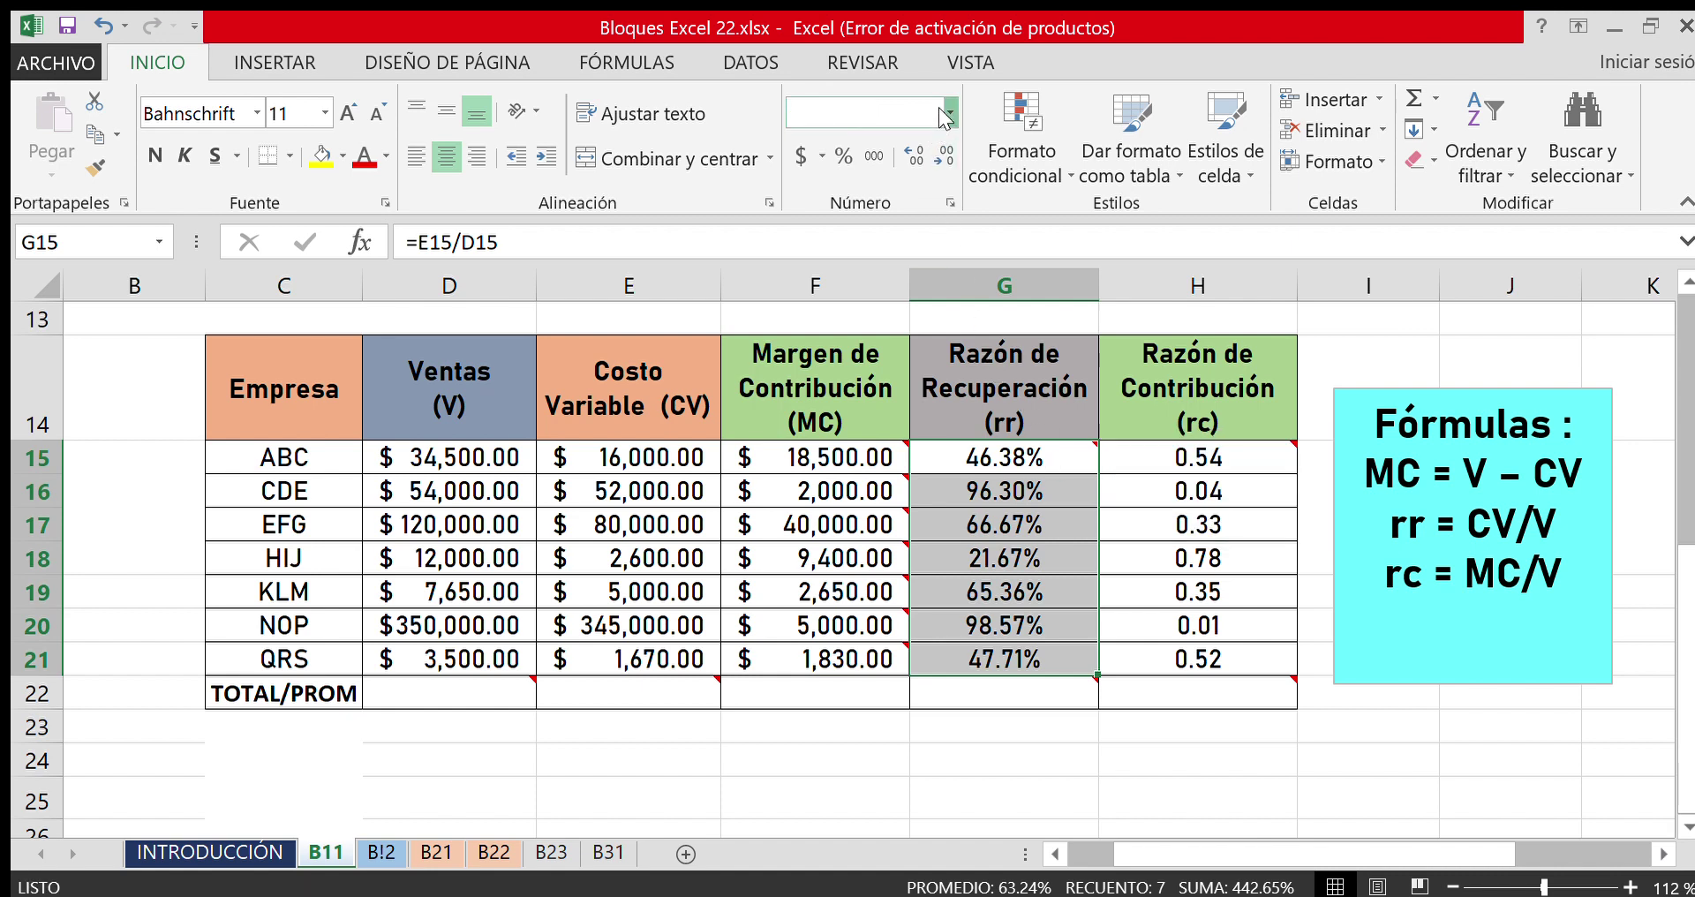
{"action": "left_click", "coordinate": [893, 658]}
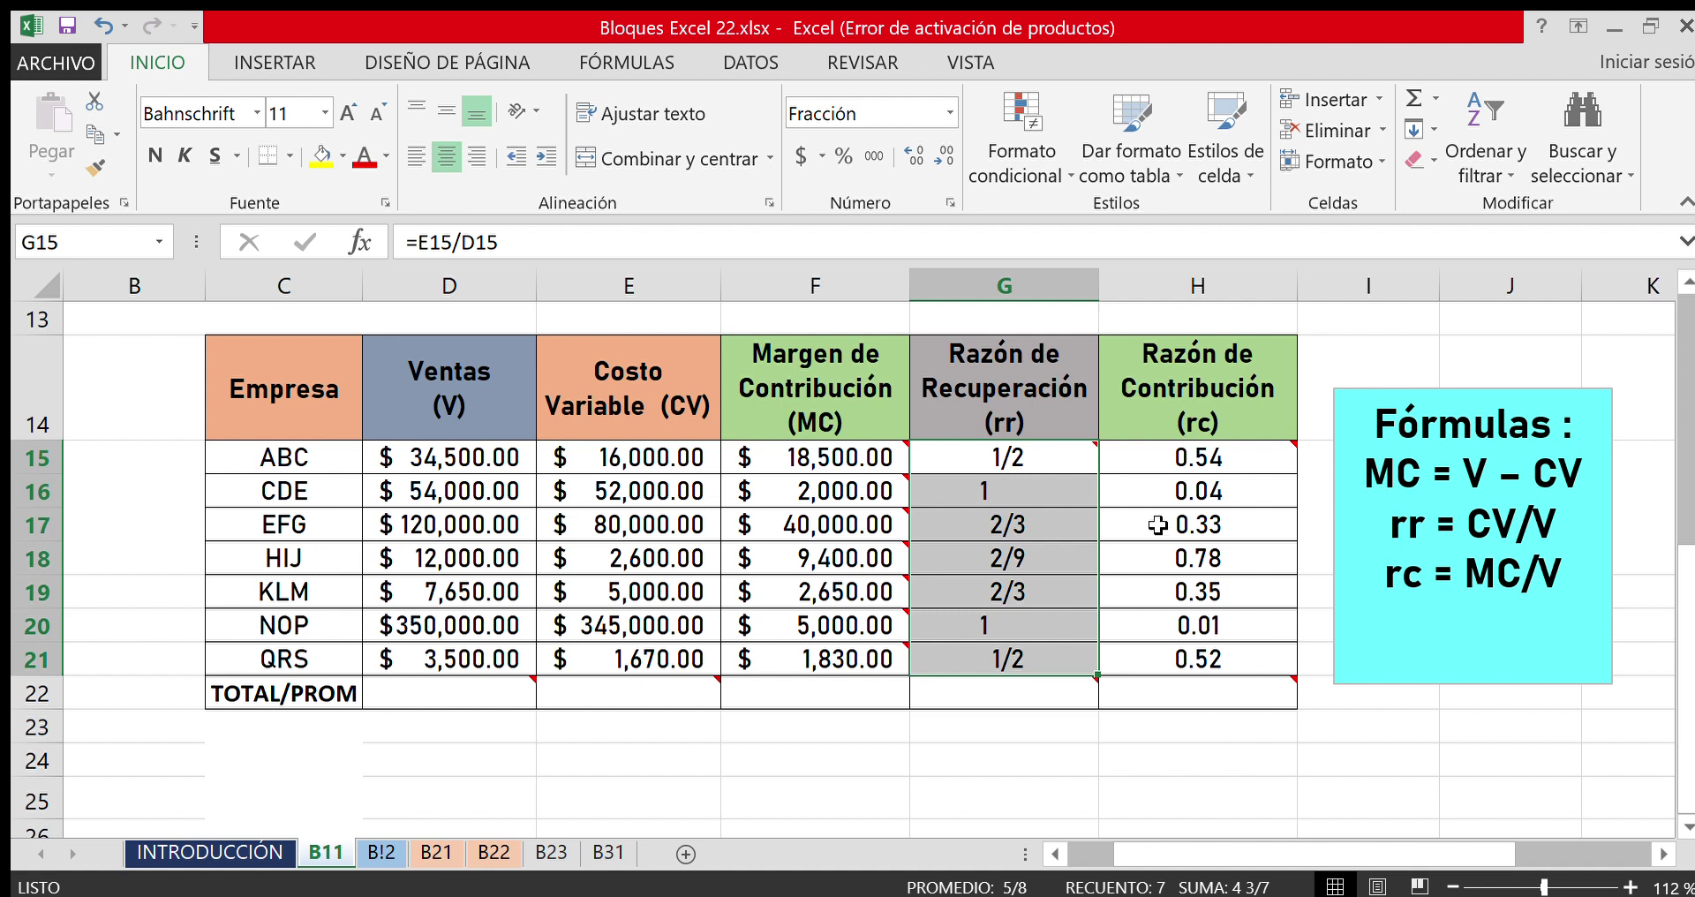
{"action": "left_click", "coordinate": [950, 114]}
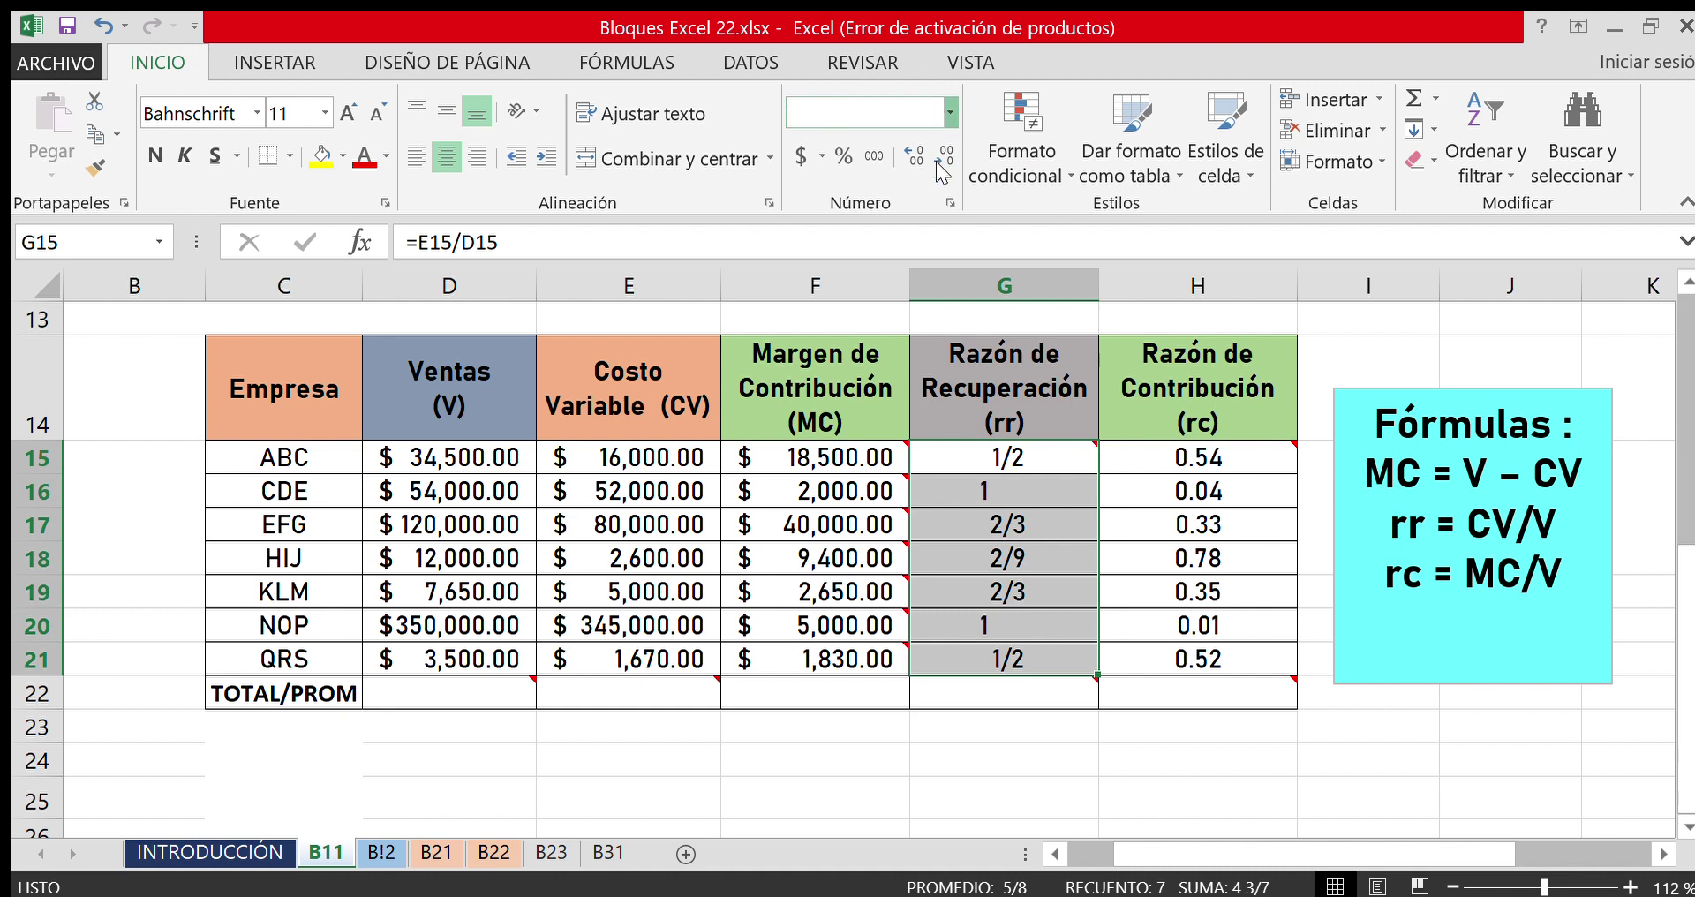
{"action": "left_click", "coordinate": [929, 209]}
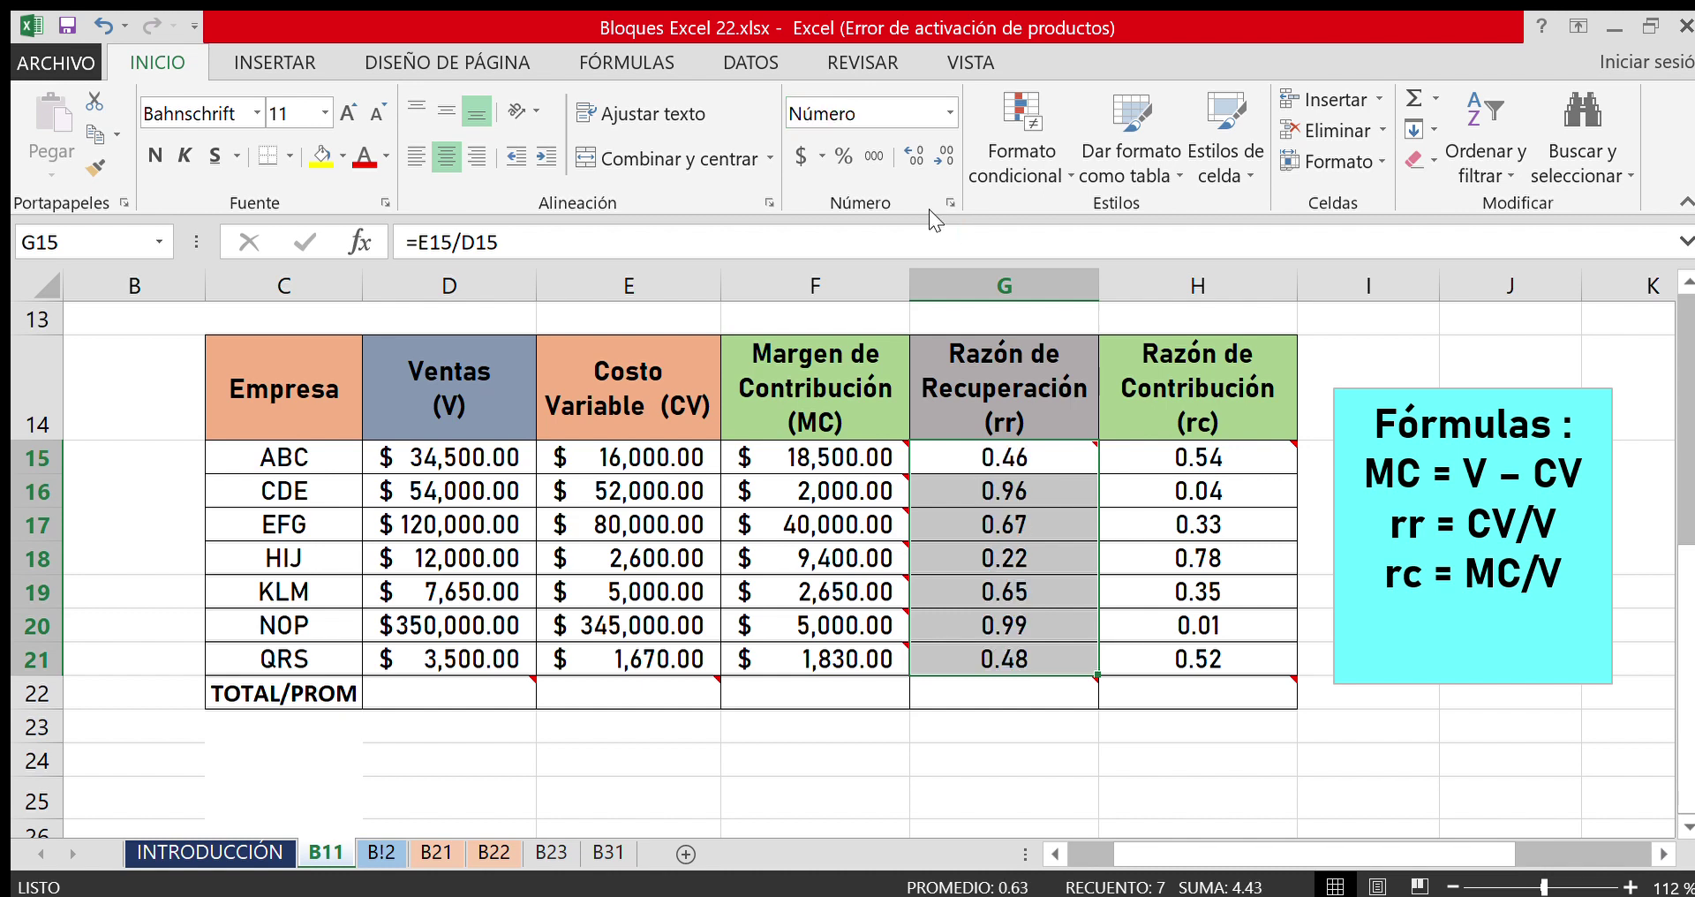
{"action": "left_click", "coordinate": [1222, 768]}
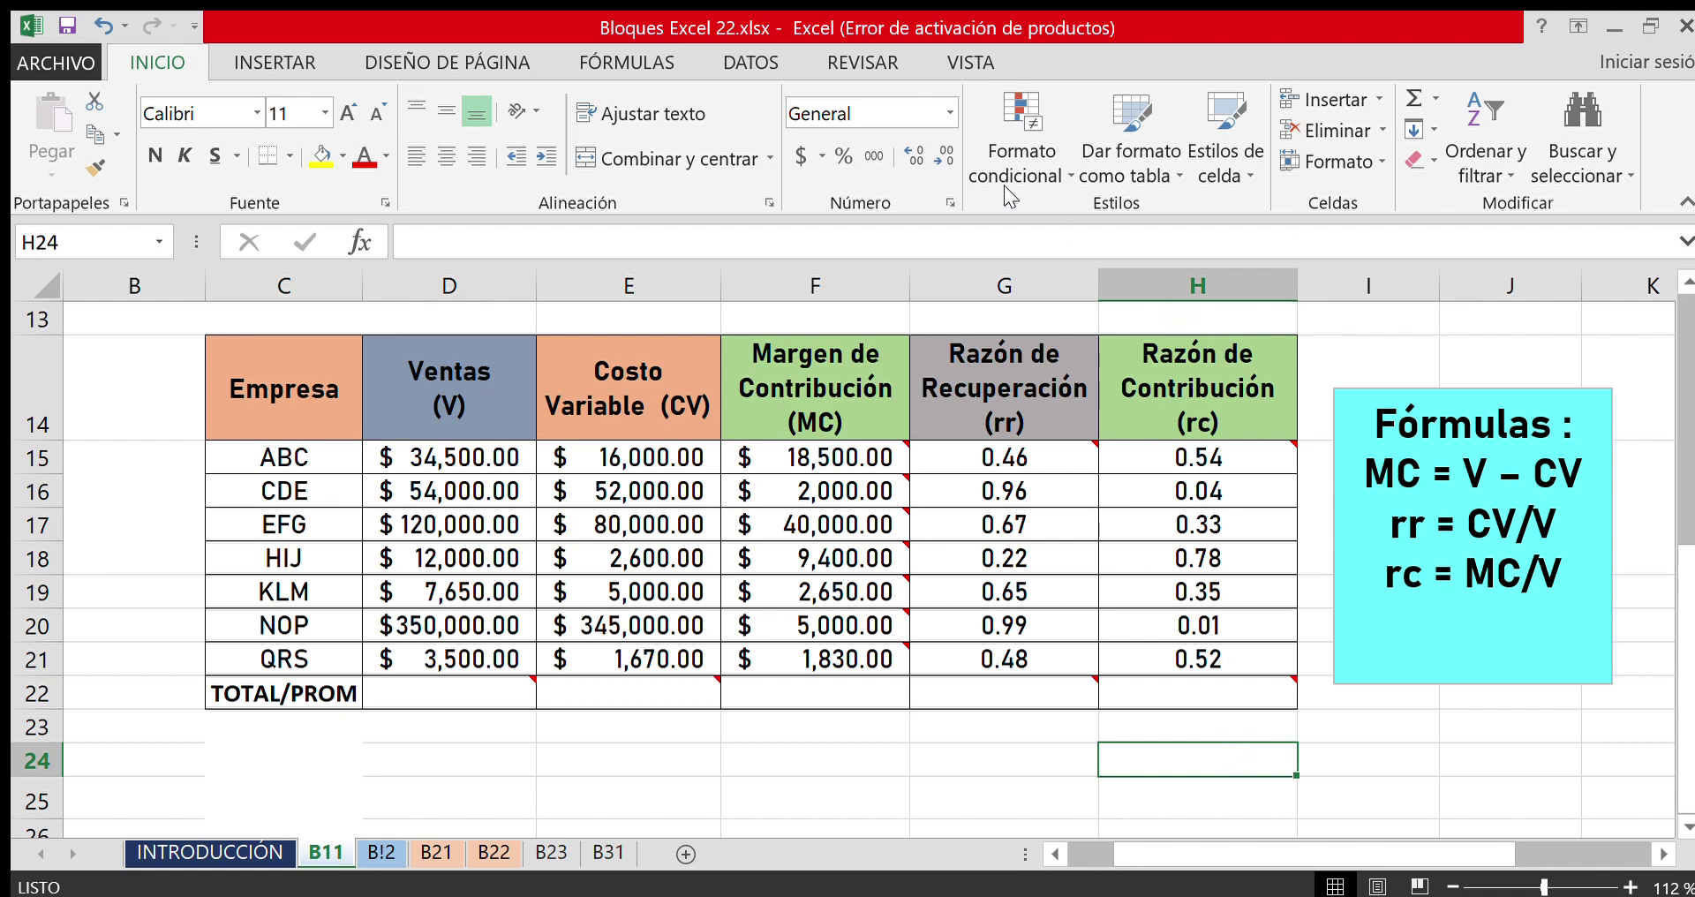
Switch to the VISTA ribbon tab and select an empty cell above the formula area.
{"action": "left_click", "coordinate": [971, 63]}
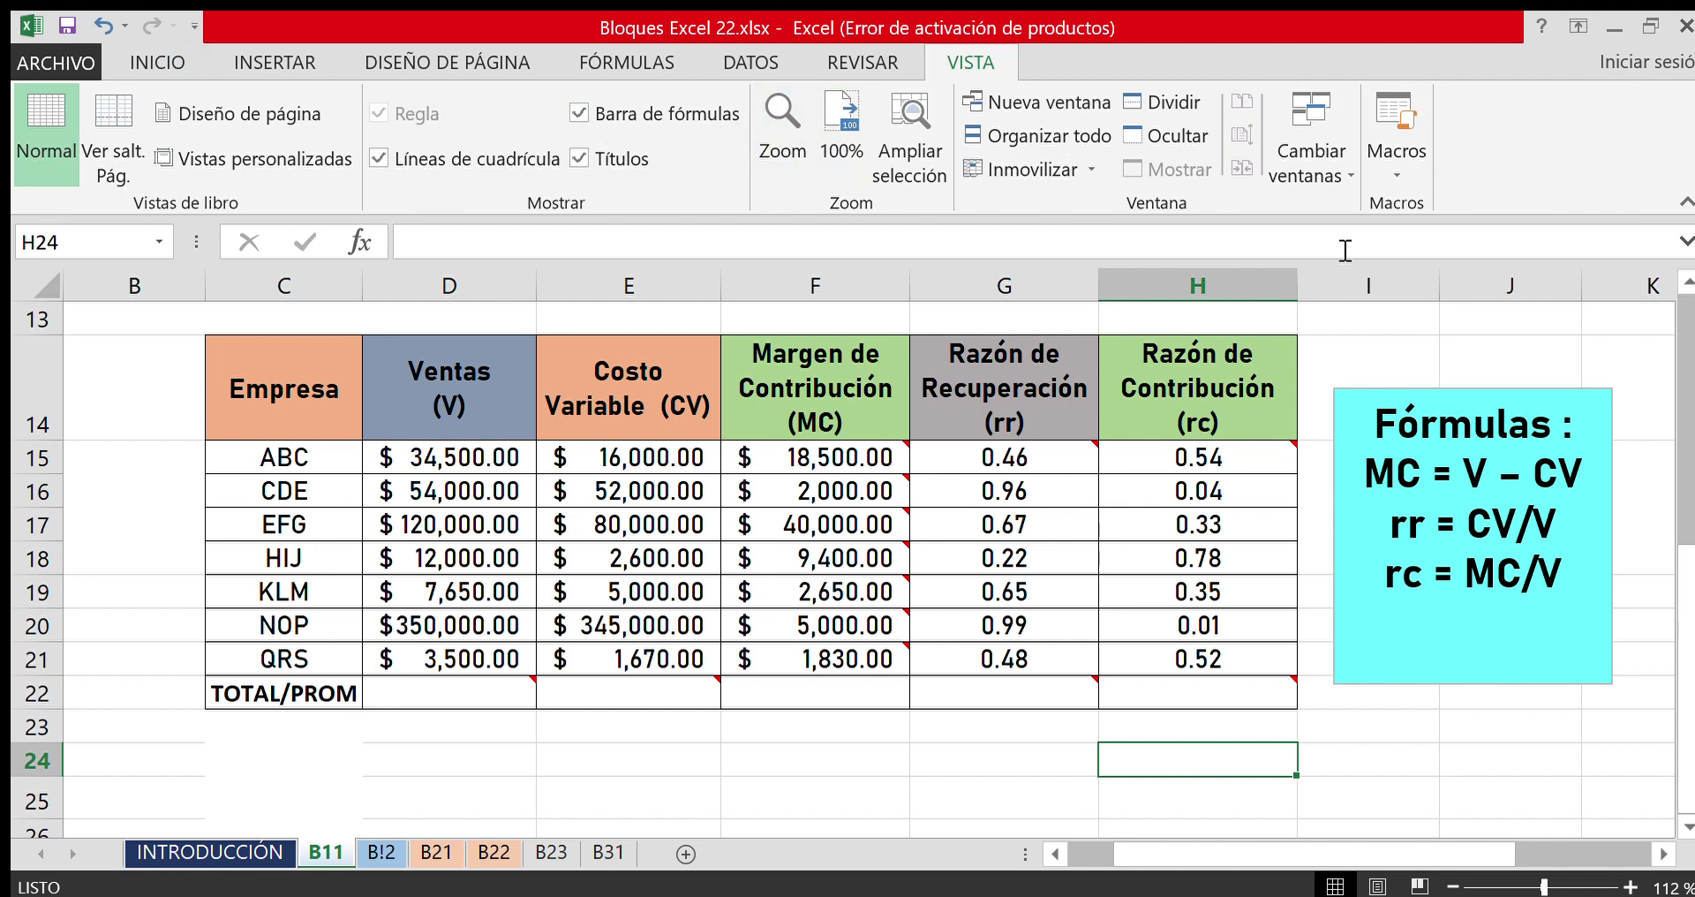
{"action": "left_click", "coordinate": [1340, 316]}
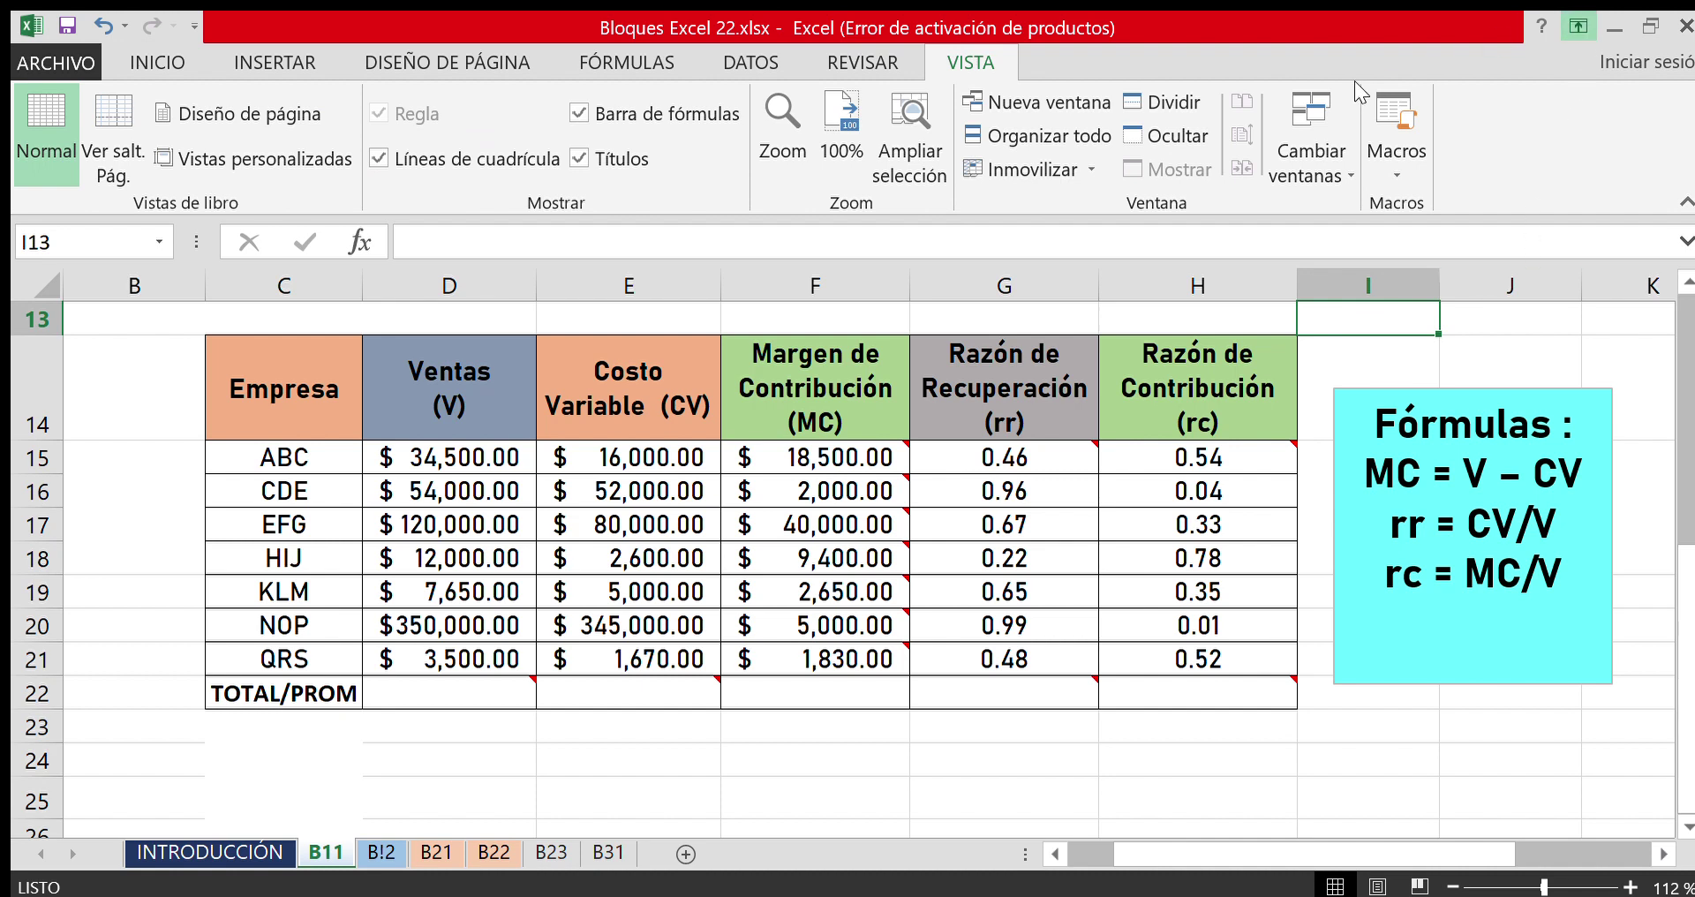
Auto-hide the ribbon with Ctrl+Shift+F1 and go over the Ventas through Razón de Contribución headers.
{"action": "key", "text": "ctrl+shift+F1"}
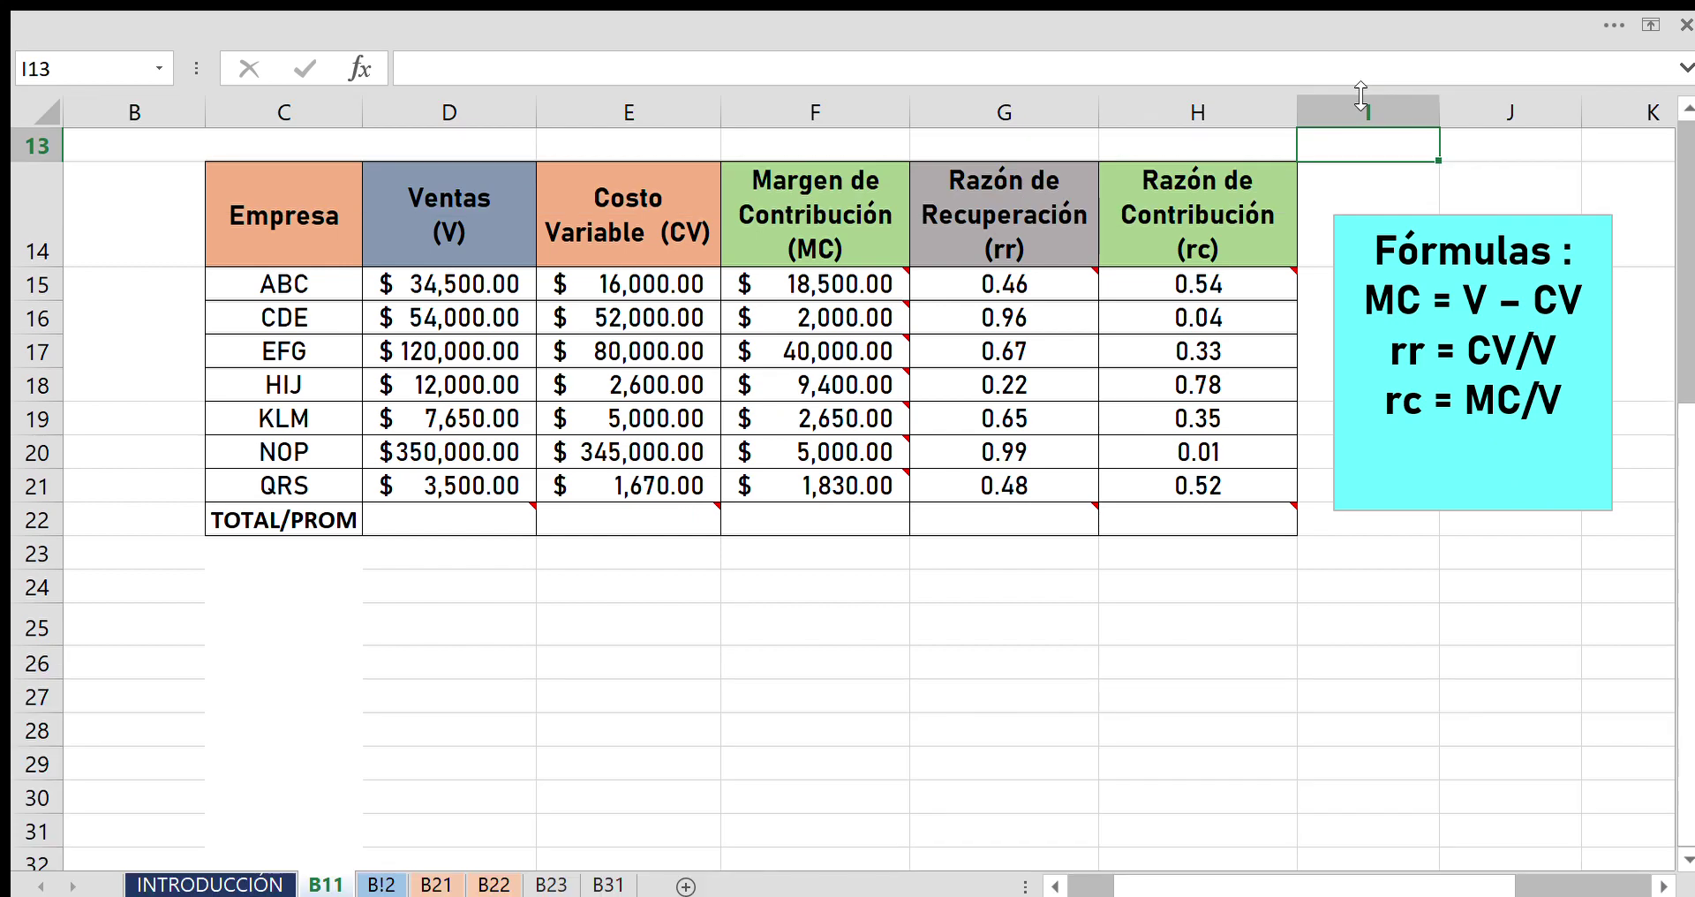
{"action": "left_click", "coordinate": [1277, 666]}
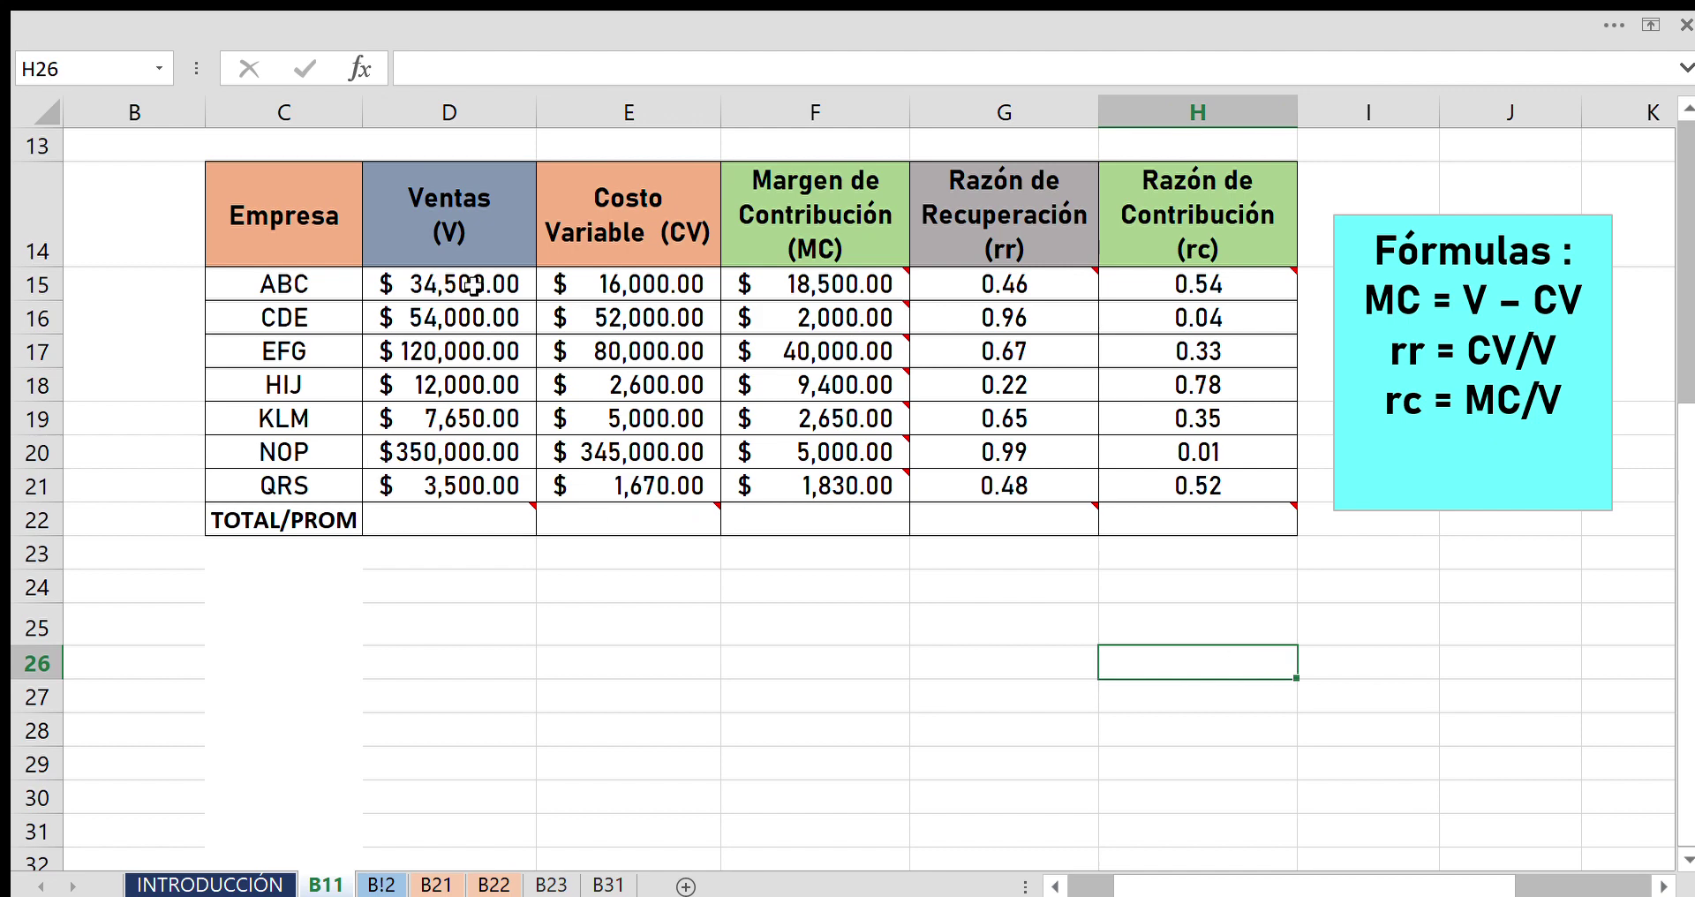
{"action": "left_click", "coordinate": [474, 243]}
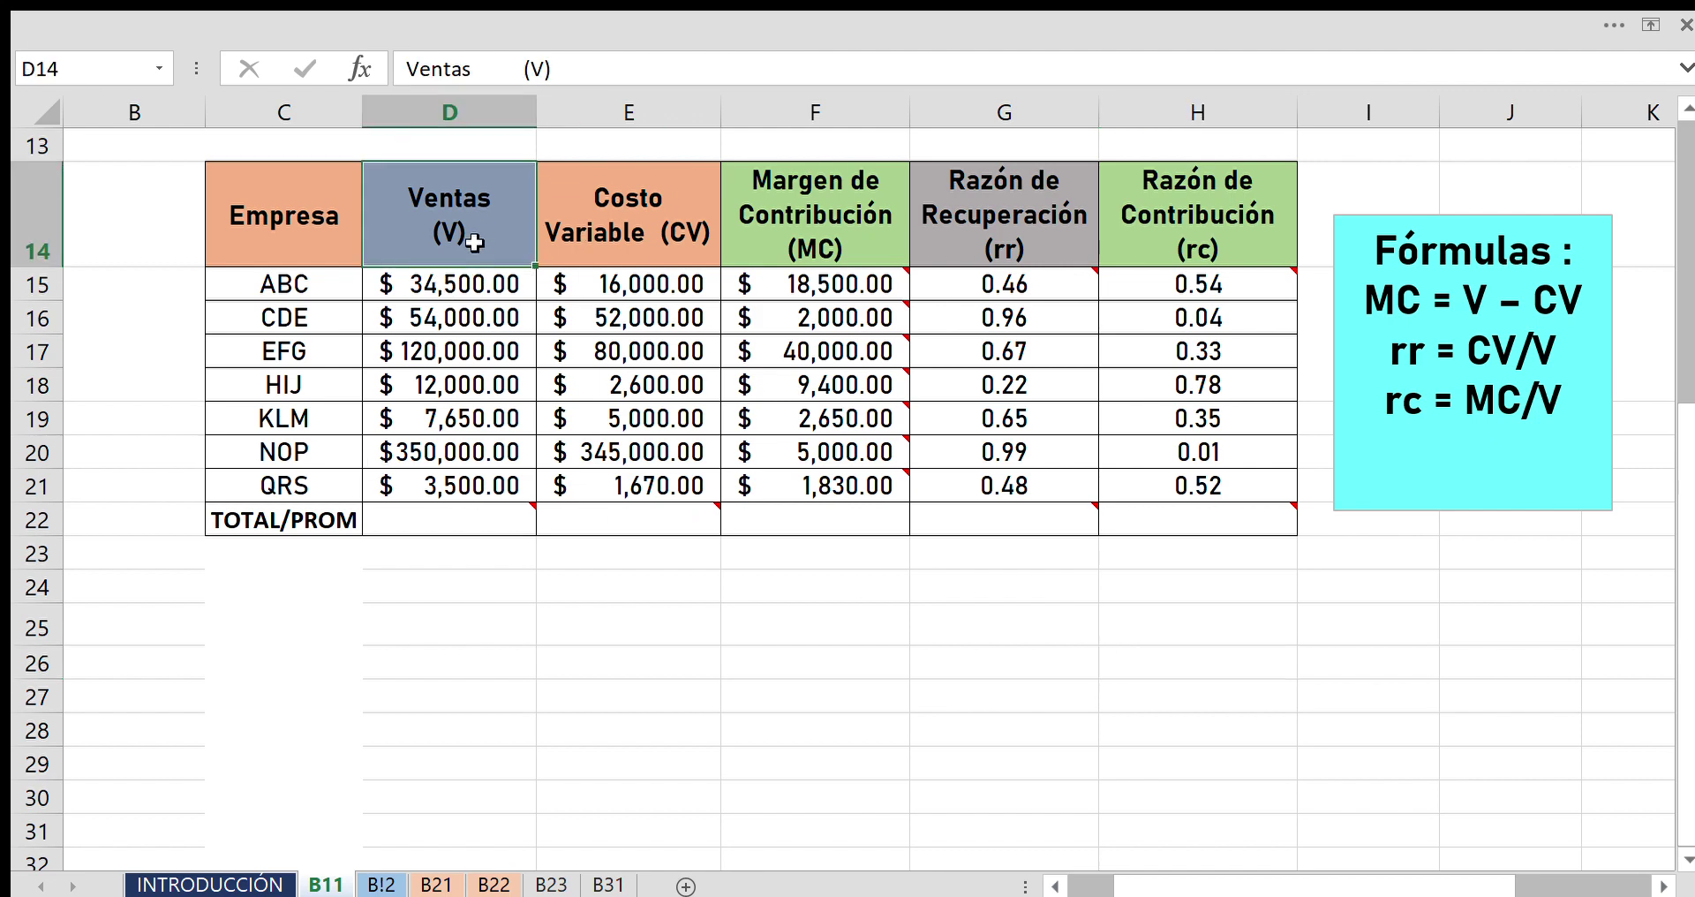
{"action": "left_click", "coordinate": [598, 230]}
{"action": "left_click", "coordinate": [740, 213]}
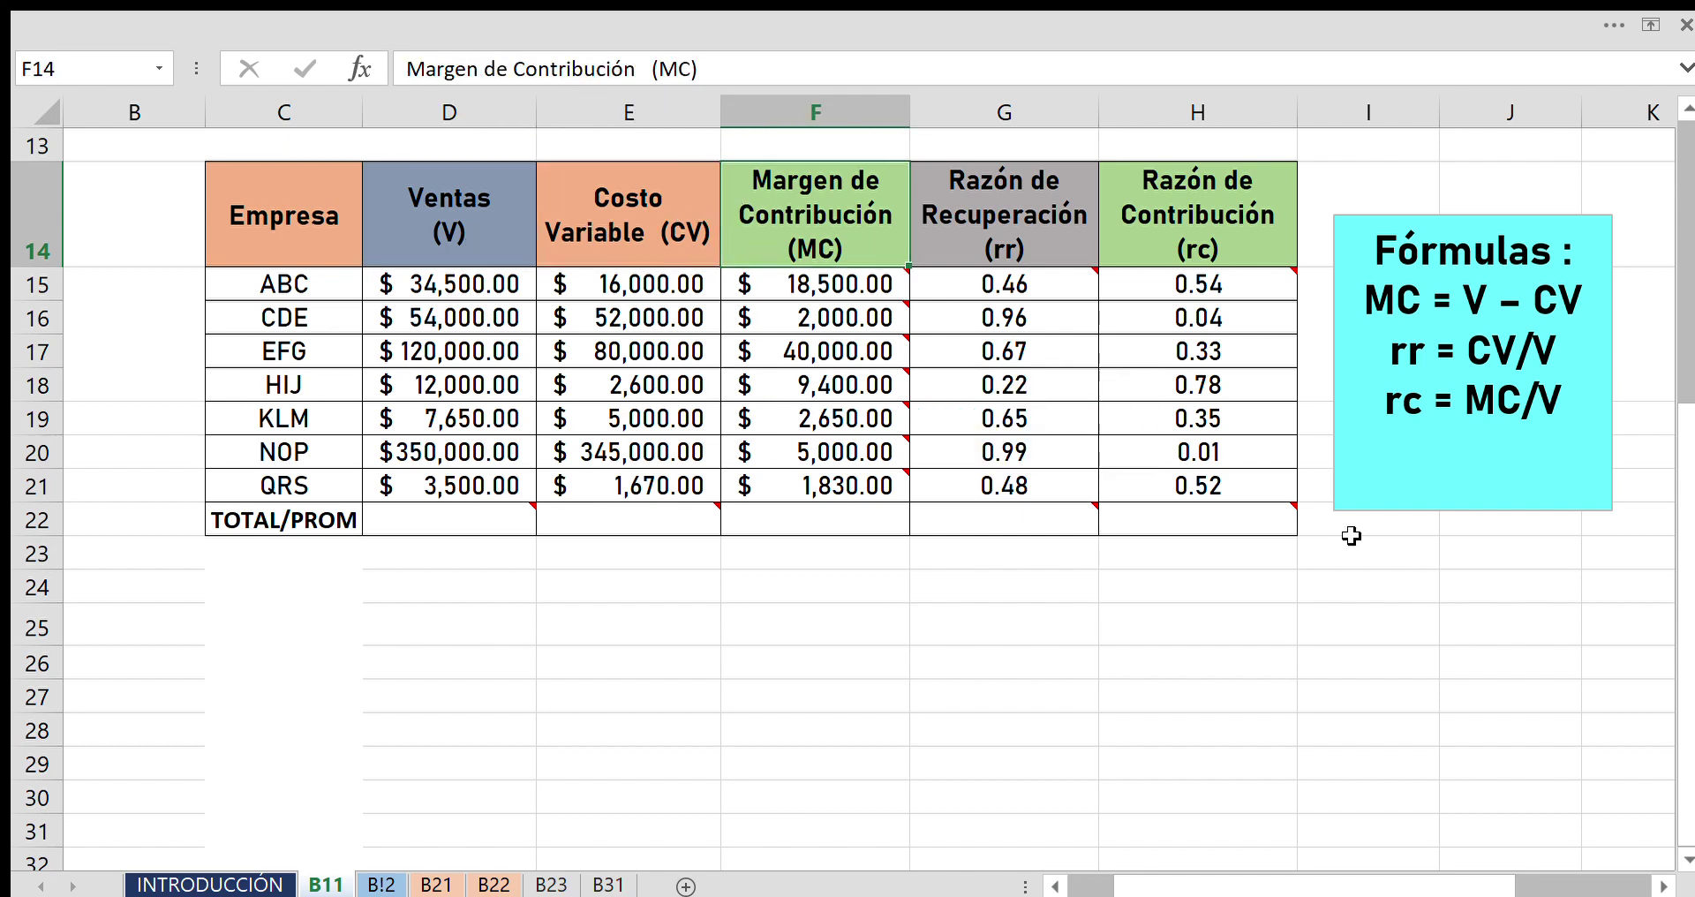
{"action": "left_click", "coordinate": [1089, 248]}
{"action": "left_click", "coordinate": [1152, 238]}
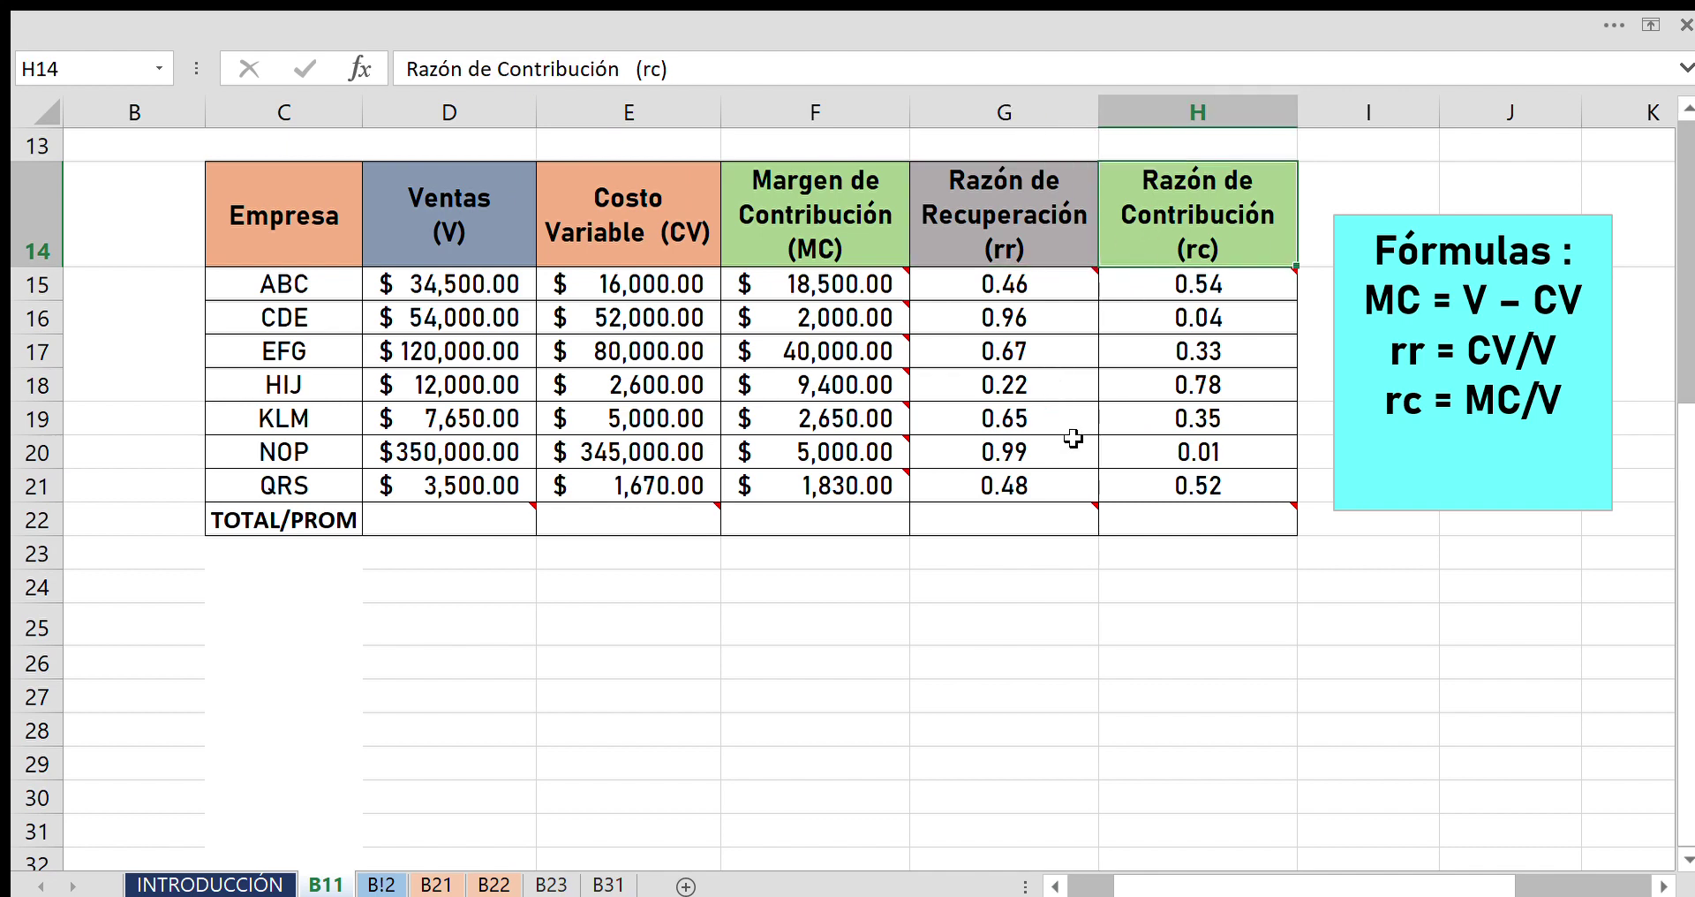
Start a =suma( formula in the Ventas total cell D22.
{"action": "left_click", "coordinate": [614, 512]}
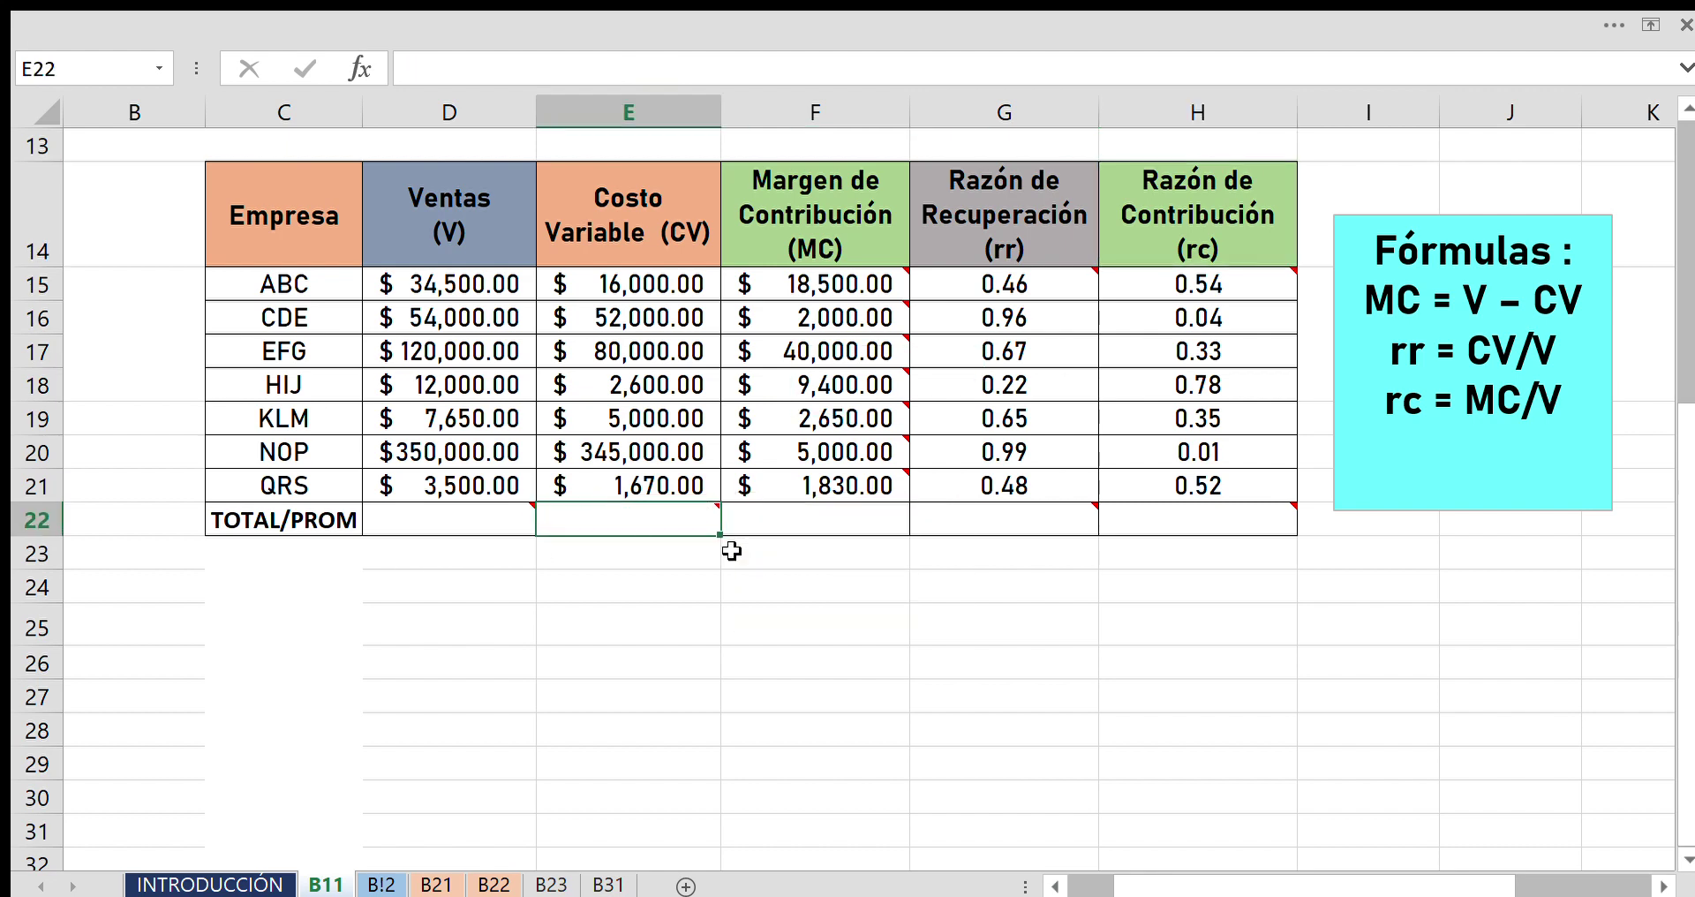
{"action": "left_click", "coordinate": [450, 519]}
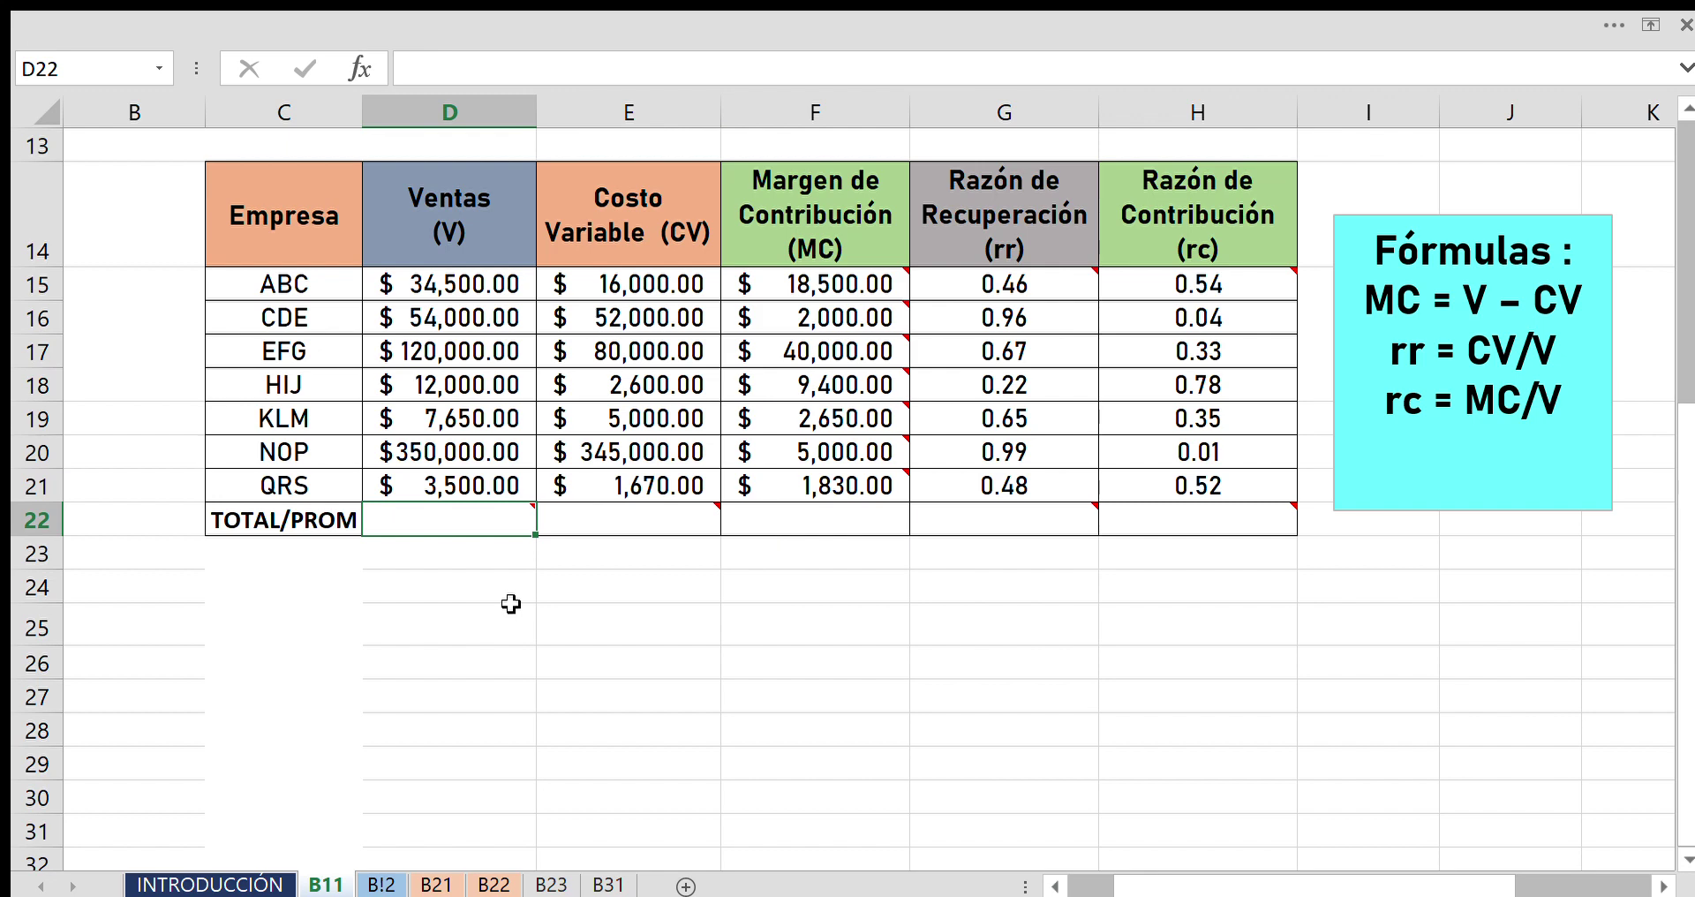
{"action": "type", "text": "=suma"}
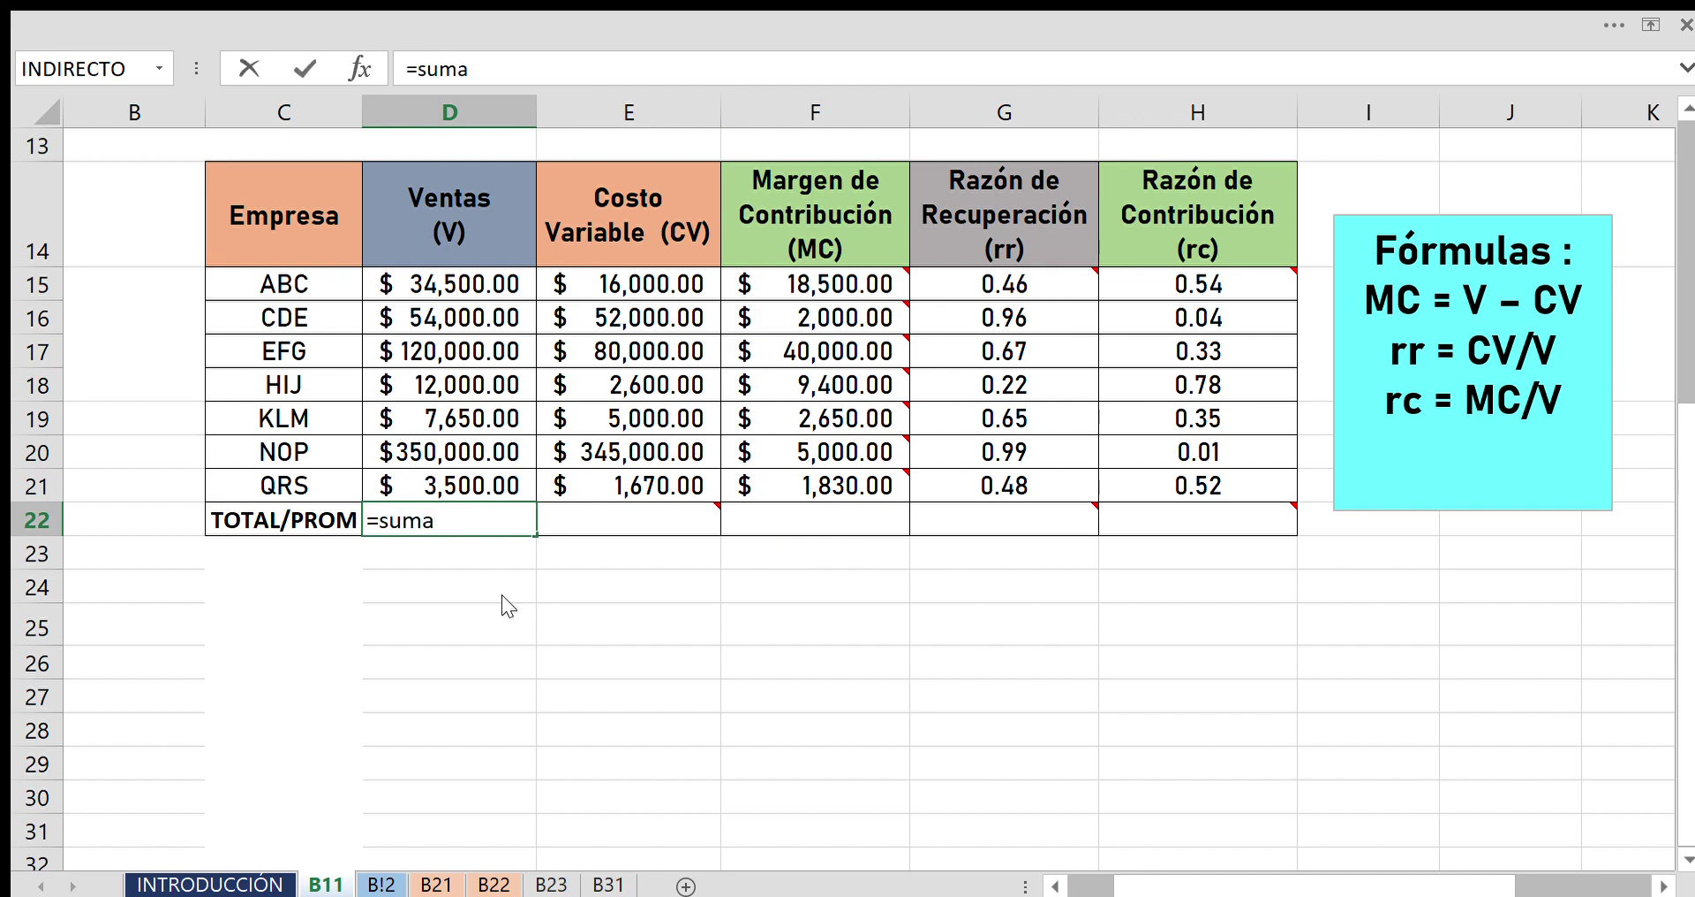
{"action": "type", "text": "("}
Complete =SUMA(D15:D21) in D22 so the Ventas total reads $581,650.00.
{"action": "left_click", "coordinate": [539, 154]}
{"action": "left_click", "coordinate": [515, 287]}
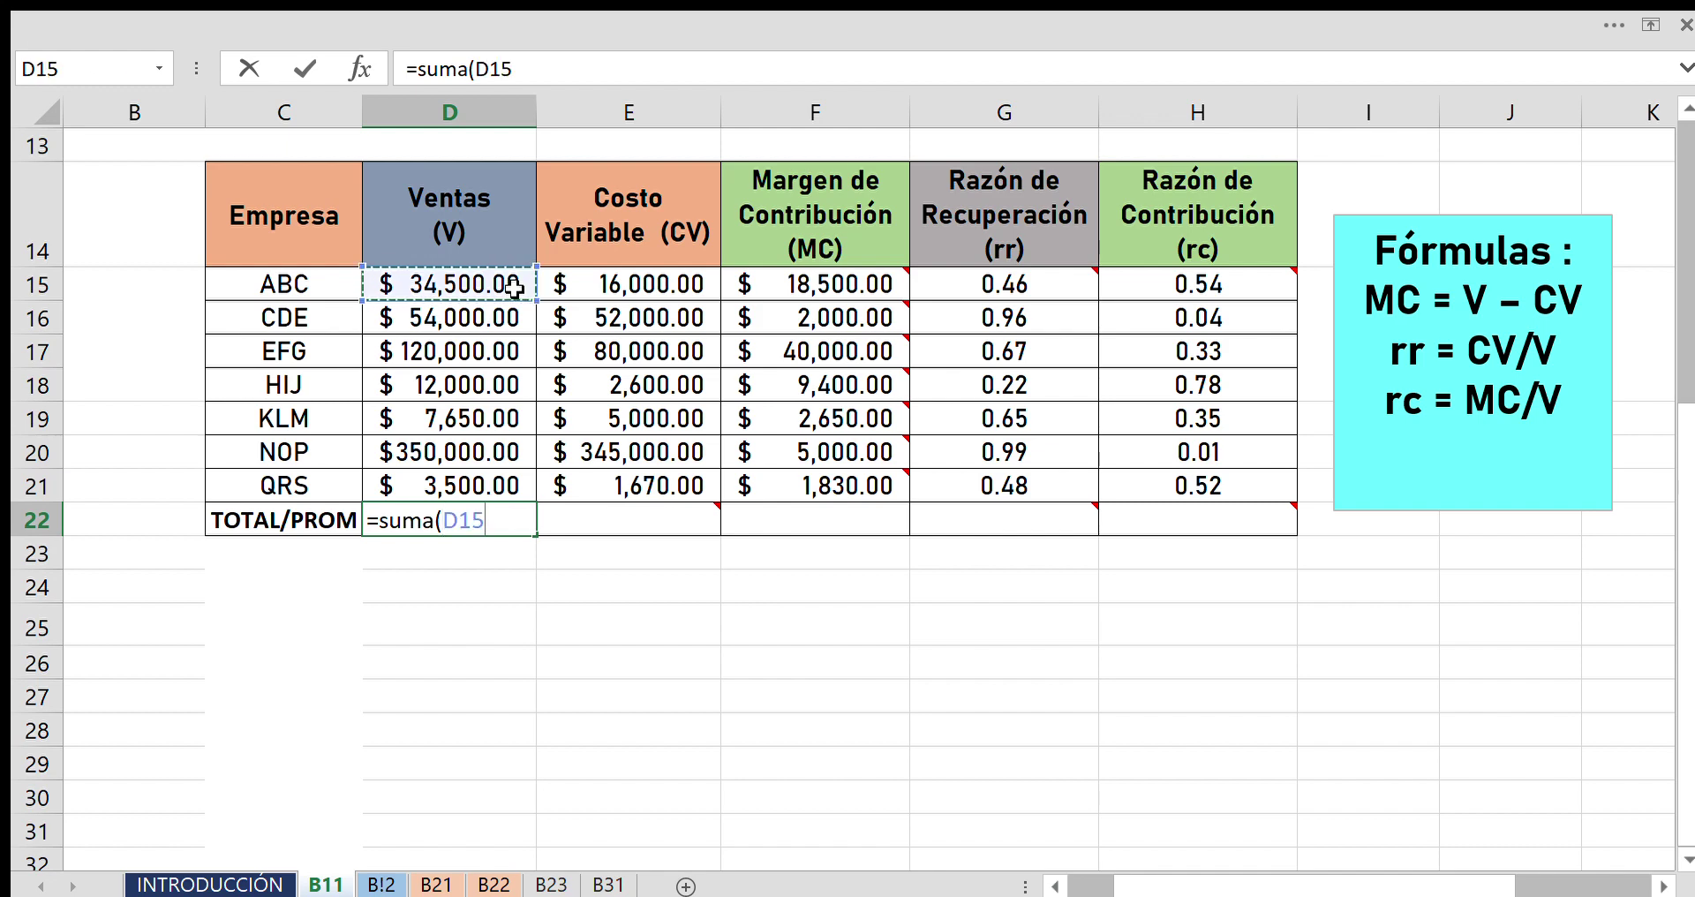
{"action": "mouse_move", "coordinate": [515, 287]}
{"action": "left_mouse_down"}
{"action": "mouse_move", "coordinate": [514, 451]}
{"action": "mouse_move", "coordinate": [536, 294]}
{"action": "left_mouse_up"}
{"action": "left_click_drag", "start_coordinate": [463, 290], "coordinate": [483, 486]}
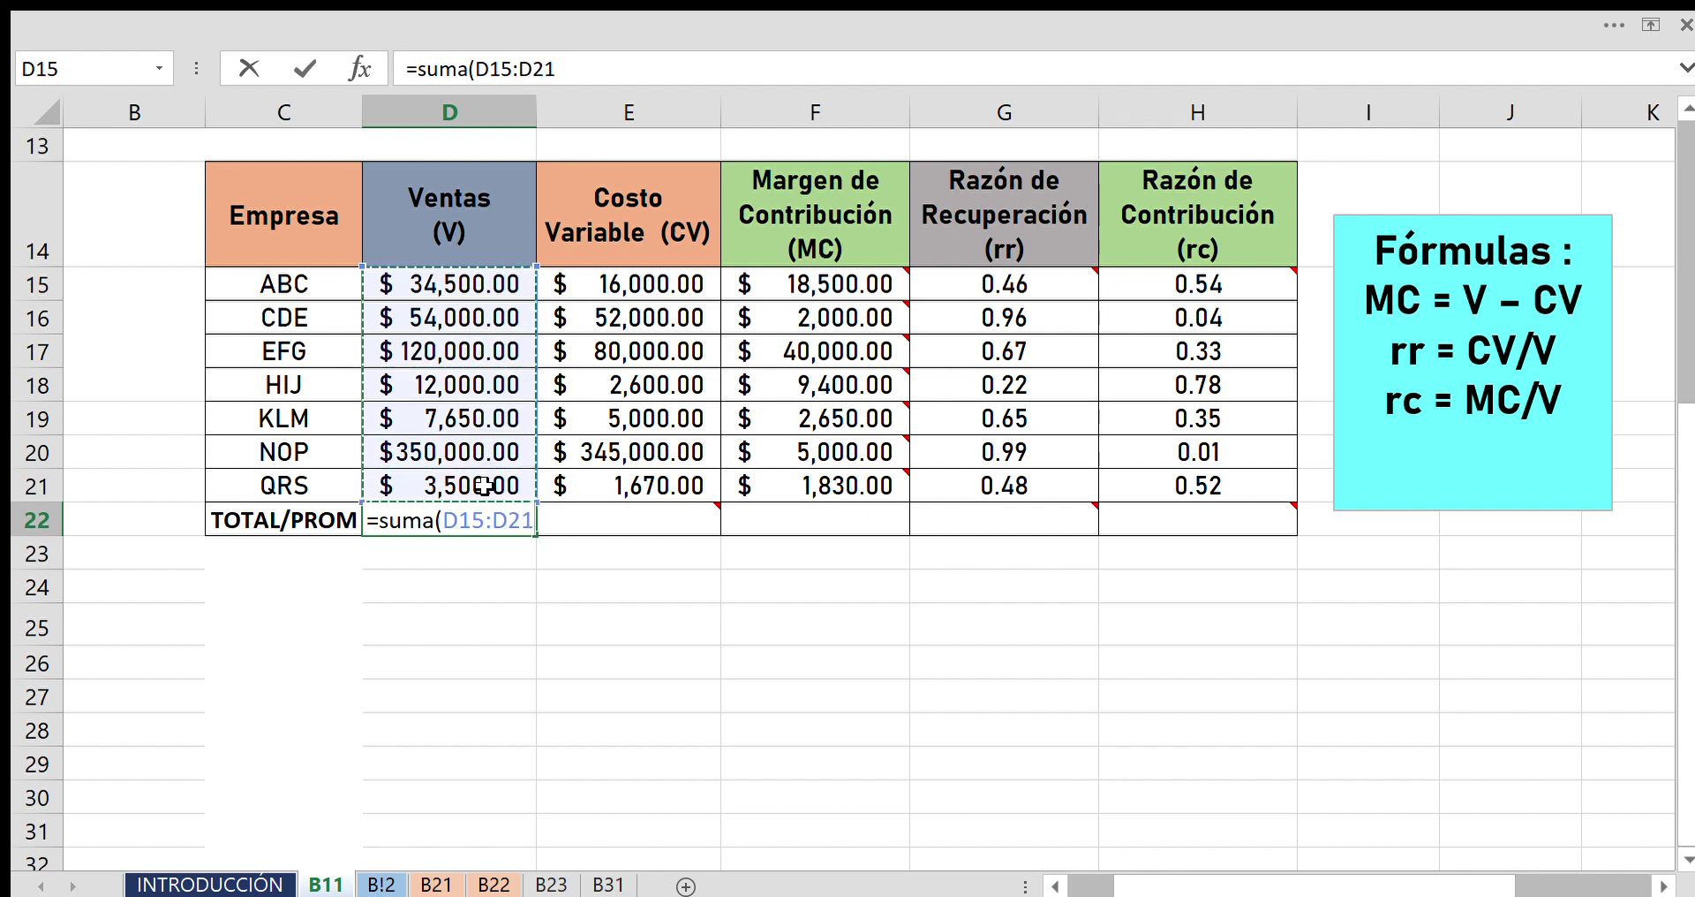
{"action": "key", "text": "Return"}
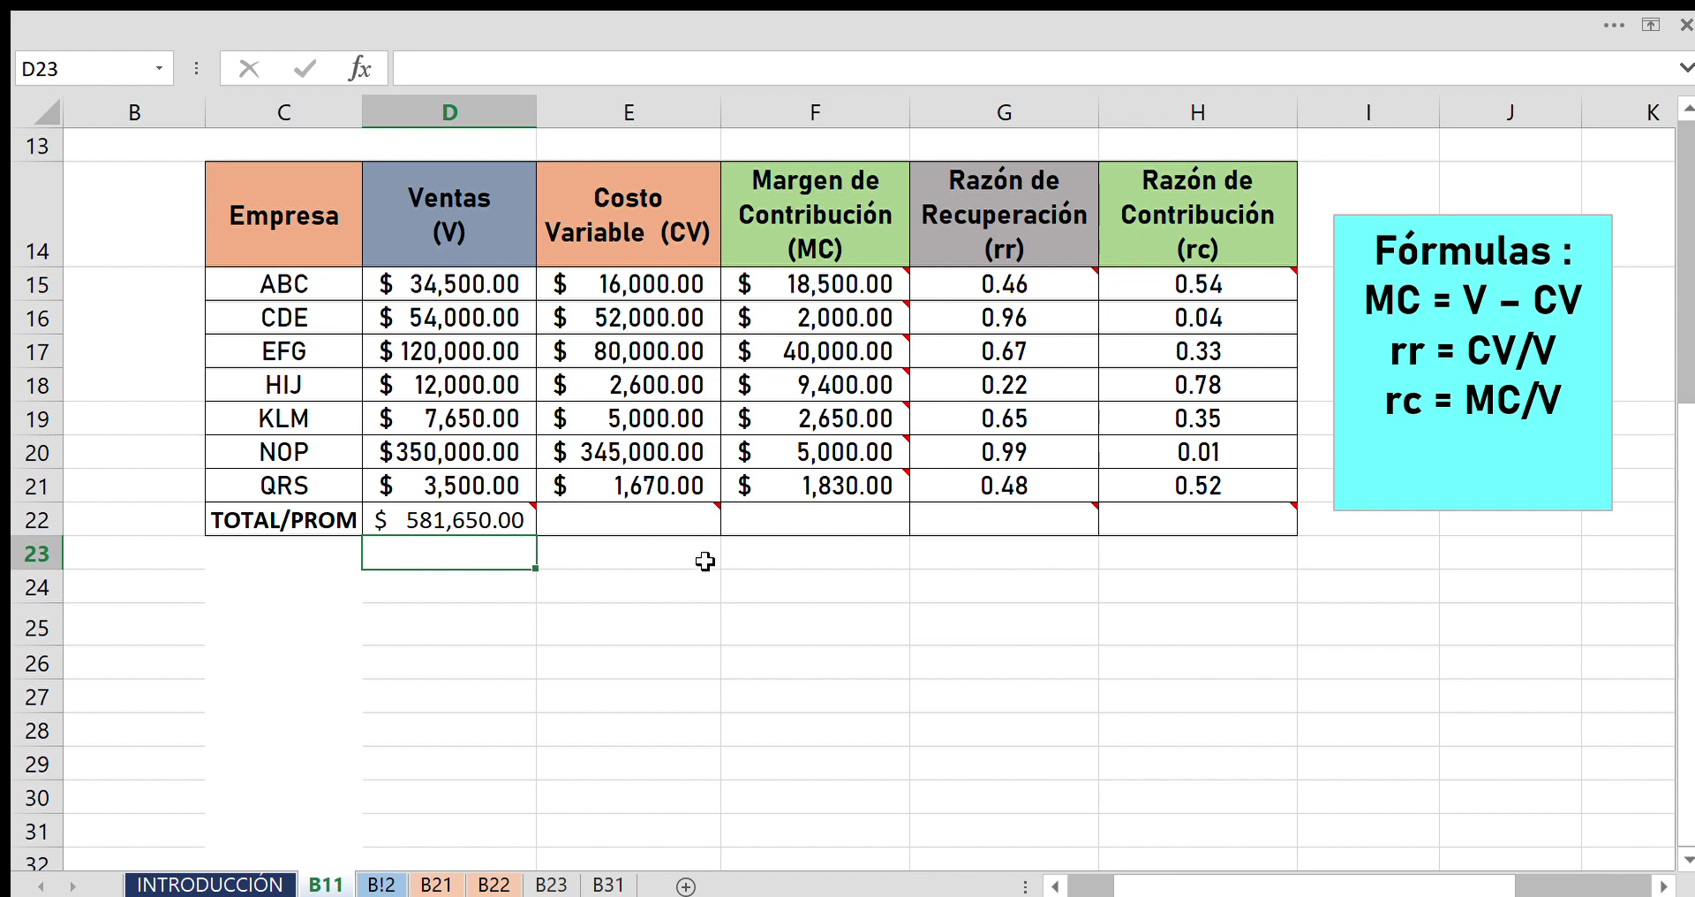
{"action": "left_click", "coordinate": [510, 524]}
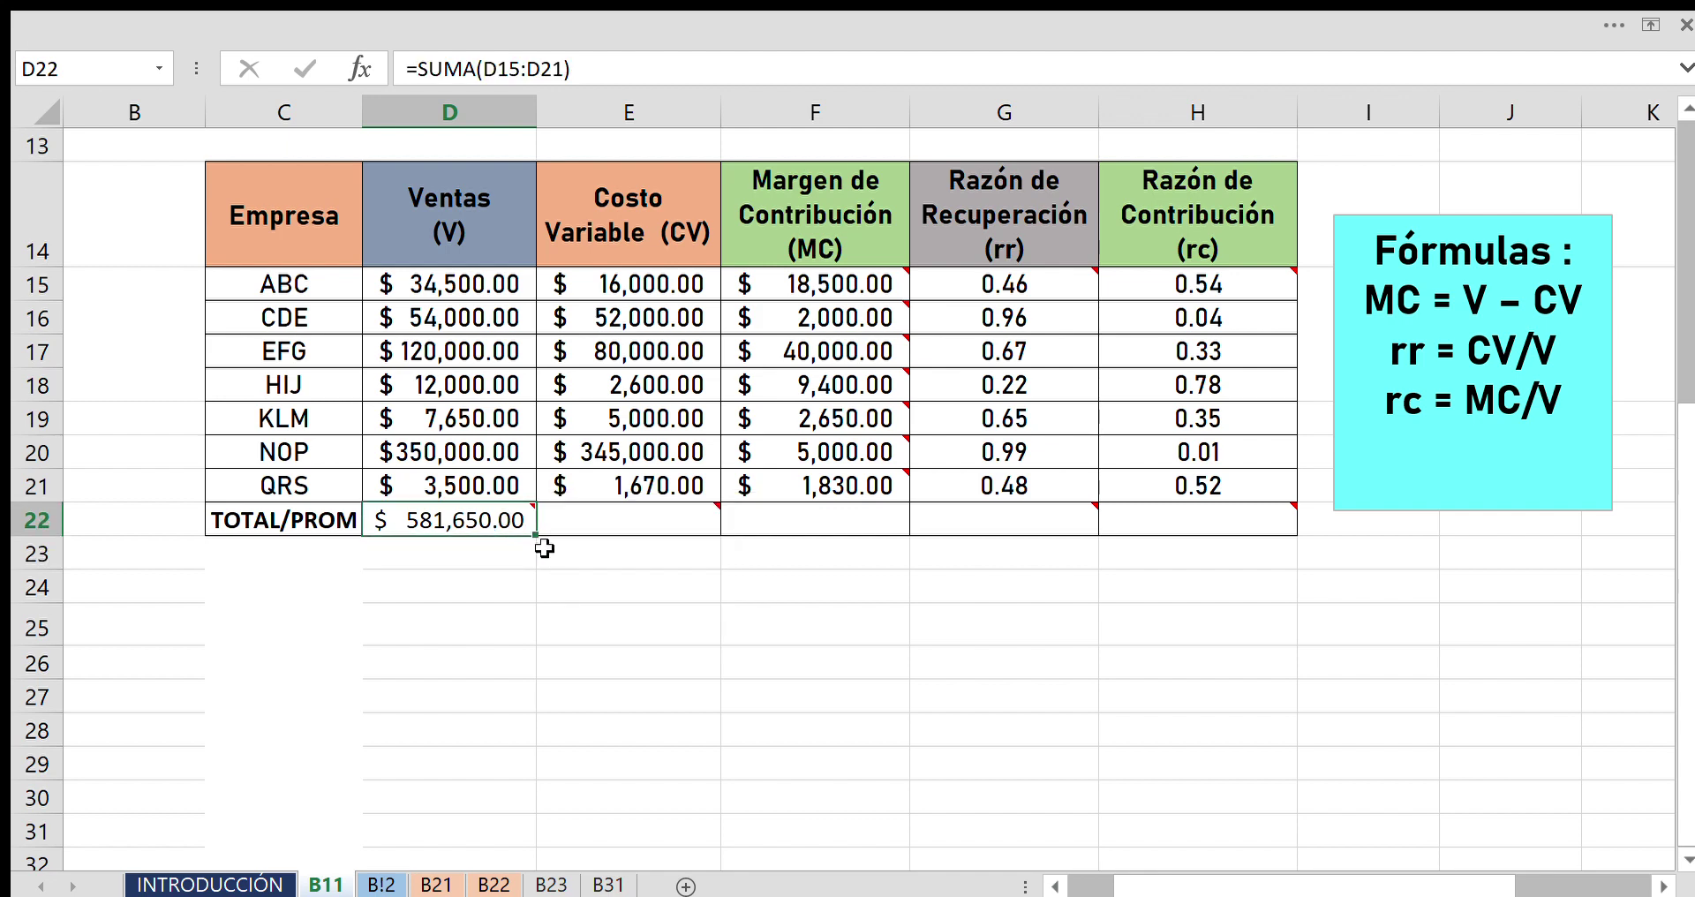
{"action": "left_click", "coordinate": [524, 489]}
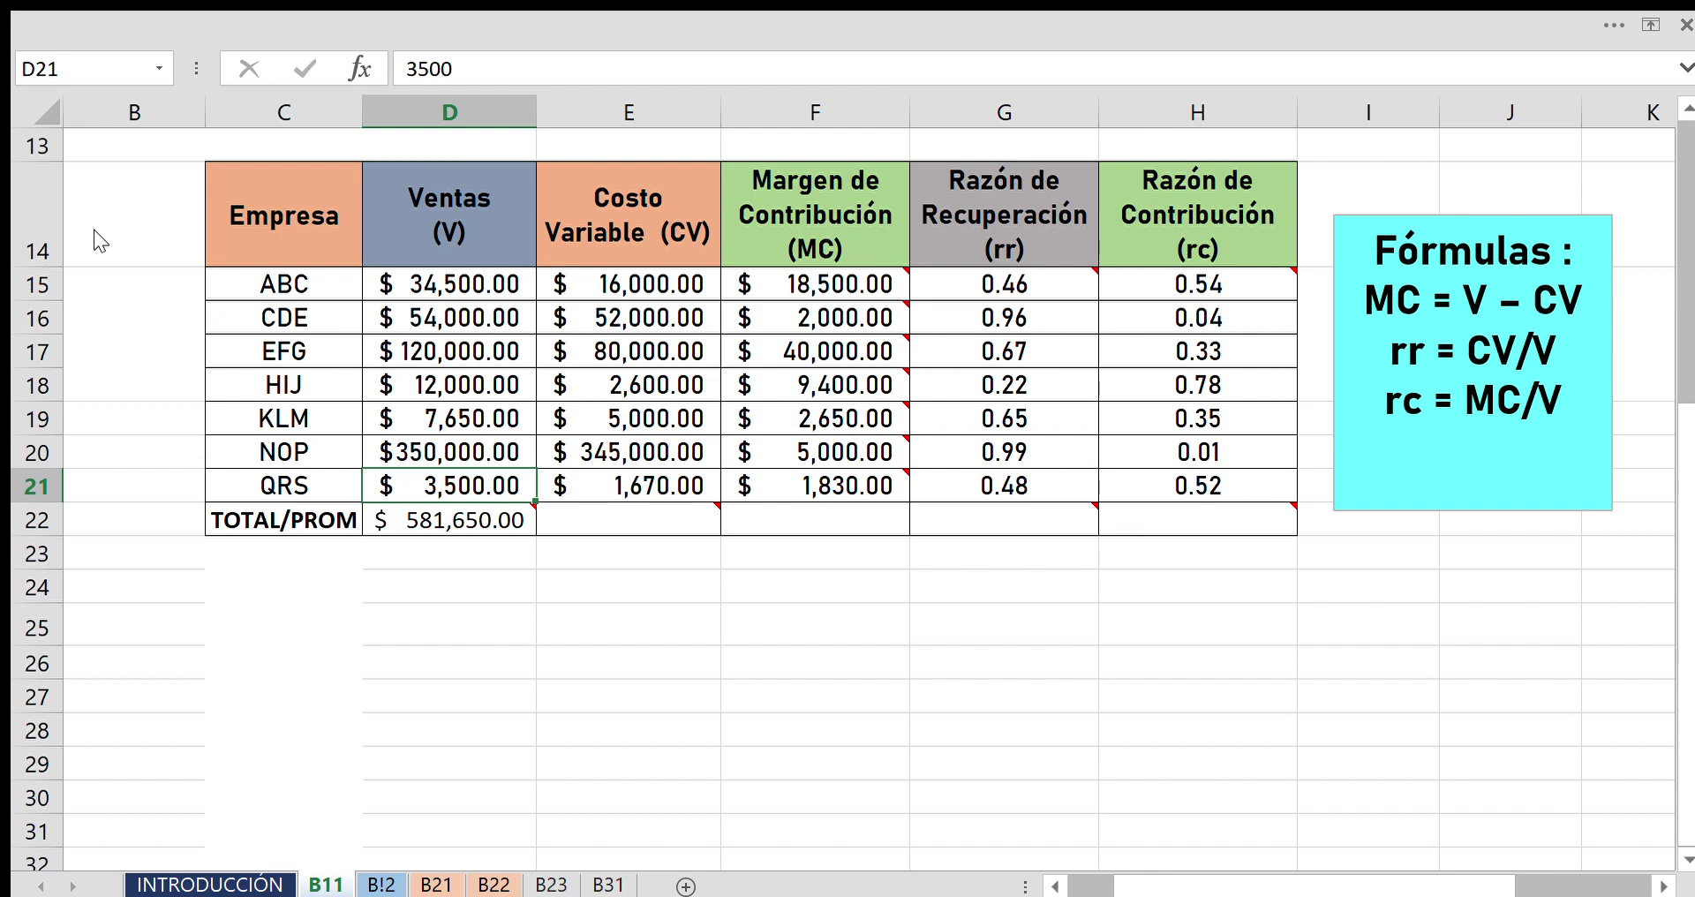
Copy D21's currency formatting onto the $581,650.00 total in D22.
{"action": "key", "text": "ctrl+c"}
{"action": "left_click", "coordinate": [468, 521]}
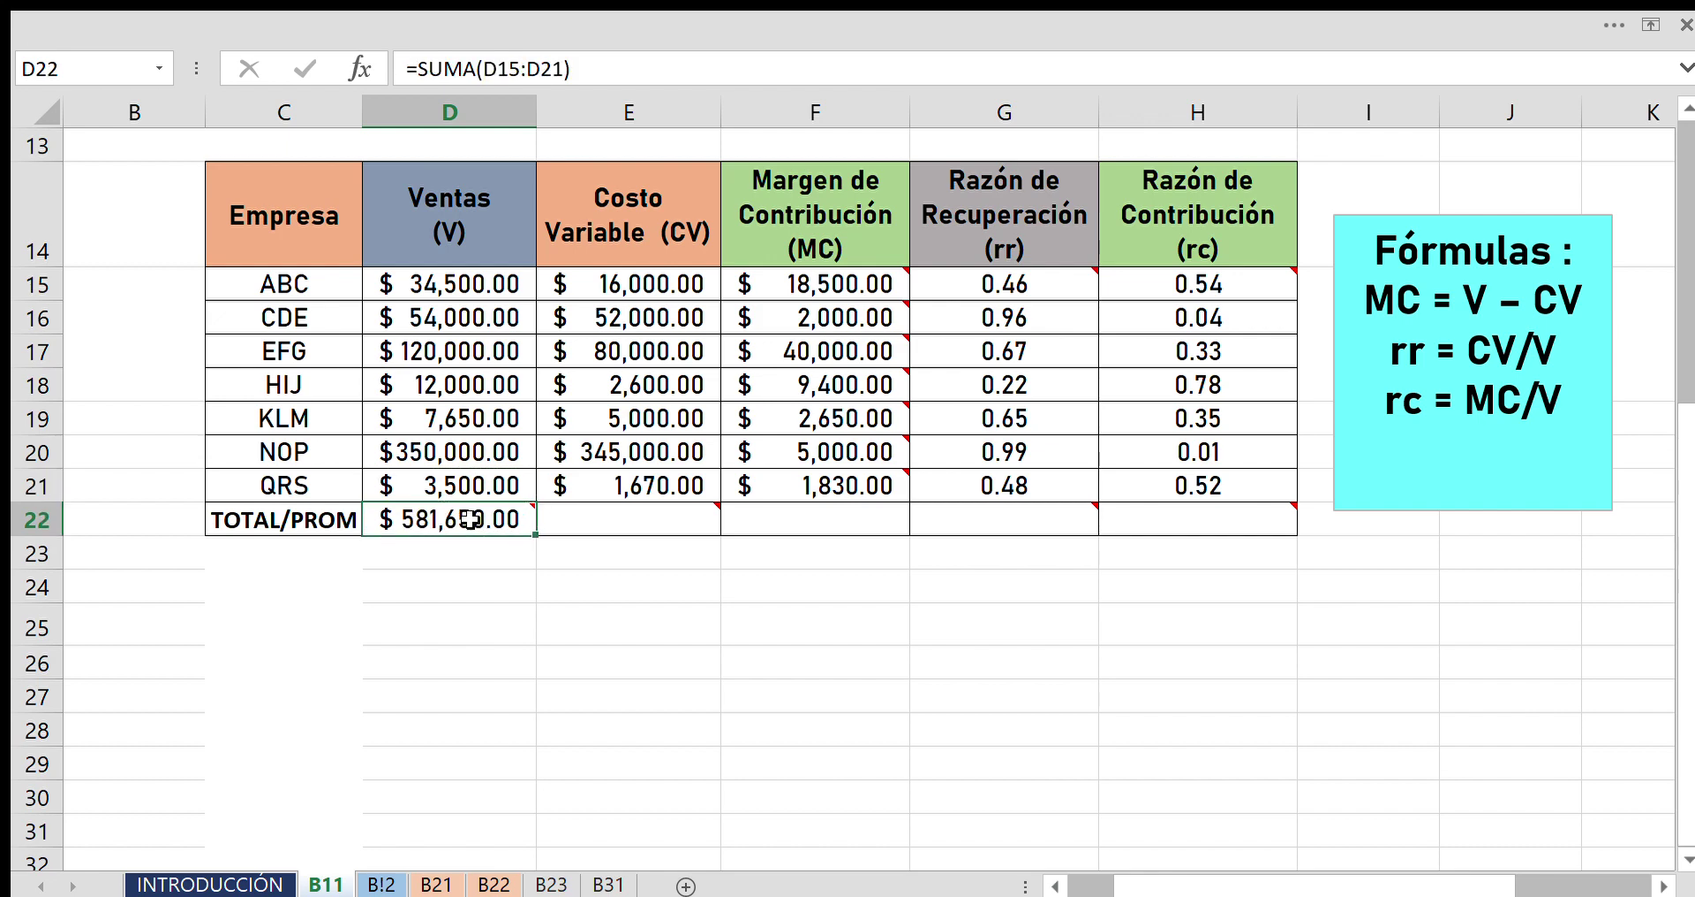
{"action": "left_click", "coordinate": [544, 598]}
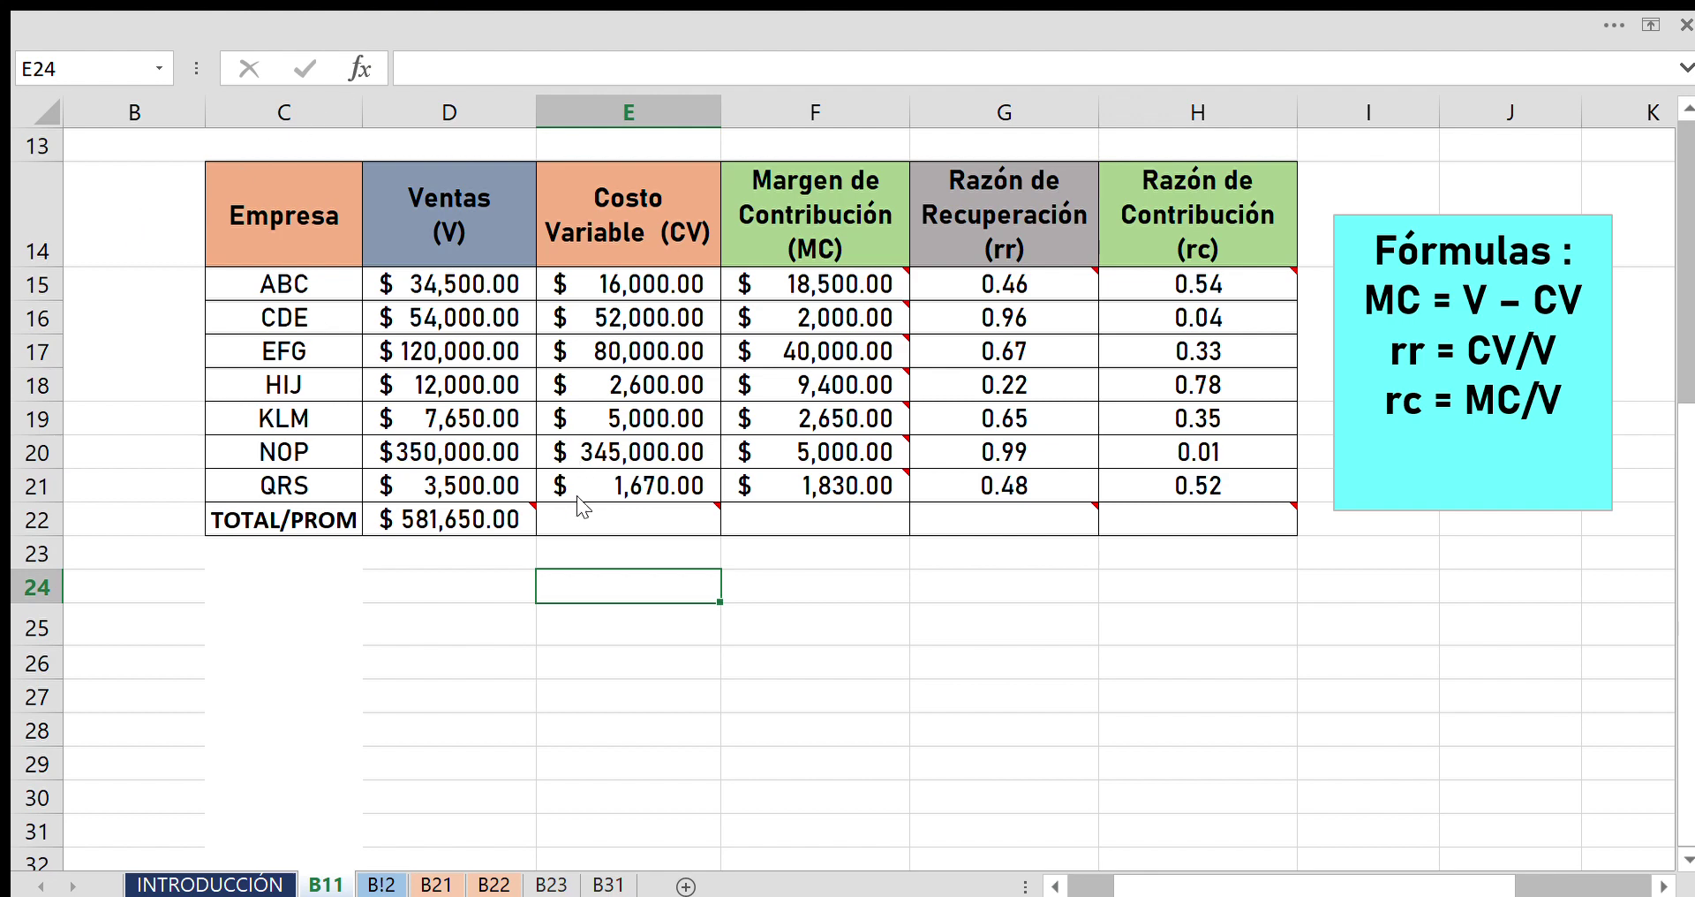
{"action": "mouse_move", "coordinate": [689, 514]}
{"action": "mouse_move", "coordinate": [629, 518]}
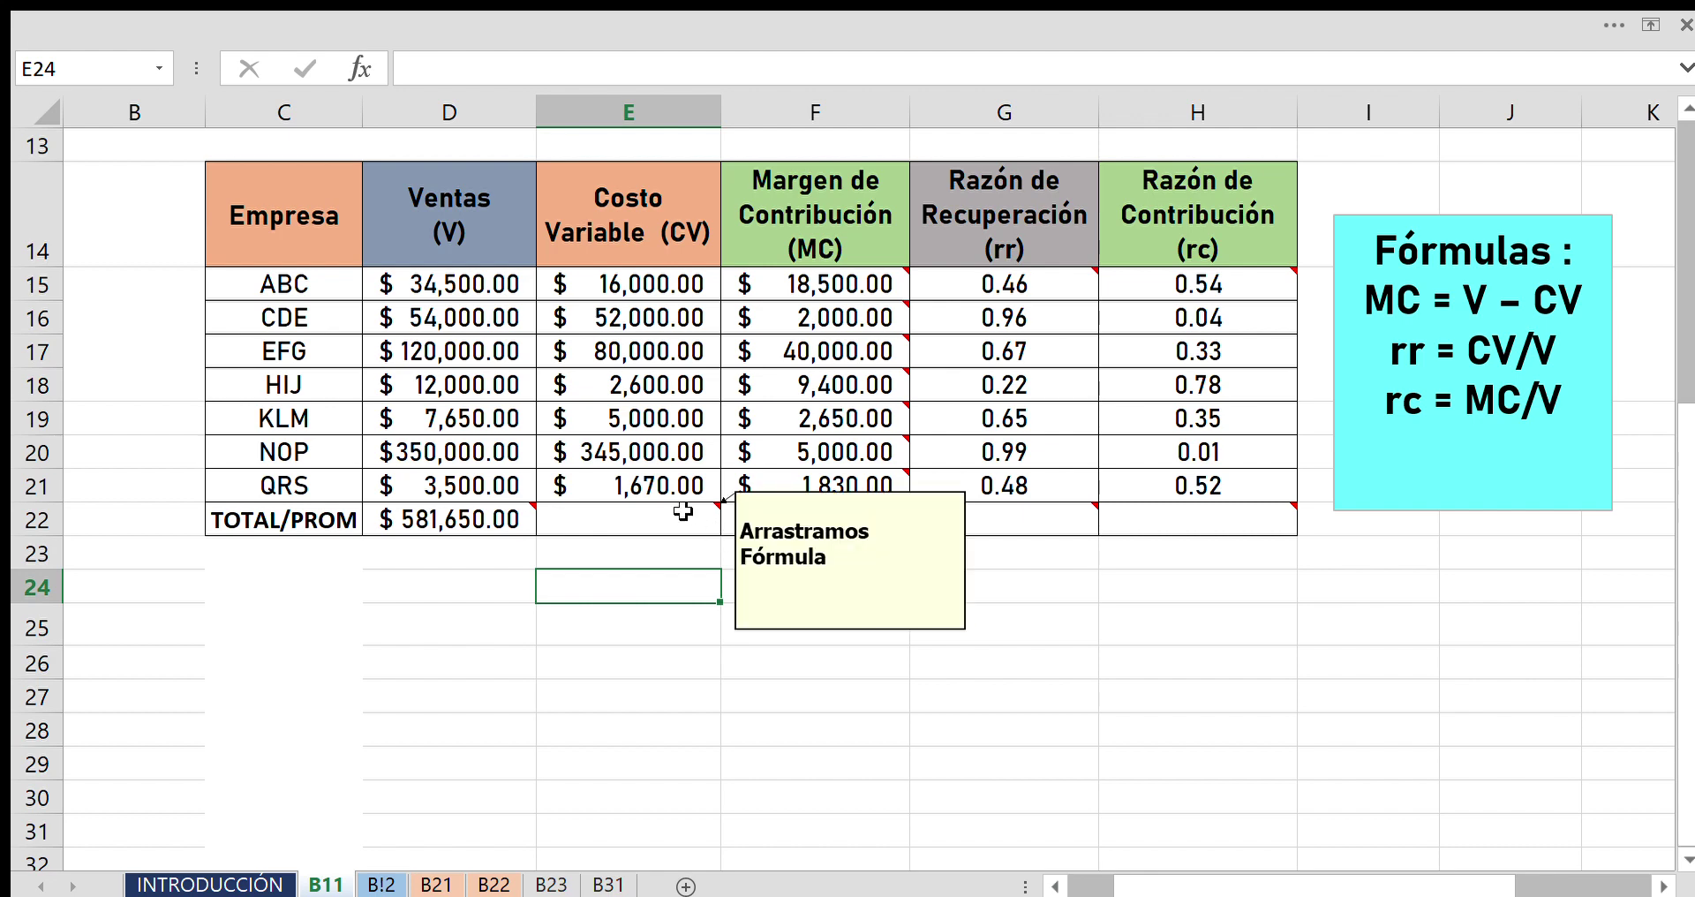
Fill D22's SUMA formula across to F22, giving totals $502,270.00 and $79,380.00.
{"action": "left_click", "coordinate": [683, 512]}
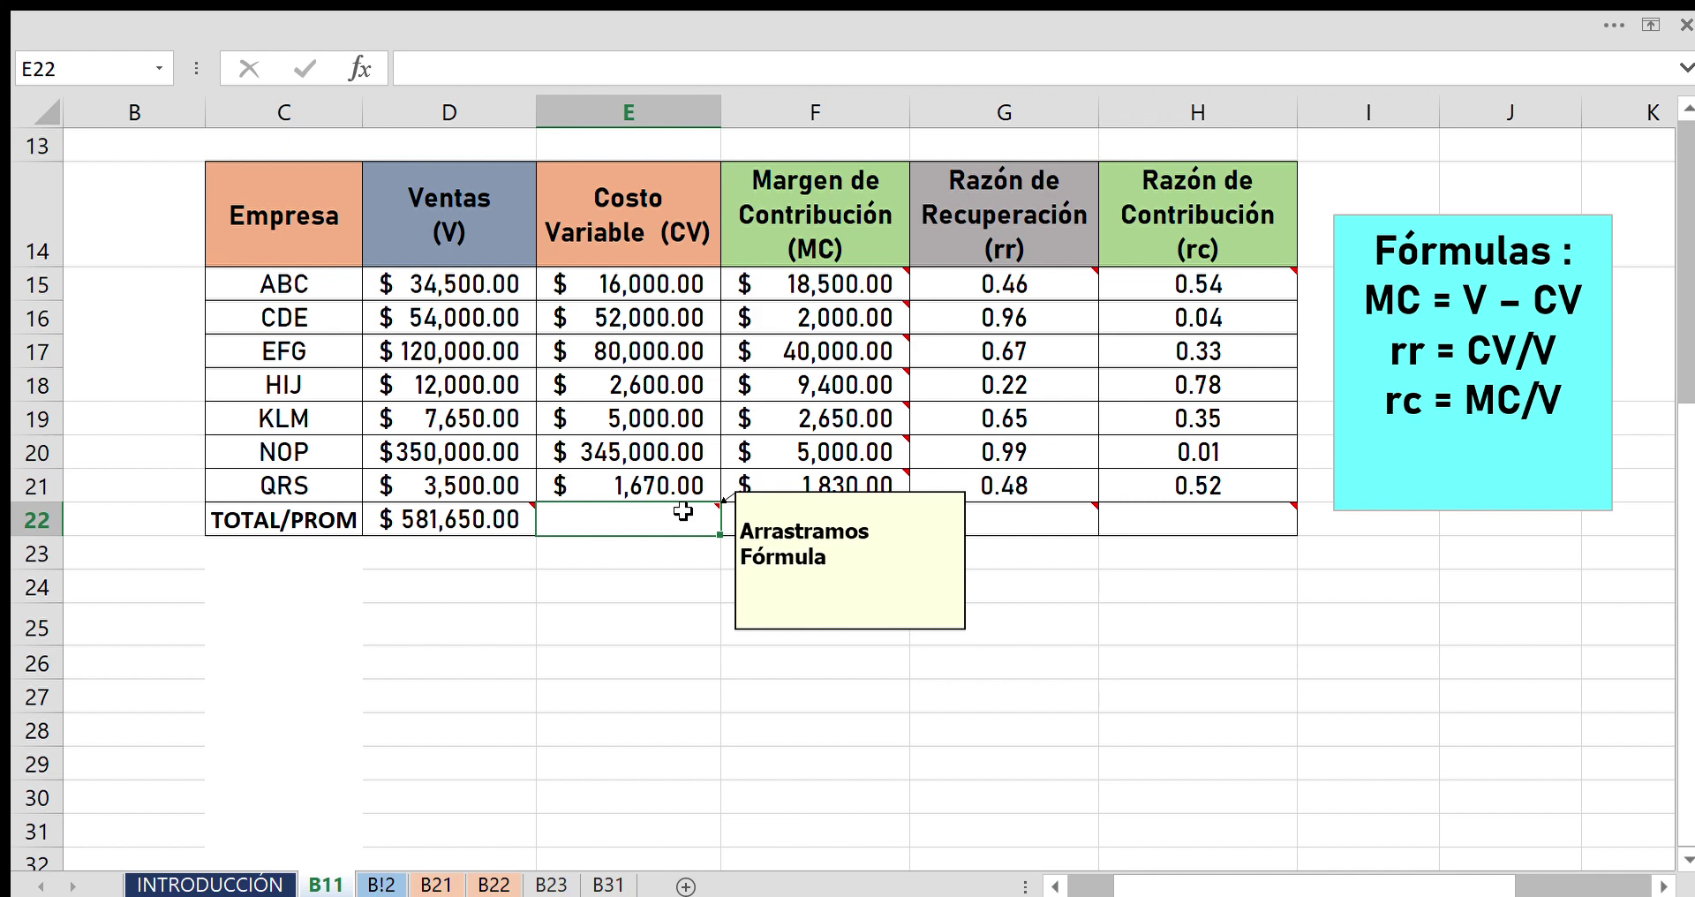
{"action": "left_click", "coordinate": [675, 609]}
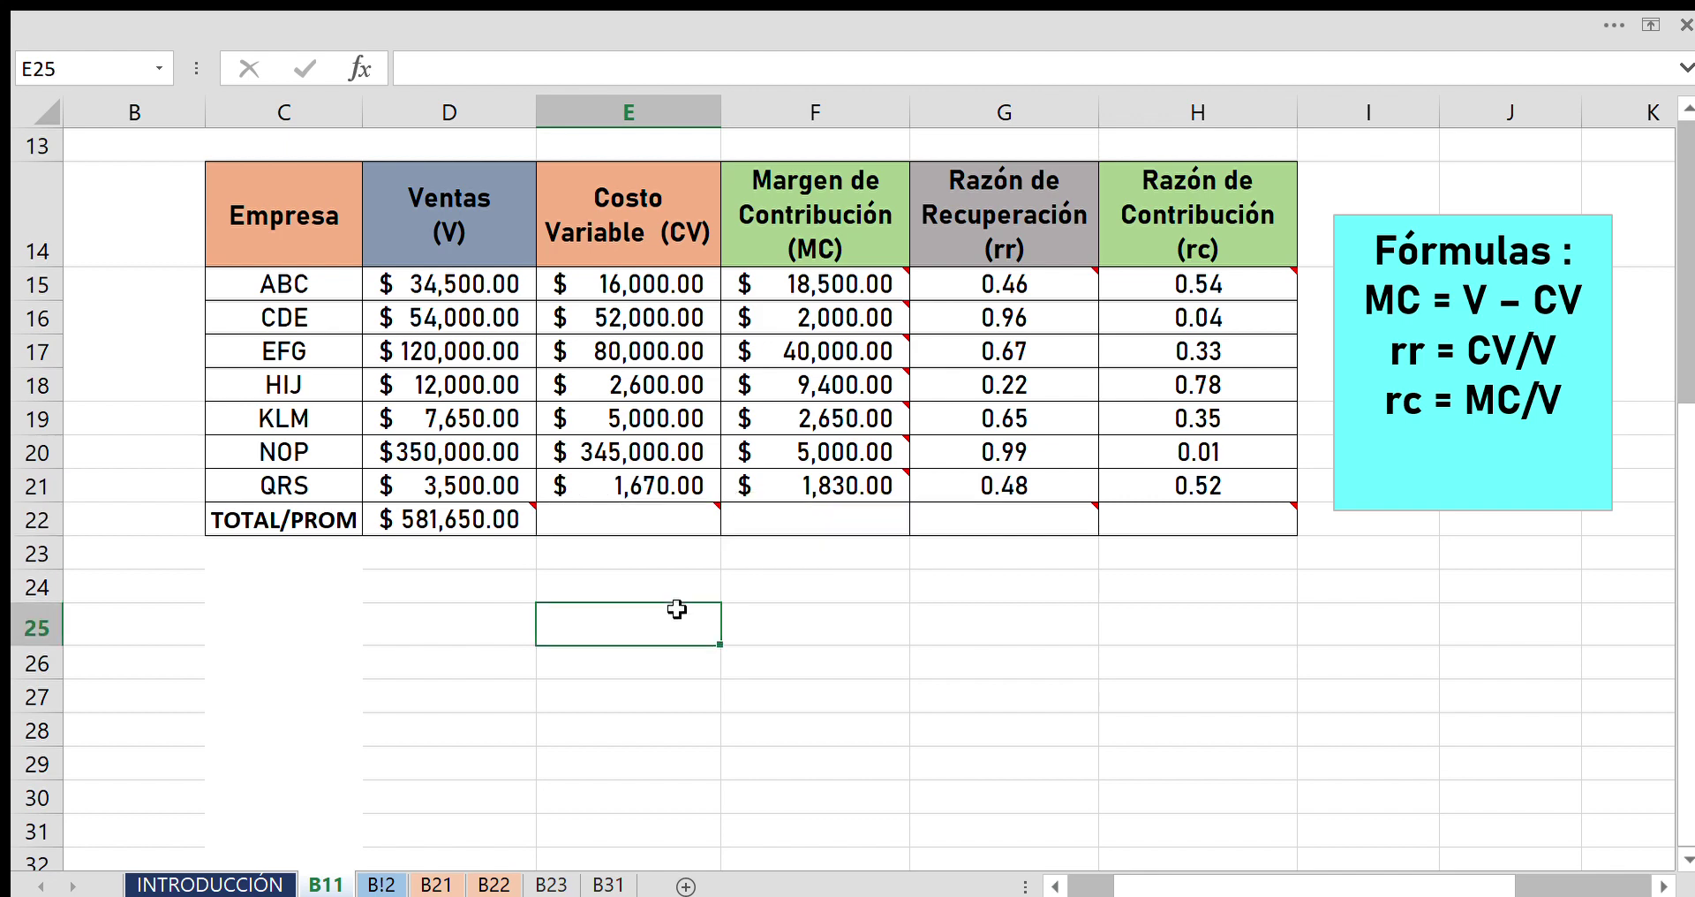
{"action": "left_click", "coordinate": [481, 531]}
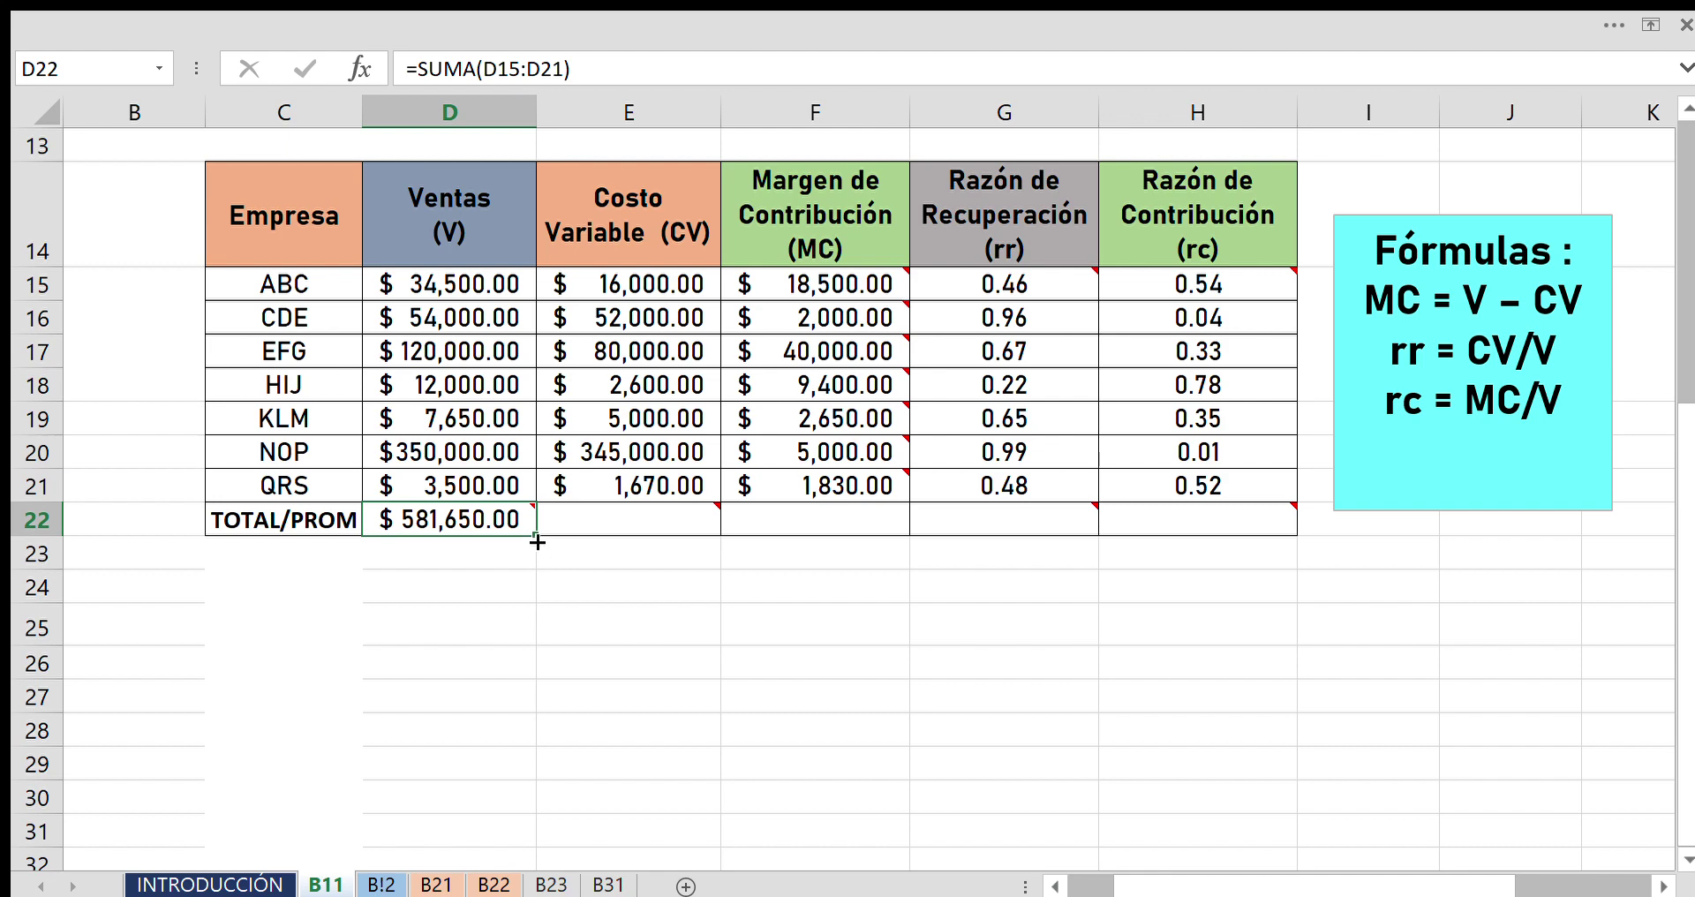
{"action": "left_click_drag", "start_coordinate": [537, 542], "coordinate": [717, 537]}
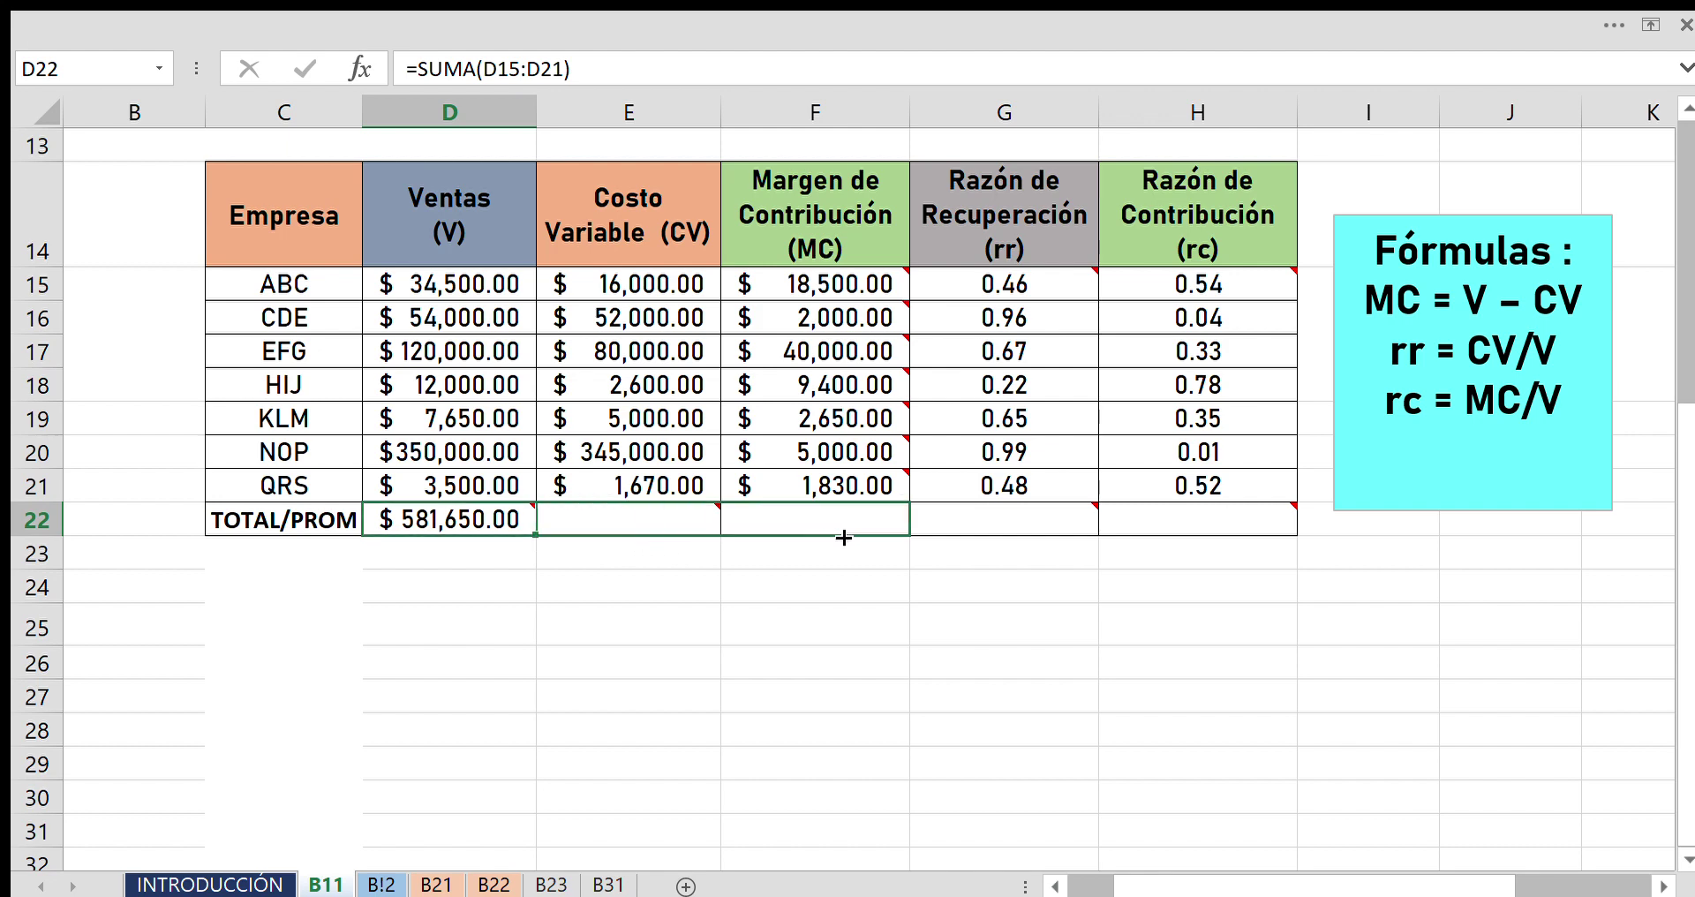
{"action": "left_click_drag", "start_coordinate": [717, 538], "coordinate": [846, 540]}
{"action": "left_click", "coordinate": [852, 621]}
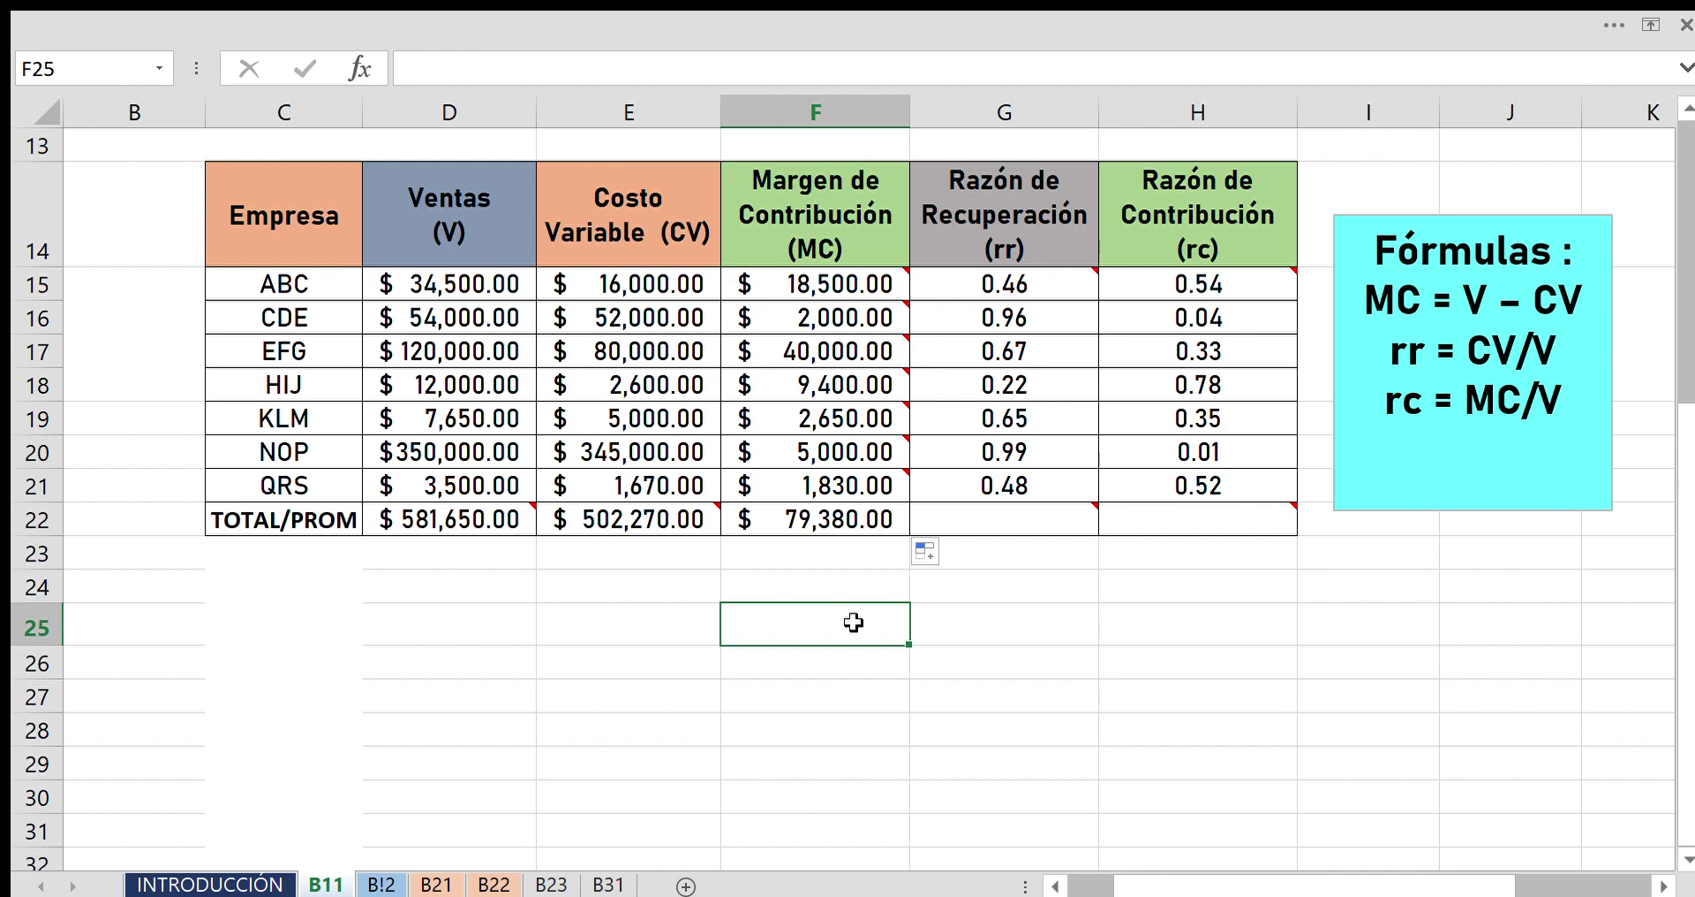
{"action": "left_click", "coordinate": [1071, 513]}
{"action": "mouse_move", "coordinate": [1004, 517]}
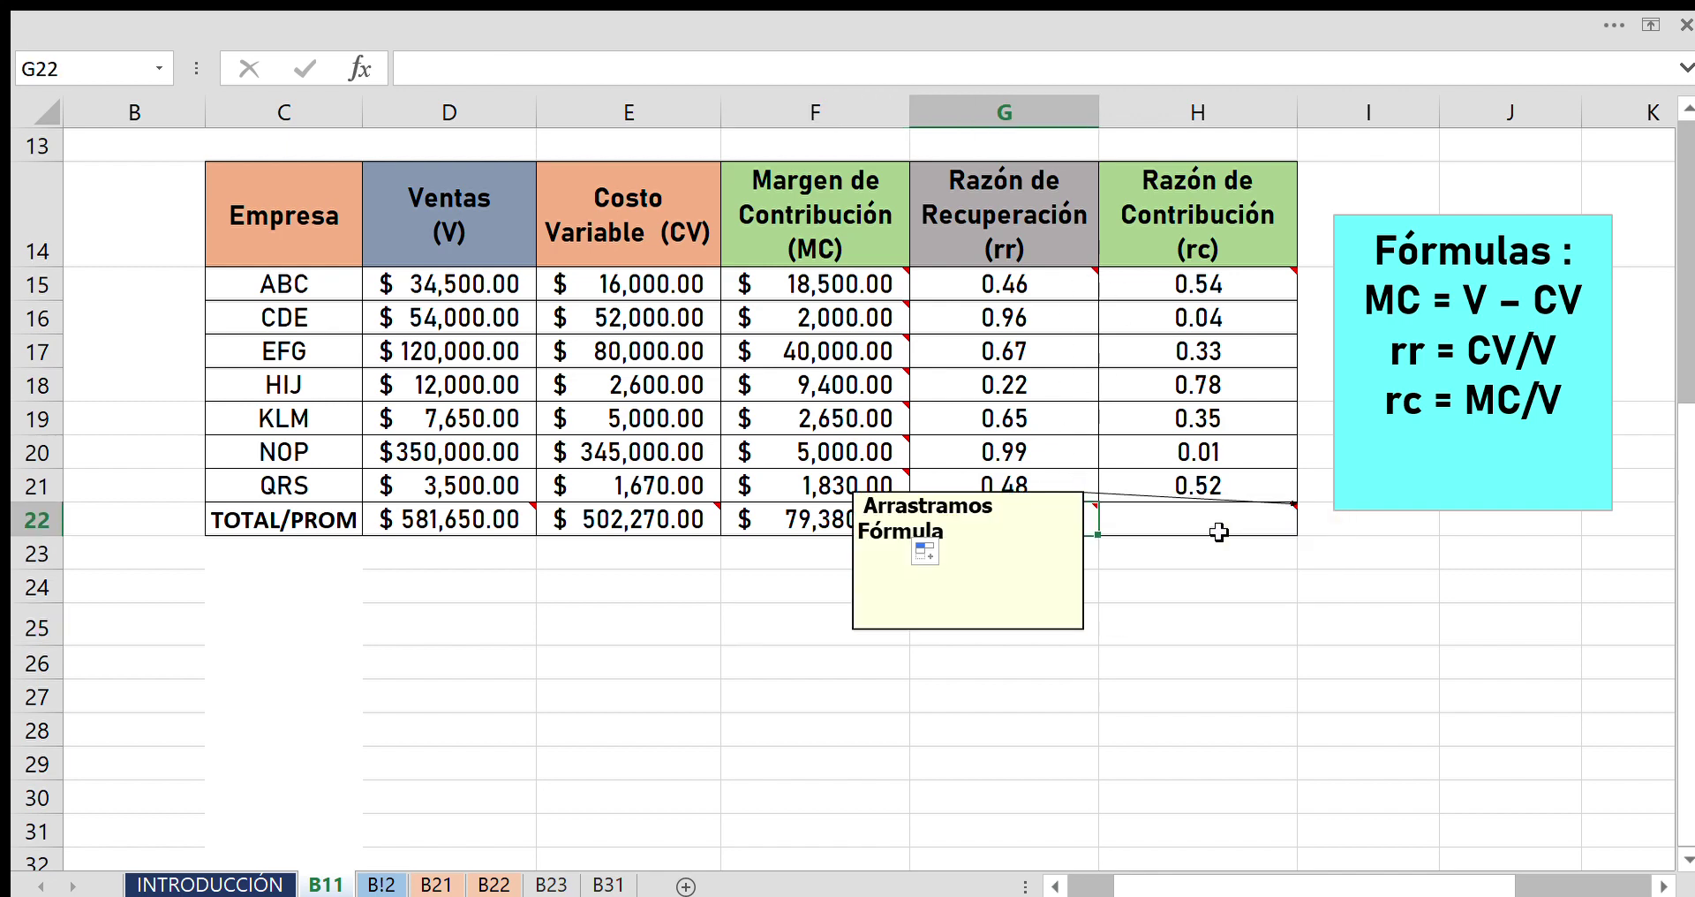
Enter =PROMEDIO(G15:G21) in G22 to average the recovery ratios at 0.63.
{"action": "left_click", "coordinate": [1219, 530]}
{"action": "left_click", "coordinate": [1163, 593]}
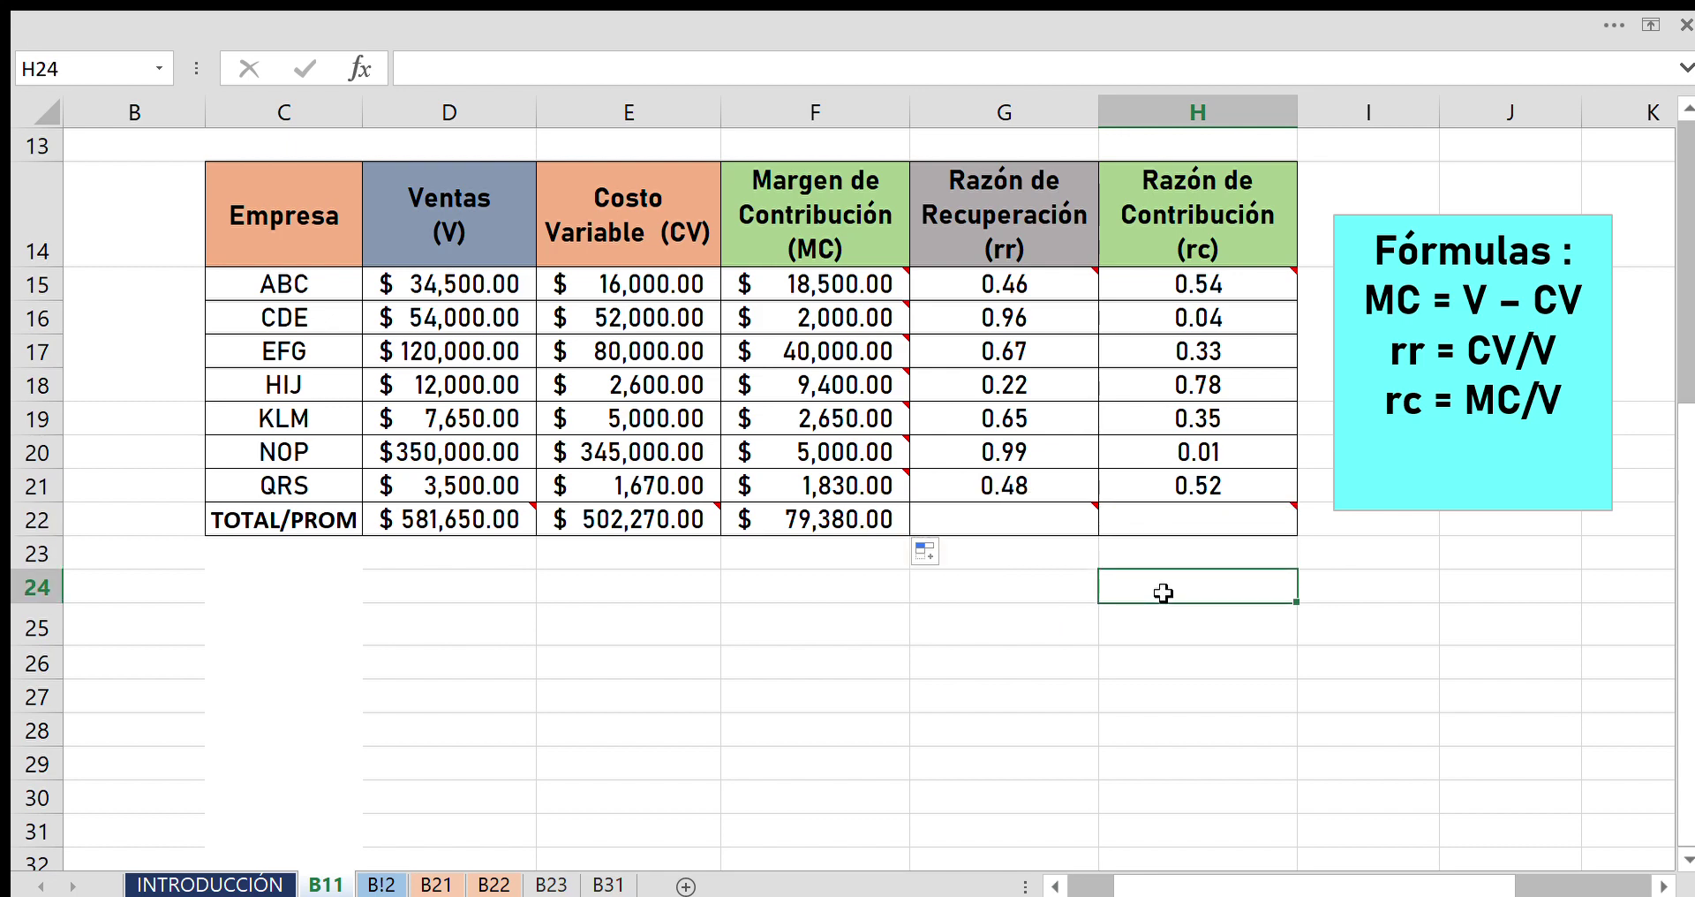
{"action": "left_click", "coordinate": [1073, 519]}
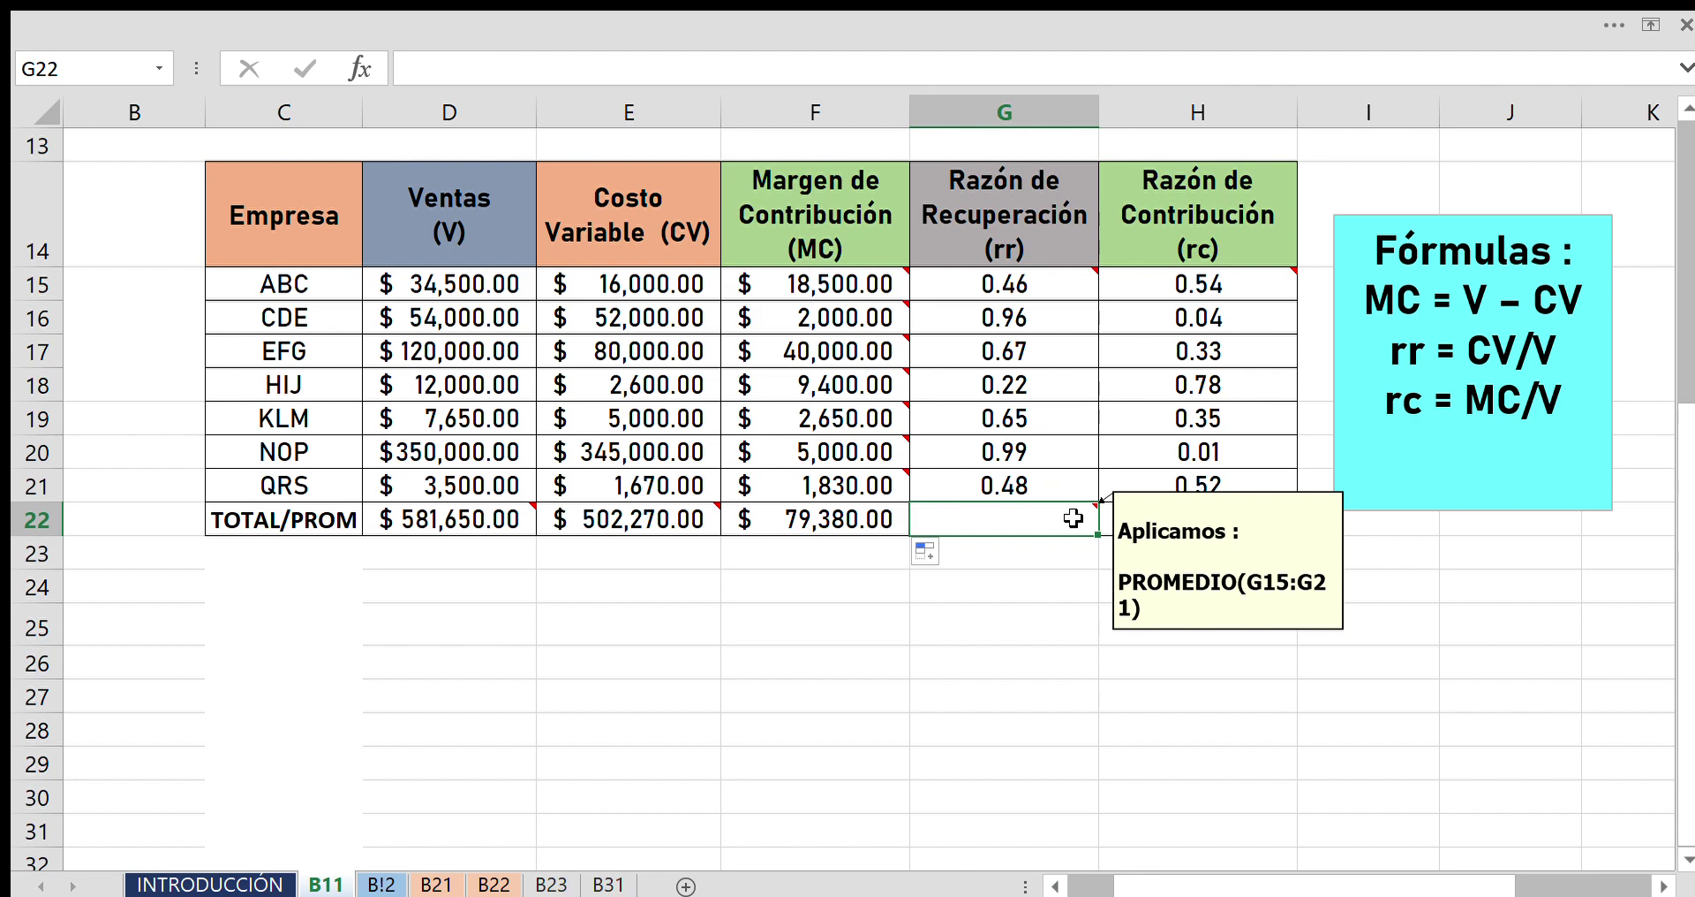
{"action": "type", "text": "="}
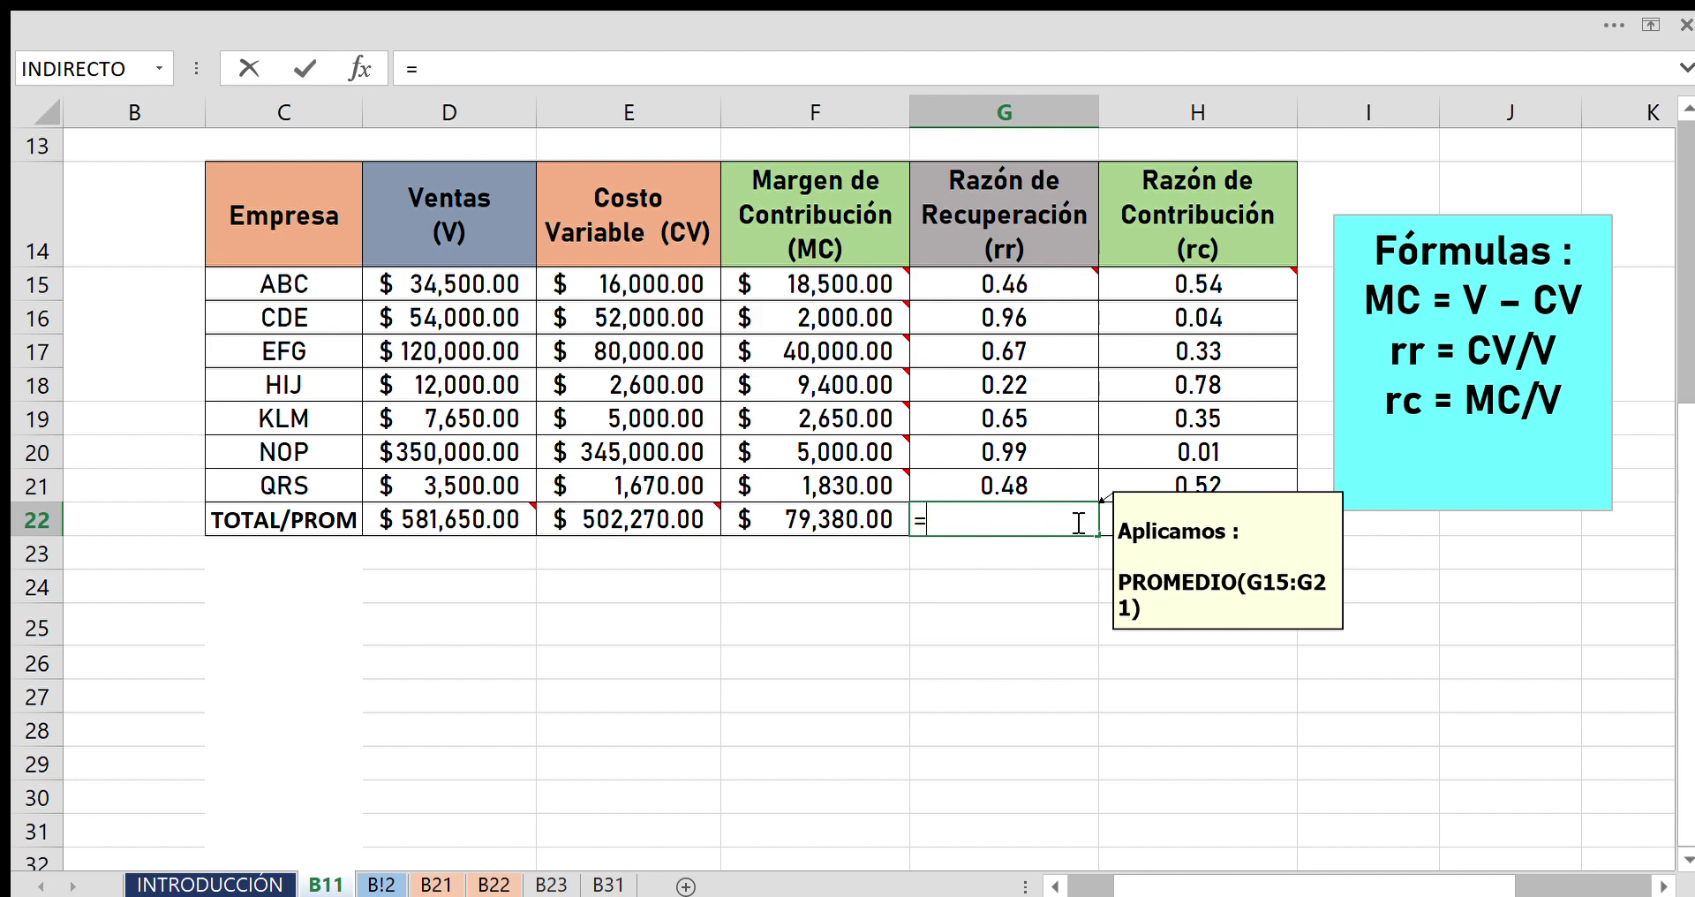
{"action": "type", "text": "promedio("}
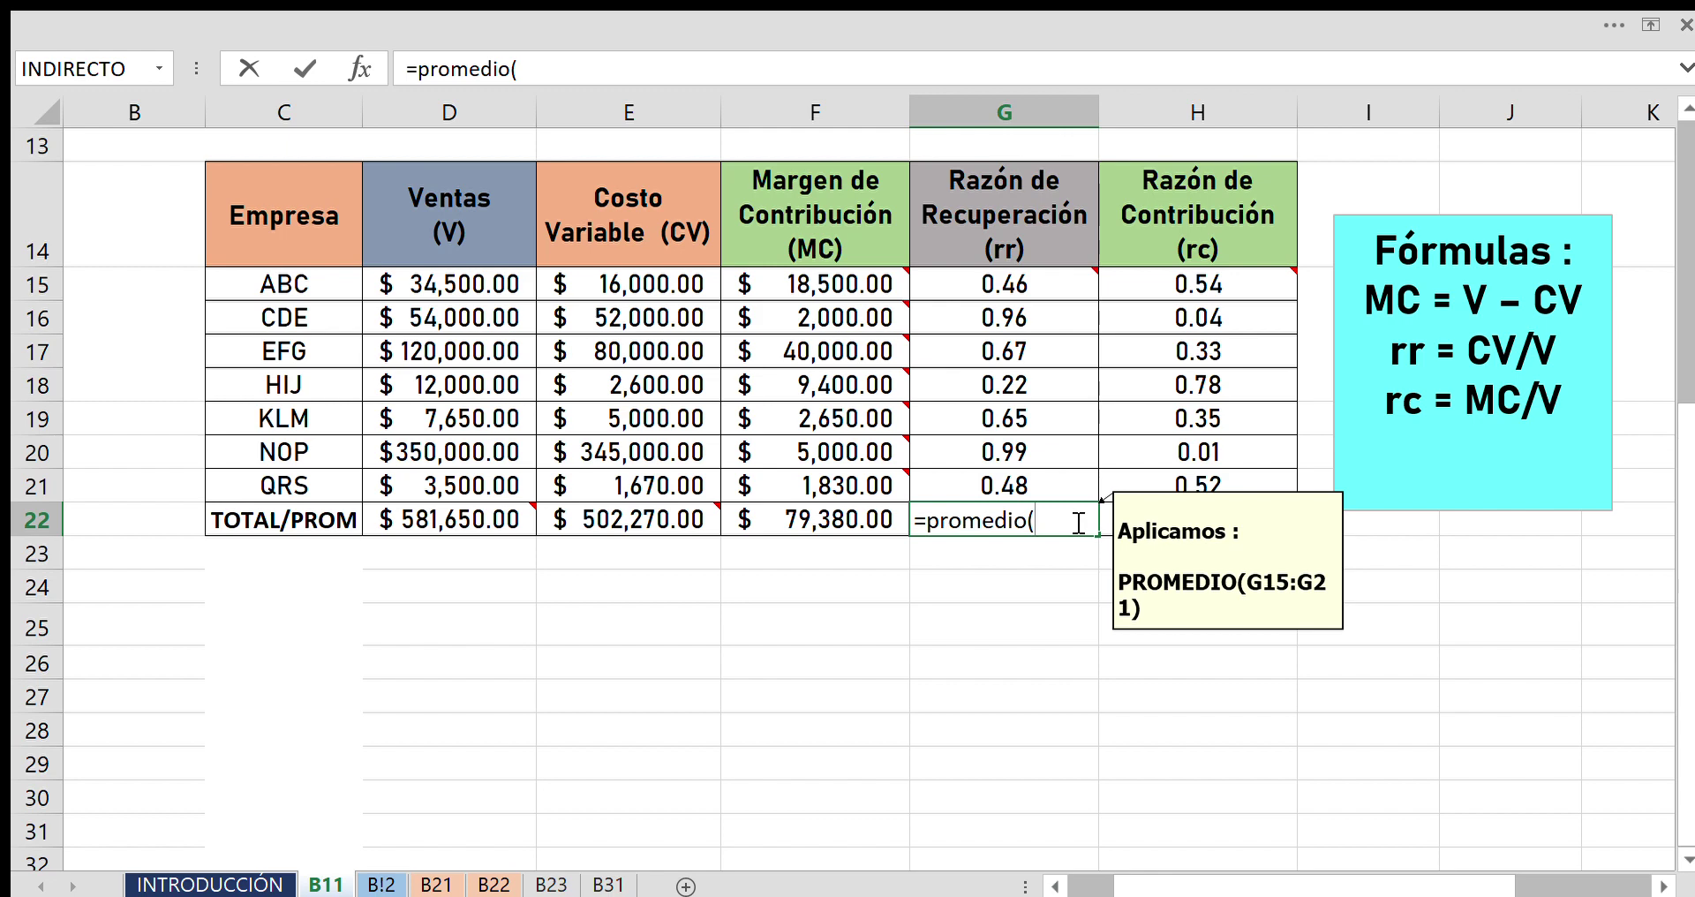
{"action": "type", "text": "g15"}
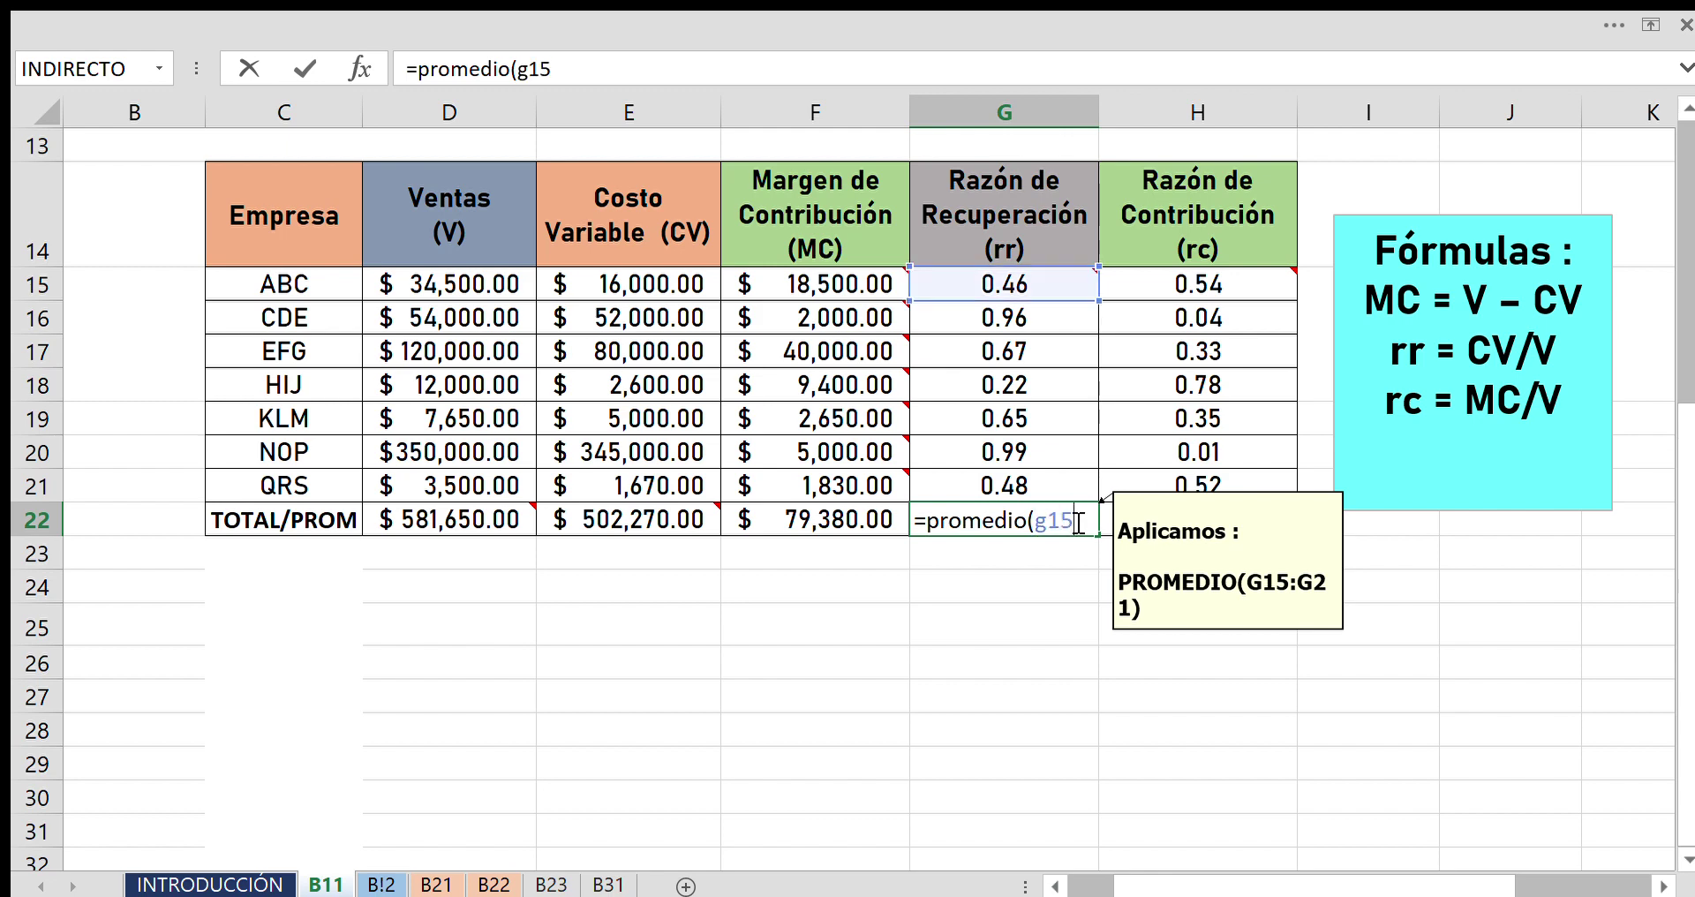
{"action": "type", "text": ":"}
{"action": "type", "text": "g21)"}
{"action": "key", "text": "Return"}
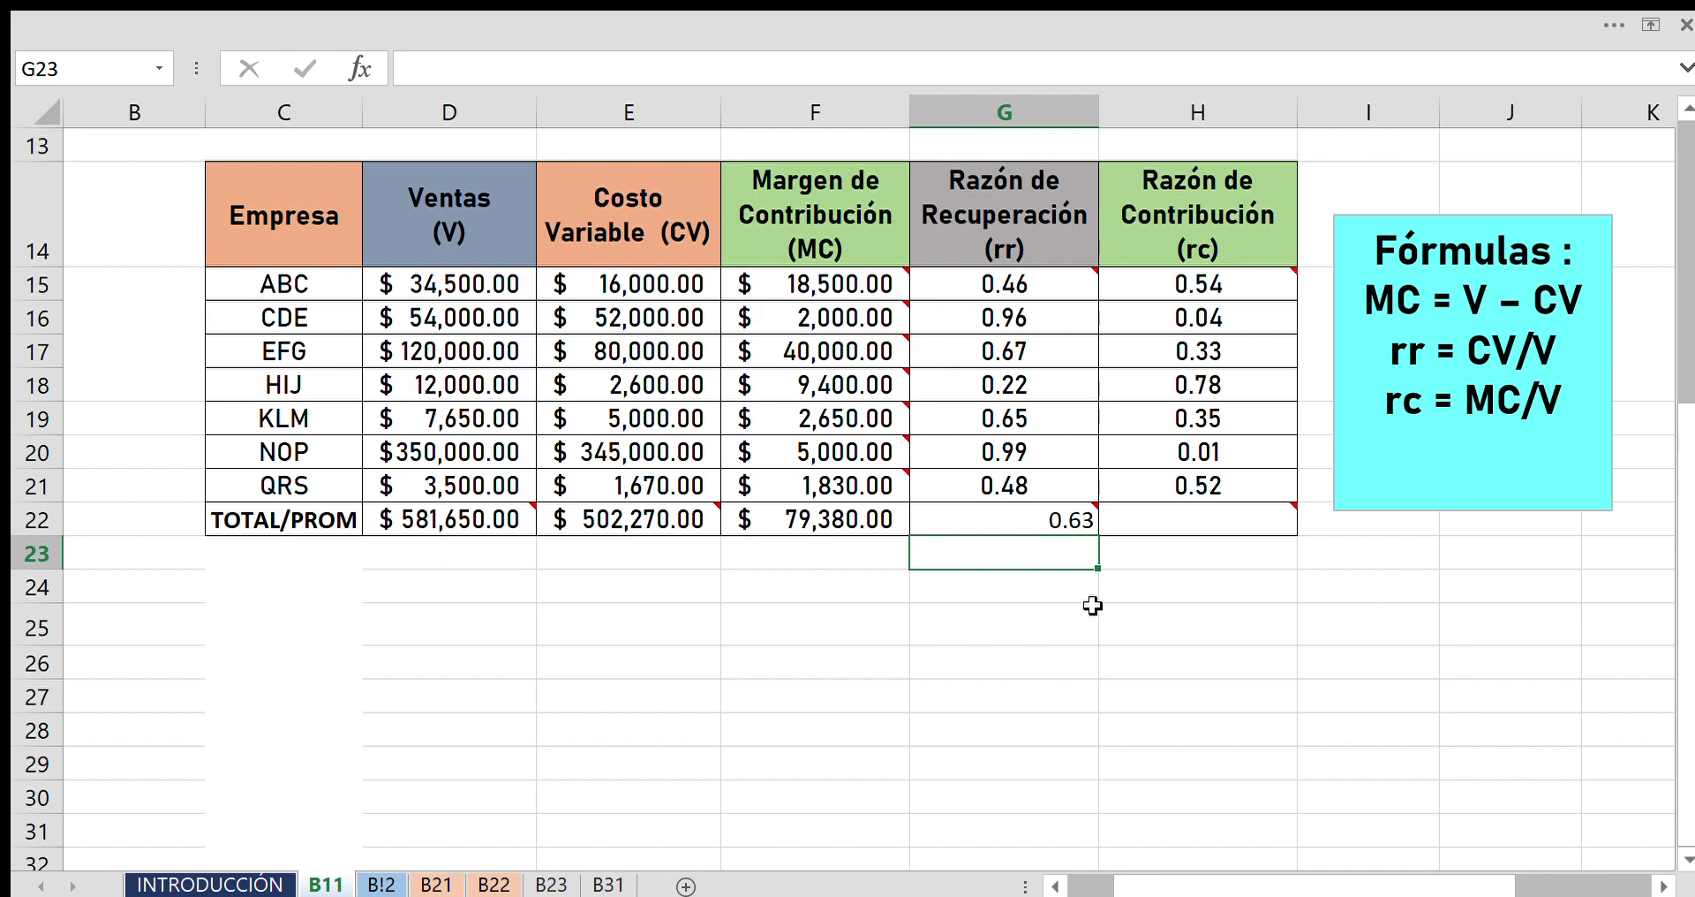
{"action": "left_click", "coordinate": [1060, 519]}
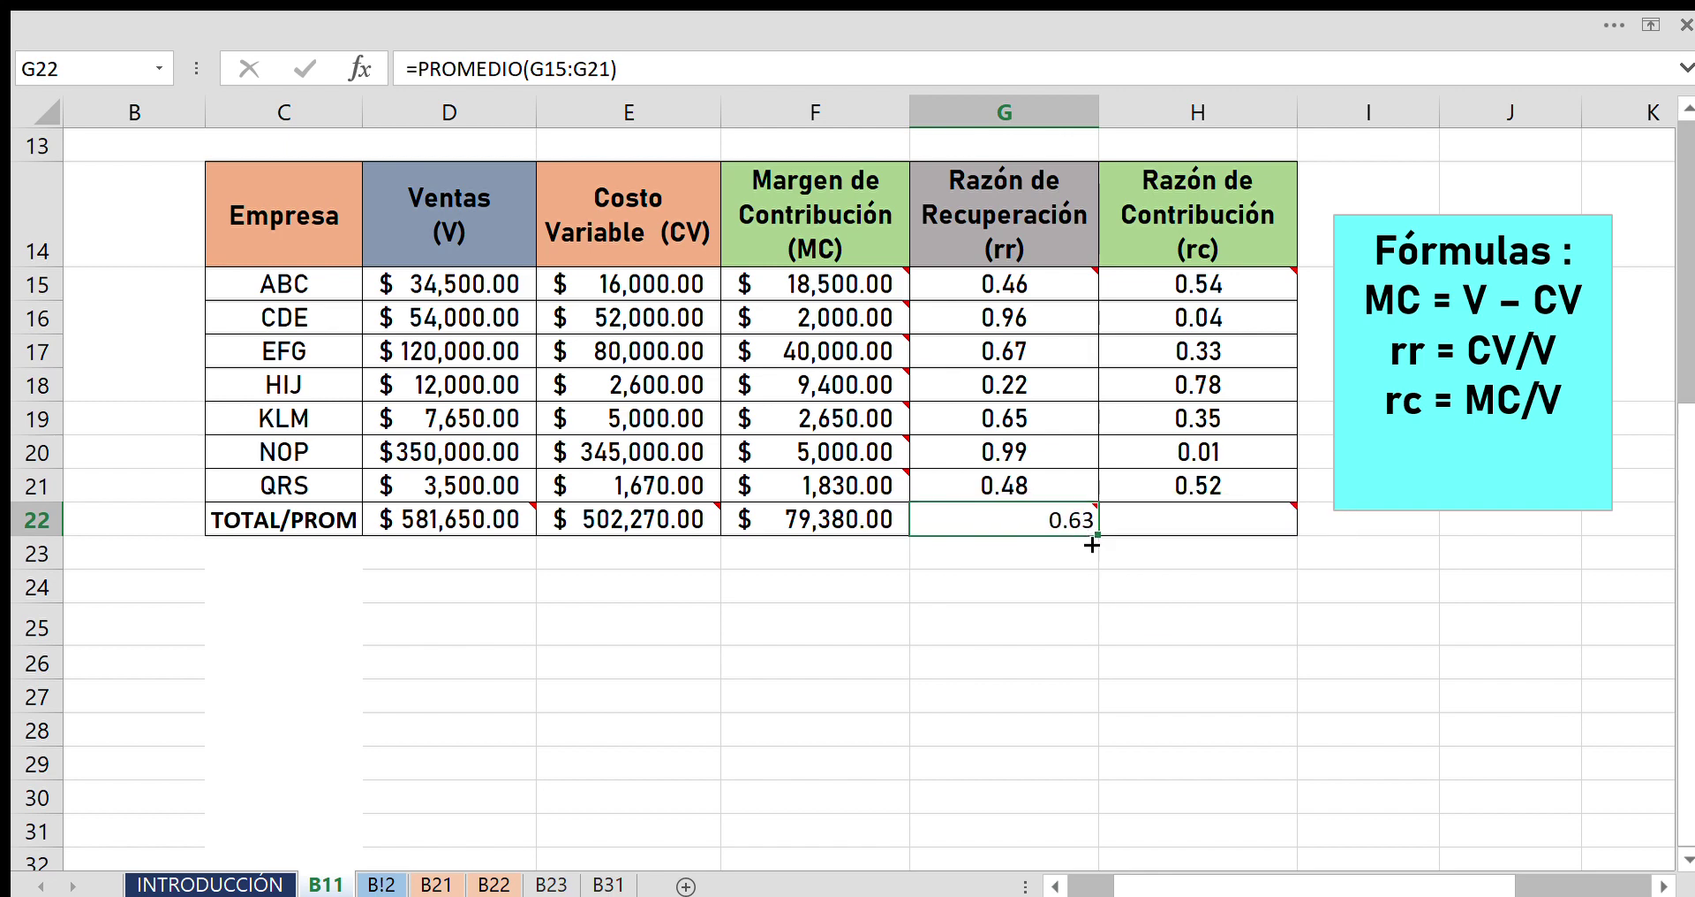
Fill the G22 average formula into H22, showing 0.37 for Razón de Contribución.
{"action": "left_click_drag", "start_coordinate": [1092, 545], "coordinate": [1270, 544]}
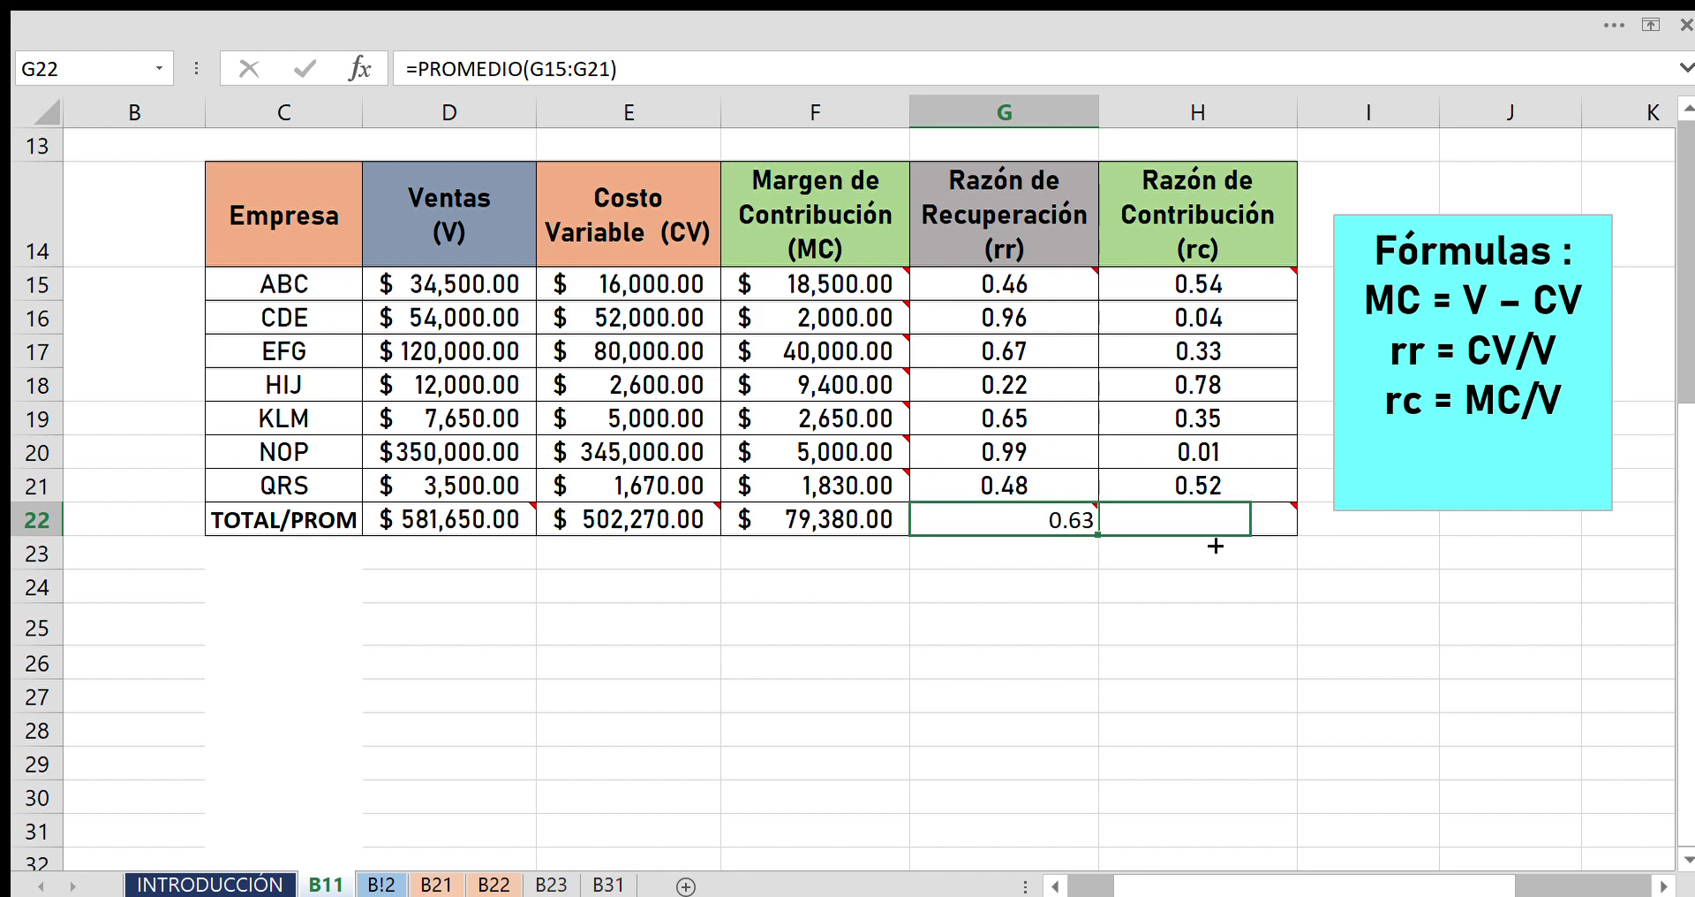
{"action": "left_click", "coordinate": [1245, 613]}
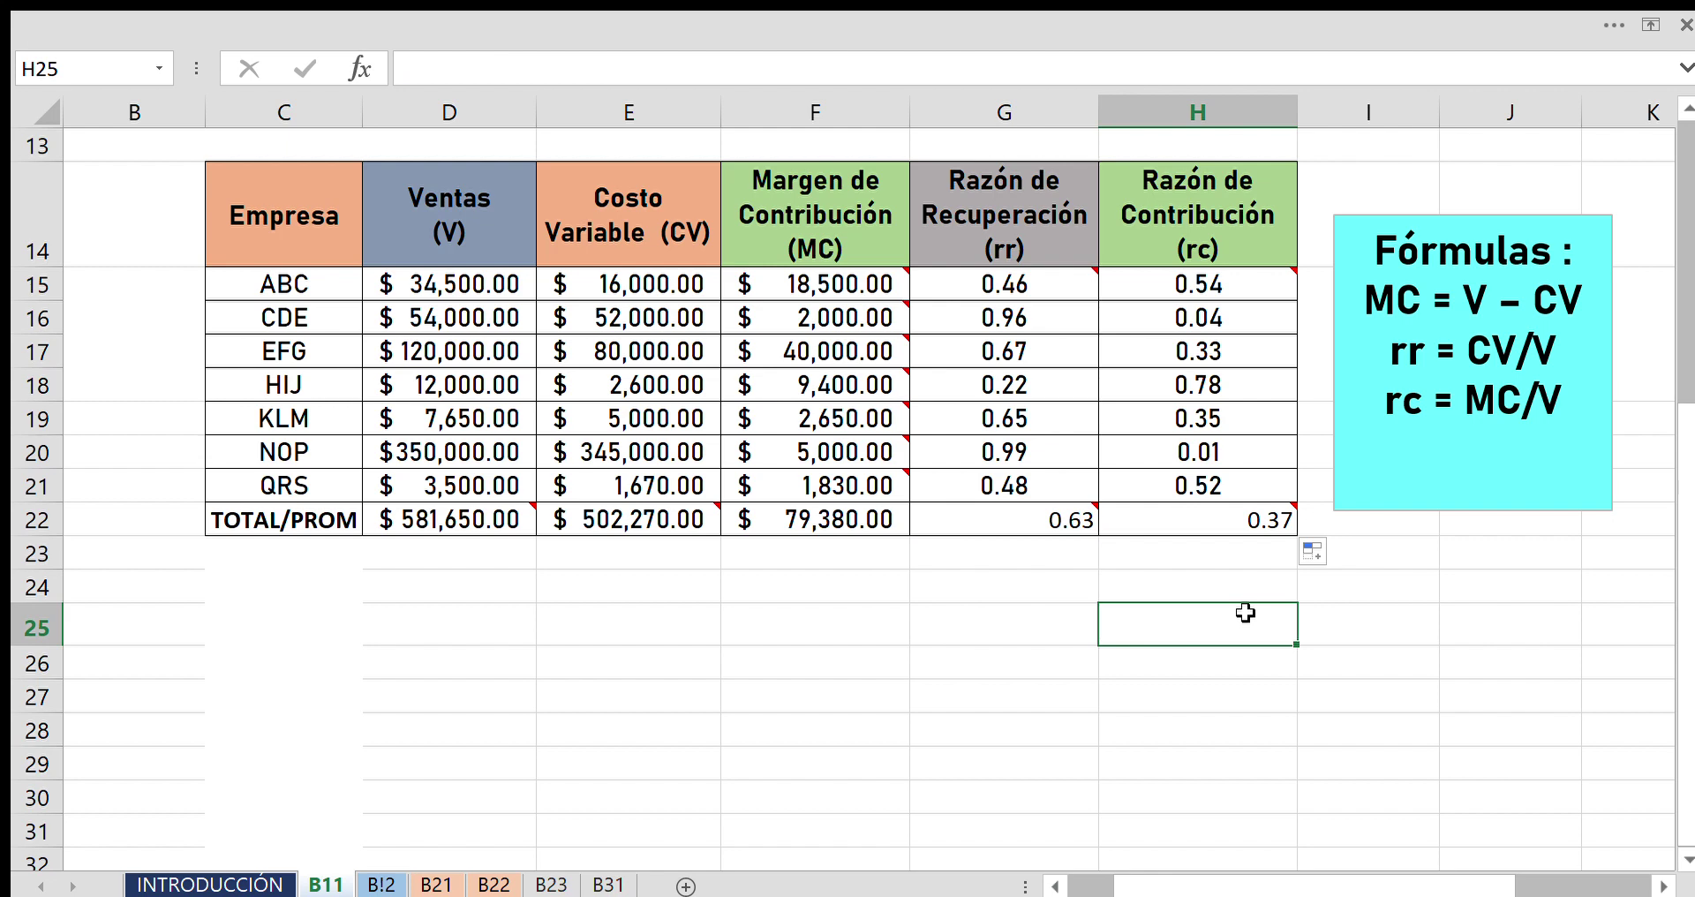
{"action": "left_click_drag", "start_coordinate": [1081, 491], "coordinate": [1118, 486]}
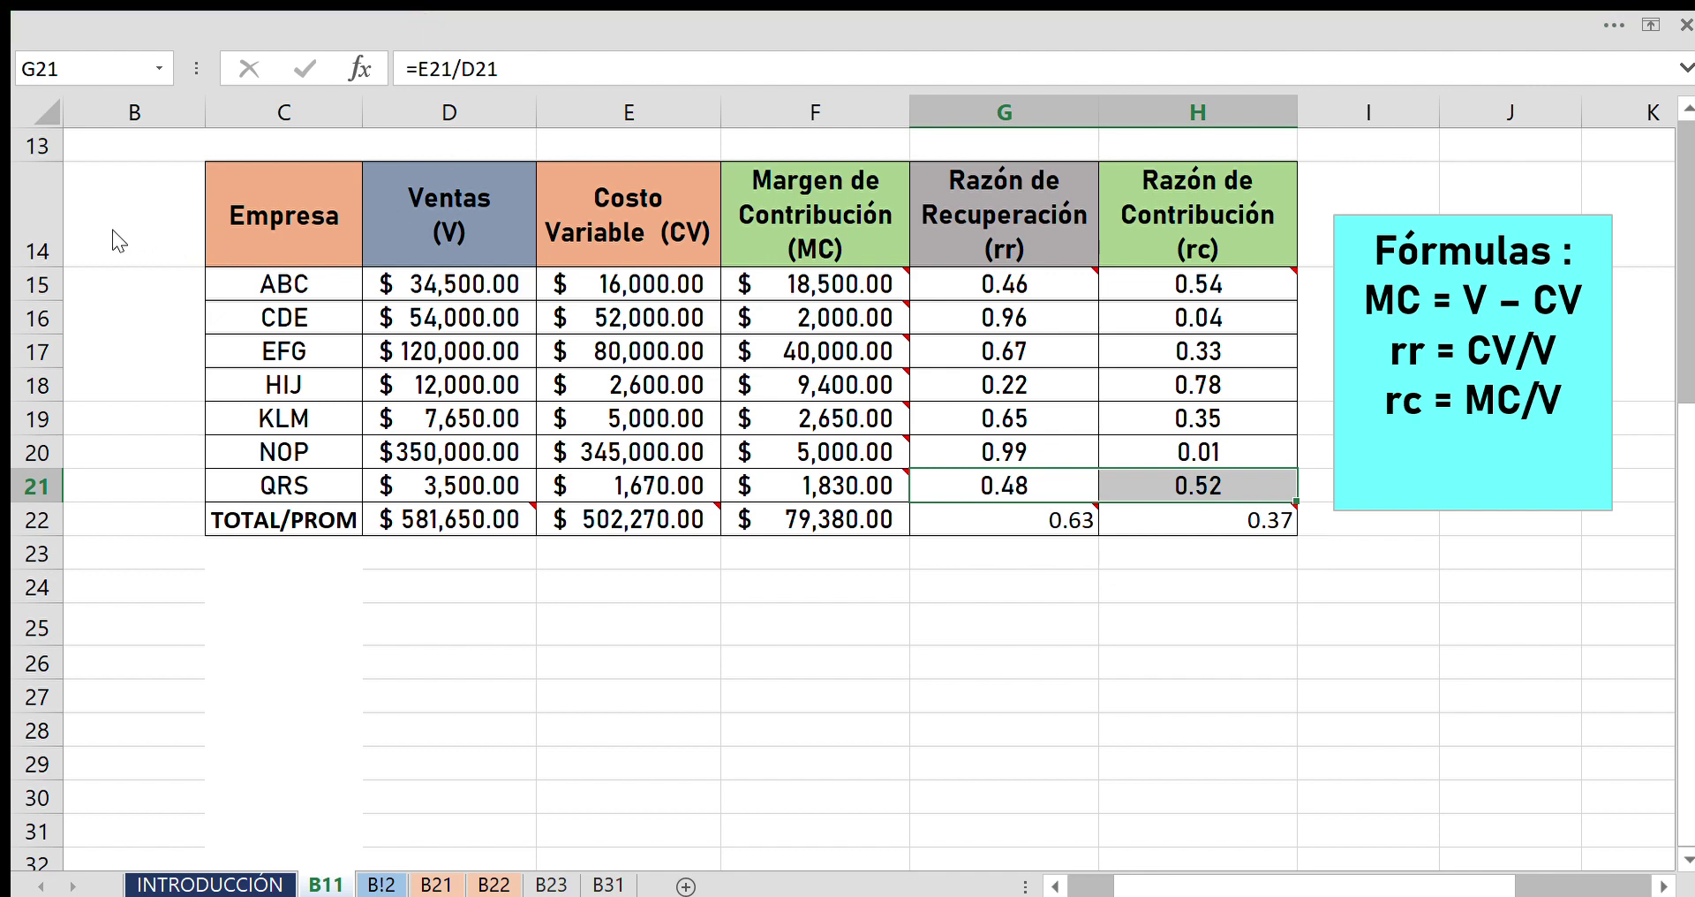
Copy G21:H21's formatting onto the 0.63 and 0.37 averages in G22:H22.
{"action": "key", "text": "ctrl+c"}
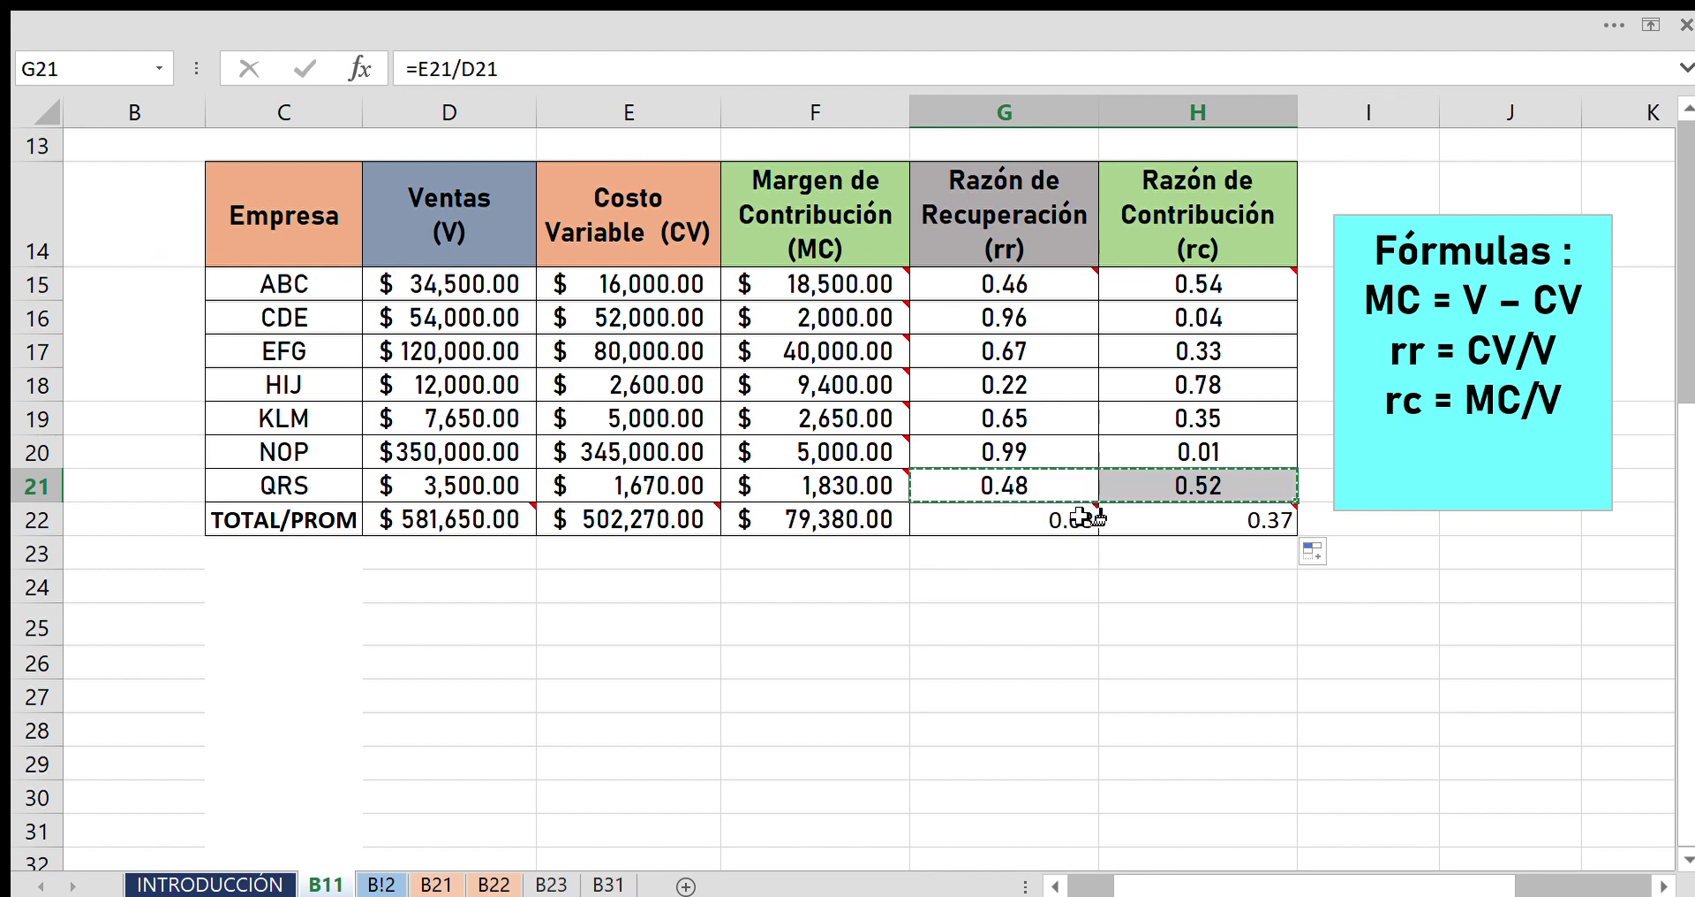
{"action": "left_click", "coordinate": [1082, 518]}
{"action": "left_click", "coordinate": [1054, 630]}
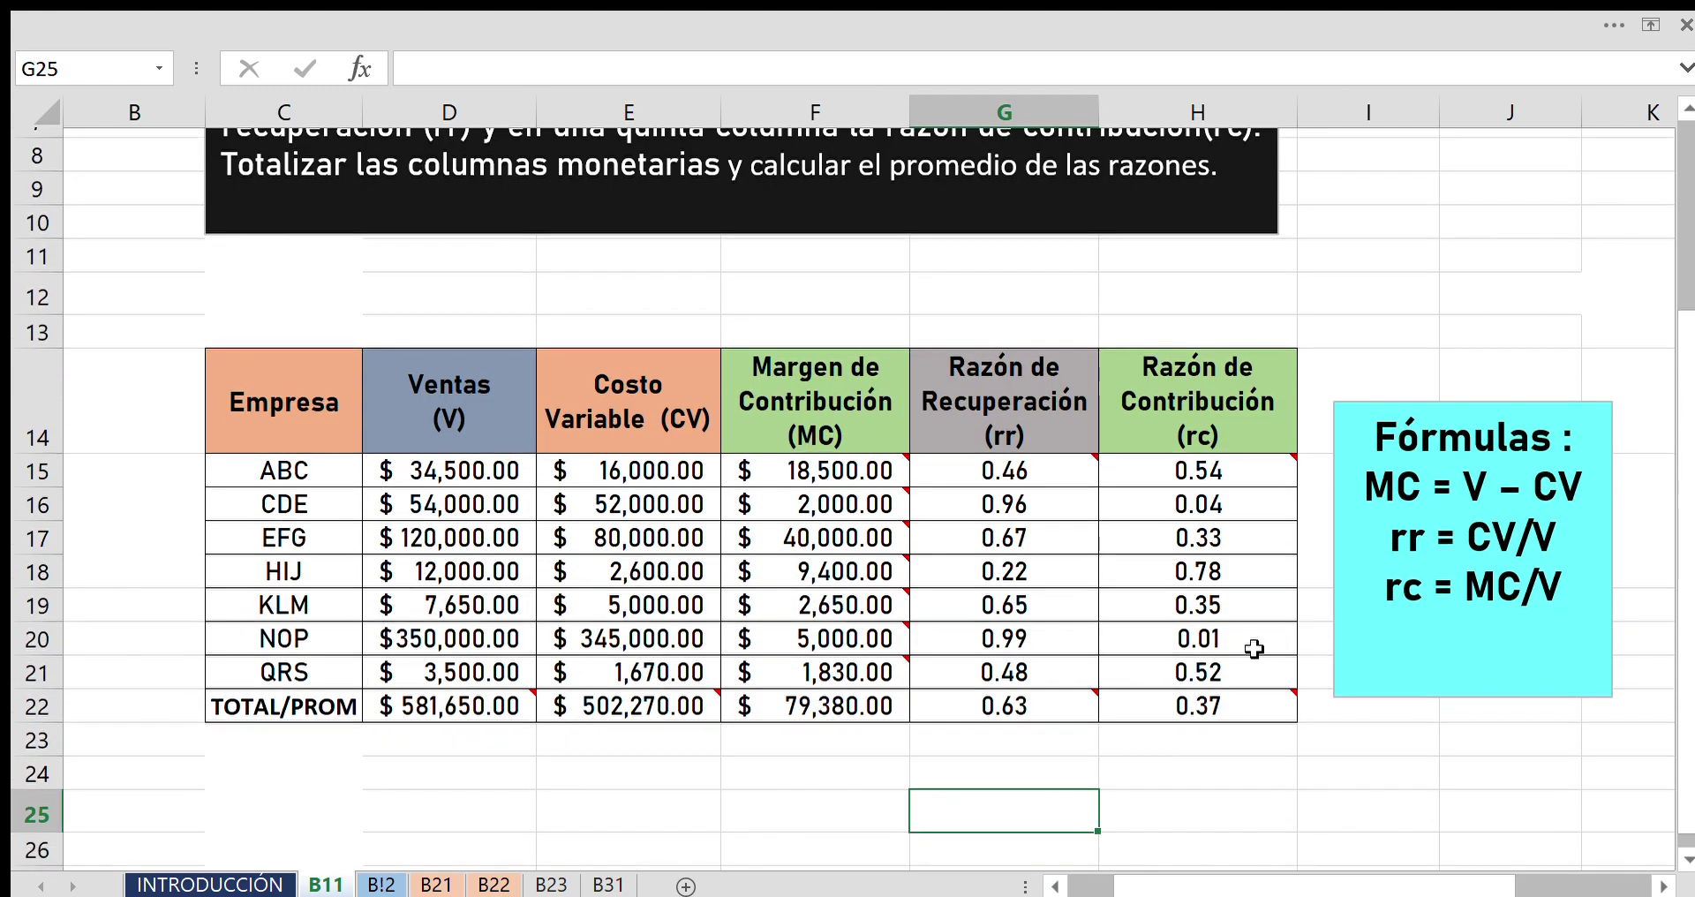
{"action": "scroll", "coordinate": [1254, 649], "scroll_direction": "up", "scroll_amount": 1}
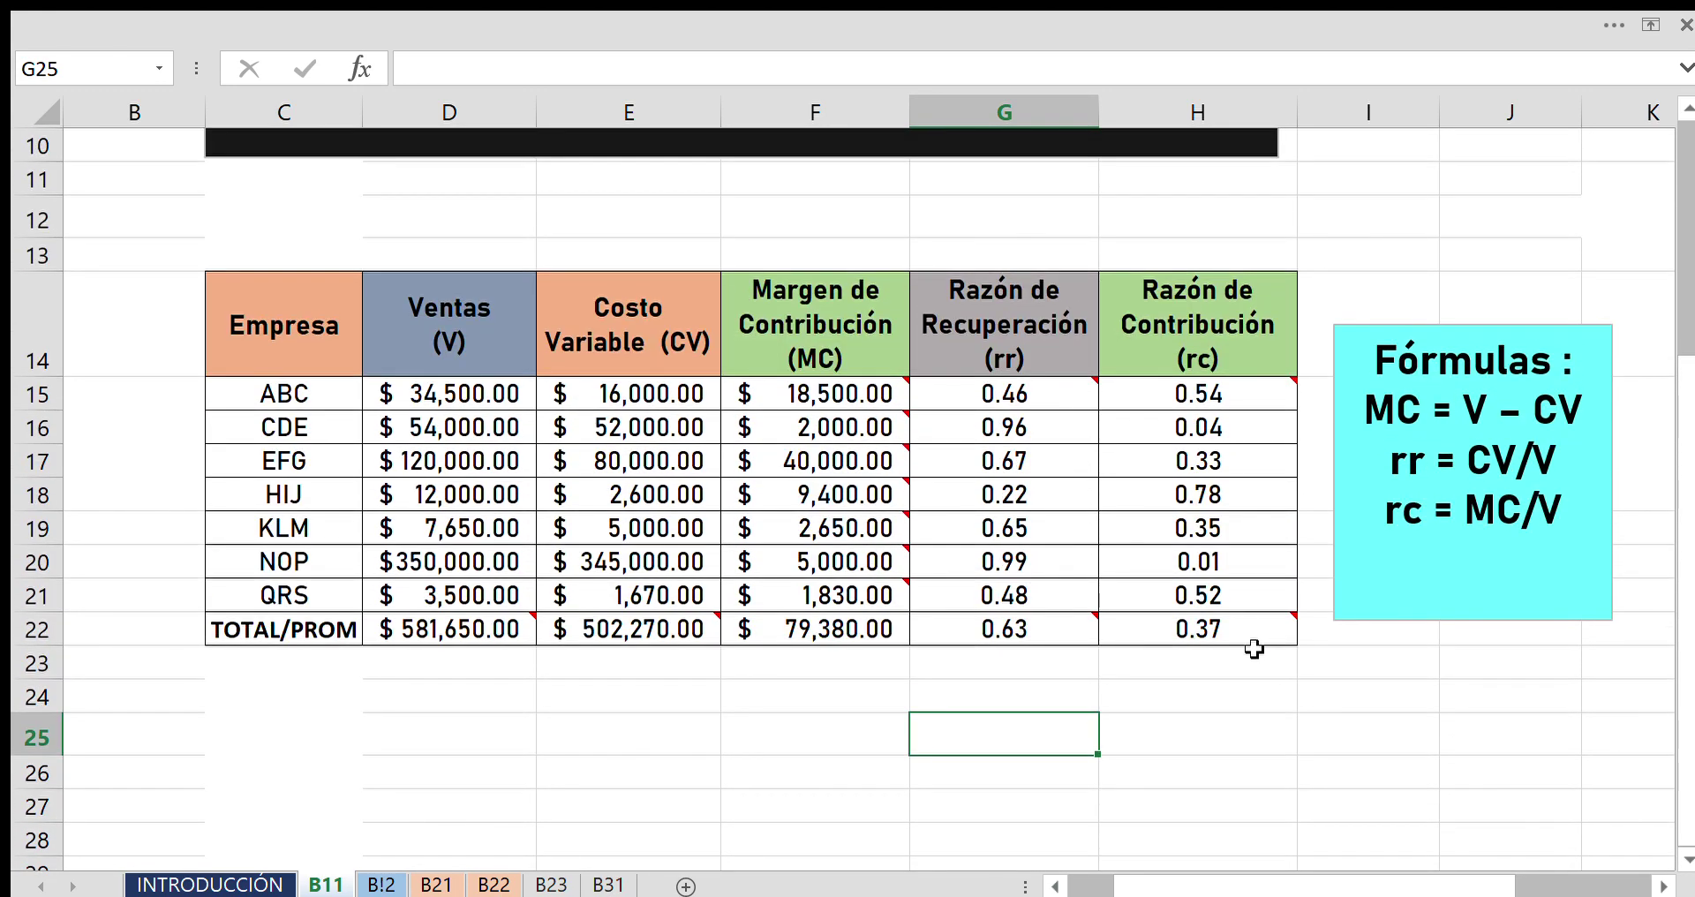
{"action": "scroll", "coordinate": [1254, 648], "scroll_direction": "up", "scroll_amount": 1}
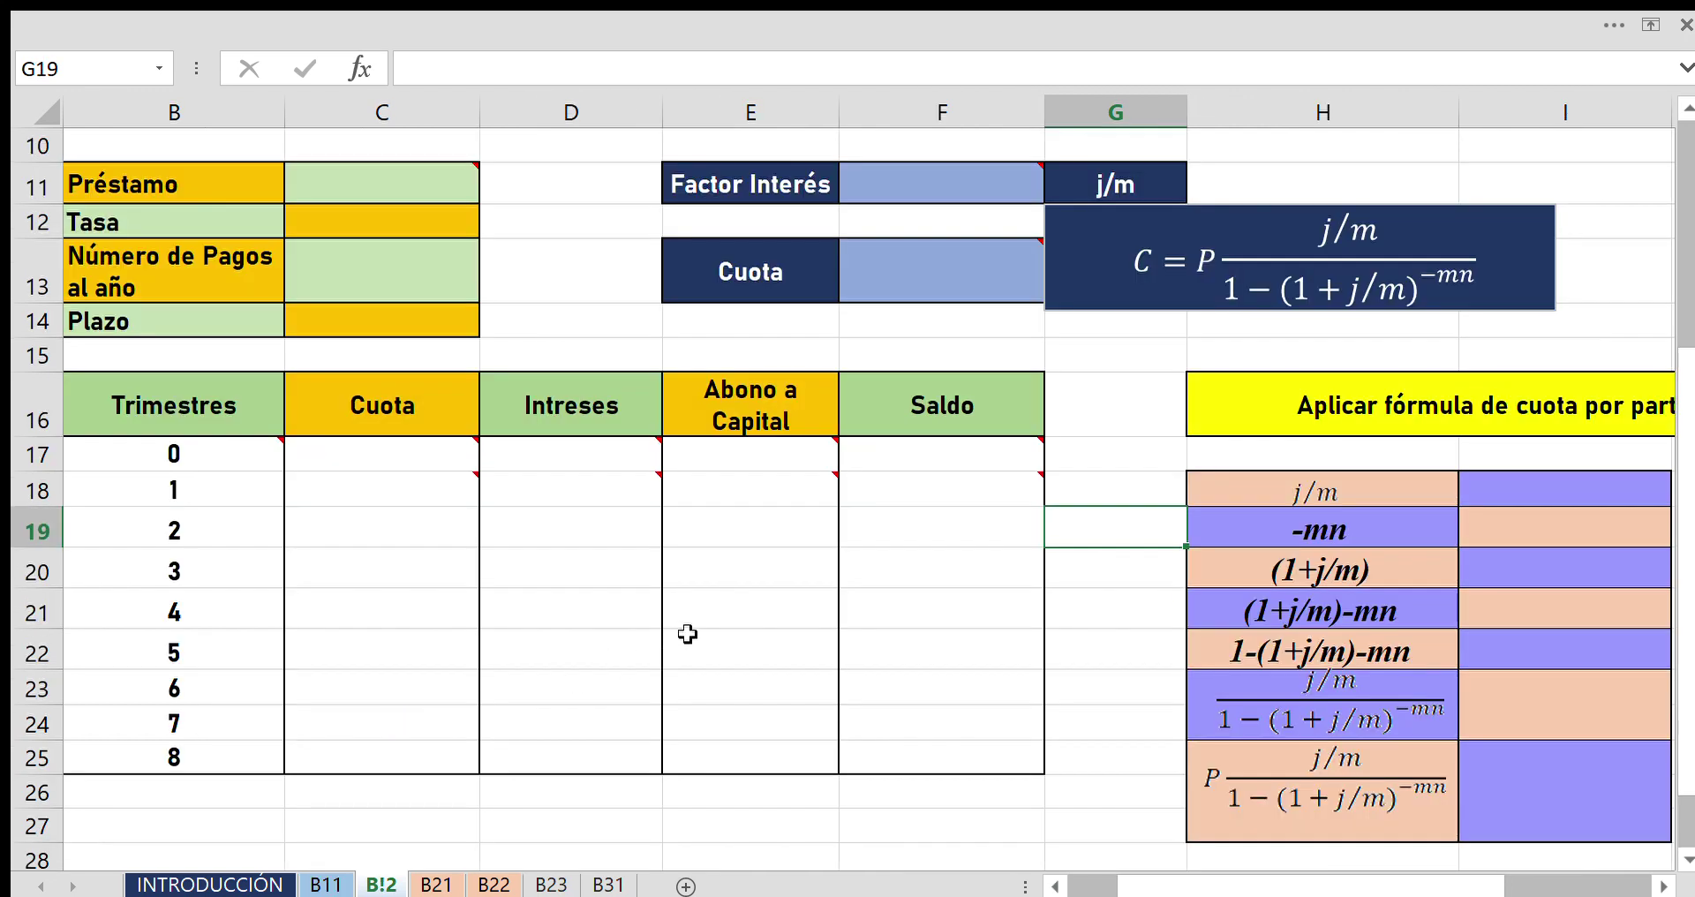
Scroll through the B!2 sheet to read the $65,000 loan at 16% over 2 years.
{"action": "scroll", "coordinate": [692, 630], "scroll_direction": "up", "scroll_amount": 1}
{"action": "scroll", "coordinate": [691, 629], "scroll_direction": "up", "scroll_amount": 2}
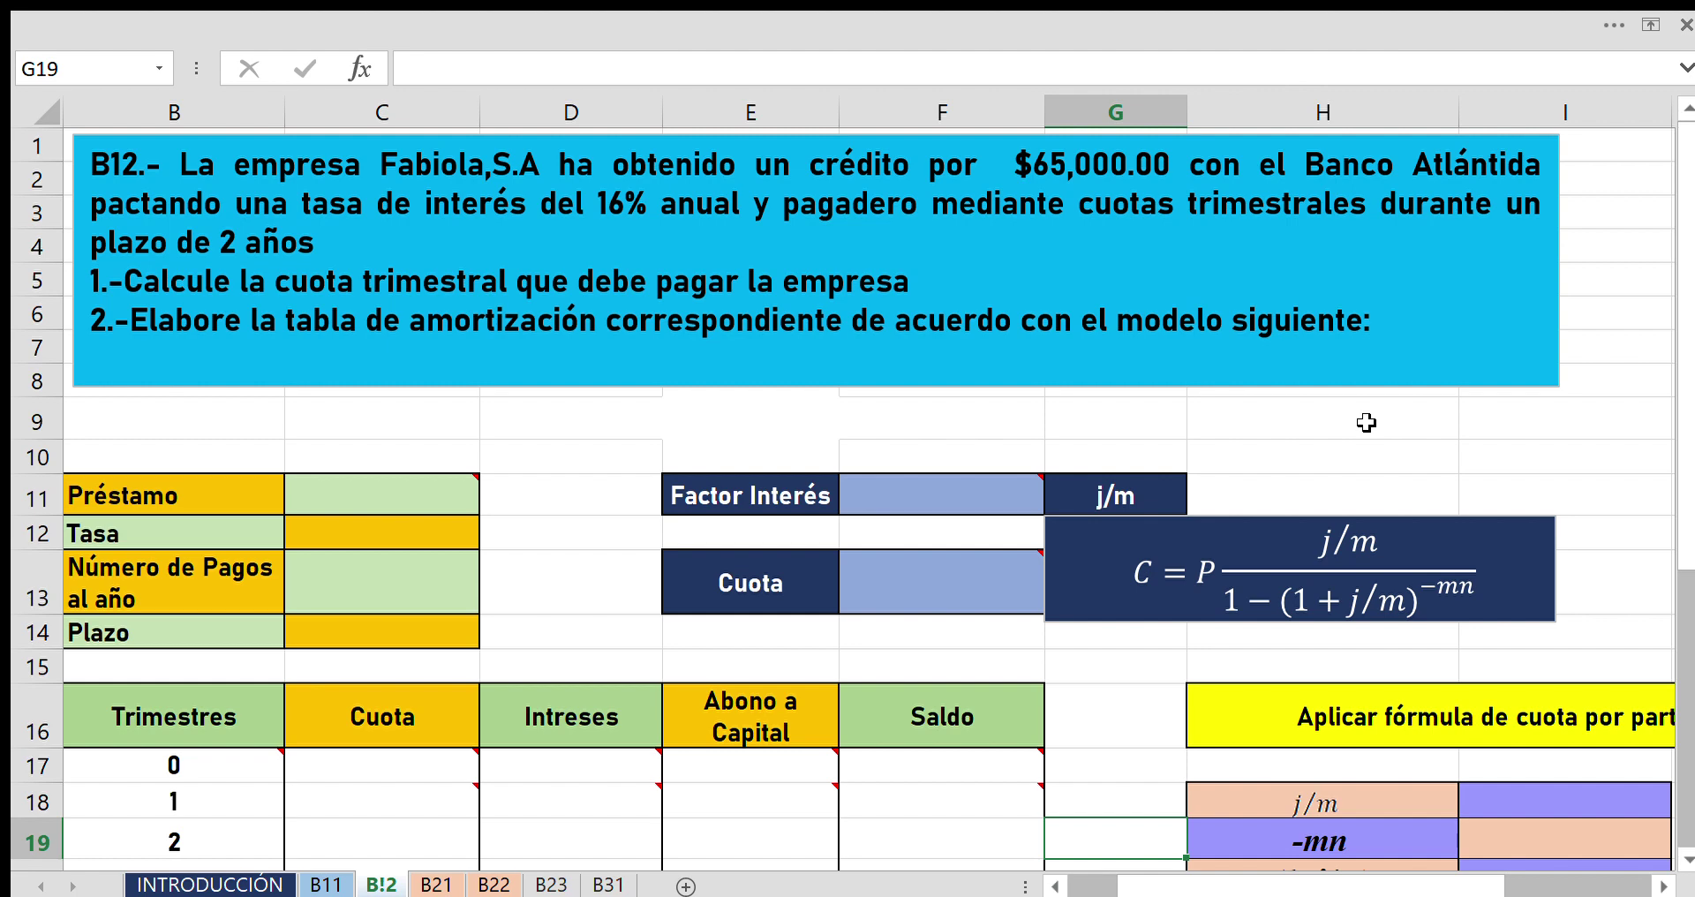
{"action": "scroll", "coordinate": [1367, 423], "scroll_direction": "down", "scroll_amount": 3}
{"action": "scroll", "coordinate": [1366, 423], "scroll_direction": "up", "scroll_amount": 3}
{"action": "scroll", "coordinate": [828, 426], "scroll_direction": "down", "scroll_amount": 1}
{"action": "scroll", "coordinate": [829, 426], "scroll_direction": "up", "scroll_amount": 1}
{"action": "scroll", "coordinate": [829, 426], "scroll_direction": "down", "scroll_amount": 1}
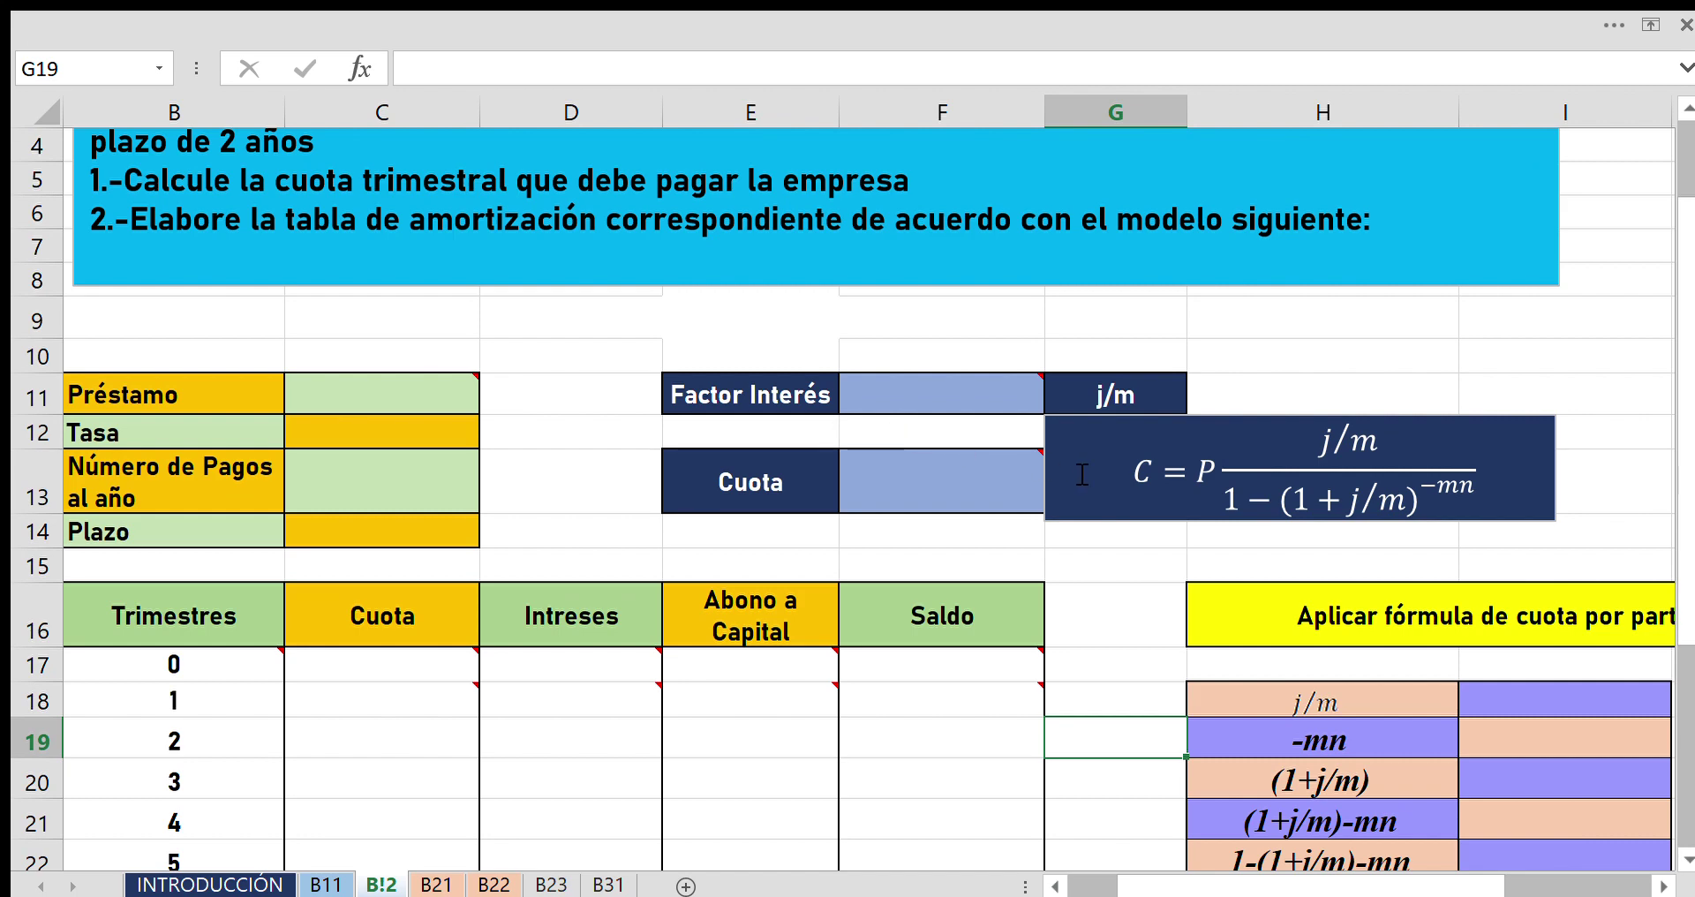
{"action": "scroll", "coordinate": [1082, 474], "scroll_direction": "up", "scroll_amount": 1}
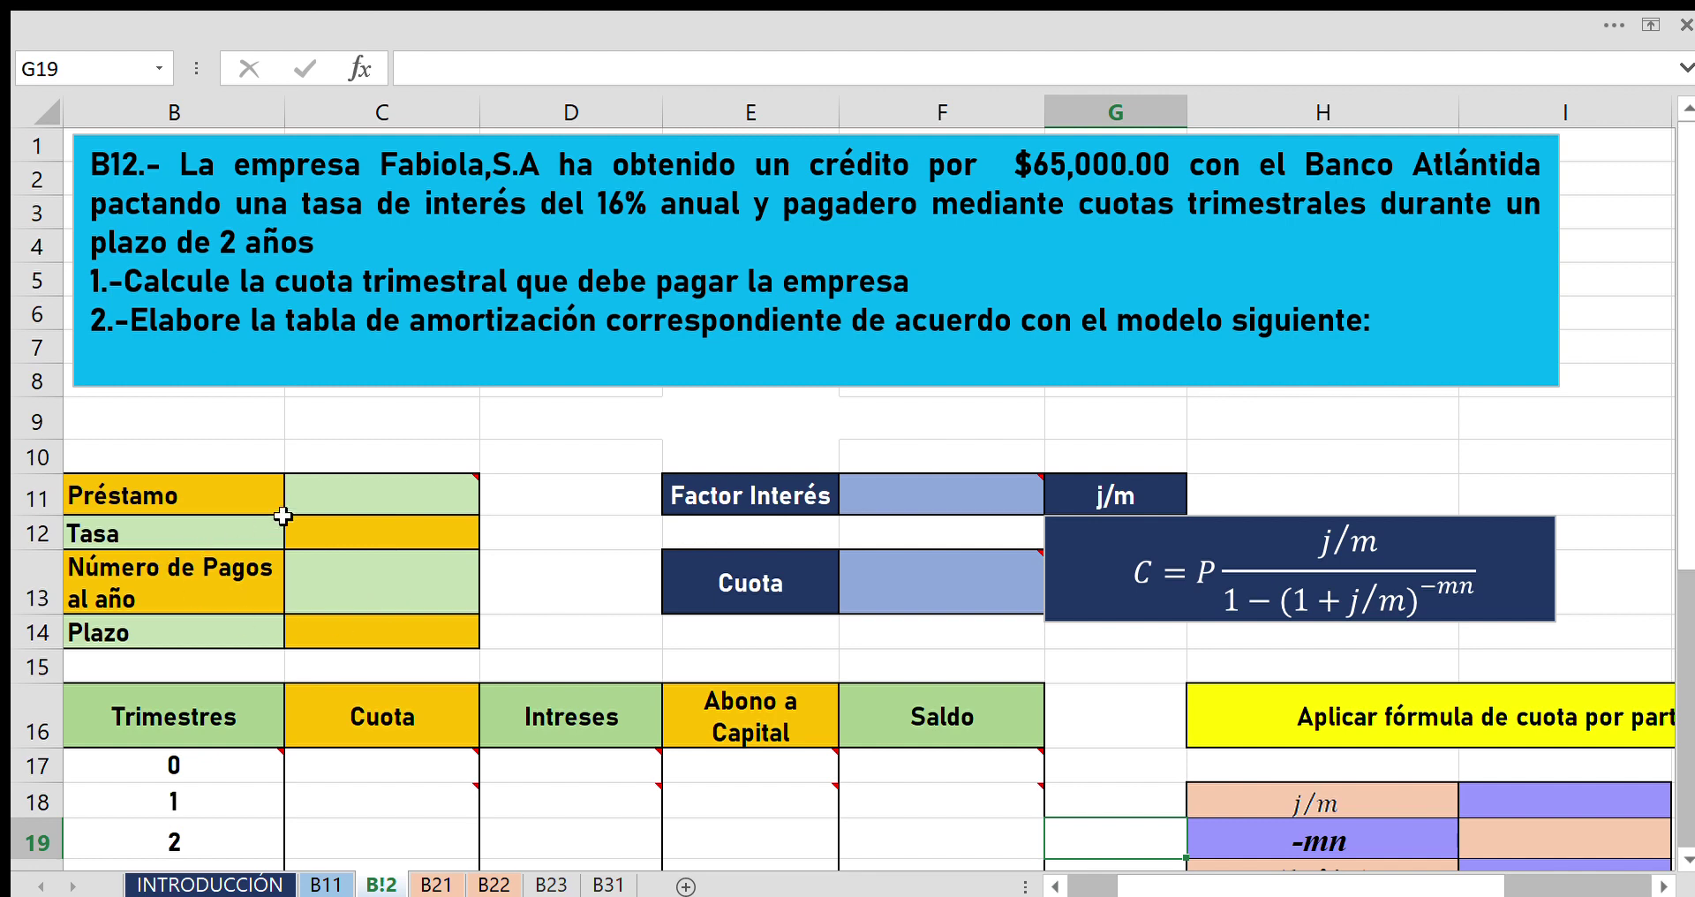
Enter the 65000 loan in C11 as $65,000.00 currency and begin the 0.16 rate in C12.
{"action": "left_click", "coordinate": [452, 503]}
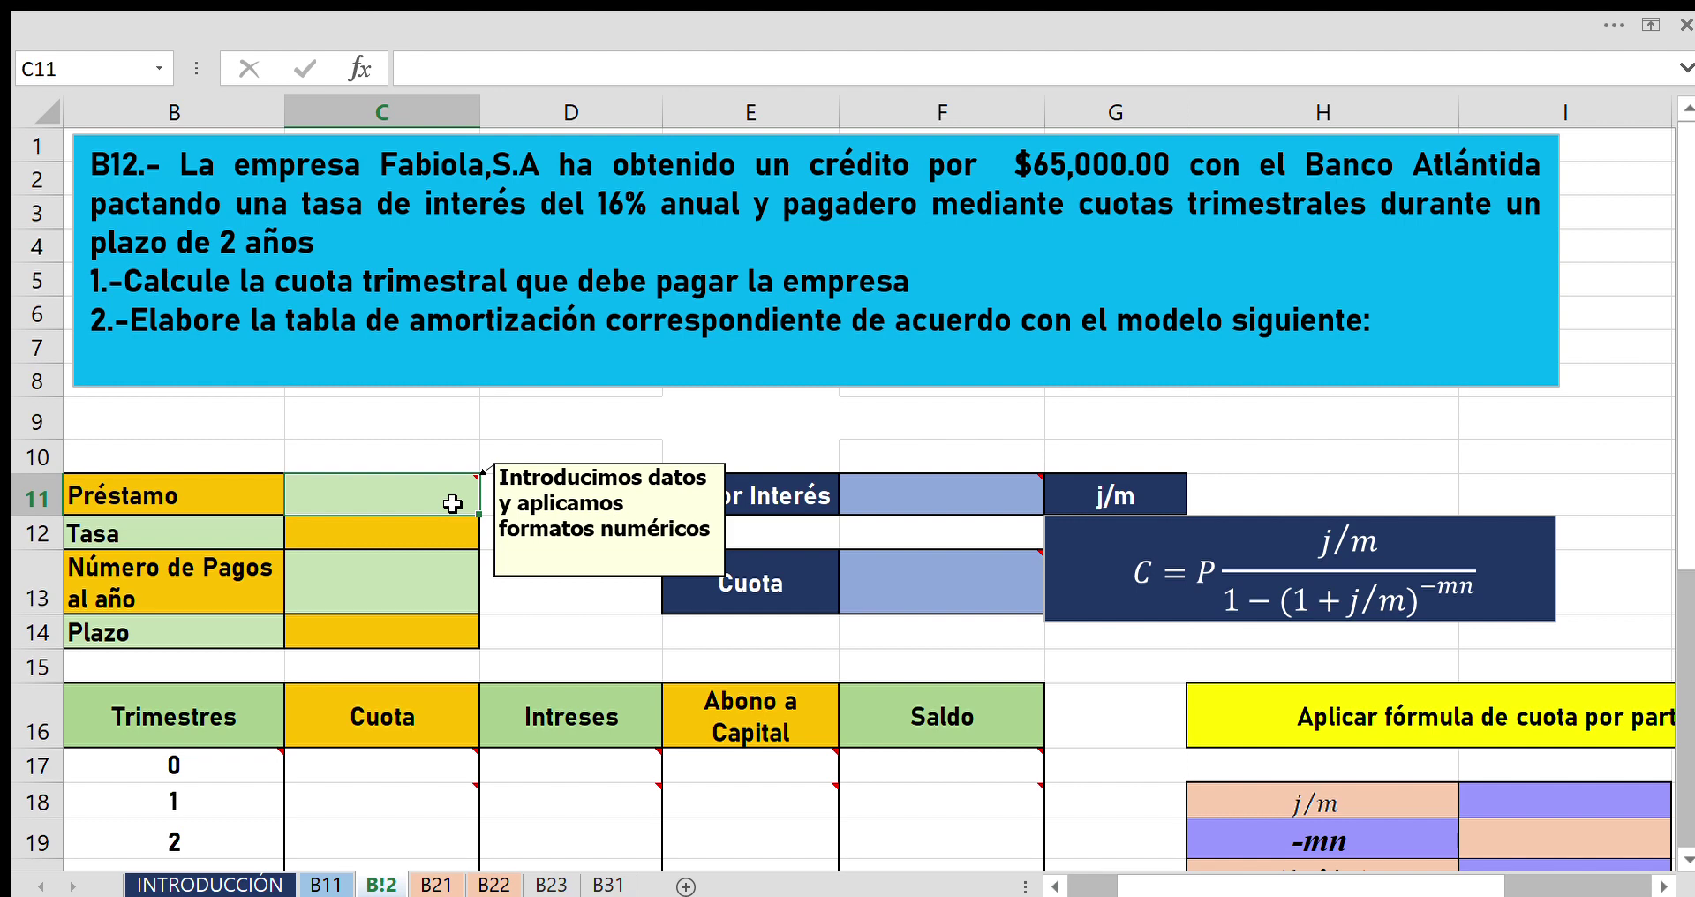
{"action": "type", "text": "65000"}
{"action": "key", "text": "Return"}
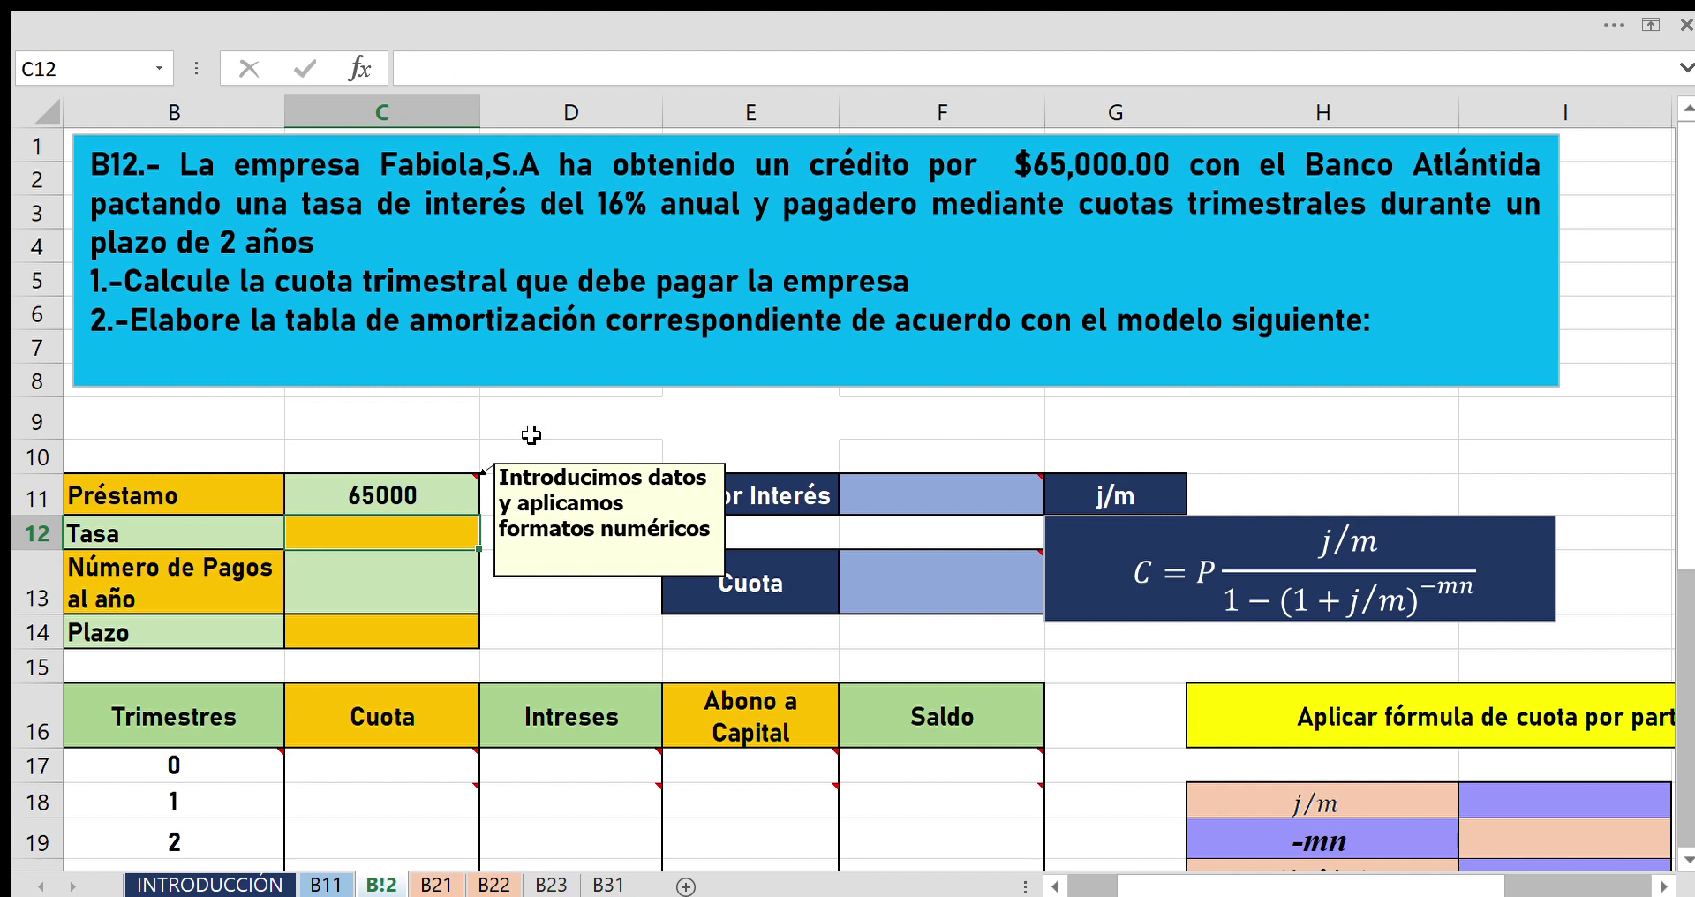
{"action": "left_click", "coordinate": [587, 411]}
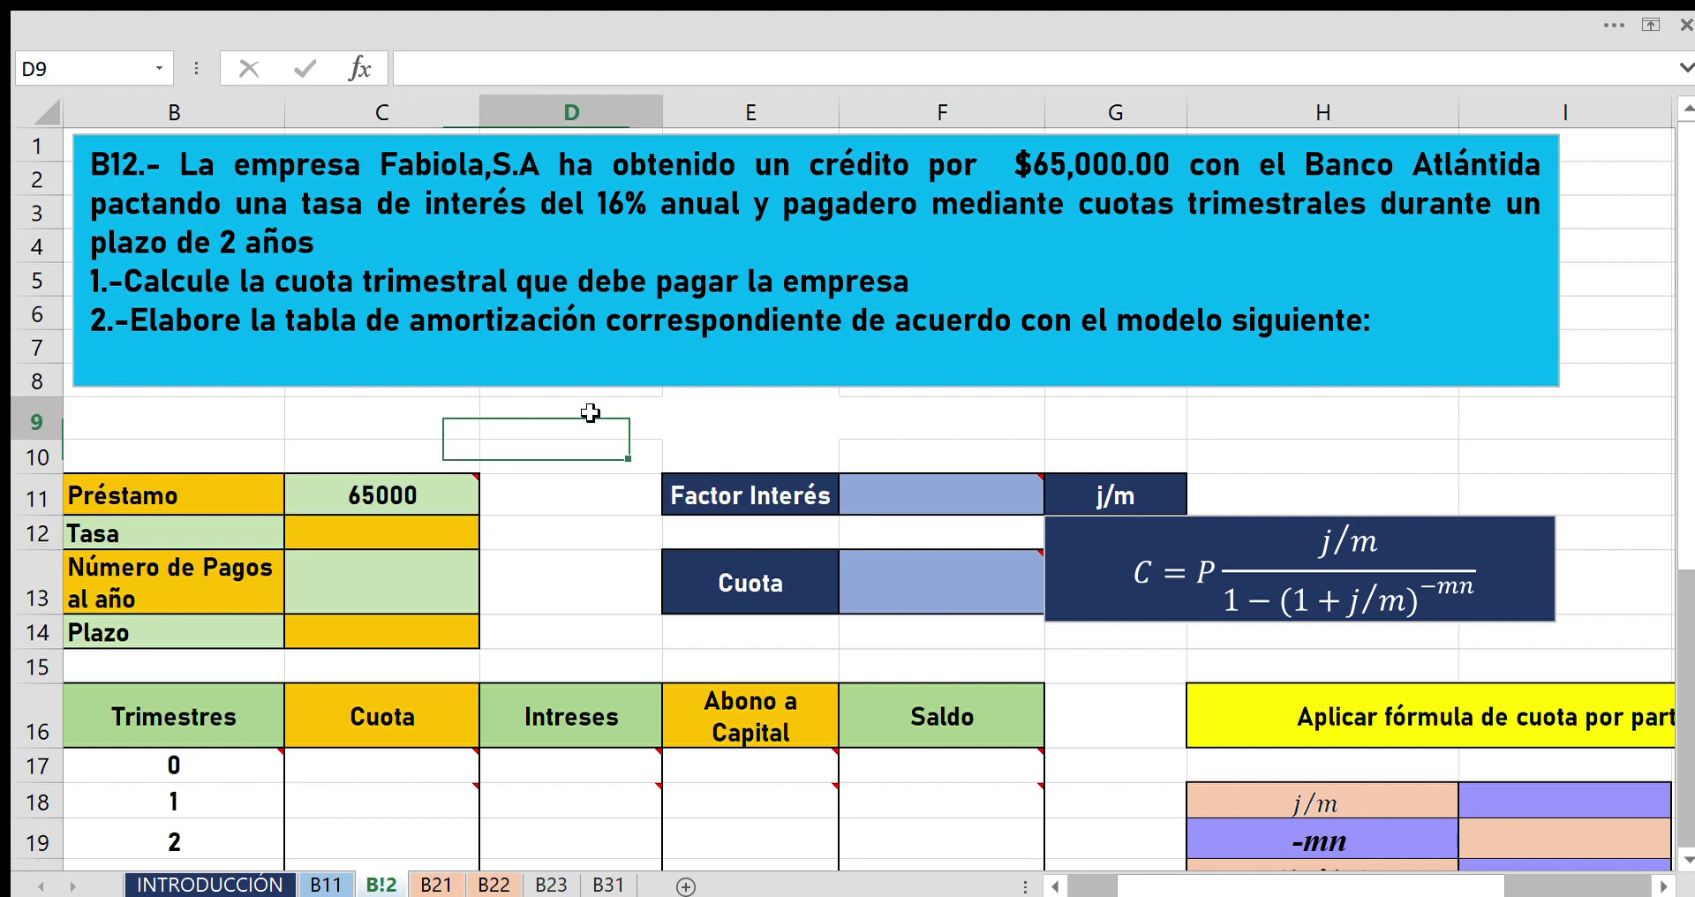
{"action": "left_click", "coordinate": [439, 500]}
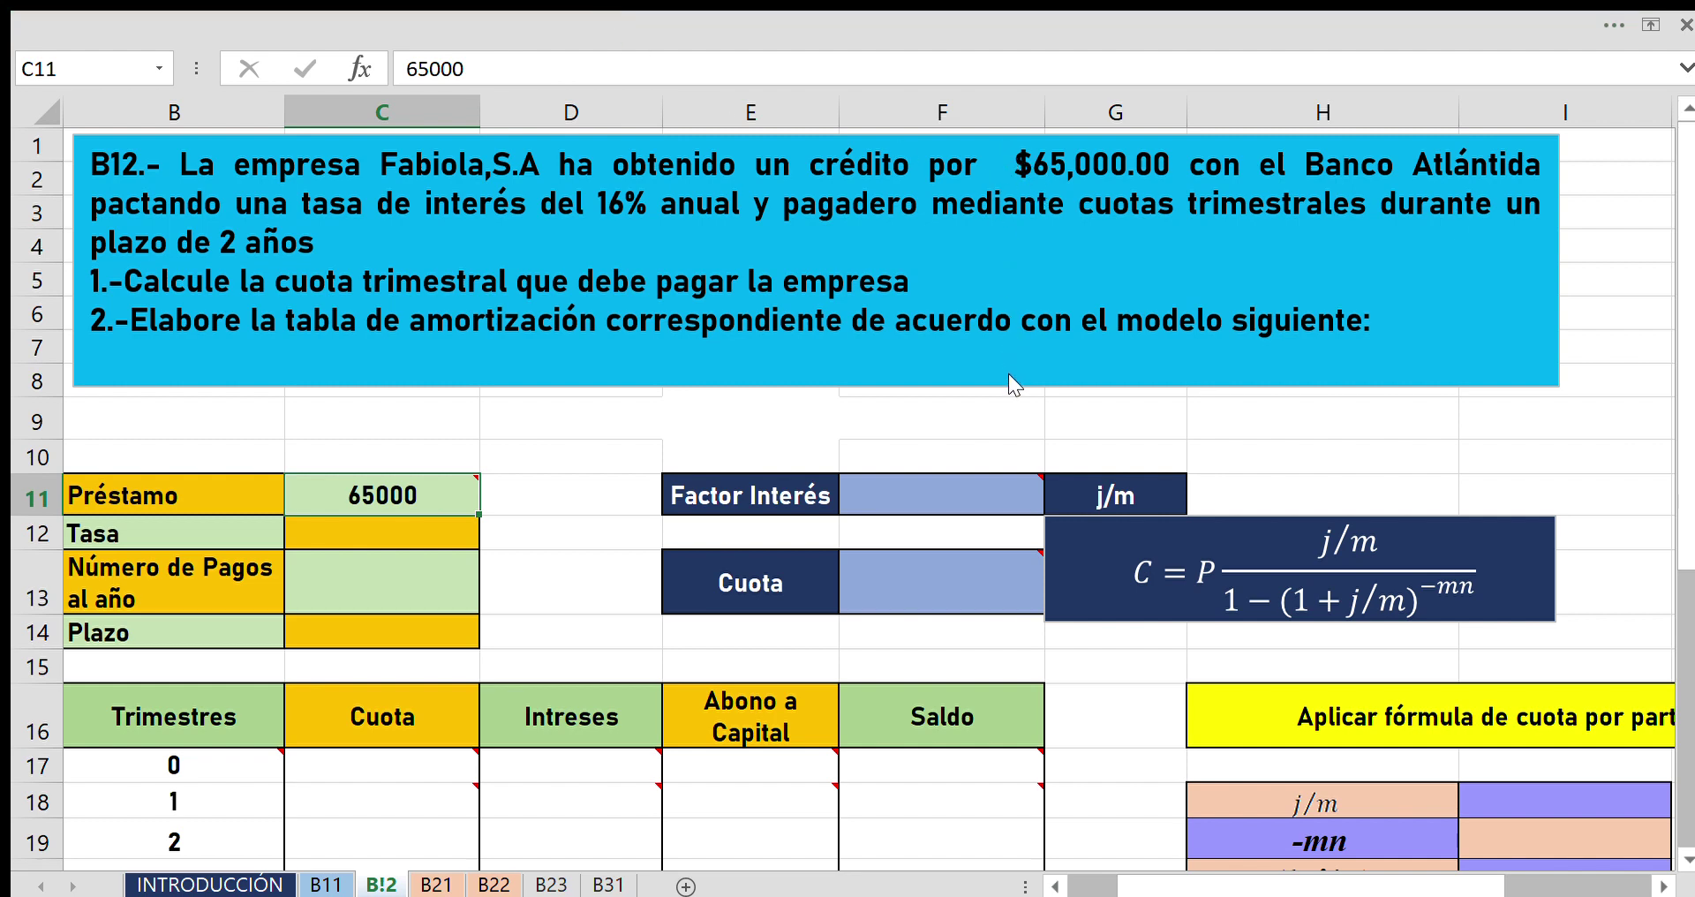
{"action": "key", "text": "ctrl+shift+4"}
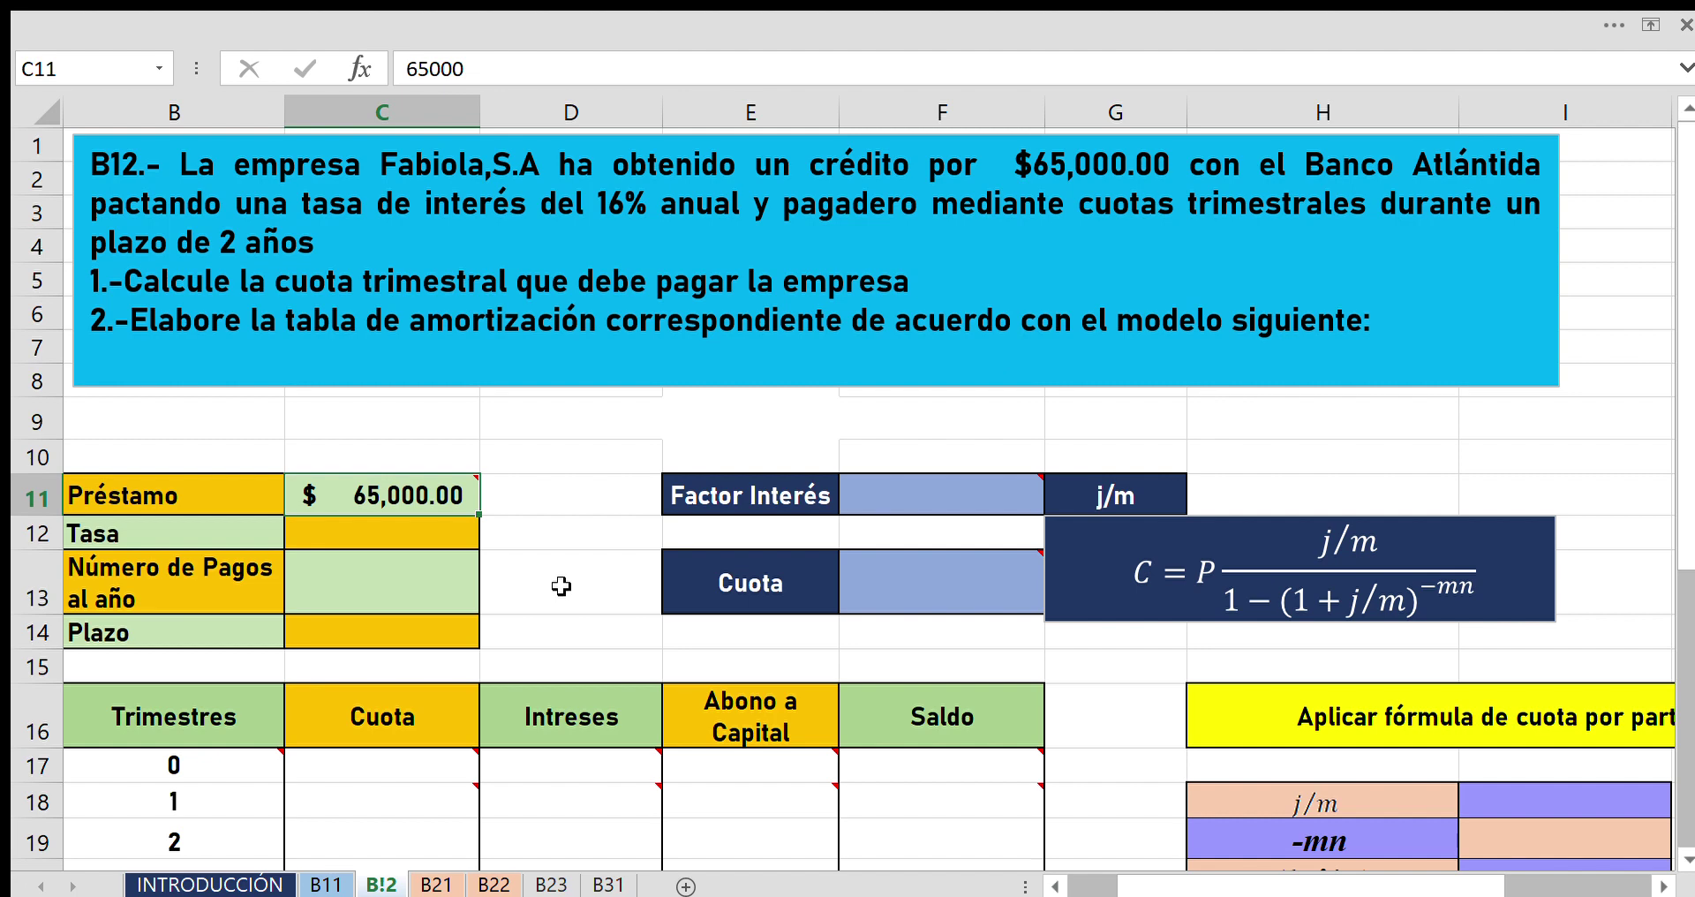
{"action": "left_click", "coordinate": [451, 538]}
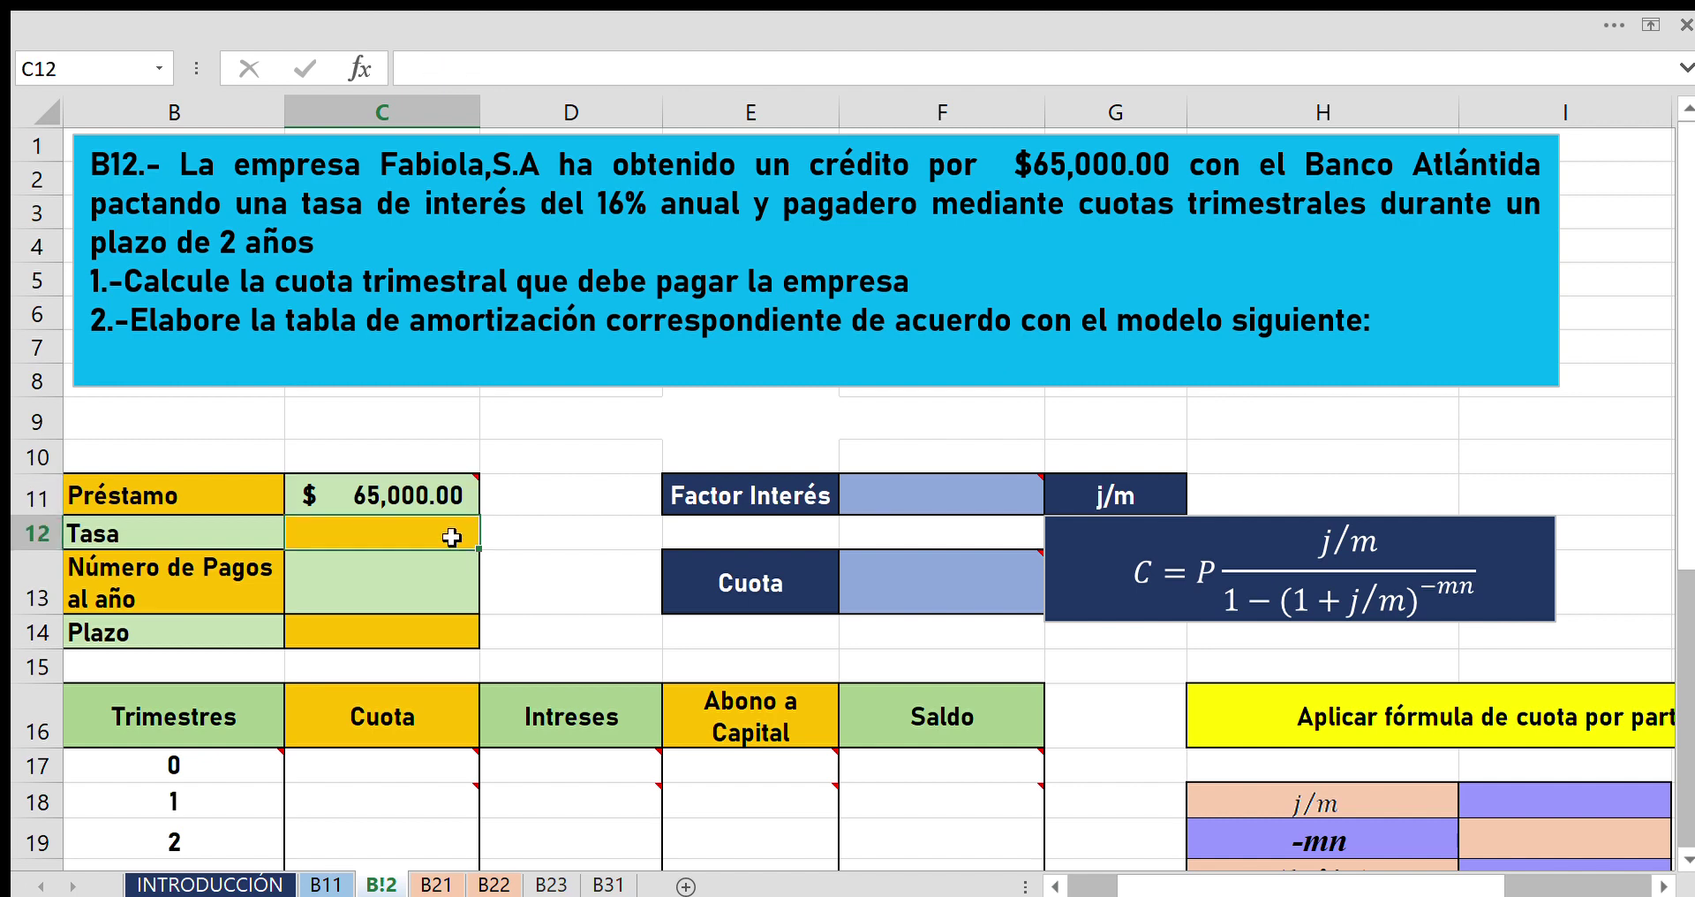
{"action": "type", "text": "0"}
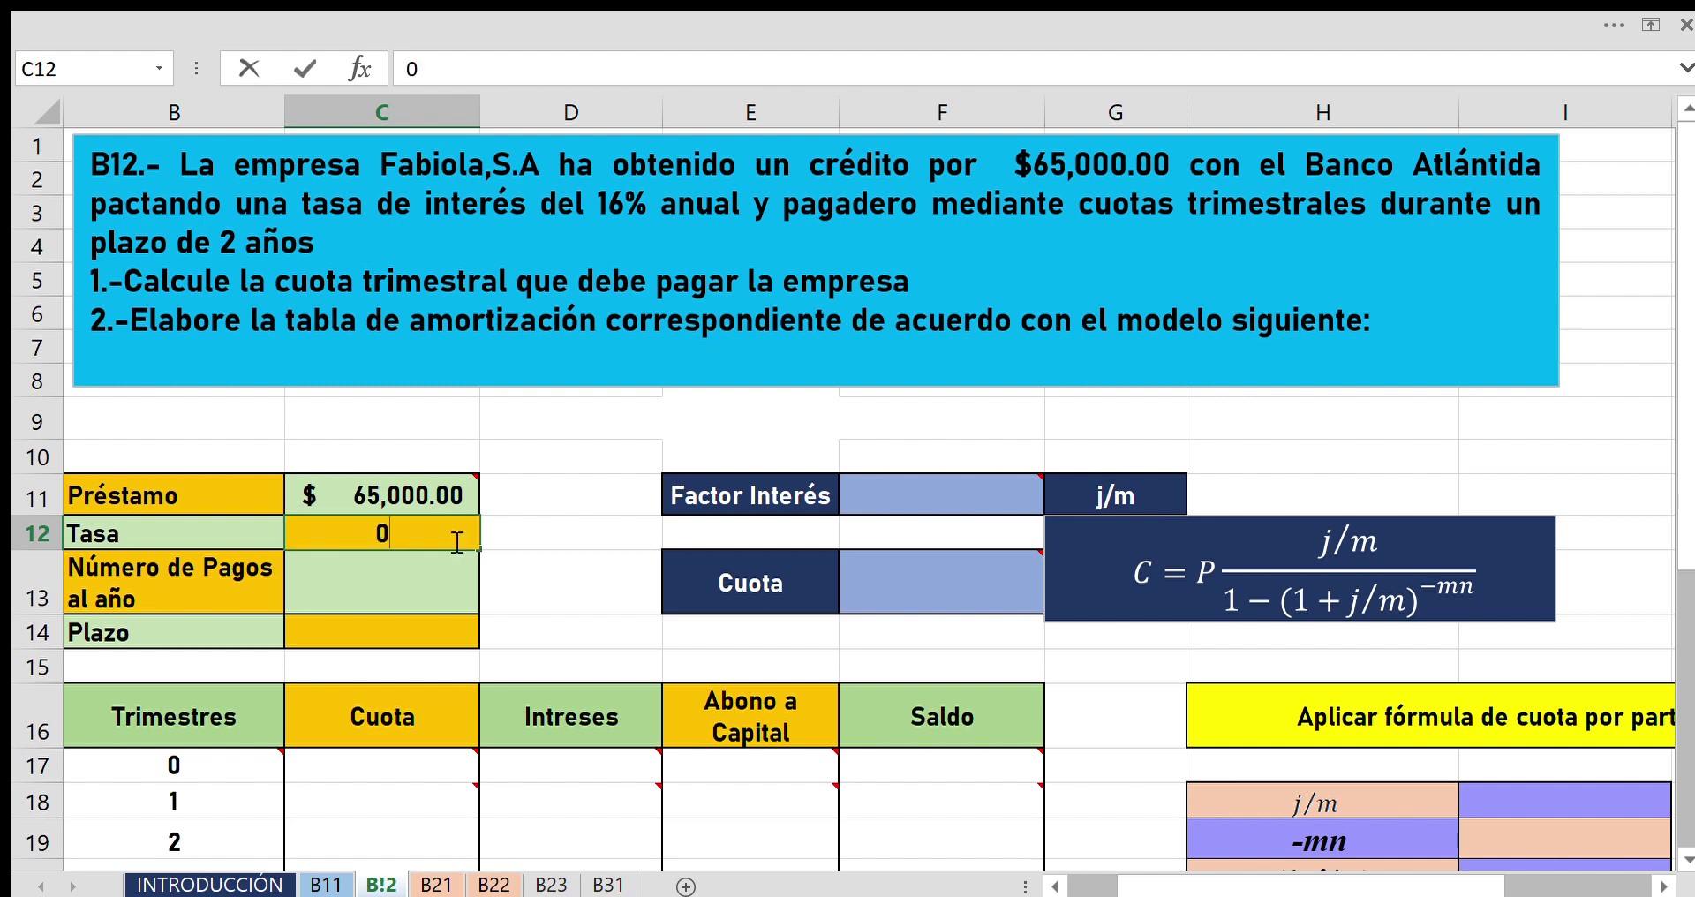
{"action": "type", "text": ".1"}
{"action": "type", "text": "6"}
Enter 0.16 as the Tasa in C12 and format it as 16% with no decimals.
{"action": "left_click", "coordinate": [537, 486]}
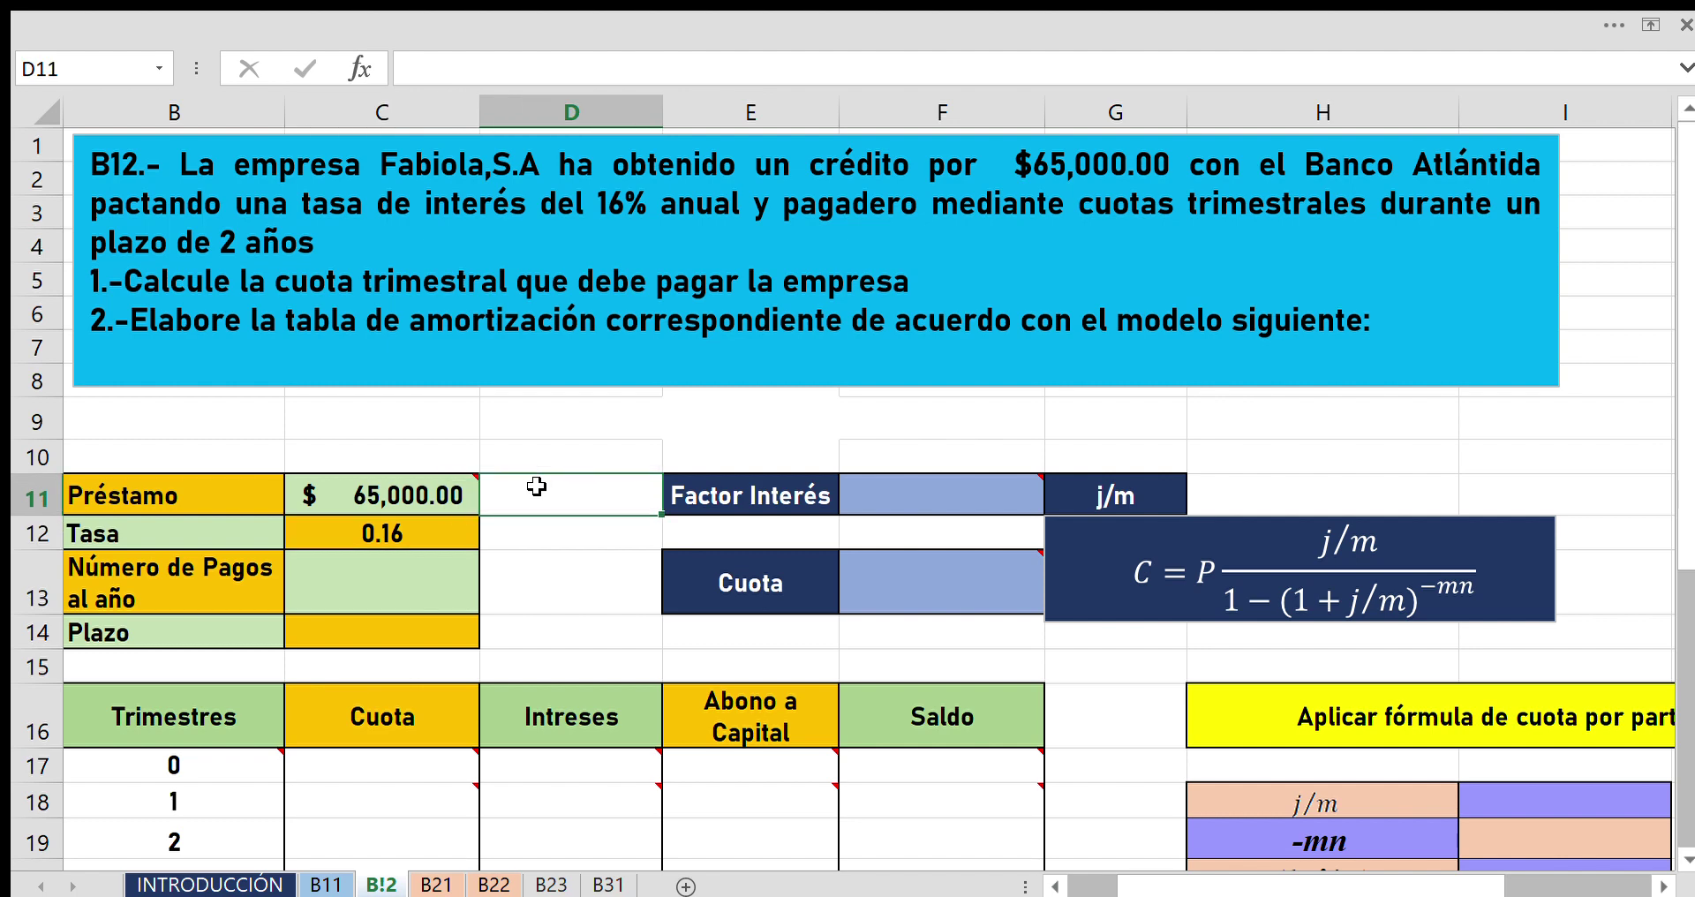
{"action": "left_click", "coordinate": [449, 538]}
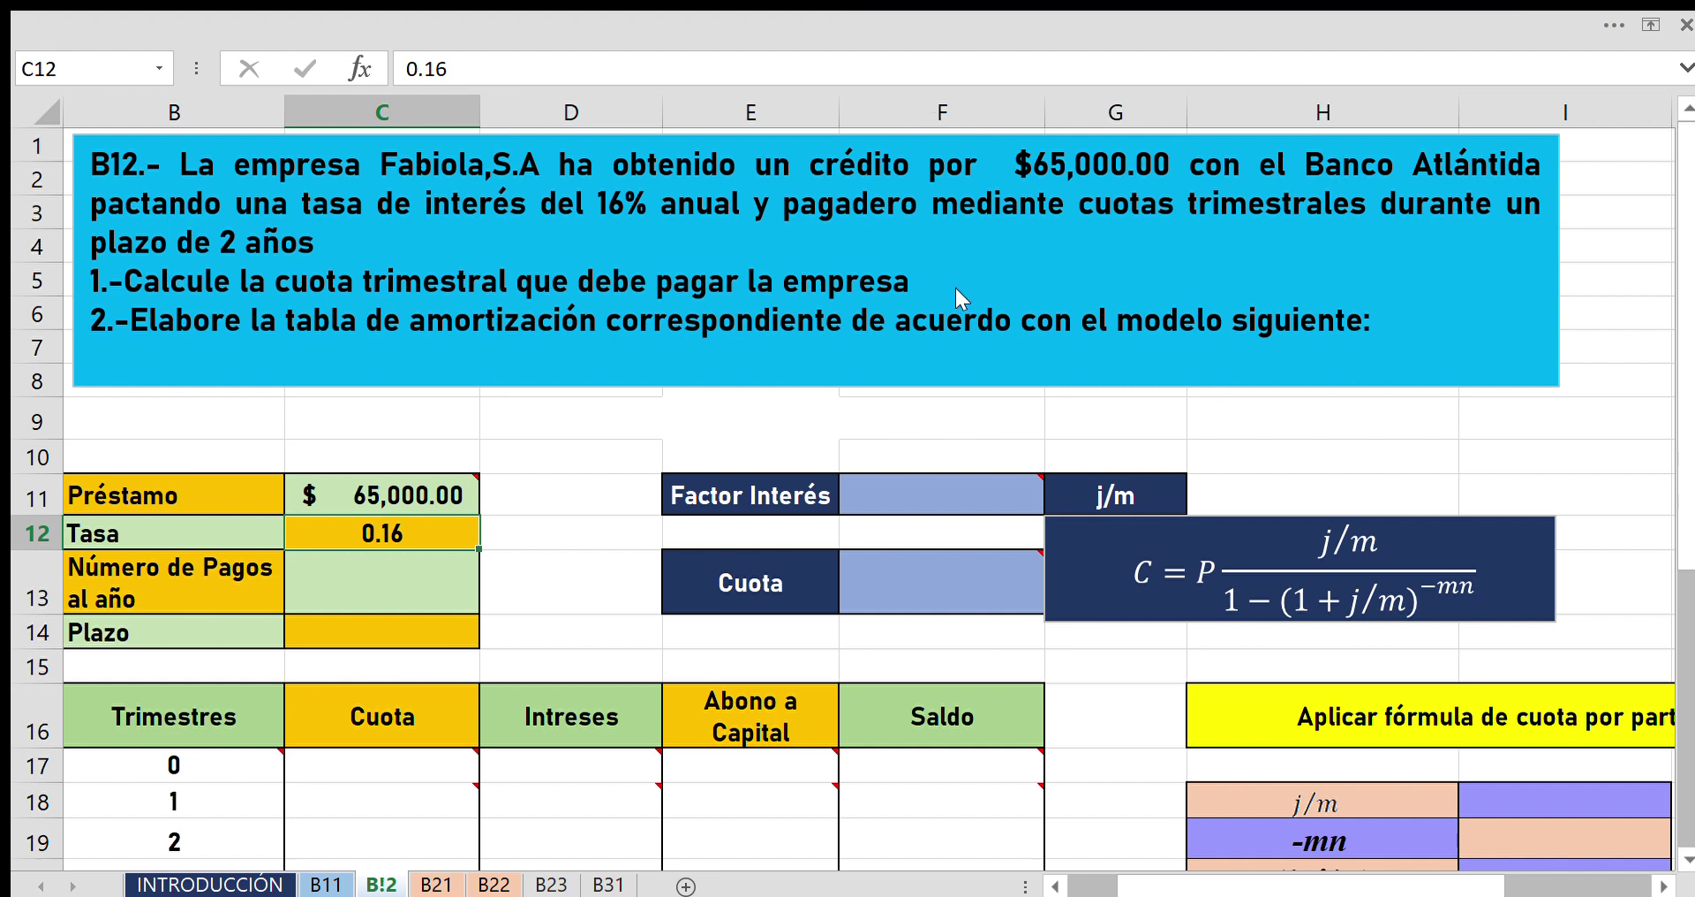
{"action": "key", "text": "ctrl+shift+5"}
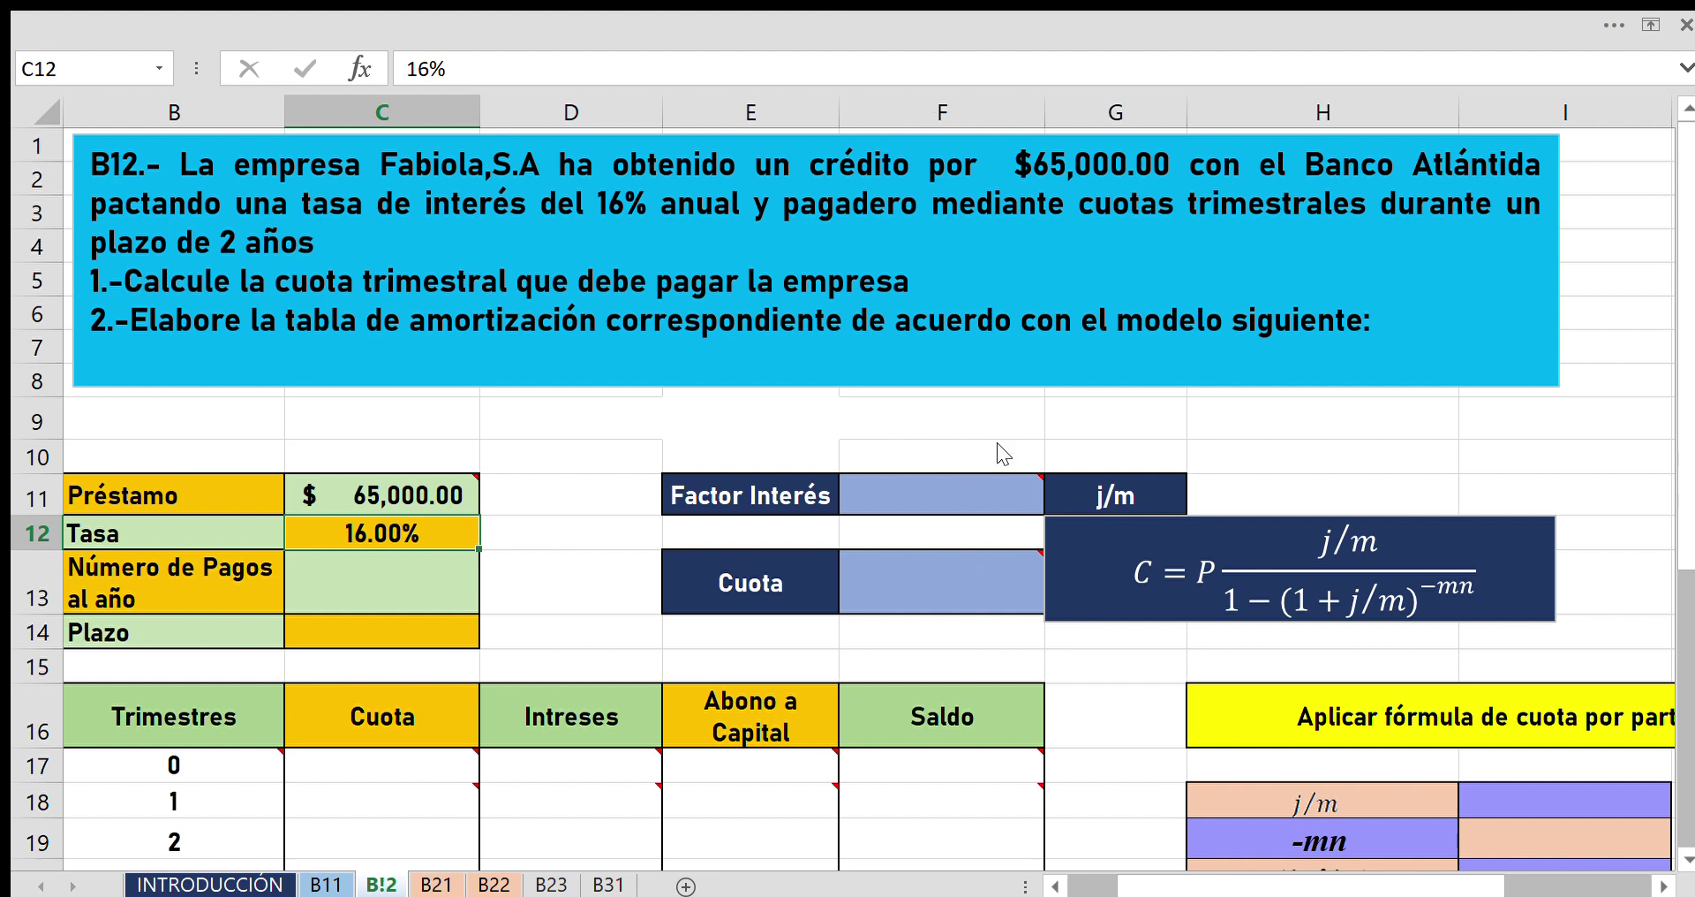
{"action": "key", "text": "alt+h"}
{"action": "key", "text": "9"}
{"action": "key", "text": "alt+h"}
{"action": "key", "text": "9"}
{"action": "left_click", "coordinate": [451, 574]}
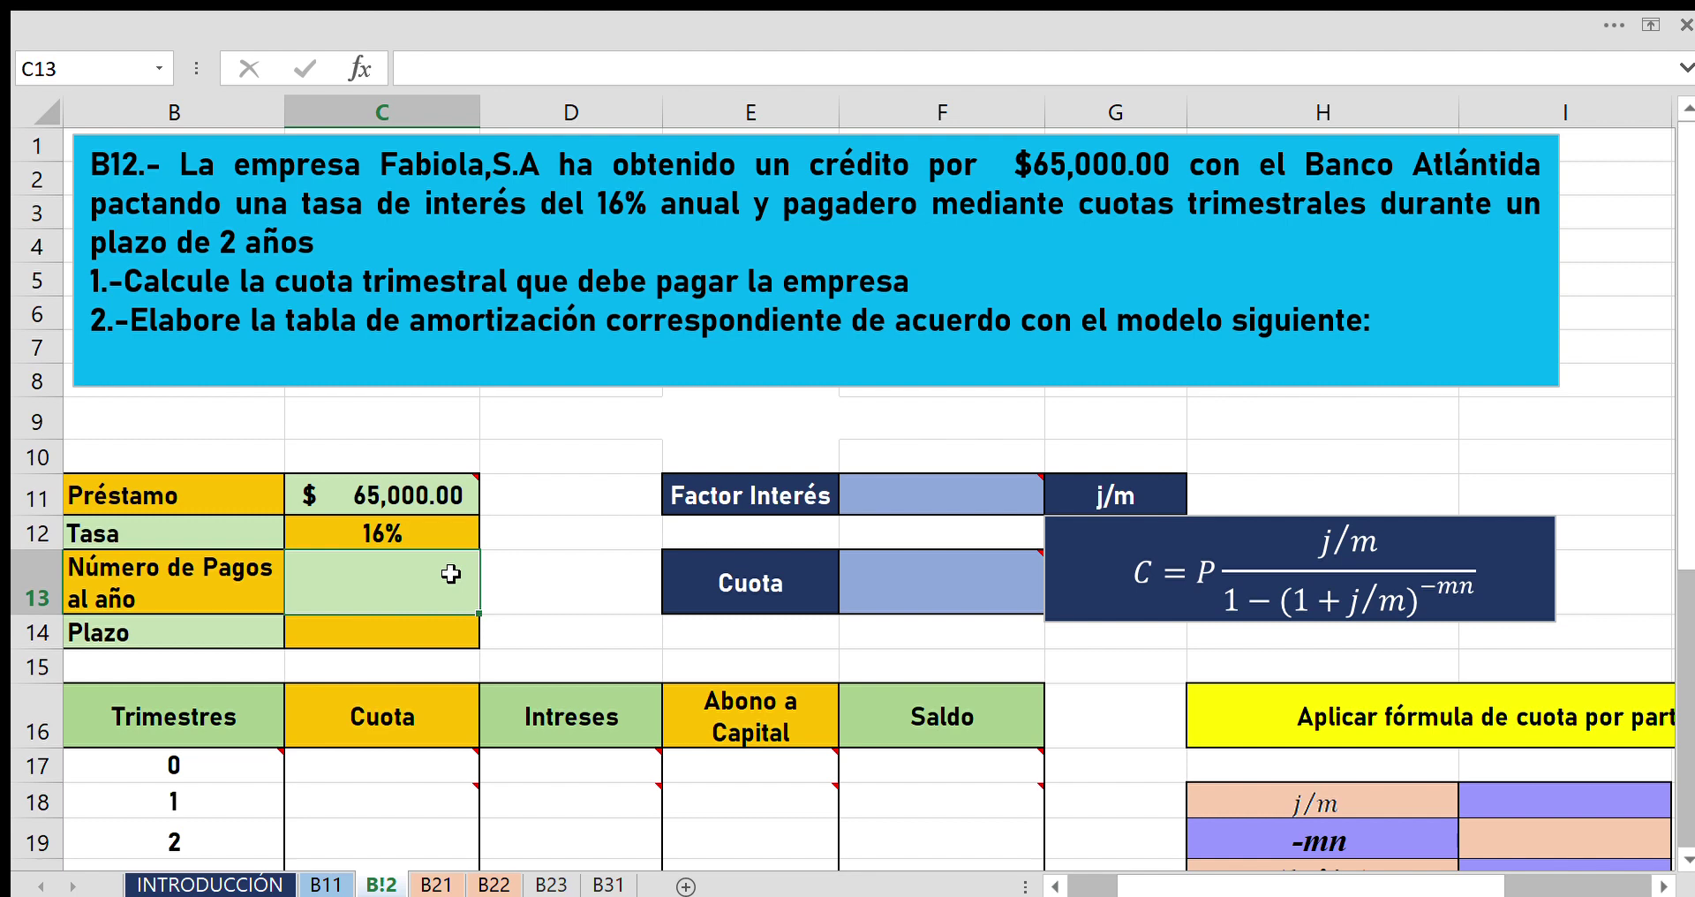
Enter 4 payments per year in C13 and a Plazo of 2 in C14.
{"action": "type", "text": "4"}
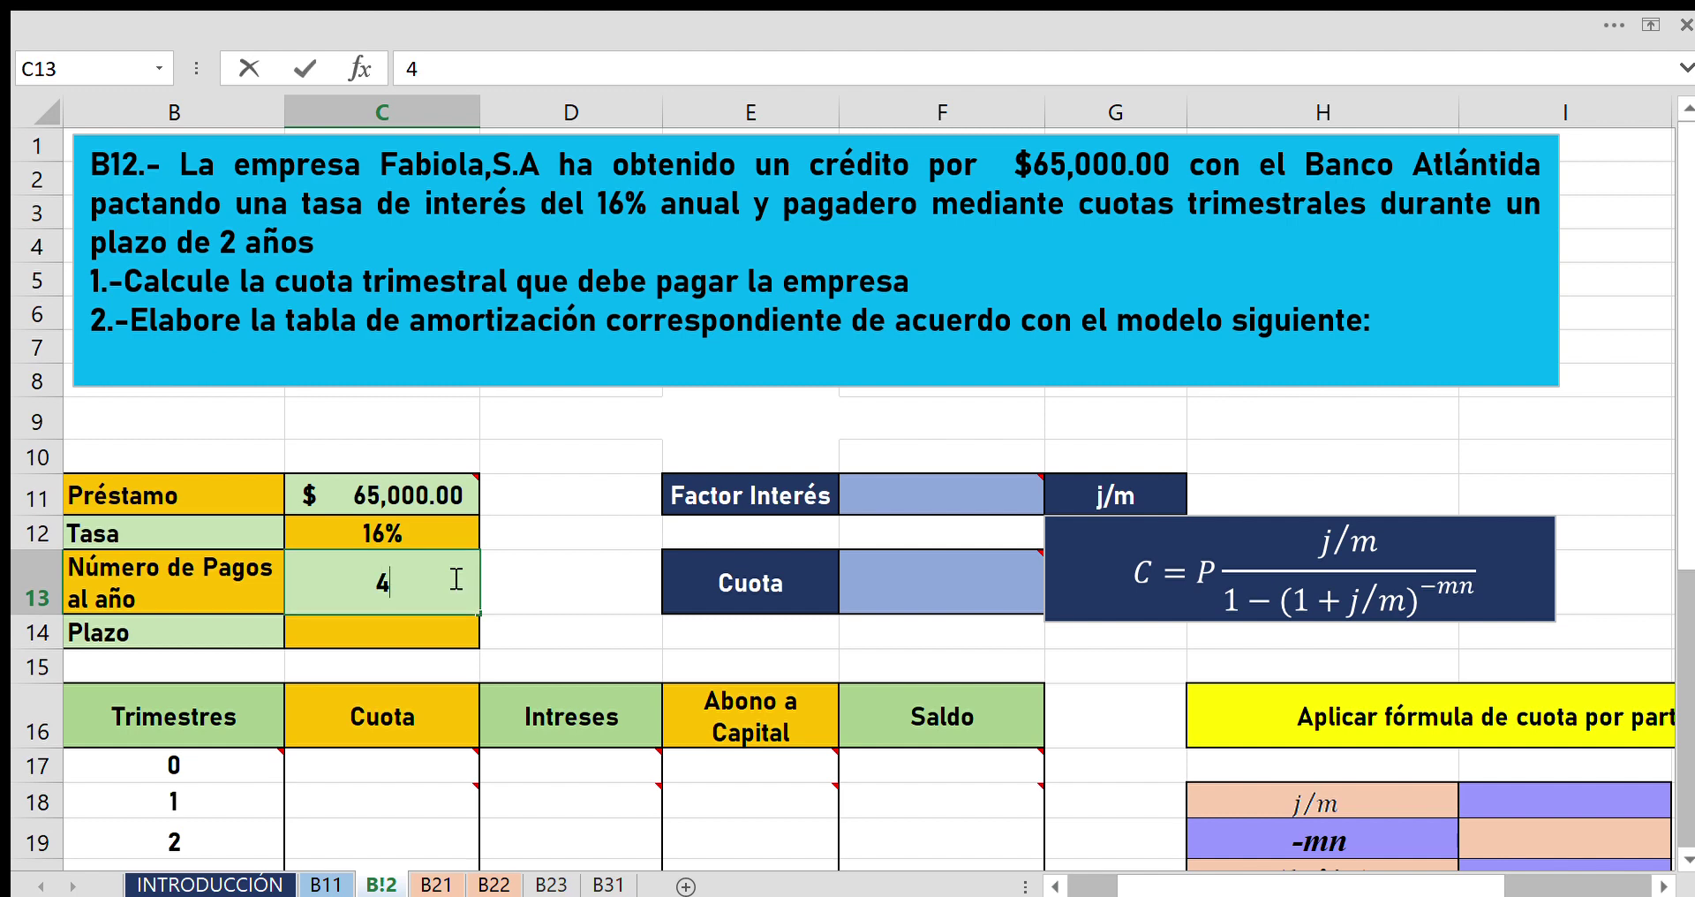
{"action": "key", "text": "Return"}
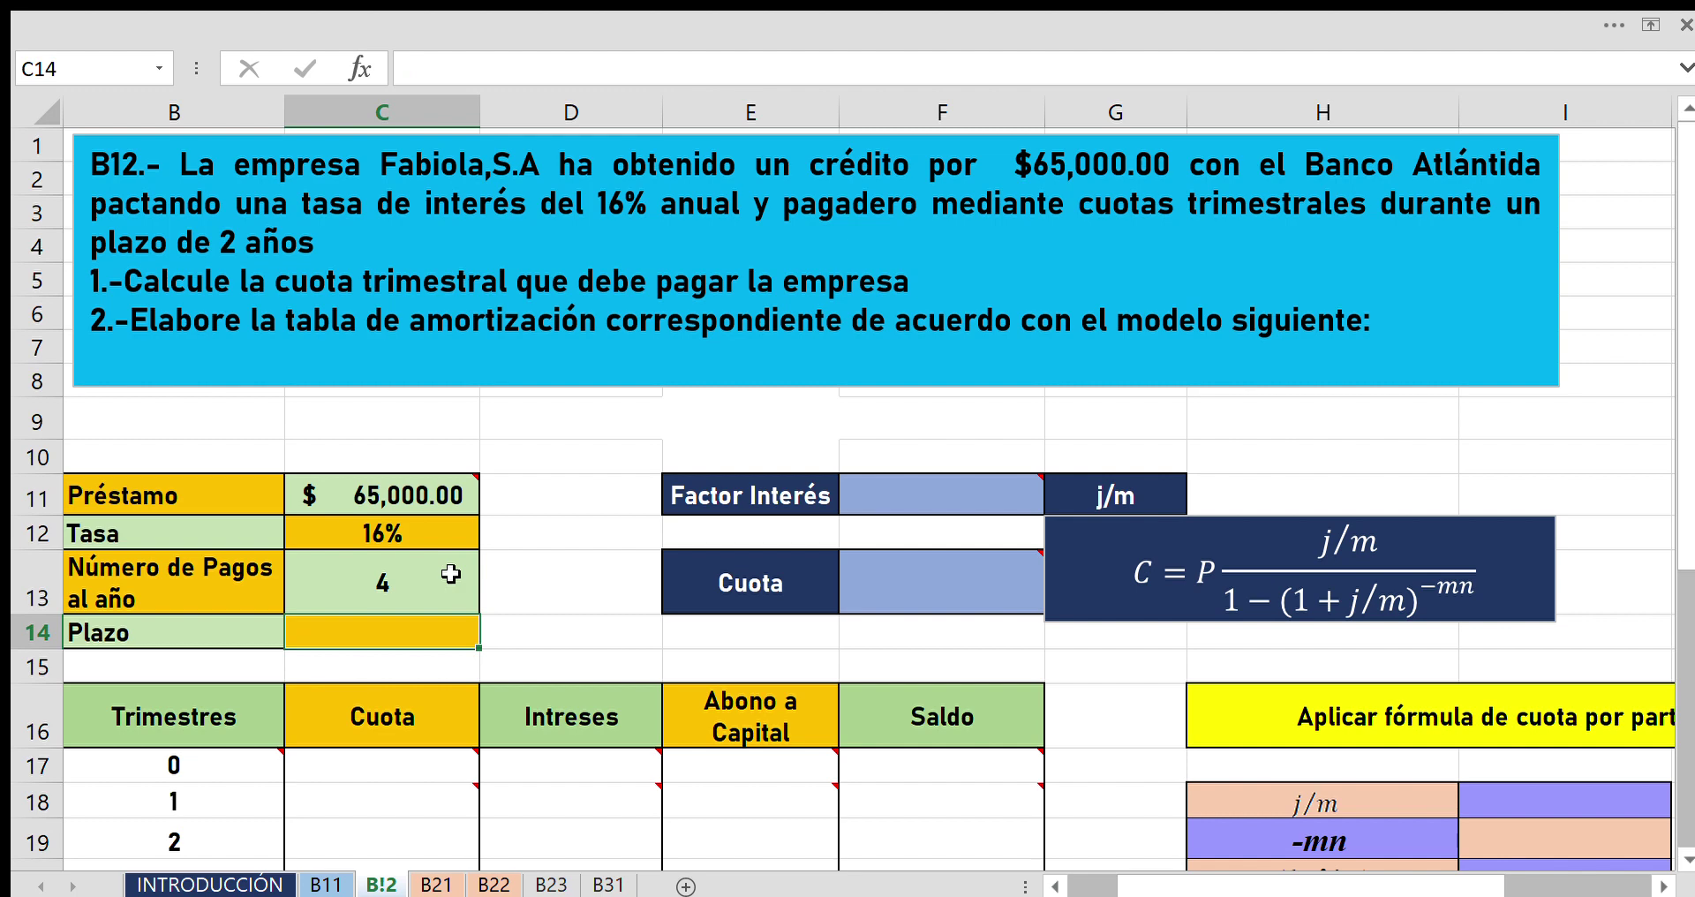
{"action": "type", "text": "2"}
{"action": "key", "text": "Return"}
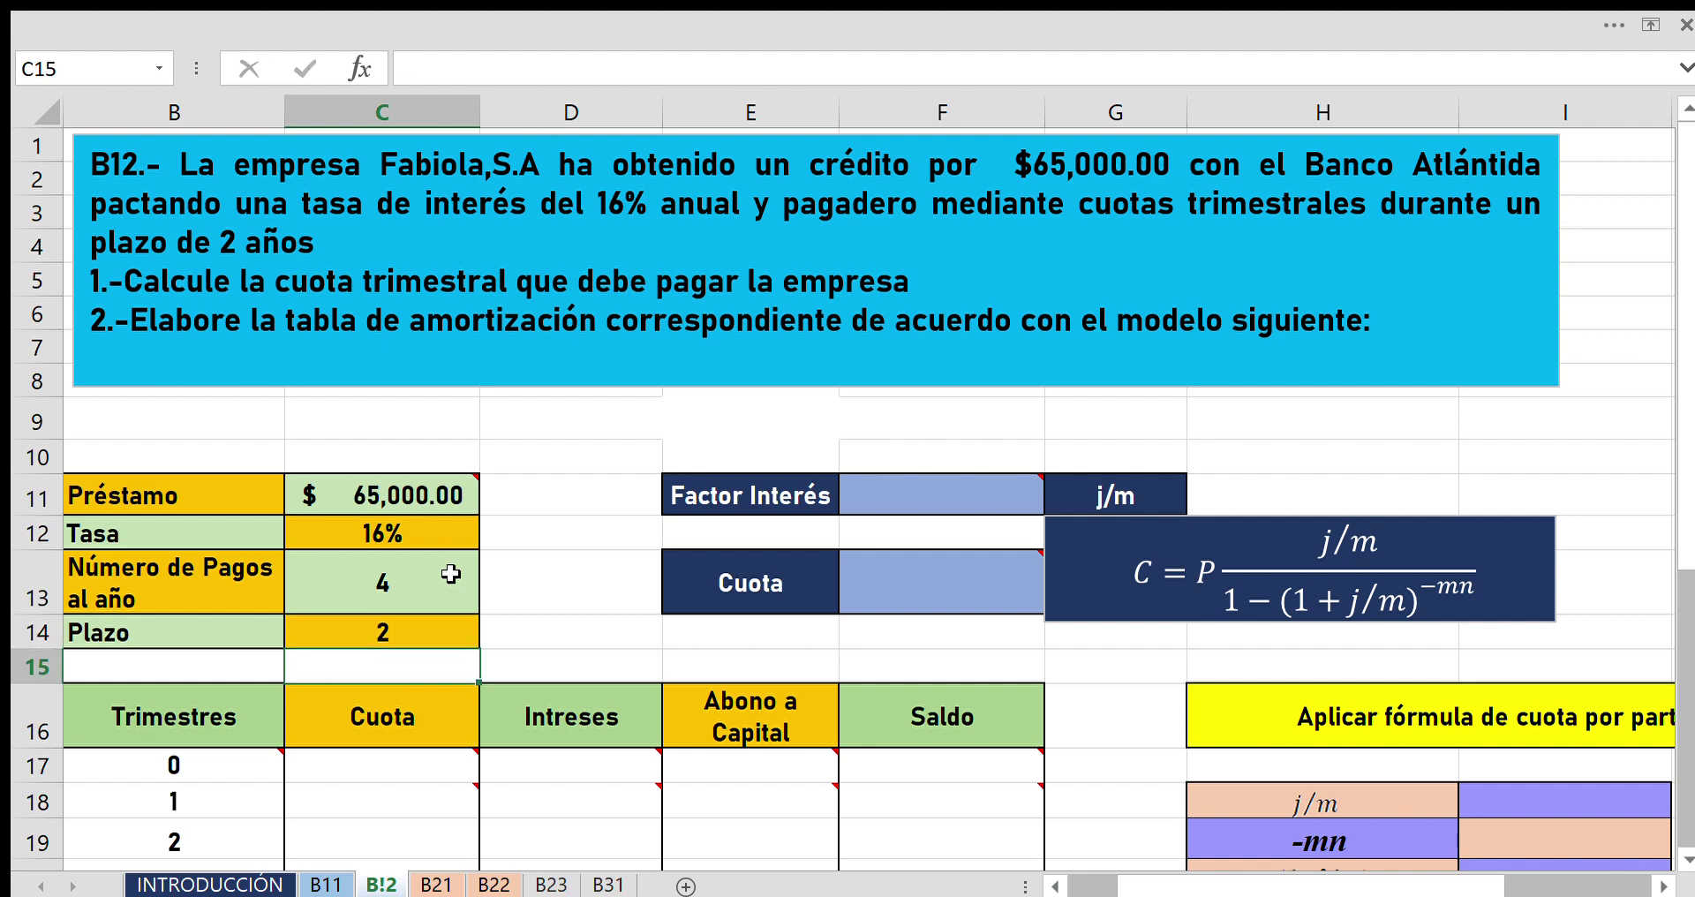
{"action": "left_click", "coordinate": [564, 577]}
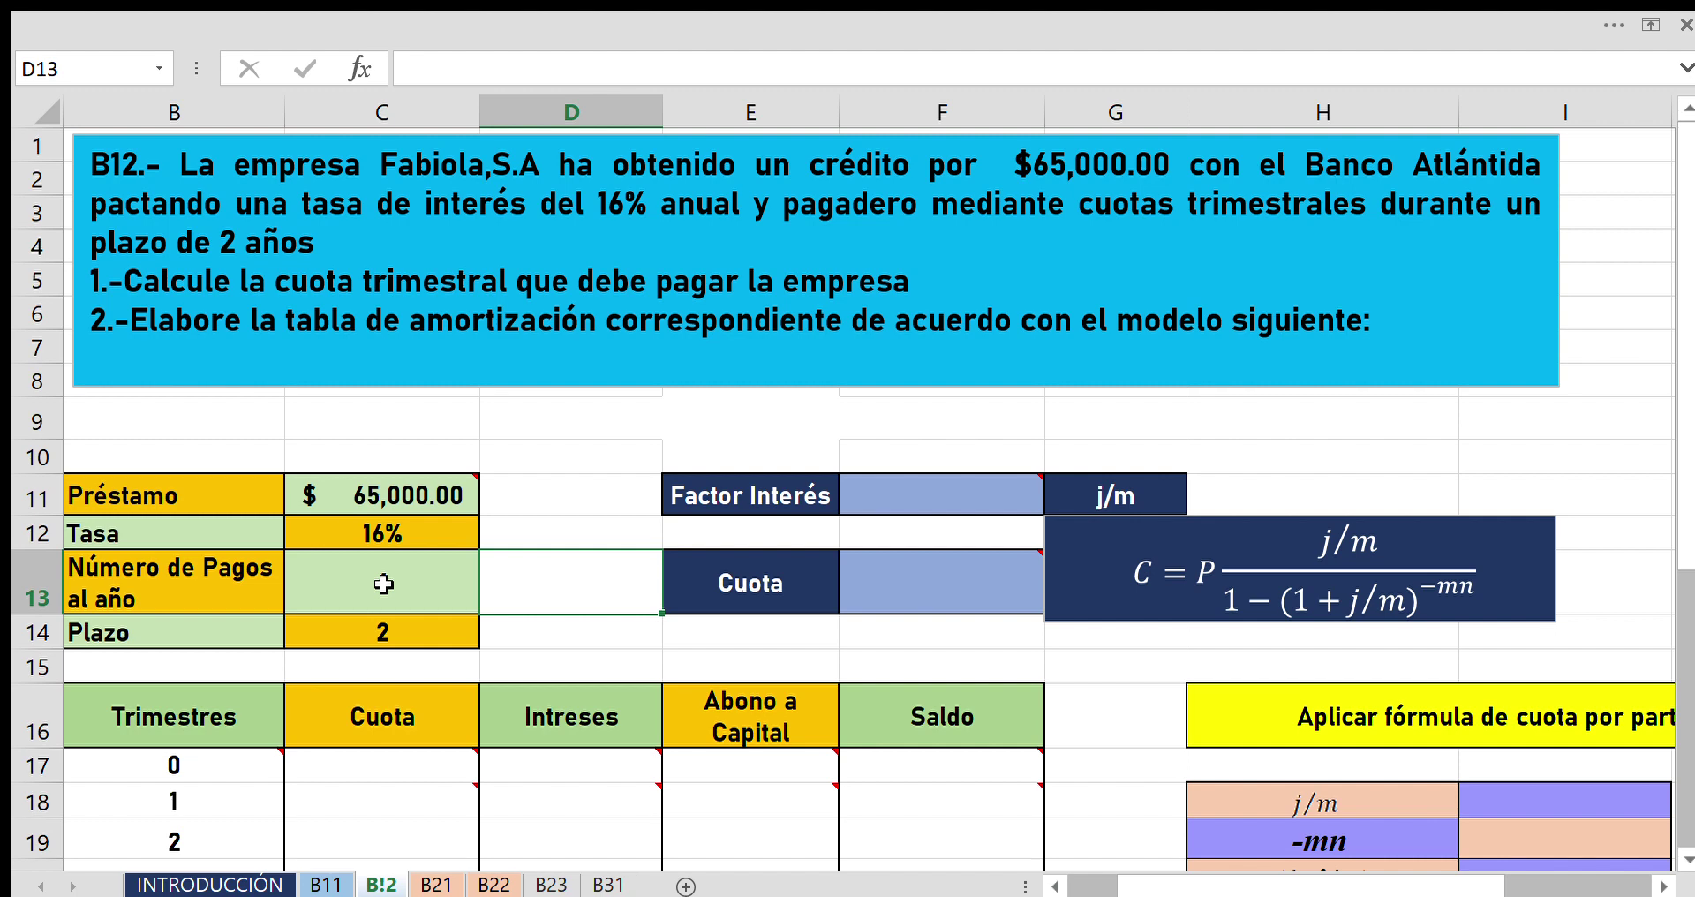
{"action": "type", "text": "4"}
{"action": "left_click", "coordinate": [559, 494]}
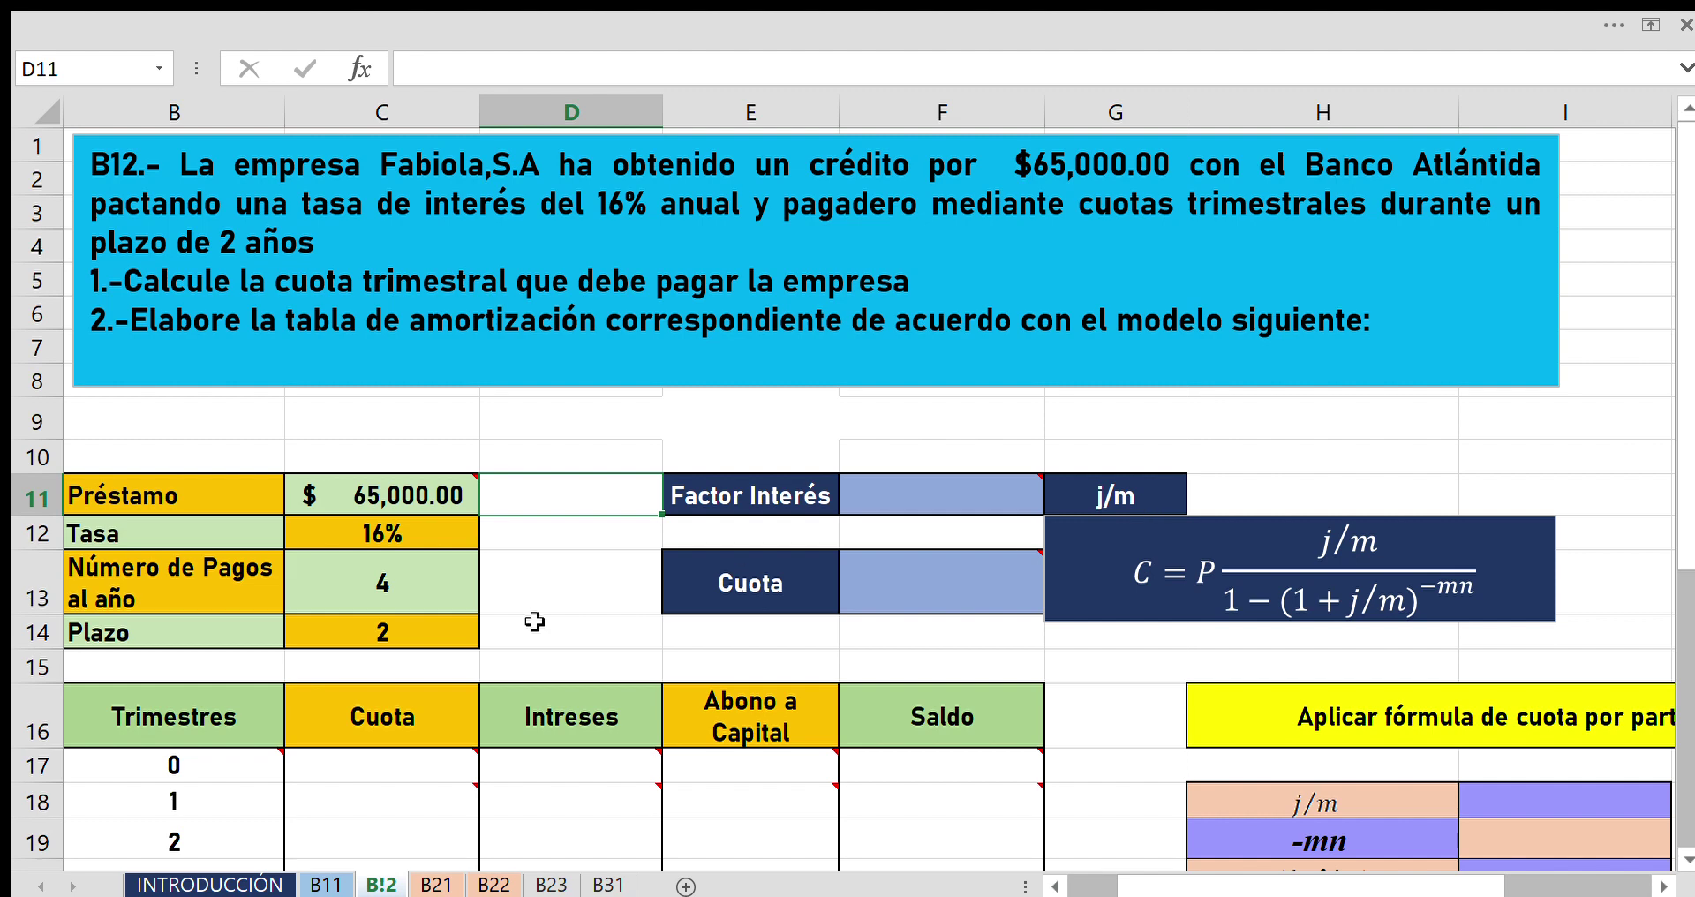
{"action": "left_click", "coordinate": [406, 530]}
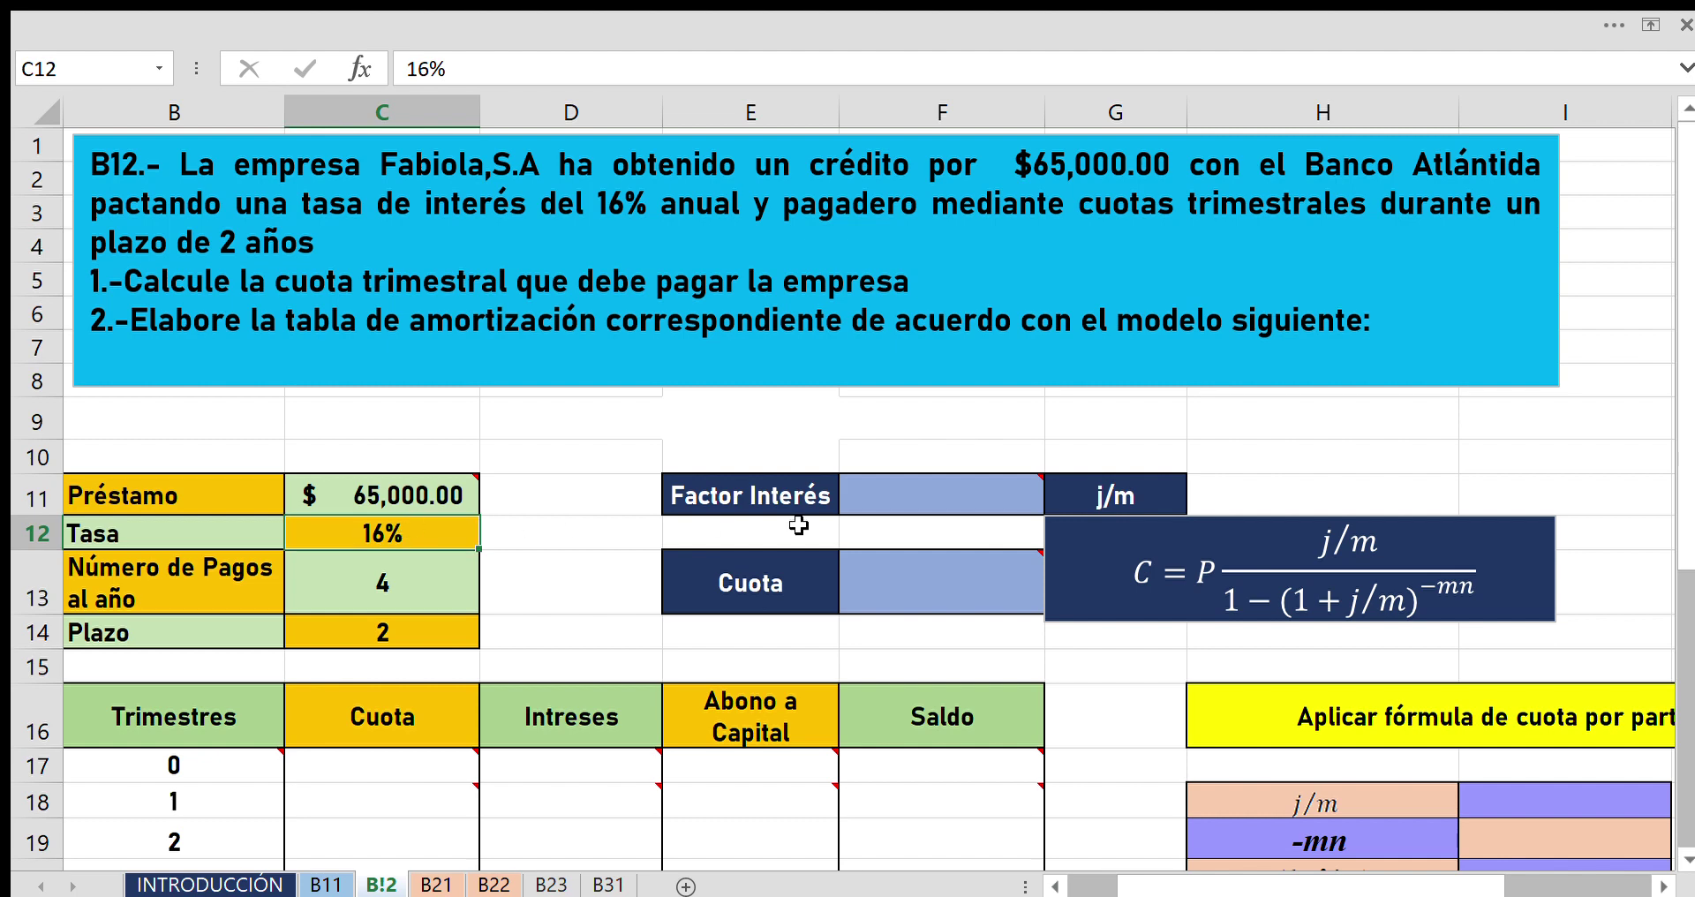
{"action": "left_click", "coordinate": [1124, 497]}
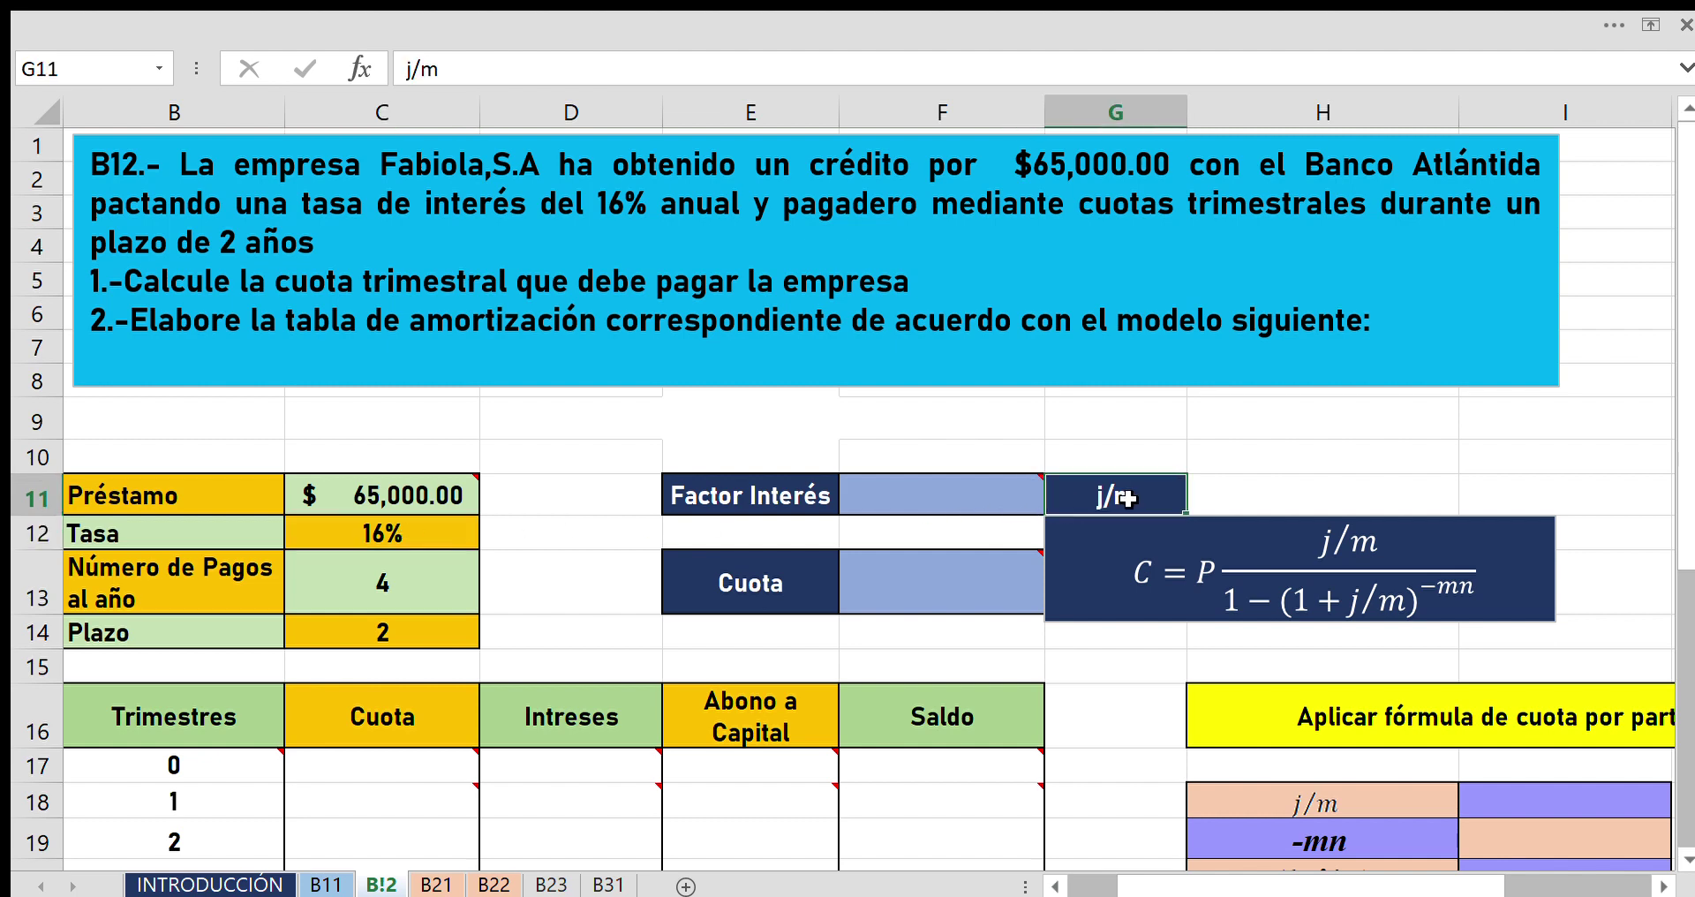
{"action": "left_click", "coordinate": [537, 494]}
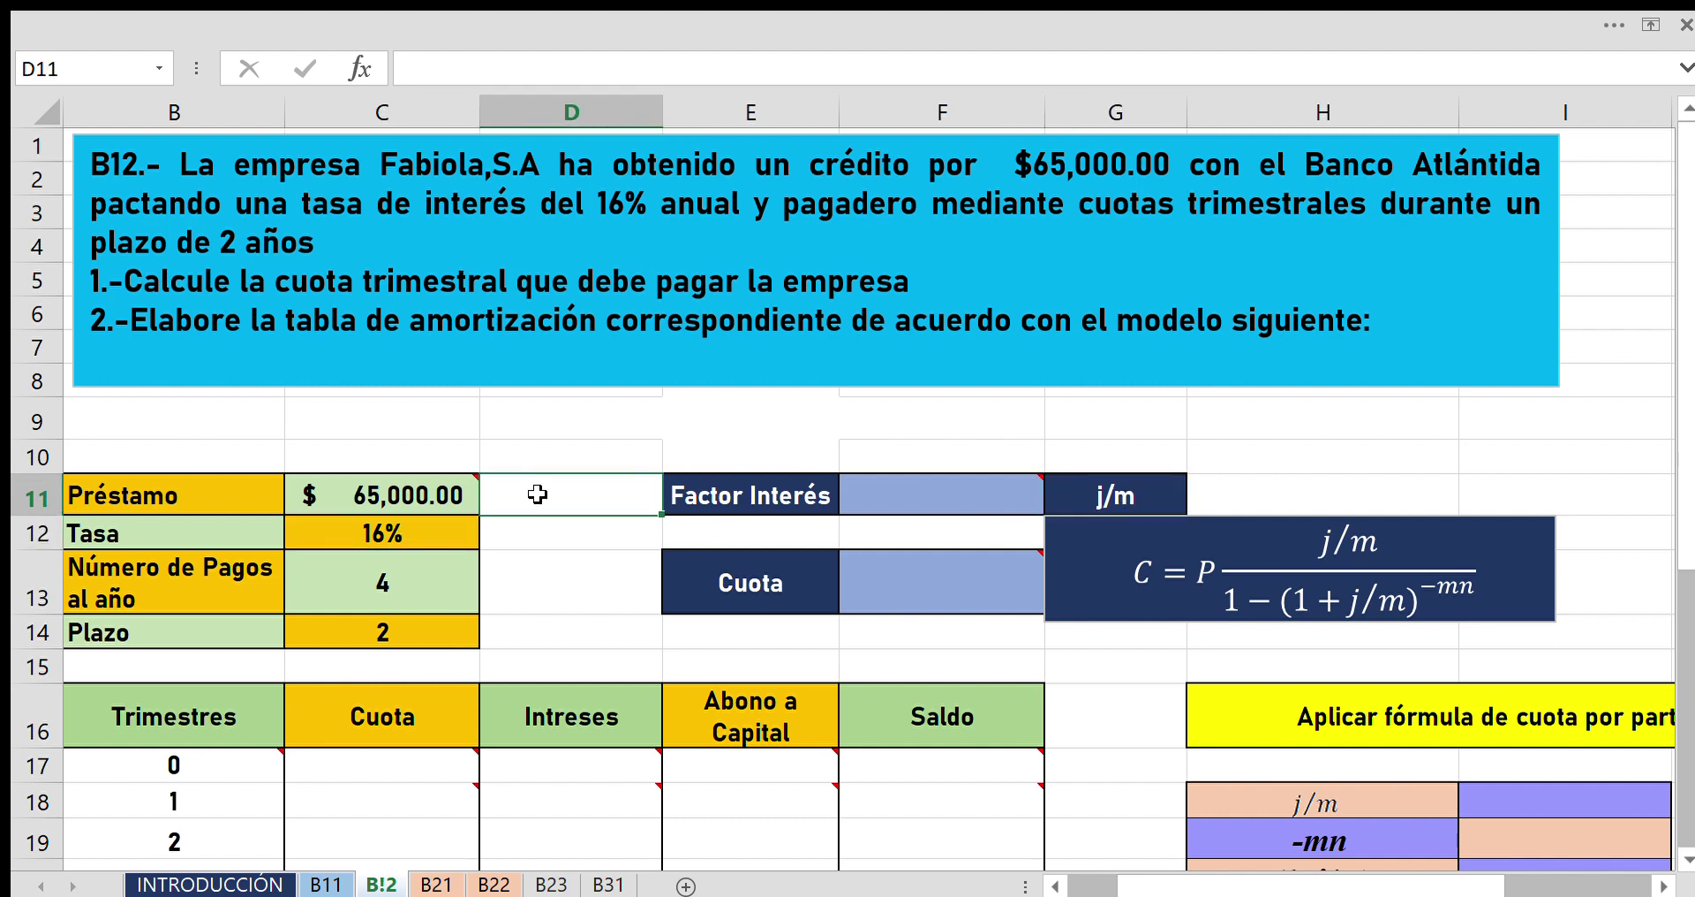
{"action": "left_click_drag", "start_coordinate": [538, 494], "coordinate": [543, 636]}
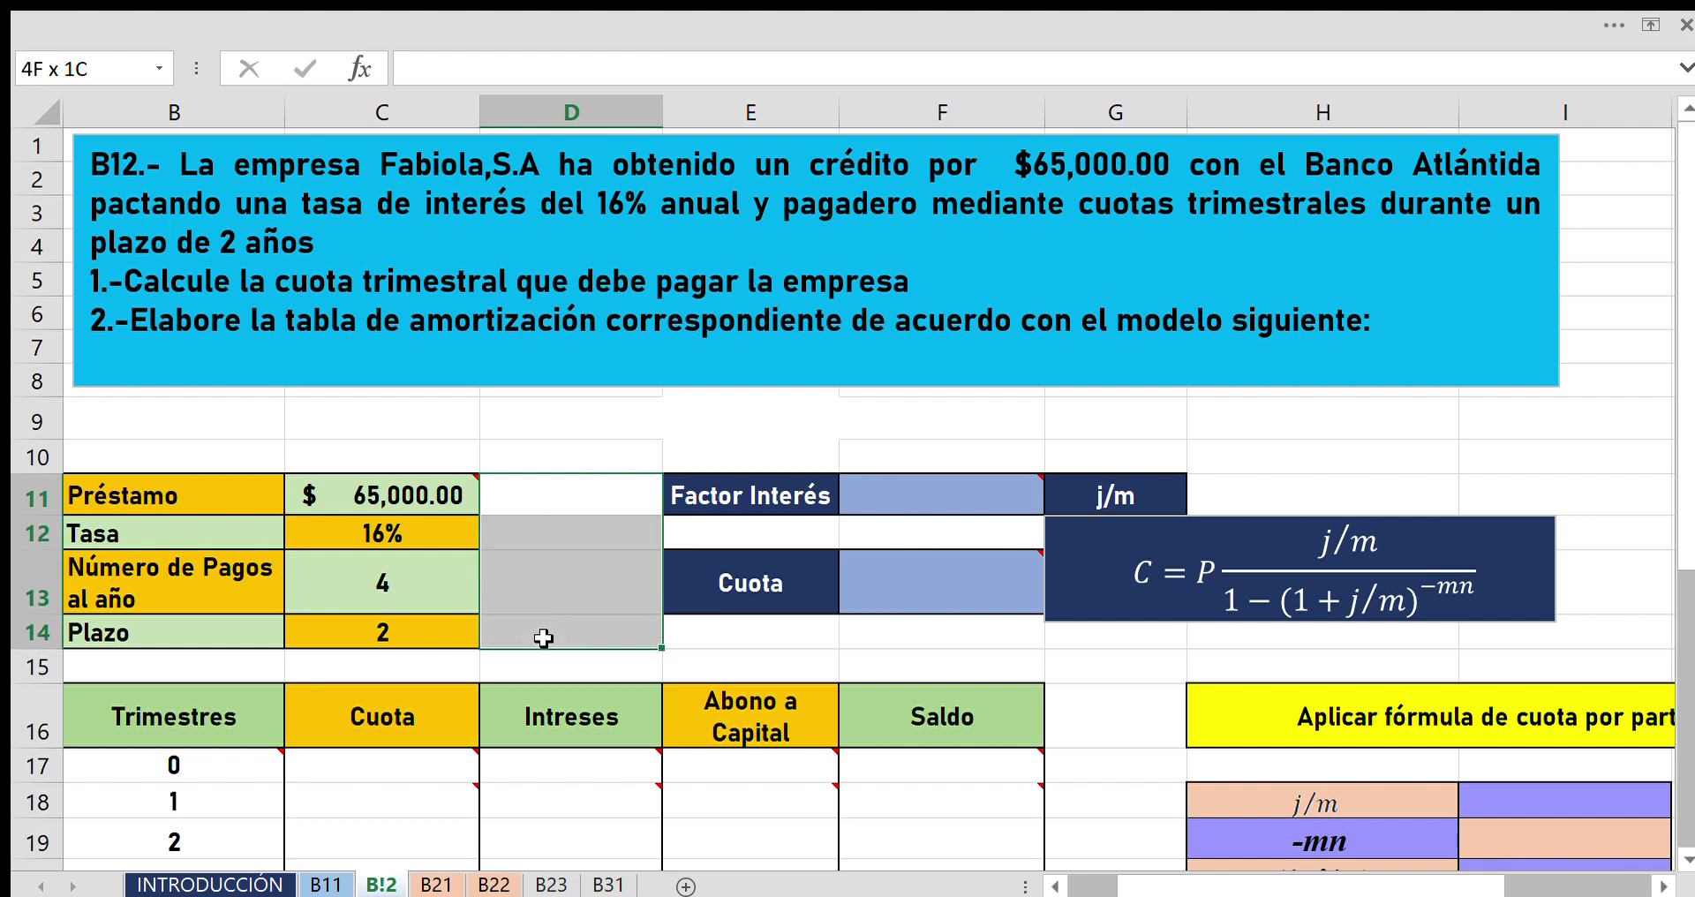
{"action": "left_click", "coordinate": [553, 511]}
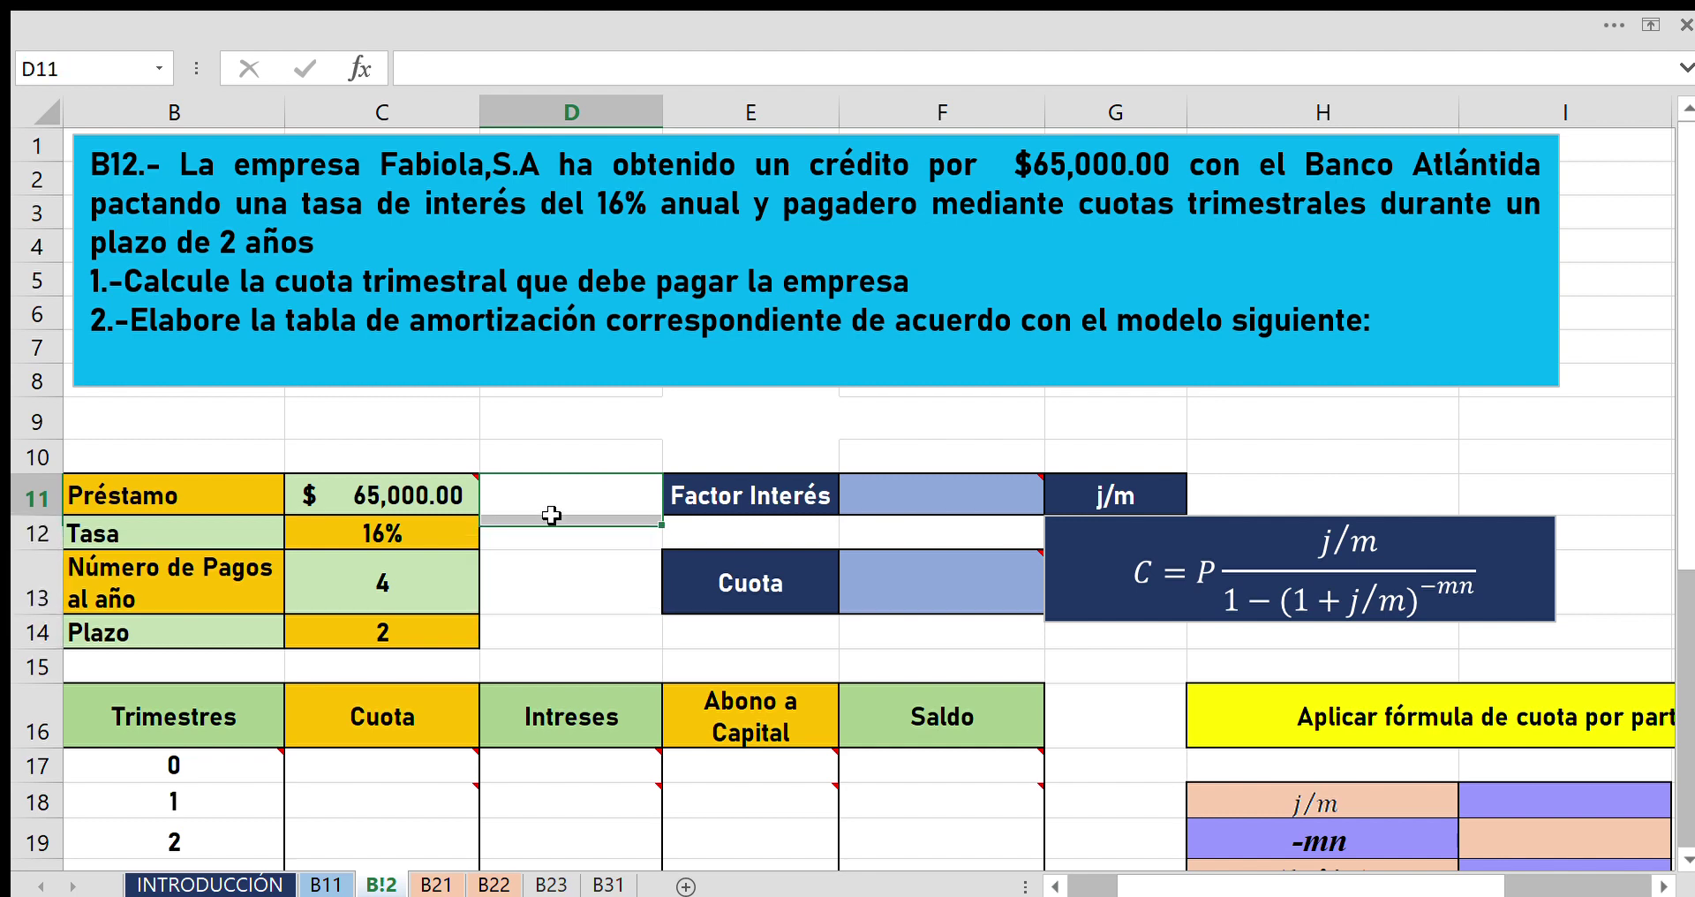
Type the labels P, j, m and n into D11:D14, using lowercase for j, m and n.
{"action": "type", "text": "P"}
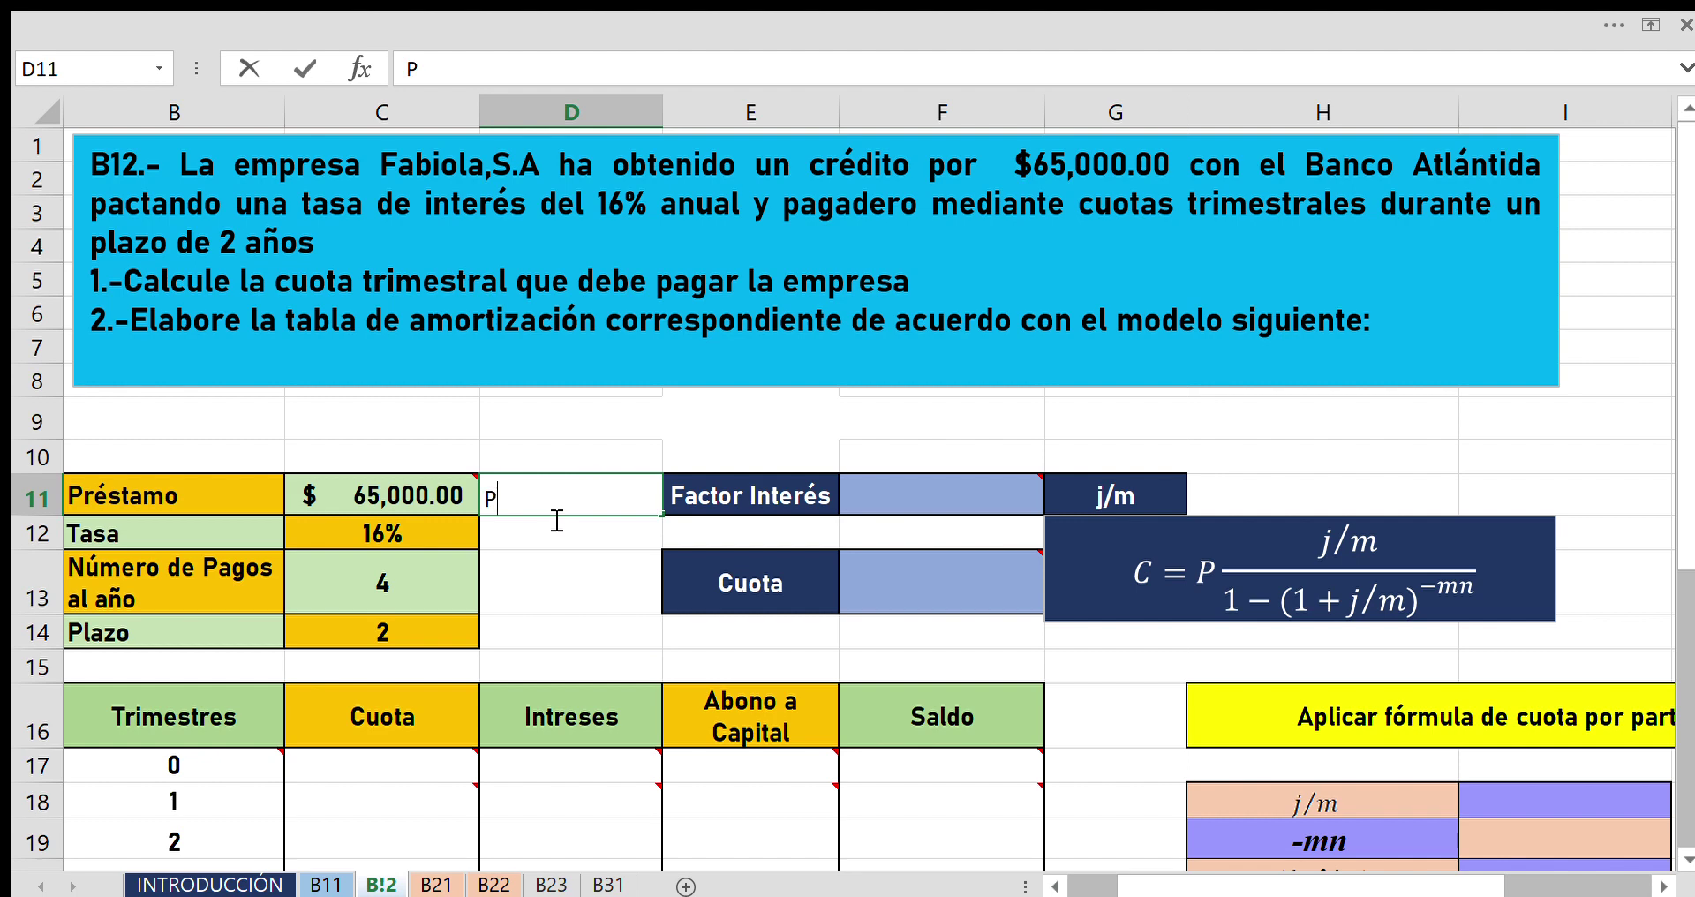
{"action": "key", "text": "Return"}
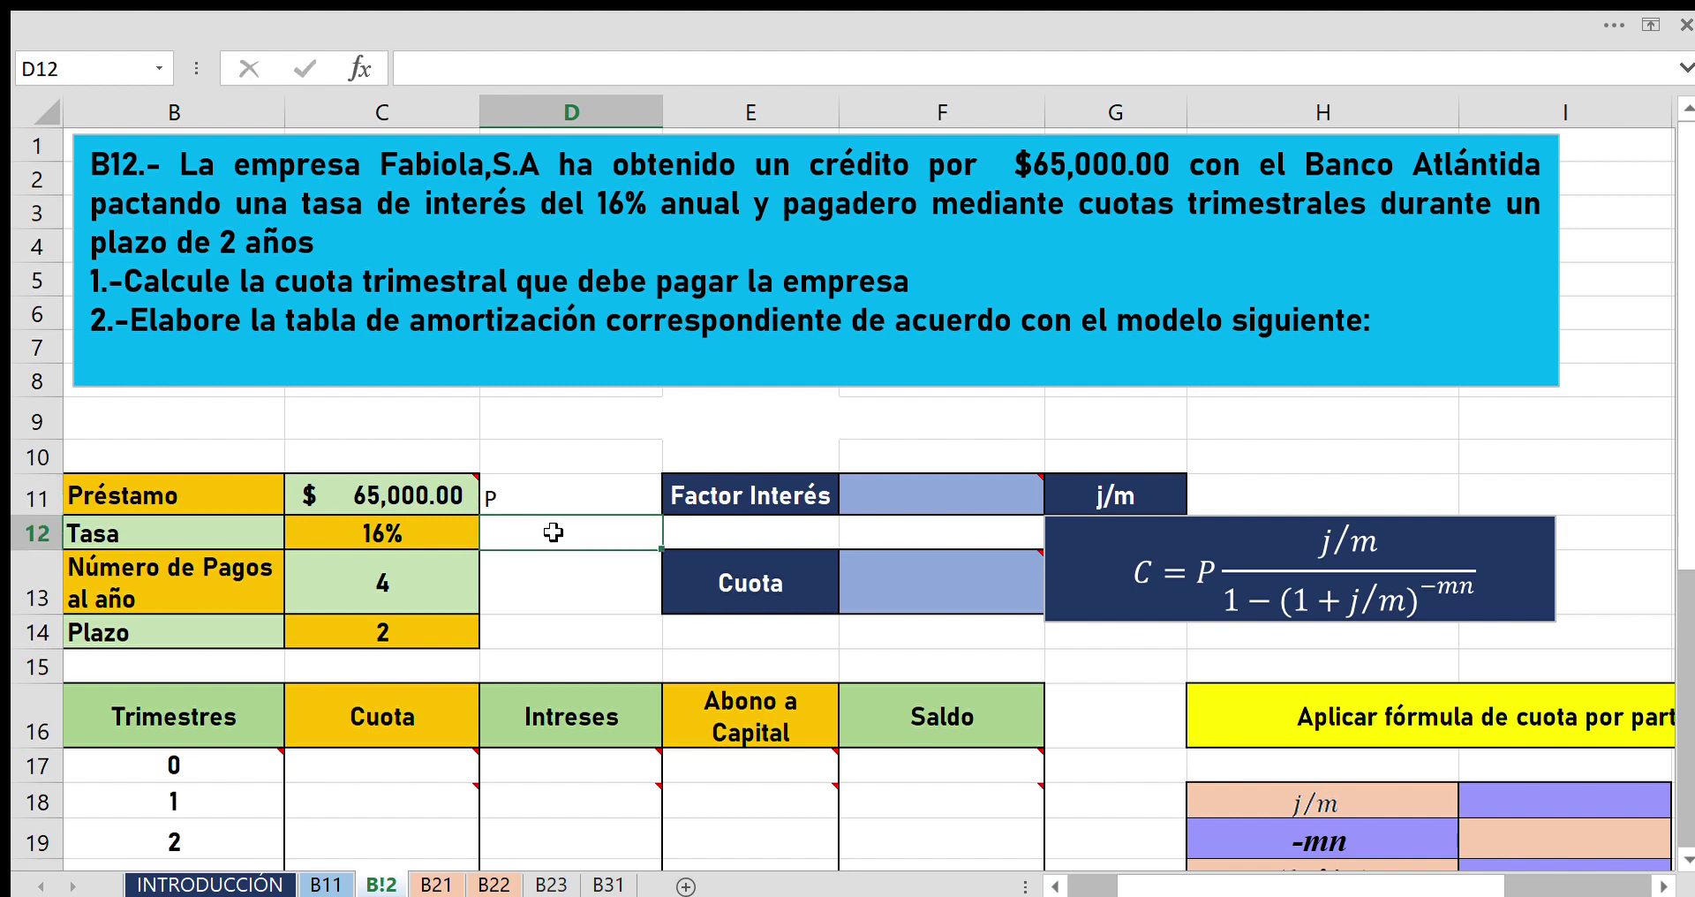
{"action": "type", "text": "J"}
{"action": "key", "text": "Return"}
{"action": "type", "text": "M"}
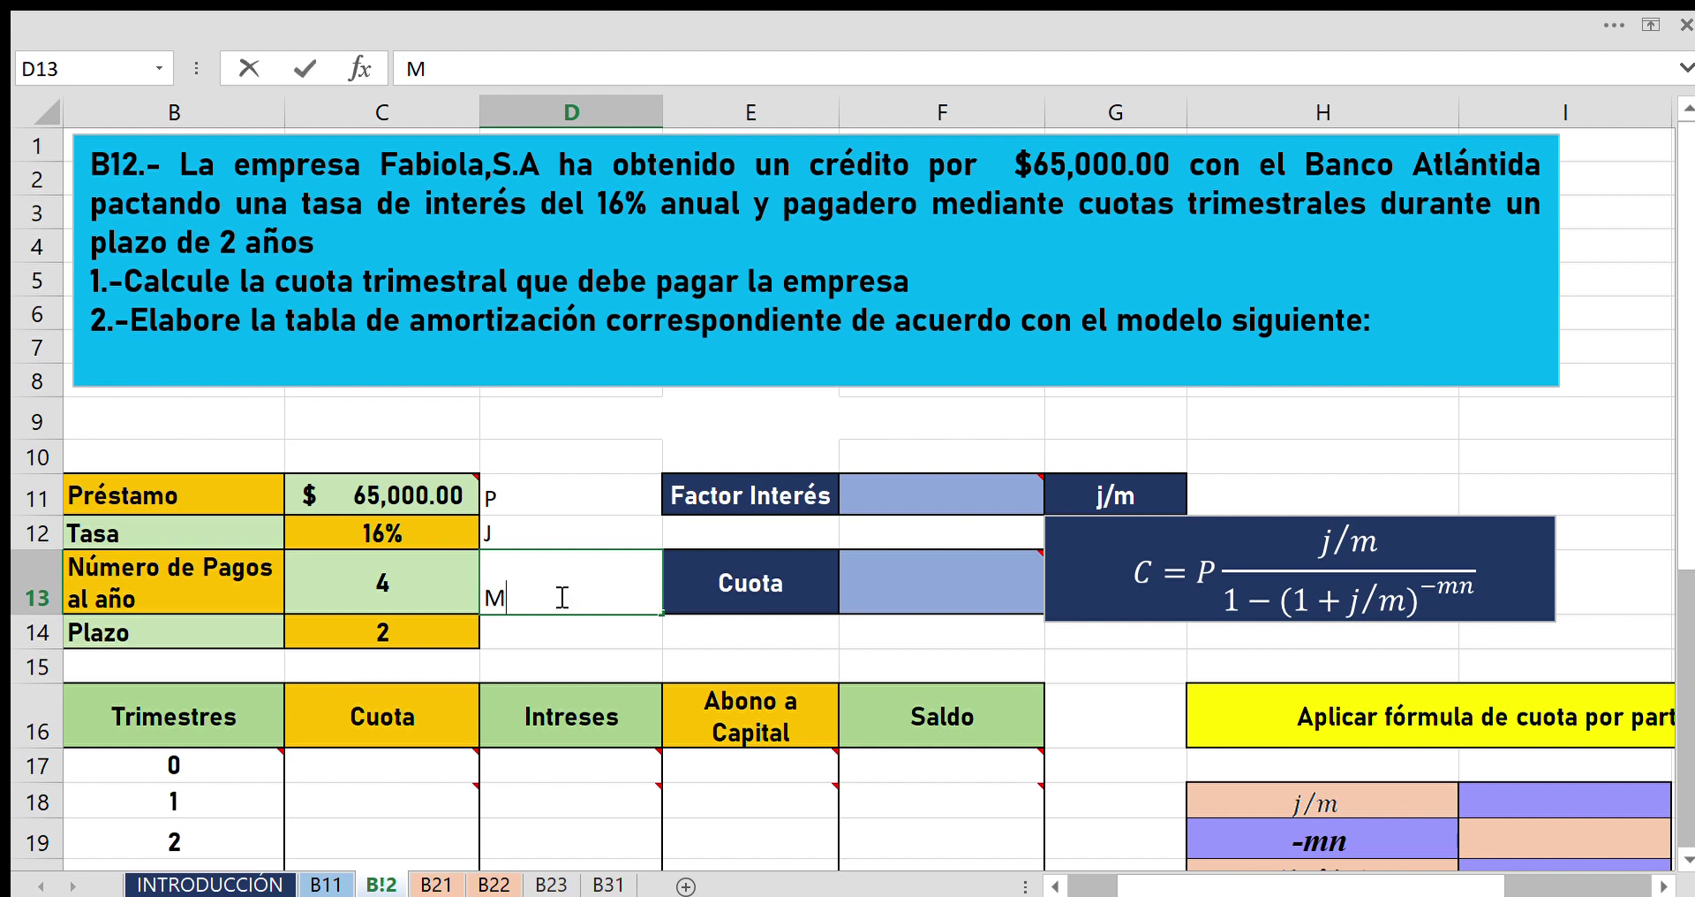
{"action": "key", "text": "BackSpace"}
{"action": "type", "text": "m"}
{"action": "left_click", "coordinate": [540, 530]}
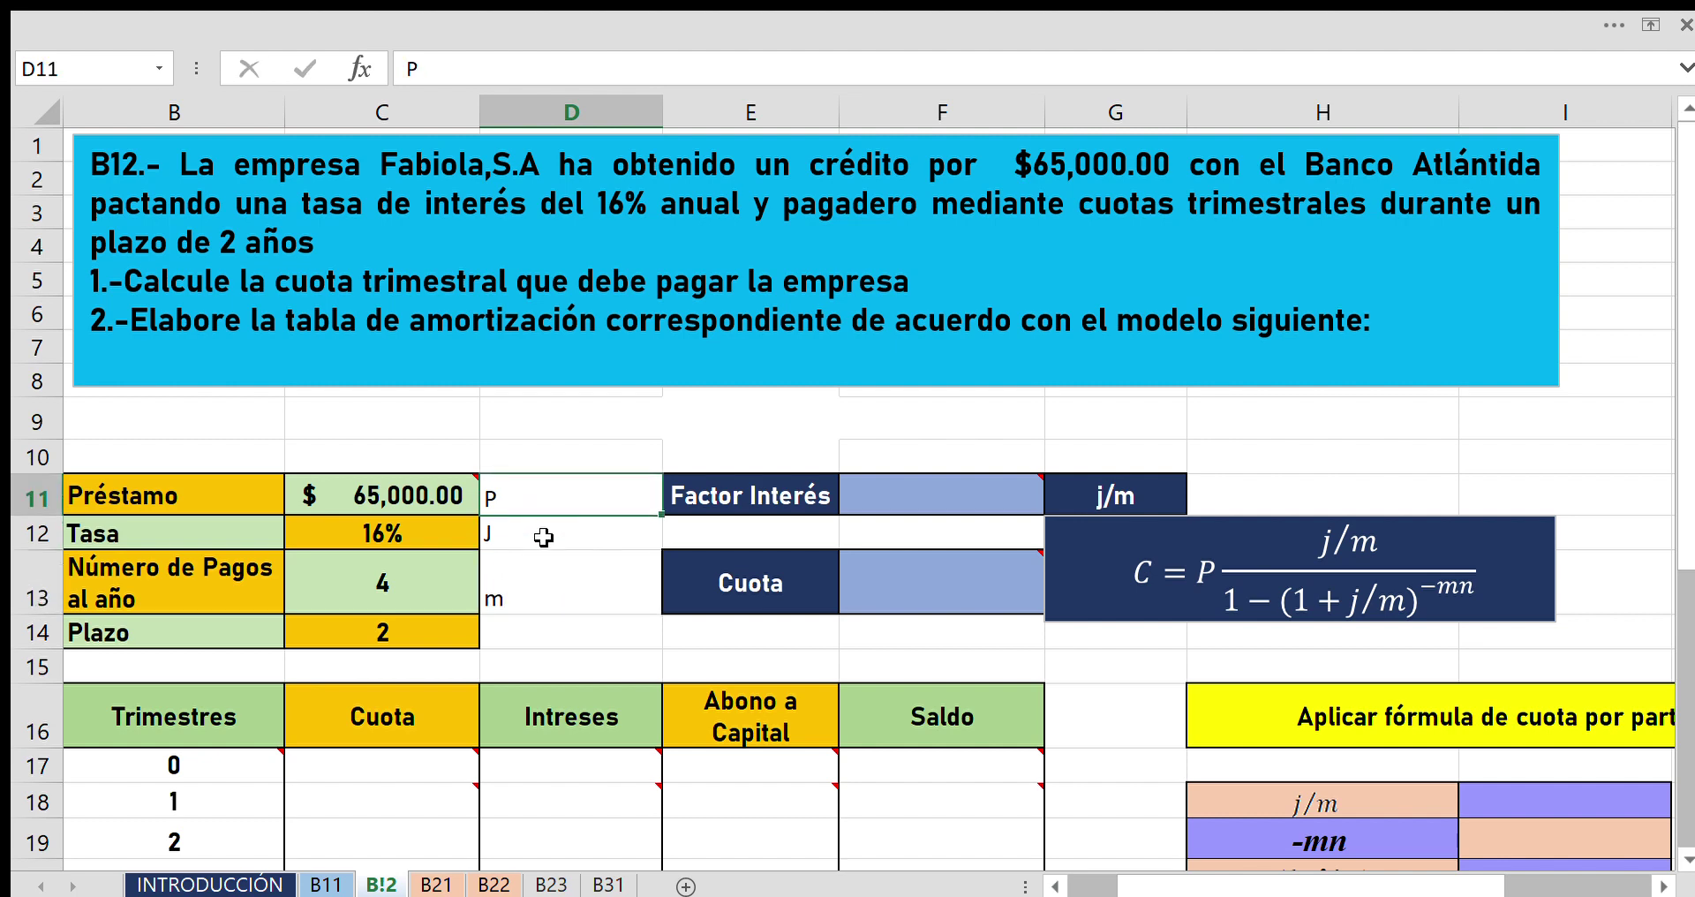
{"action": "type", "text": "j"}
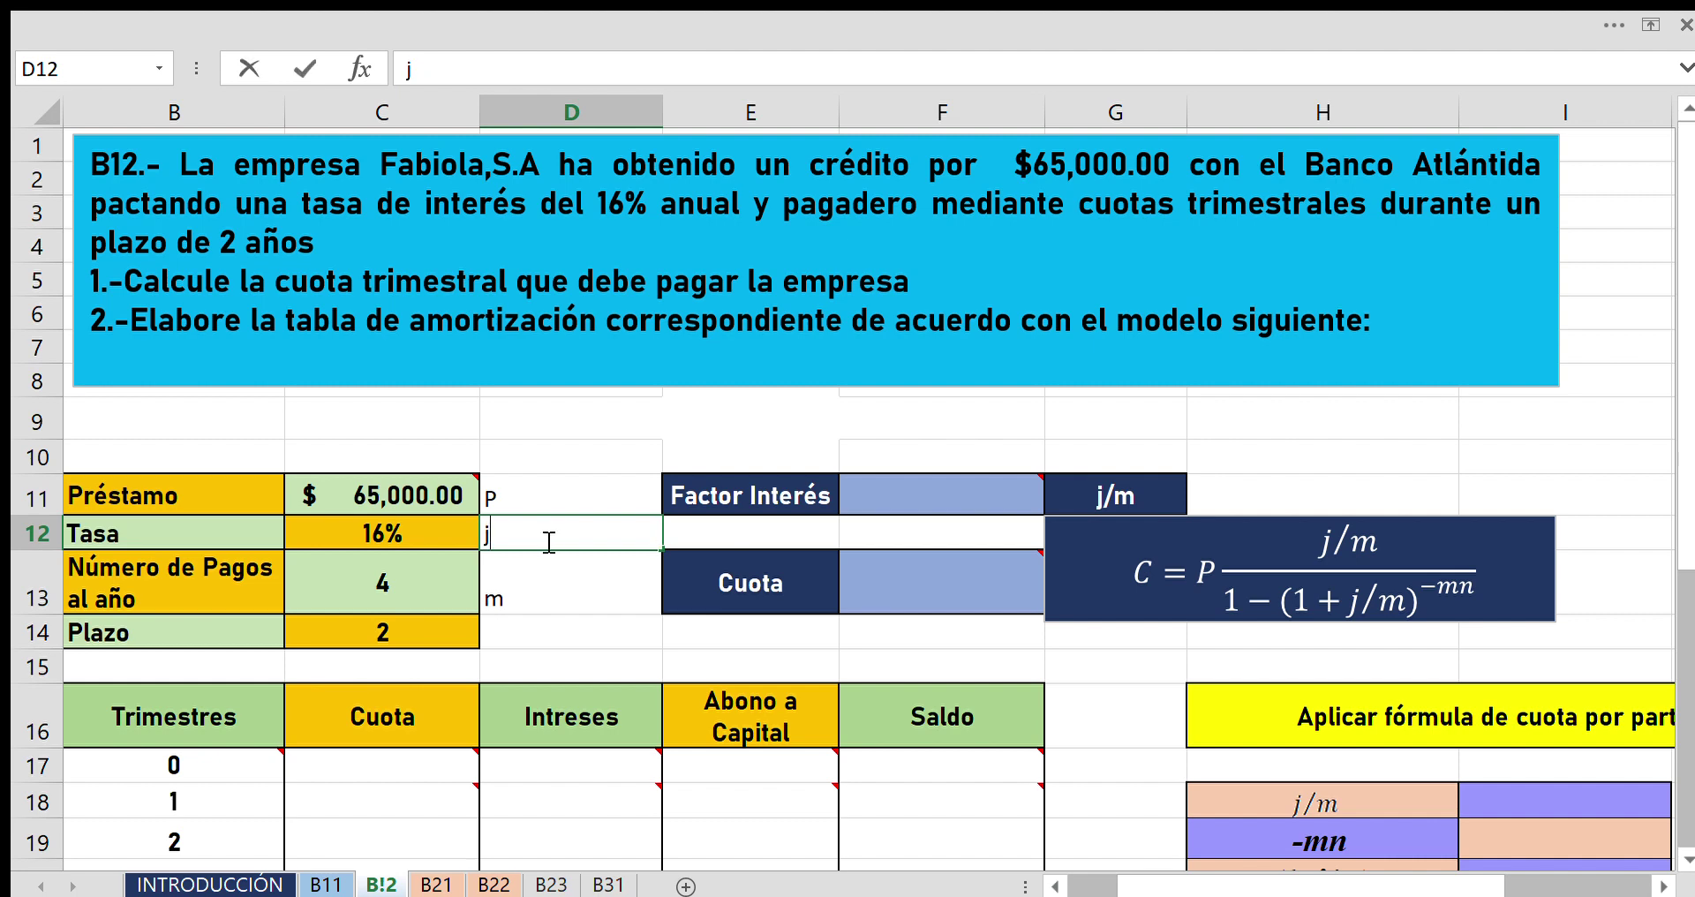
{"action": "left_click", "coordinate": [549, 630]}
{"action": "type", "text": "n"}
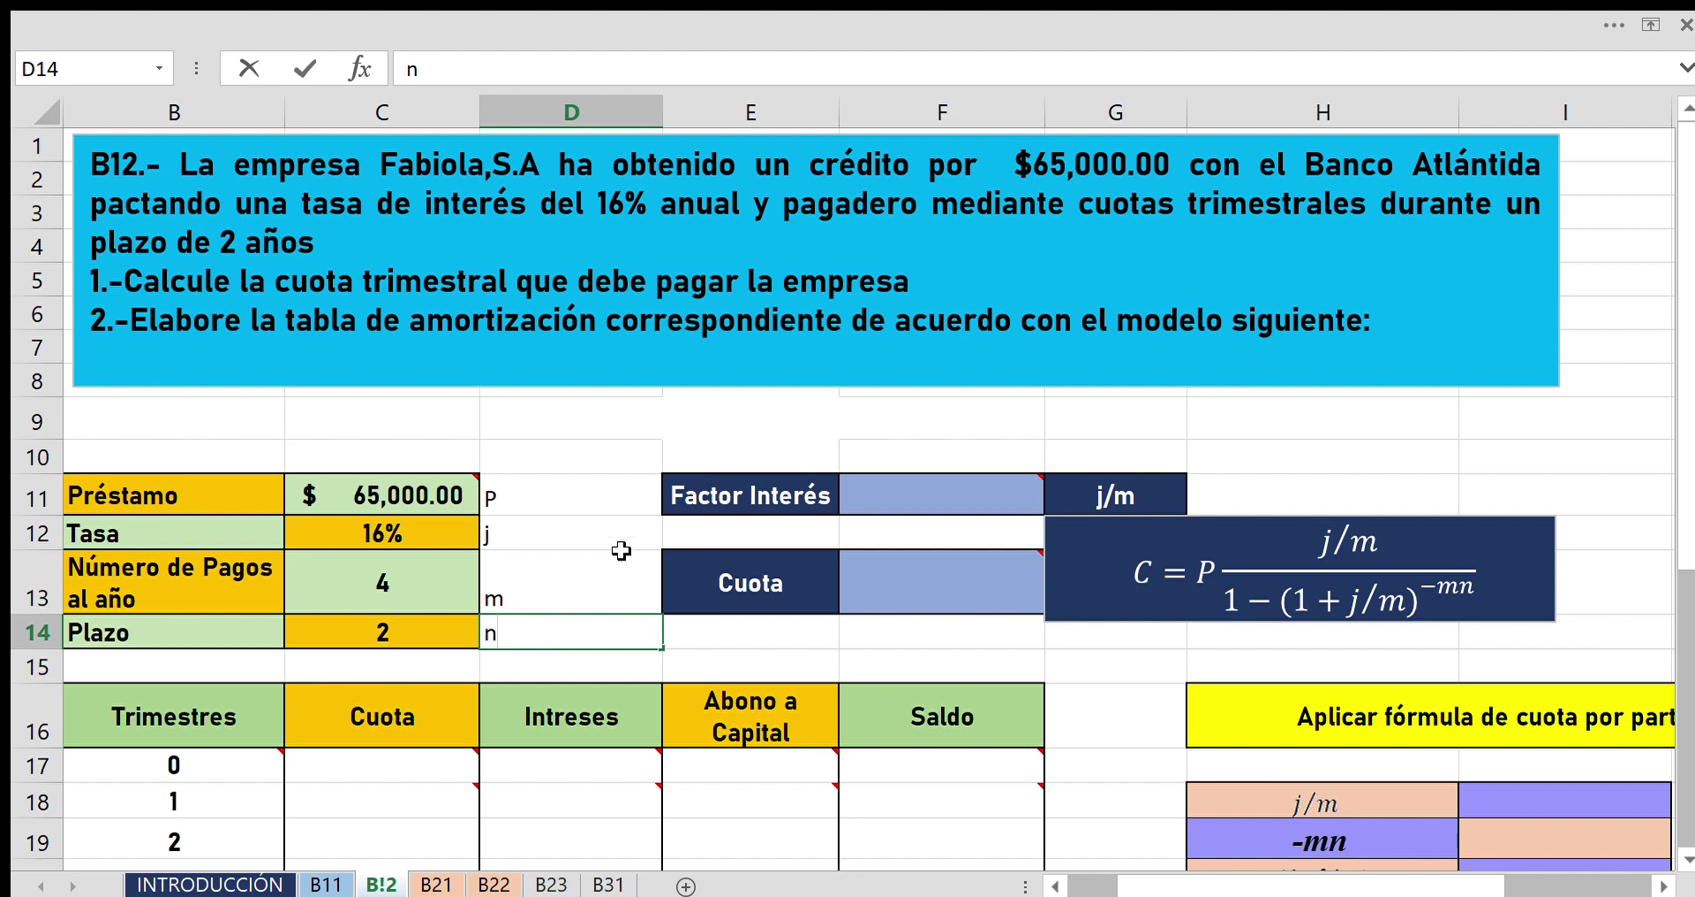
Centre the P, j, m, n labels, make them bold and increase their font size.
{"action": "left_click_drag", "start_coordinate": [560, 503], "coordinate": [564, 630]}
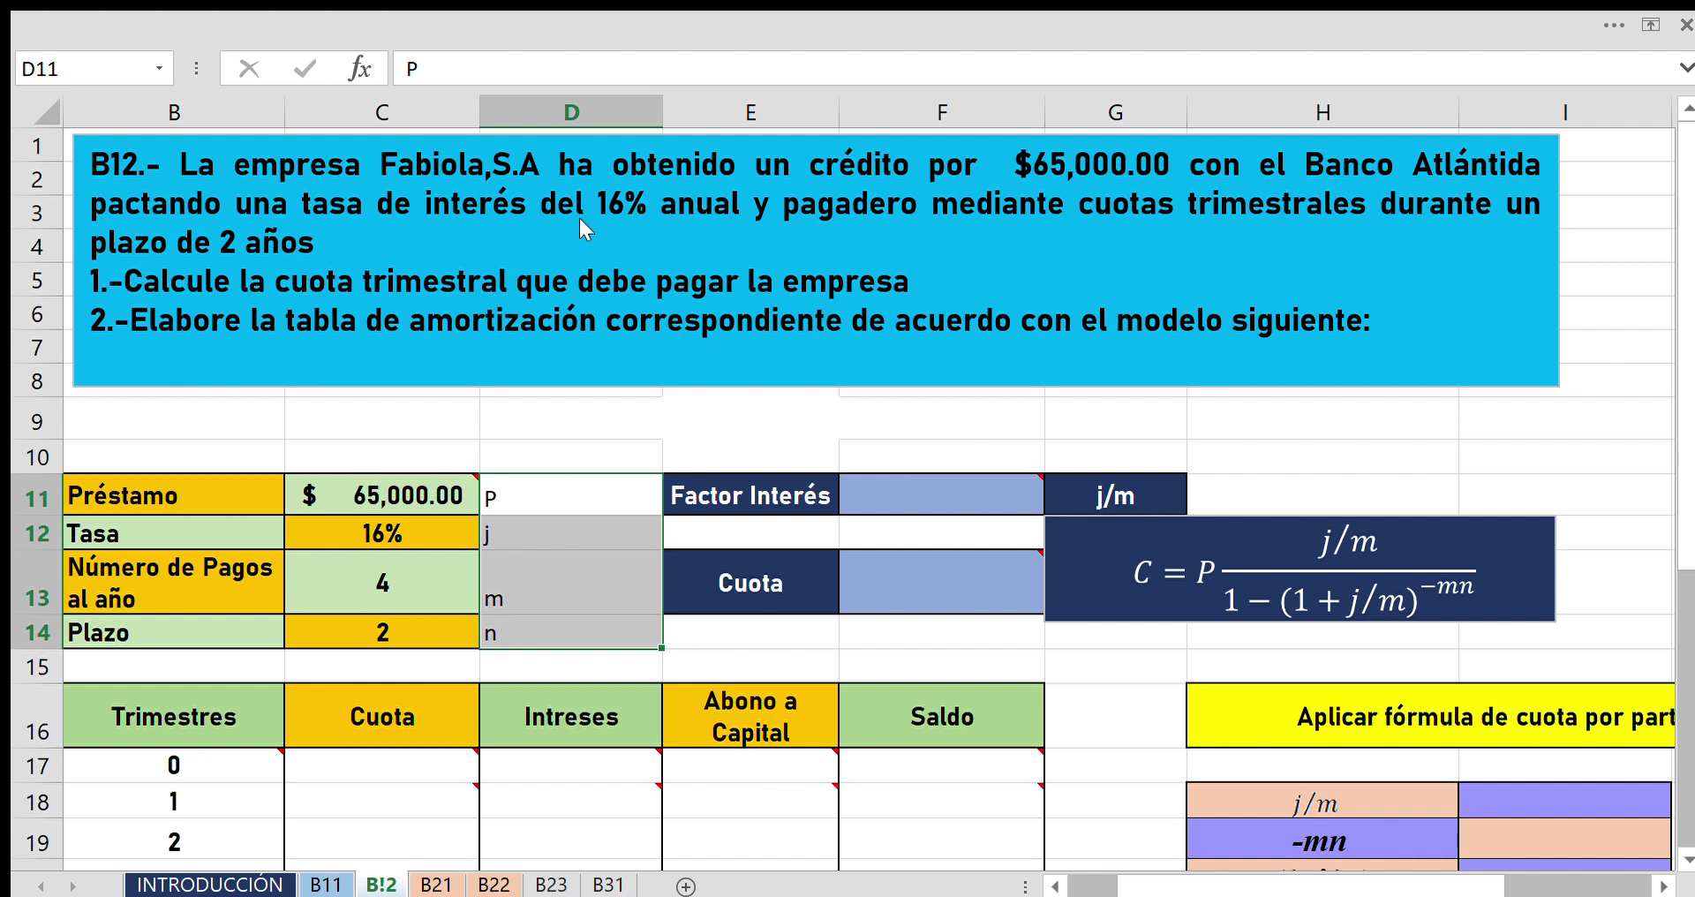
{"action": "key", "text": "alt+h"}
{"action": "key", "text": "a"}
{"action": "key", "text": "c"}
{"action": "key", "text": "ctrl+b"}
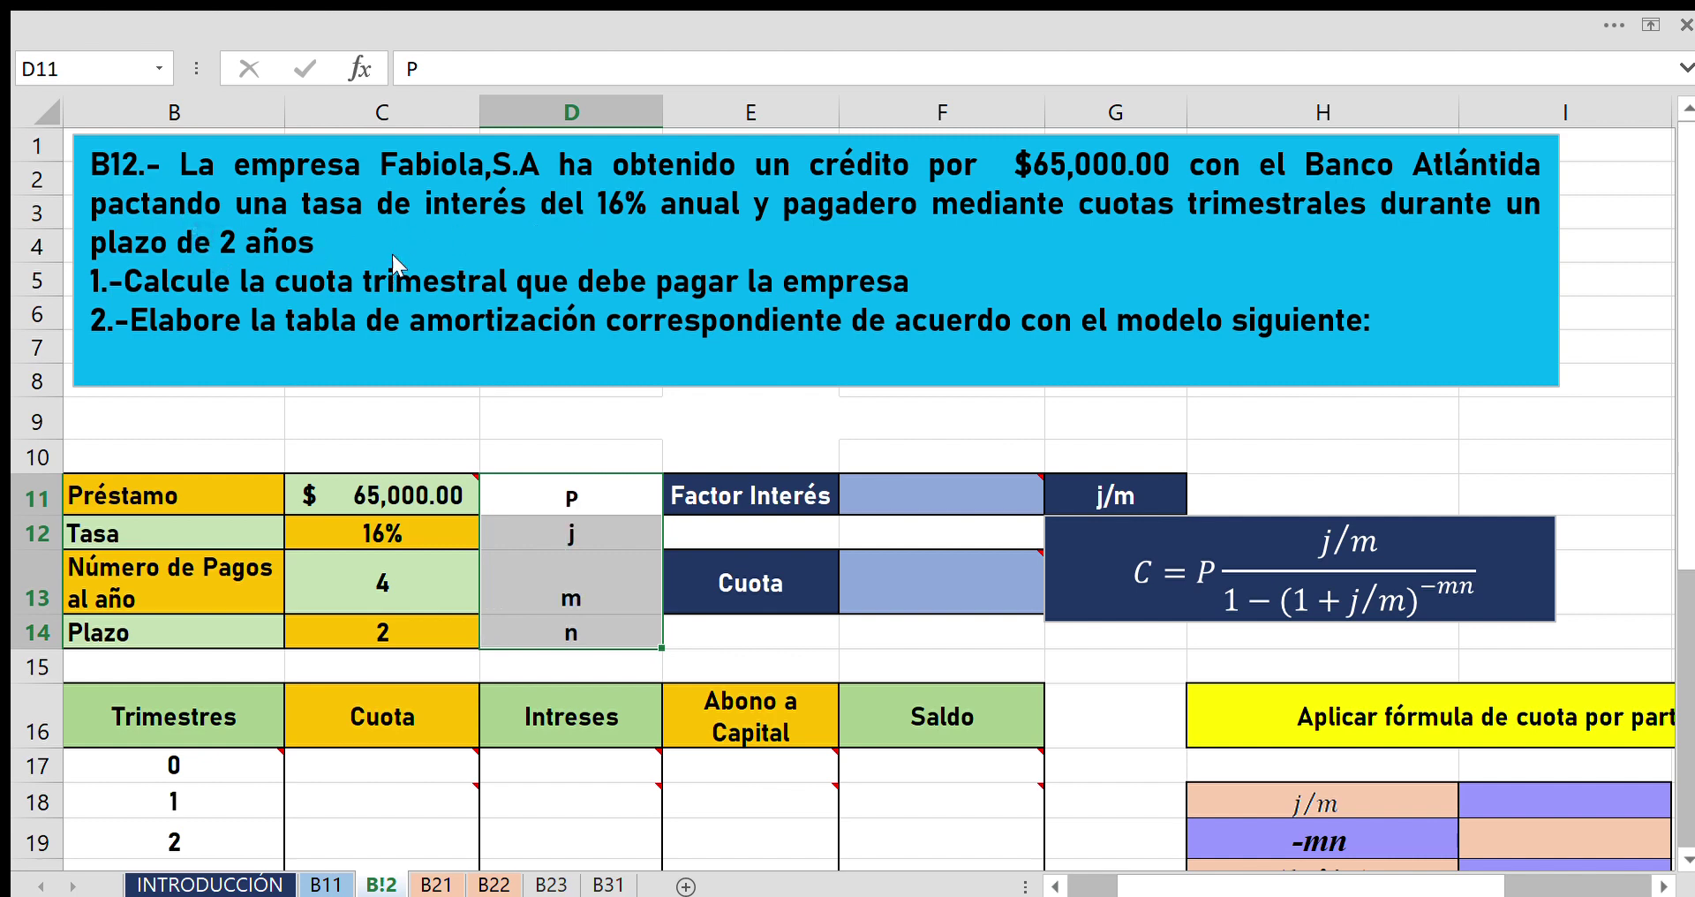
{"action": "key", "text": "alt+h"}
{"action": "key", "text": "f"}
{"action": "key", "text": "g"}
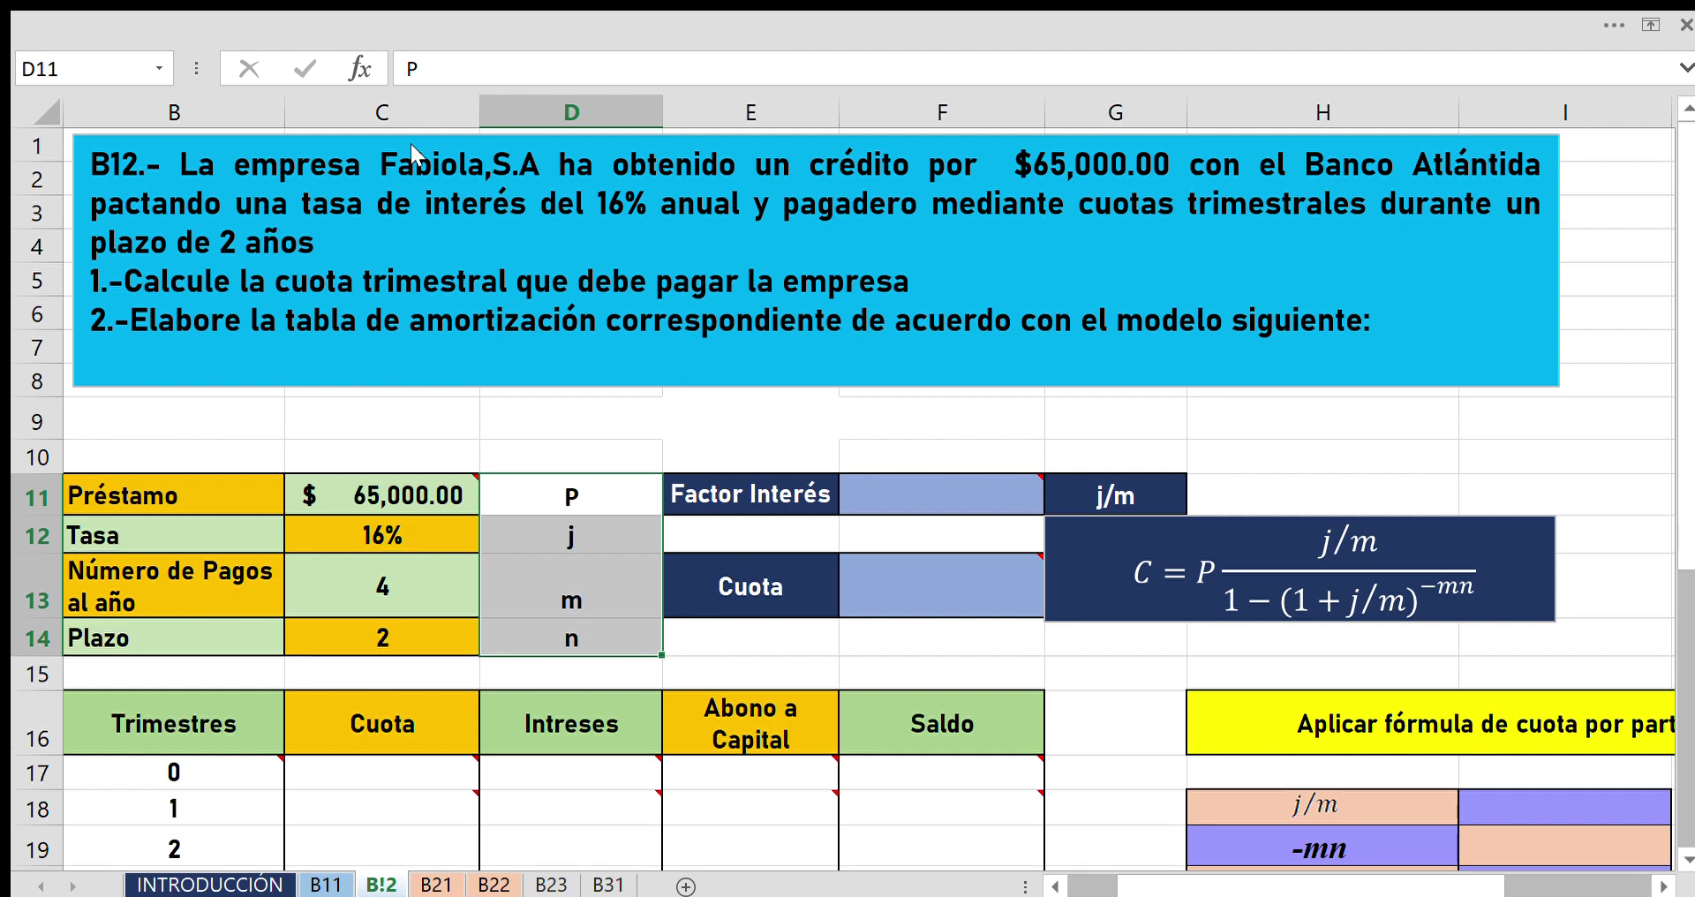
{"action": "left_click", "coordinate": [898, 404]}
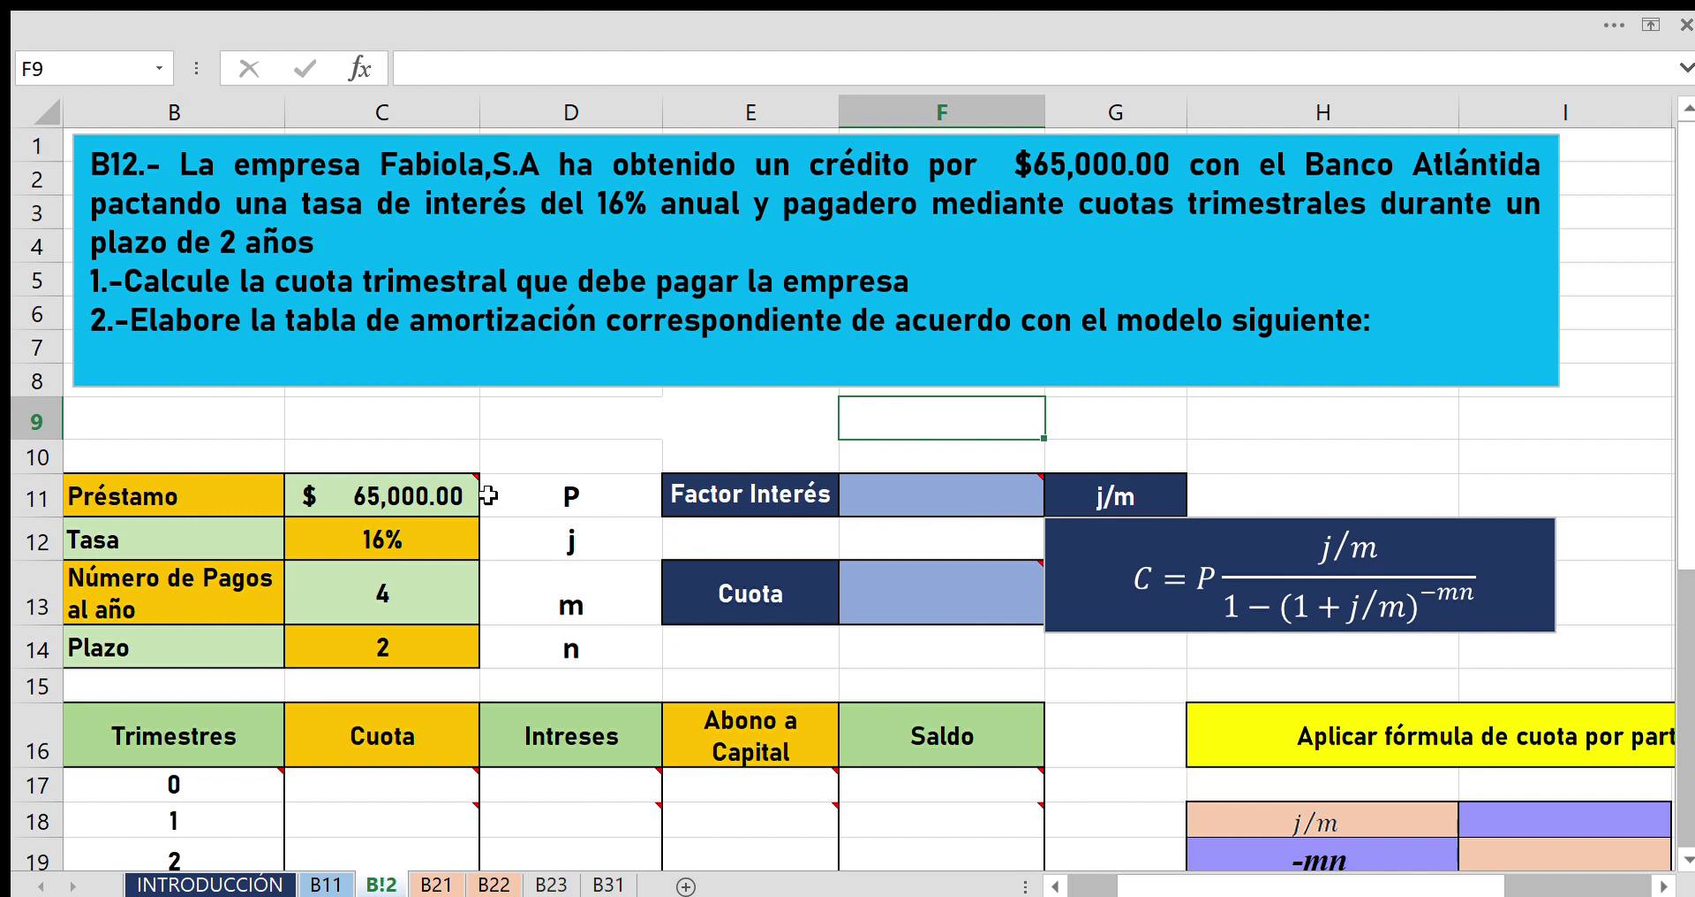
{"action": "left_click", "coordinate": [460, 495]}
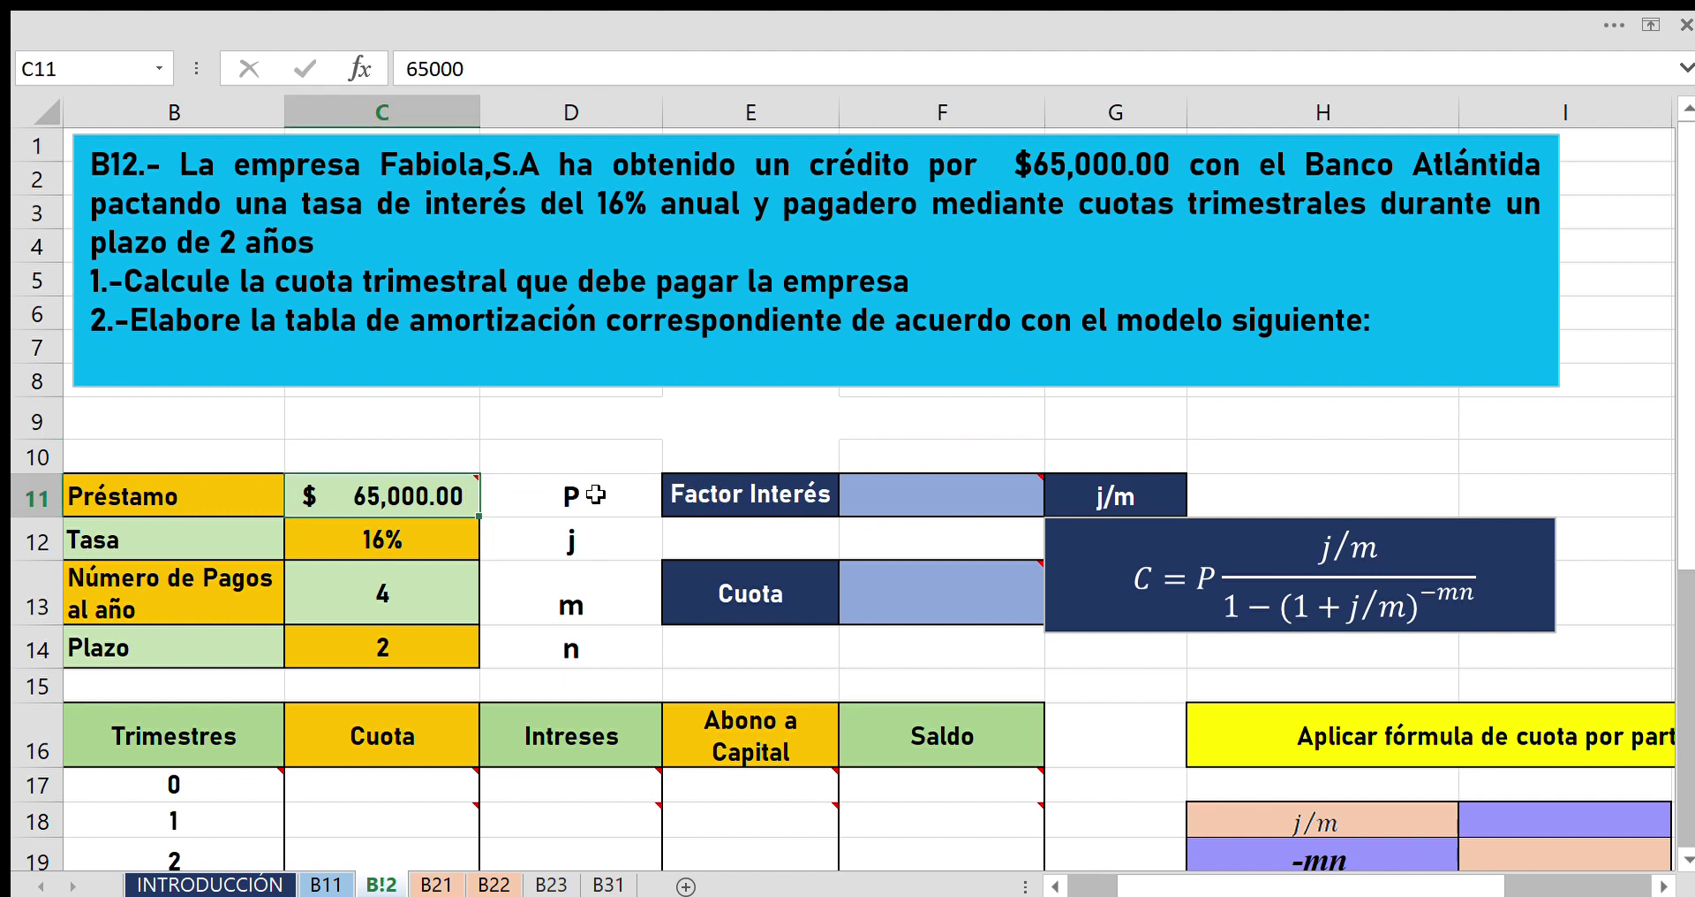
{"action": "left_click", "coordinate": [585, 496]}
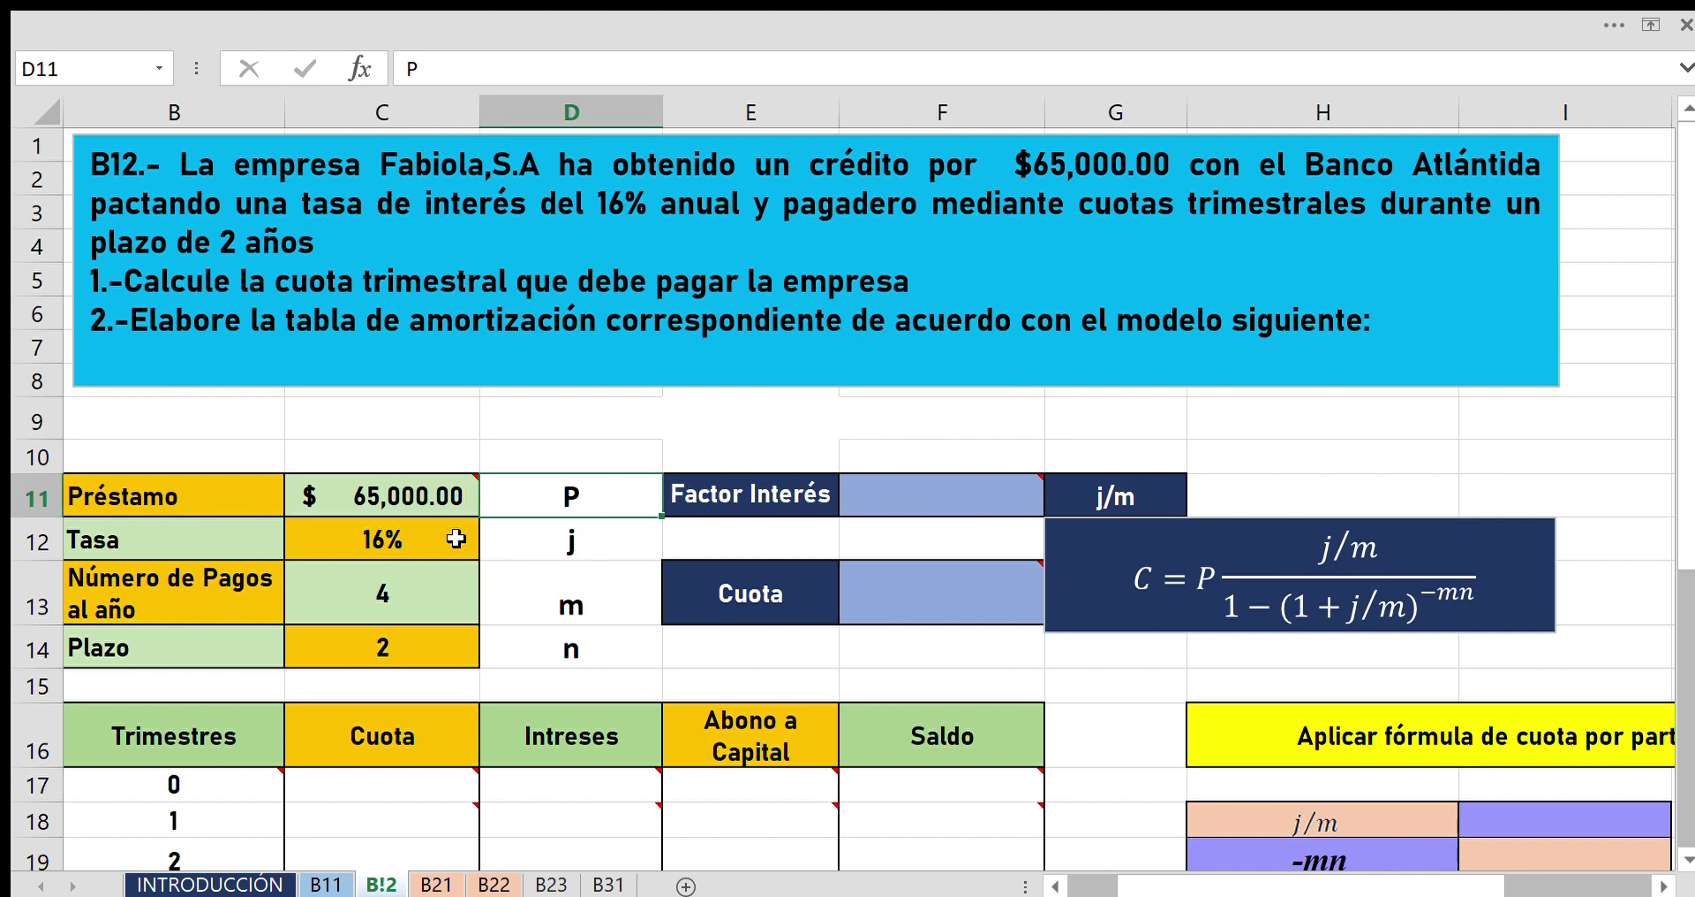
{"action": "left_click", "coordinate": [546, 547]}
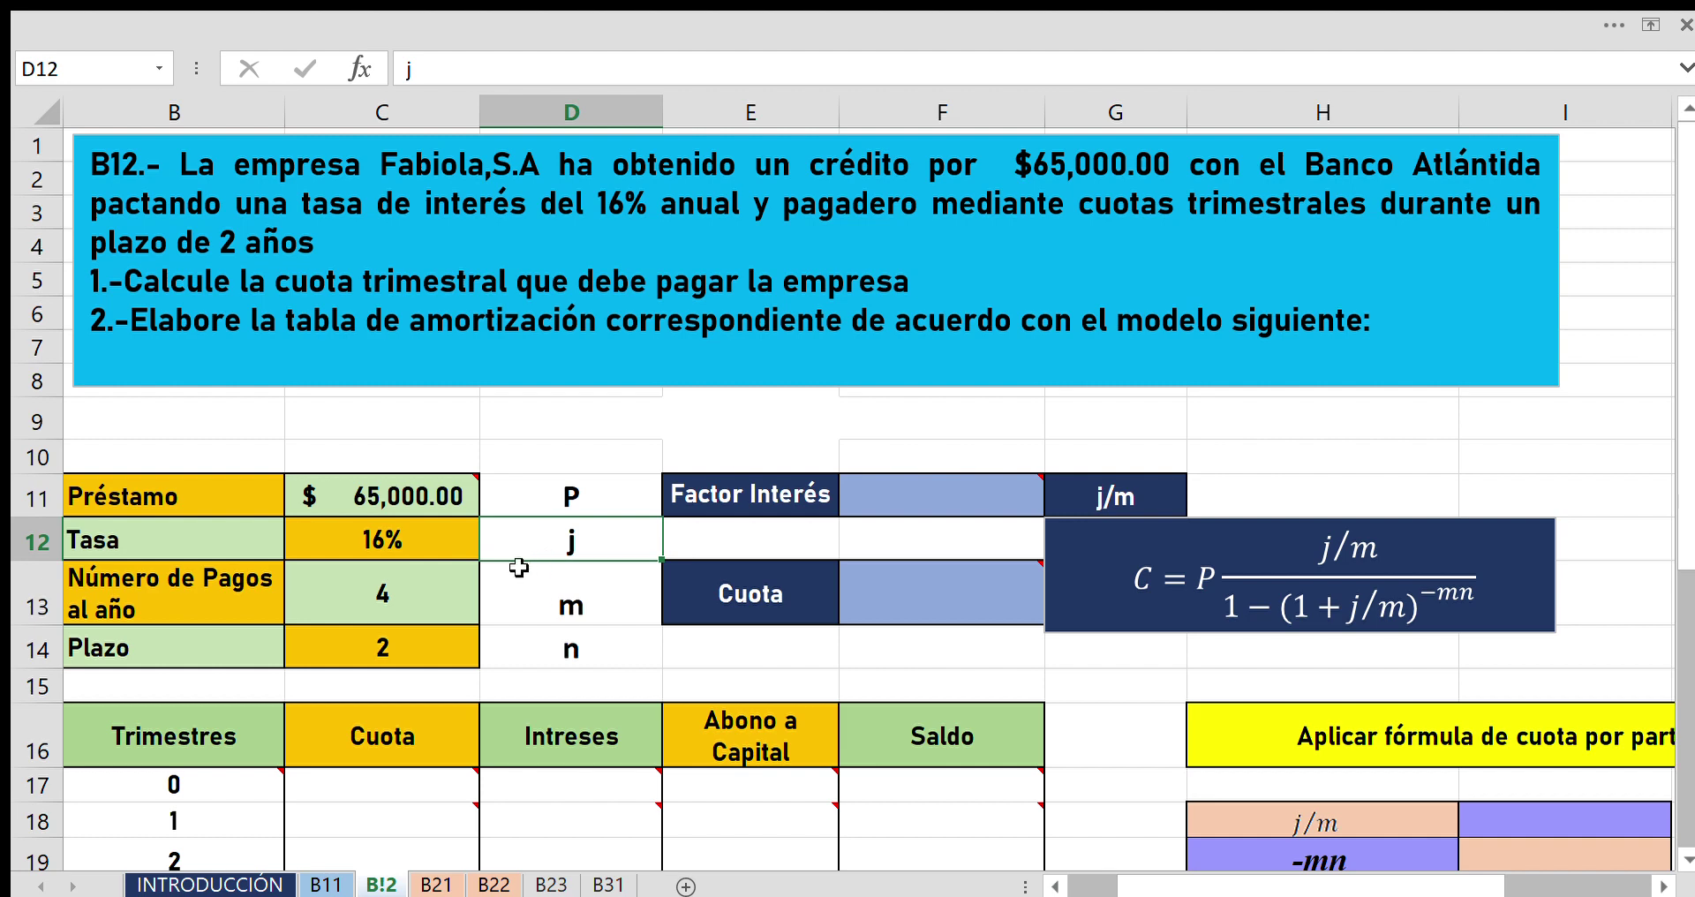
{"action": "left_click", "coordinate": [577, 580]}
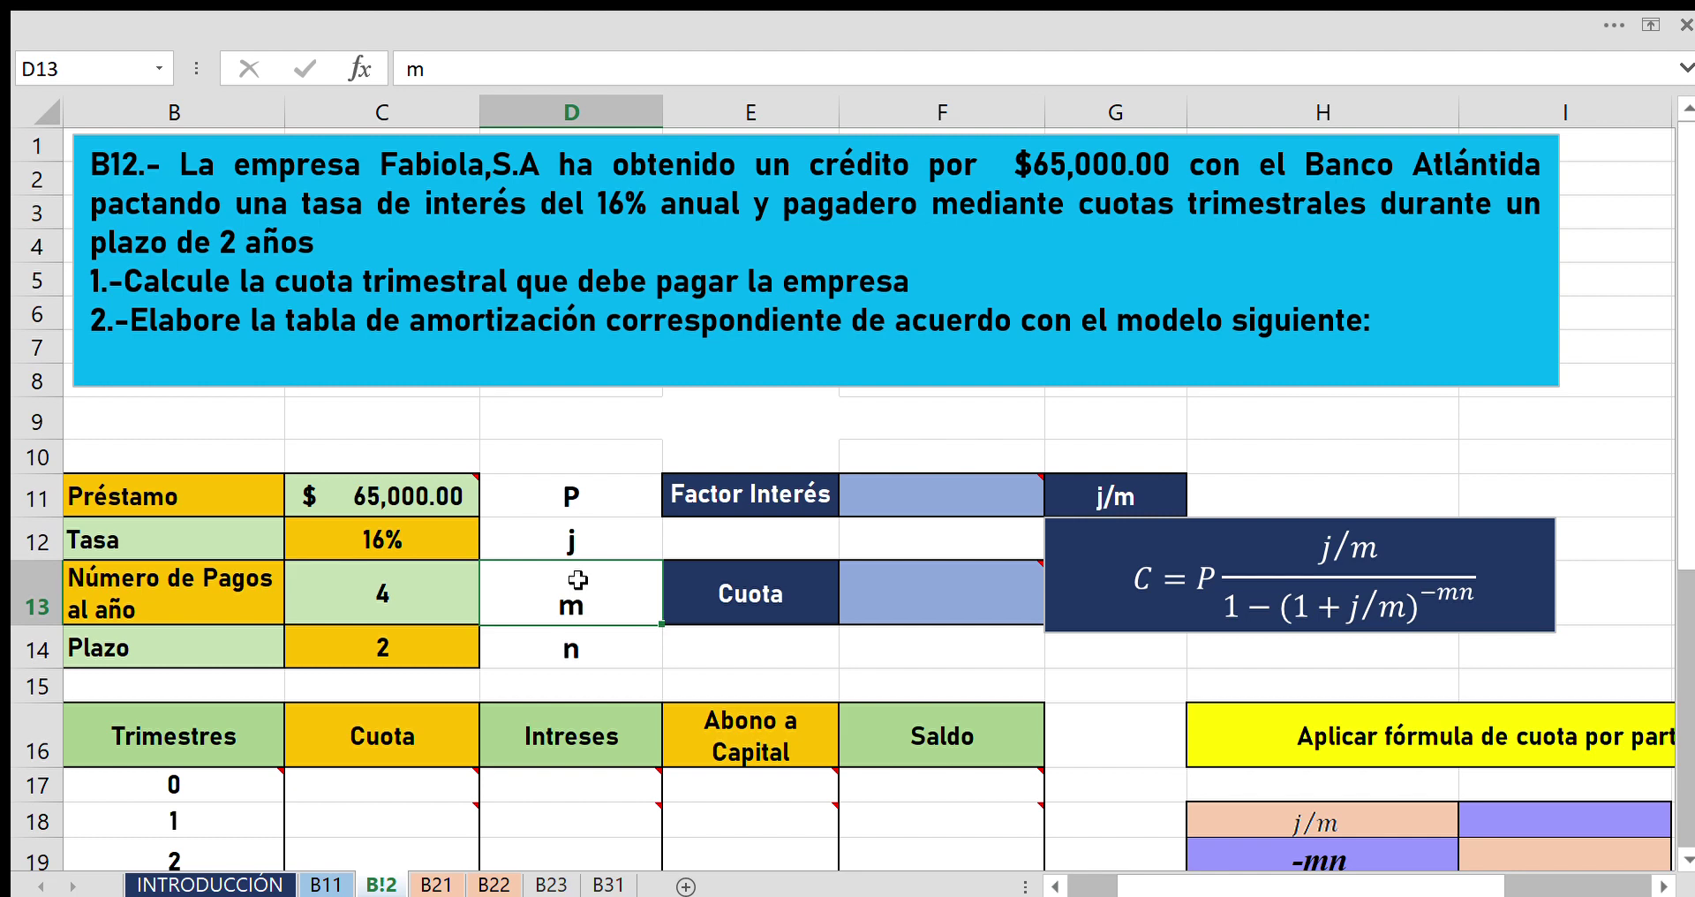
{"action": "left_click", "coordinate": [582, 641]}
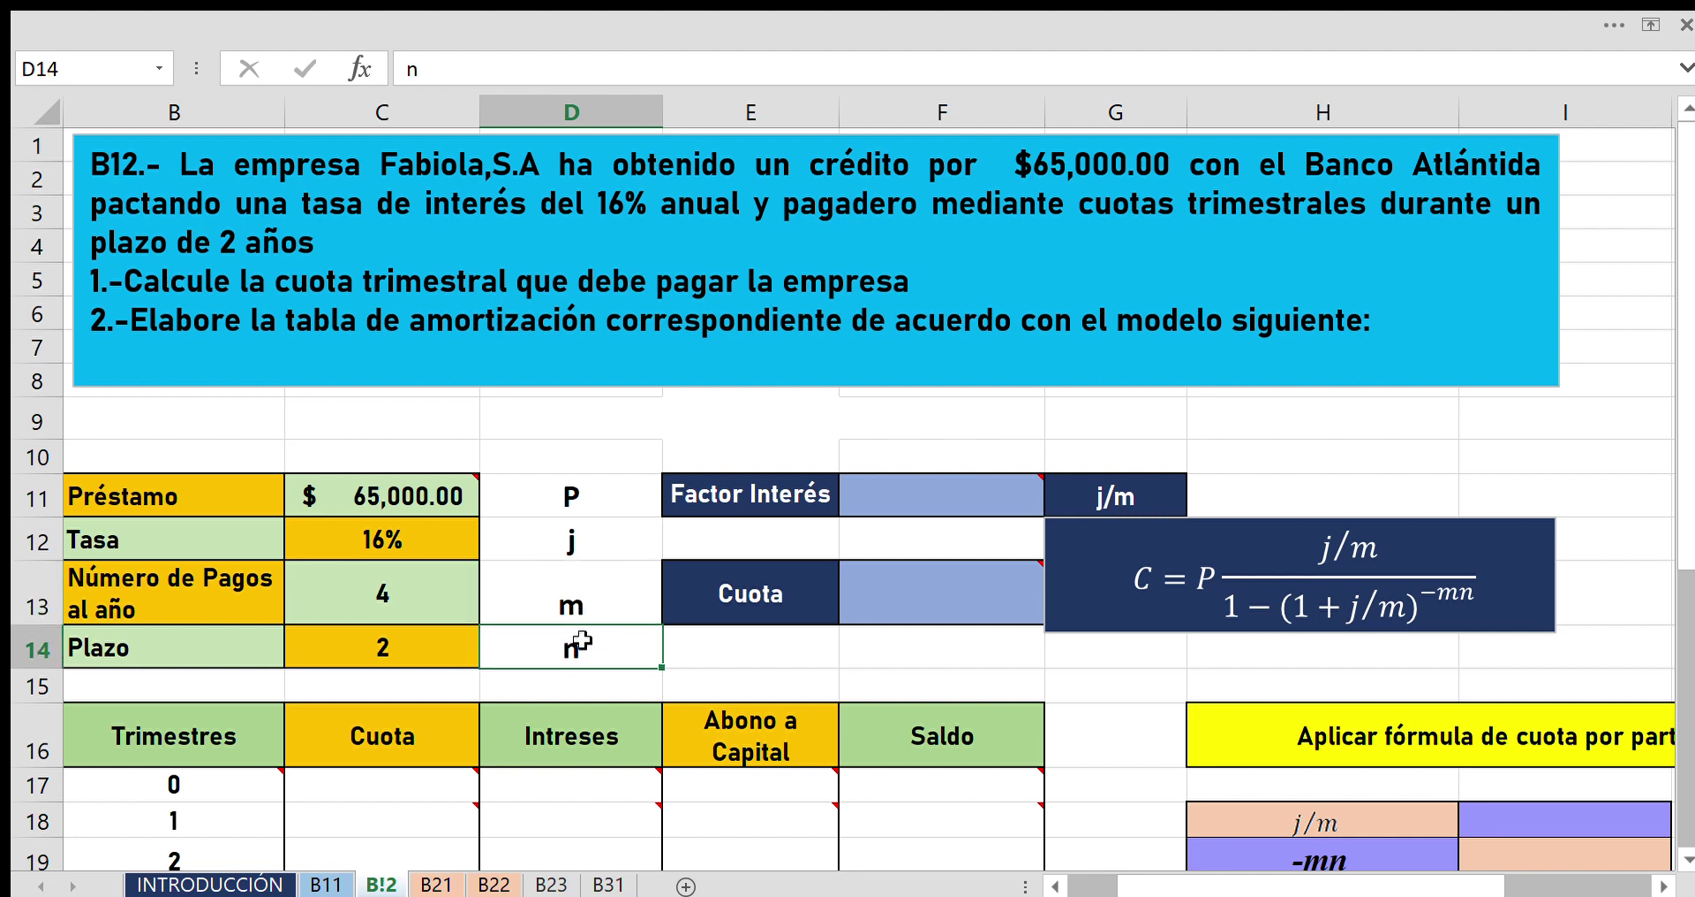
{"action": "left_click", "coordinate": [975, 507]}
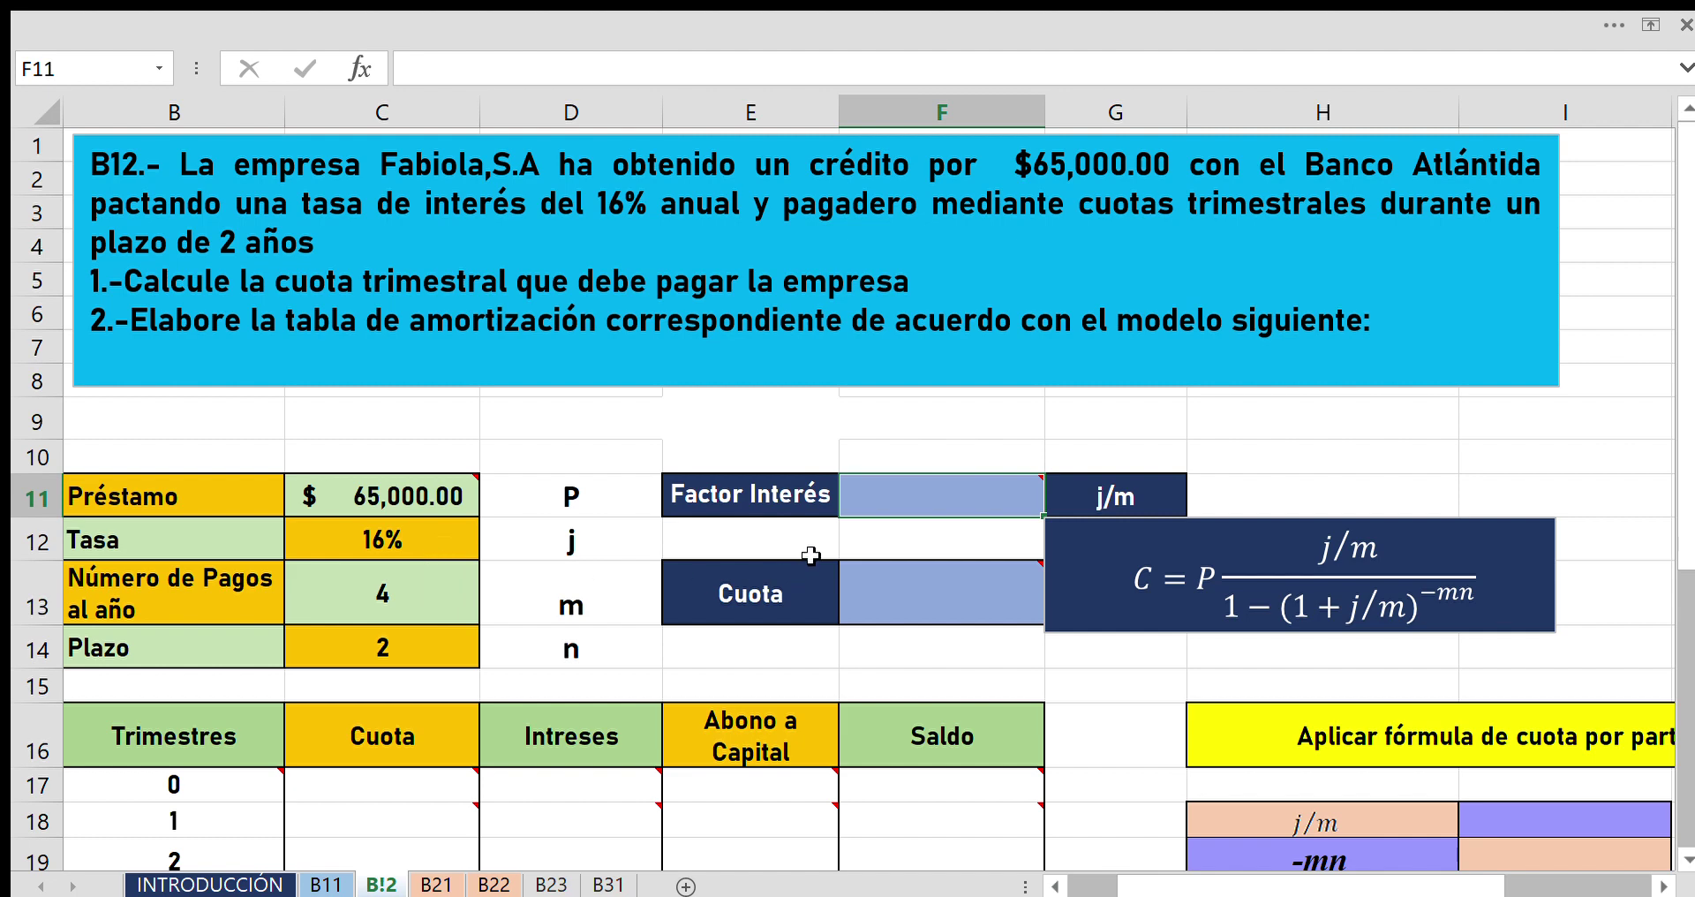
{"action": "mouse_move", "coordinate": [941, 494]}
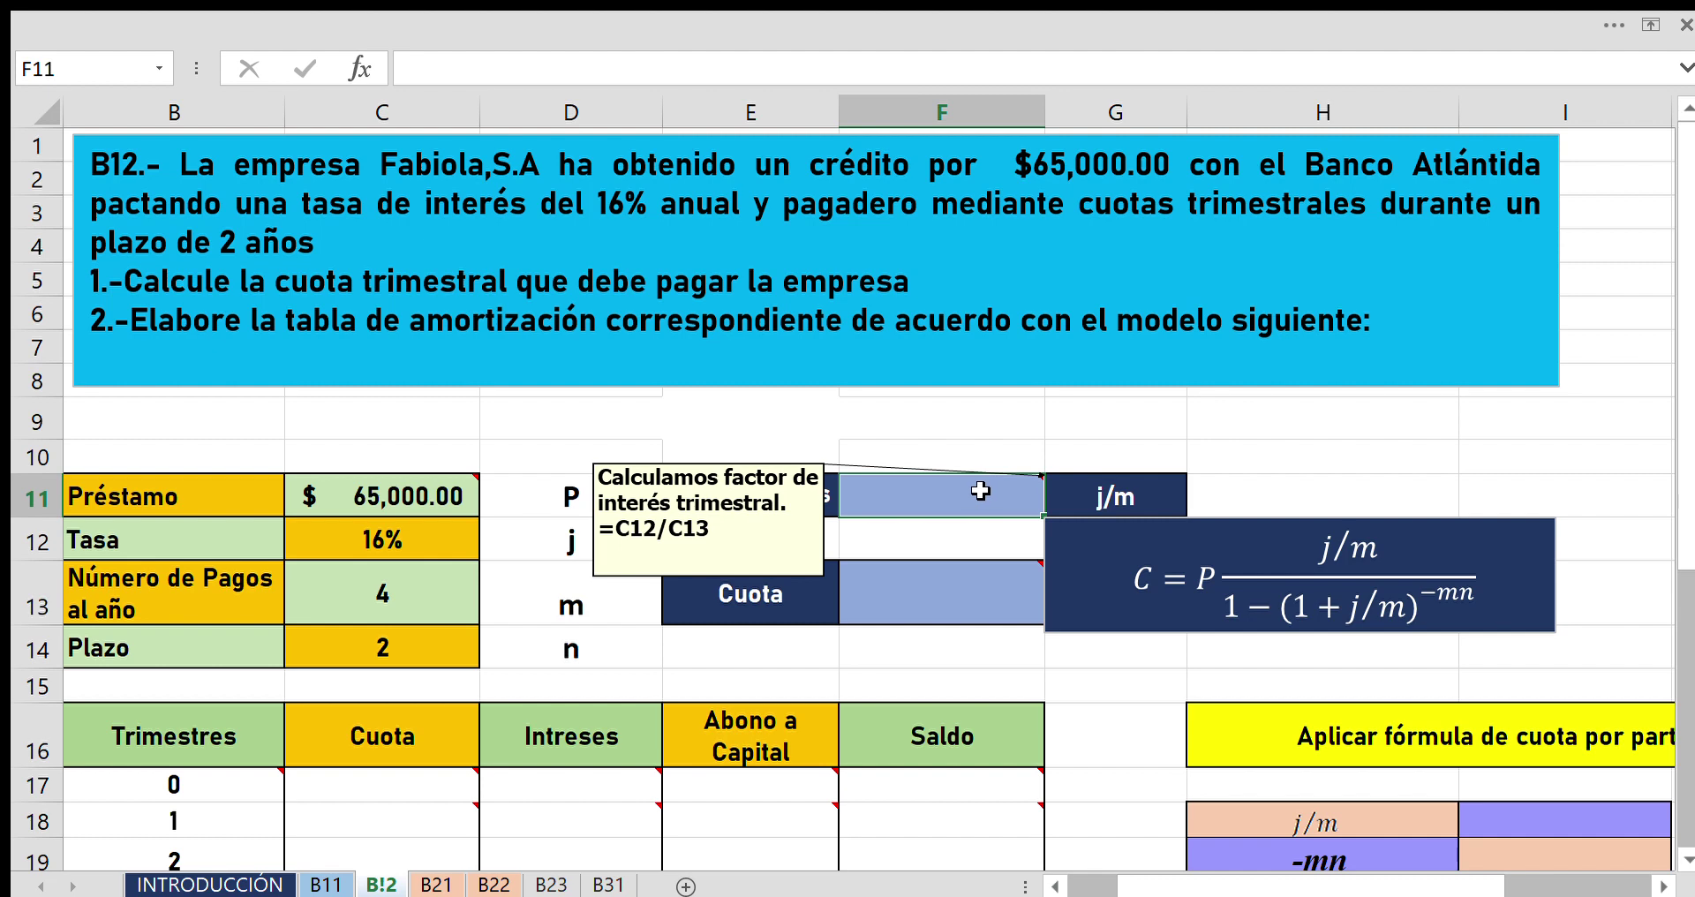
Enter =C12/C13 in F11 so the interest factor shows 0.04.
{"action": "type", "text": "=c1"}
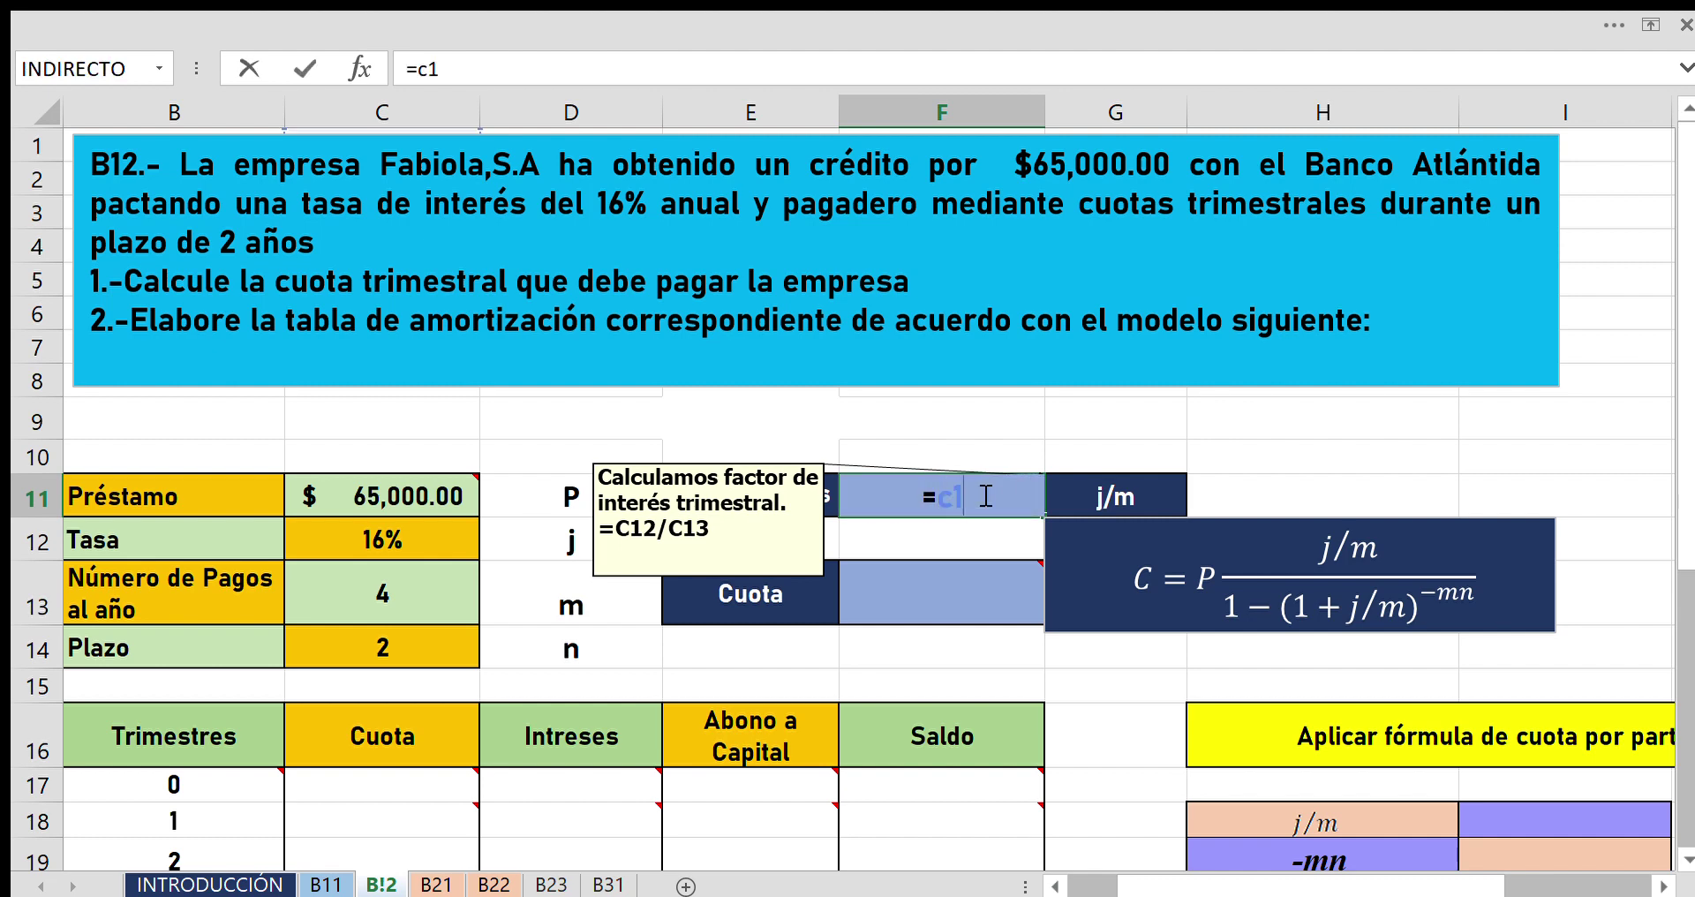
{"action": "type", "text": "2"}
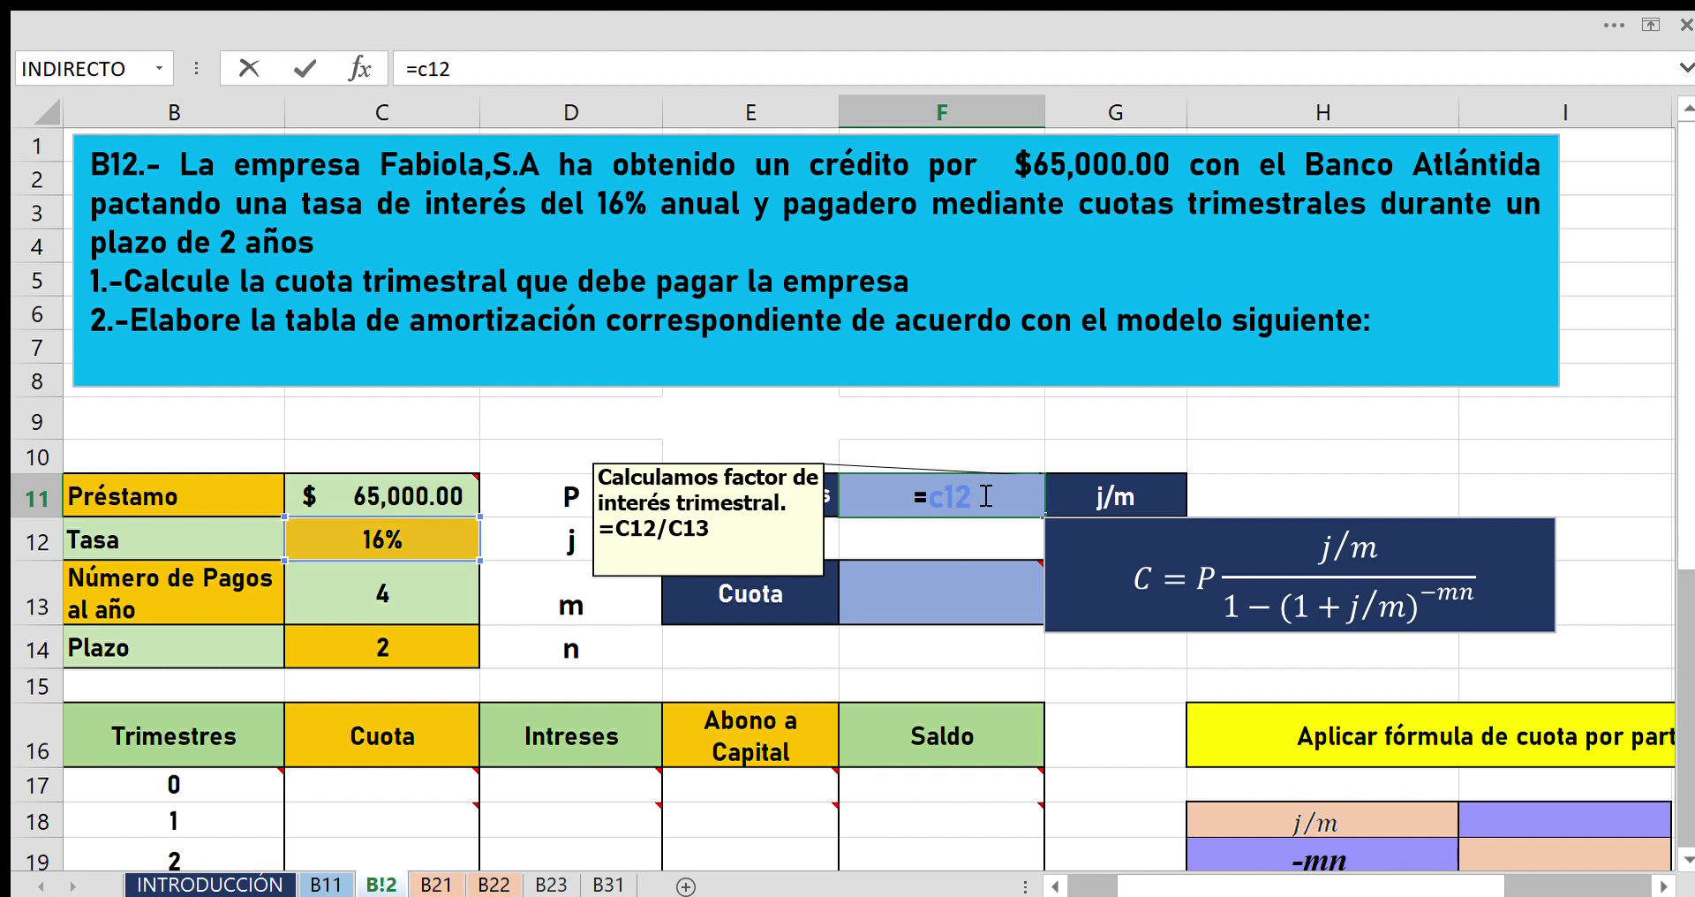
{"action": "type", "text": "/c13"}
{"action": "key", "text": "Return"}
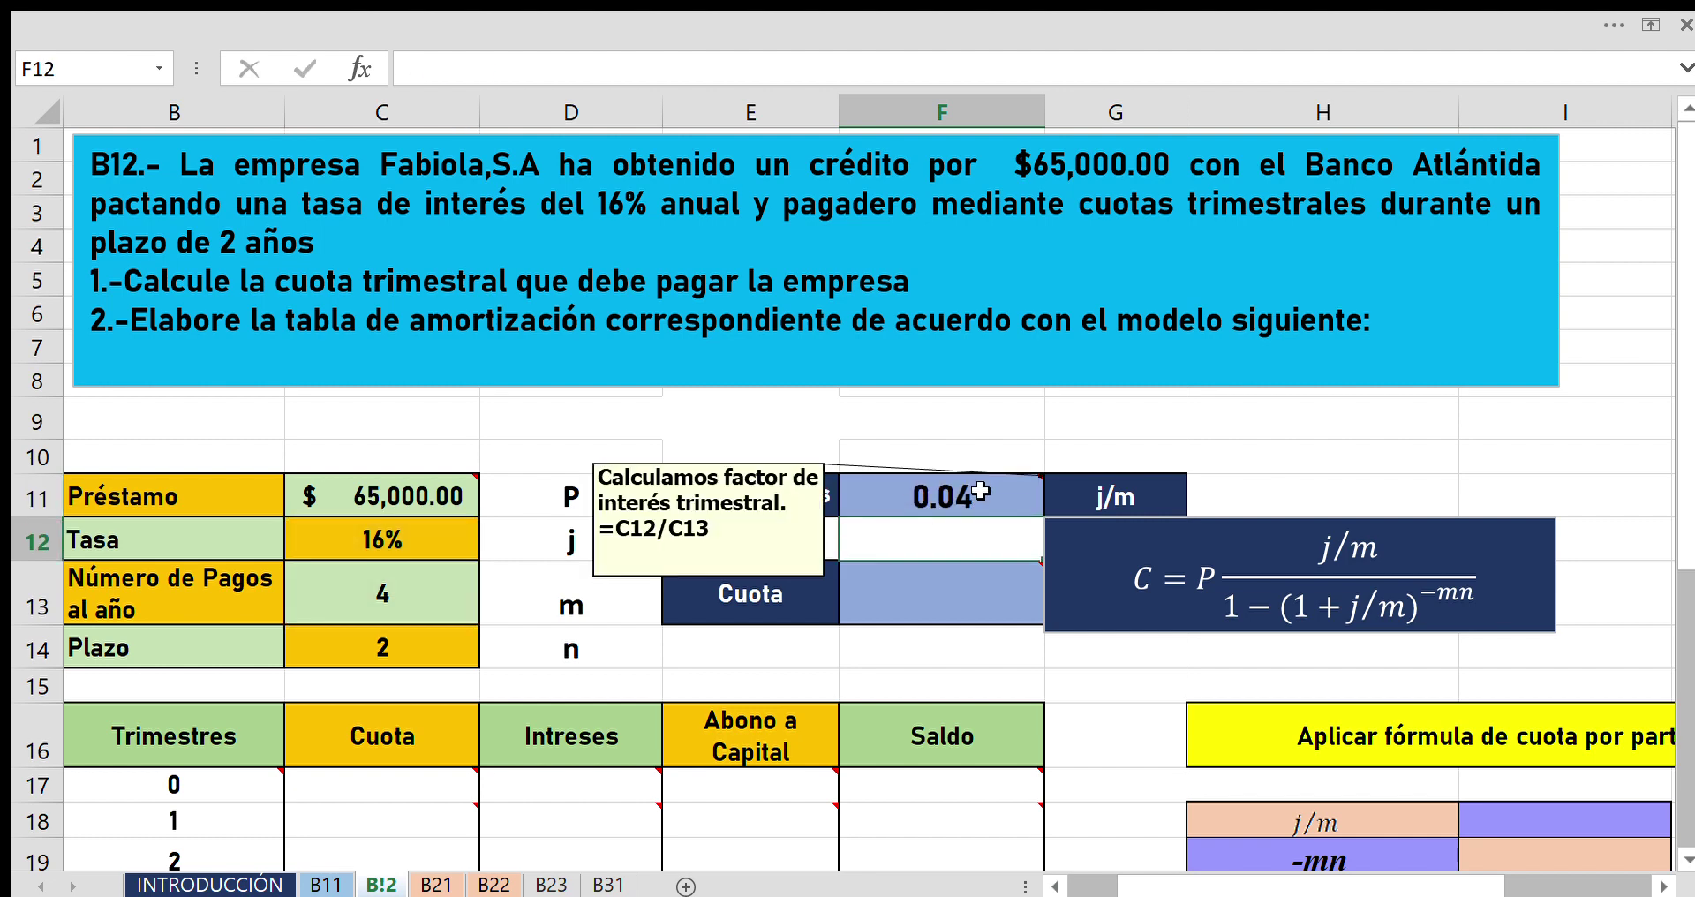
{"action": "left_click", "coordinate": [1413, 459]}
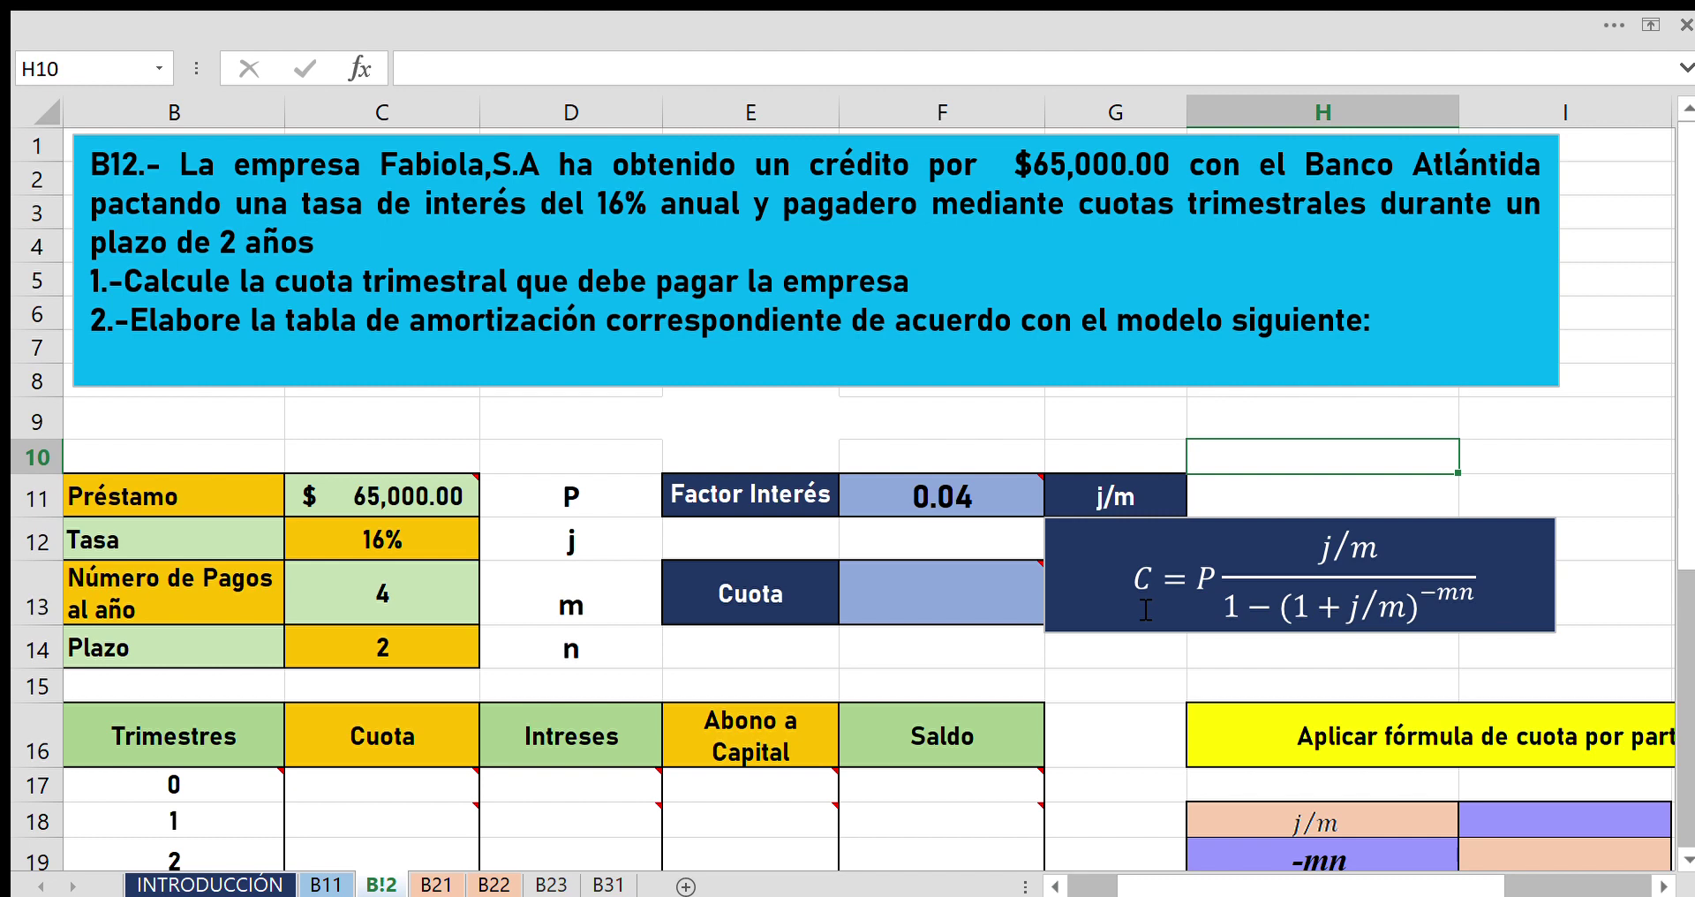
Type the note 'C=Cuota' into cell G14, just below the payment formula.
{"action": "left_click", "coordinate": [1124, 658]}
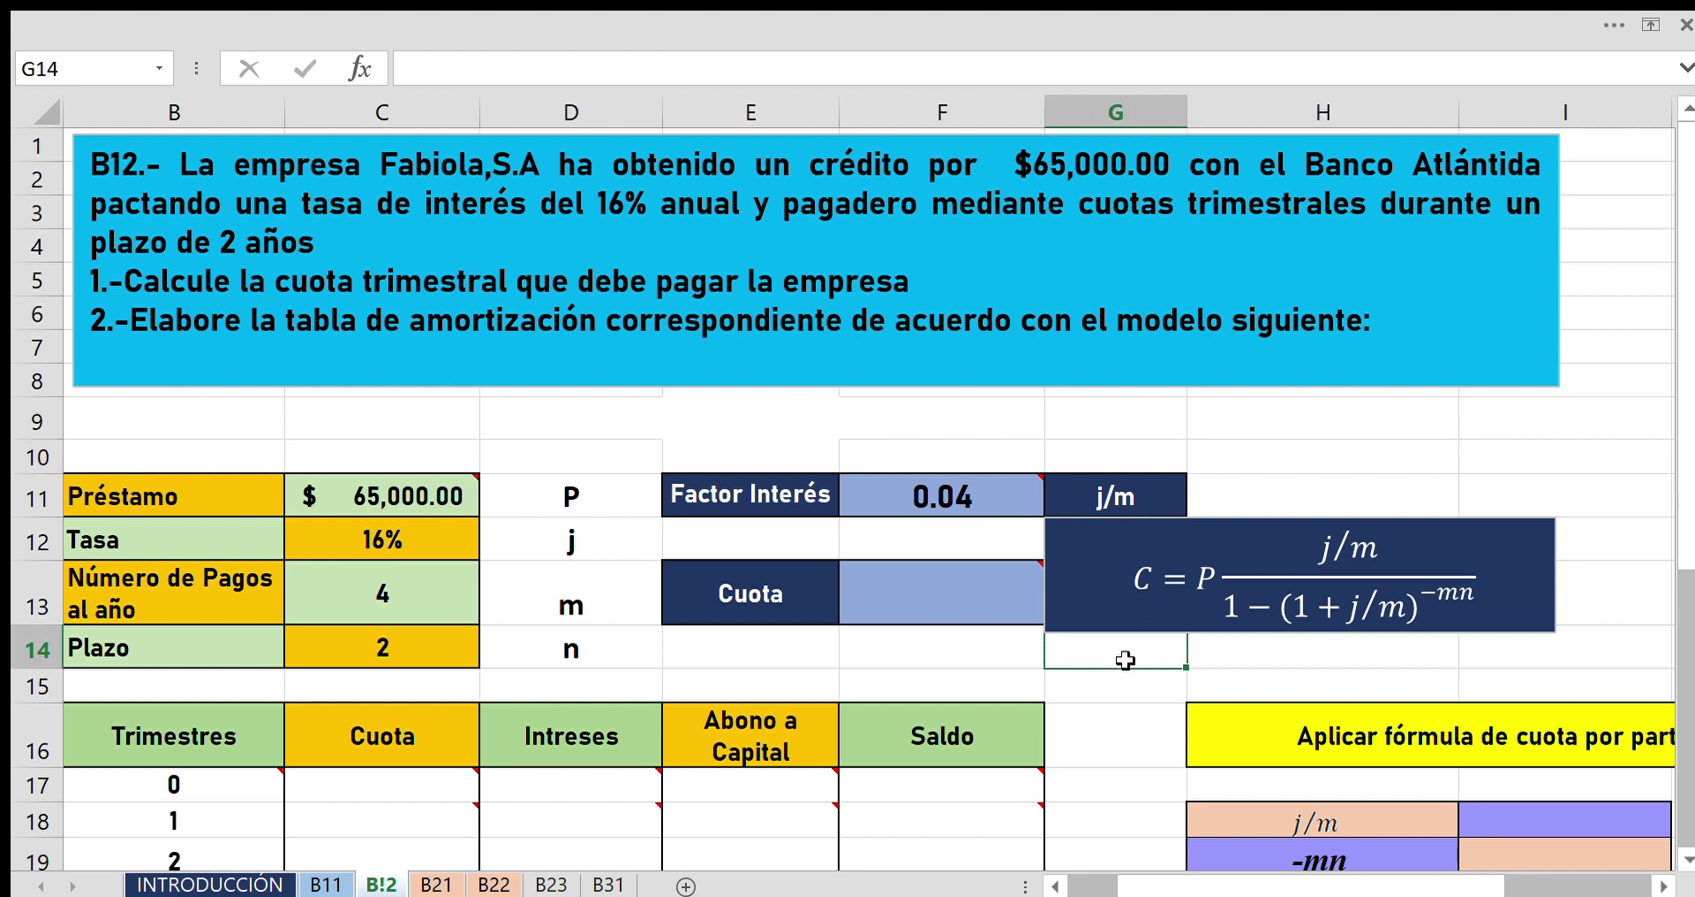
{"action": "type", "text": "C=Cuota"}
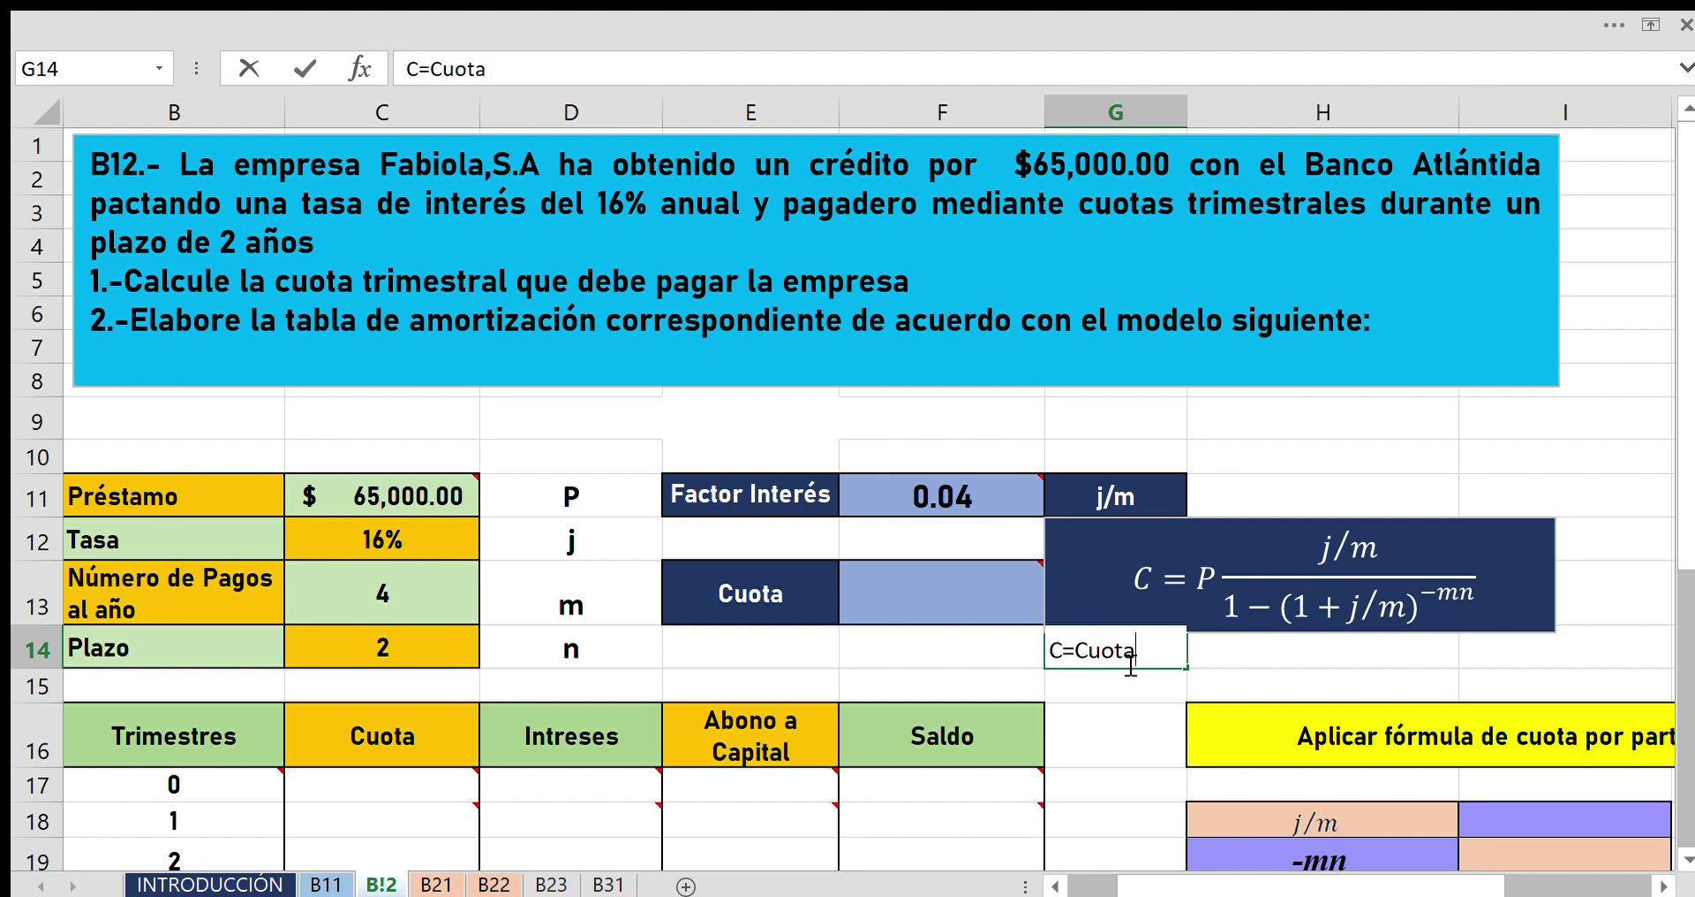
{"action": "left_click", "coordinate": [1311, 656]}
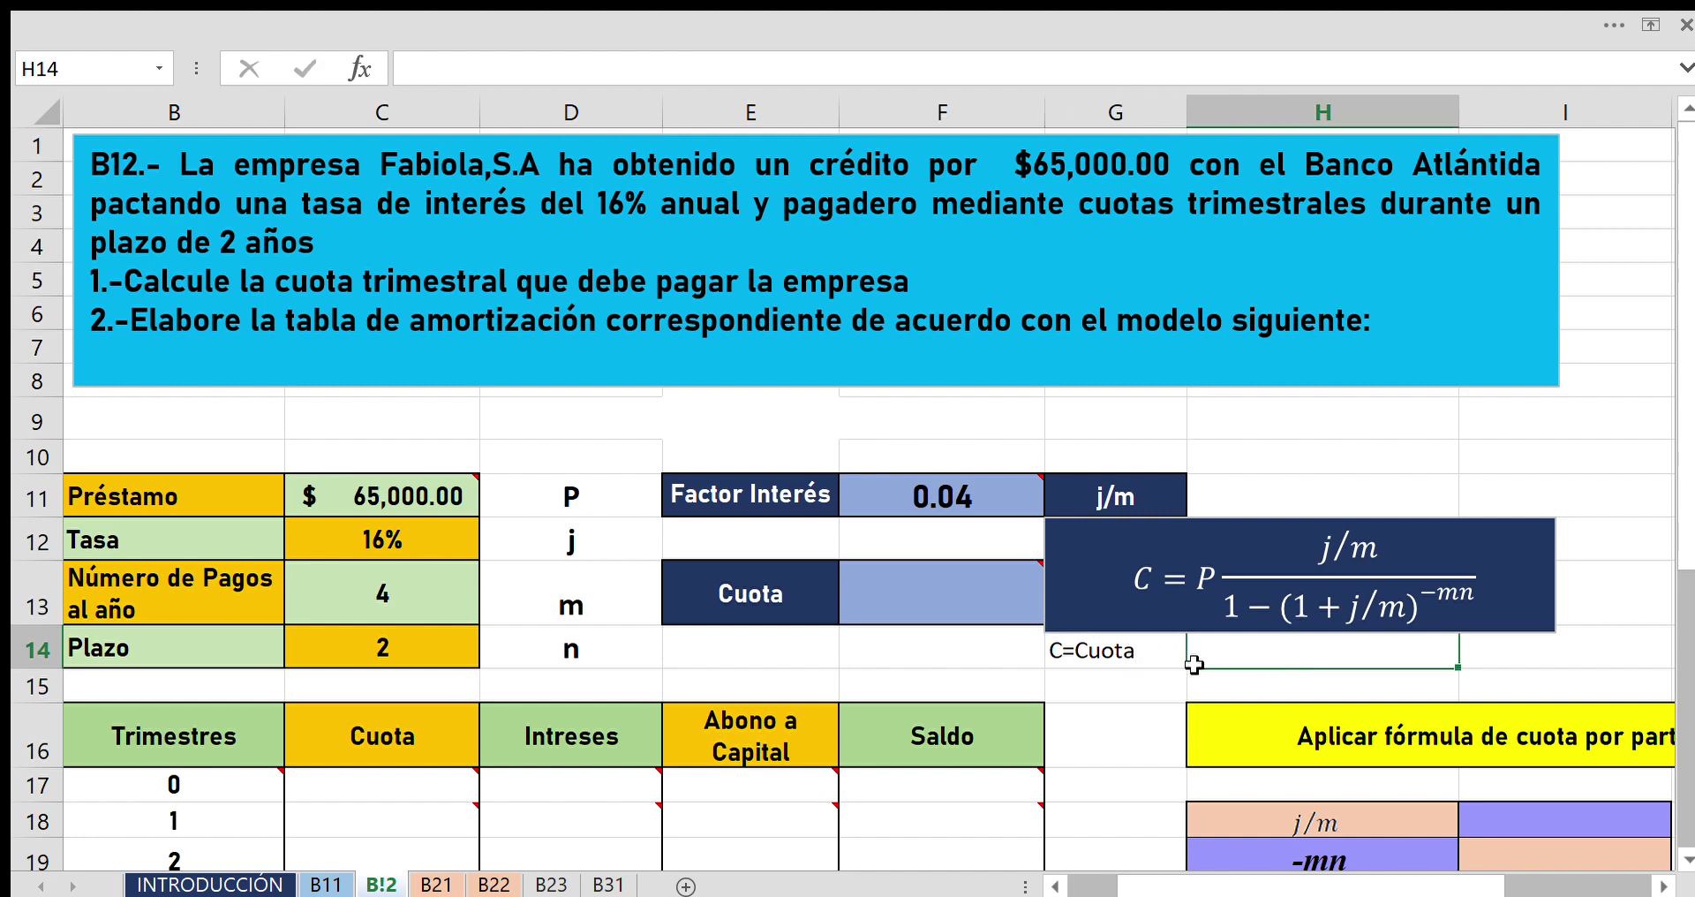
{"action": "left_click", "coordinate": [1132, 657]}
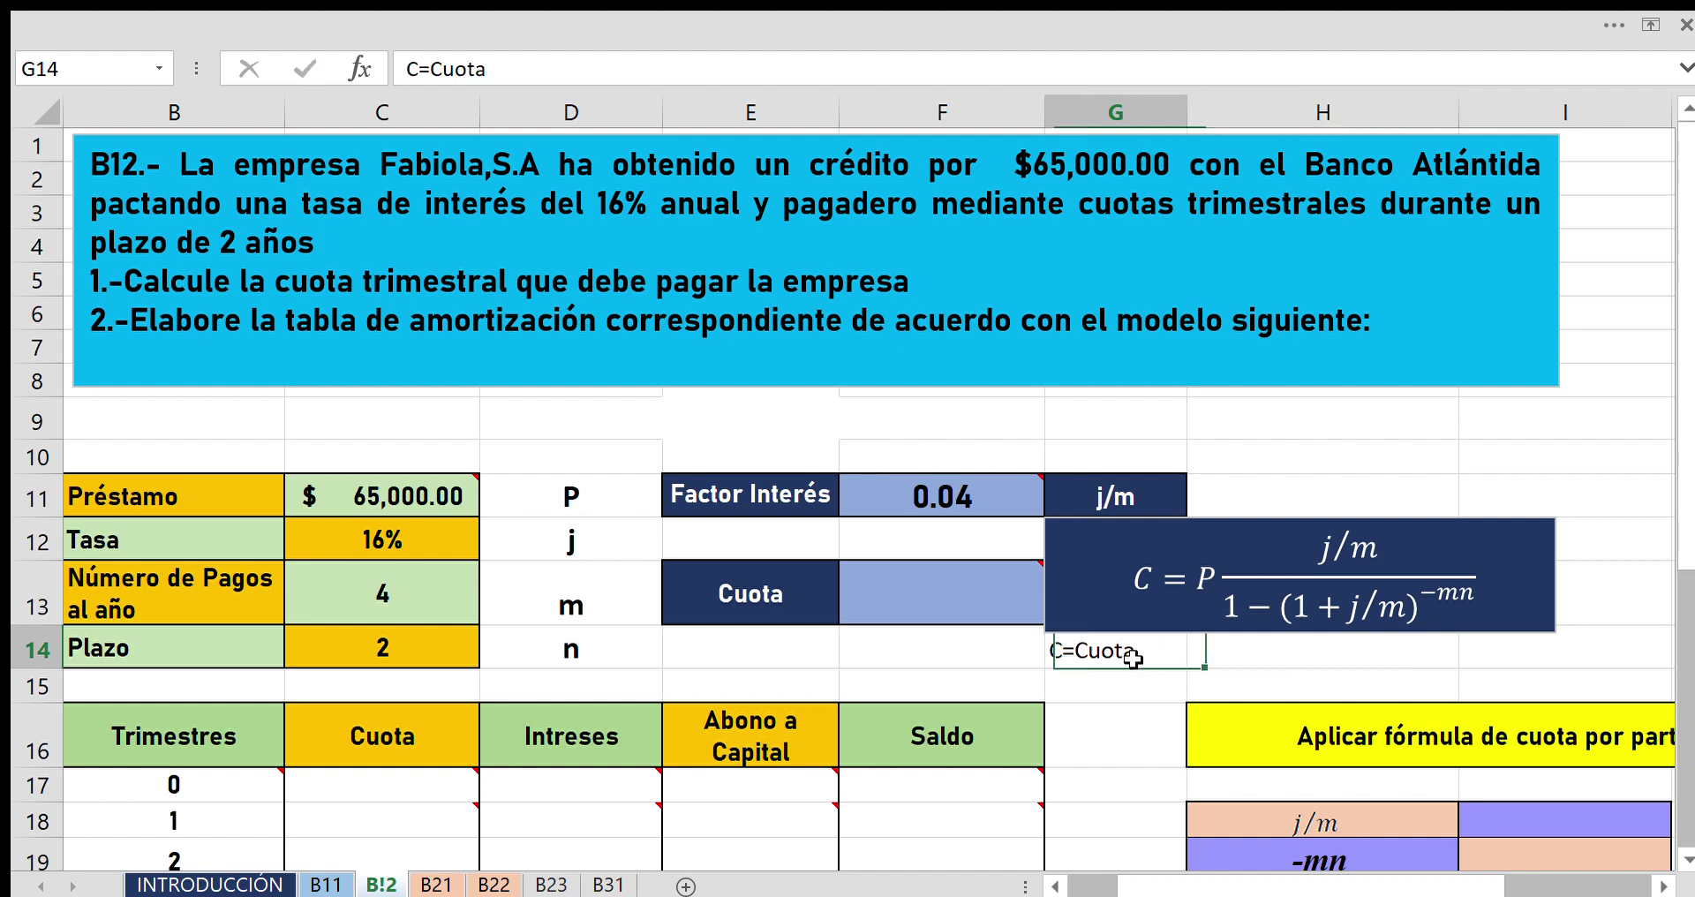
{"action": "left_click", "coordinate": [1224, 662]}
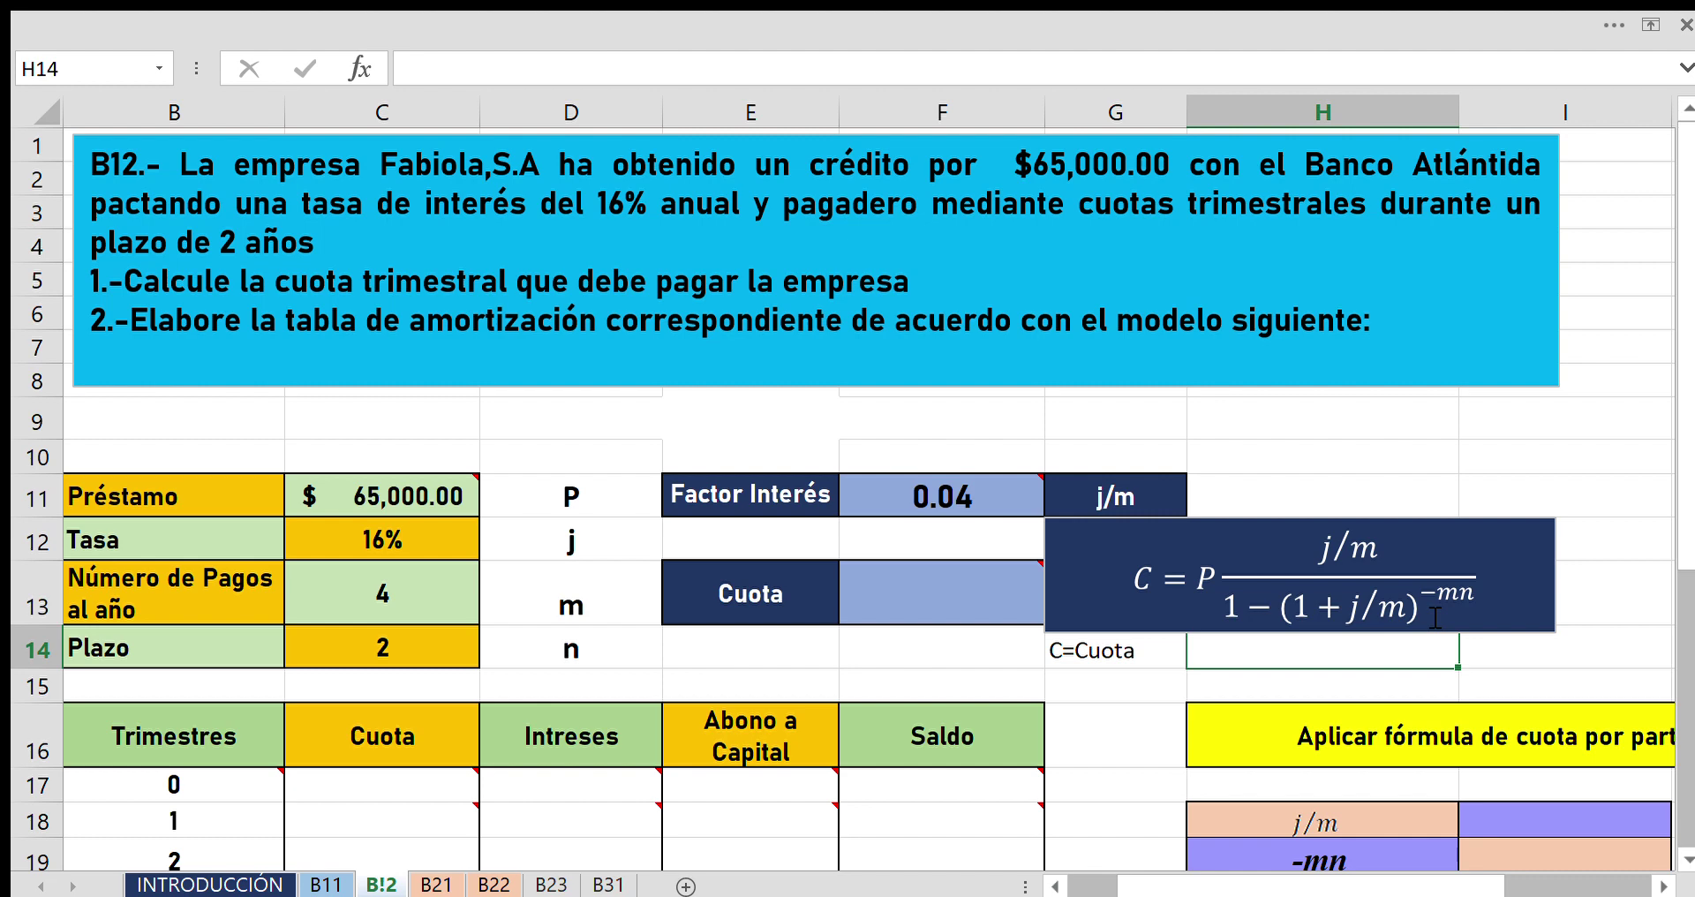
{"action": "mouse_move", "coordinate": [942, 591]}
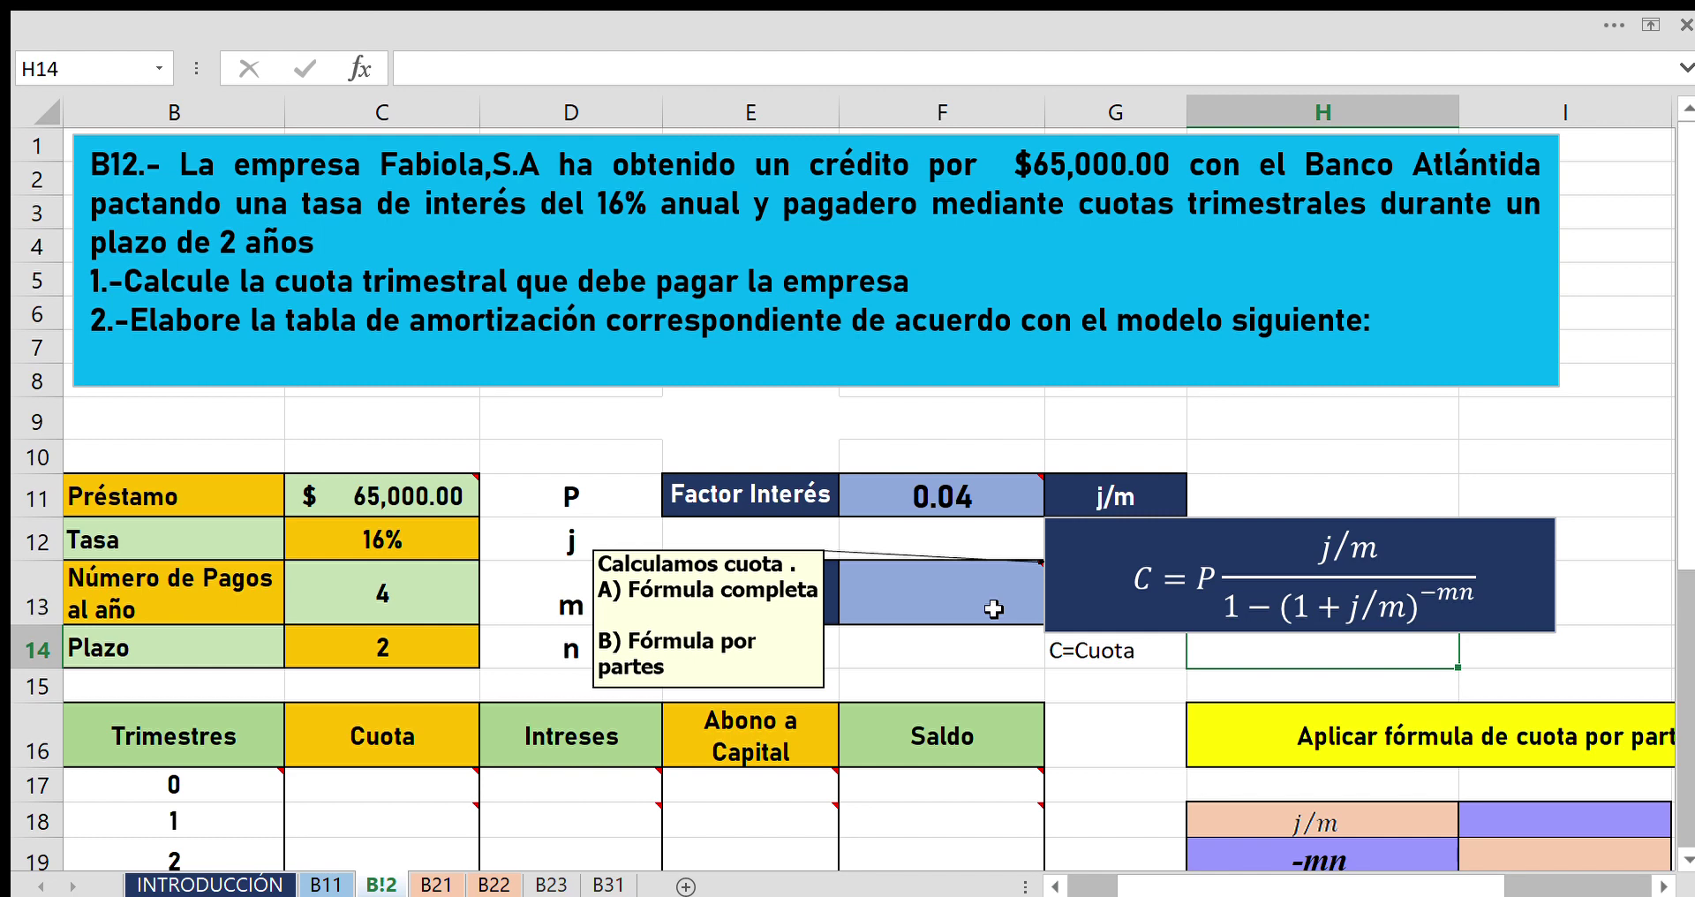
Enter =C12/C13 in I18 so j/m shows 0.04, the 16% rate over 4 payments.
{"action": "scroll", "coordinate": [1556, 664], "scroll_direction": "down", "scroll_amount": 1}
{"action": "scroll", "coordinate": [1556, 664], "scroll_direction": "down", "scroll_amount": 2}
{"action": "scroll", "coordinate": [1556, 664], "scroll_direction": "down", "scroll_amount": 1}
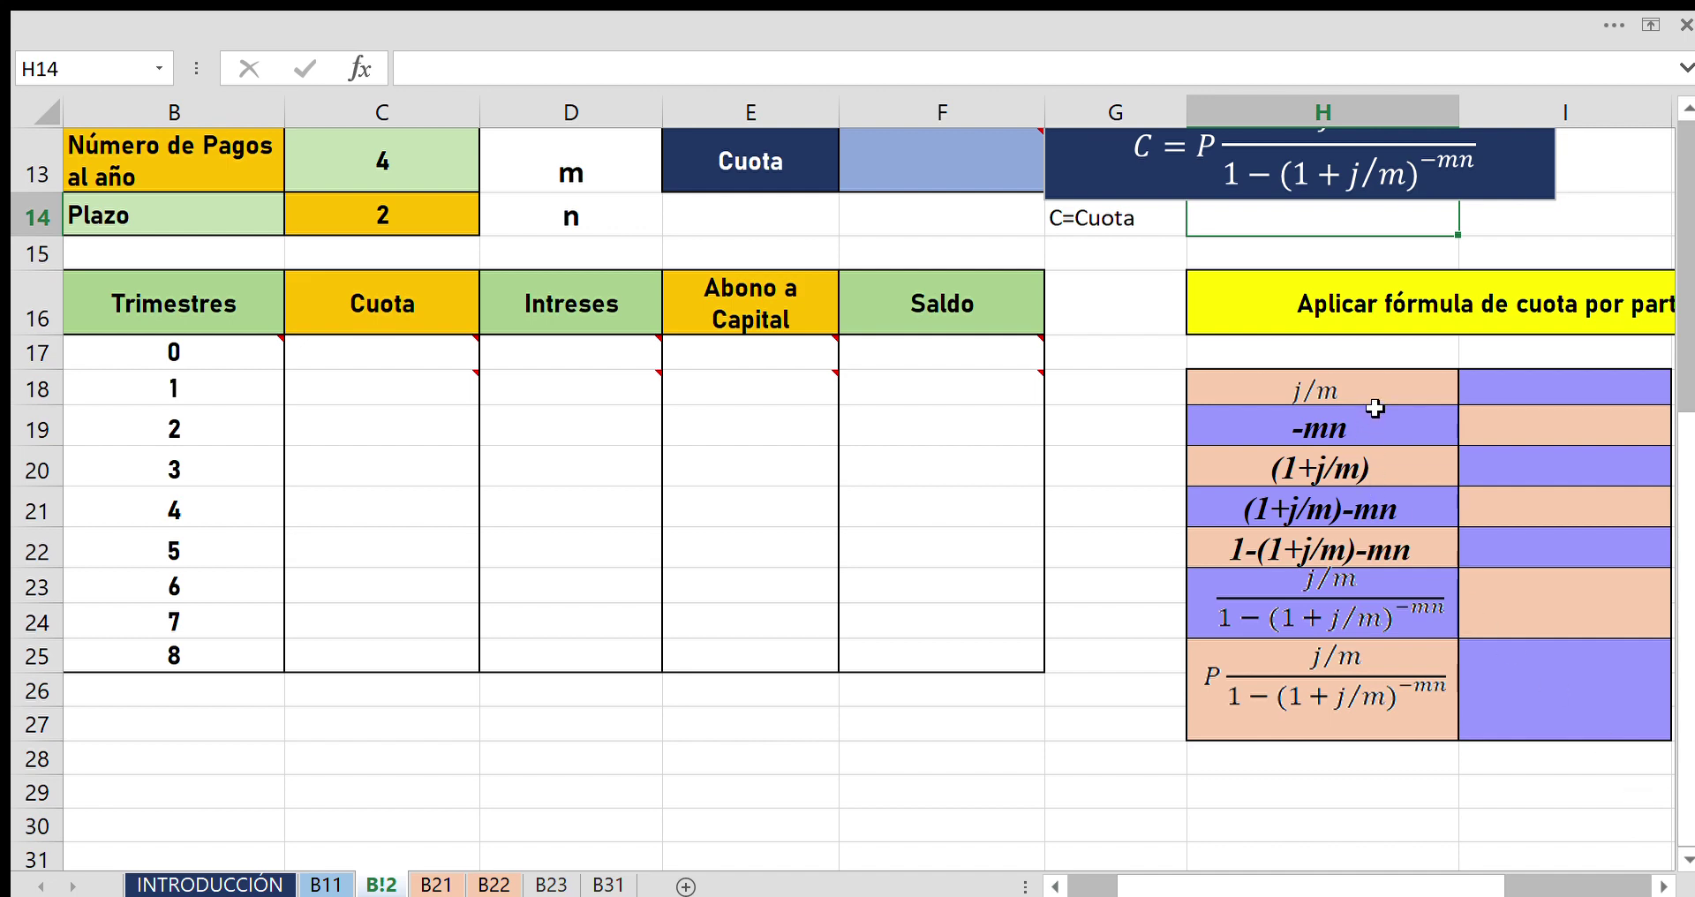
{"action": "left_click", "coordinate": [1531, 394]}
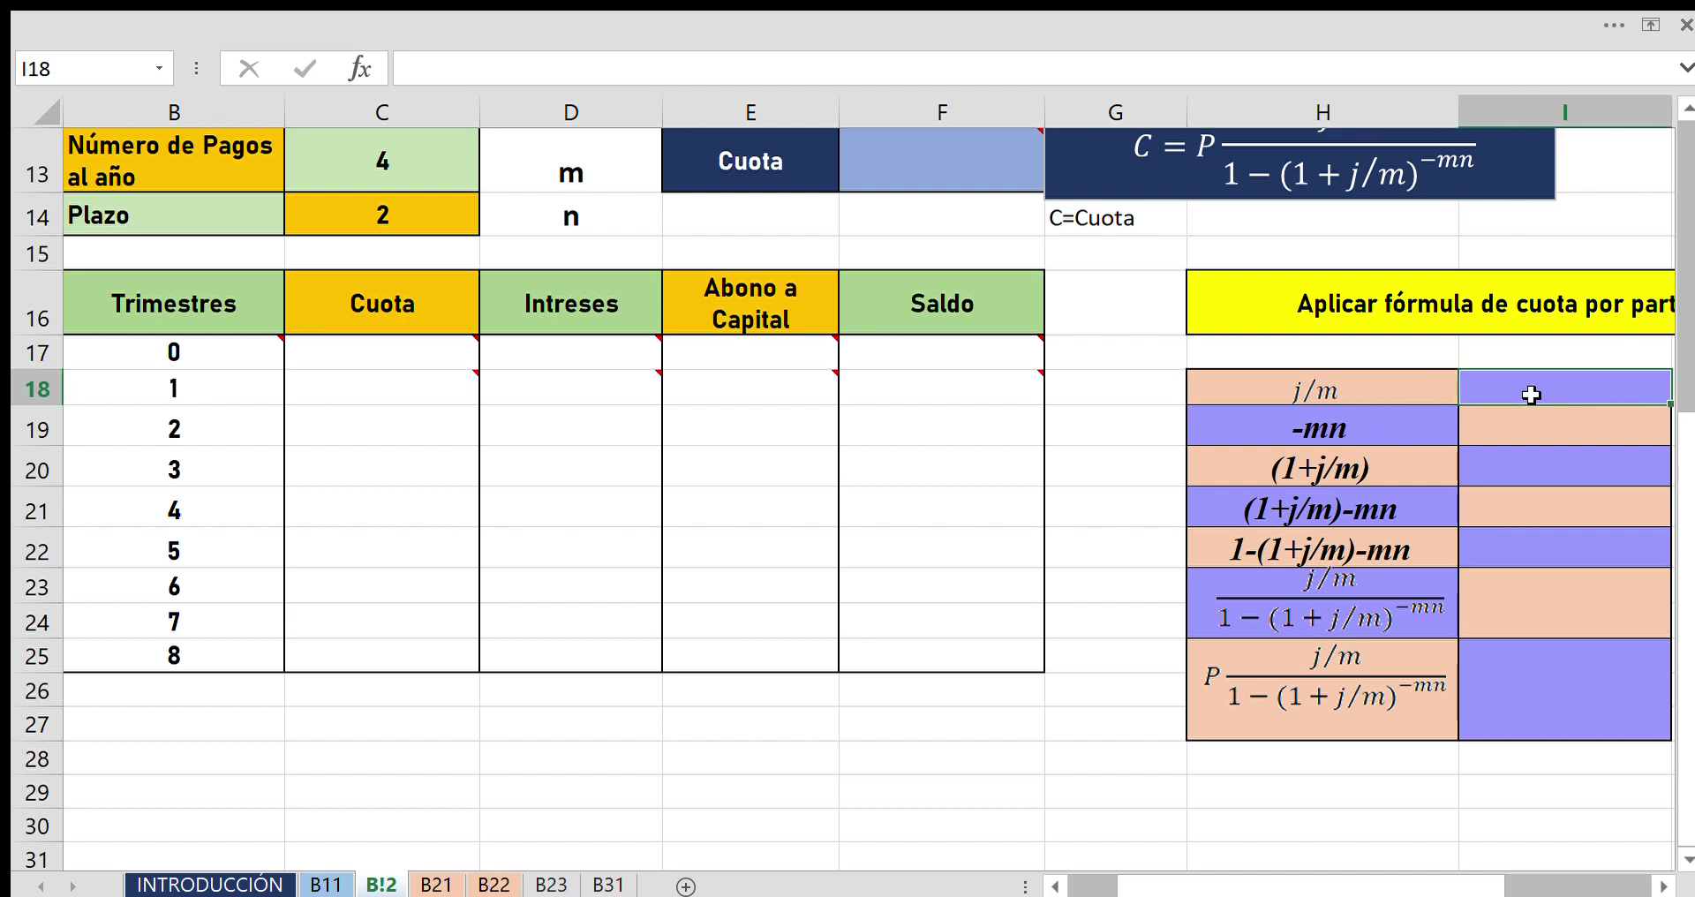
{"action": "type", "text": "="}
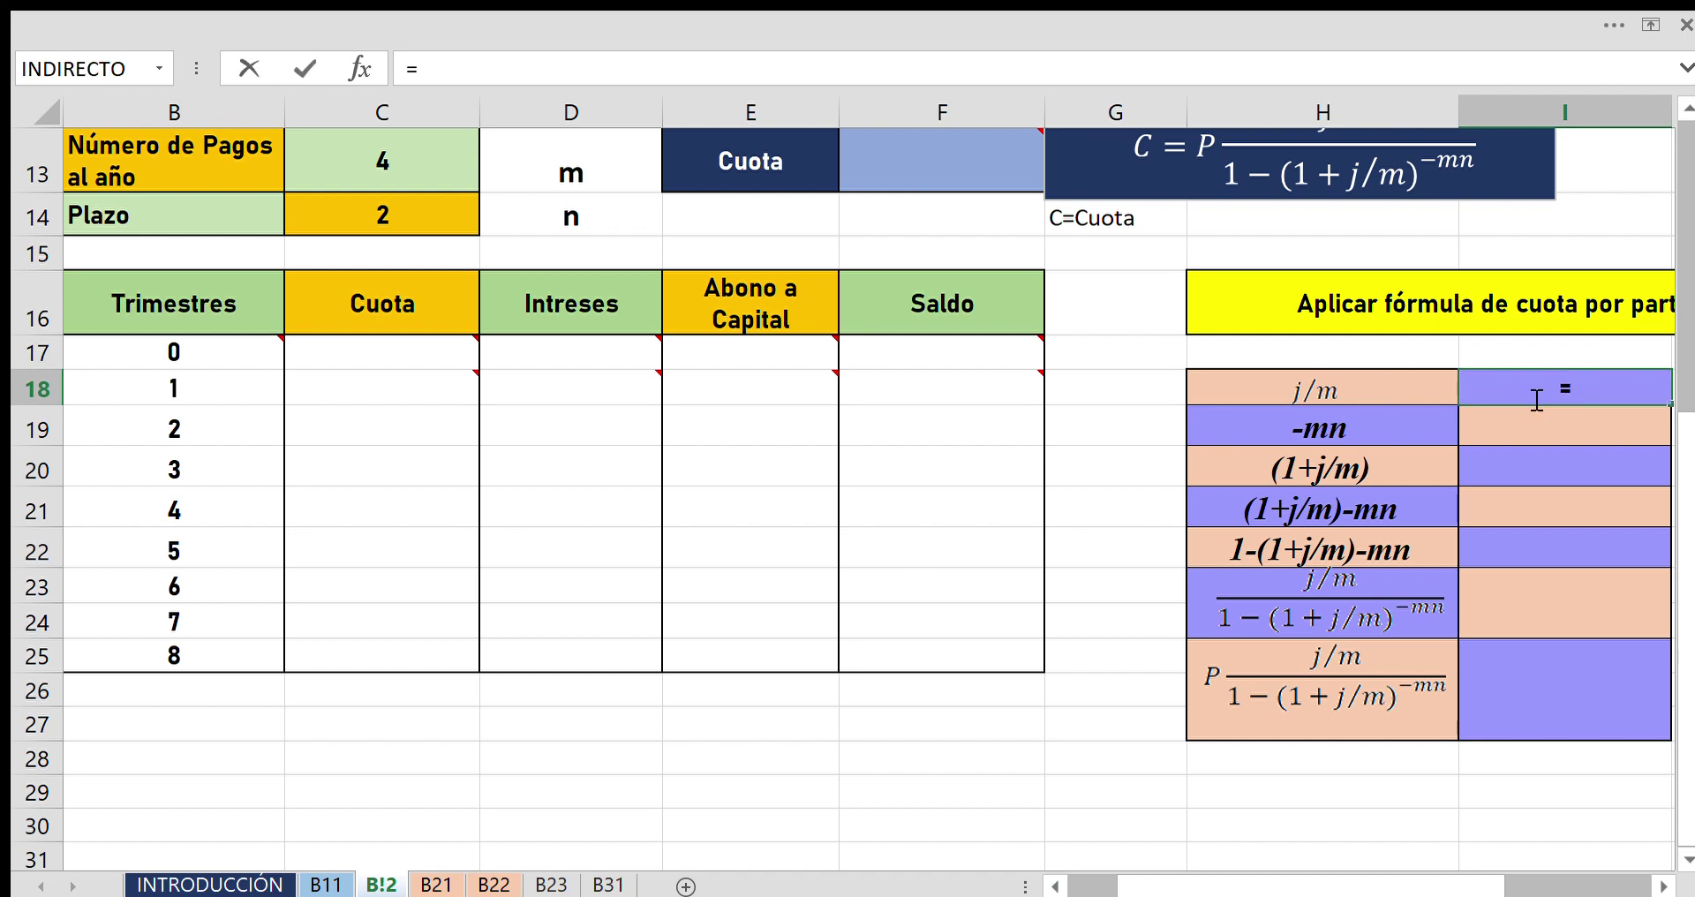
{"action": "scroll", "coordinate": [344, 166], "scroll_direction": "up", "scroll_amount": 1}
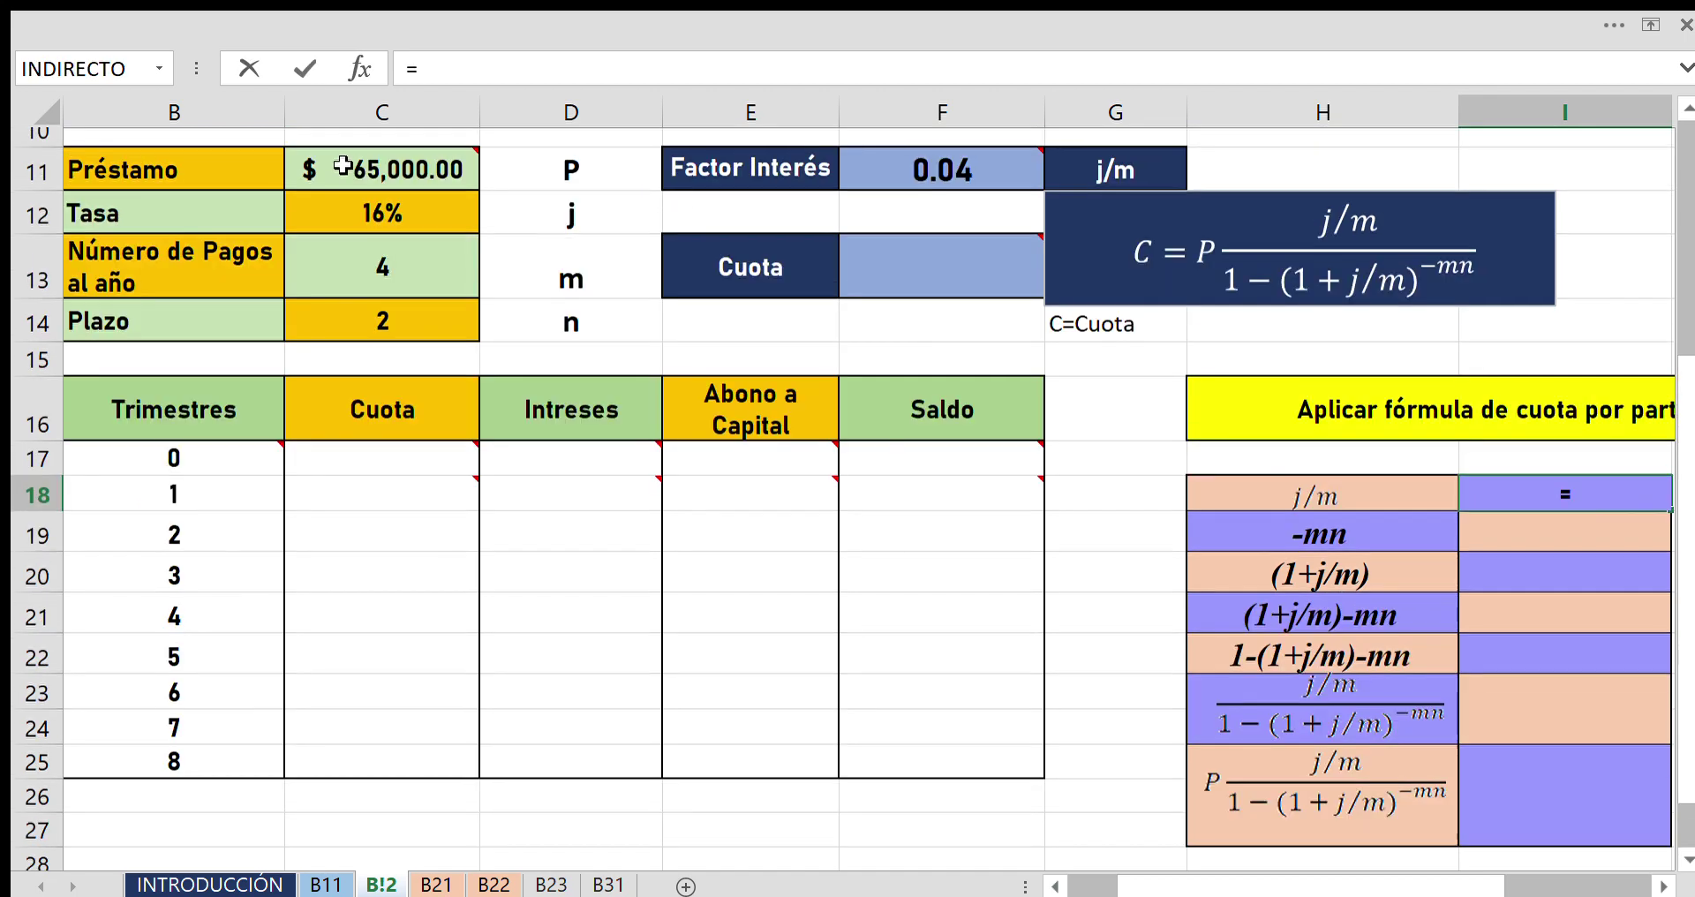
{"action": "left_click", "coordinate": [400, 229]}
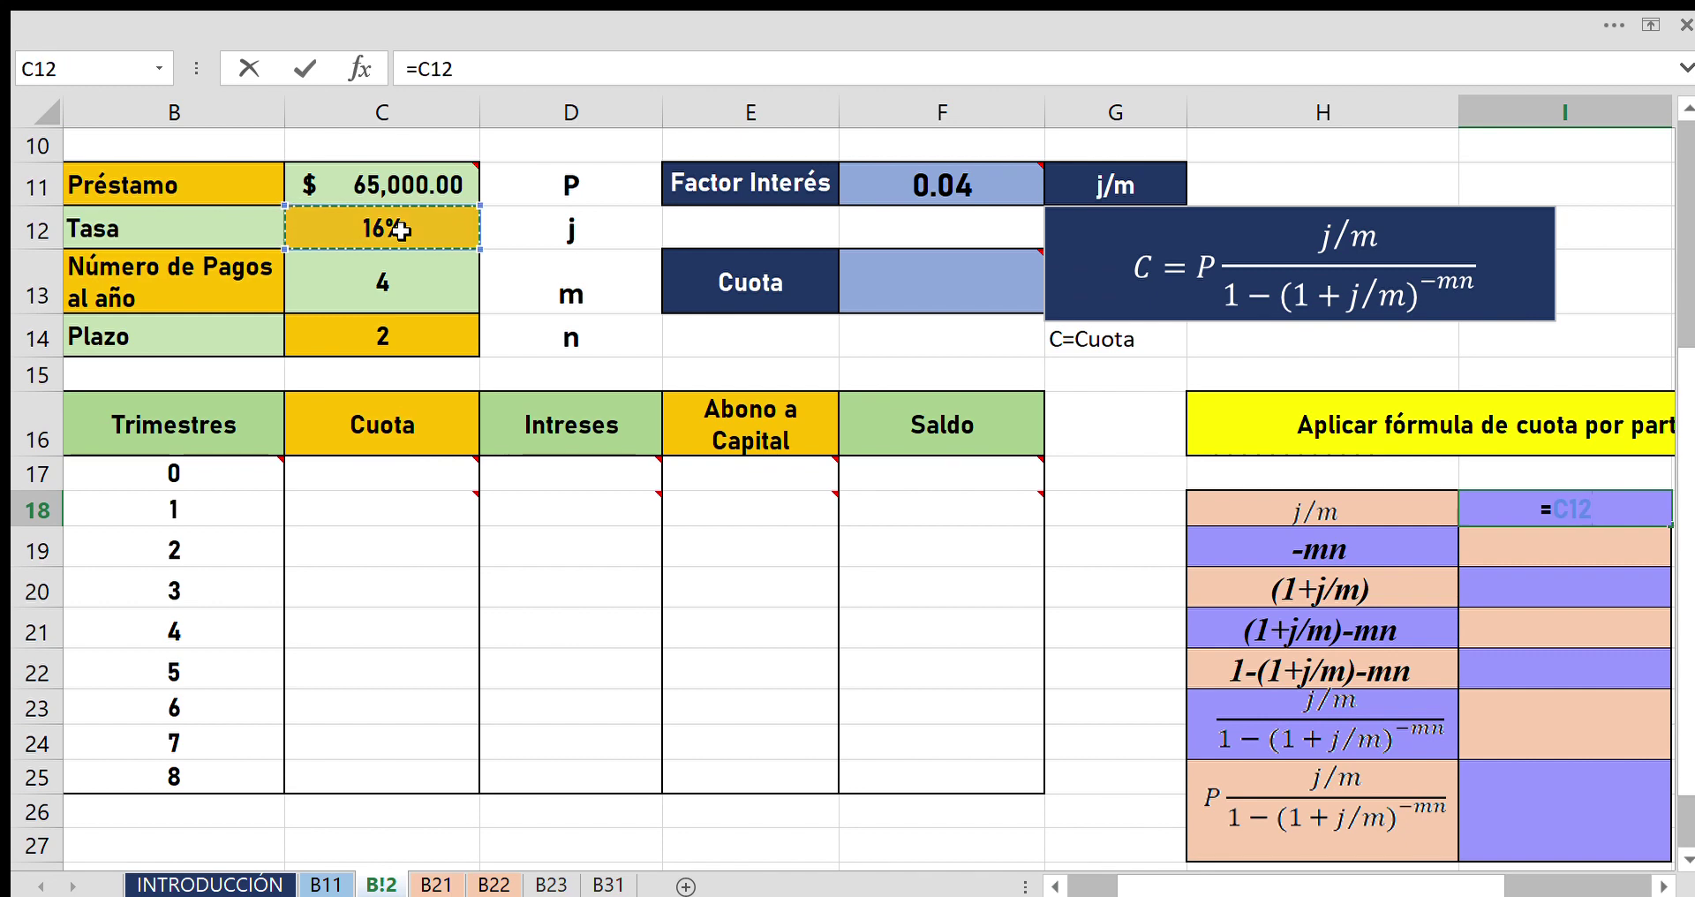
{"action": "type", "text": "/"}
{"action": "left_click", "coordinate": [420, 297]}
{"action": "key", "text": "Return"}
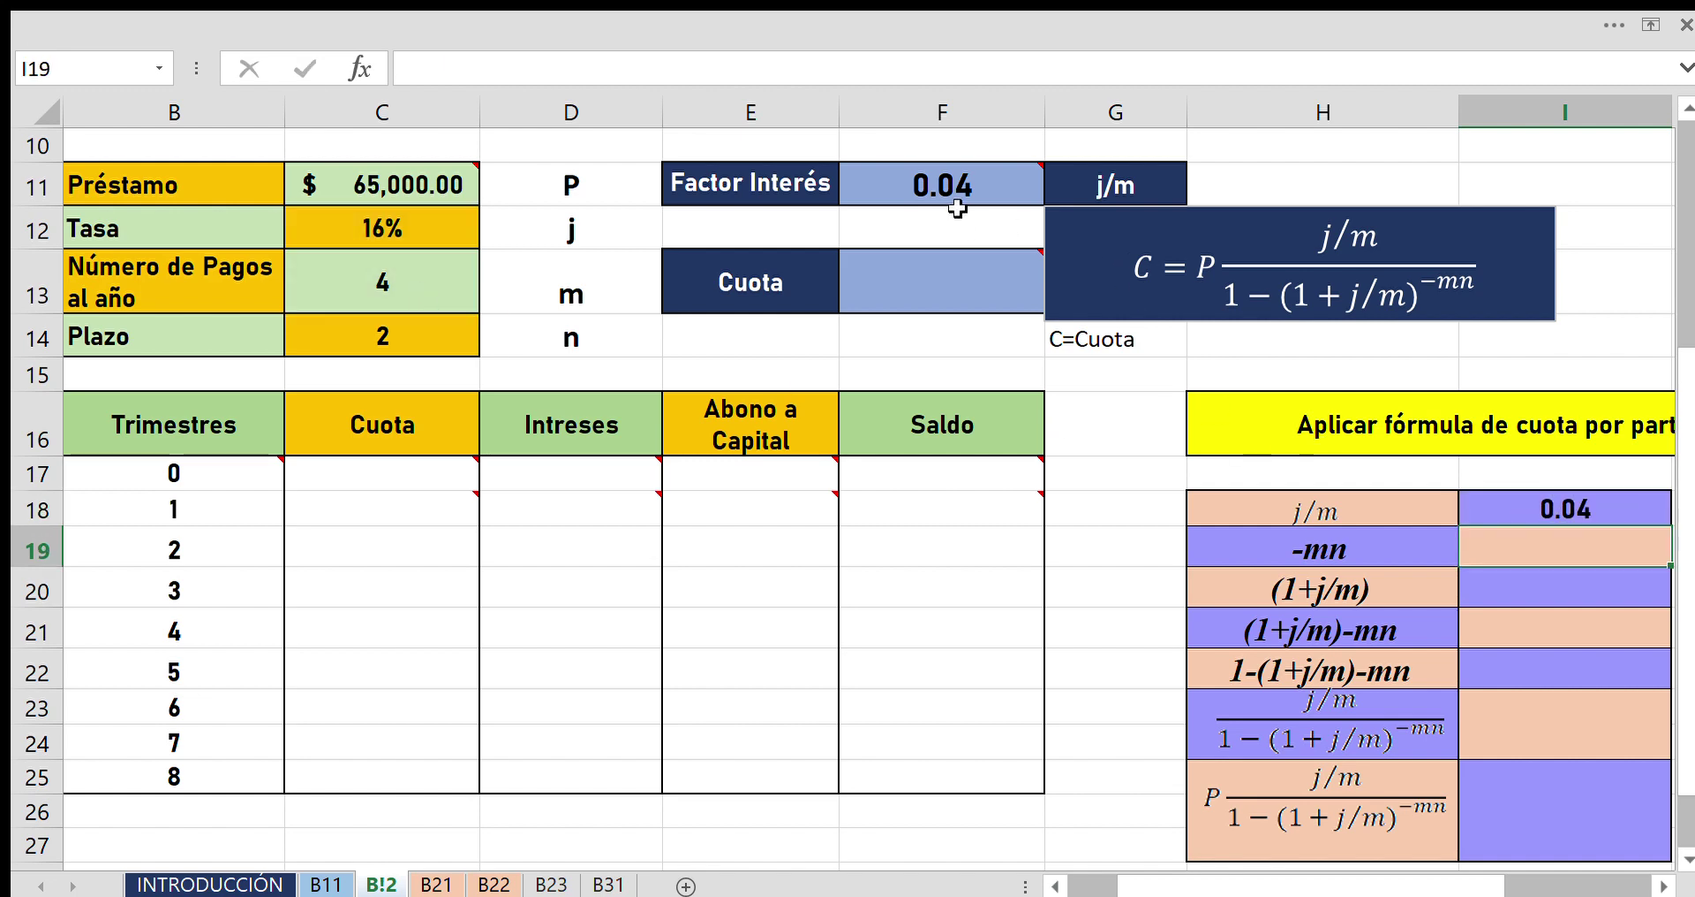
{"action": "scroll", "coordinate": [1185, 393], "scroll_direction": "down", "scroll_amount": 1}
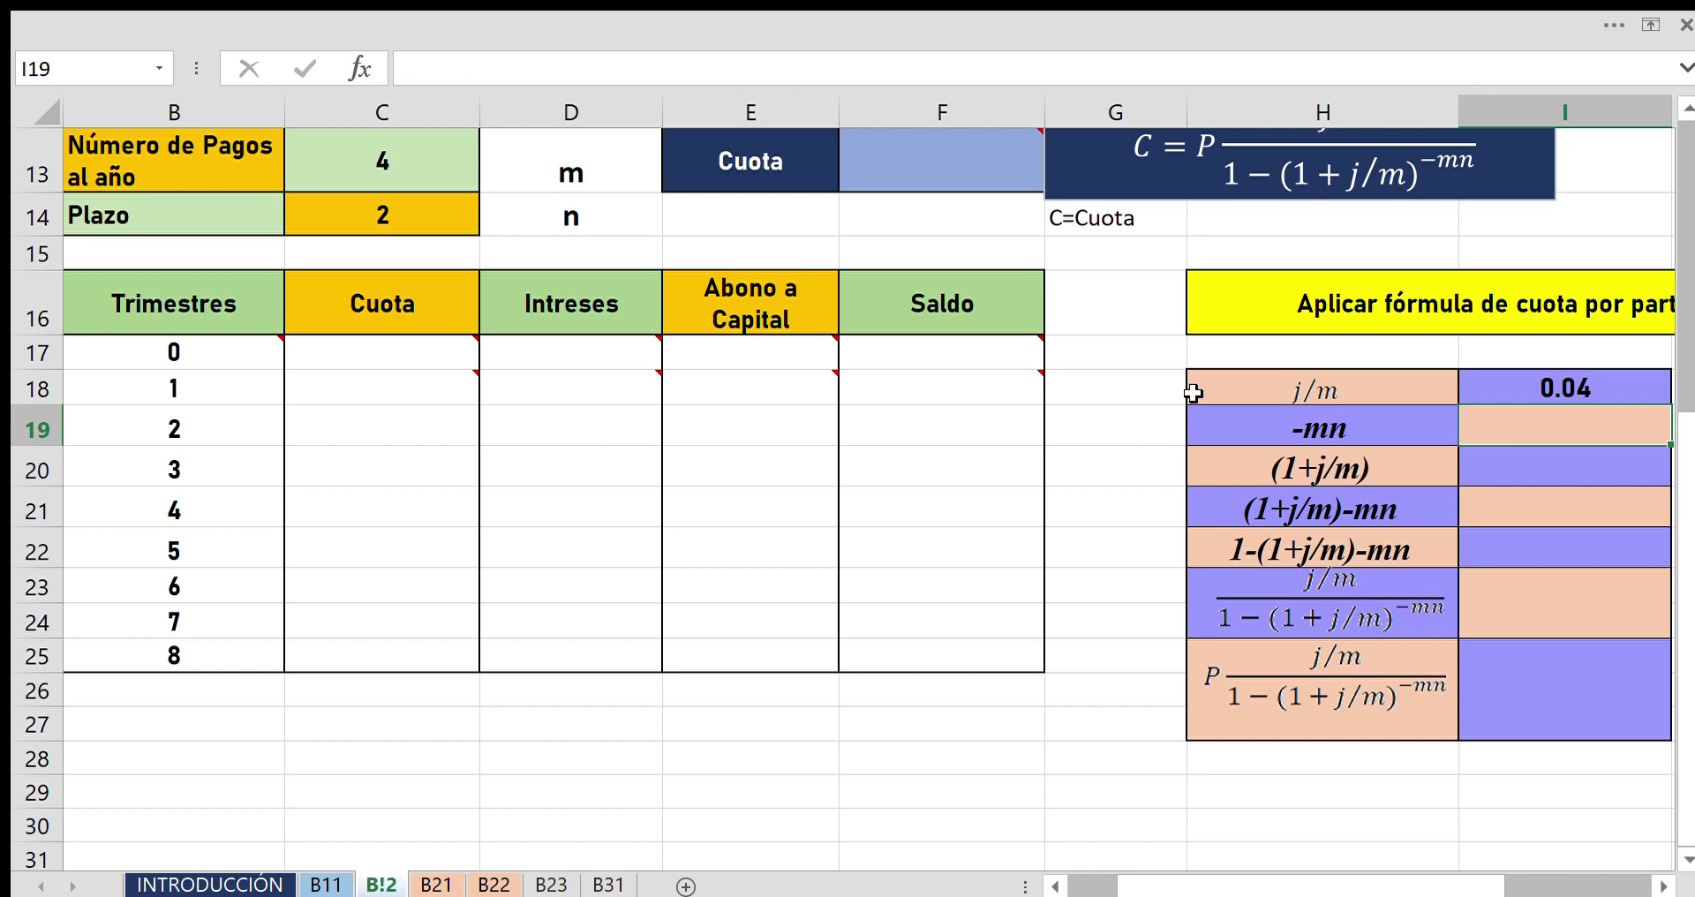
Enter =-C13*C14 in I19 so the -mn row shows -8.
{"action": "scroll", "coordinate": [1189, 393], "scroll_direction": "up", "scroll_amount": 1}
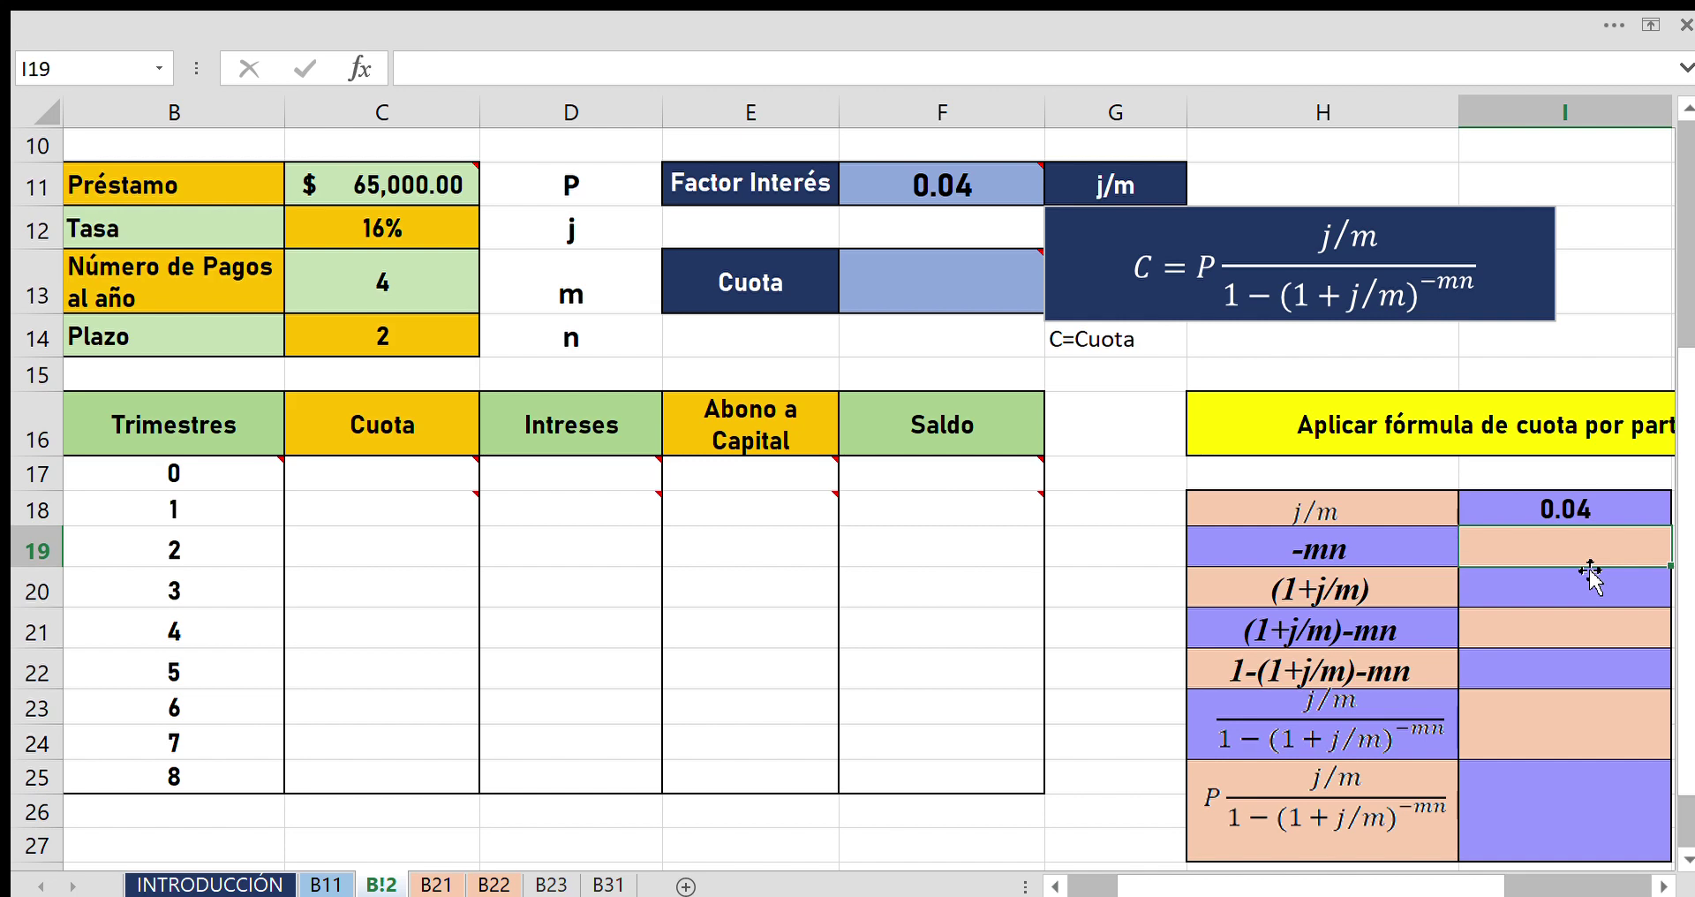
{"action": "type", "text": "-"}
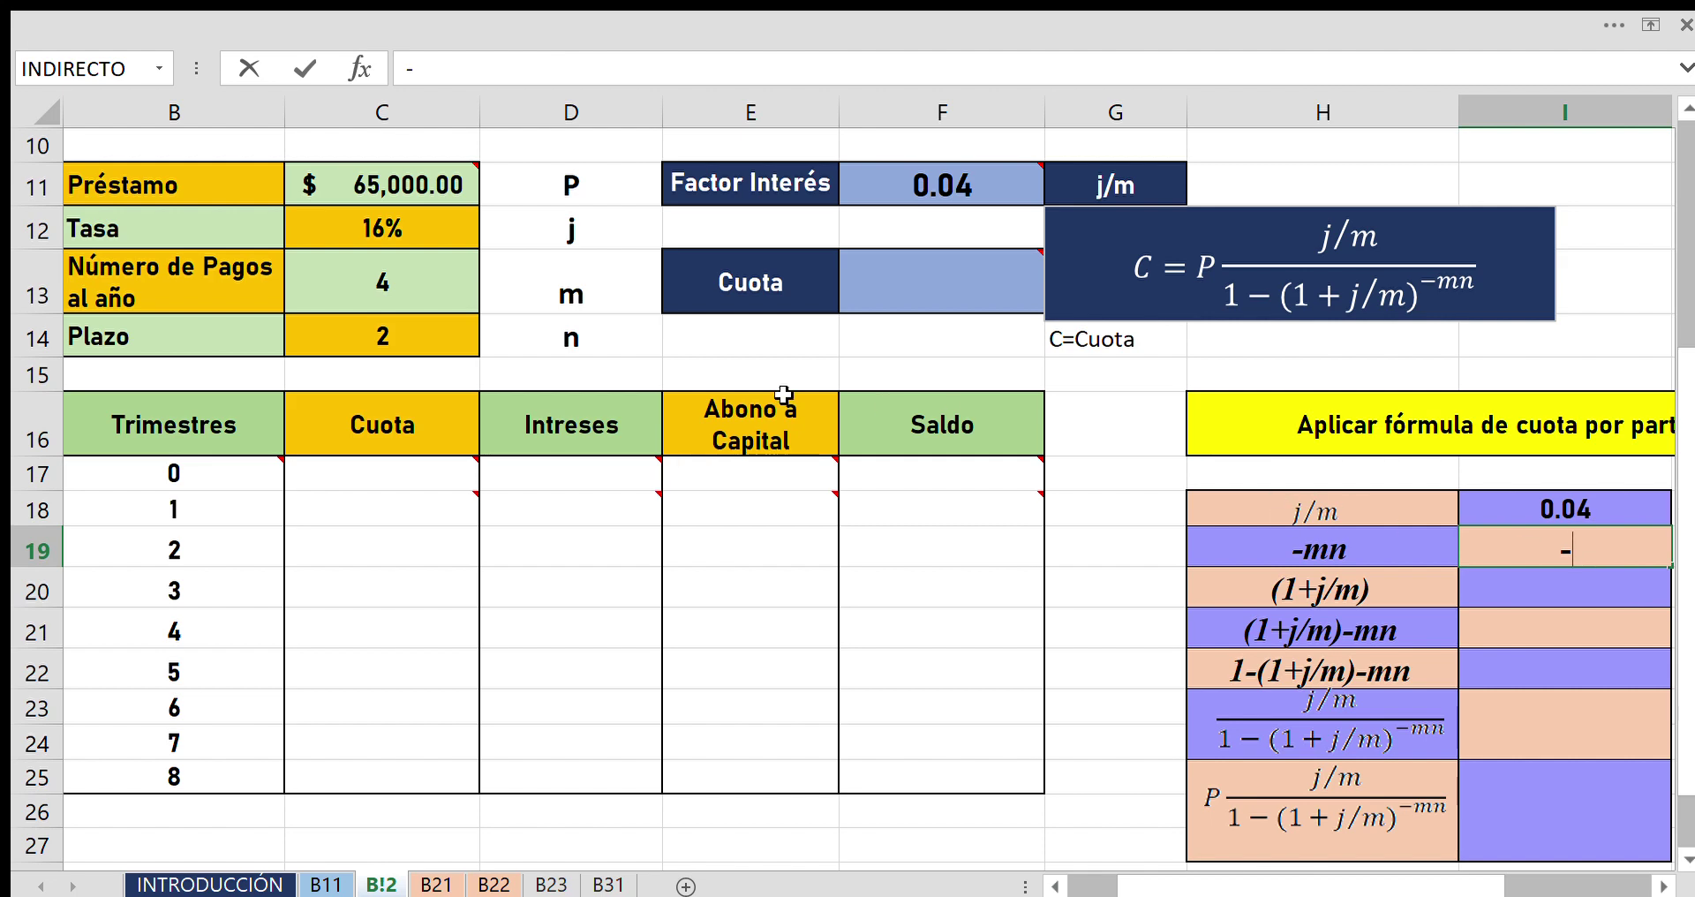
{"action": "left_click", "coordinate": [417, 299]}
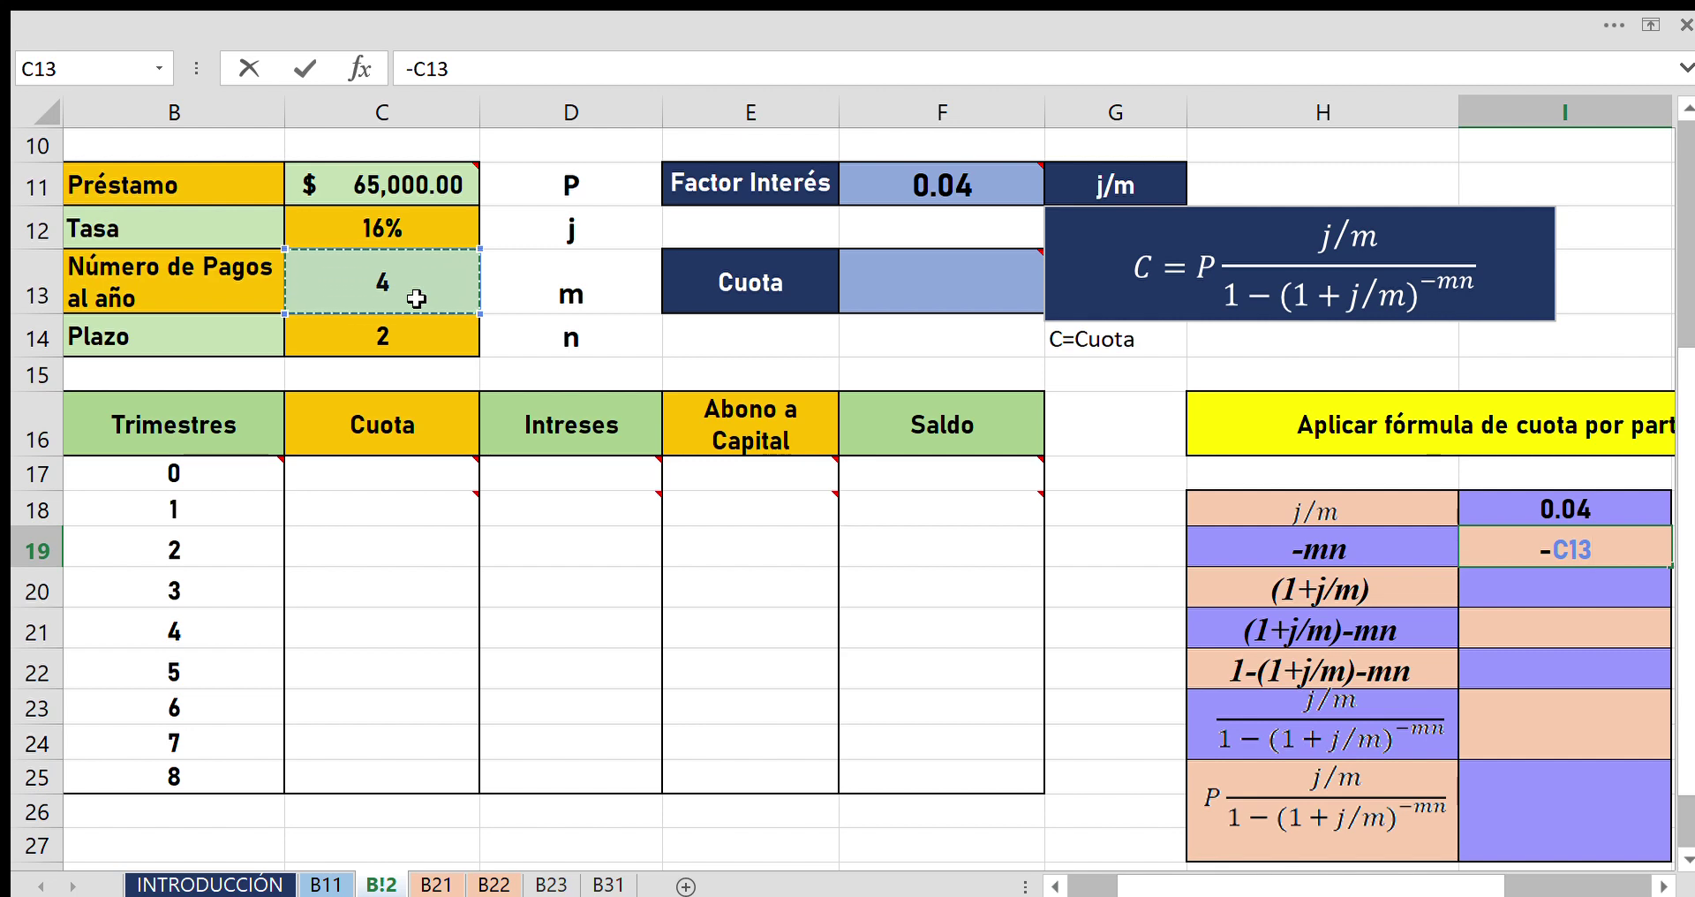
{"action": "key", "text": "BackSpace"}
{"action": "key", "text": "BackSpace"}
{"action": "key", "text": "BackSpace"}
{"action": "type", "text": "4"}
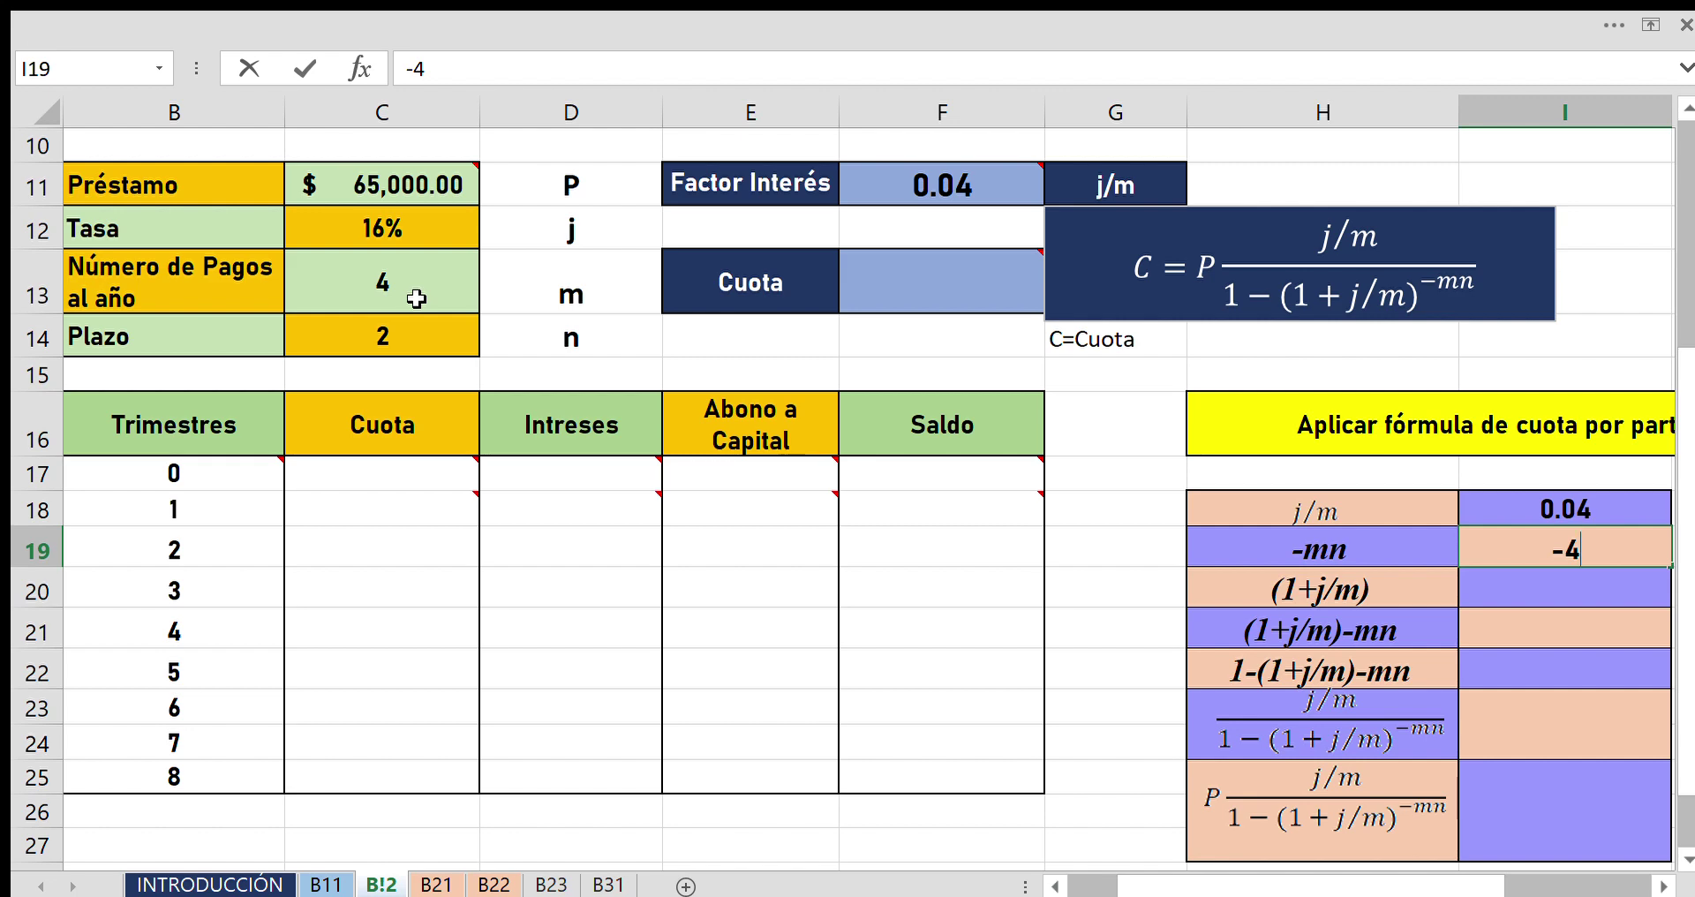
{"action": "key", "text": "BackSpace"}
{"action": "left_click", "coordinate": [406, 279]}
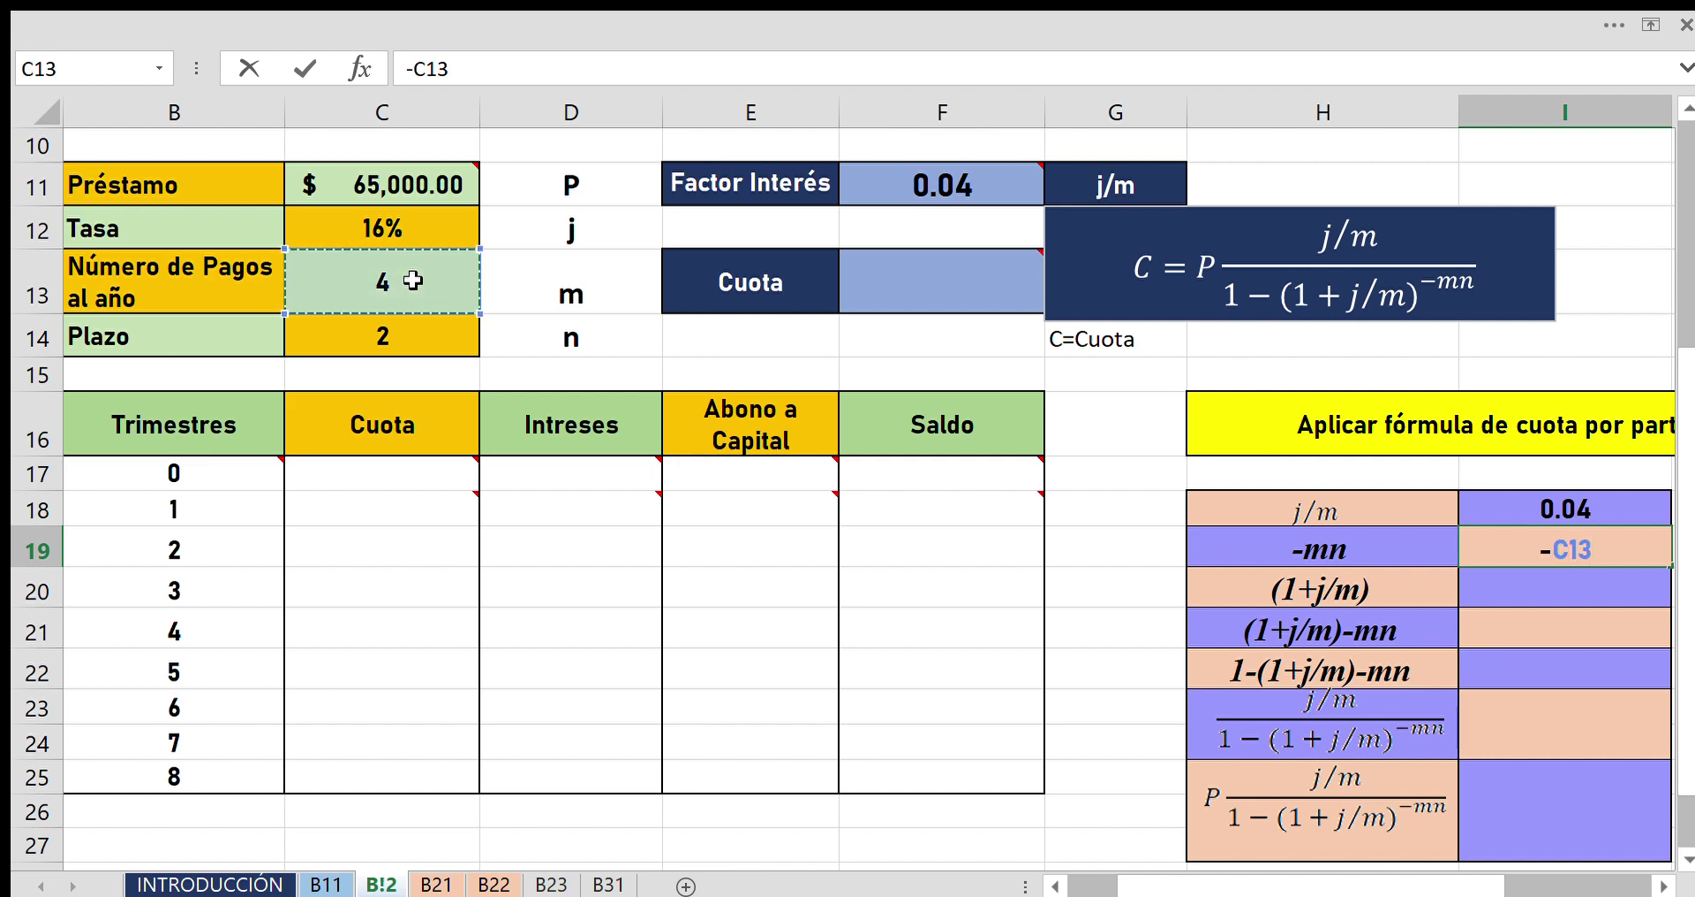
{"action": "type", "text": "*"}
{"action": "left_click", "coordinate": [411, 330]}
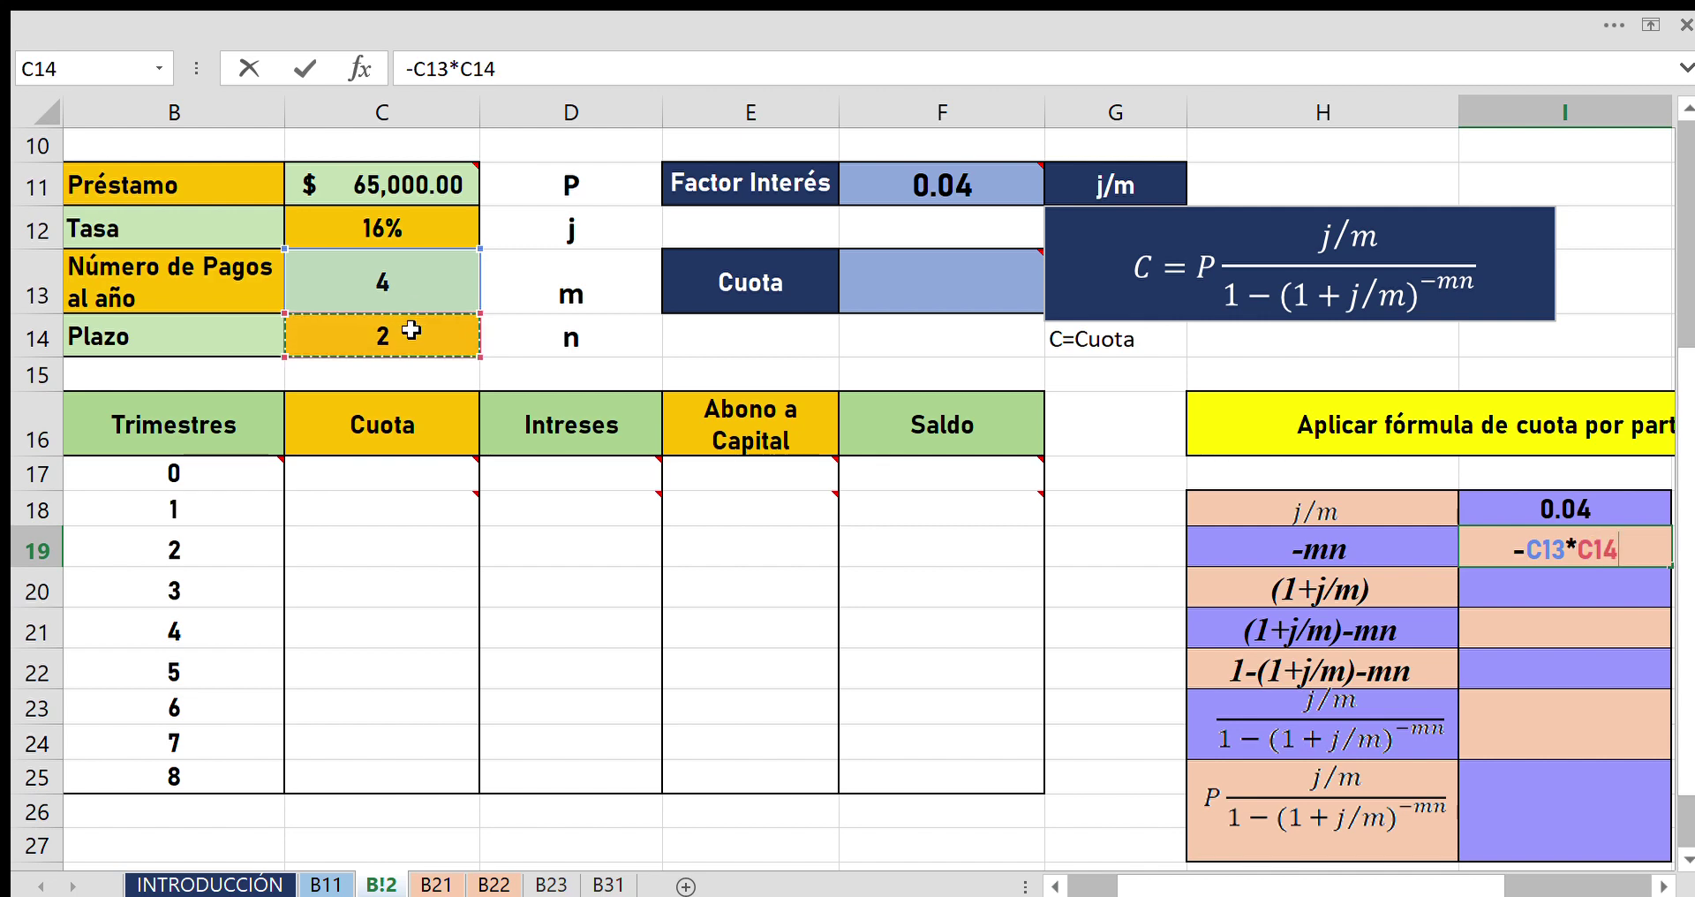
{"action": "key", "text": "Return"}
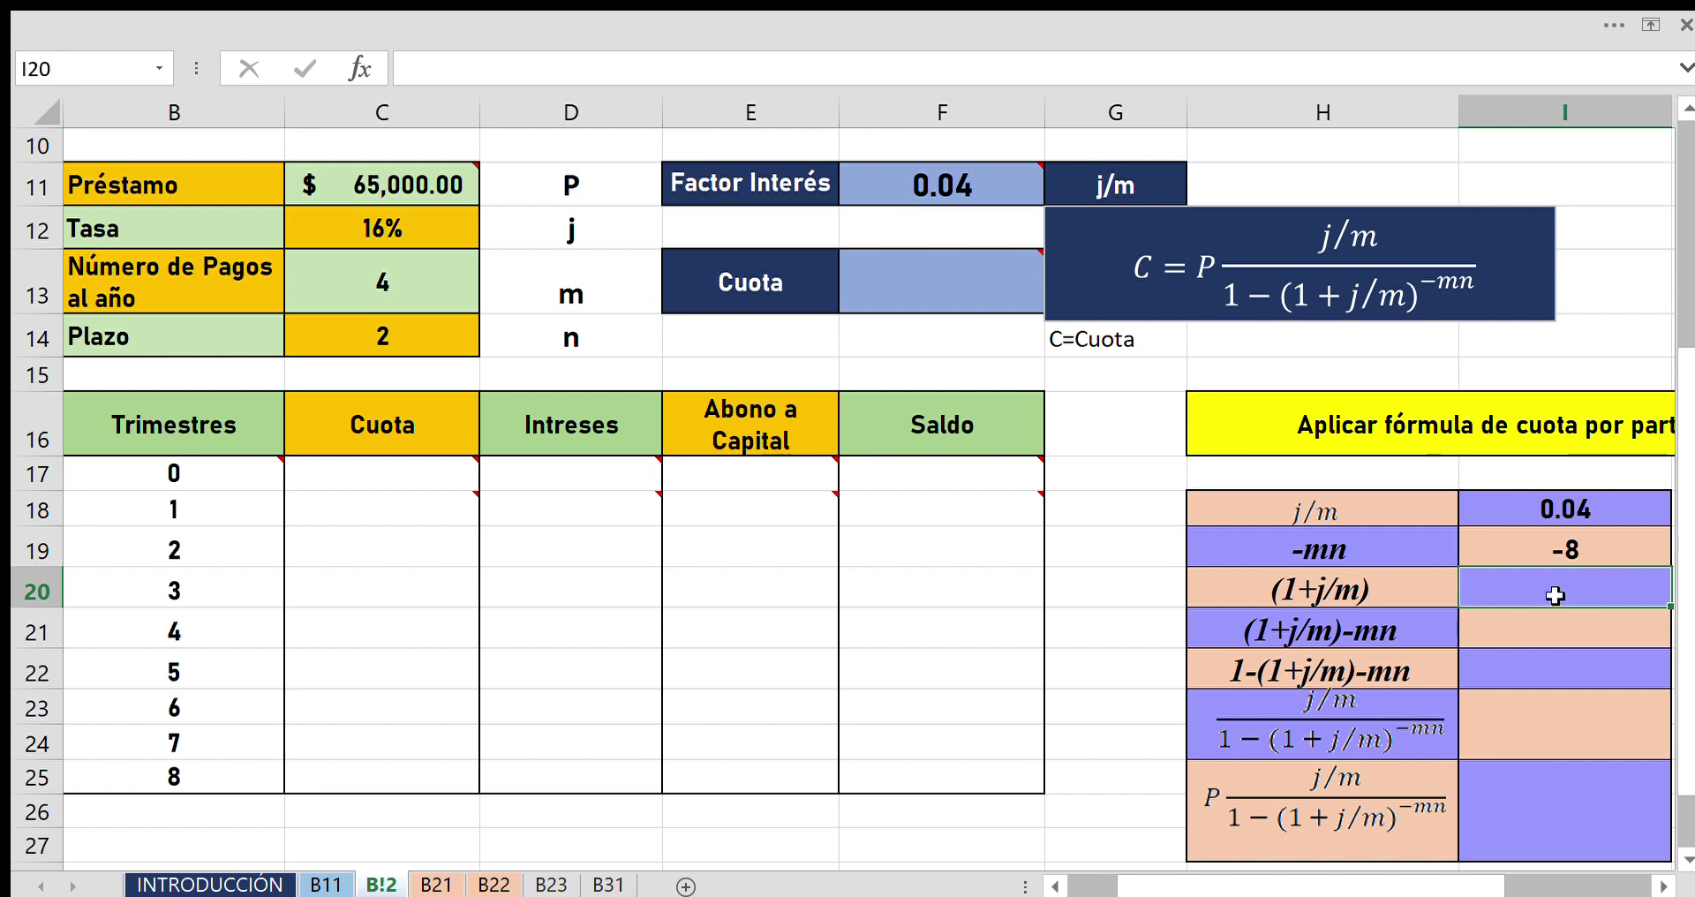
Enter =1+C12/C13 in I20 for the (1+j/m) factor of 1.04.
{"action": "type", "text": "="}
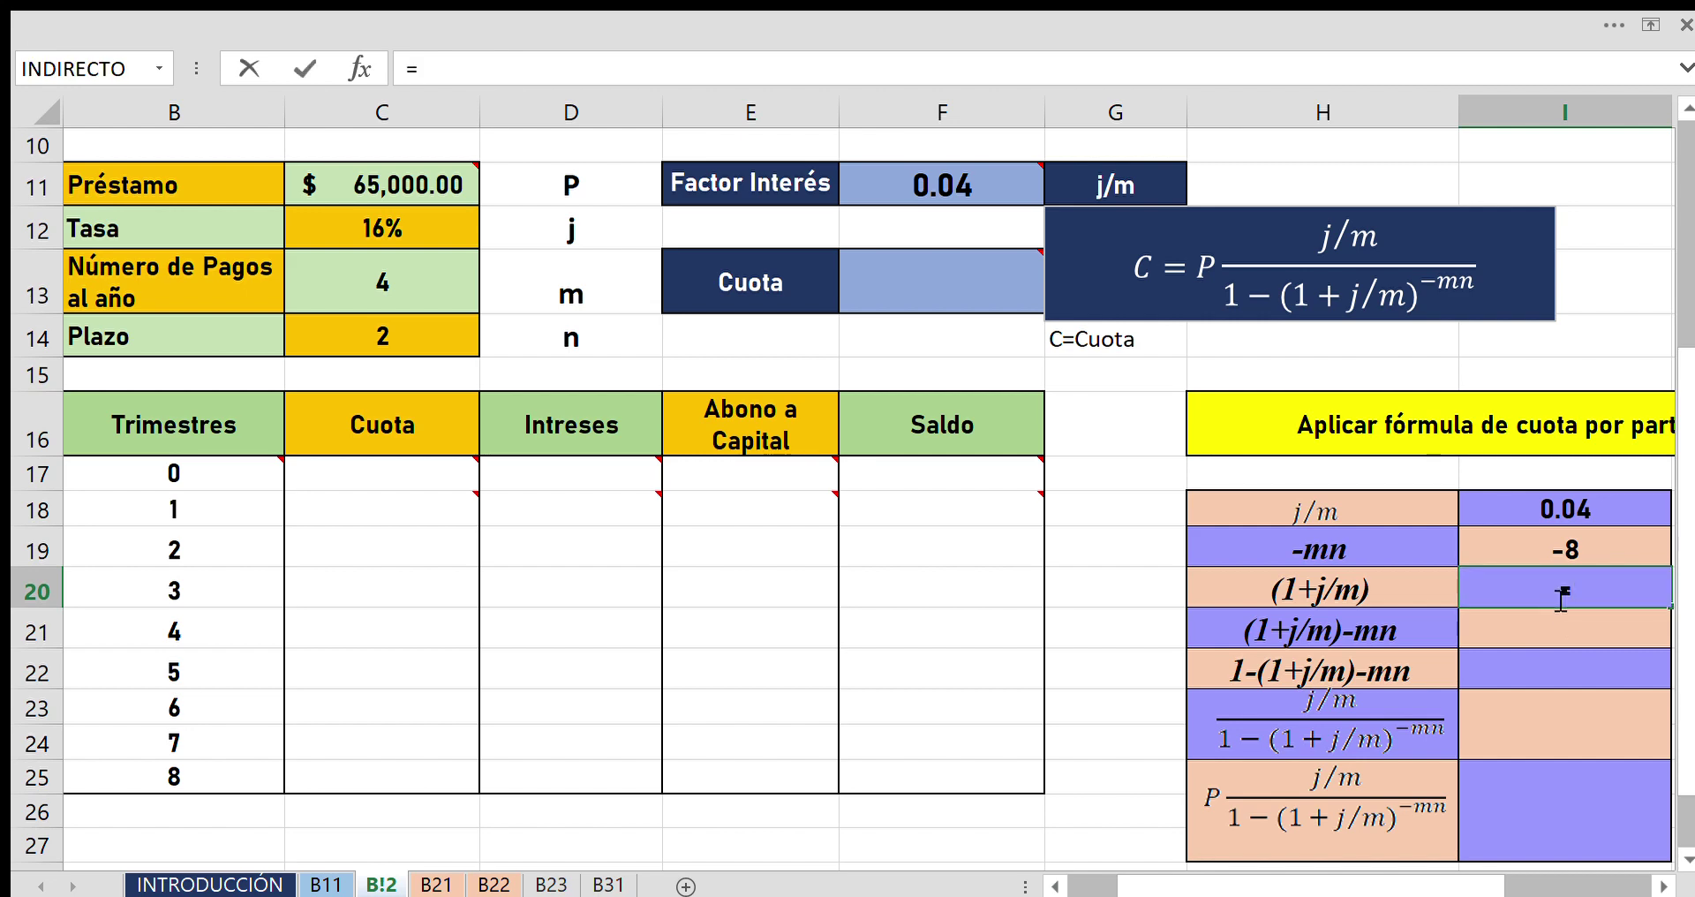
{"action": "type", "text": "1"}
{"action": "type", "text": "+"}
{"action": "left_click", "coordinate": [368, 248]}
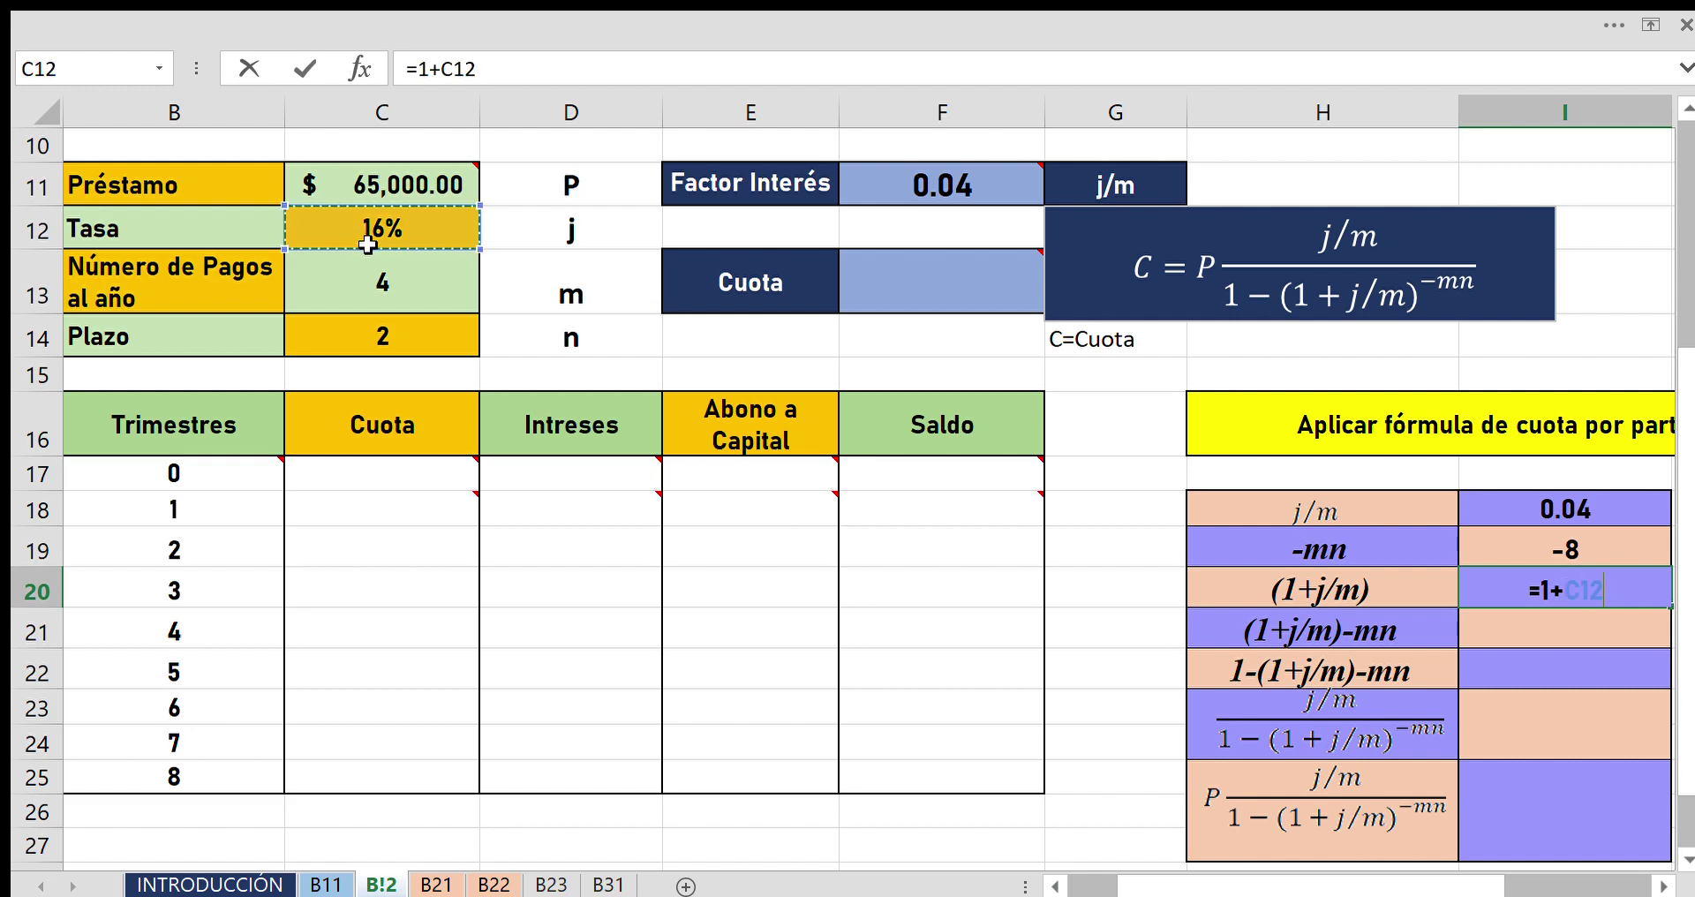
{"action": "type", "text": "/"}
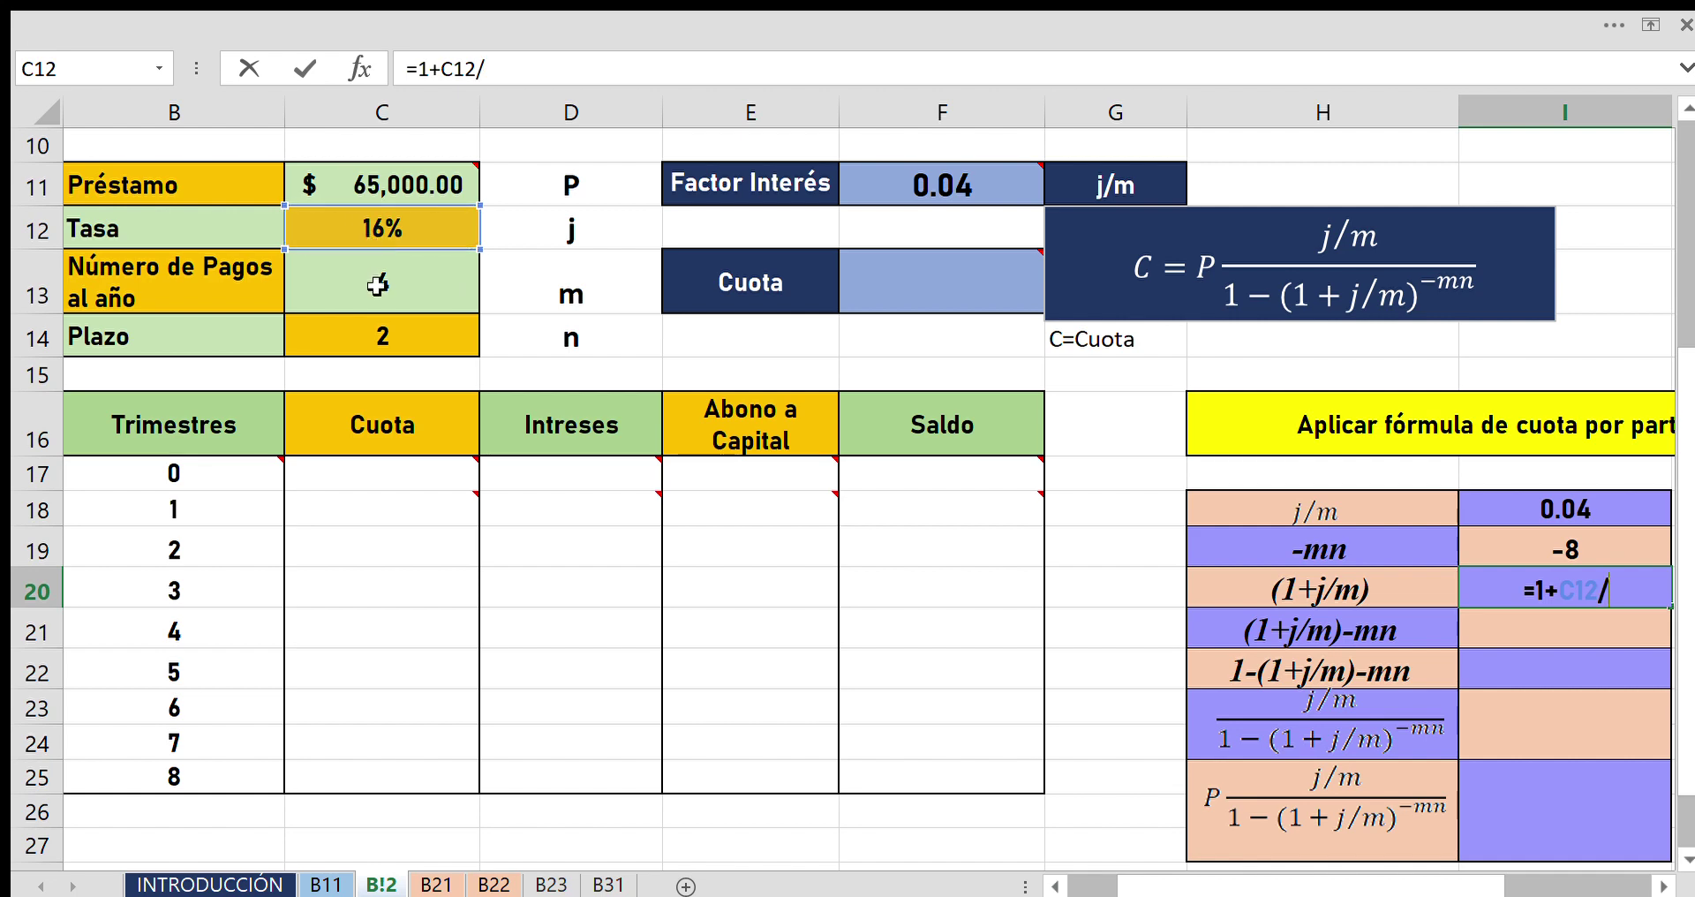
{"action": "left_click", "coordinate": [378, 285]}
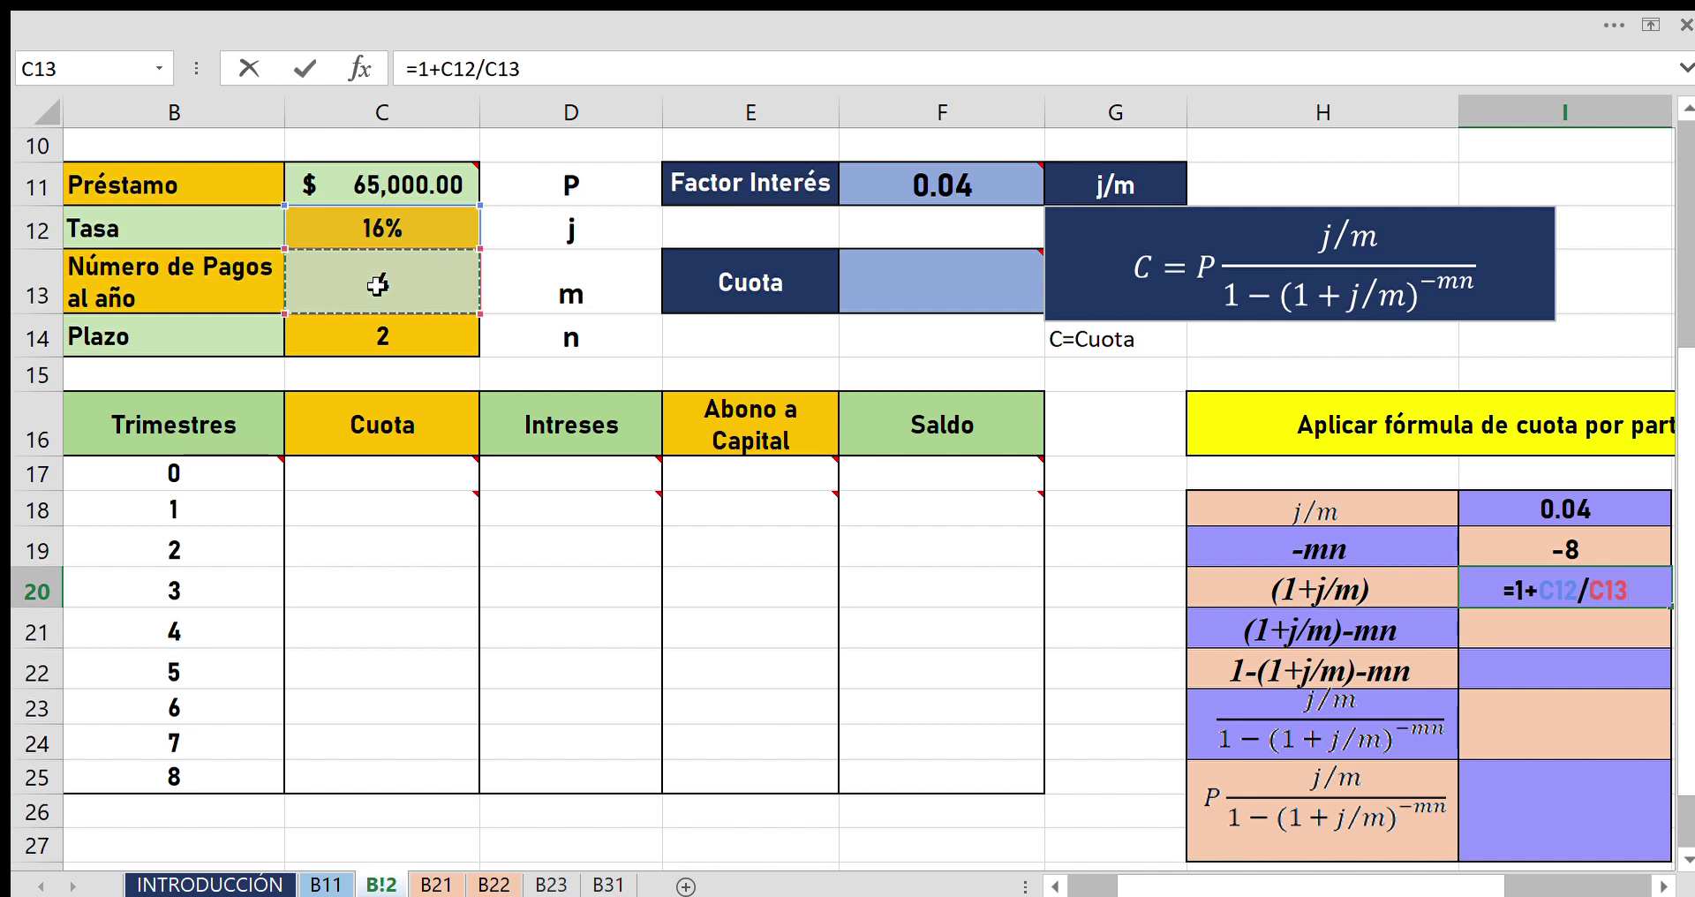
{"action": "key", "text": "Return"}
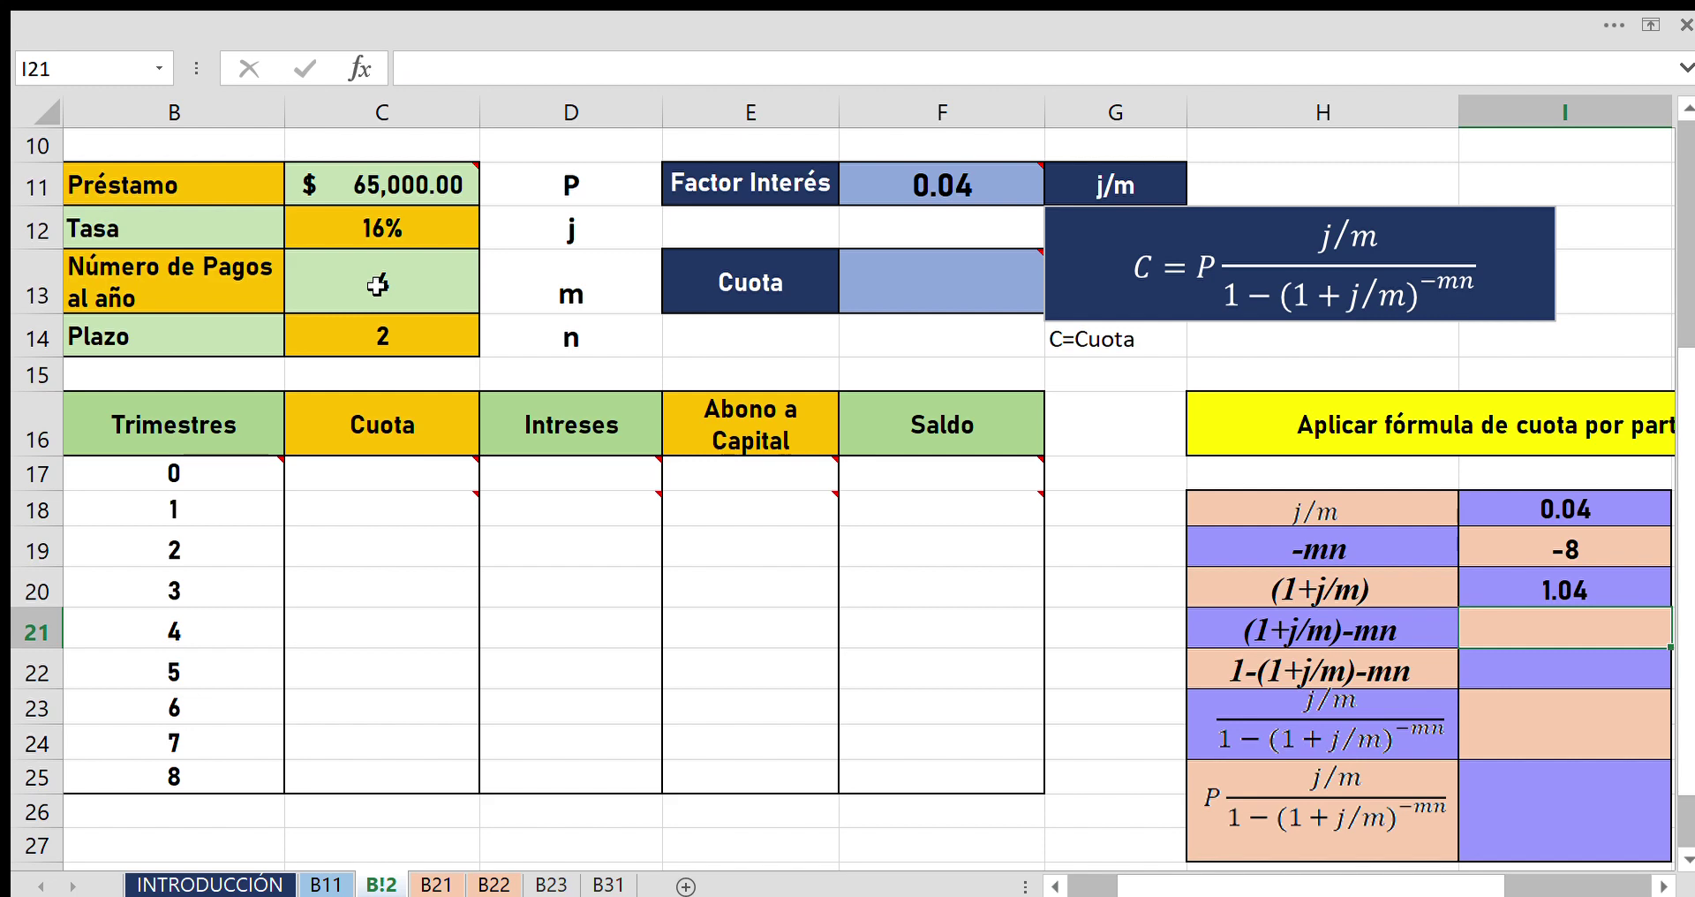
Wrap C12/C13 in parentheses in I20's formula, then start deleting the closing parenthesis.
{"action": "left_click", "coordinate": [1503, 592]}
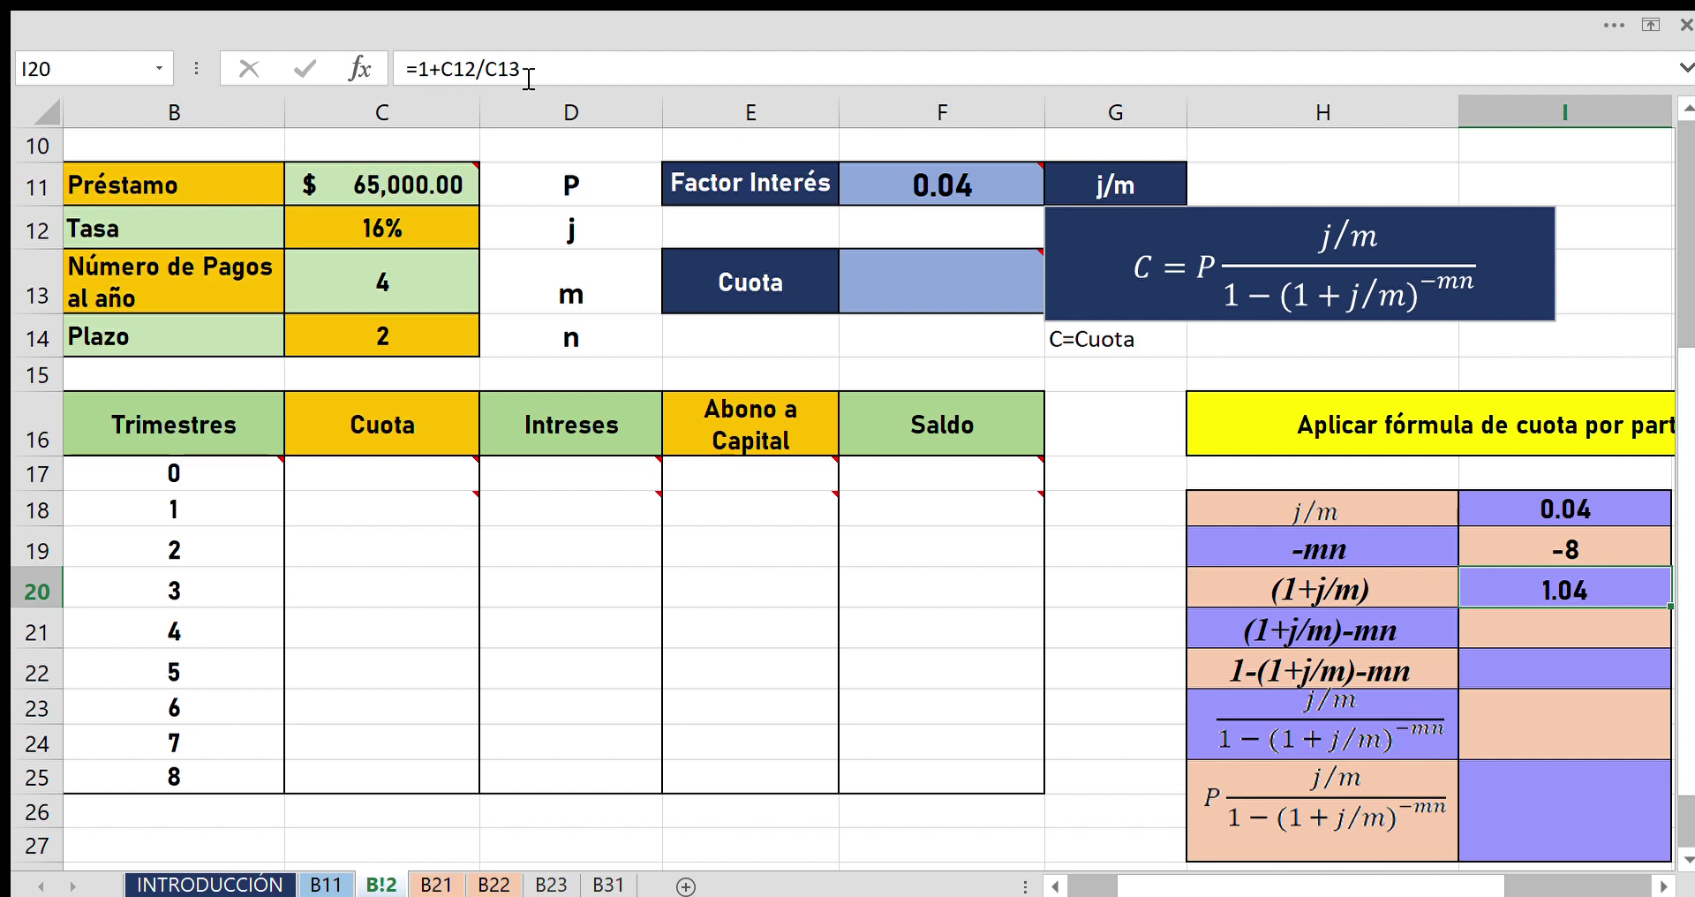
{"action": "left_click", "coordinate": [445, 73]}
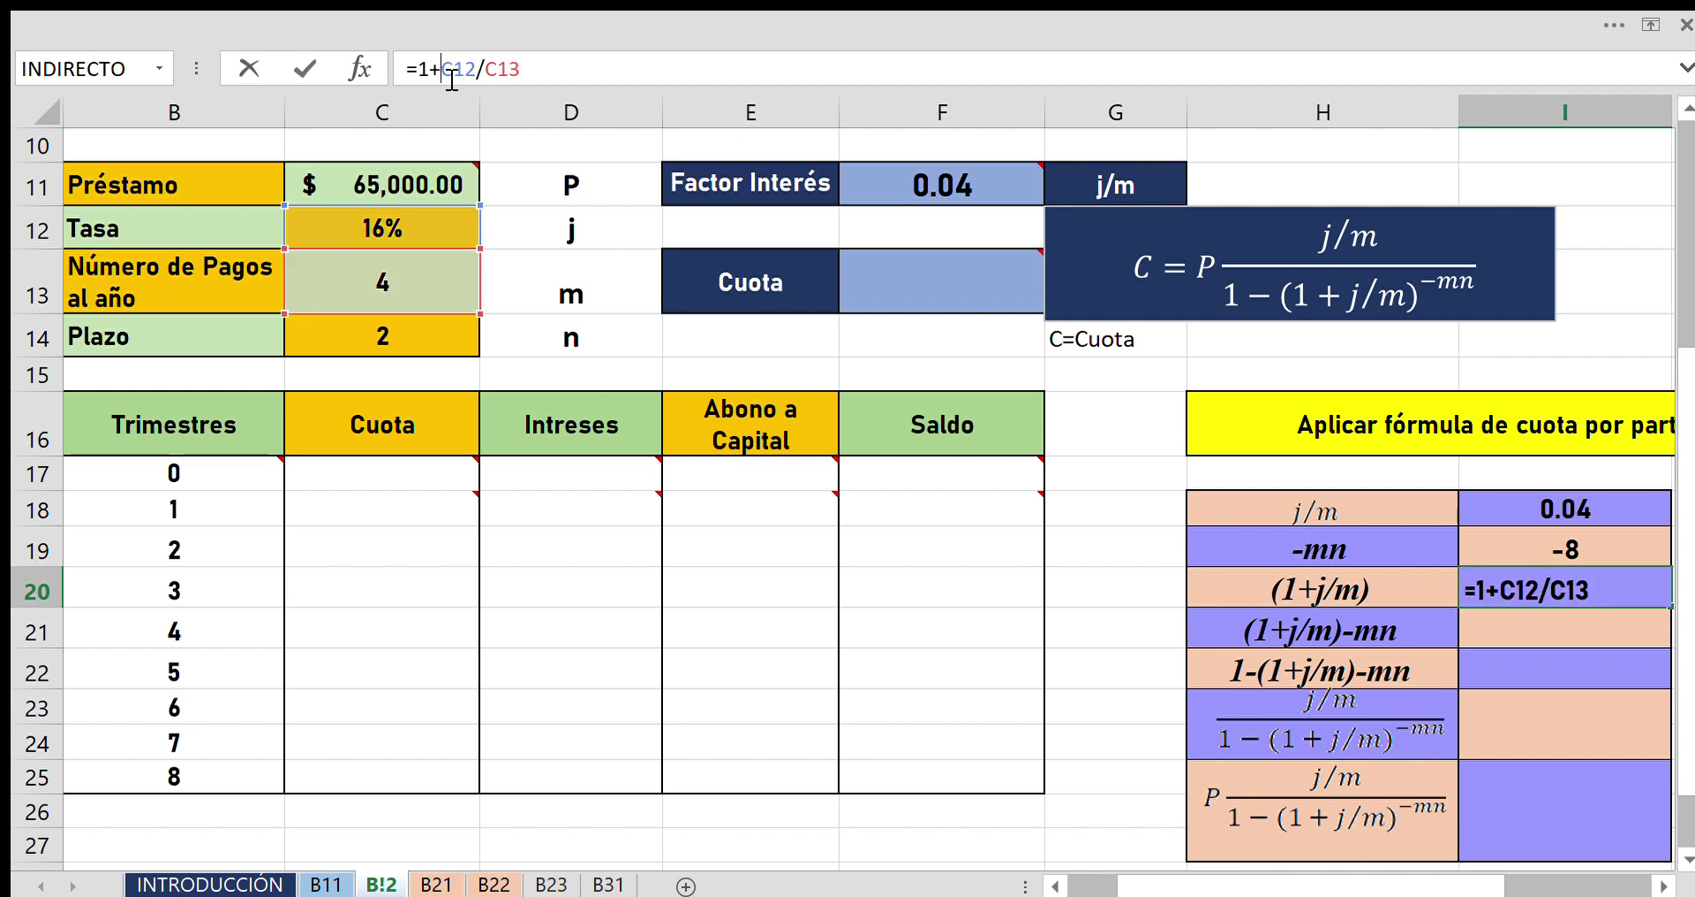
{"action": "type", "text": "("}
{"action": "left_click", "coordinate": [589, 68]}
{"action": "type", "text": ")"}
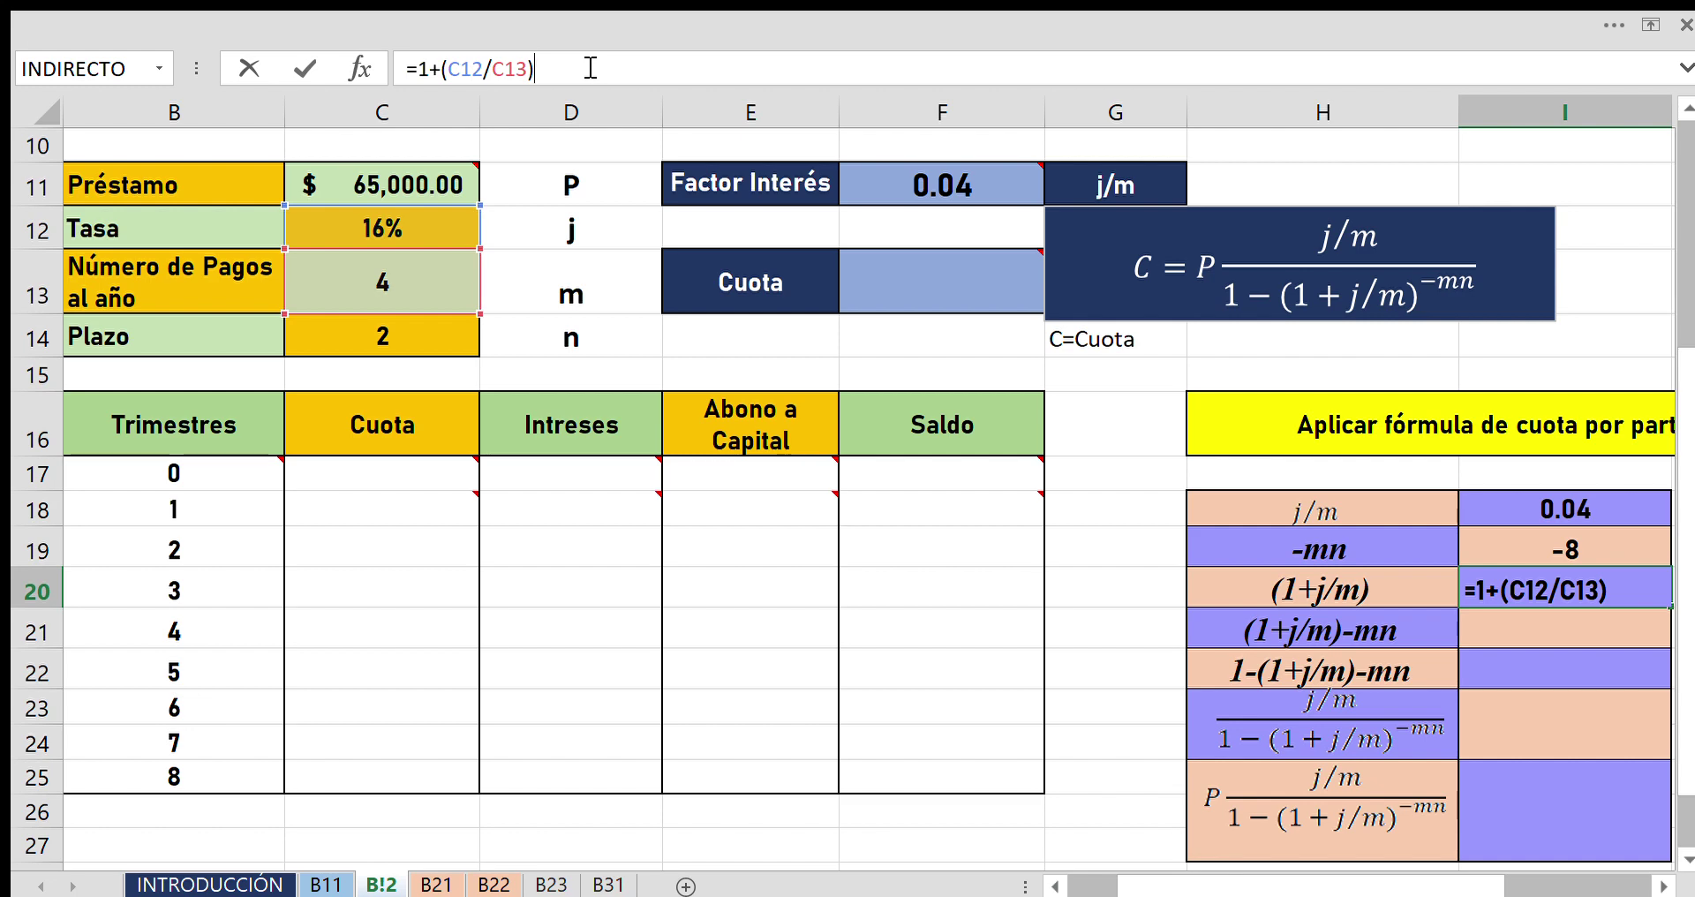
{"action": "key", "text": "Return"}
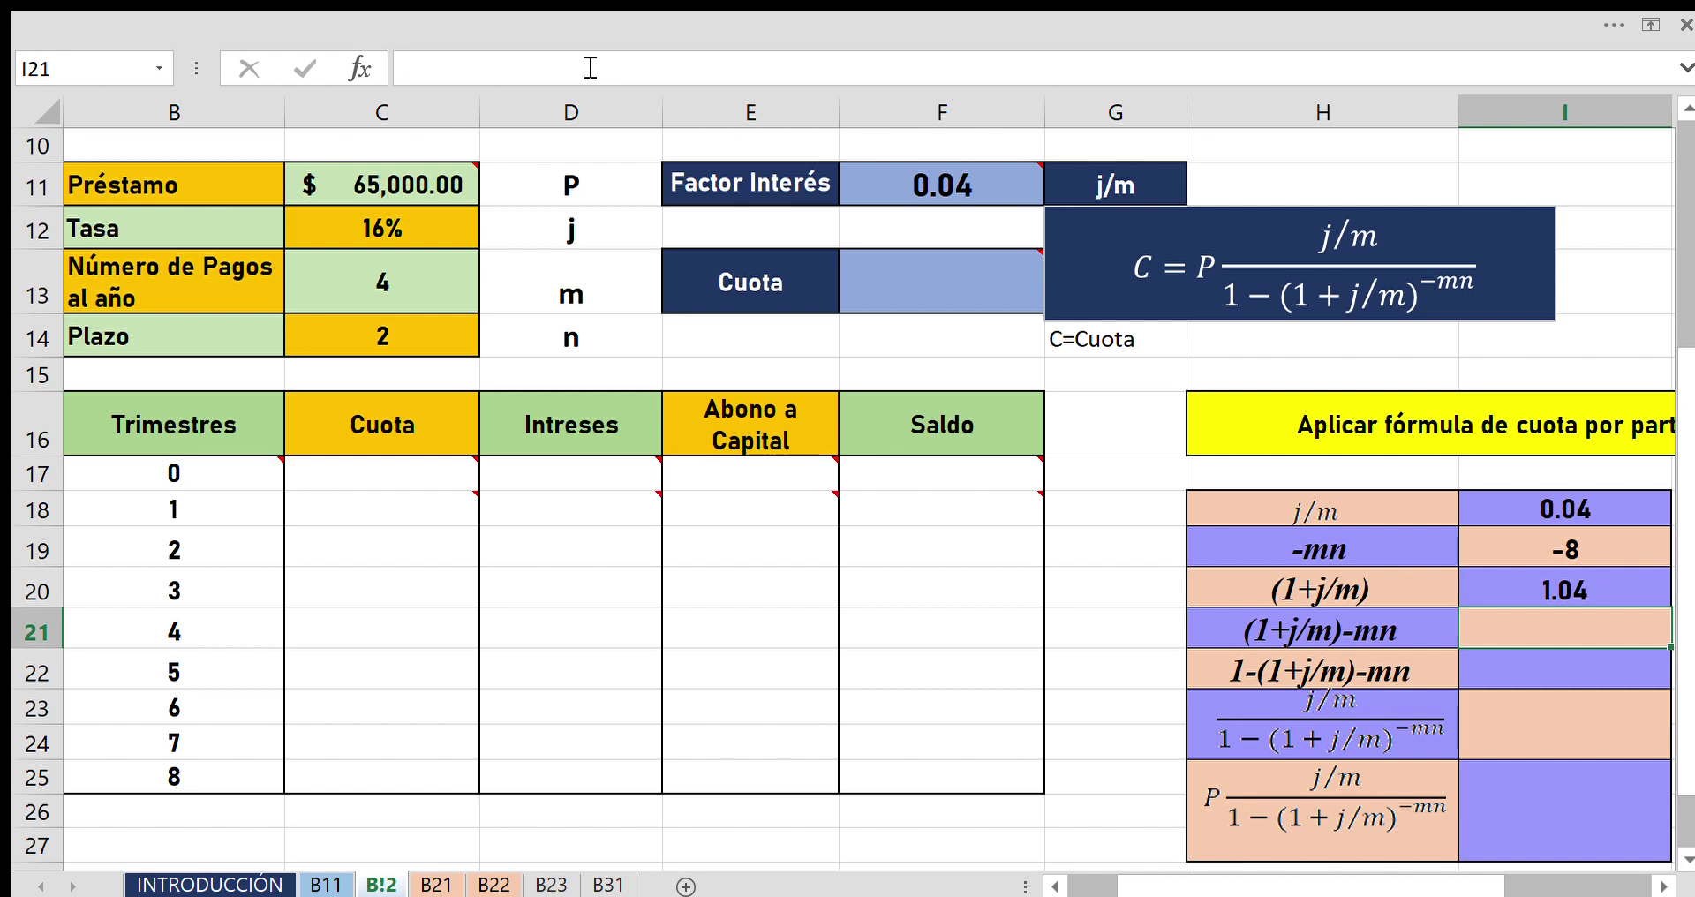
{"action": "left_click", "coordinate": [1492, 598]}
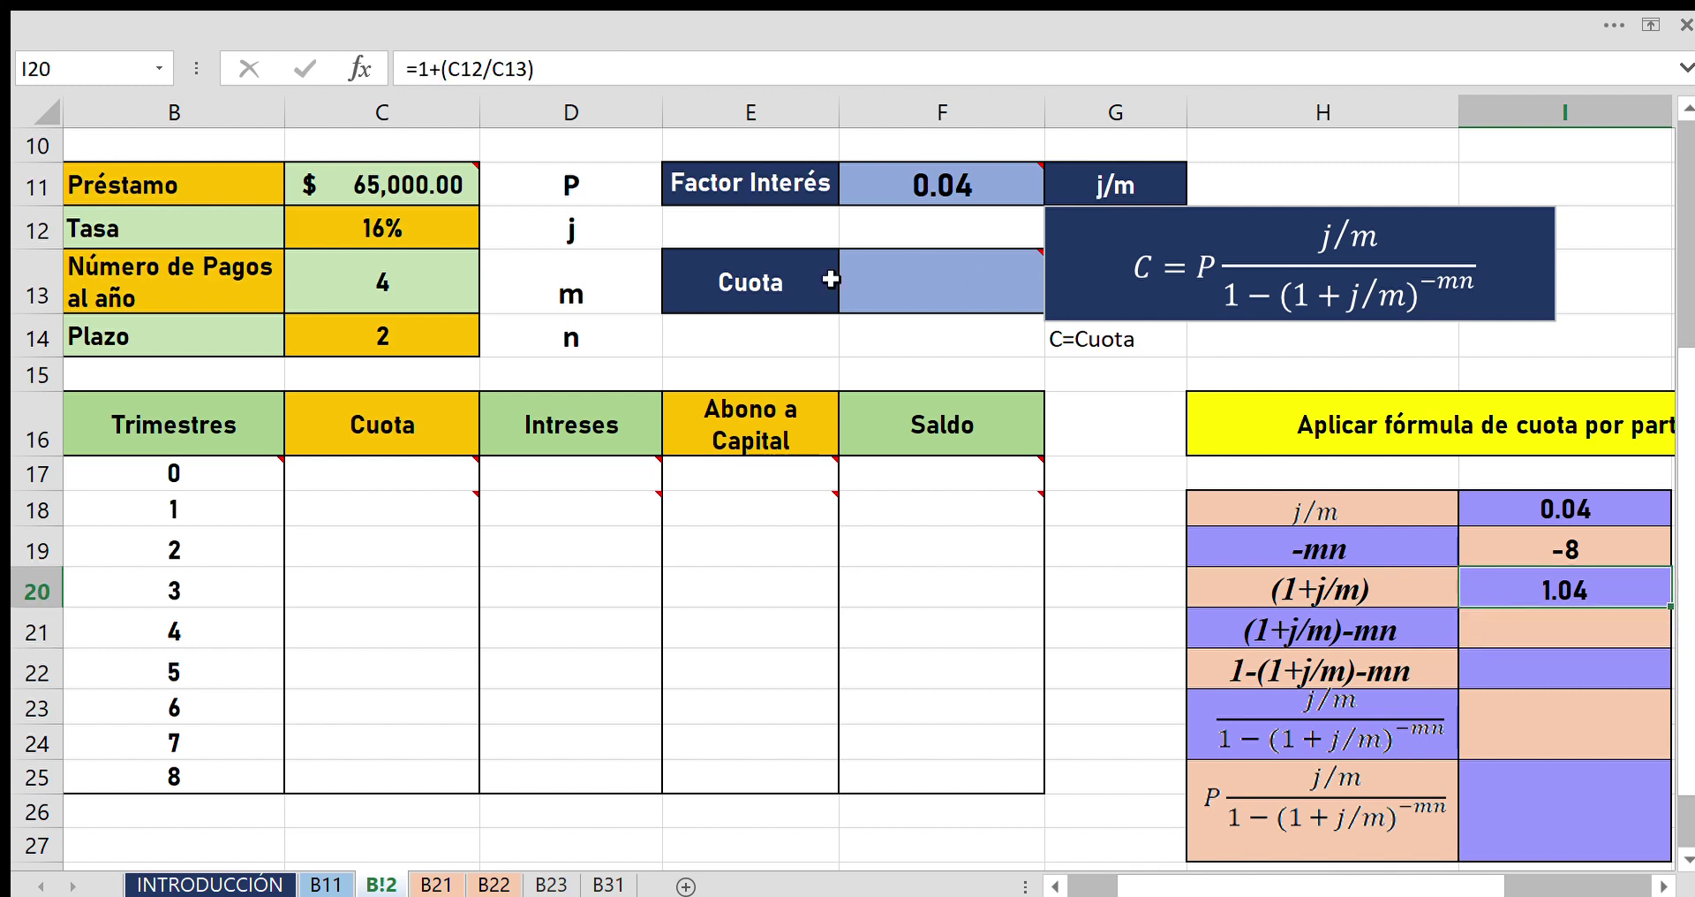
{"action": "left_click", "coordinate": [574, 78]}
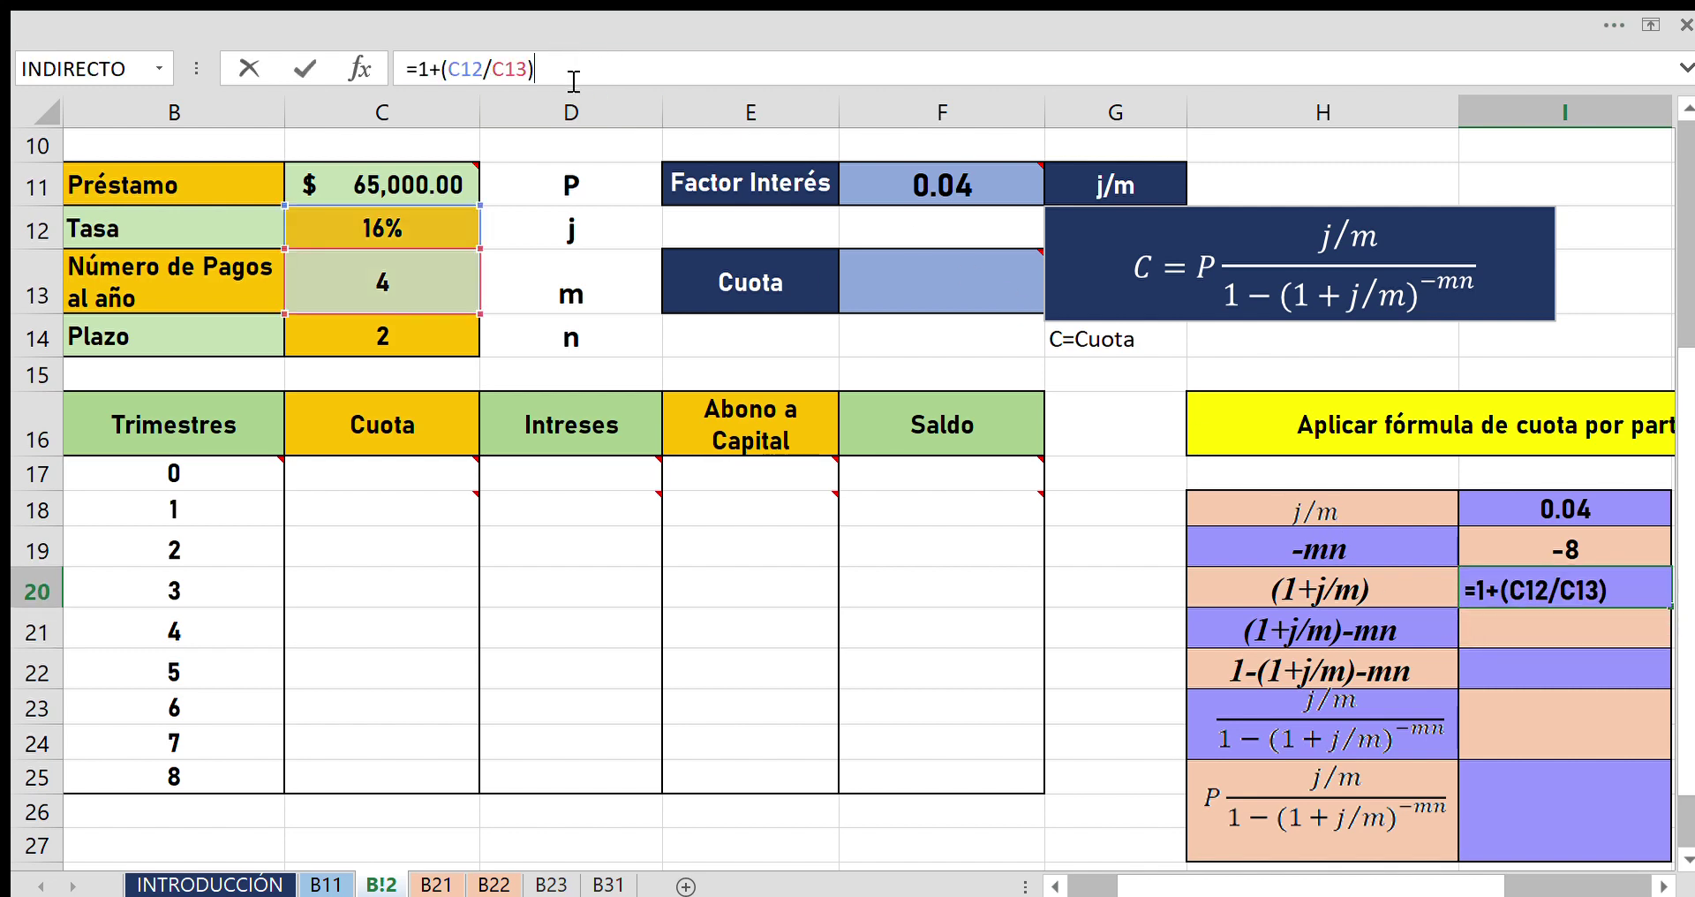
{"action": "key", "text": "BackSpace"}
Delete the opening parenthesis so I20 reads =1+C12/C13 (1.04), then briefly hide and unhide column I.
{"action": "left_click", "coordinate": [451, 75]}
{"action": "key", "text": "BackSpace"}
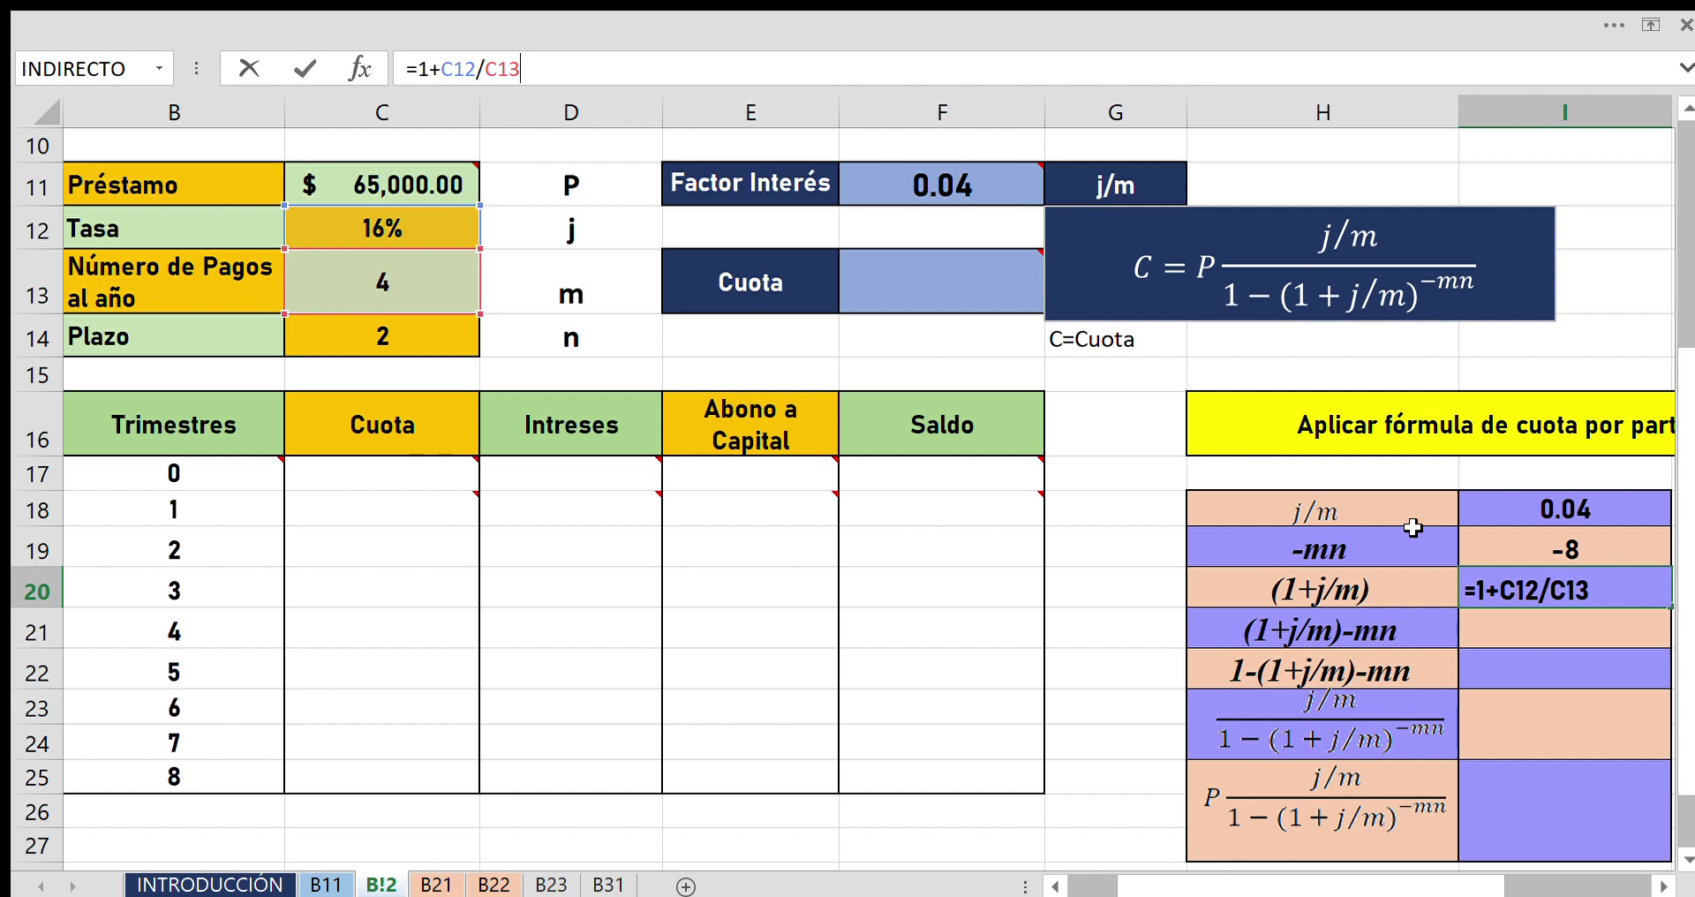
{"action": "key", "text": "Return"}
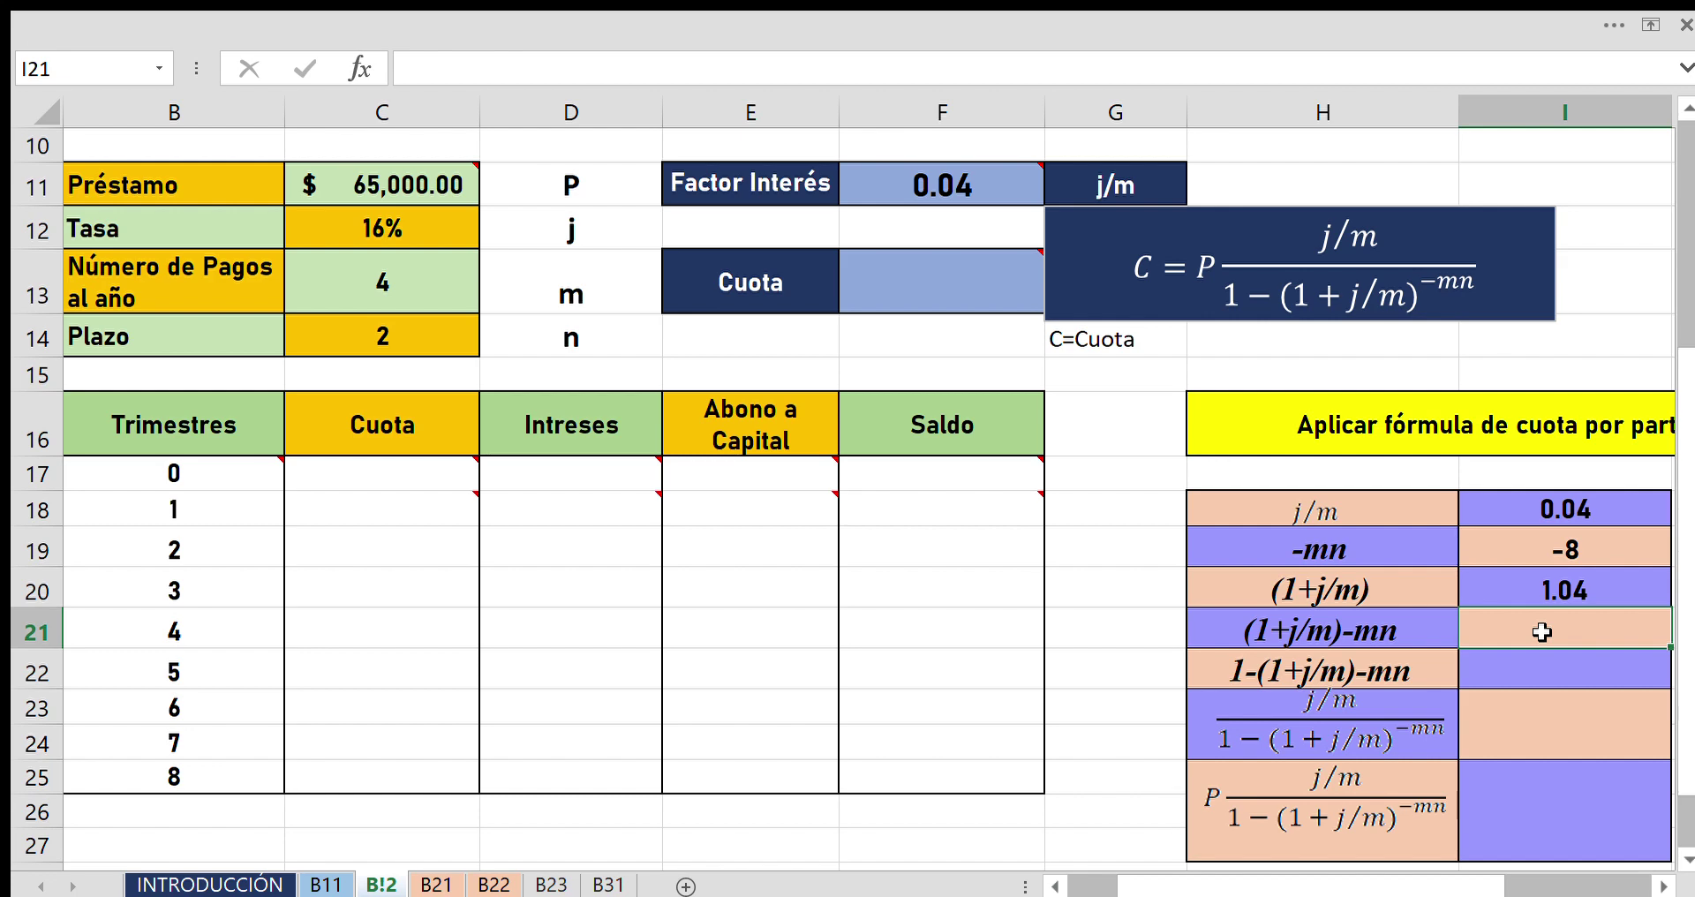
{"action": "key", "text": "ctrl+0"}
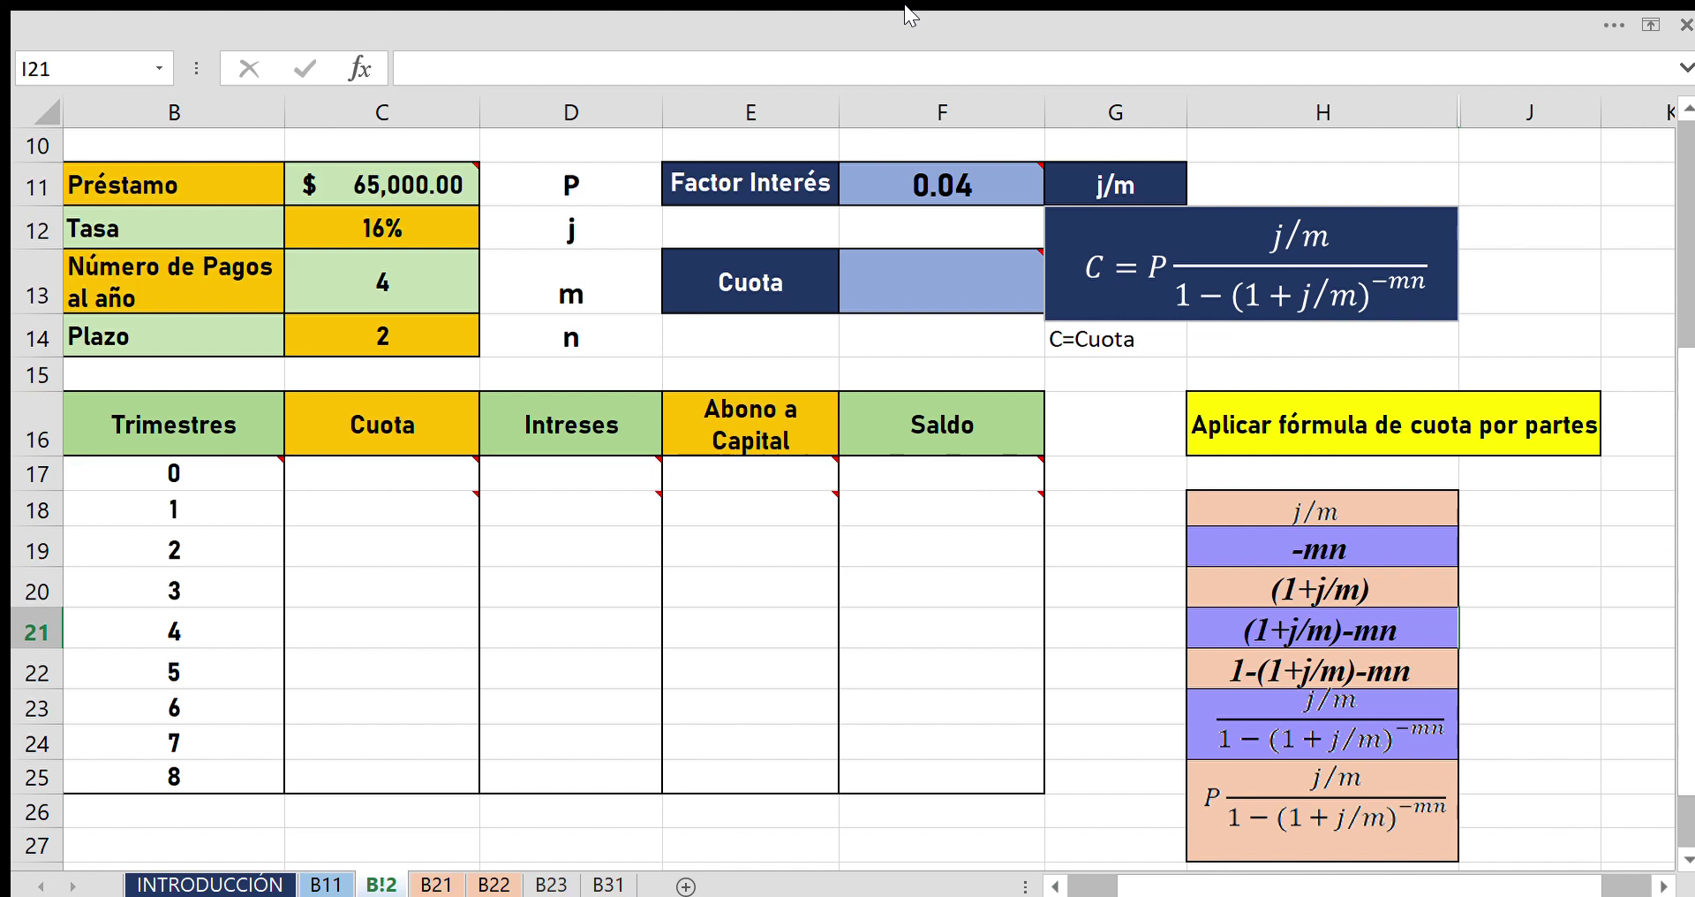
{"action": "key", "text": "ctrl+z"}
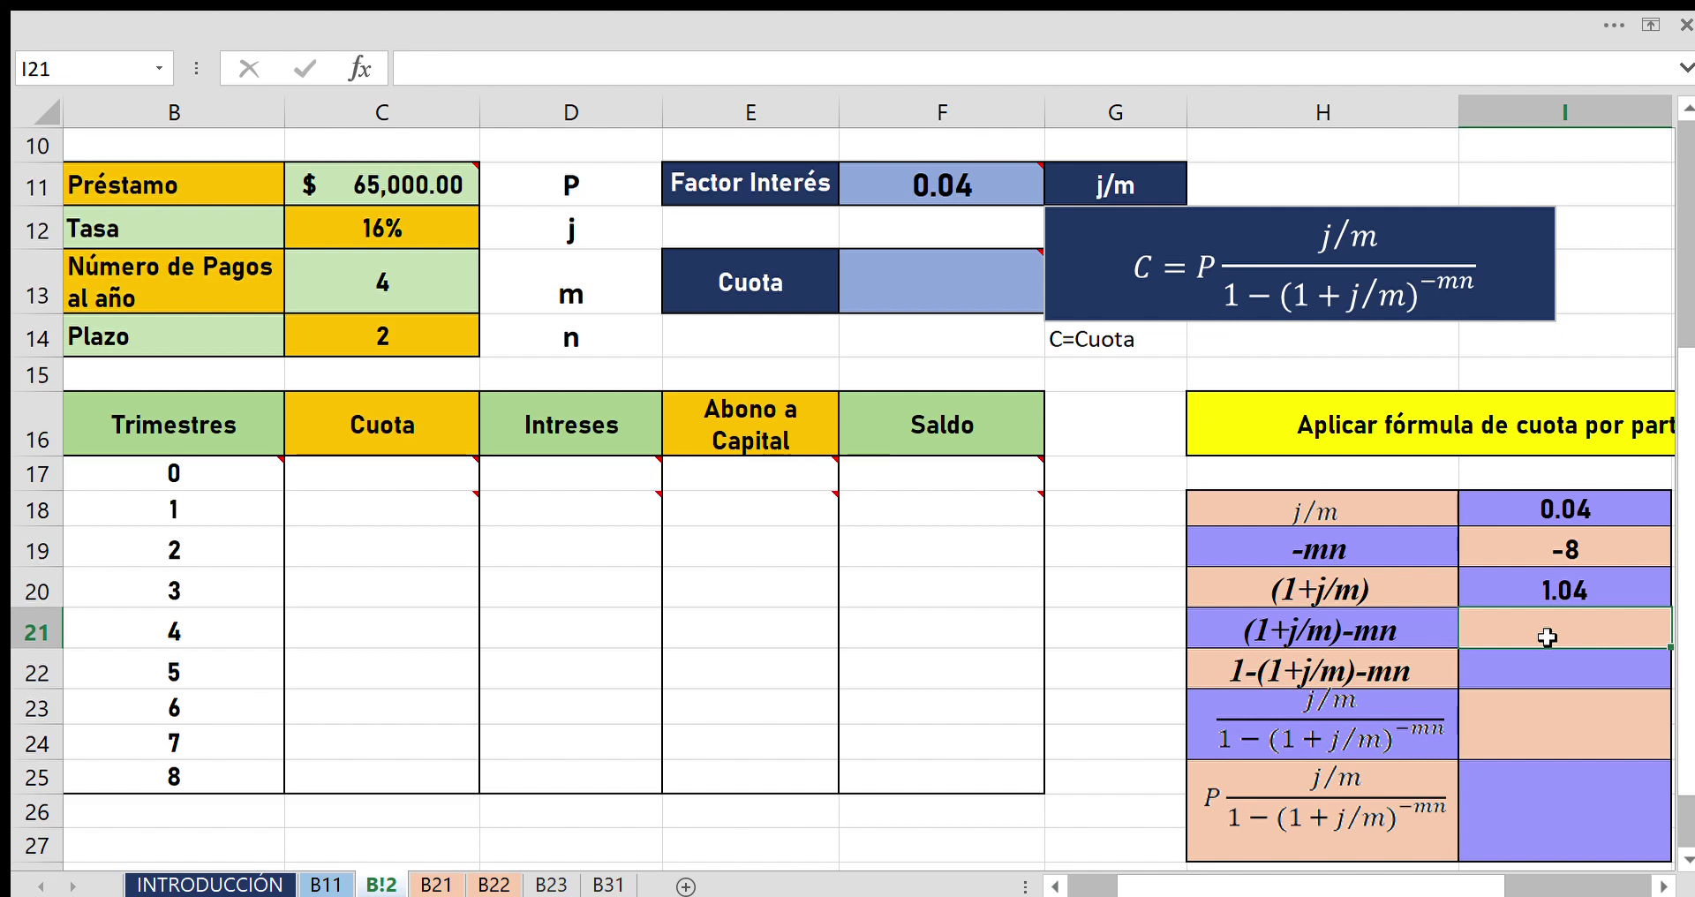
{"action": "type", "text": "="}
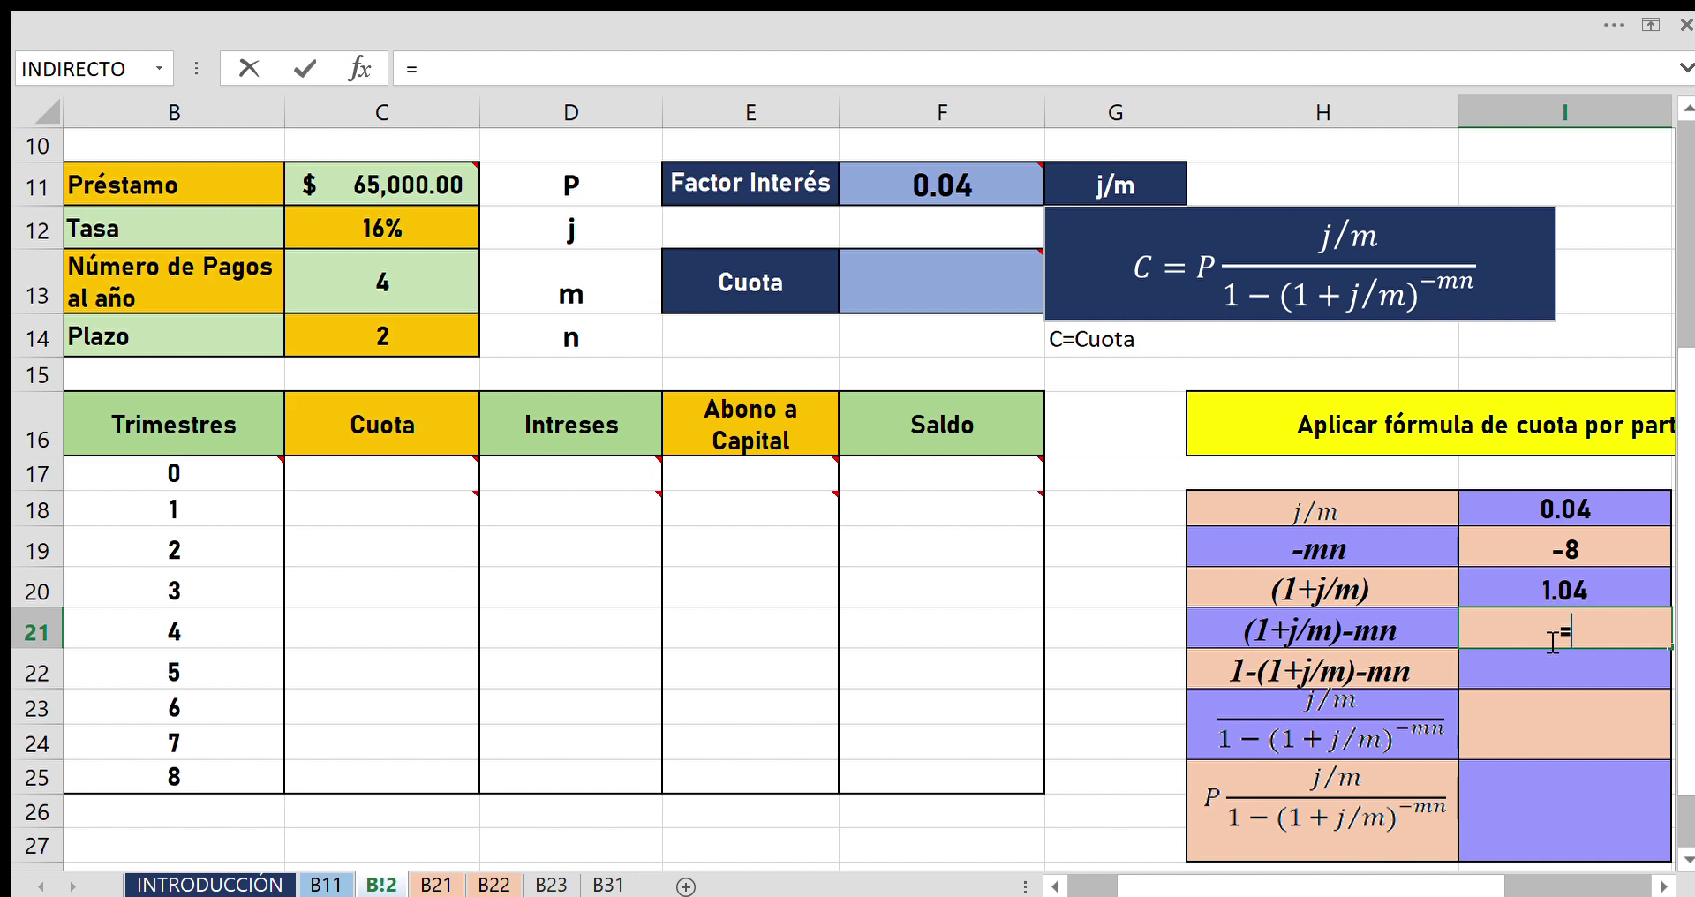
Enter =I20^I19 in I21, giving 0.730690205.
{"action": "left_click", "coordinate": [1556, 597]}
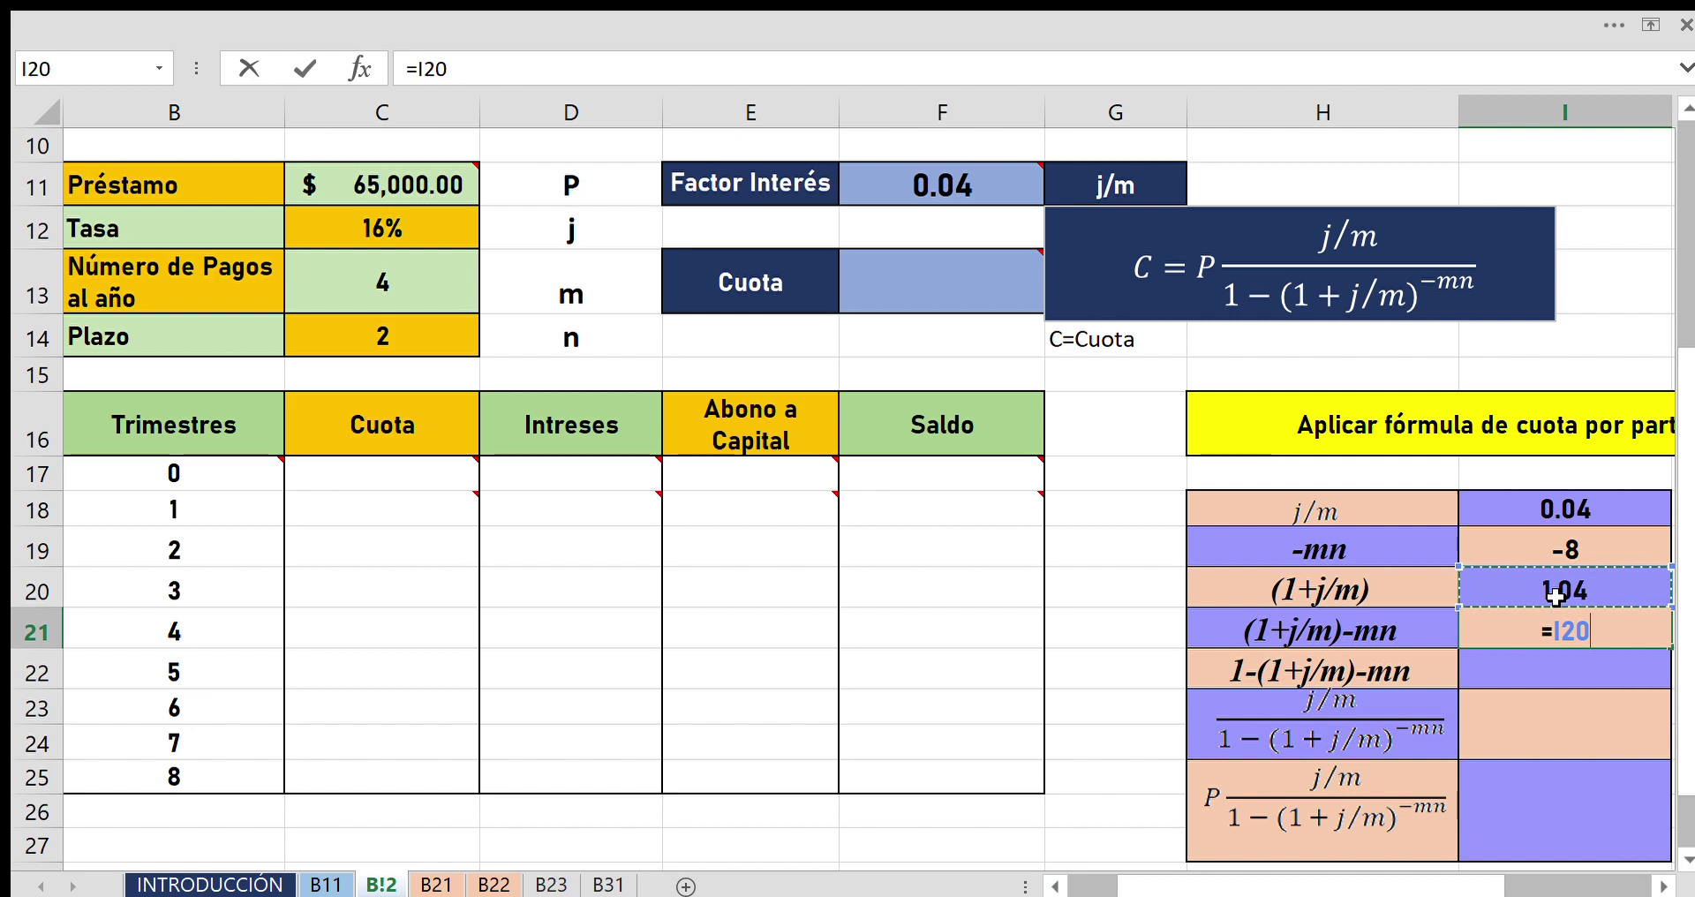
{"action": "type", "text": "^"}
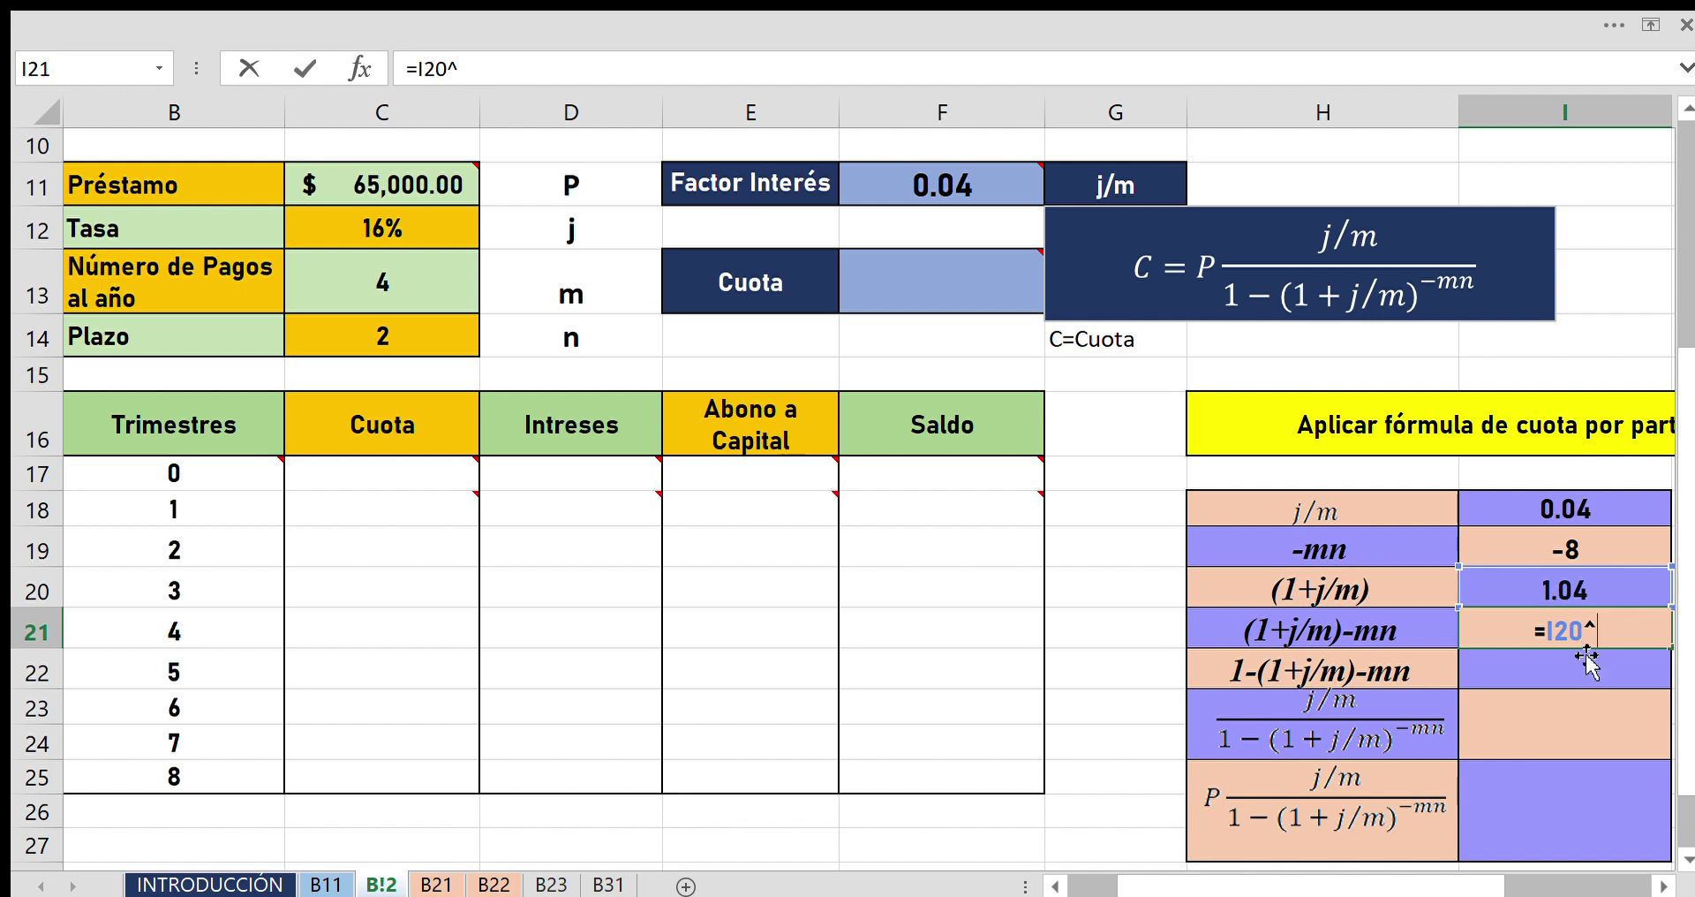
{"action": "left_click", "coordinate": [1532, 543]}
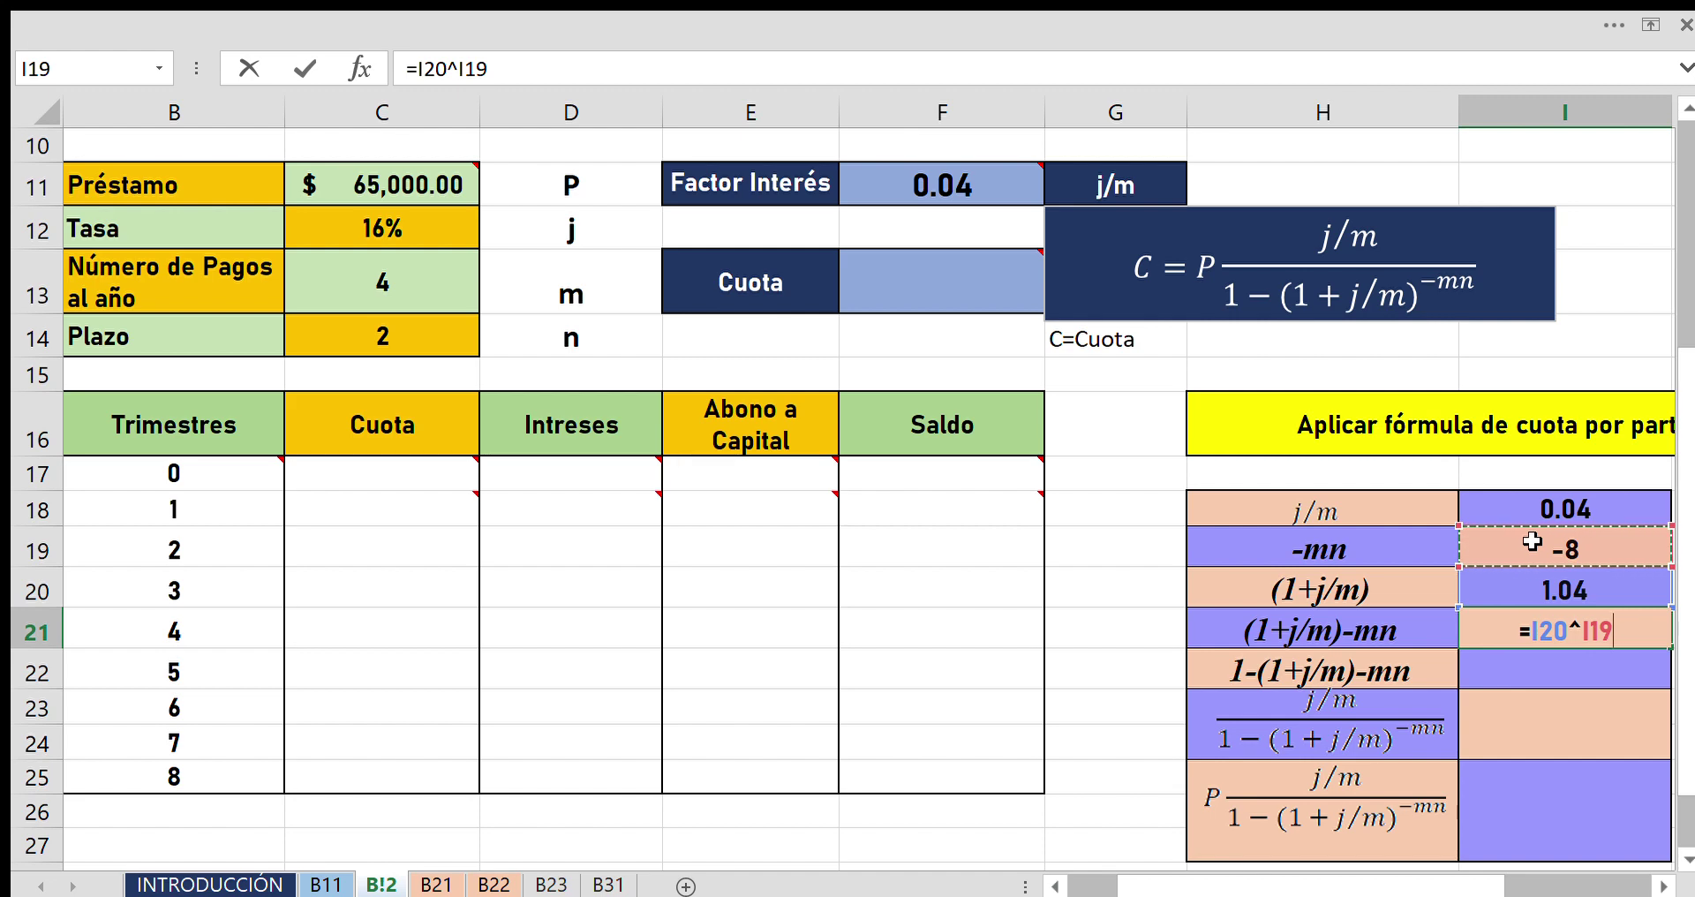
{"action": "key", "text": "Return"}
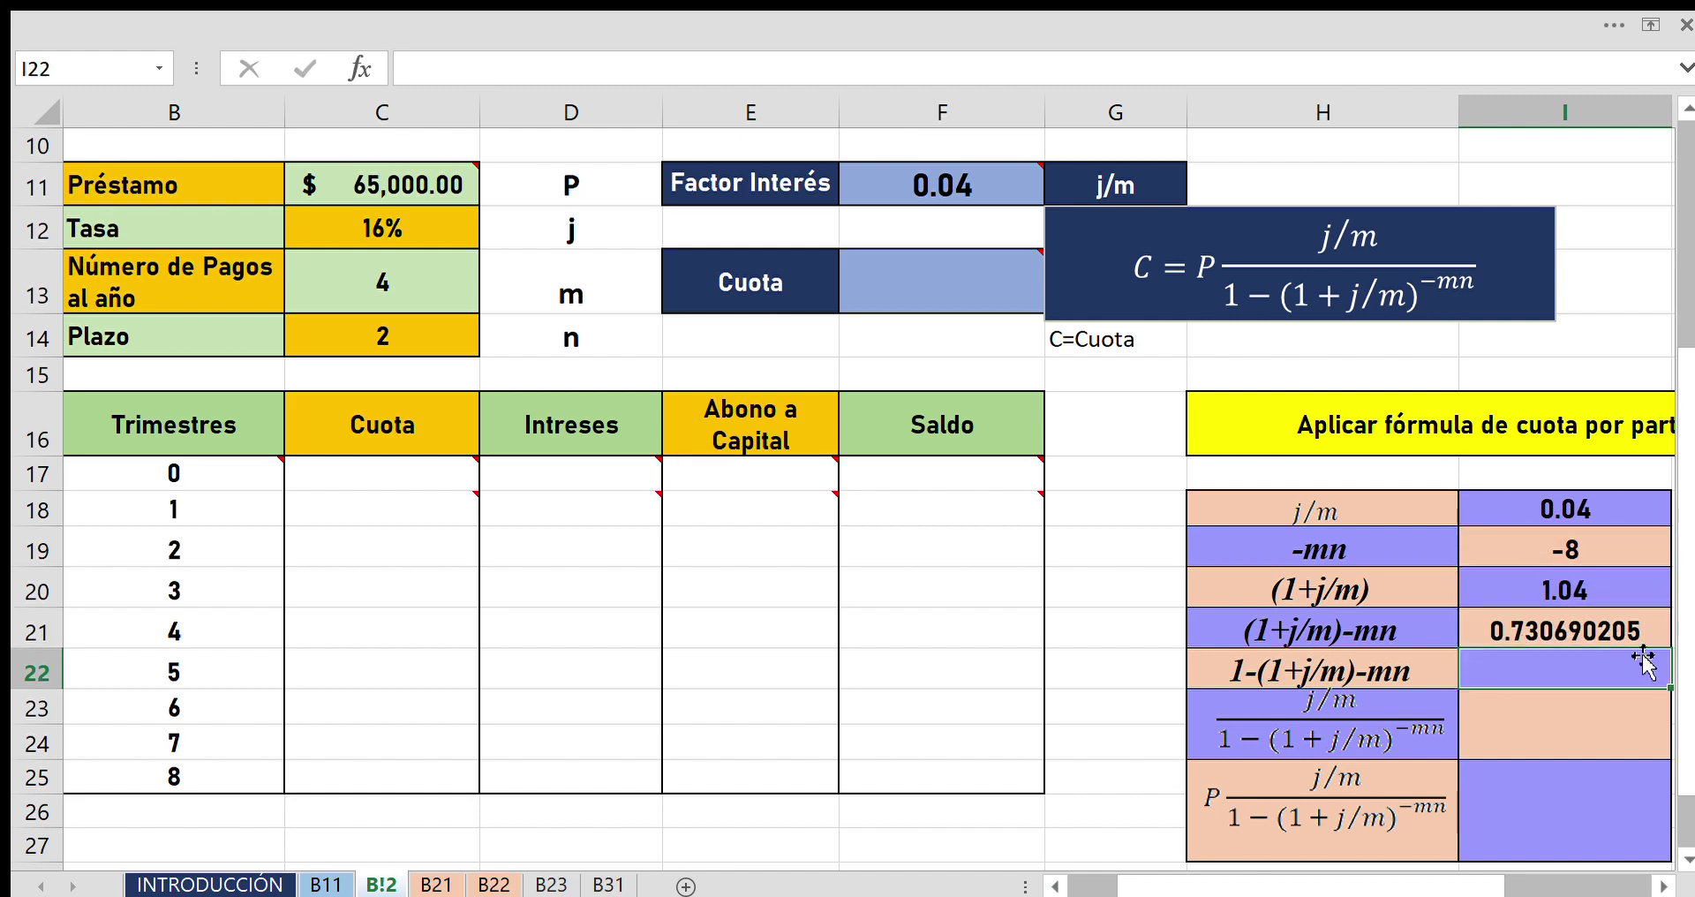
{"action": "left_click", "coordinate": [1640, 638]}
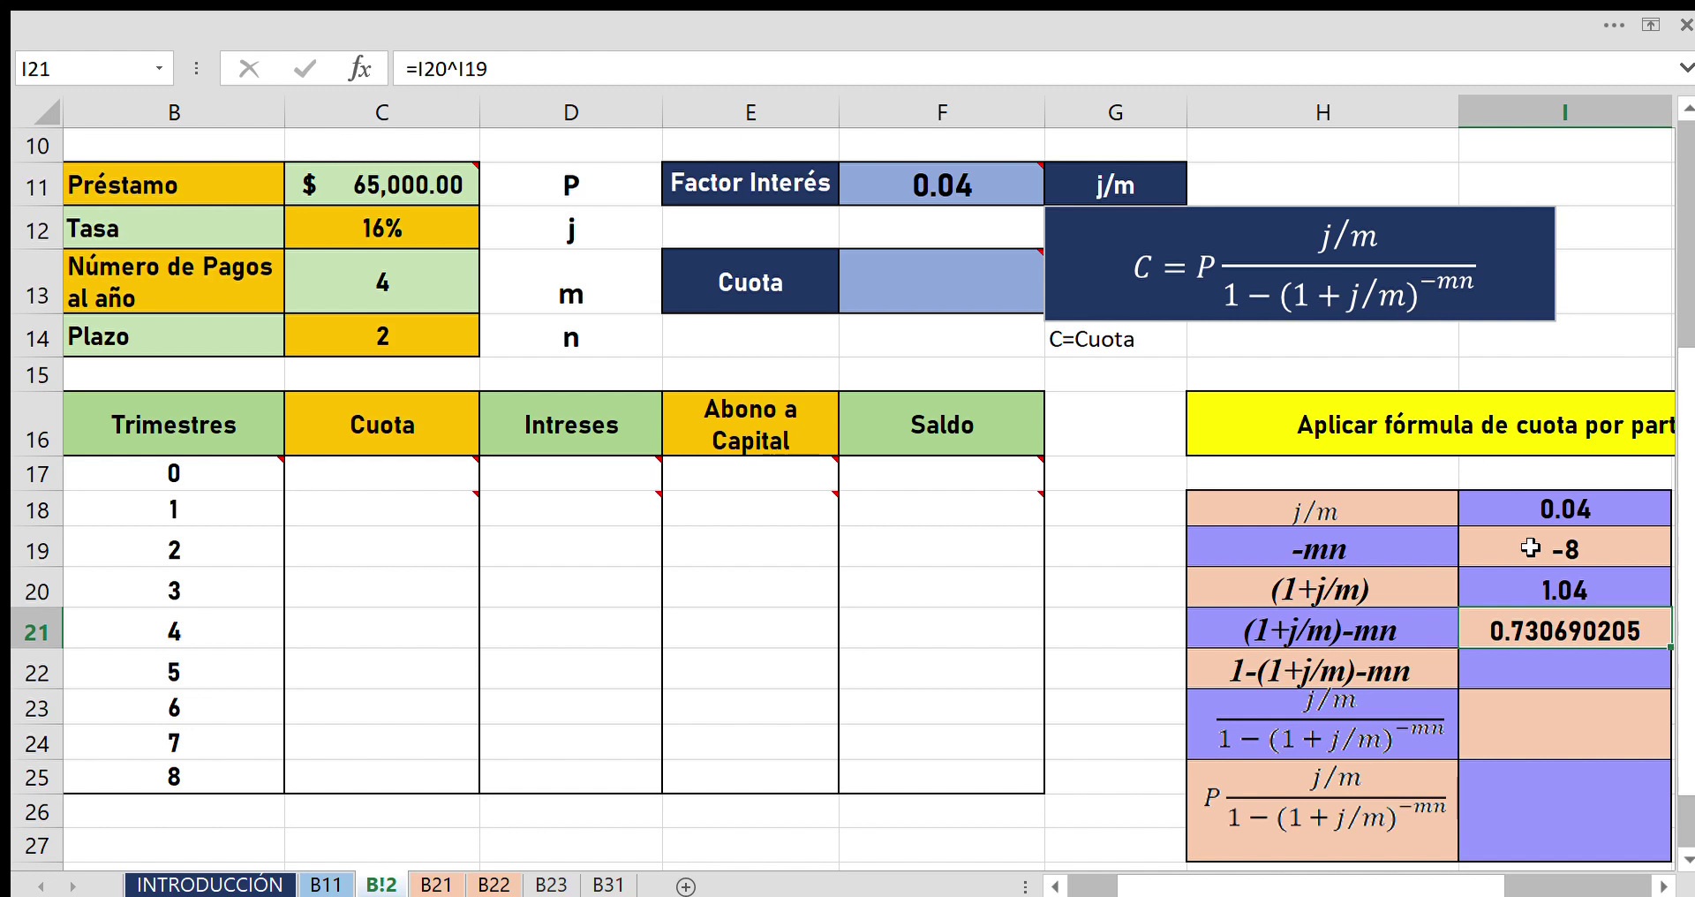
Enter =1-I21 in I22, giving 0.269309795.
{"action": "left_click", "coordinate": [1600, 675]}
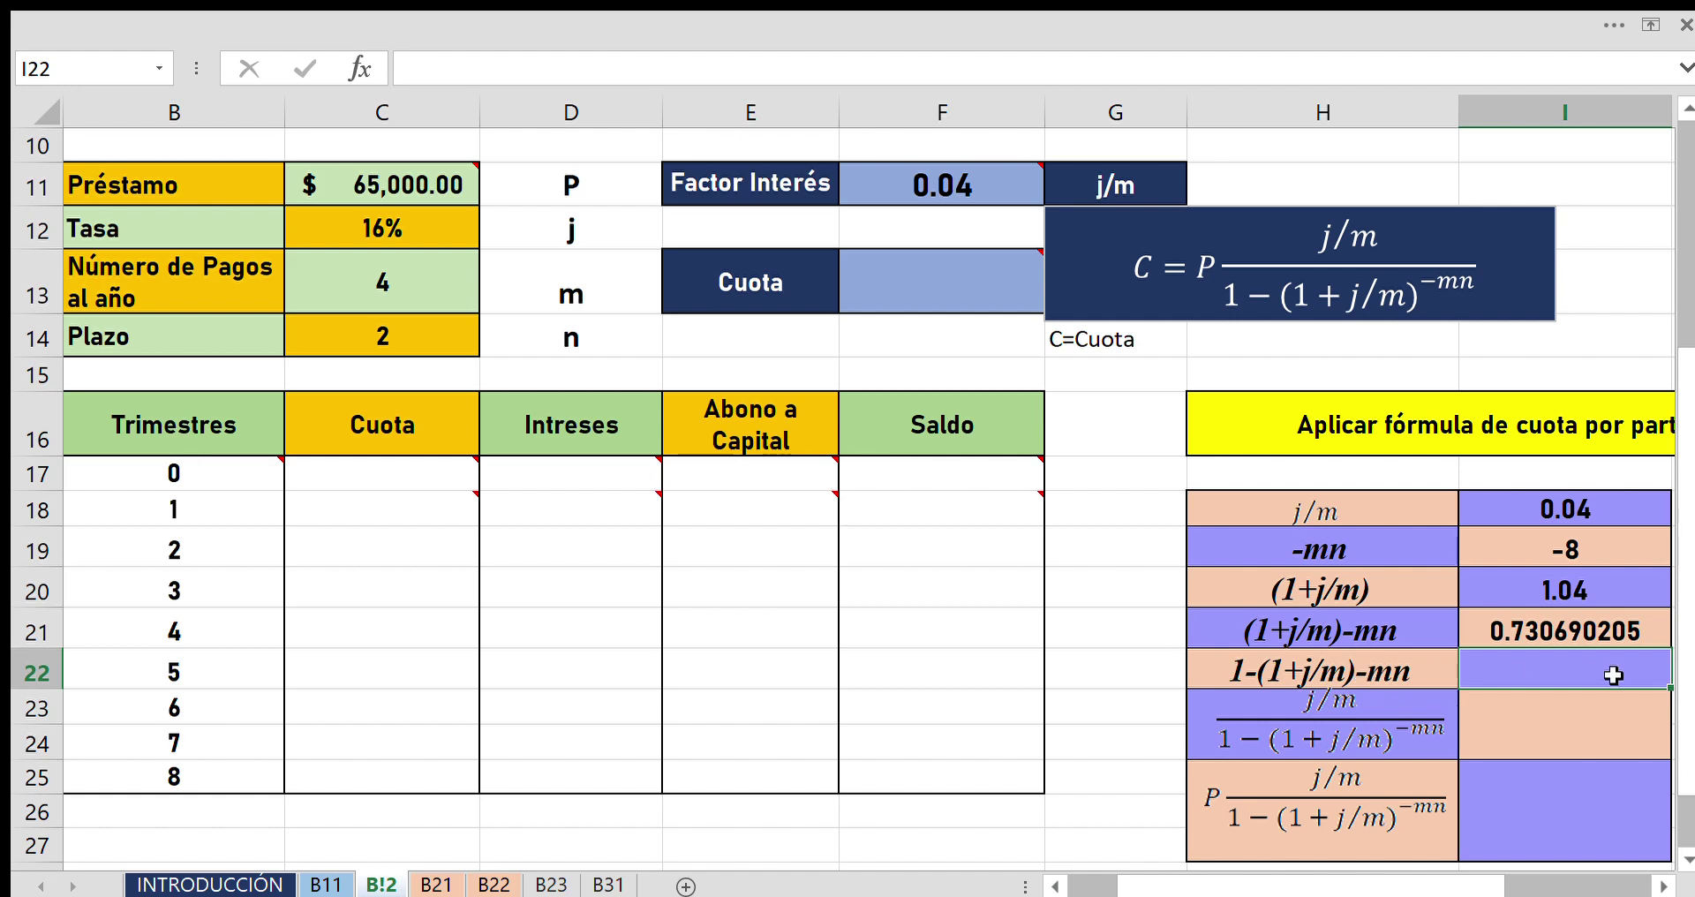
{"action": "type", "text": "=1-"}
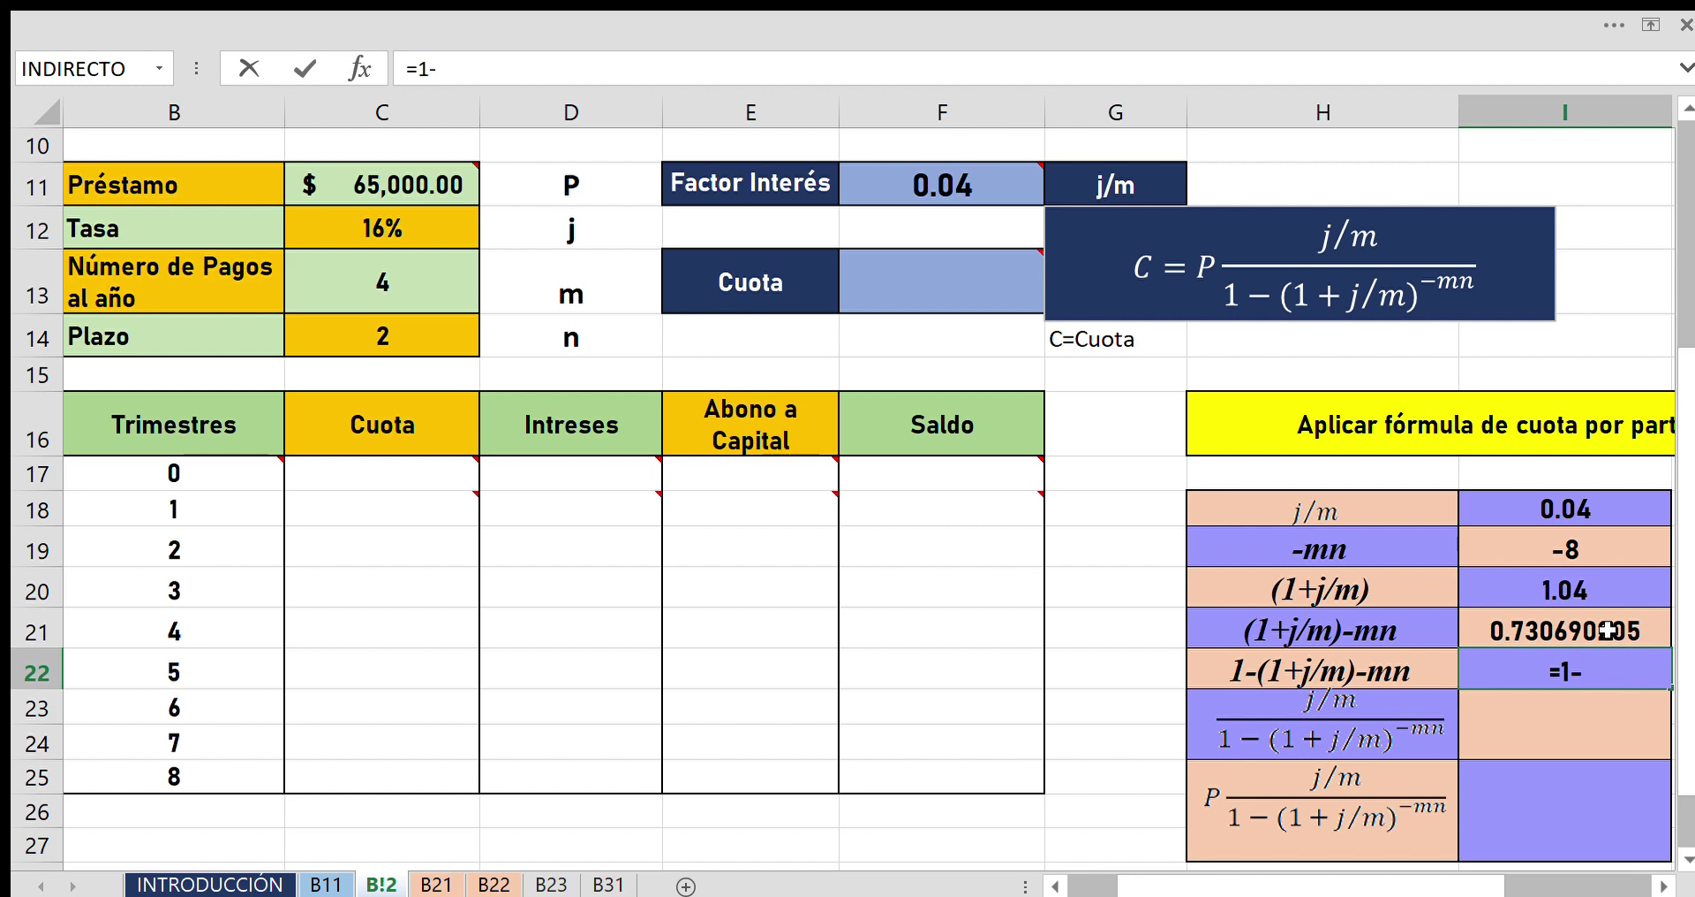
{"action": "left_click", "coordinate": [1607, 630]}
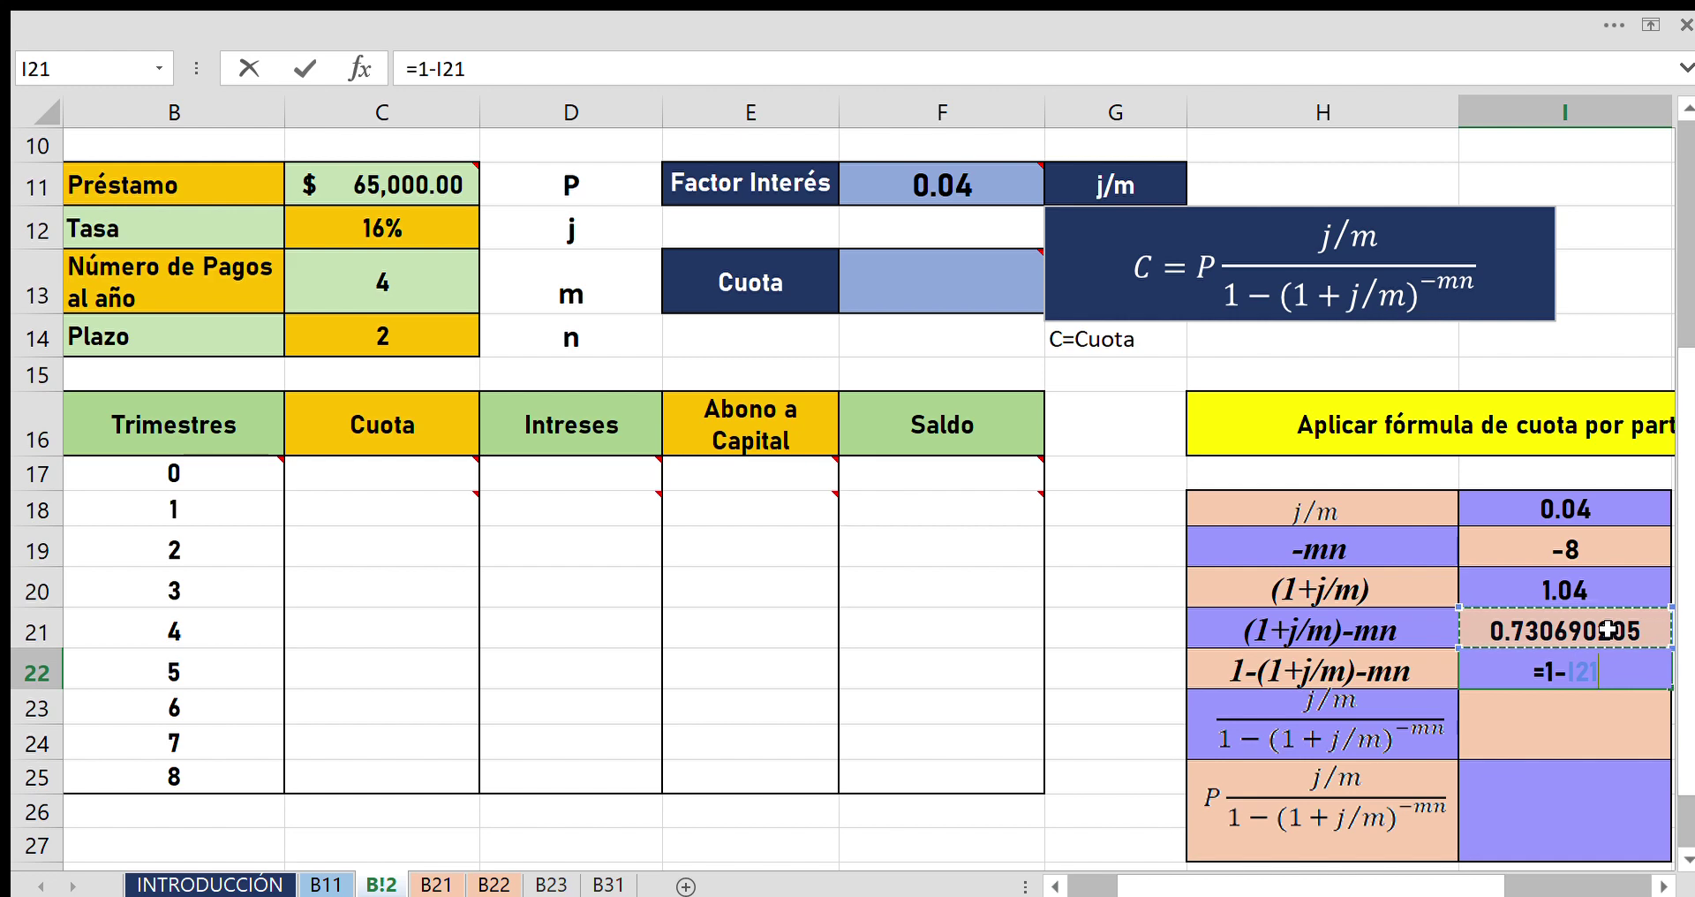
{"action": "key", "text": "Return"}
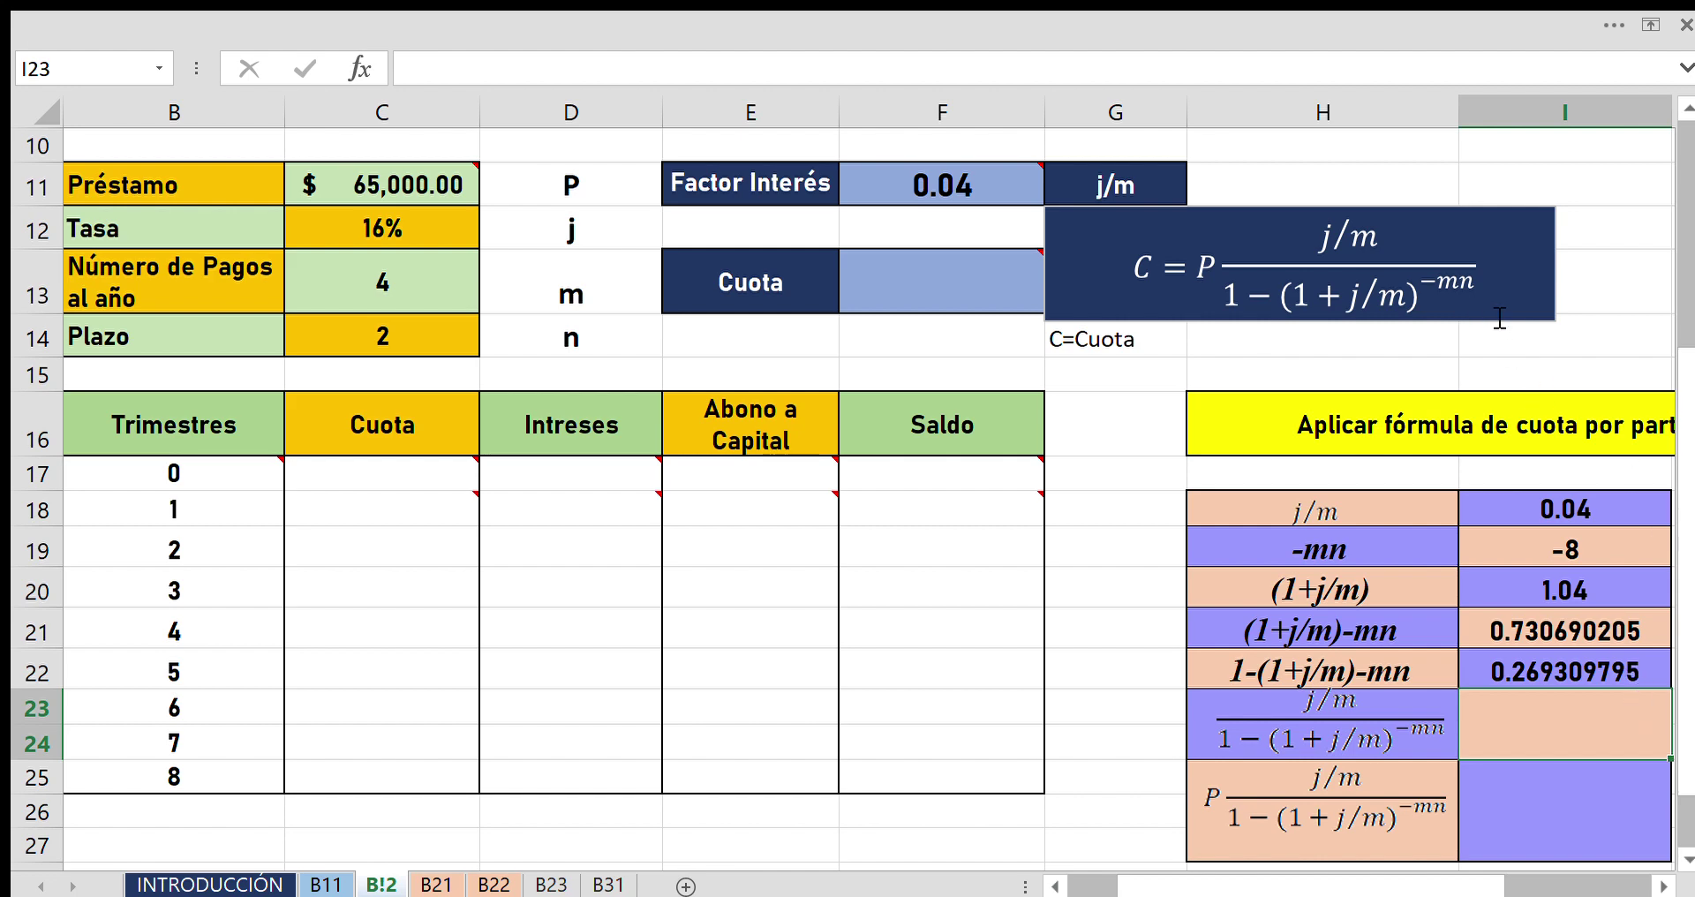
Enter =I18/I22 in merged cell I23 for the (j/m)/(1-(1+j/m)^-mn) factor.
{"action": "left_click", "coordinate": [1480, 297]}
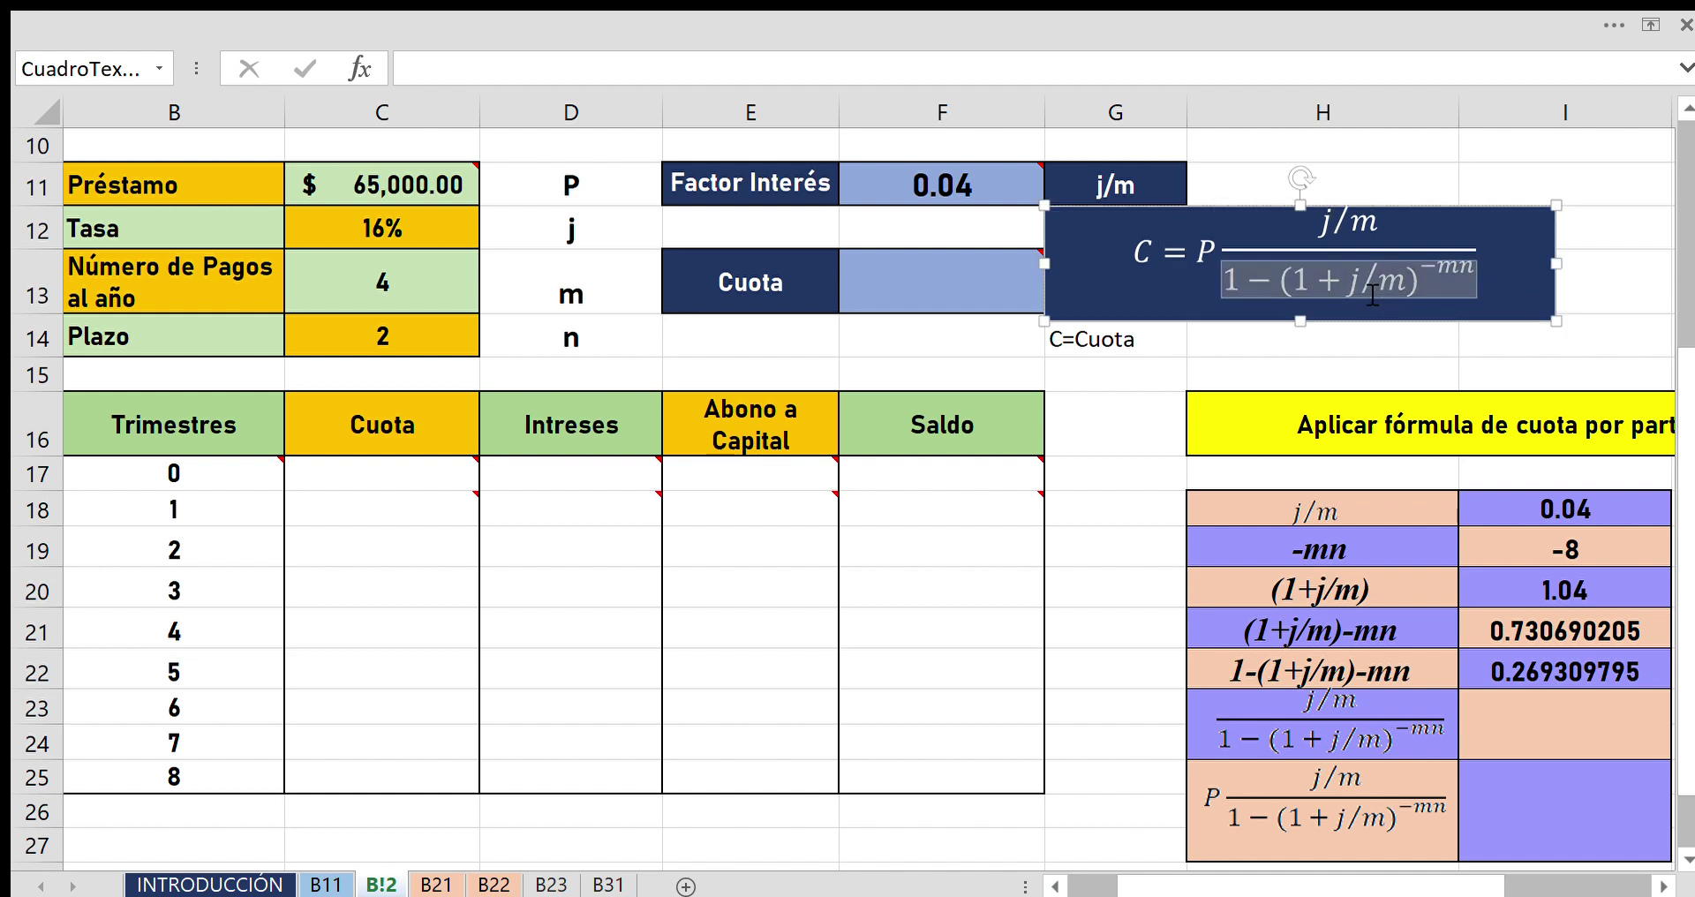
{"action": "left_click", "coordinate": [1478, 369]}
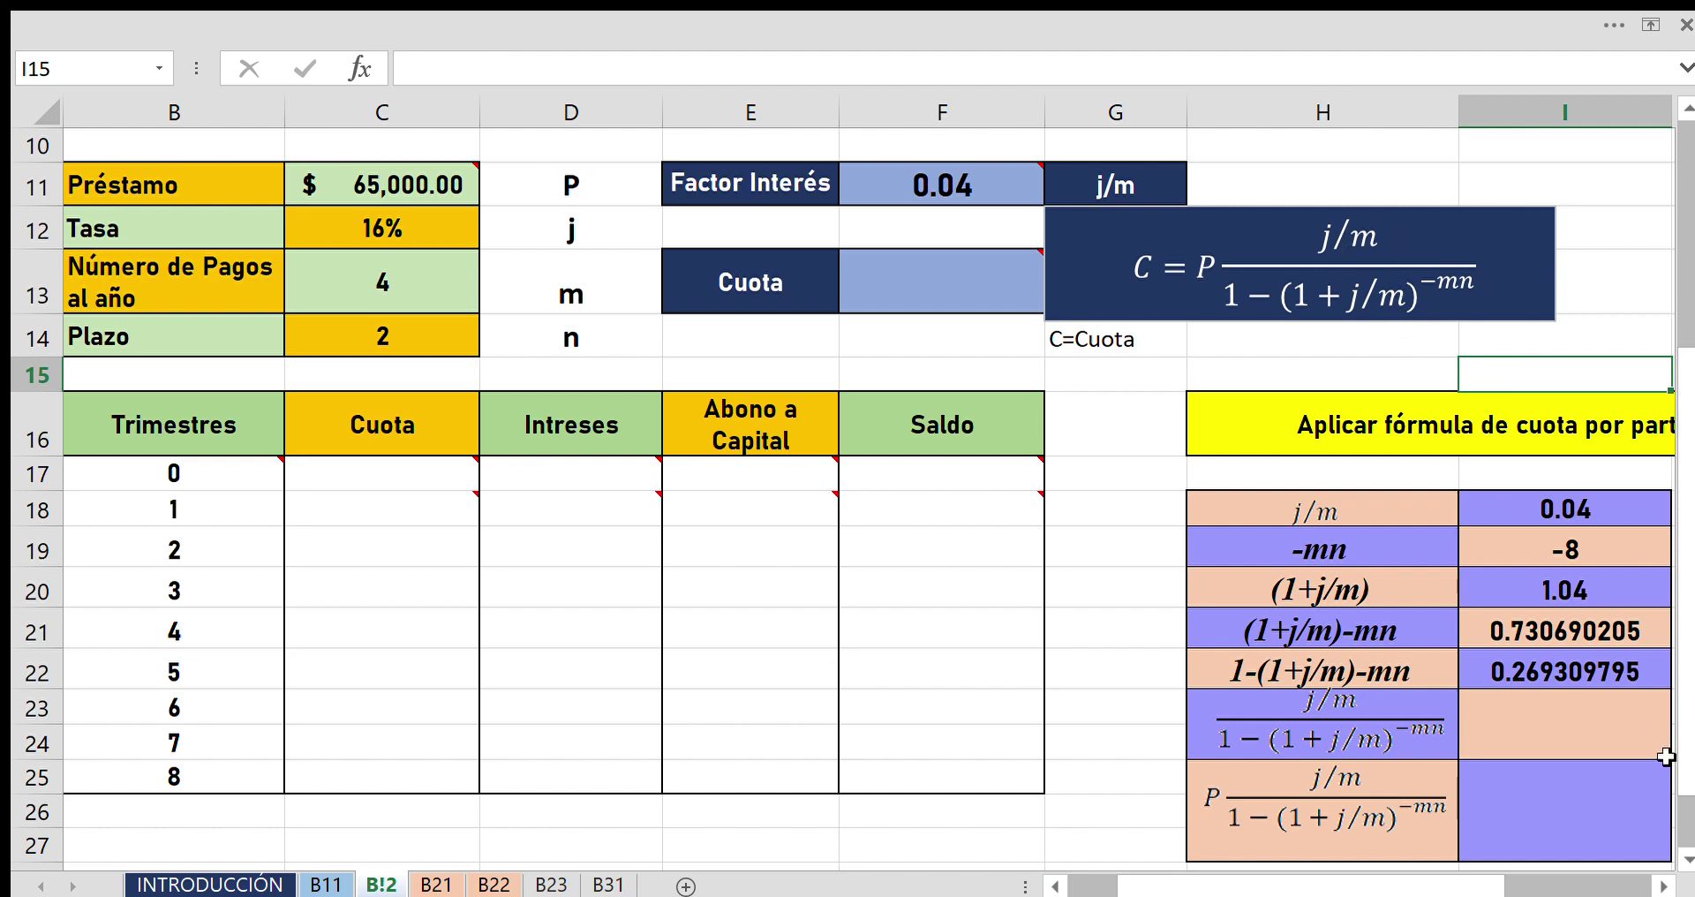
{"action": "left_click", "coordinate": [1574, 742]}
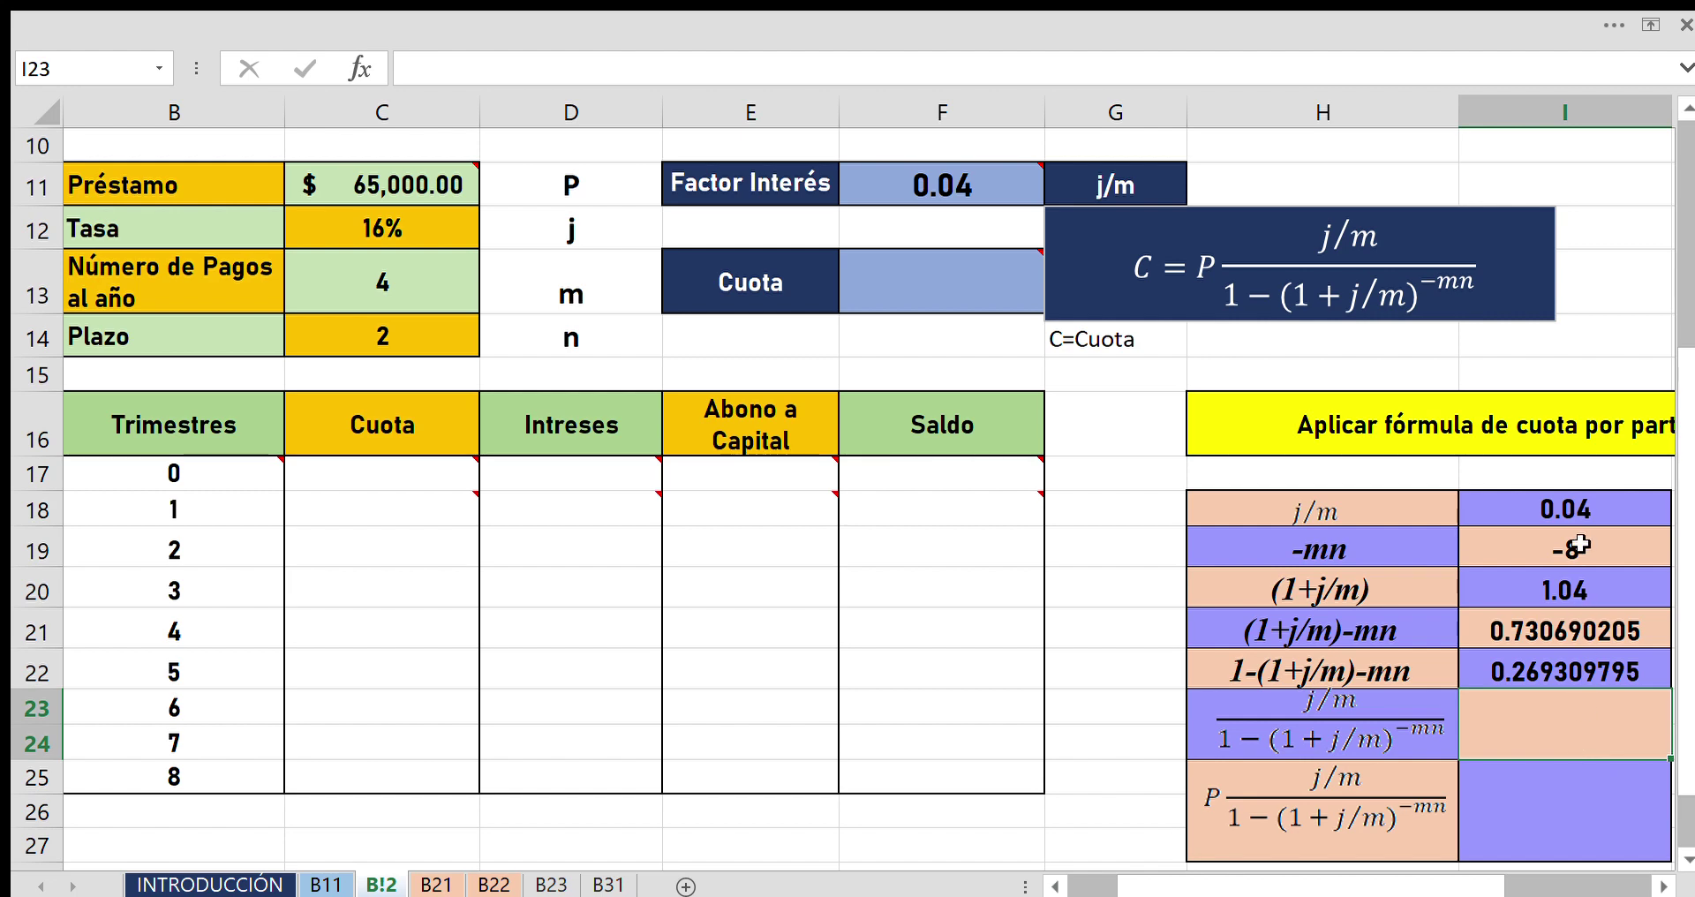
{"action": "left_click", "coordinate": [1580, 497]}
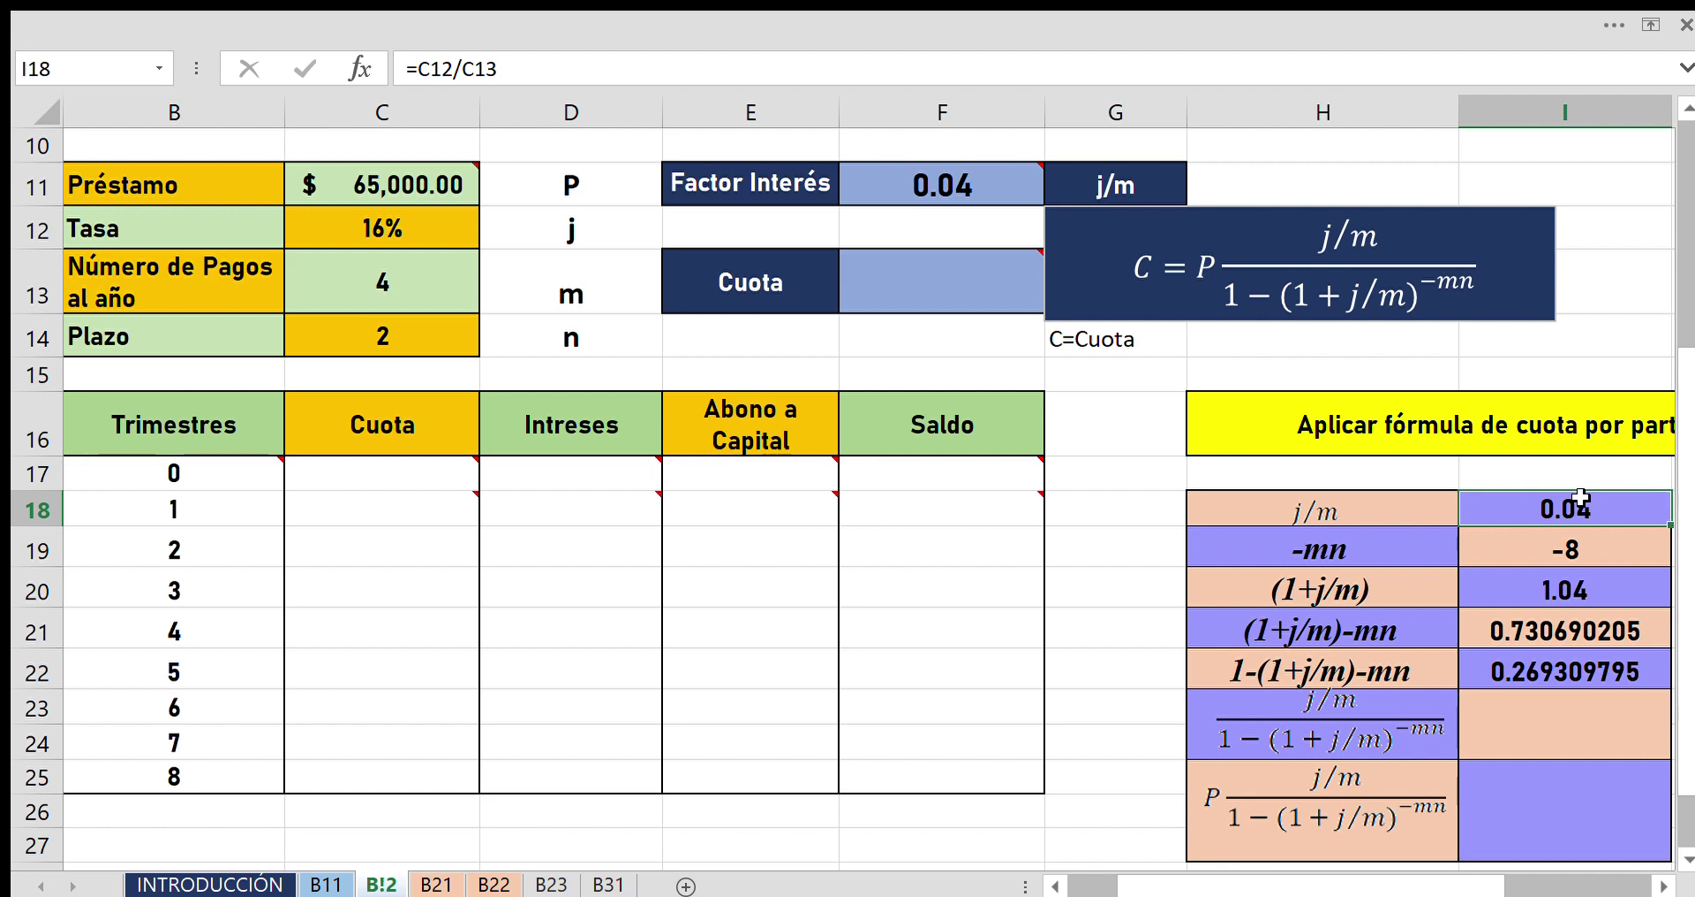
{"action": "left_click", "coordinate": [1594, 744]}
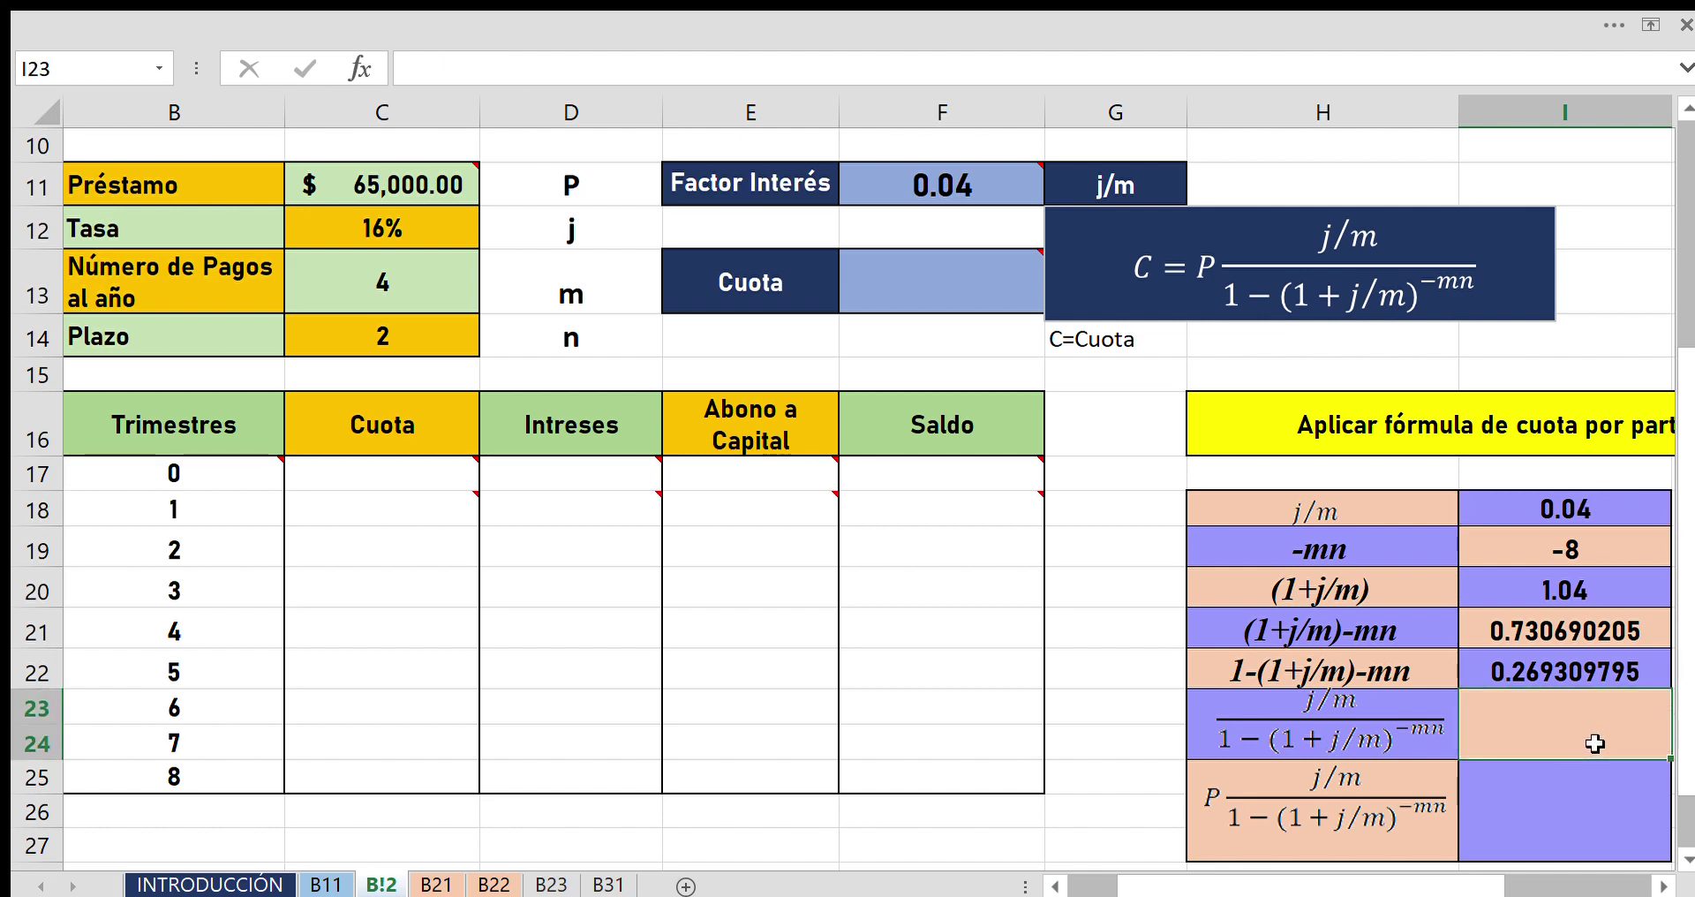
{"action": "type", "text": "="}
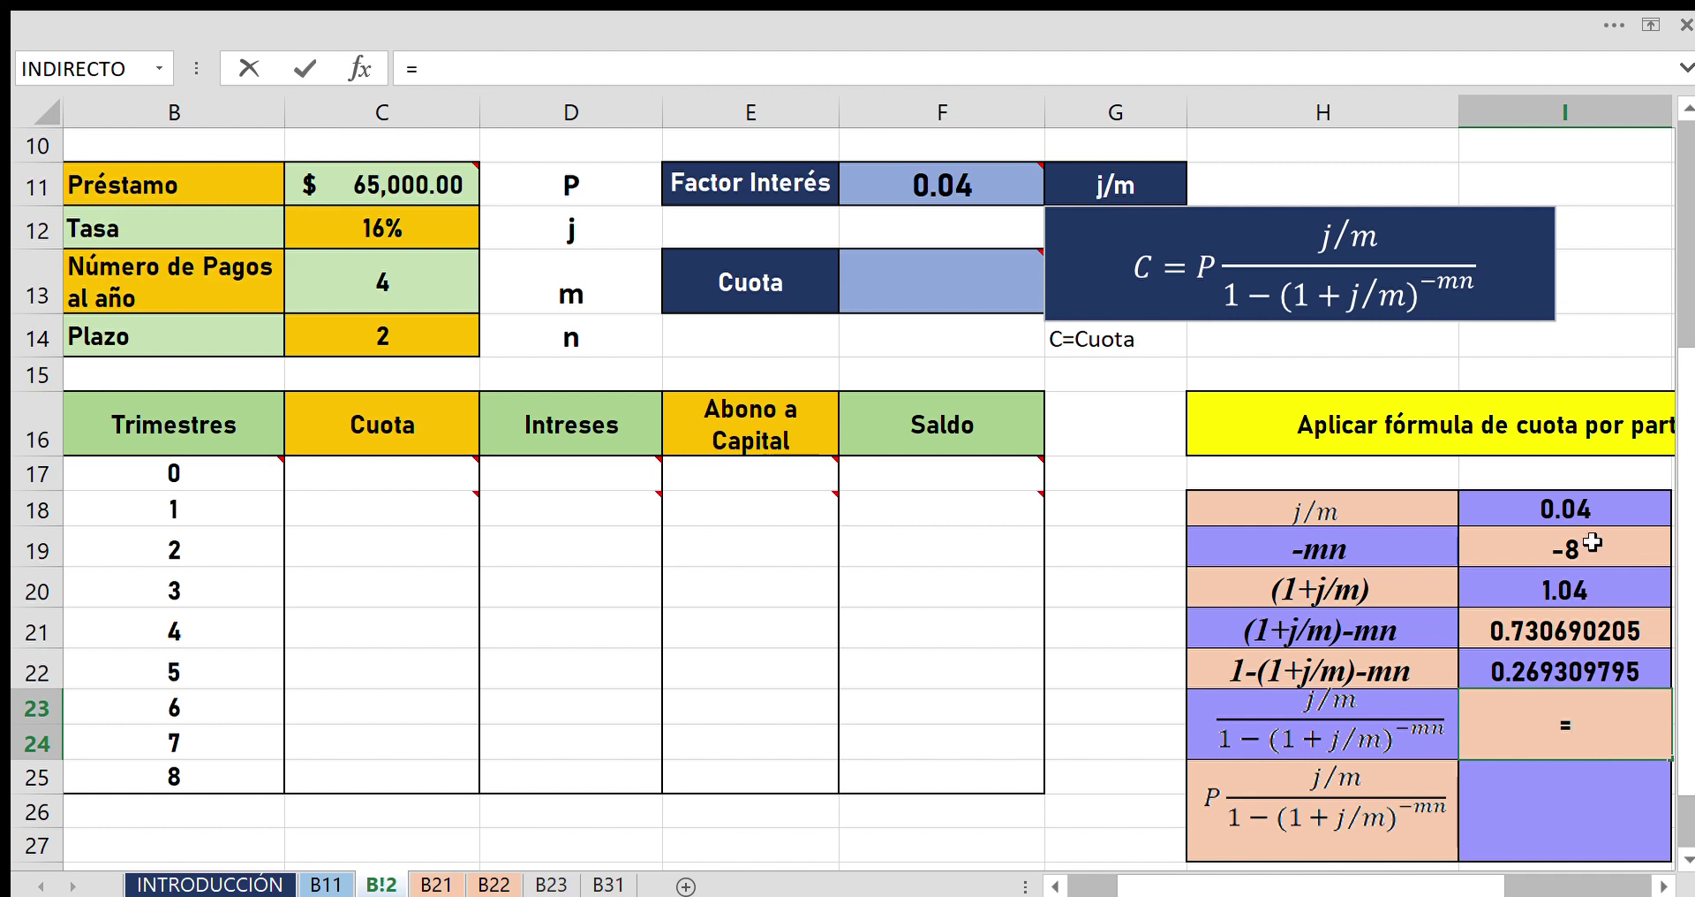
{"action": "left_click", "coordinate": [1594, 515]}
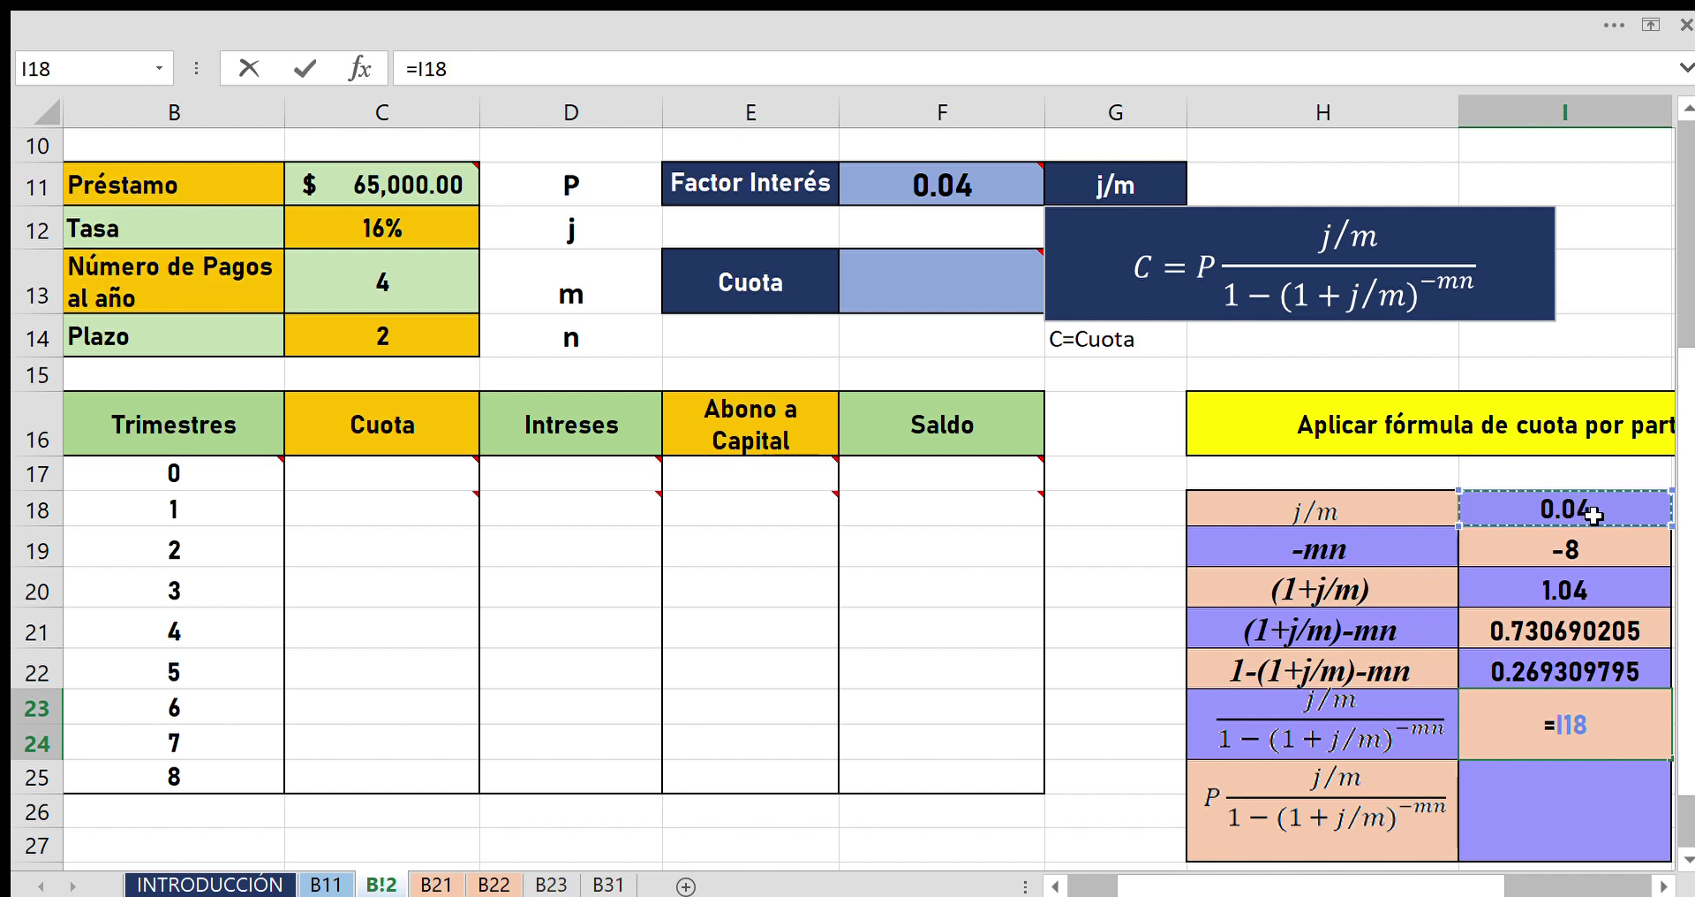
{"action": "type", "text": "("}
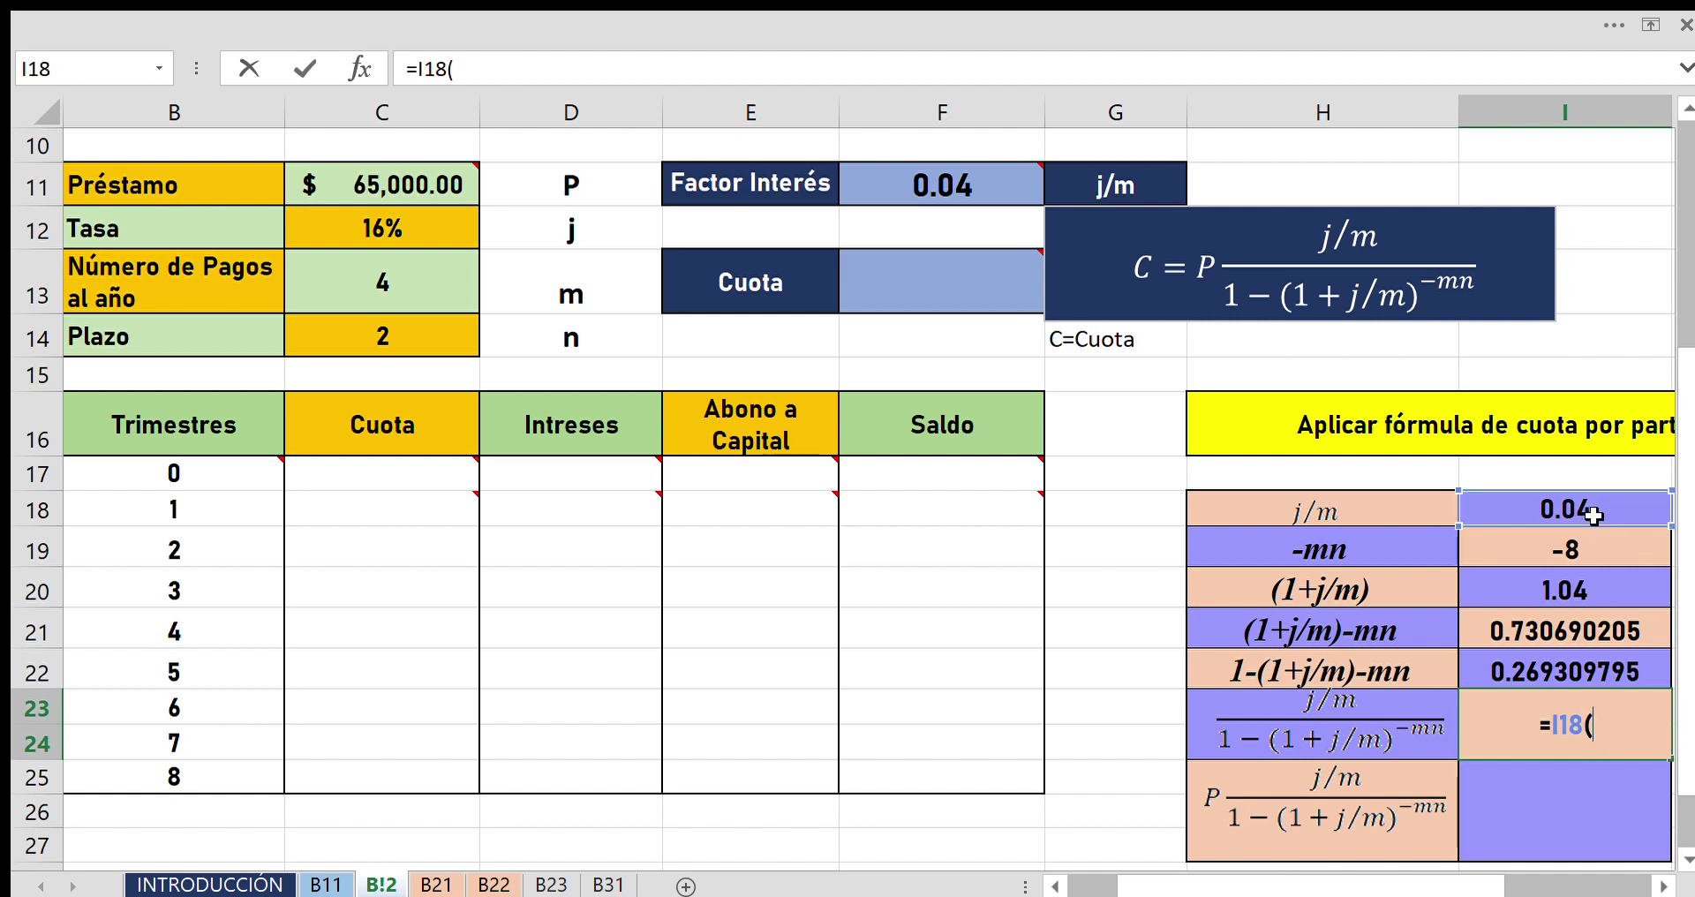
{"action": "key", "text": "BackSpace"}
{"action": "type", "text": "/"}
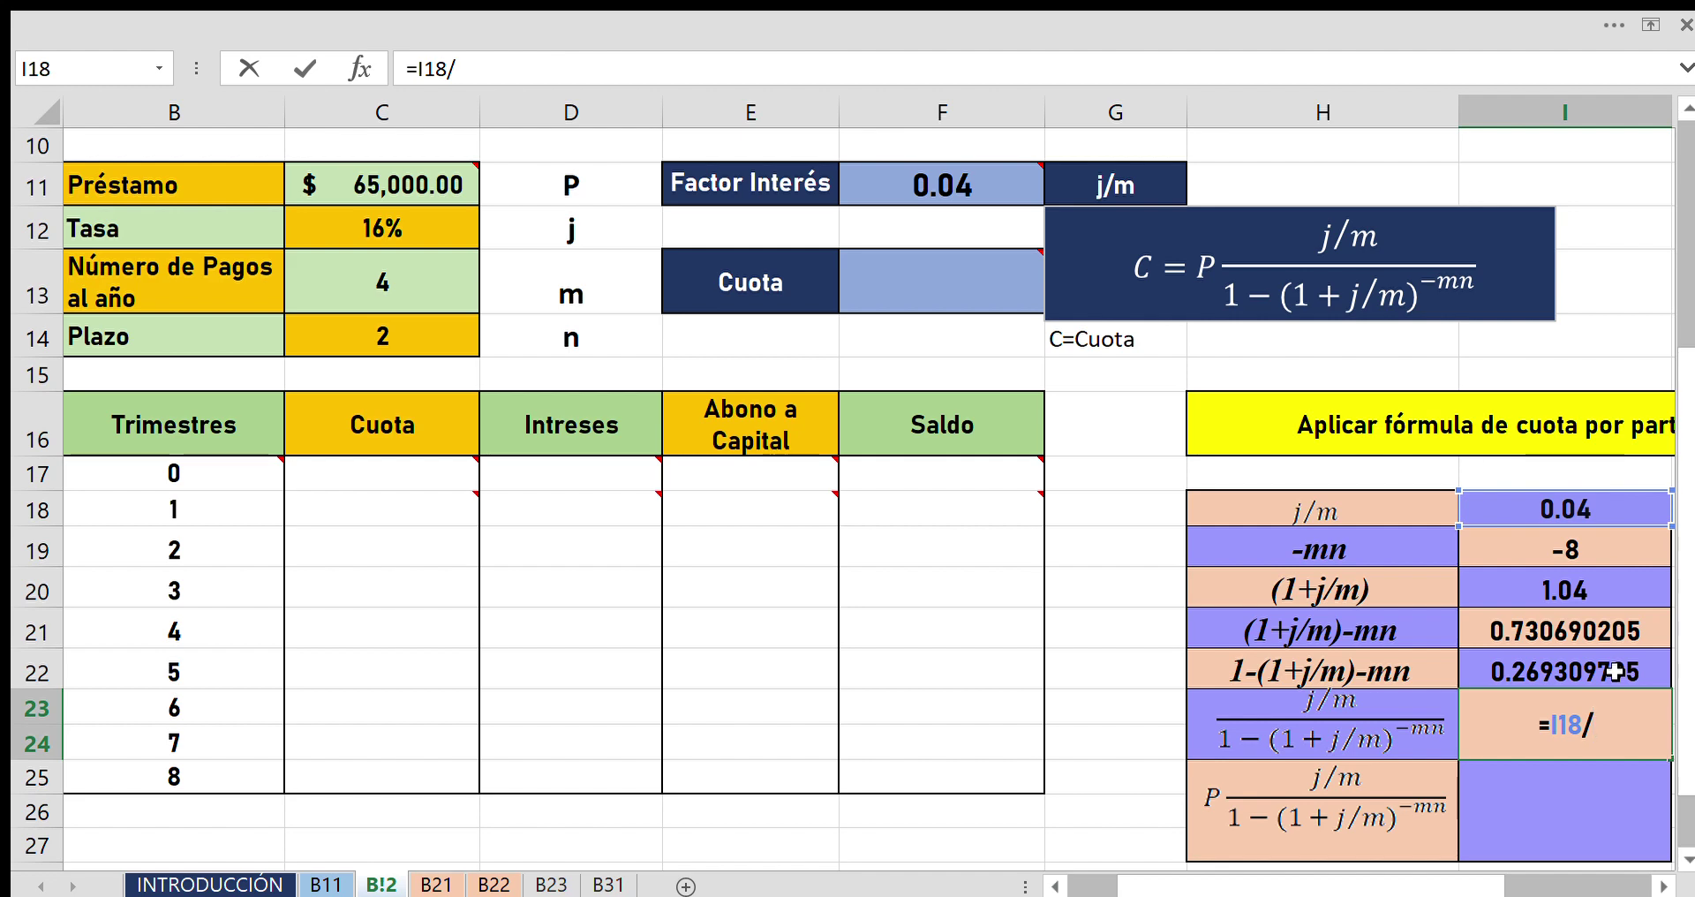
{"action": "left_click", "coordinate": [1615, 672]}
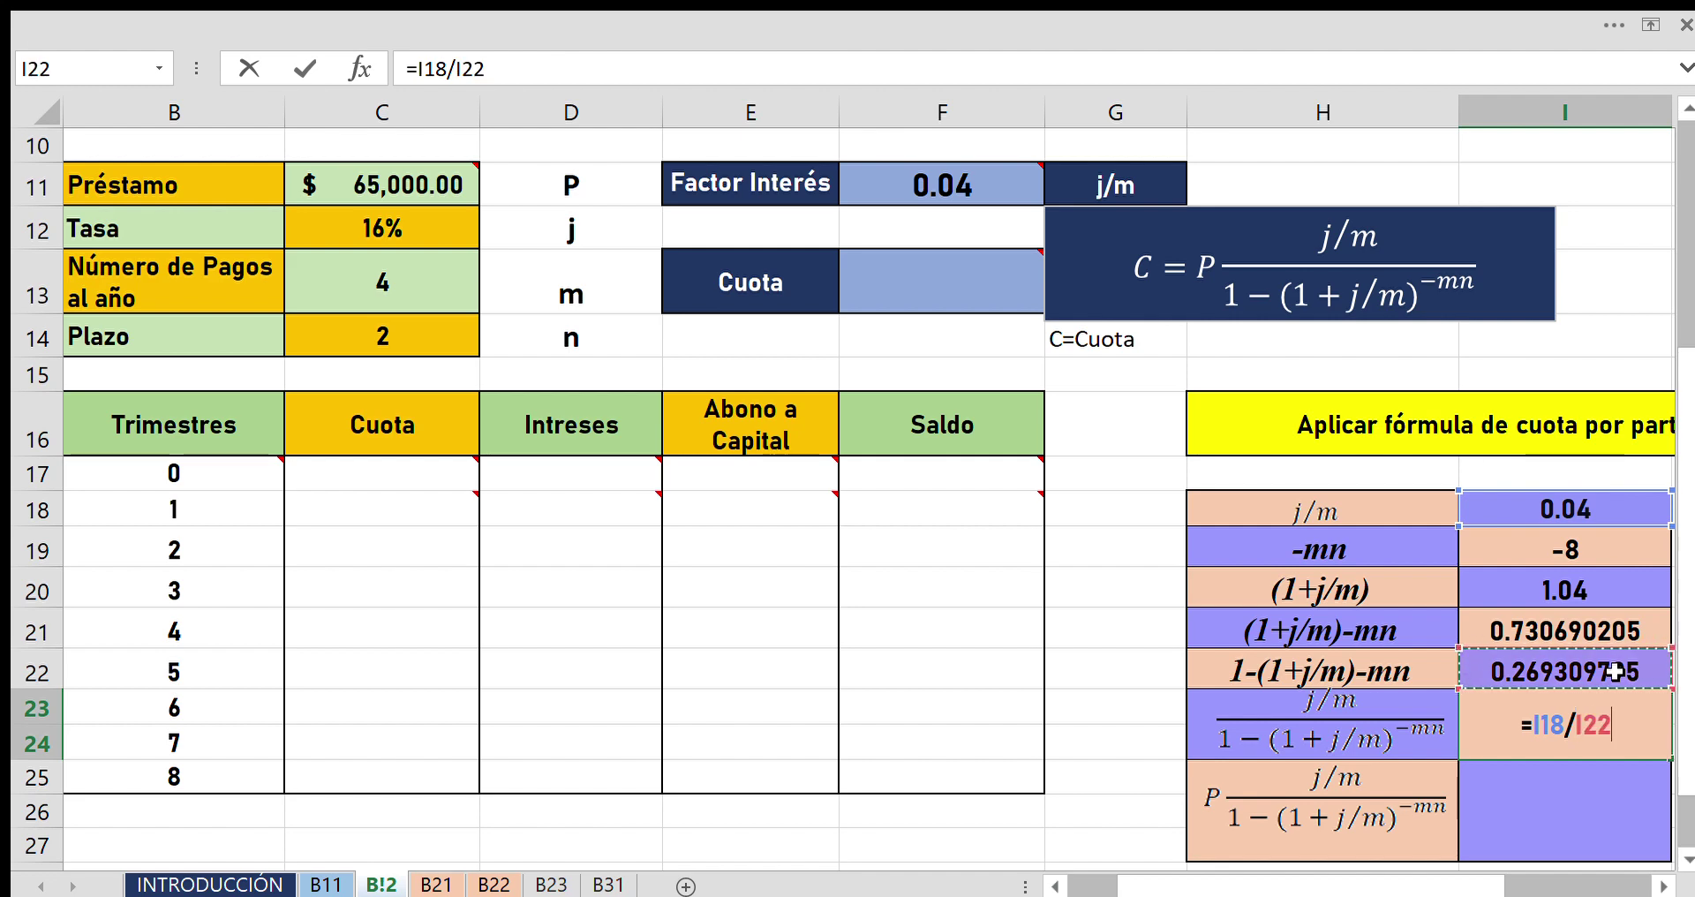
{"action": "key", "text": "ctrl+Return"}
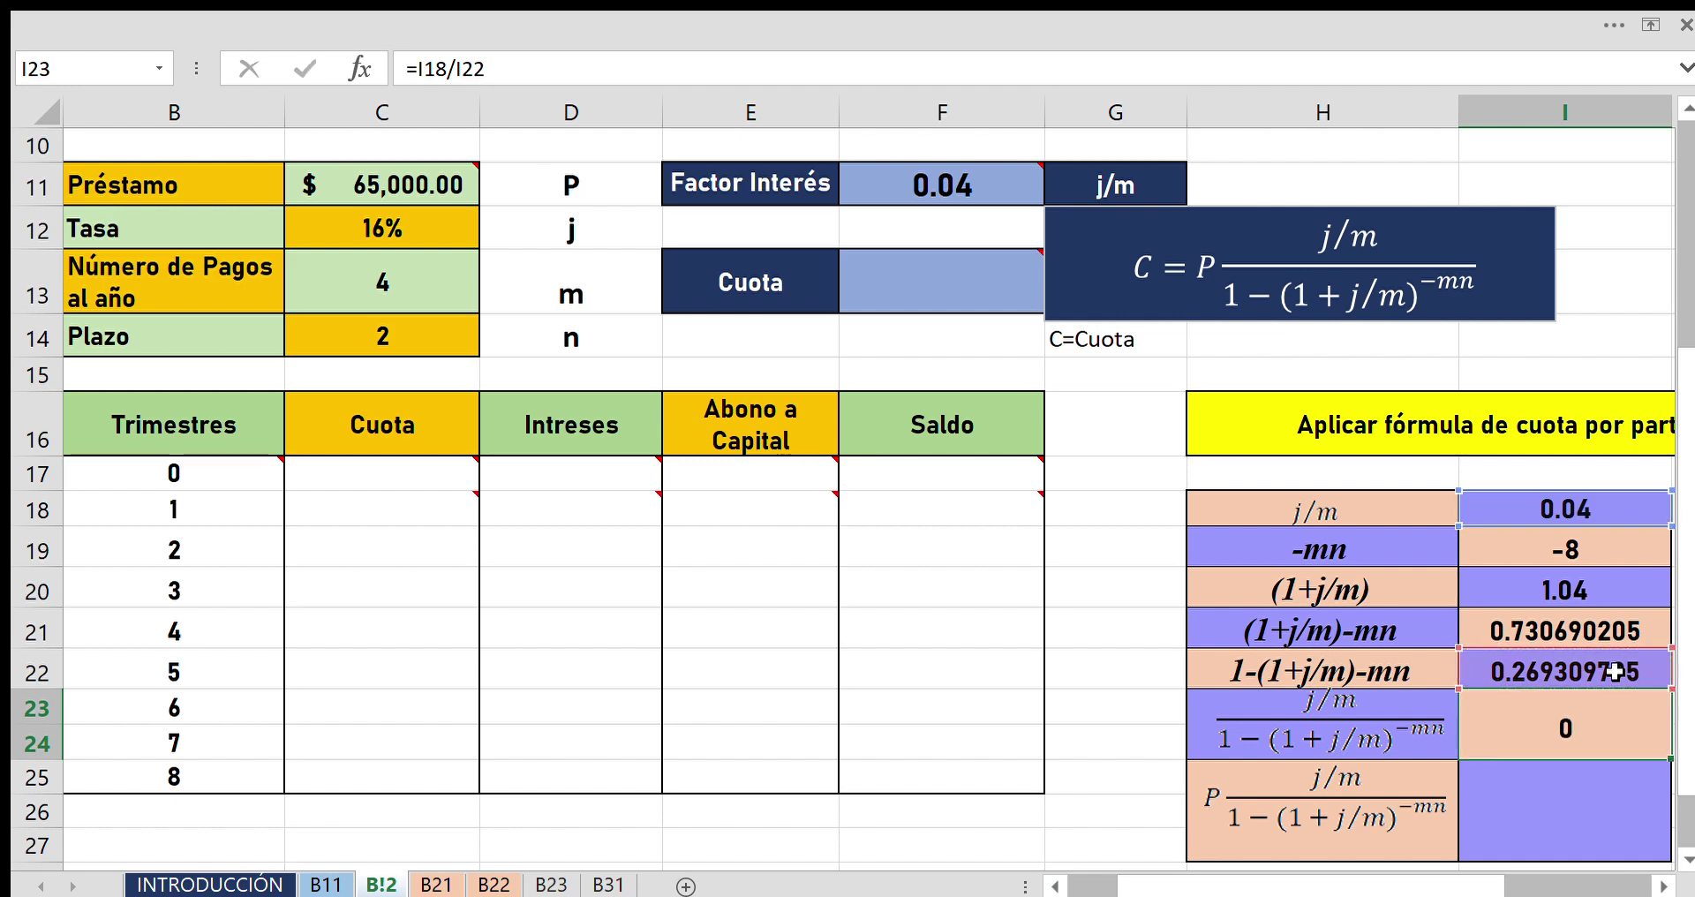
{"action": "key", "text": "Return"}
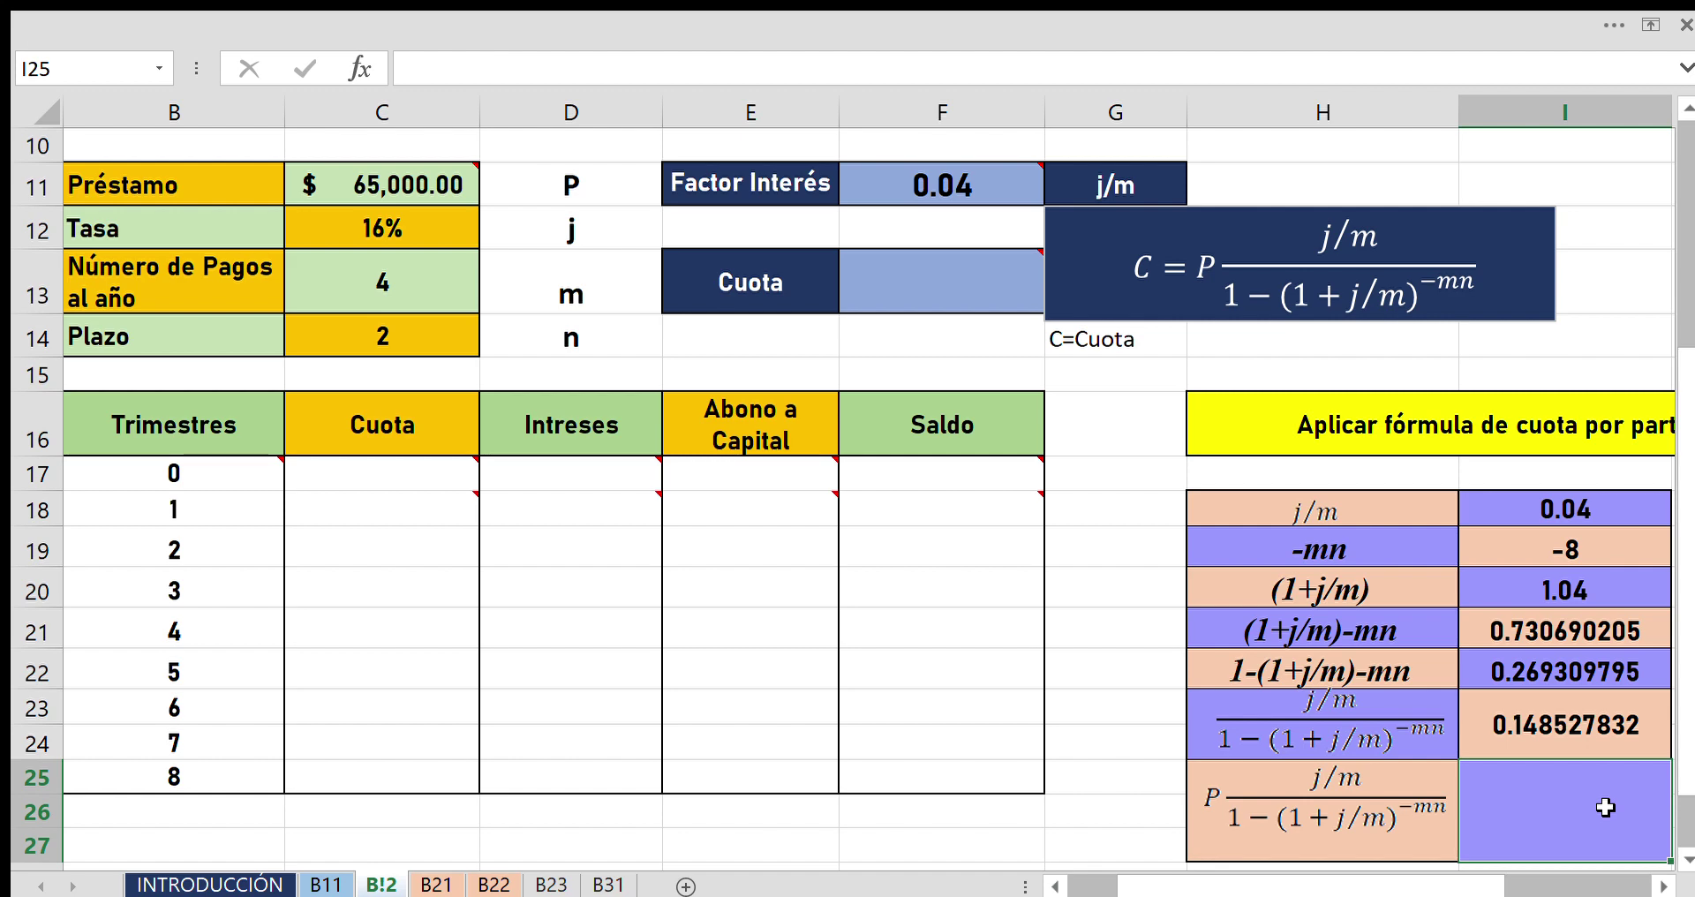
Enter =C11*I23 in I25 for a quarterly payment of $ 9,654.31 in currency format.
{"action": "type", "text": "="}
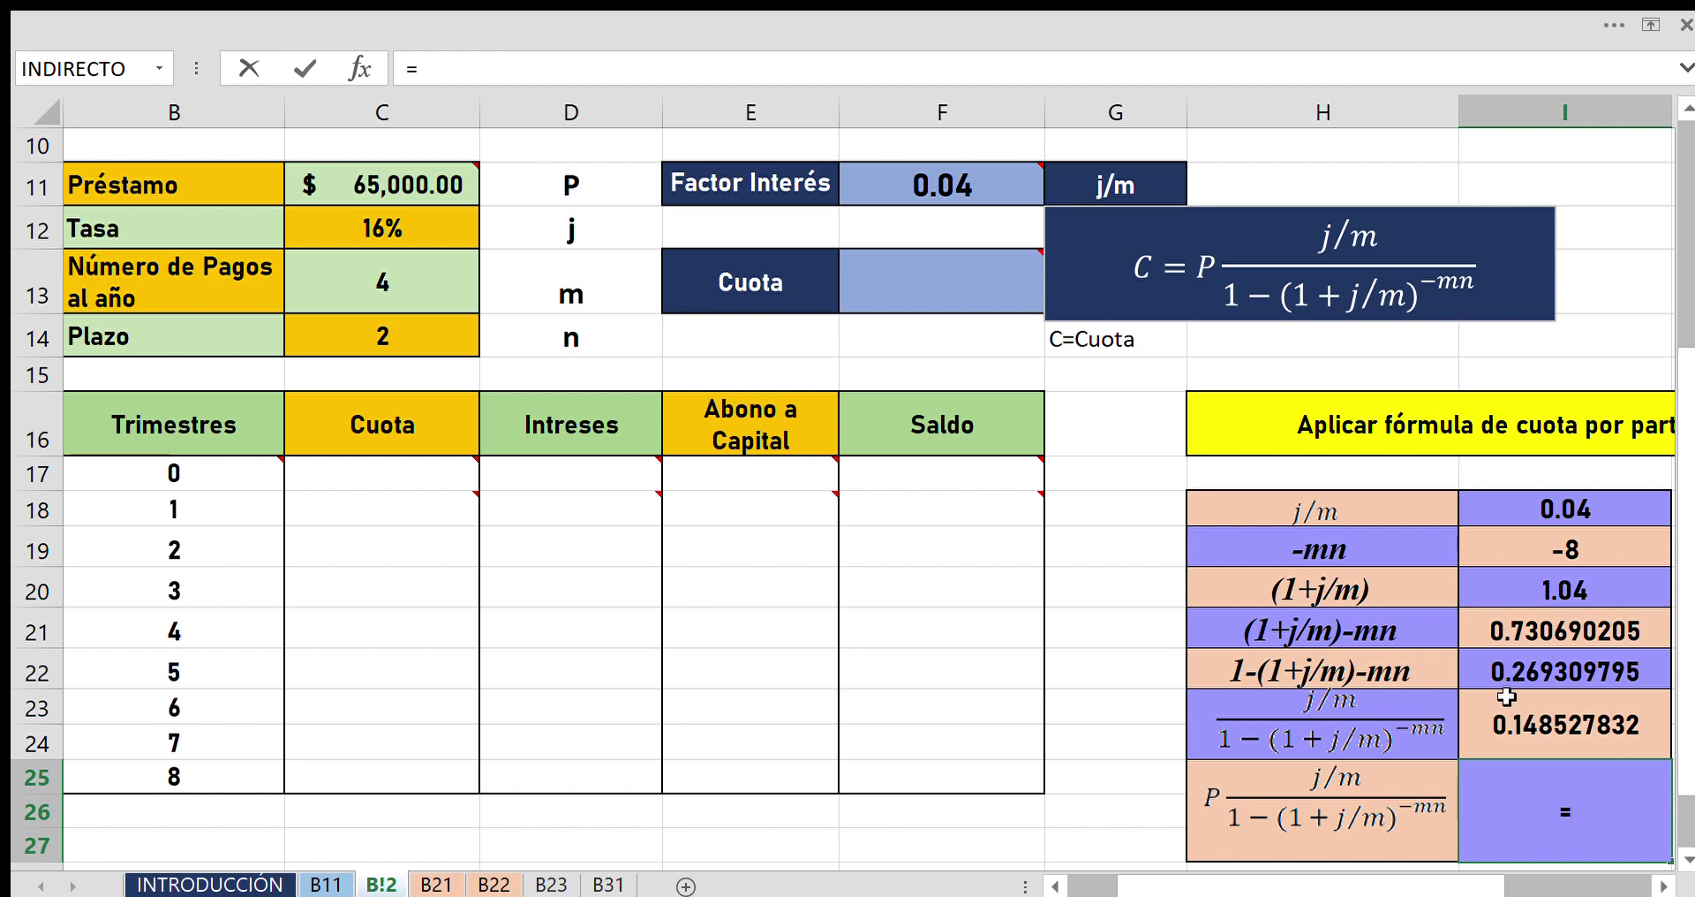
{"action": "left_click", "coordinate": [422, 189]}
{"action": "mouse_move", "coordinate": [397, 185]}
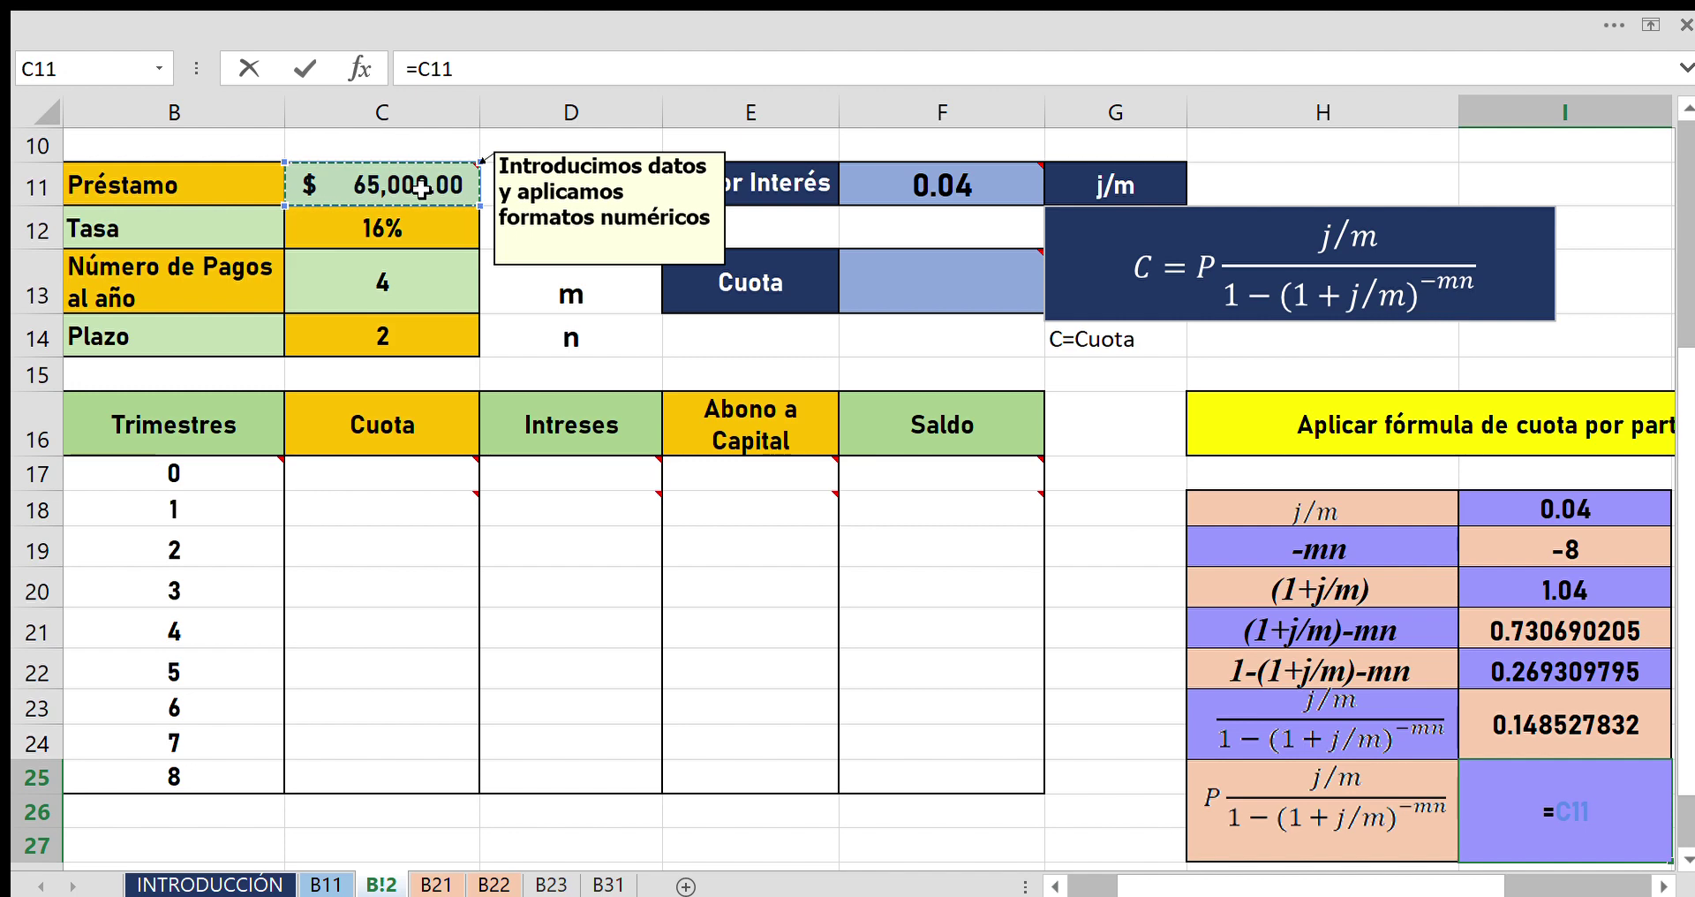
{"action": "type", "text": "*"}
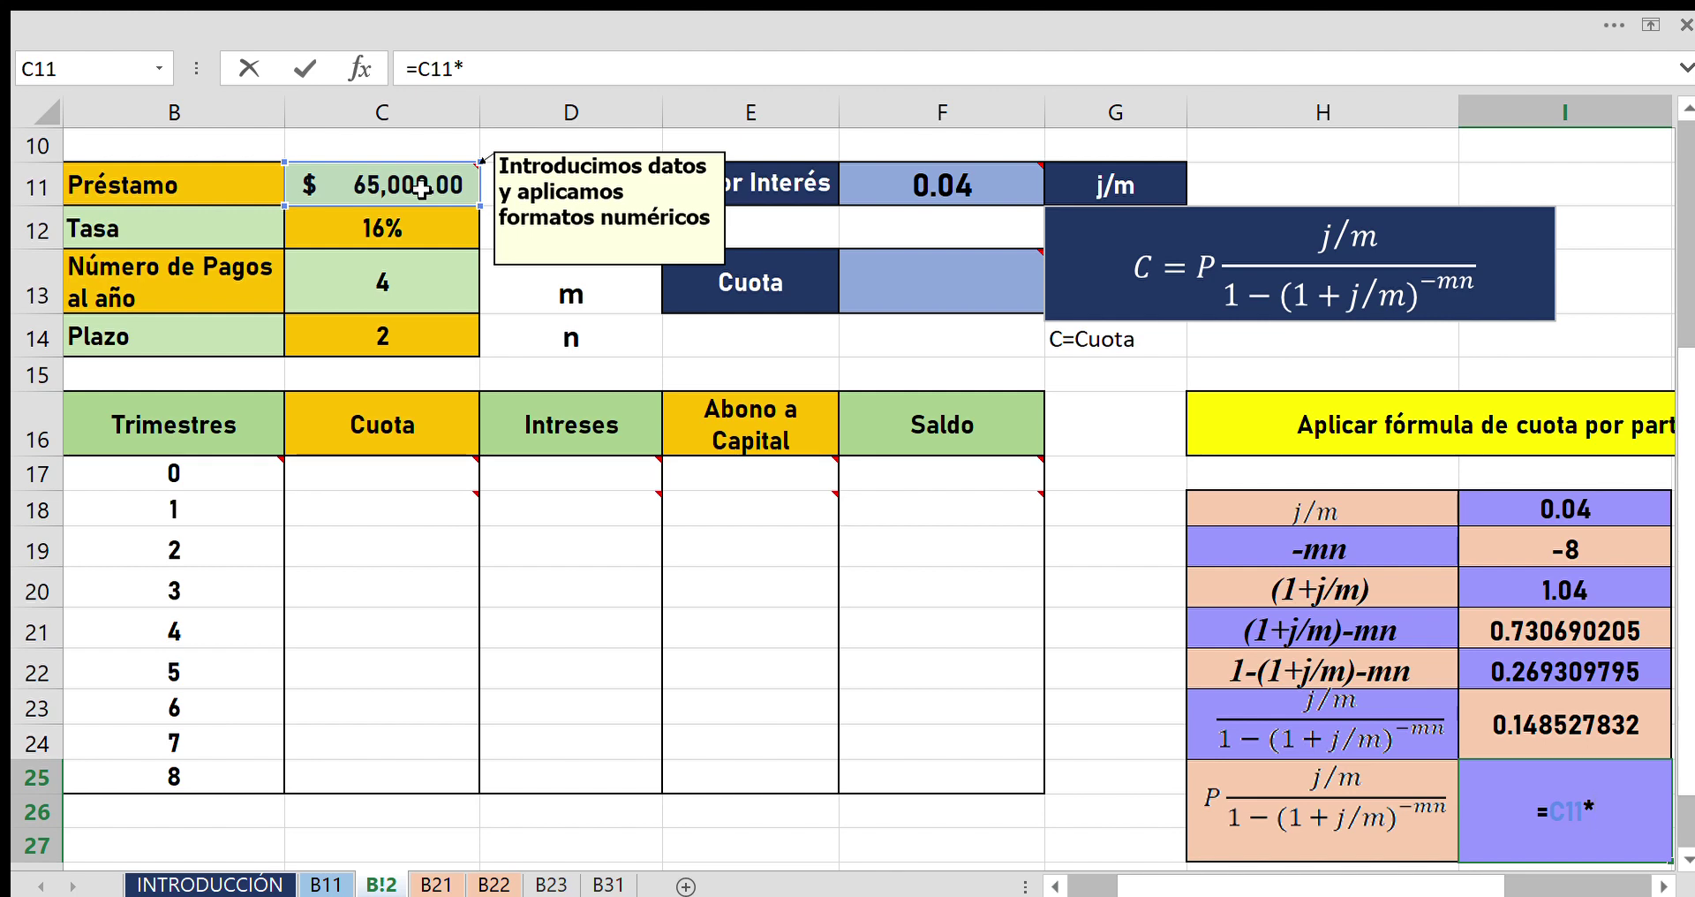
{"action": "left_click", "coordinate": [1621, 738]}
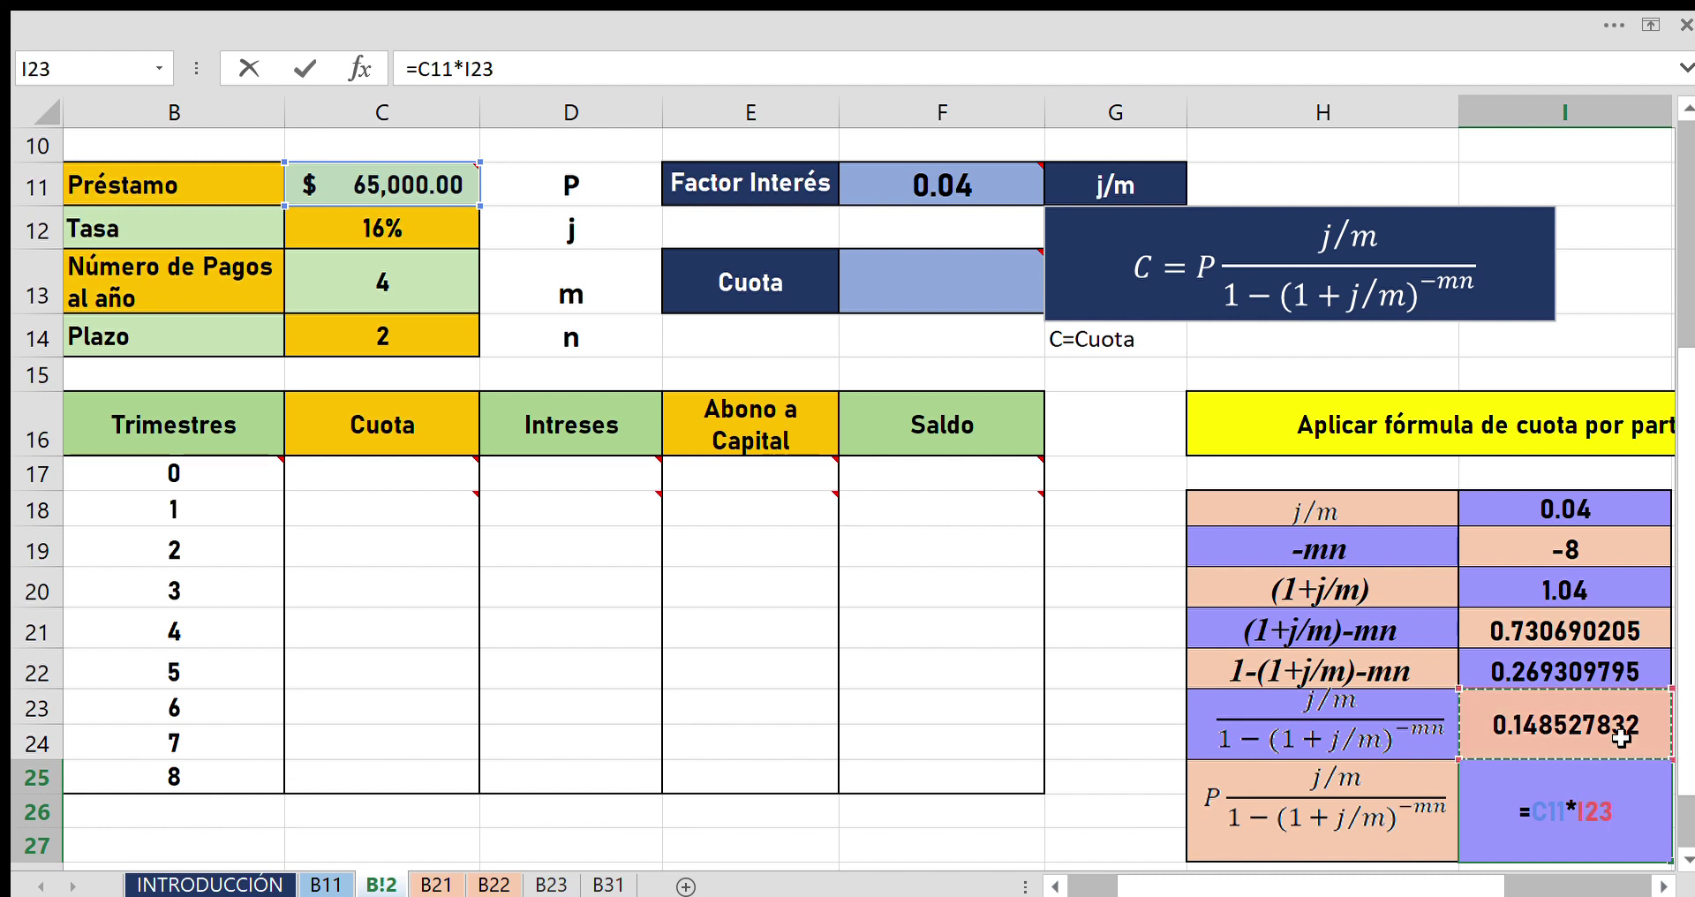
{"action": "key", "text": "Return"}
{"action": "key", "text": "Return"}
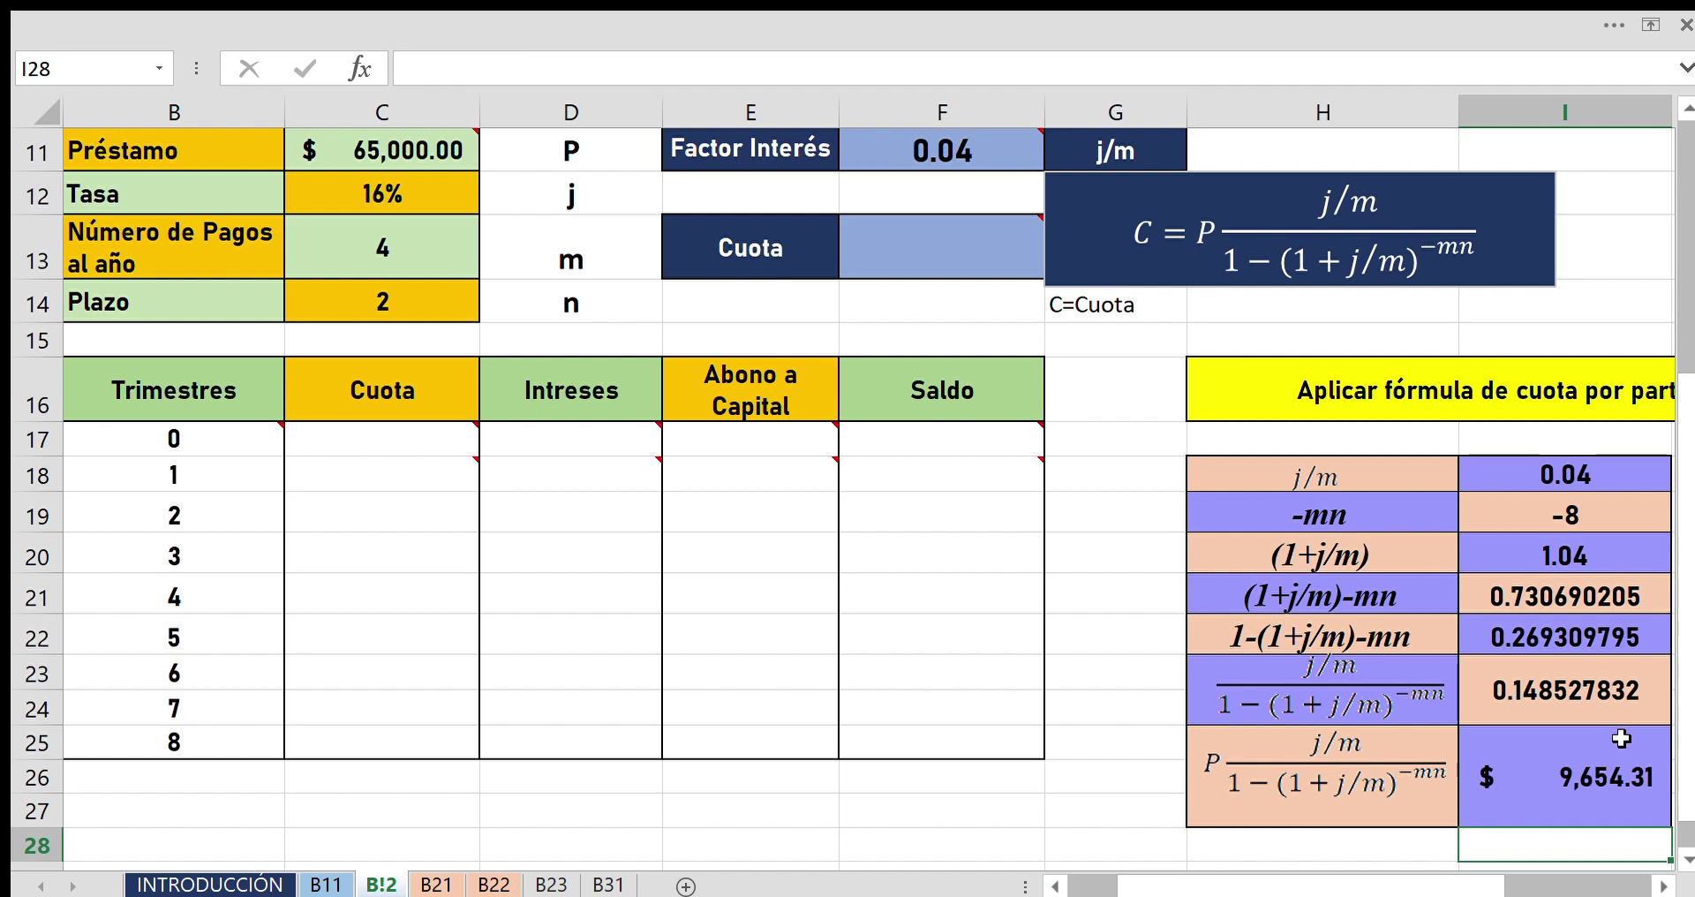
{"action": "left_click", "coordinate": [1621, 738]}
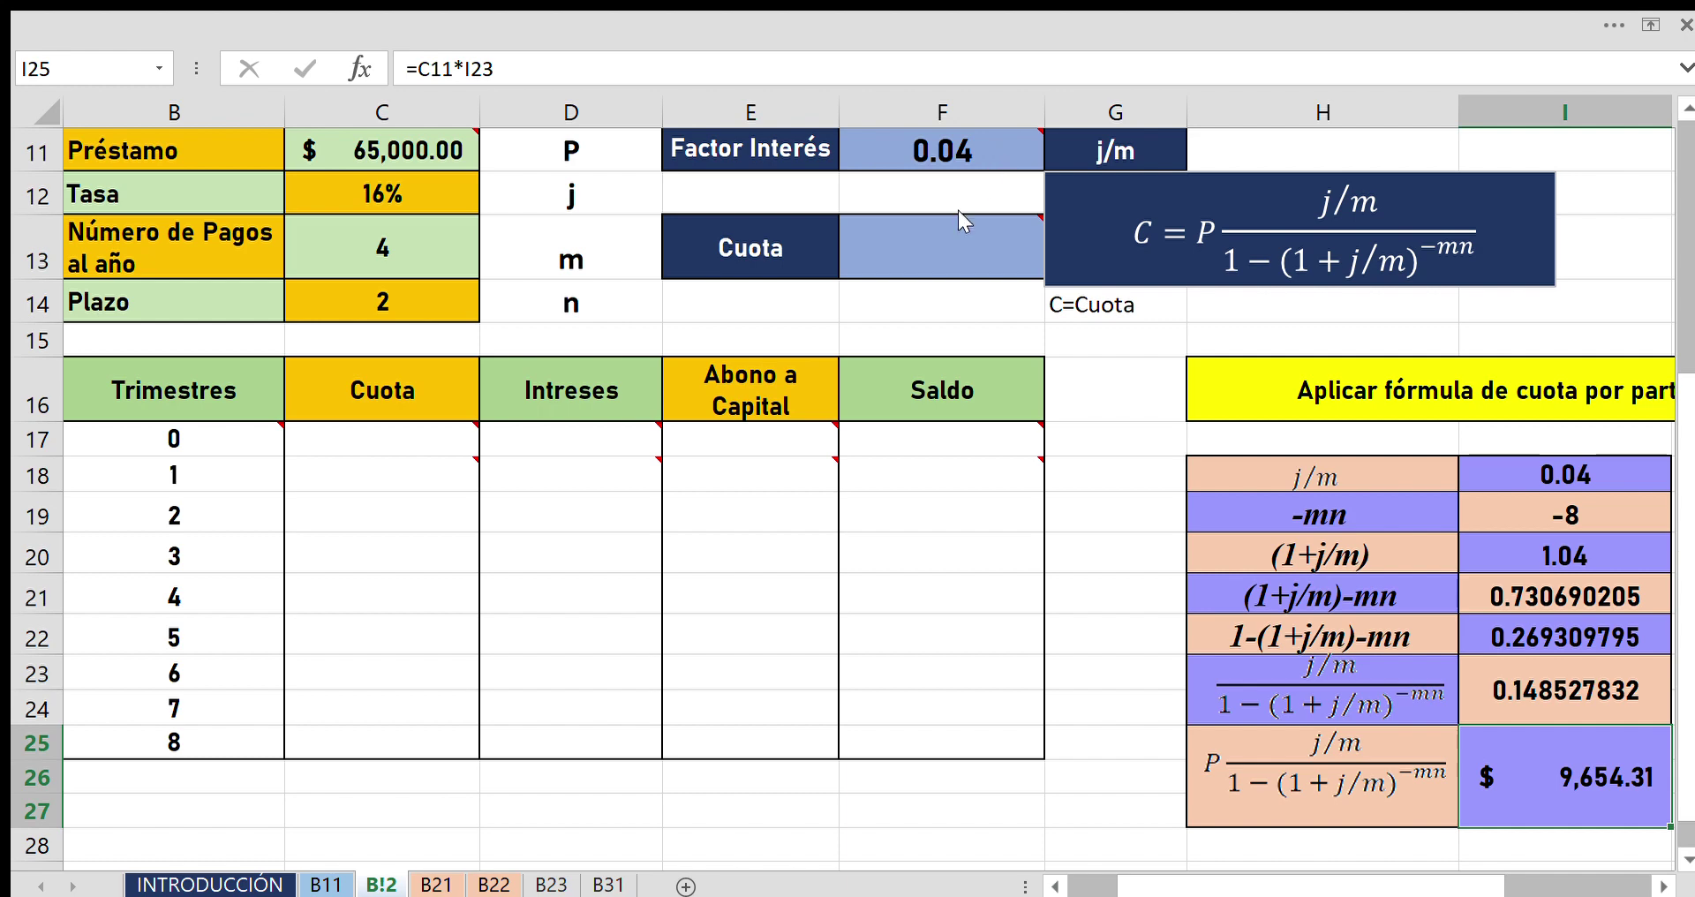
{"action": "key", "text": "ctrl+z"}
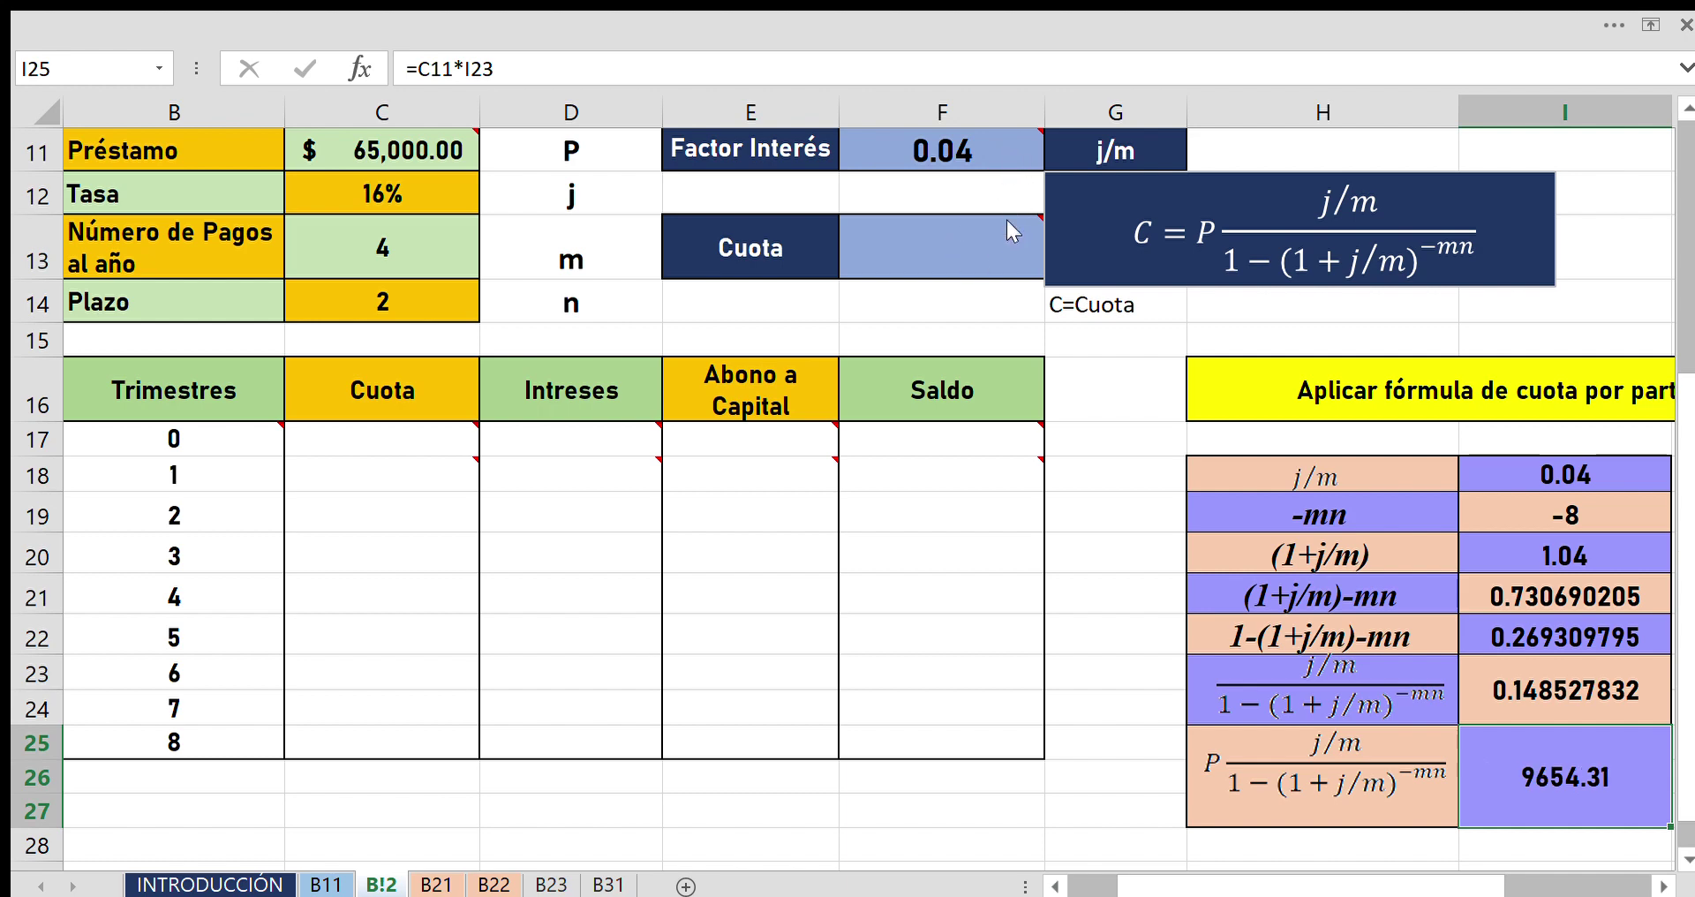
{"action": "key", "text": "ctrl+y"}
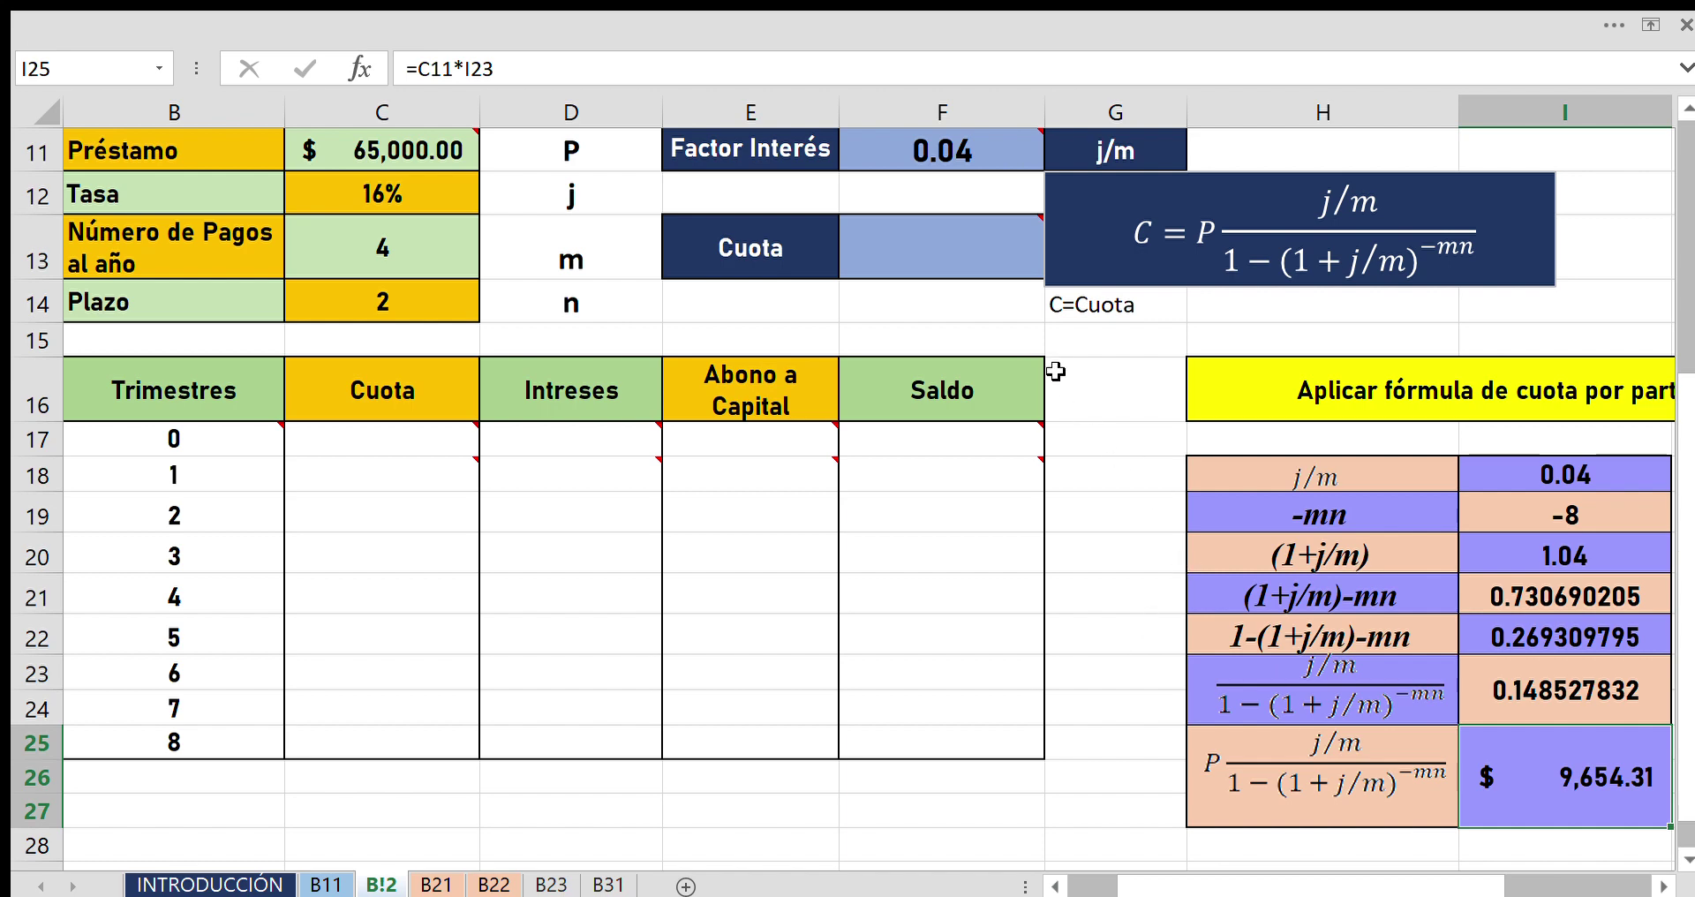
Set the Cuota cell F13 to =I25 so it shows $ 9,654.31.
{"action": "left_click", "coordinate": [988, 268]}
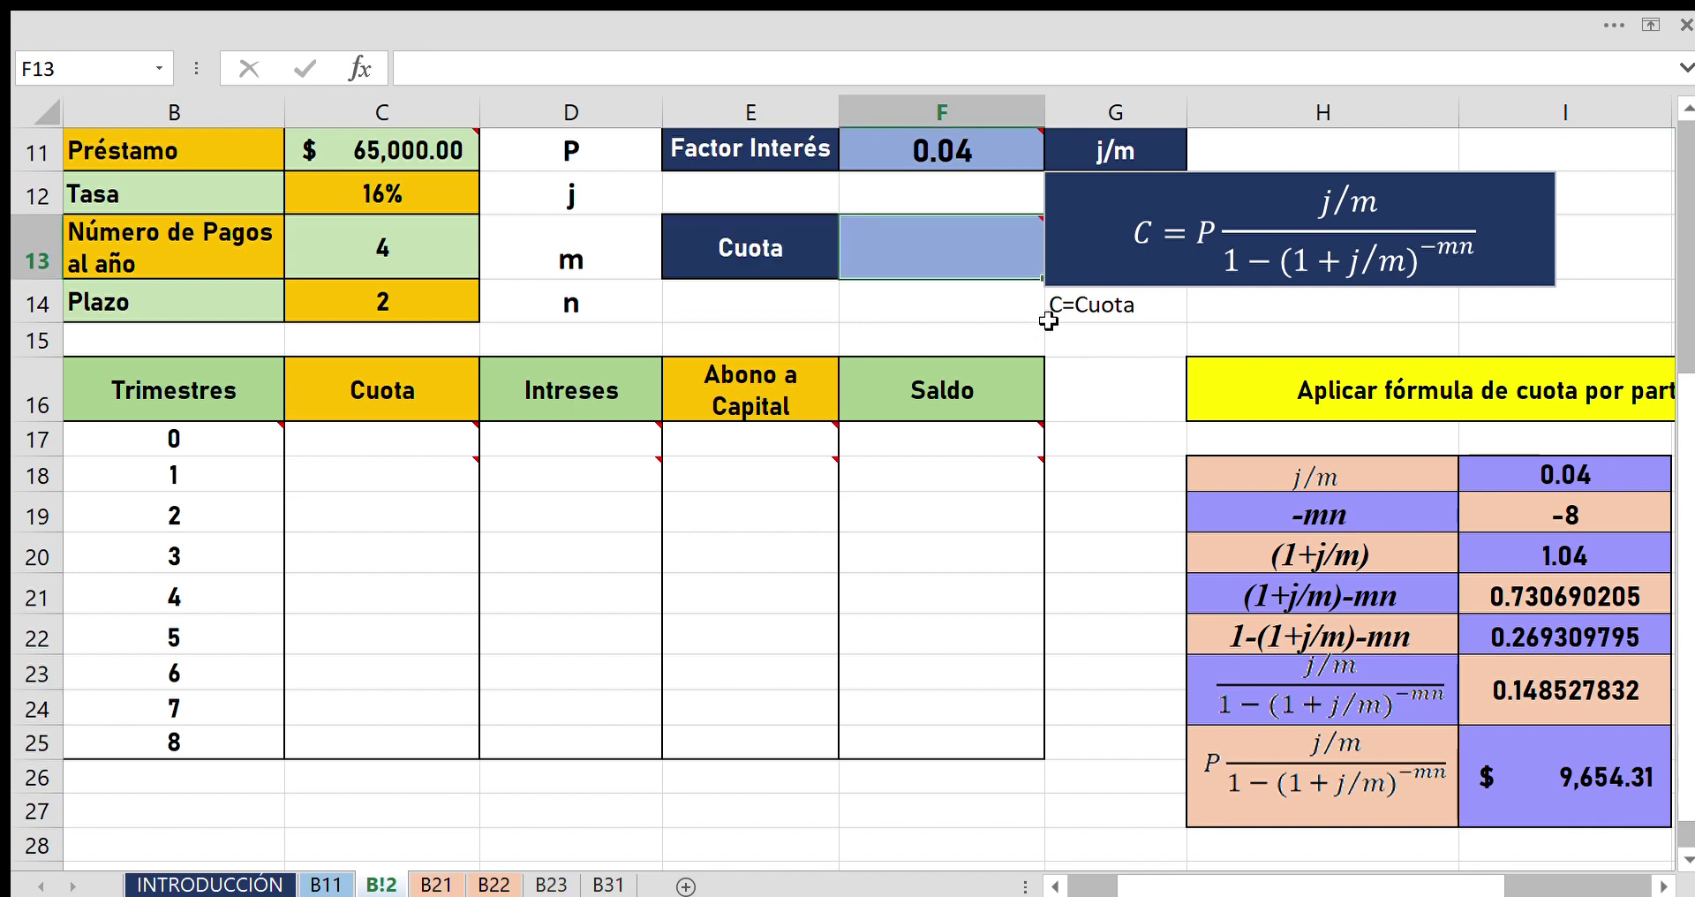
{"action": "left_click", "coordinate": [1104, 390]}
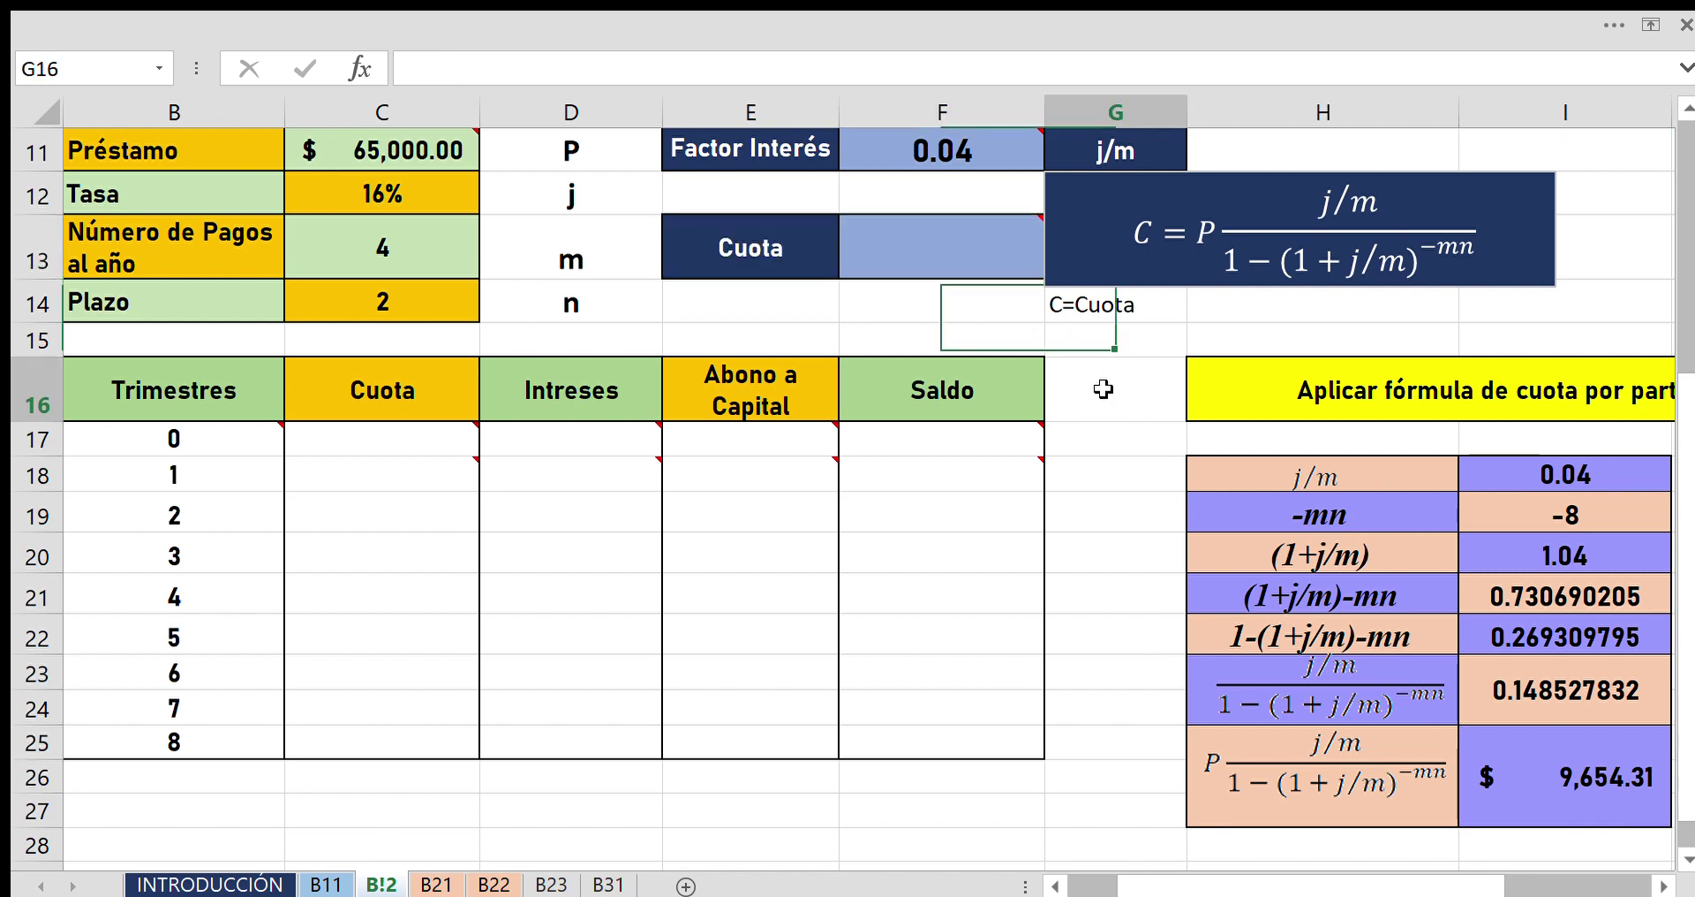
{"action": "left_click", "coordinate": [993, 261]}
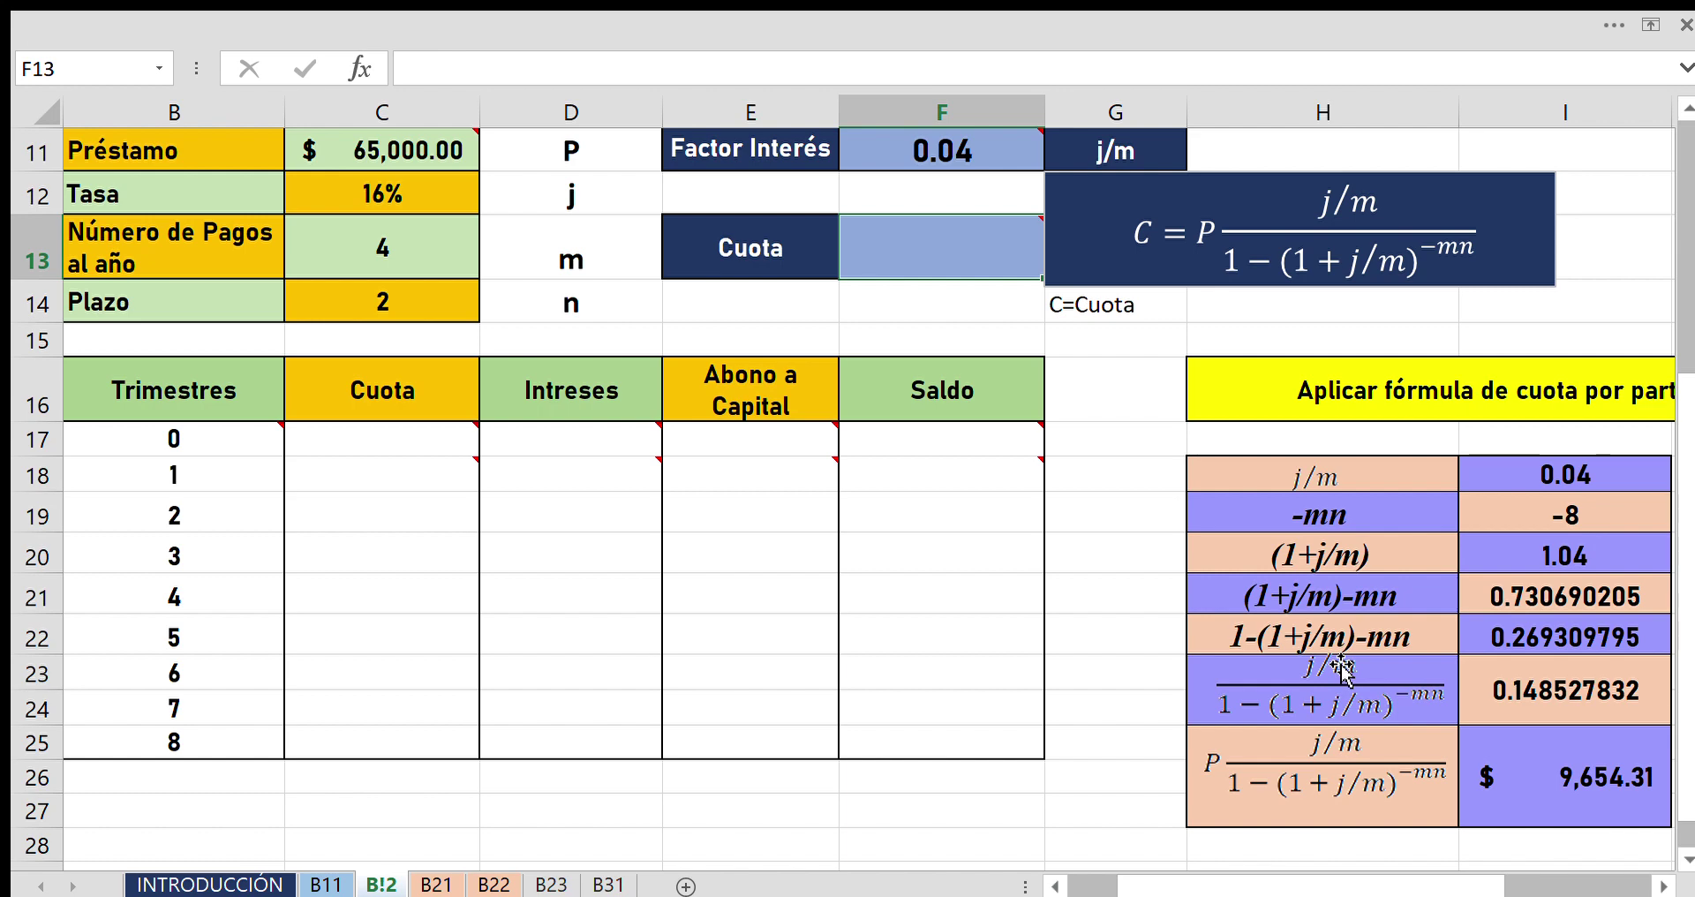
{"action": "mouse_move", "coordinate": [941, 246]}
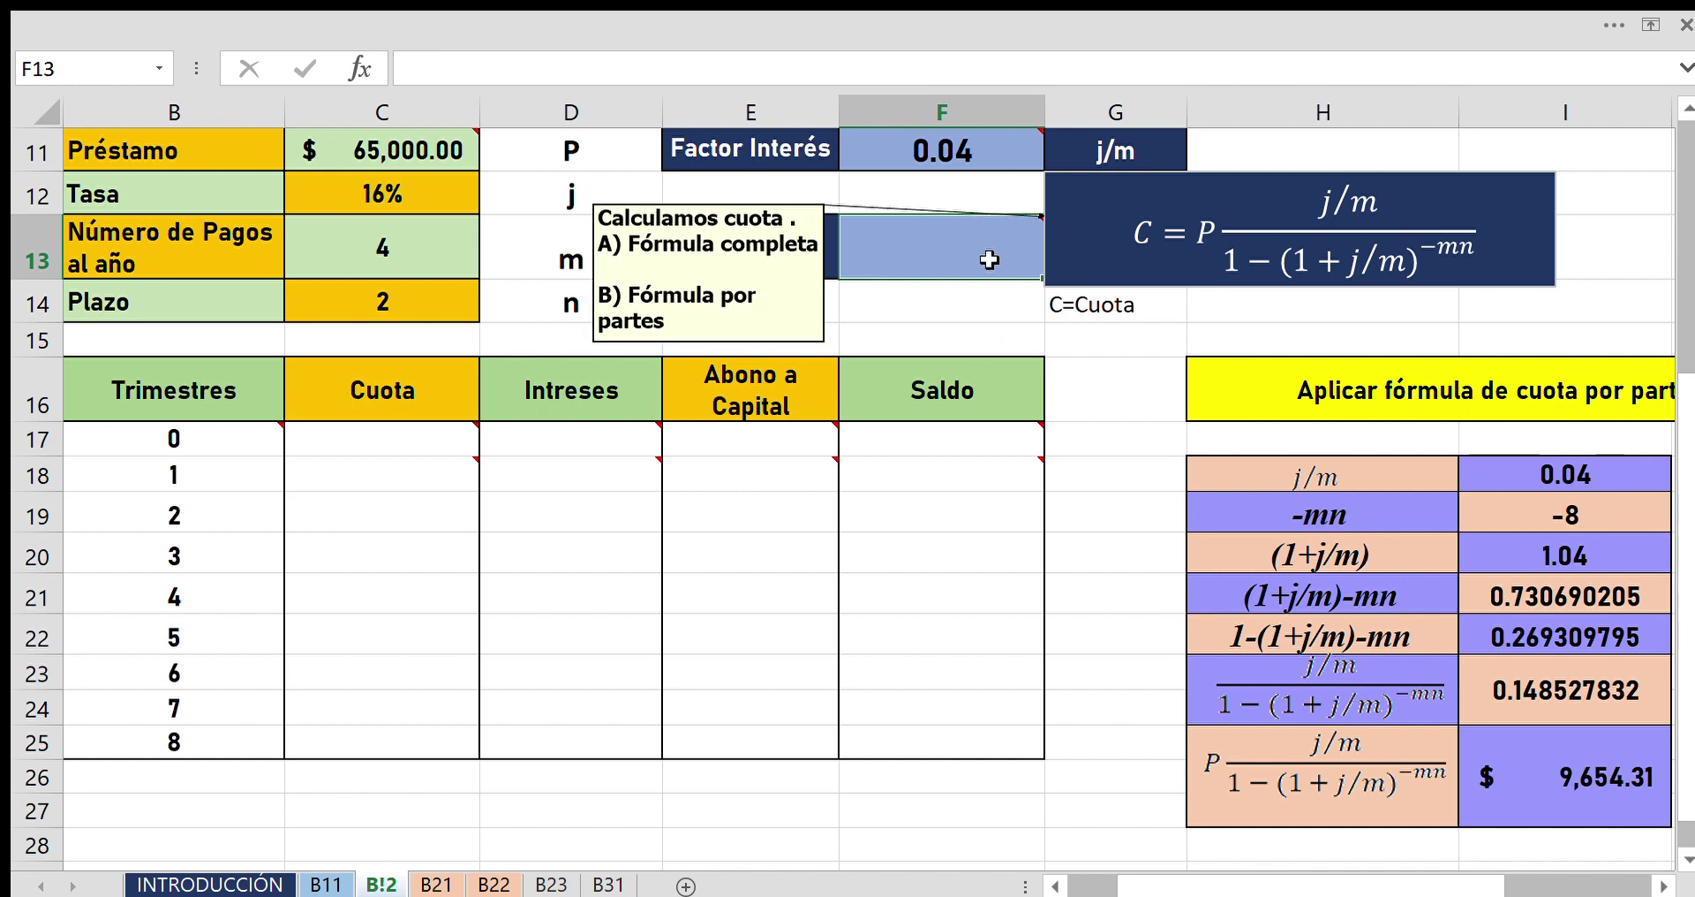
{"action": "left_click", "coordinate": [1542, 756]}
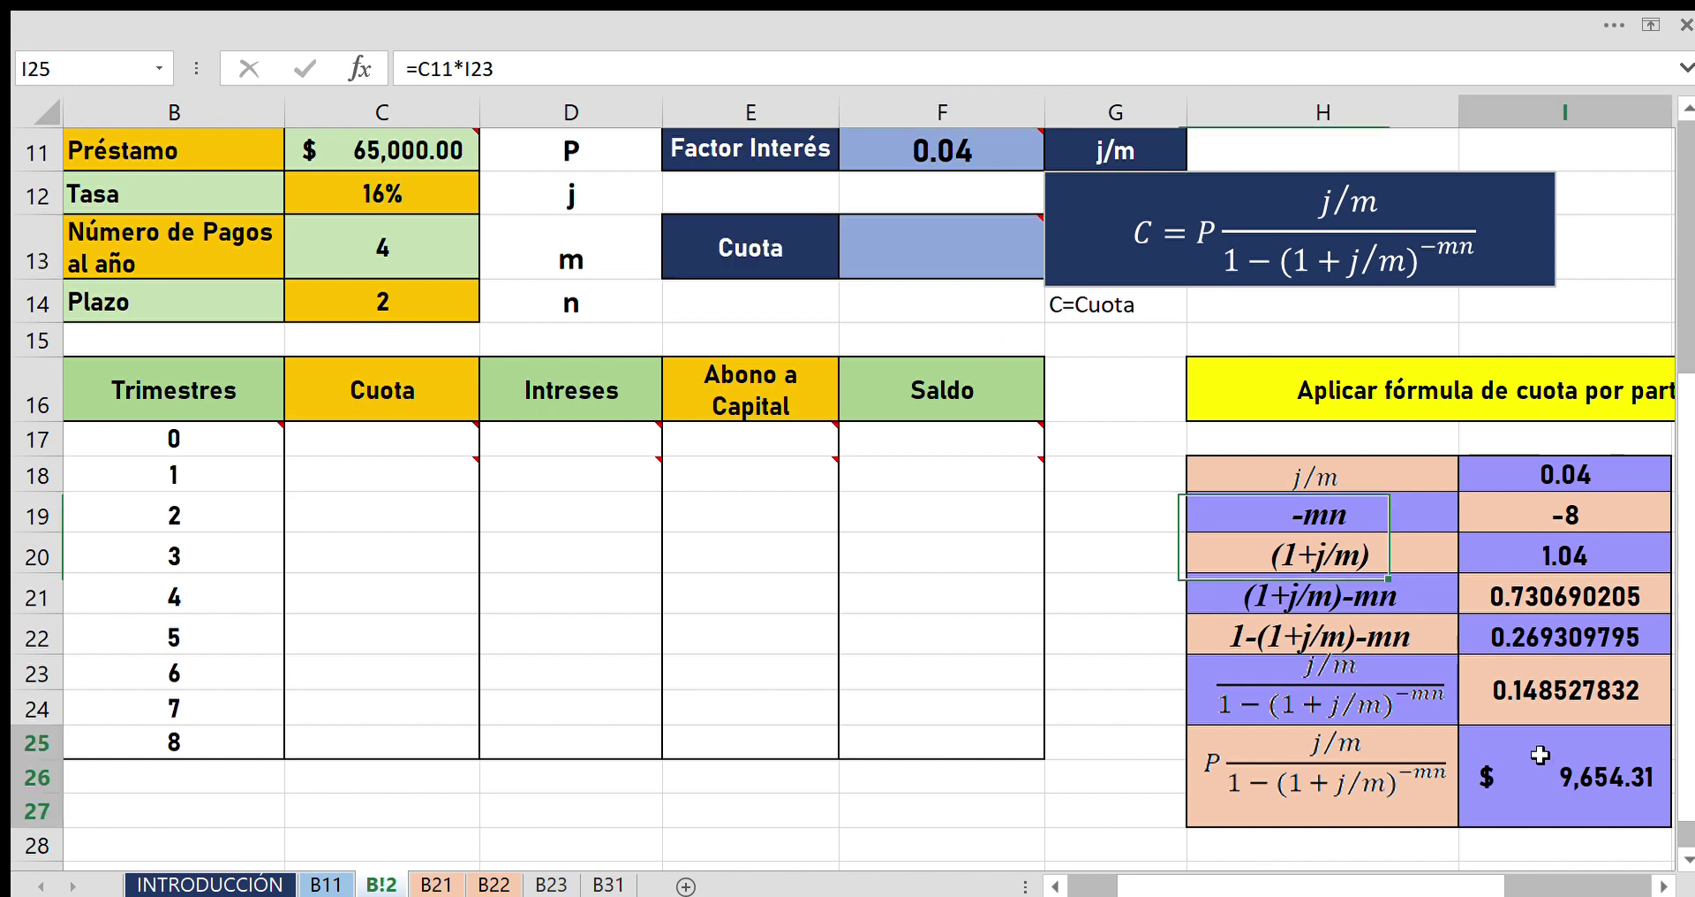
{"action": "left_click", "coordinate": [973, 227]}
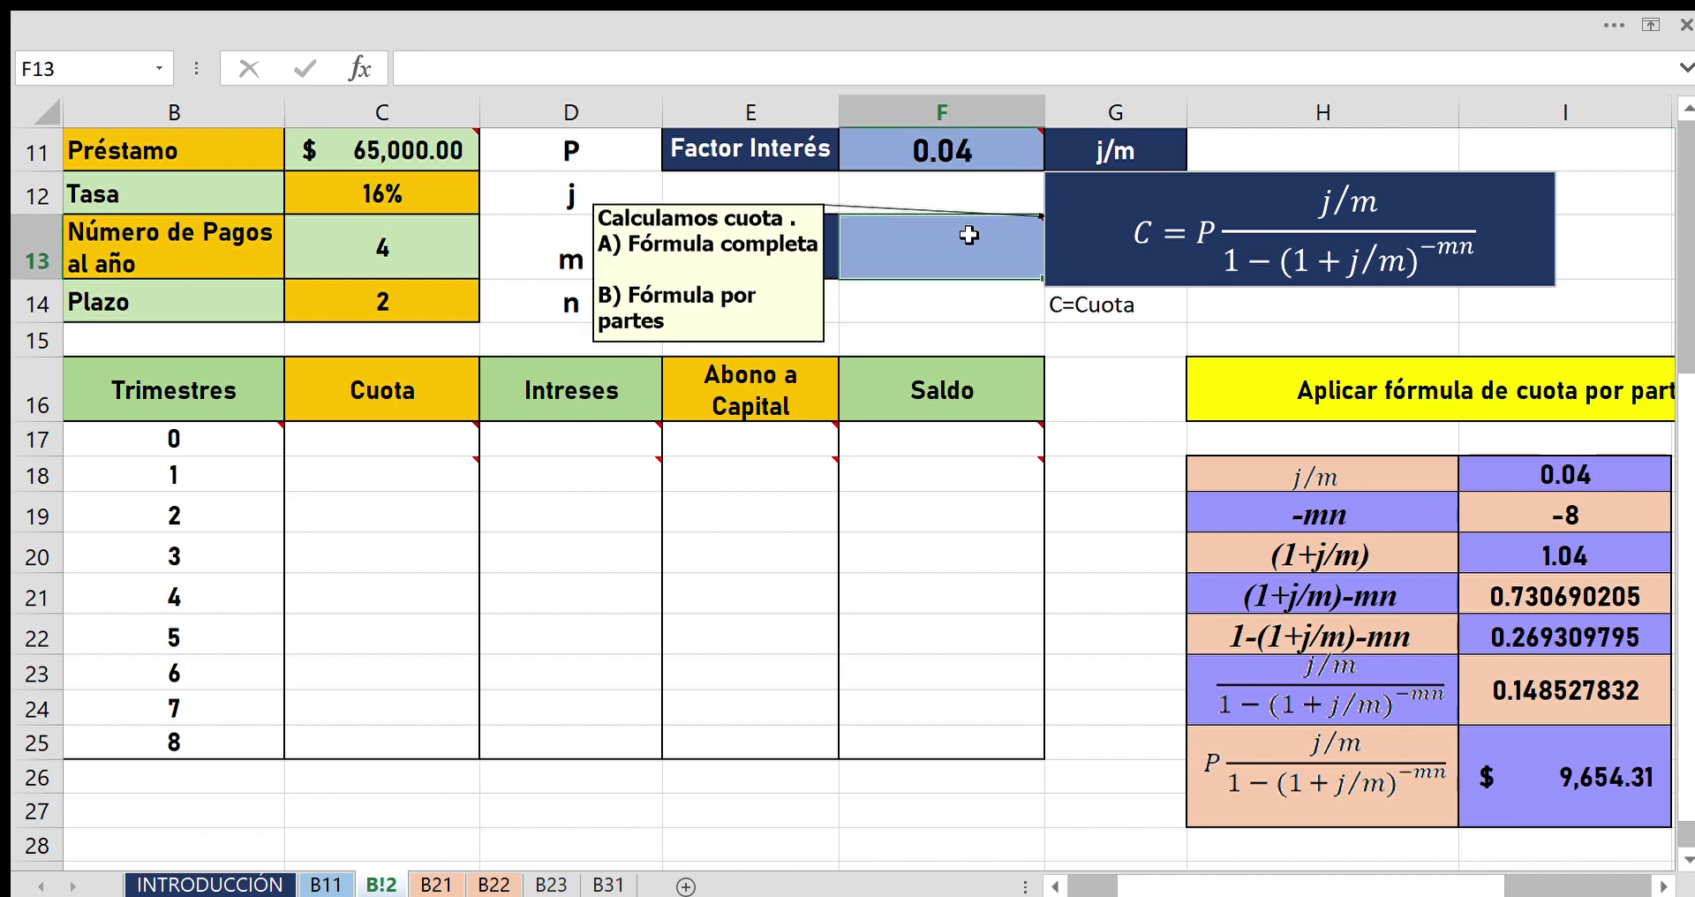
{"action": "type", "text": "="}
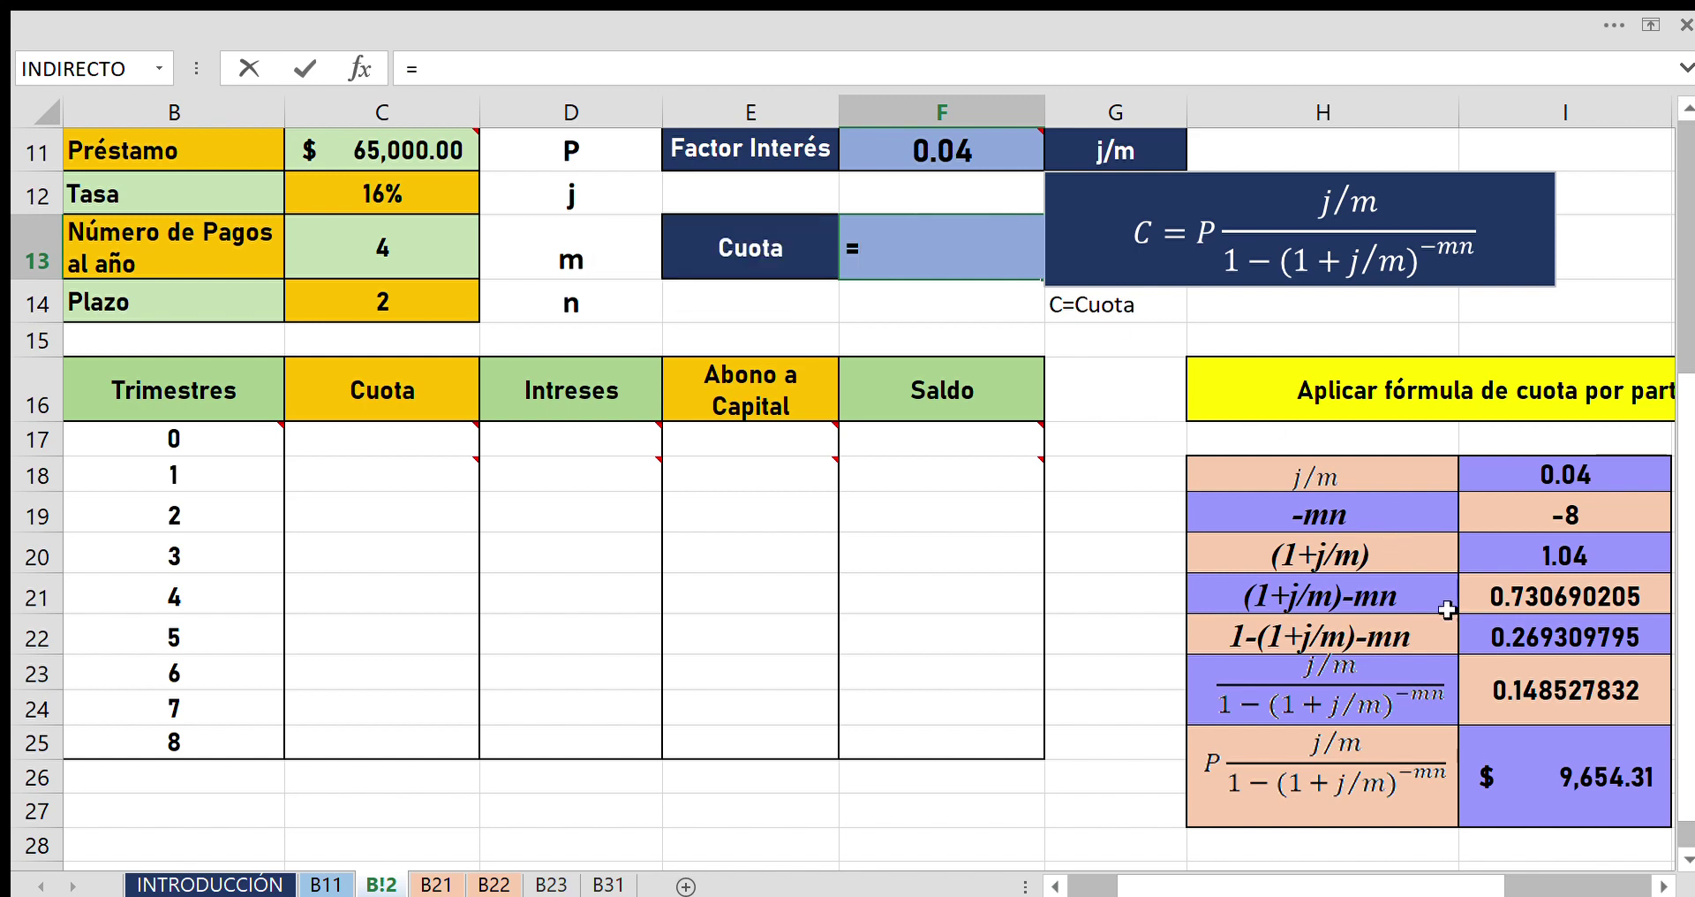
{"action": "left_click", "coordinate": [1572, 766]}
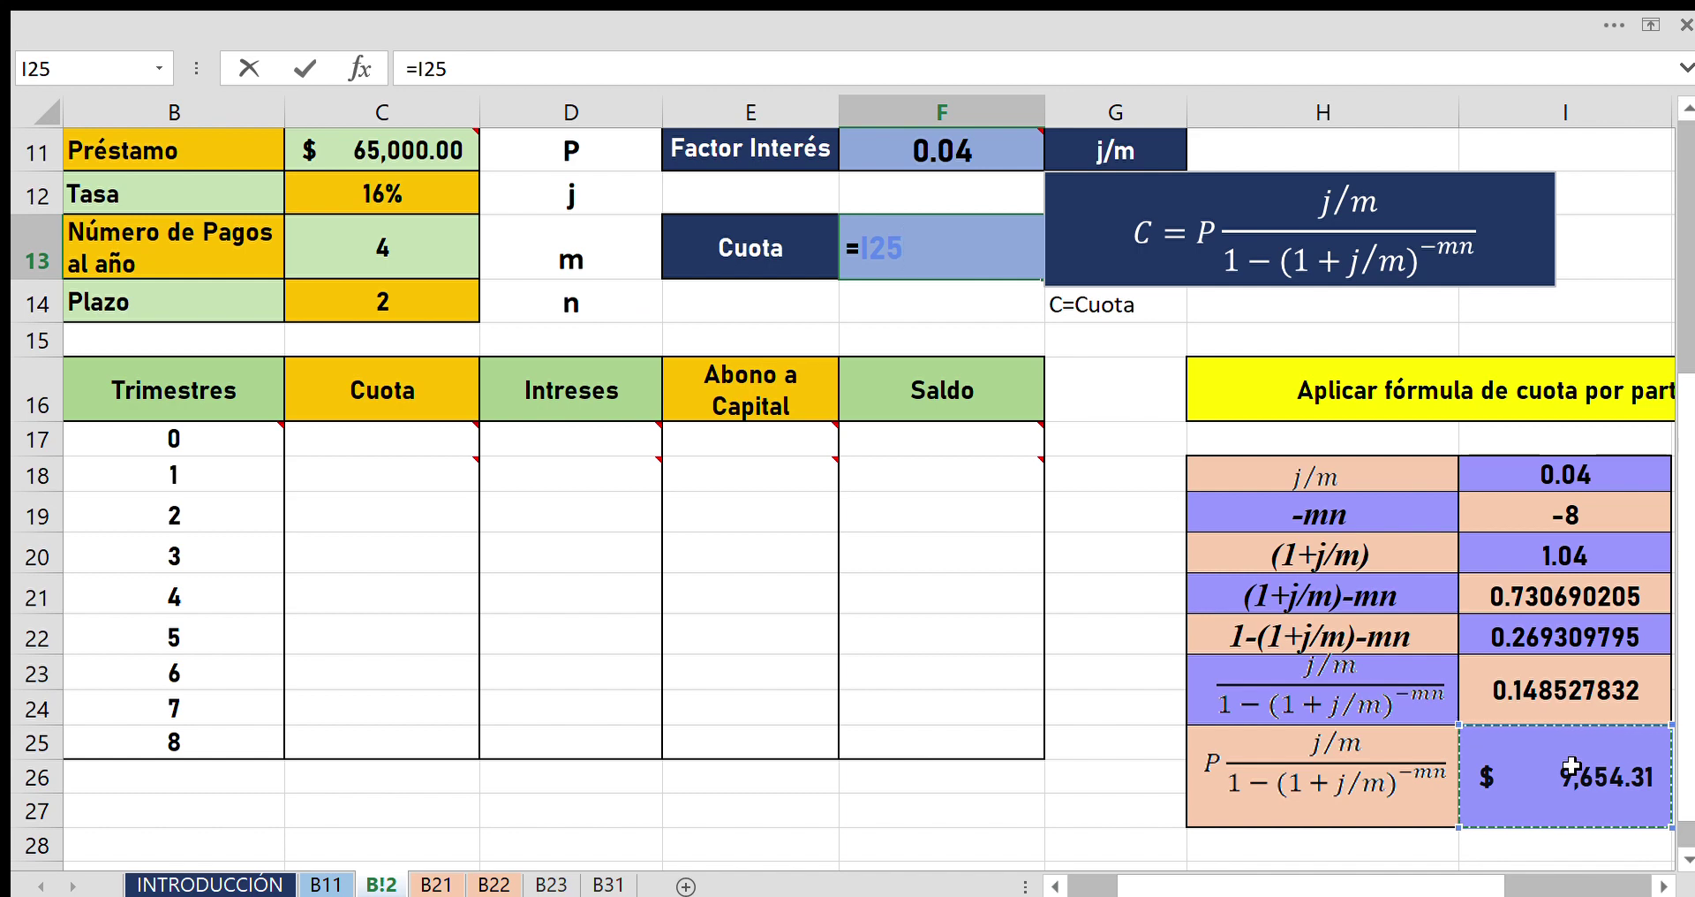
{"action": "key", "text": "Return"}
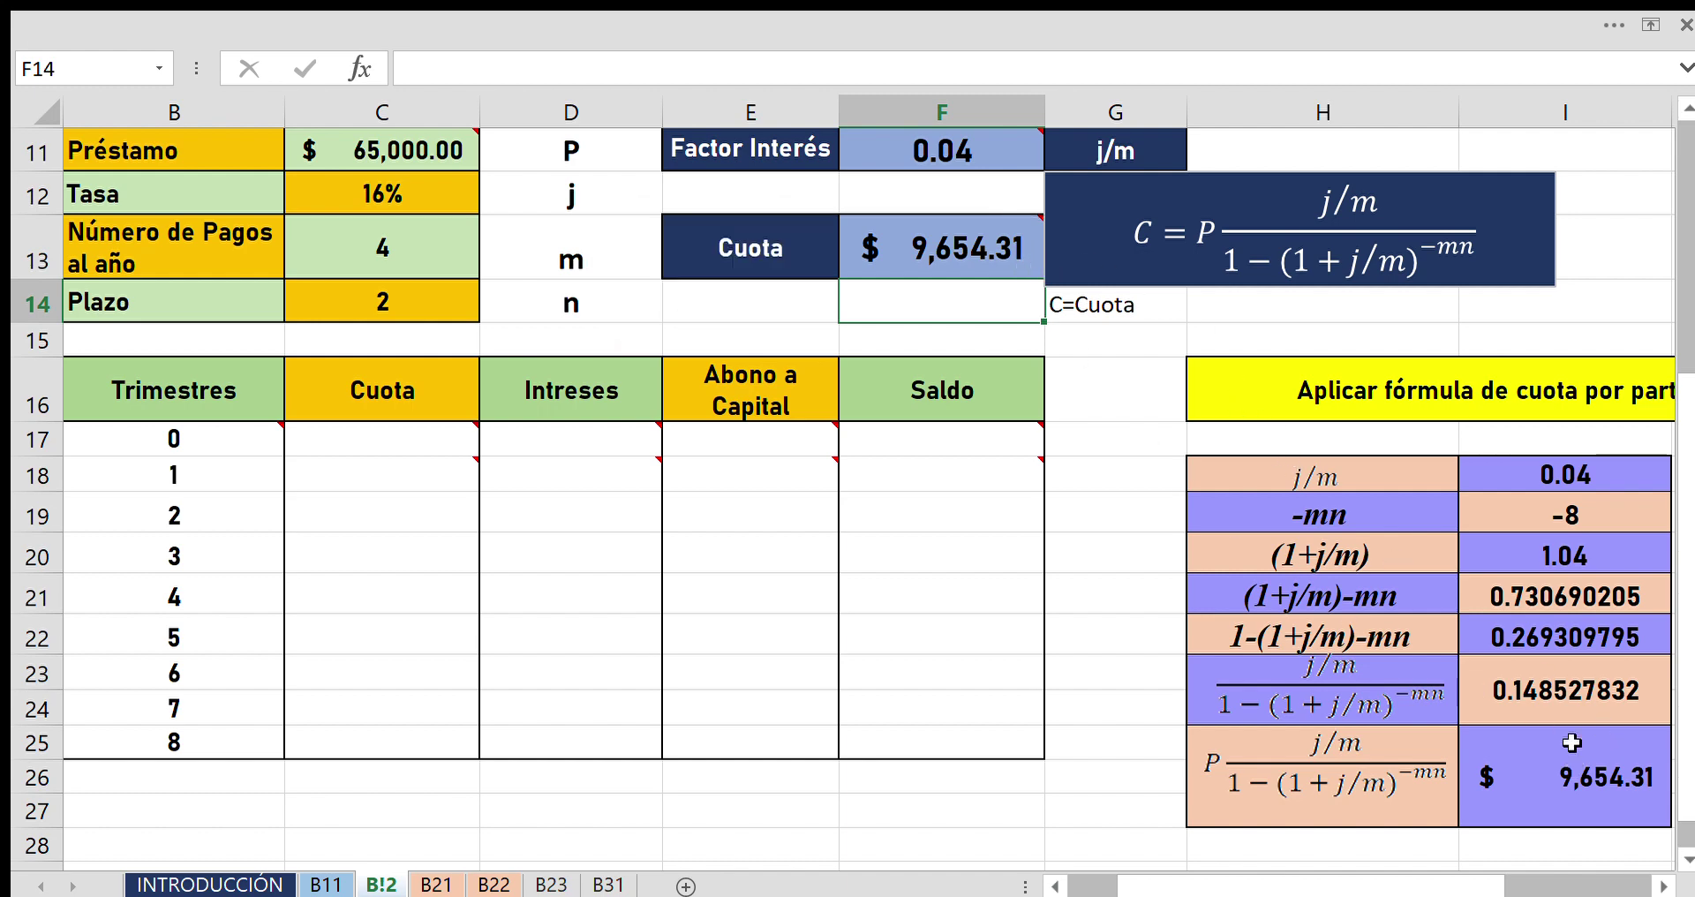
{"action": "left_click", "coordinate": [978, 244]}
{"action": "mouse_move", "coordinate": [941, 247]}
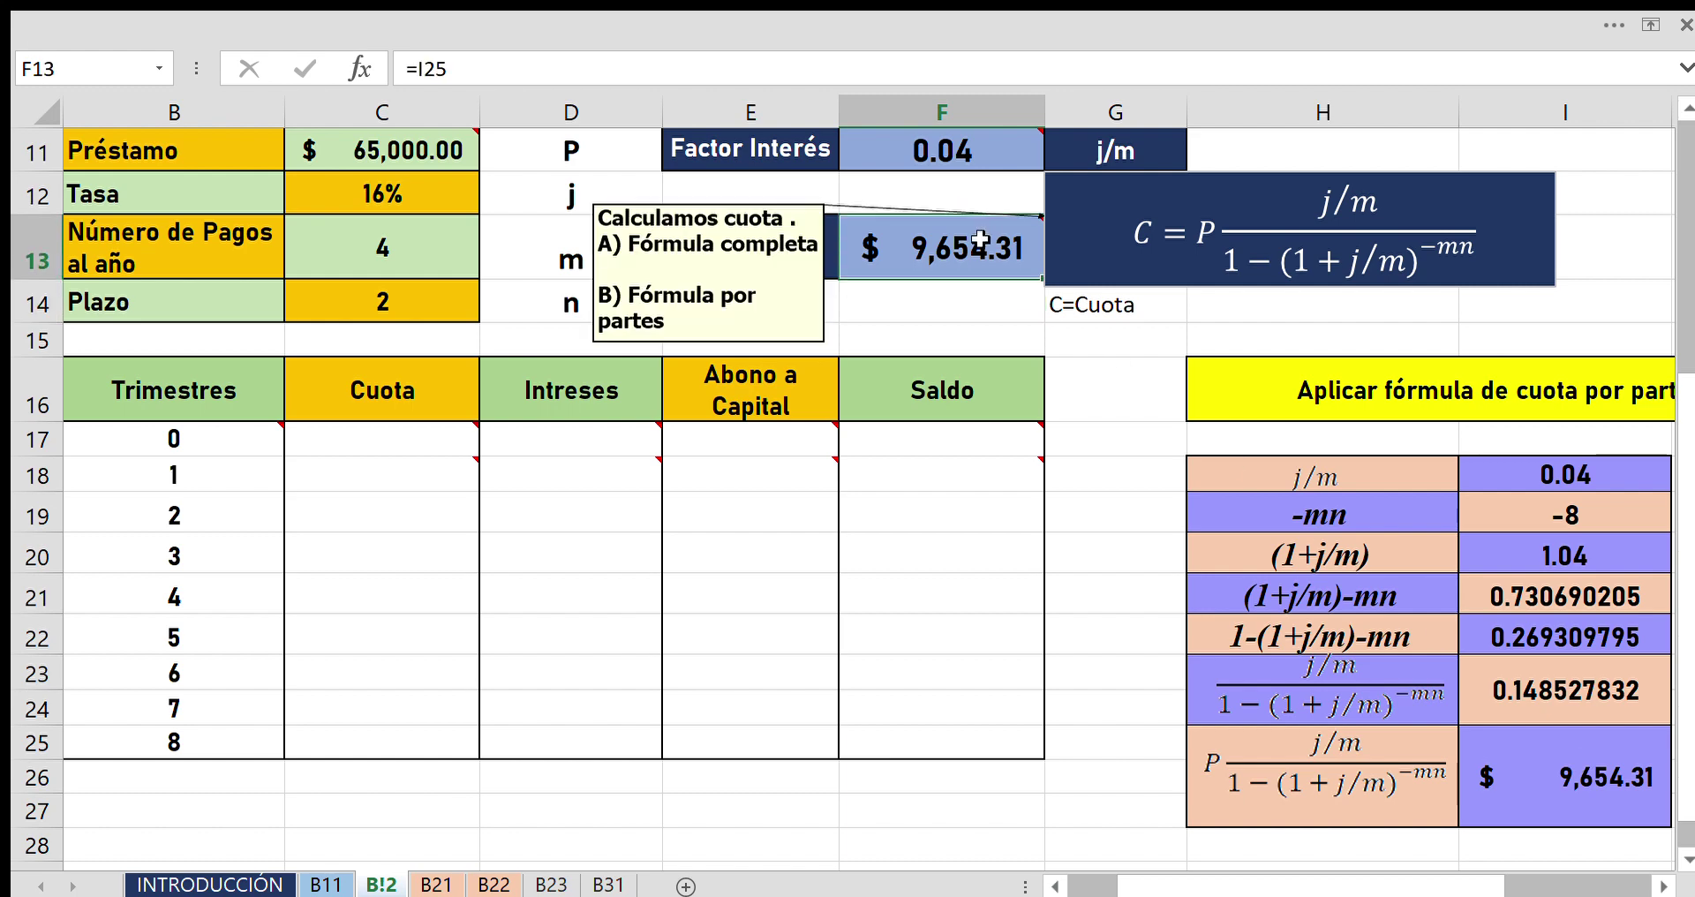
{"action": "left_click", "coordinate": [1117, 397]}
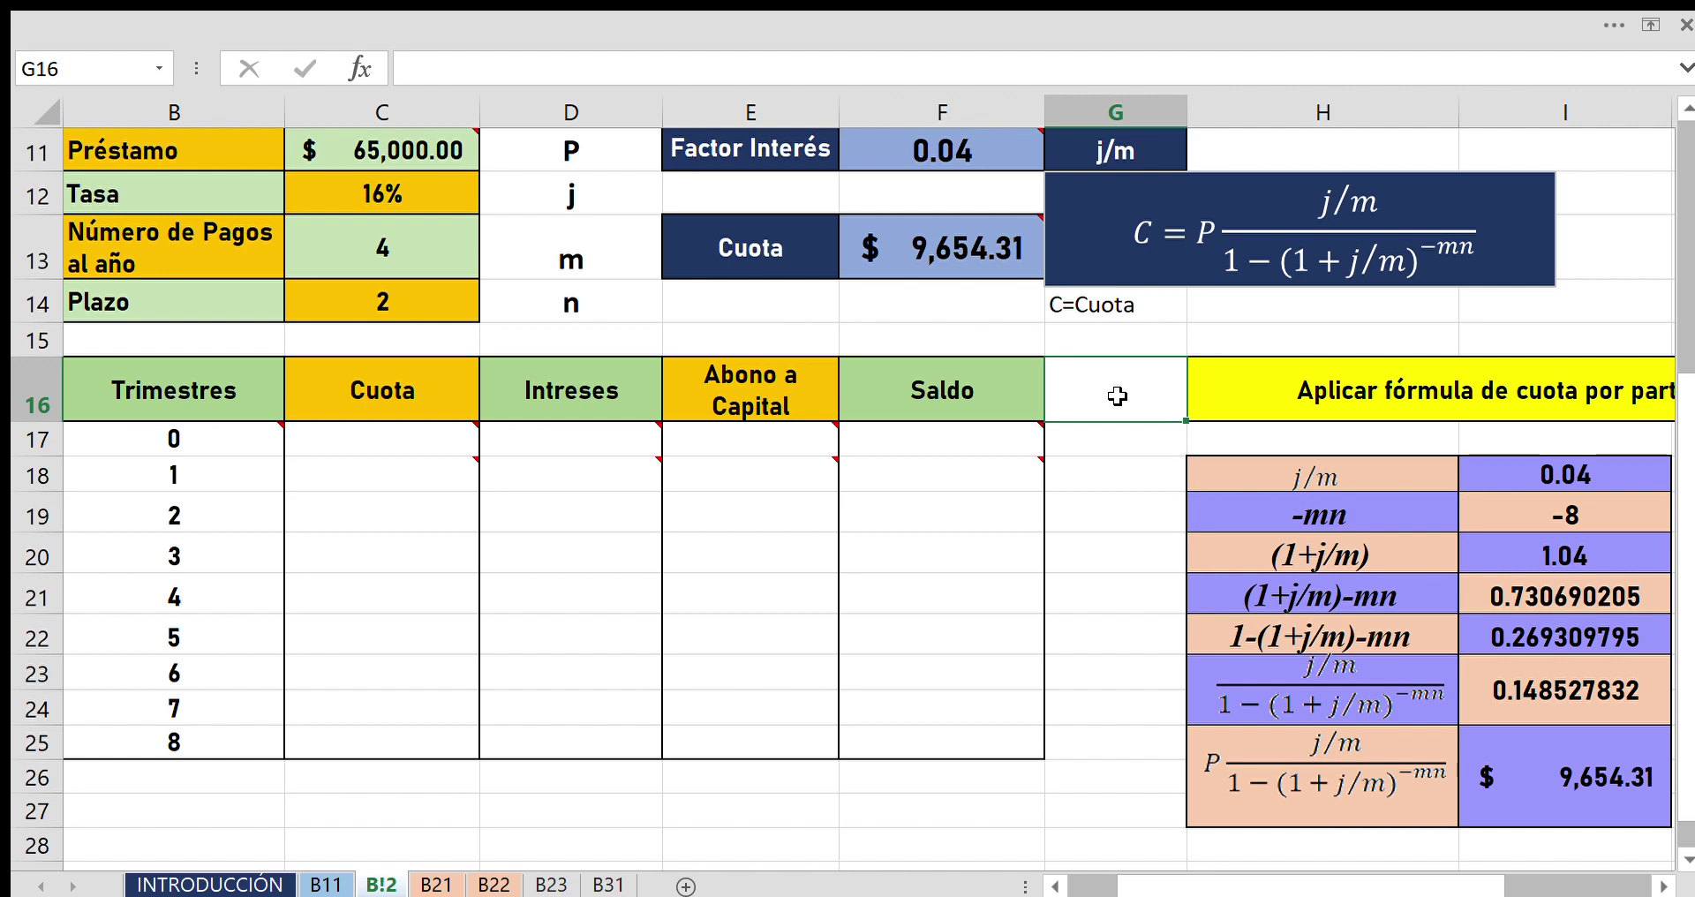
Enter 0 as period 0's Cuota in C17.
{"action": "scroll", "coordinate": [1118, 396], "scroll_direction": "up", "scroll_amount": 2}
{"action": "scroll", "coordinate": [1213, 487], "scroll_direction": "down", "scroll_amount": 2}
{"action": "left_click", "coordinate": [182, 452]}
{"action": "mouse_move", "coordinate": [173, 438]}
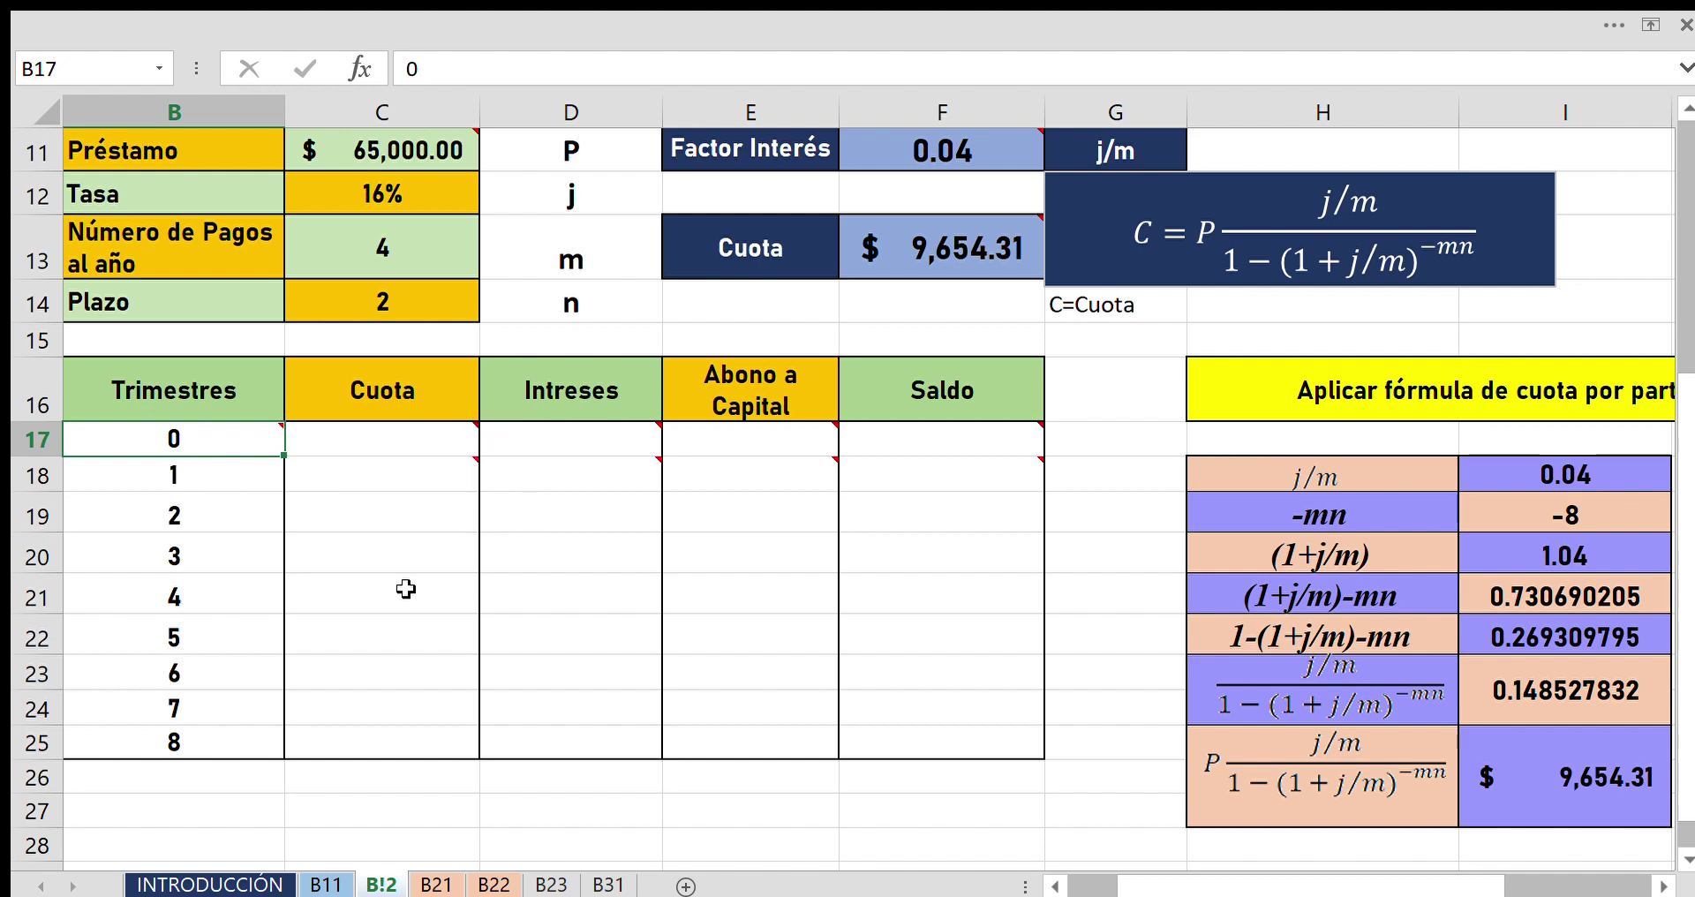
{"action": "left_click", "coordinate": [408, 445]}
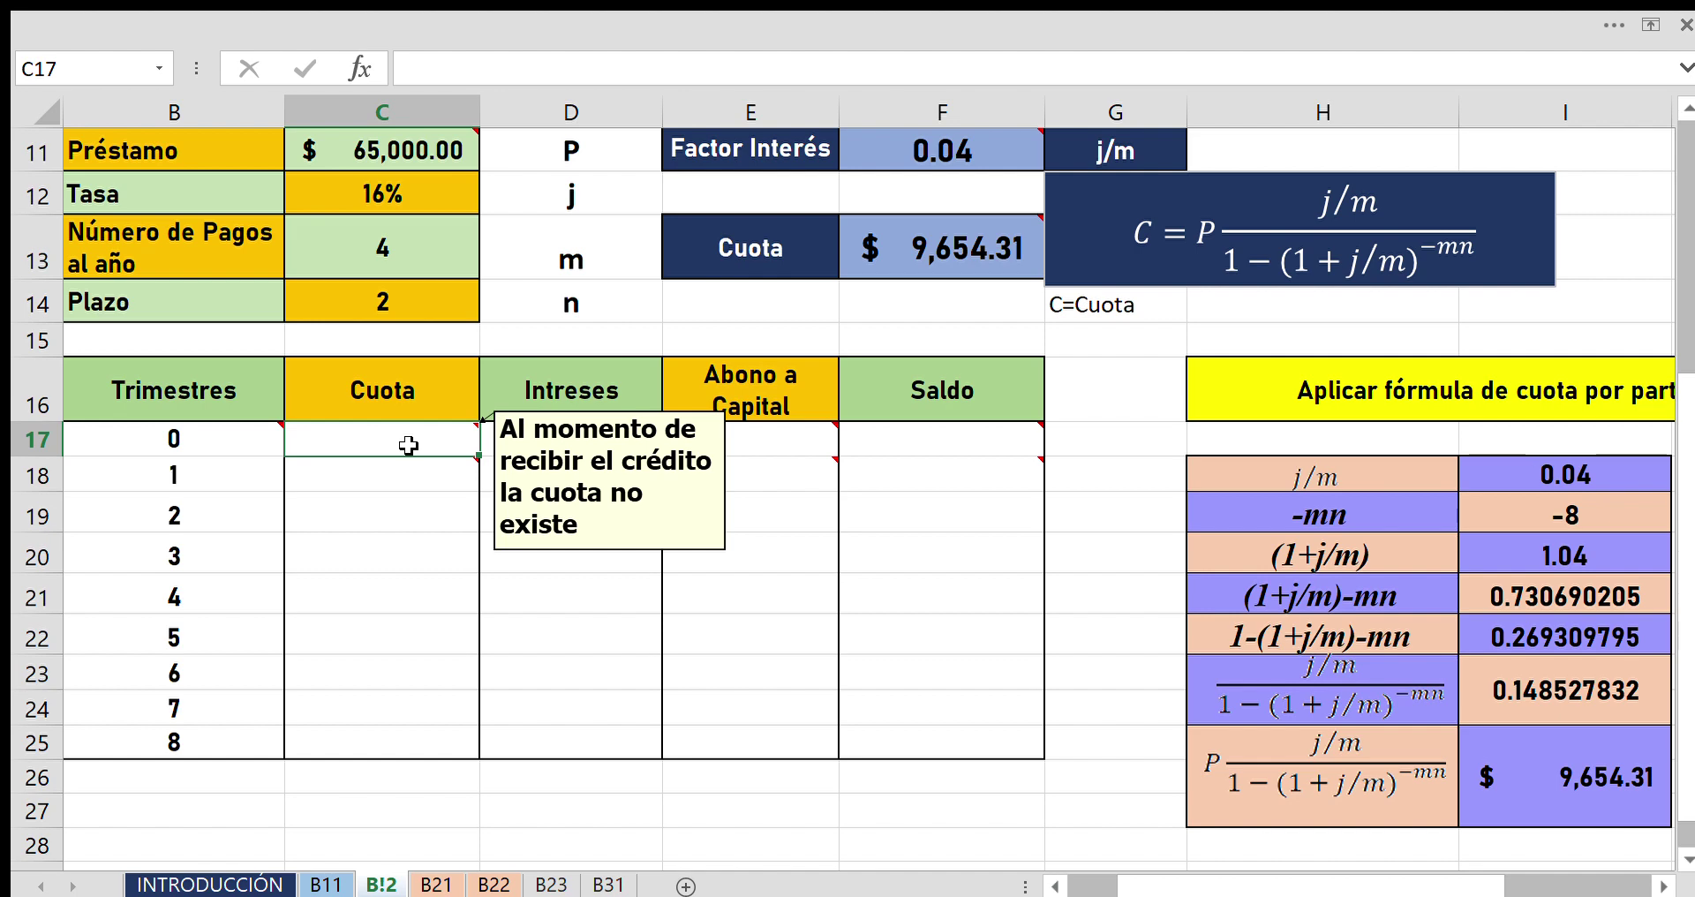
{"action": "left_click", "coordinate": [411, 477]}
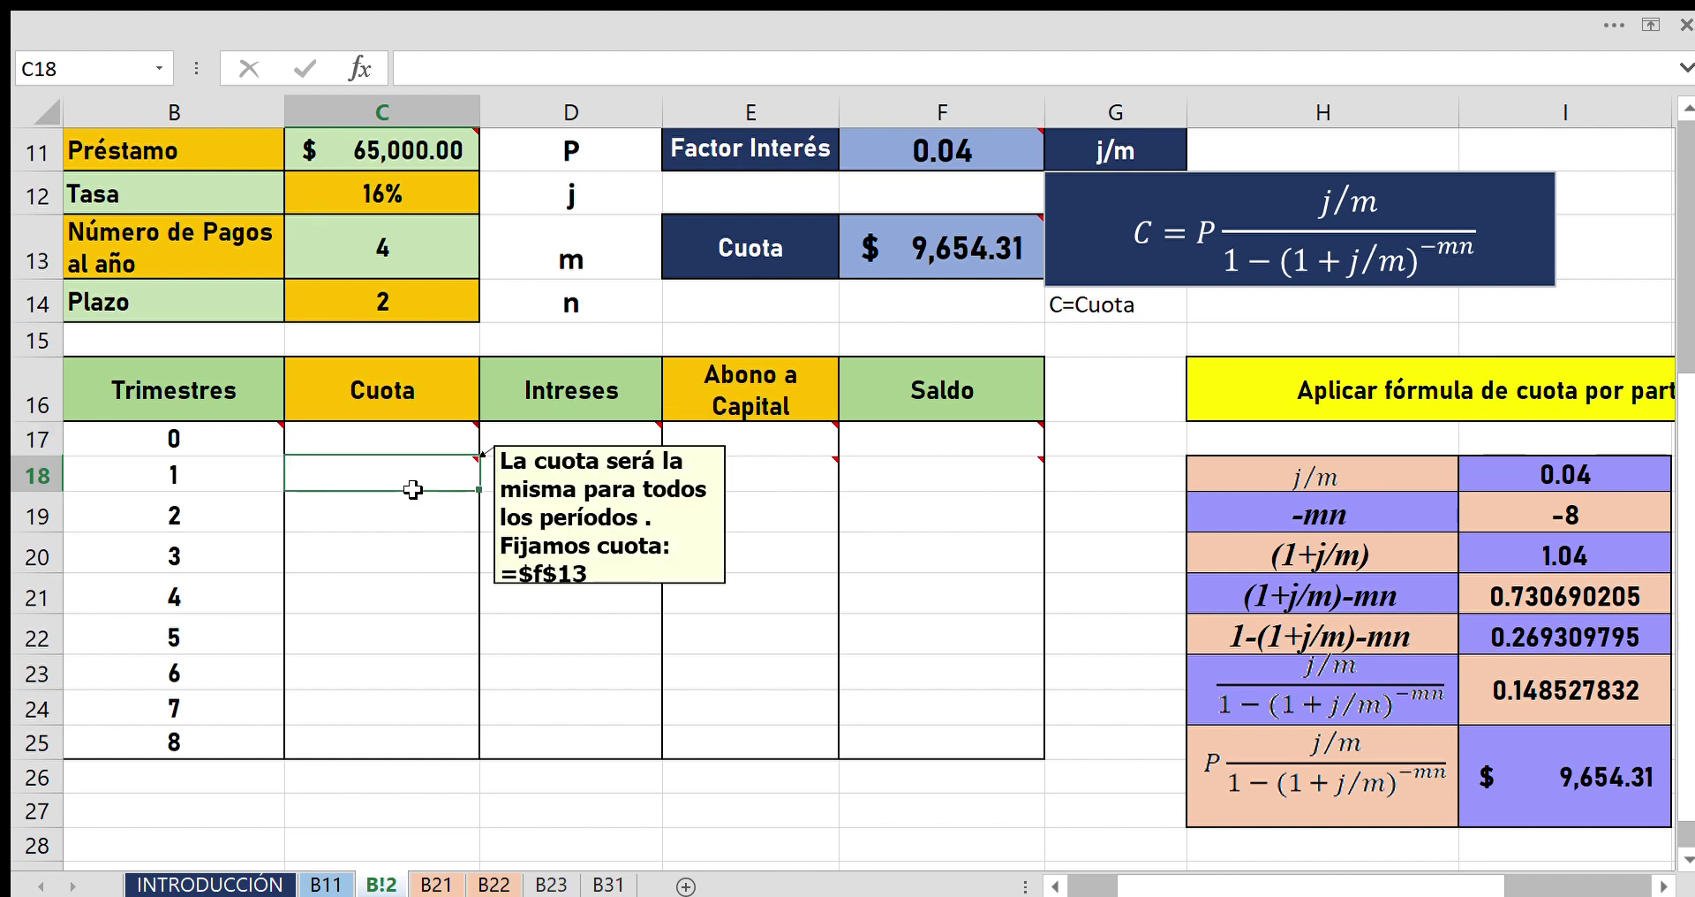
{"action": "left_click", "coordinate": [419, 446]}
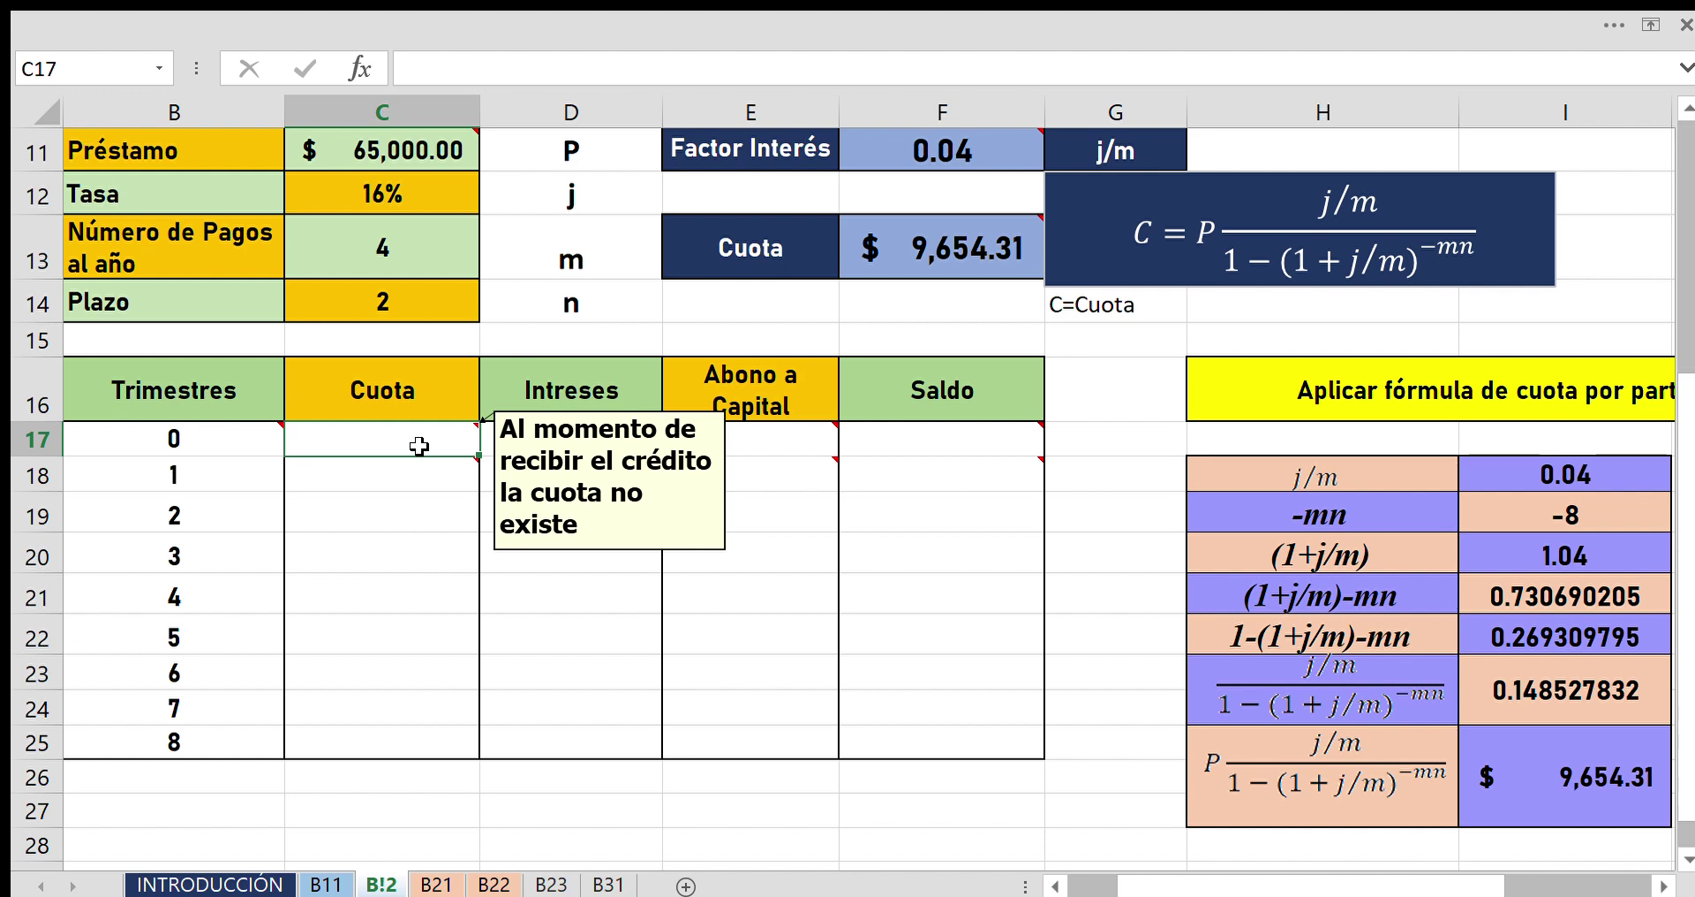
{"action": "type", "text": "0"}
{"action": "key", "text": "Return"}
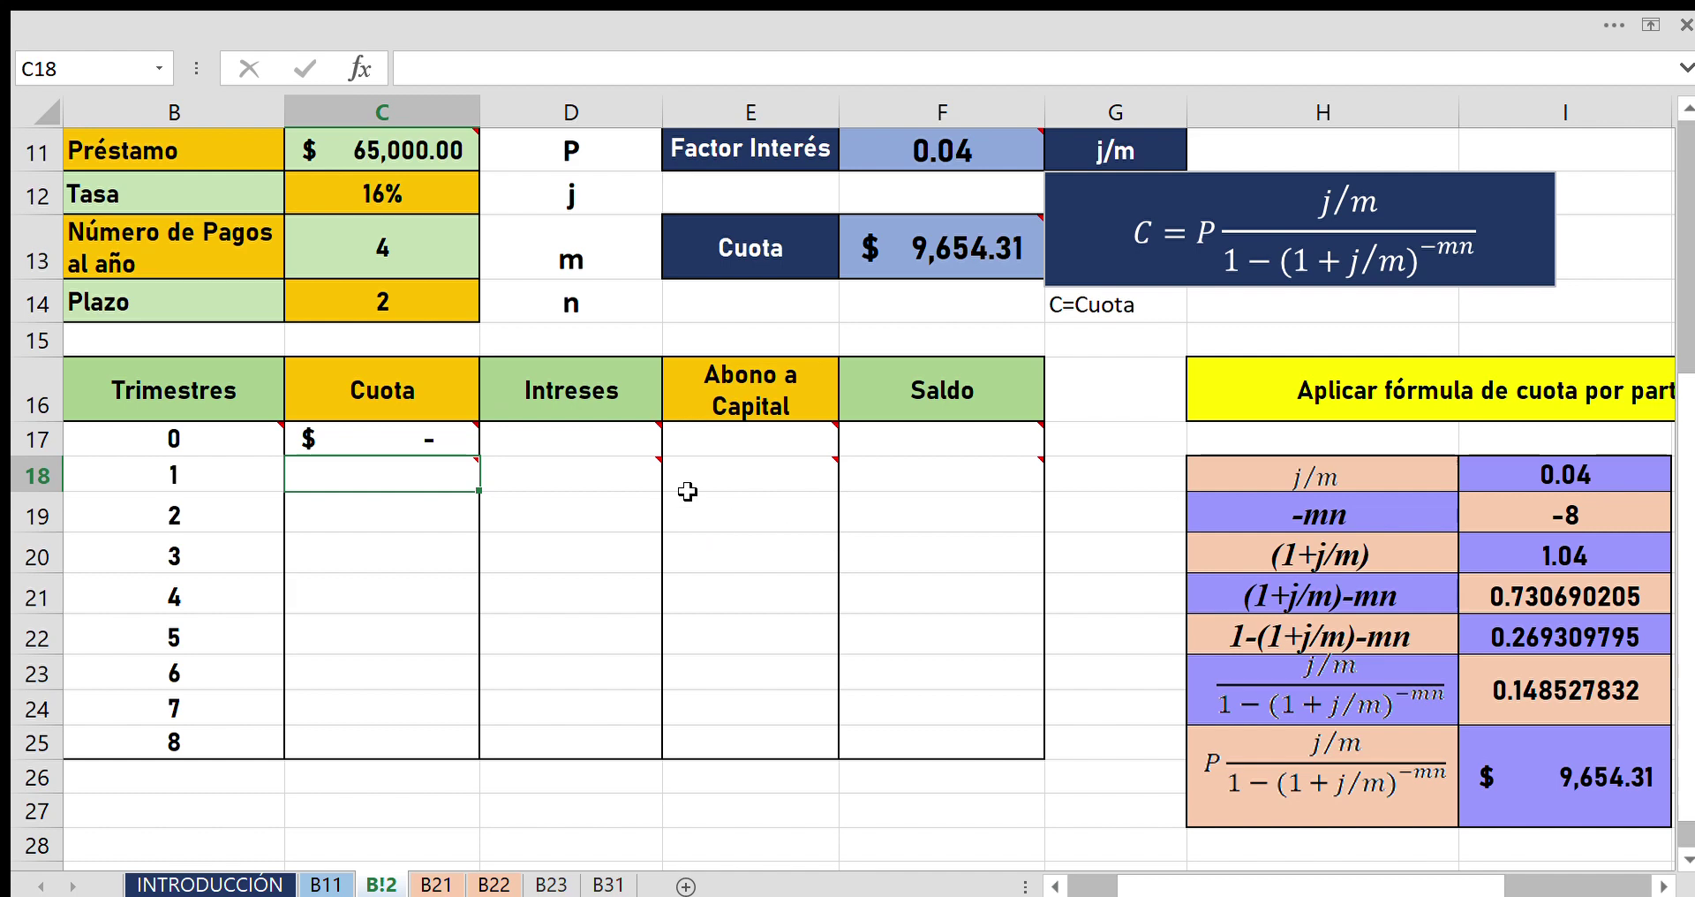
Enter 0 for period 0's Intereses in D17 and Abono a Capital in E17.
{"action": "left_click", "coordinate": [610, 453]}
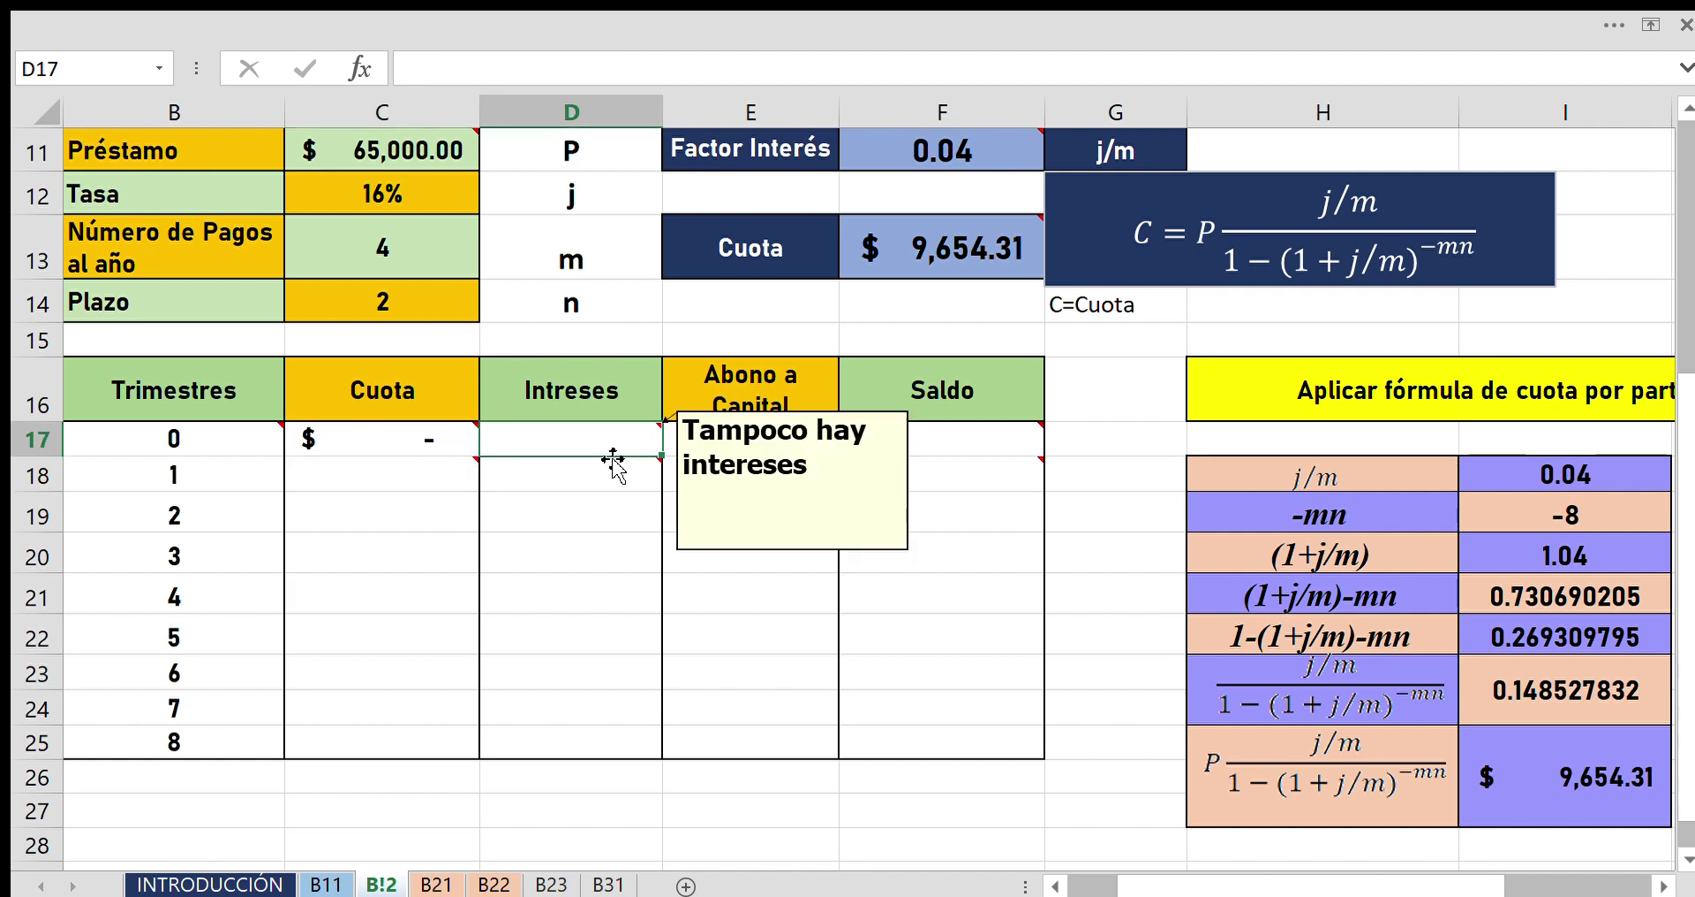
{"action": "type", "text": "0"}
{"action": "key", "text": "Return"}
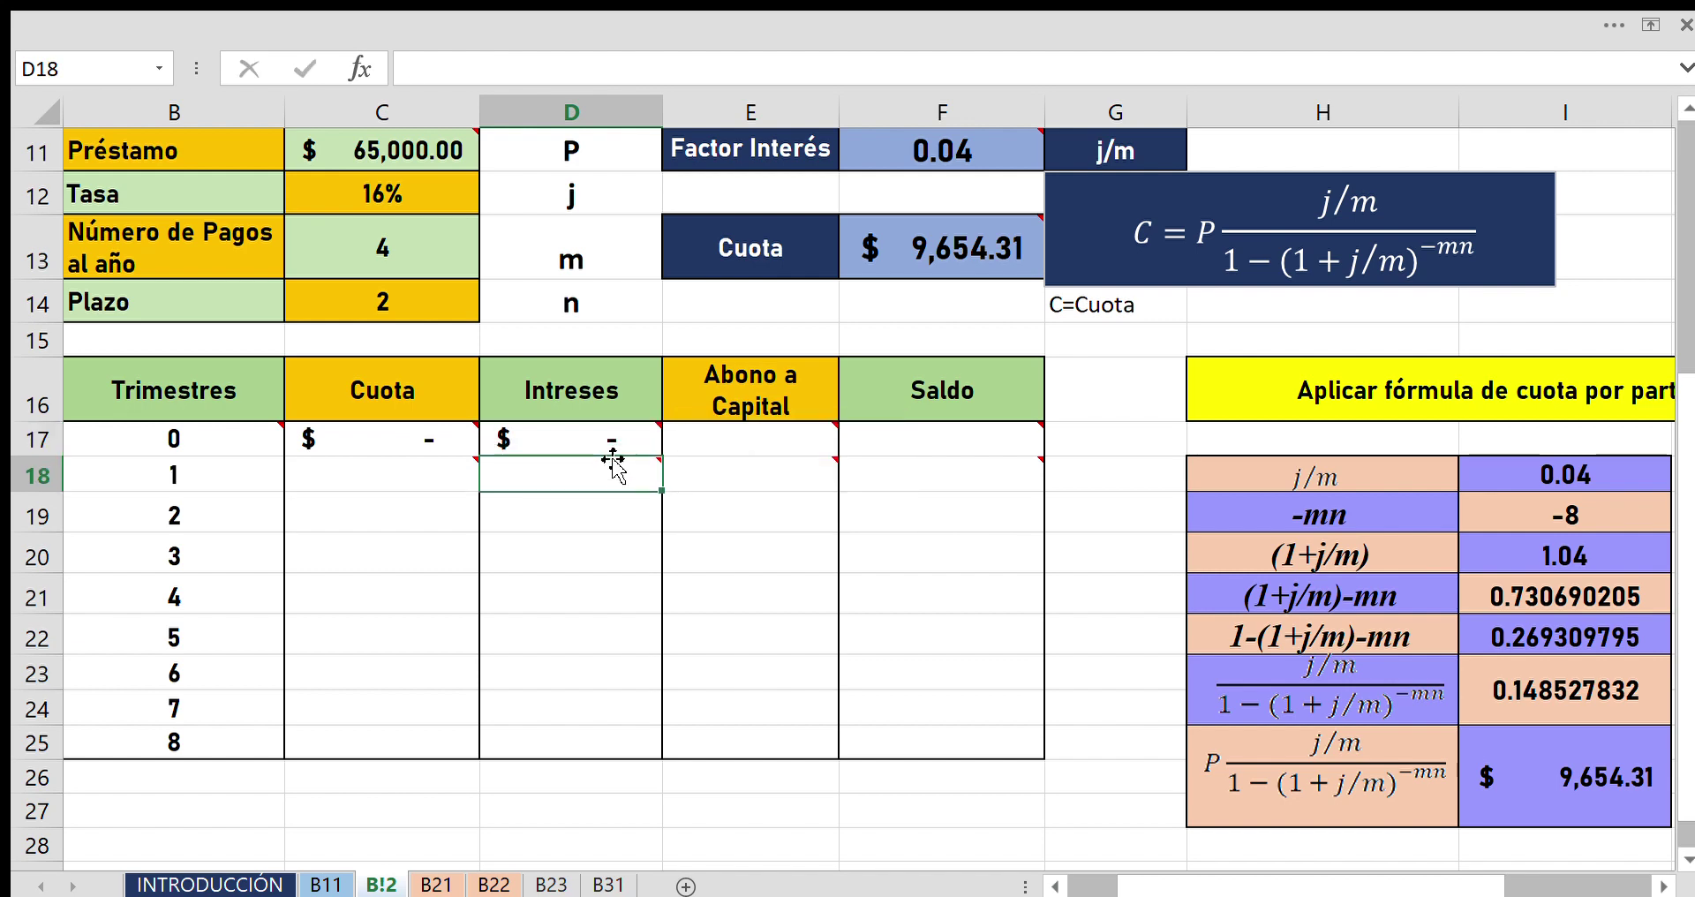
{"action": "left_click", "coordinate": [668, 451]}
{"action": "mouse_move", "coordinate": [750, 438]}
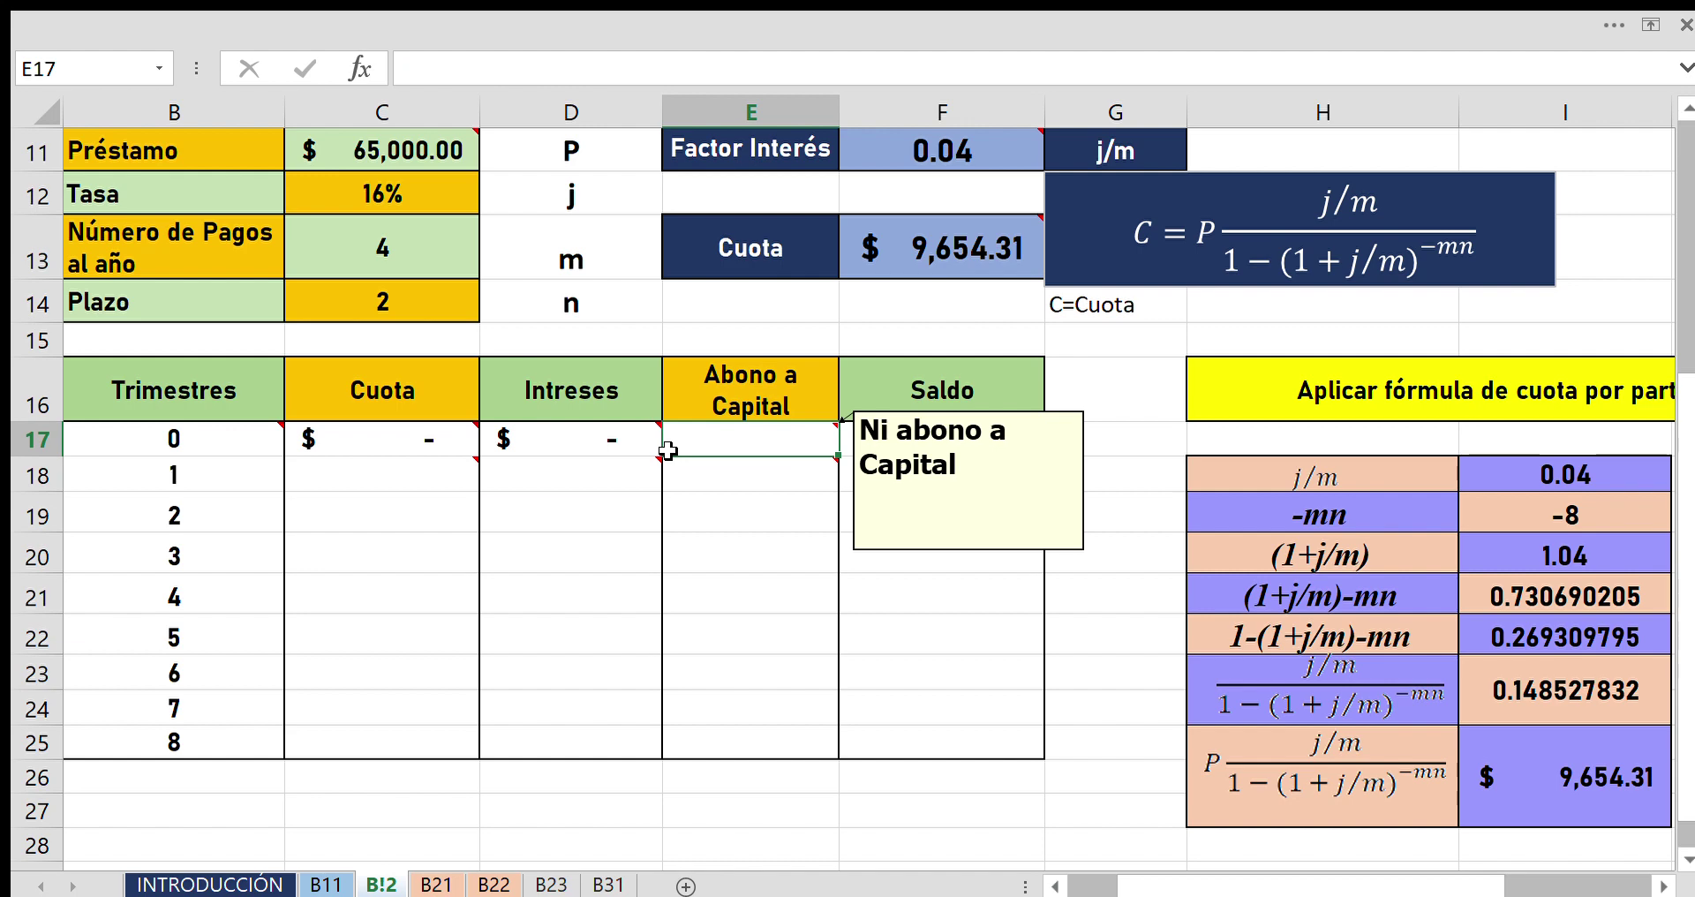
{"action": "type", "text": "0"}
{"action": "key", "text": "Return"}
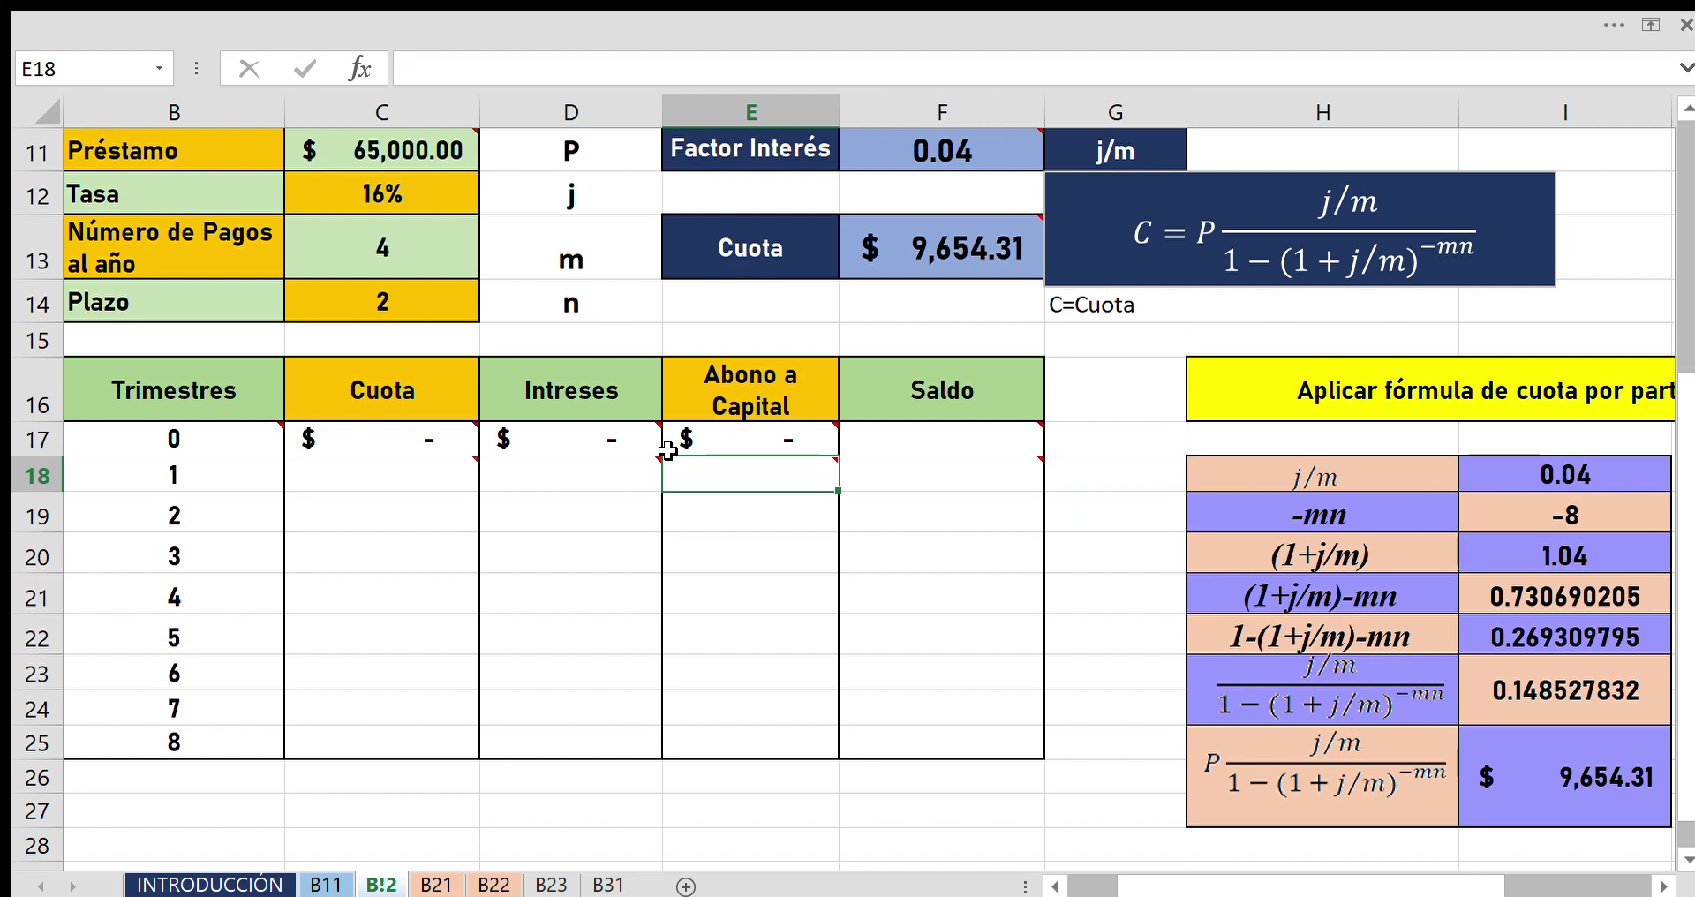
{"action": "left_click", "coordinate": [867, 446]}
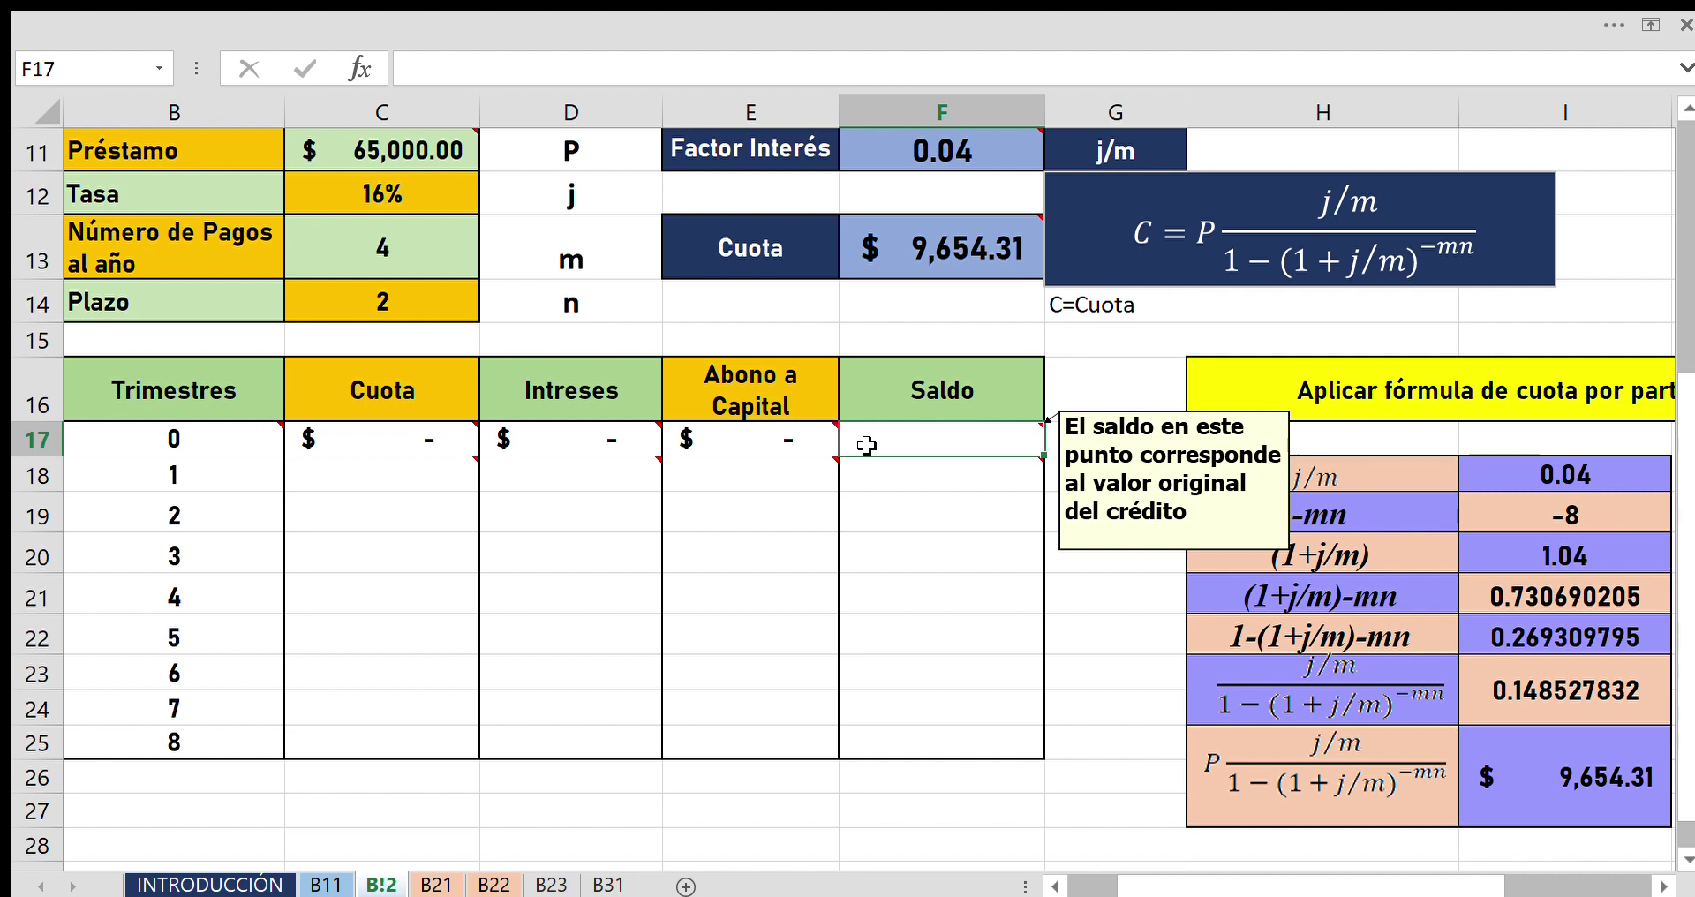
Enter 65000 as the period-0 Saldo in F17.
{"action": "type", "text": "="}
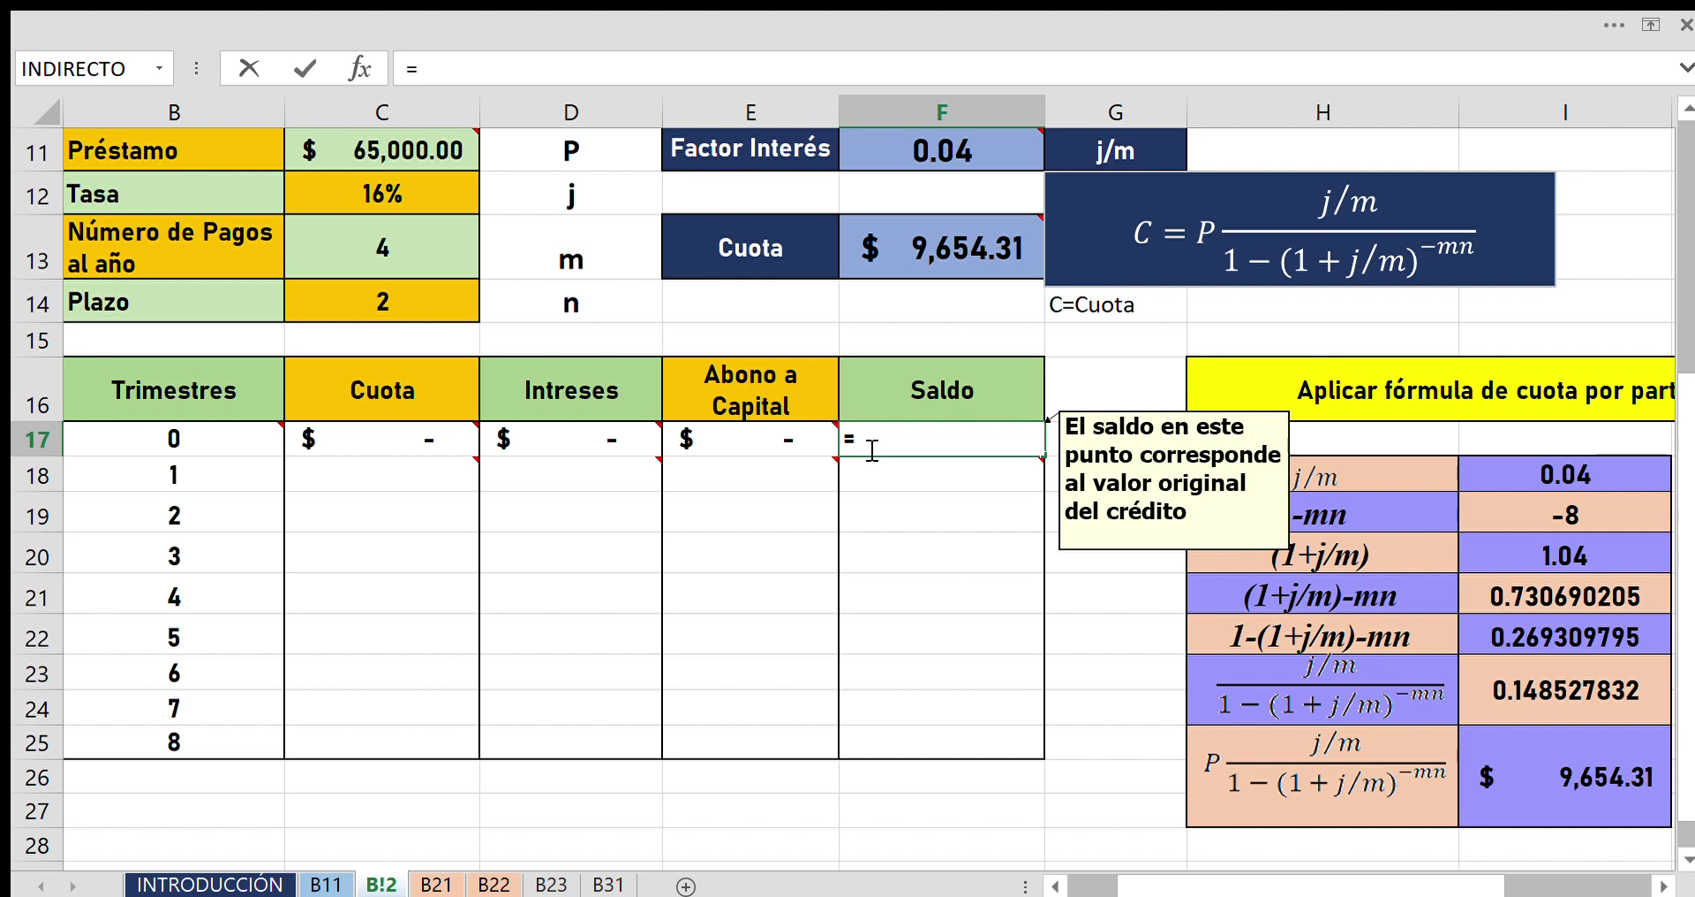
{"action": "left_click", "coordinate": [440, 159]}
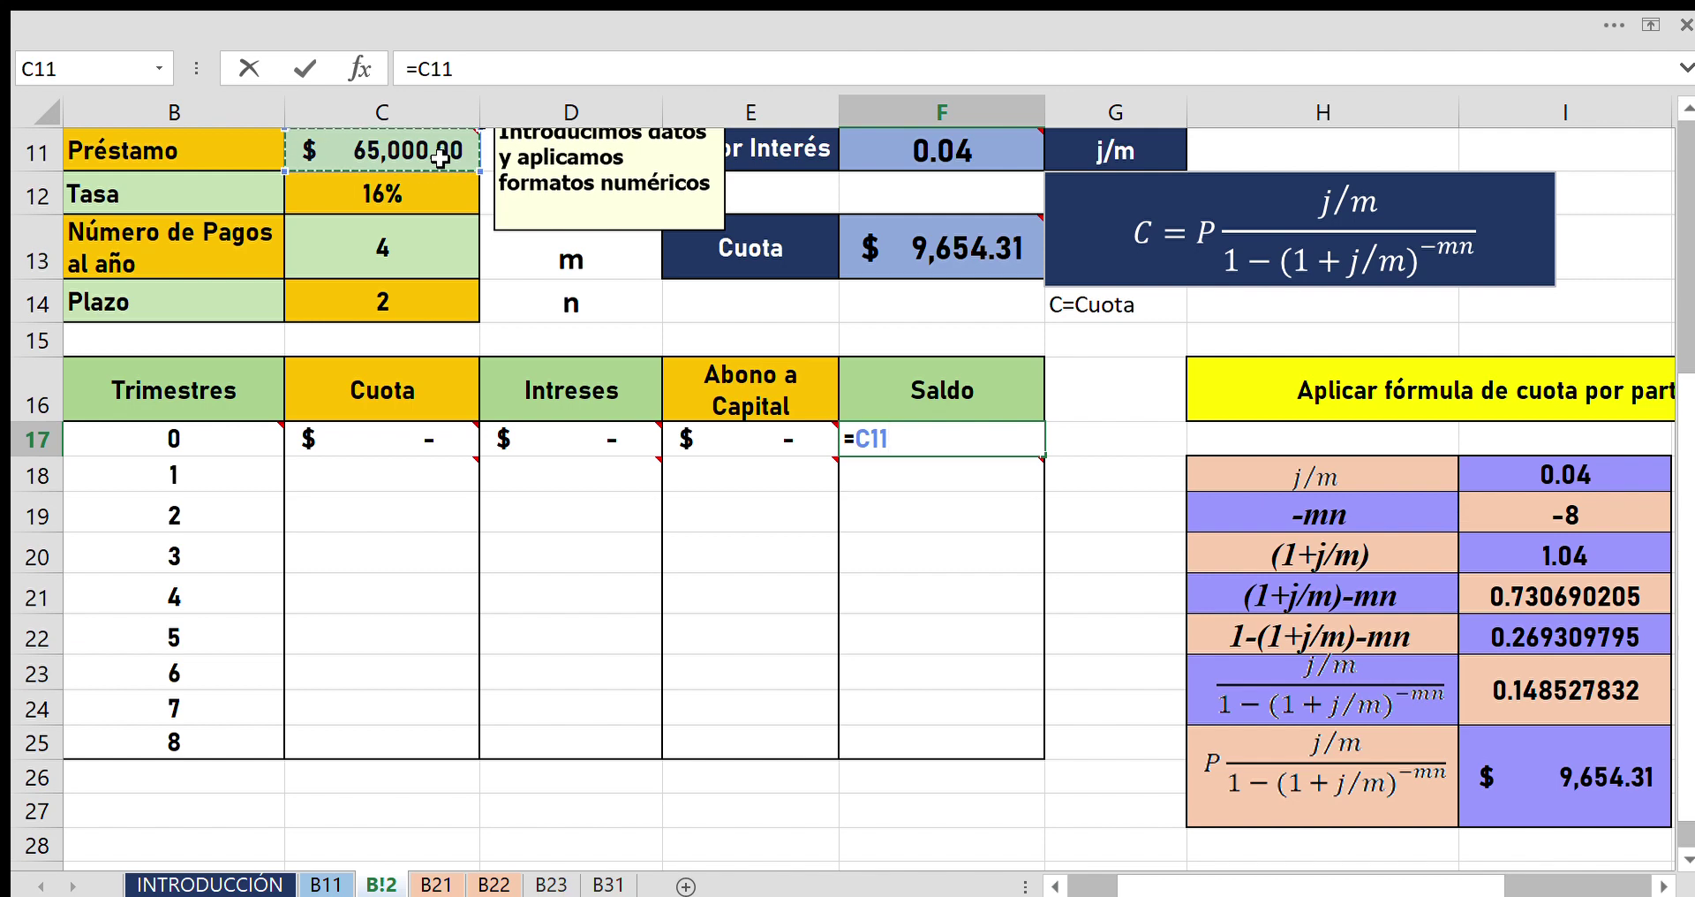
{"action": "key", "text": "BackSpace"}
{"action": "key", "text": "BackSpace"}
{"action": "key", "text": "BackSpace"}
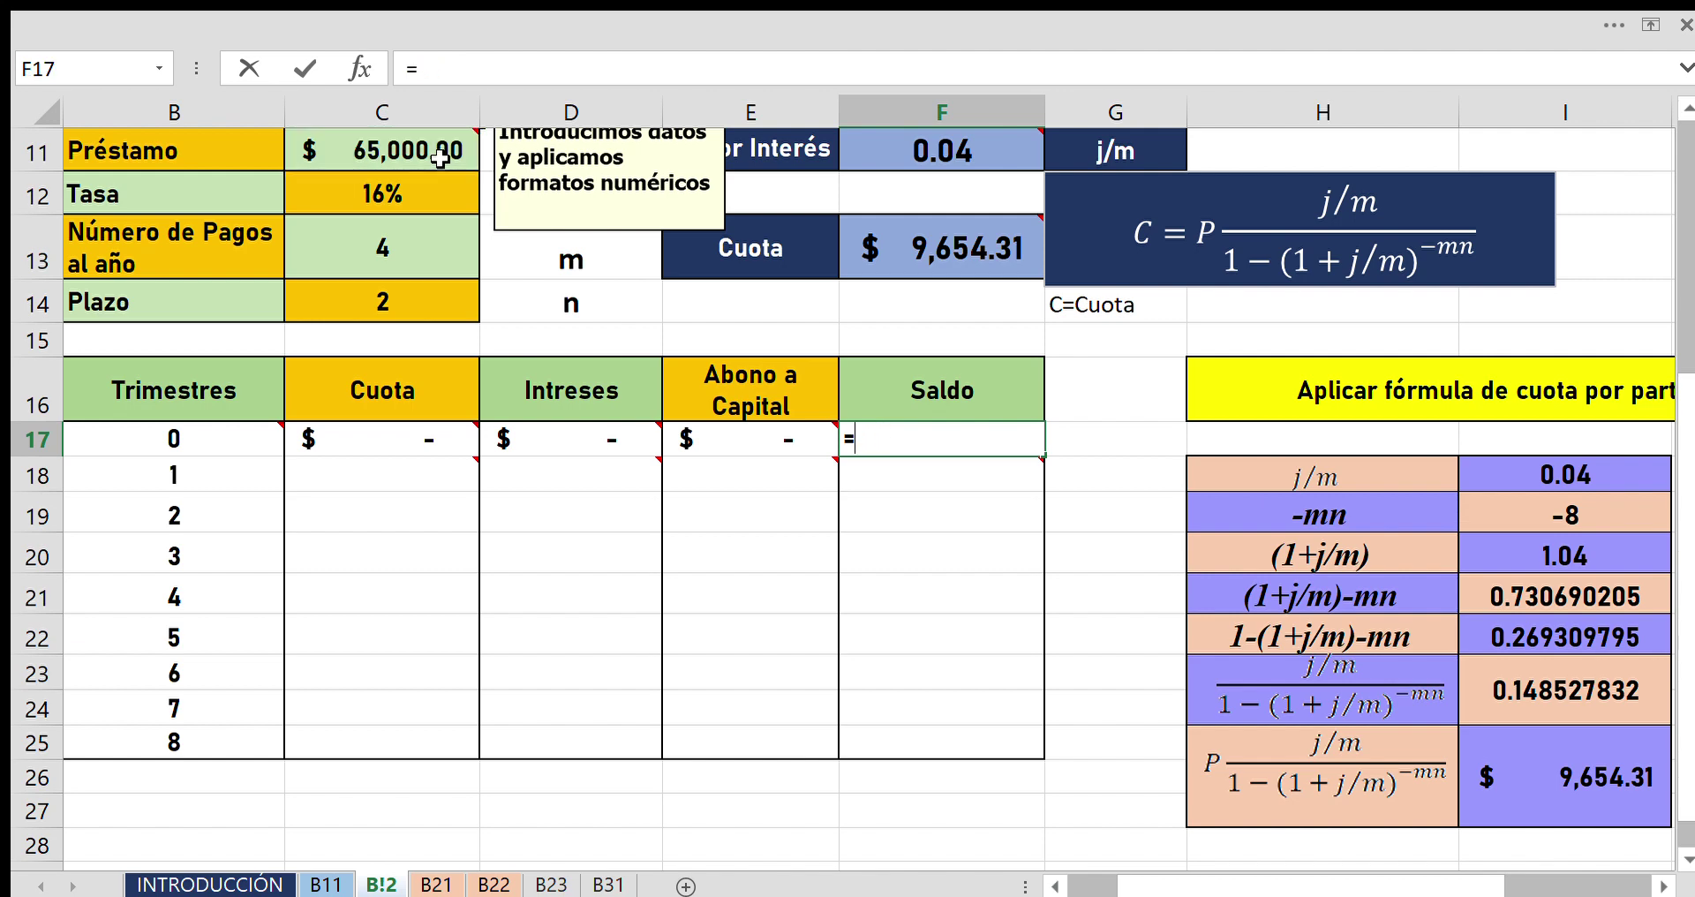
{"action": "key", "text": "BackSpace"}
{"action": "type", "text": "6"}
{"action": "type", "text": "5"}
{"action": "type", "text": "000"}
{"action": "key", "text": "Return"}
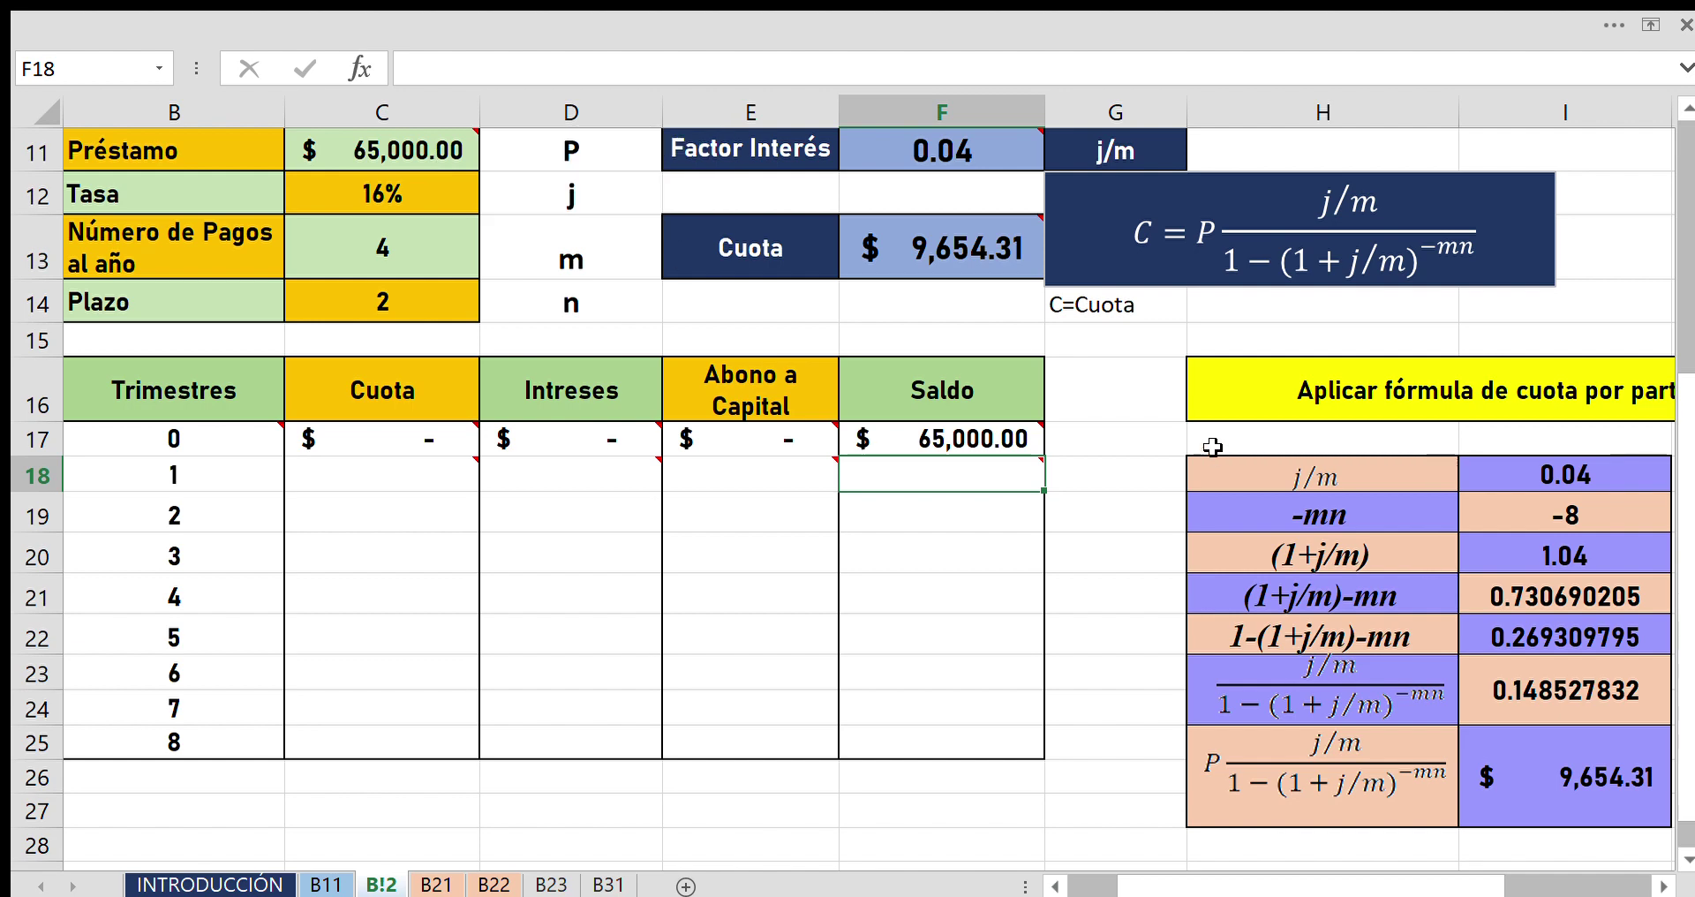
Replace F17's typed balance with the formula =C11, linking it to the Préstamo.
{"action": "scroll", "coordinate": [943, 521], "scroll_direction": "up", "scroll_amount": 1}
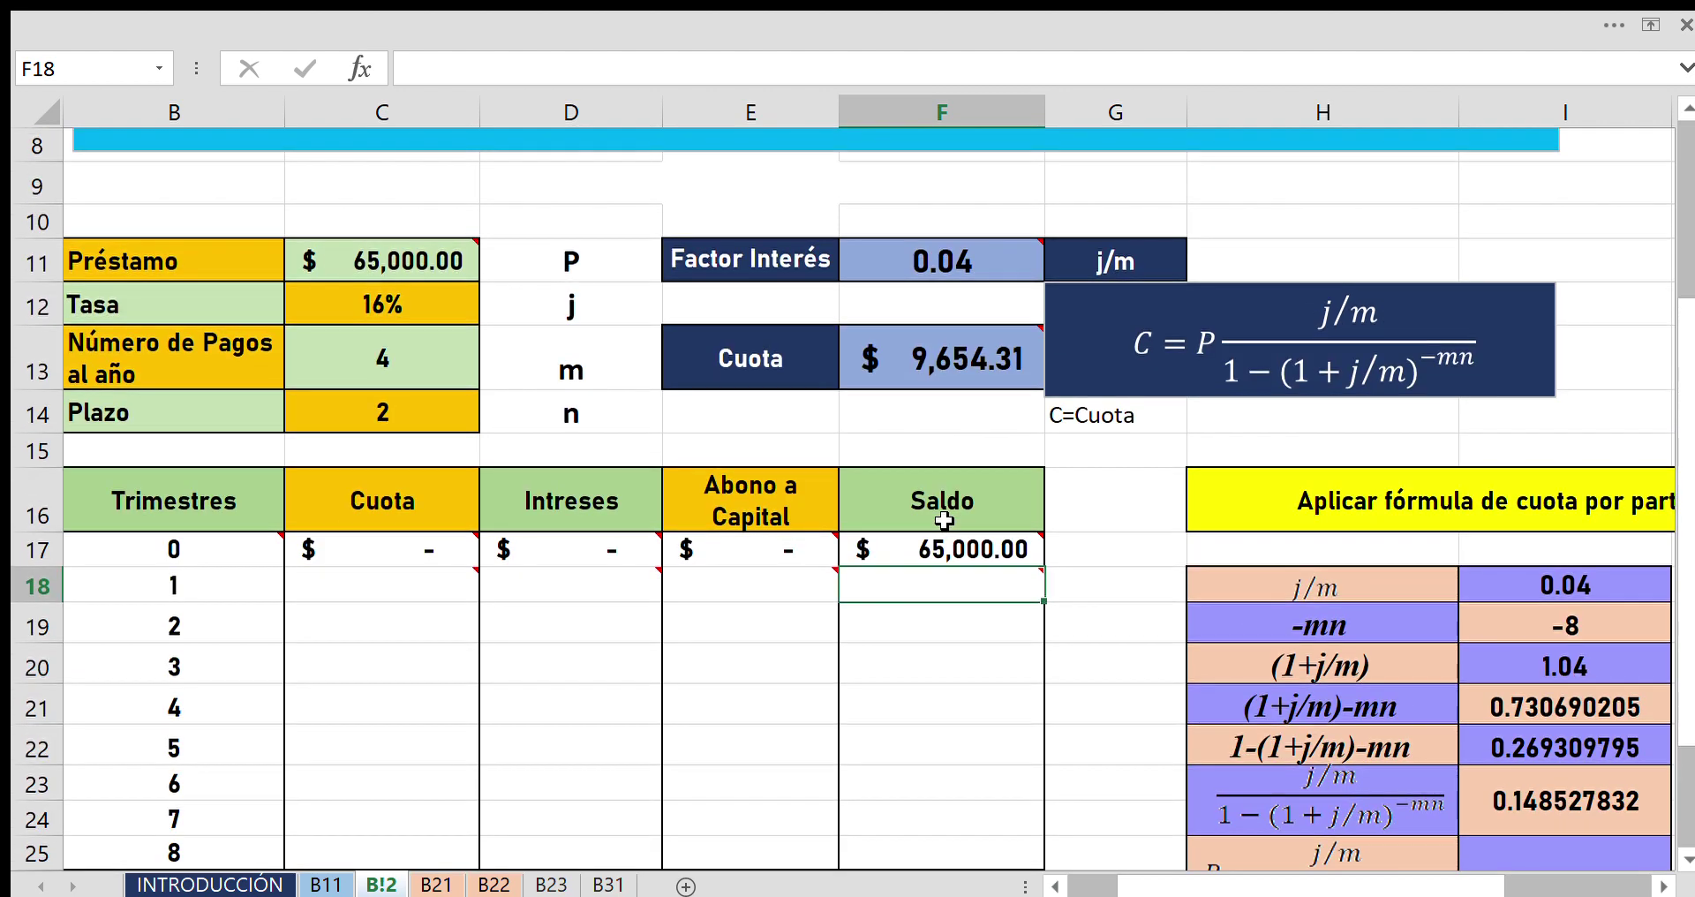
{"action": "left_click", "coordinate": [973, 553]}
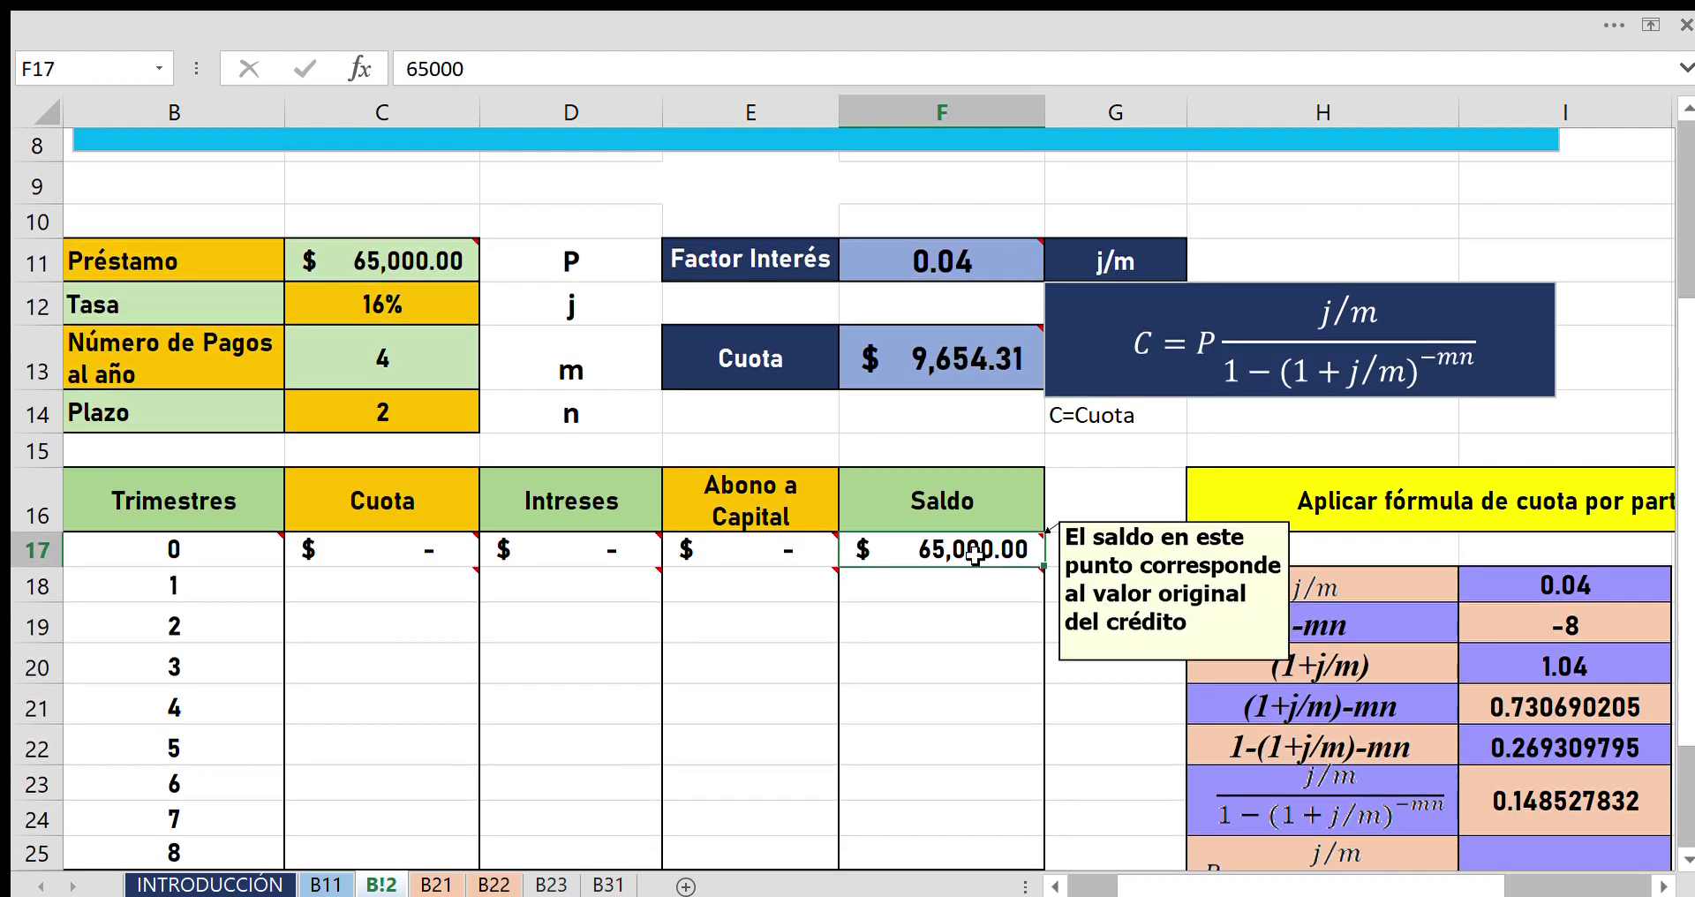
{"action": "type", "text": "="}
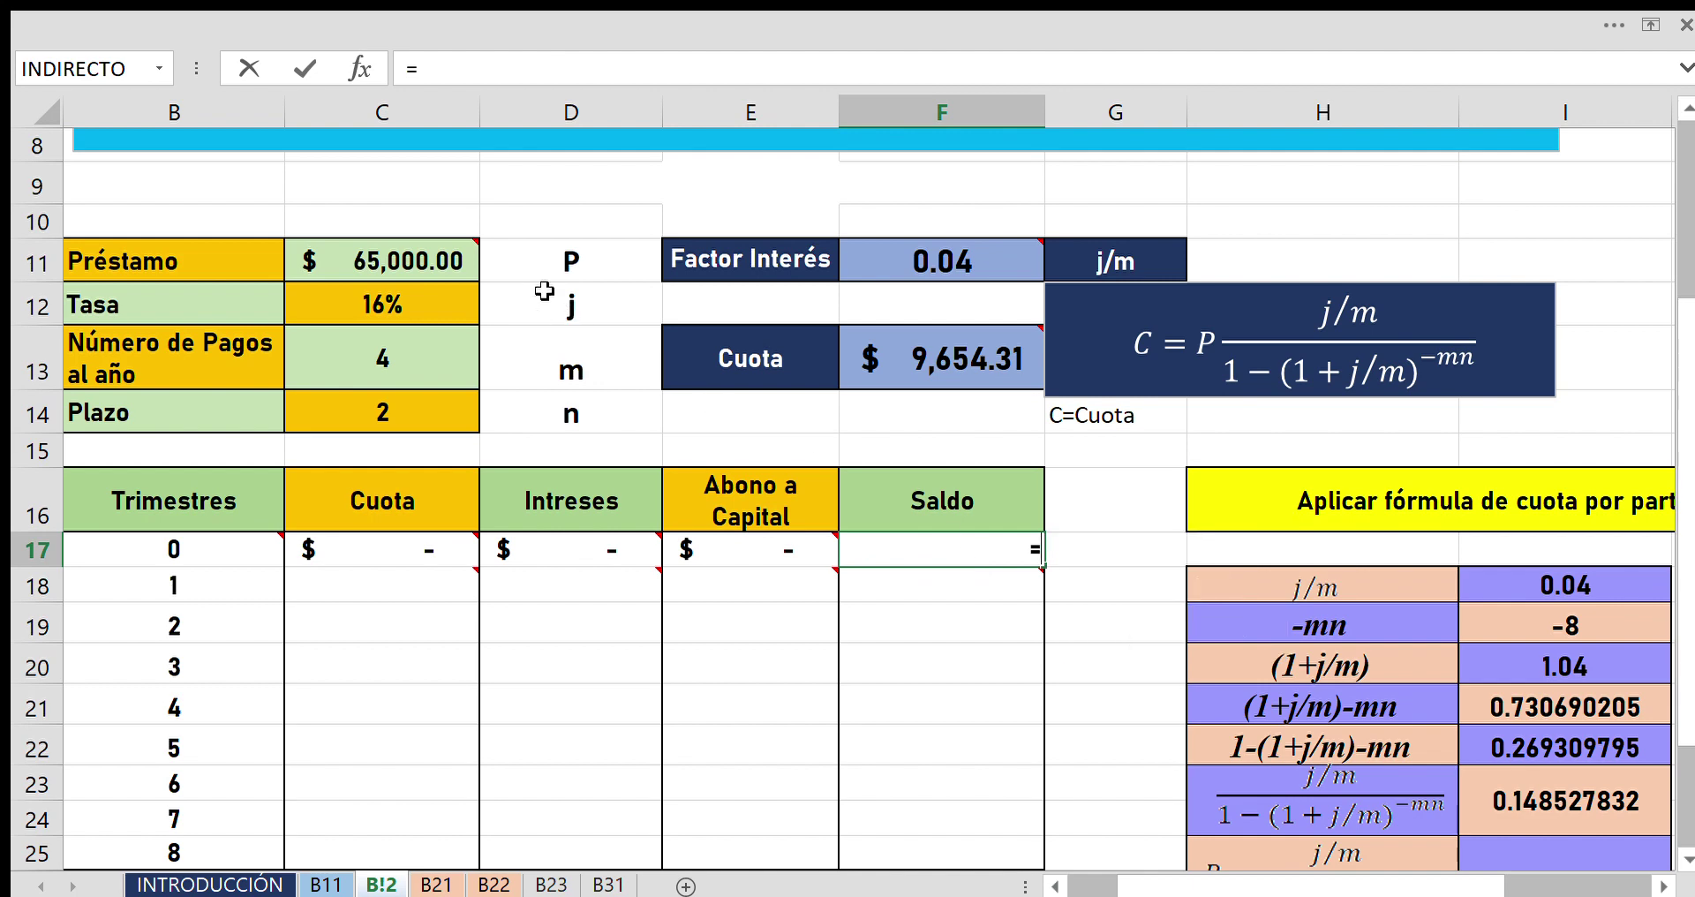
{"action": "left_click", "coordinate": [451, 261]}
{"action": "key", "text": "Return"}
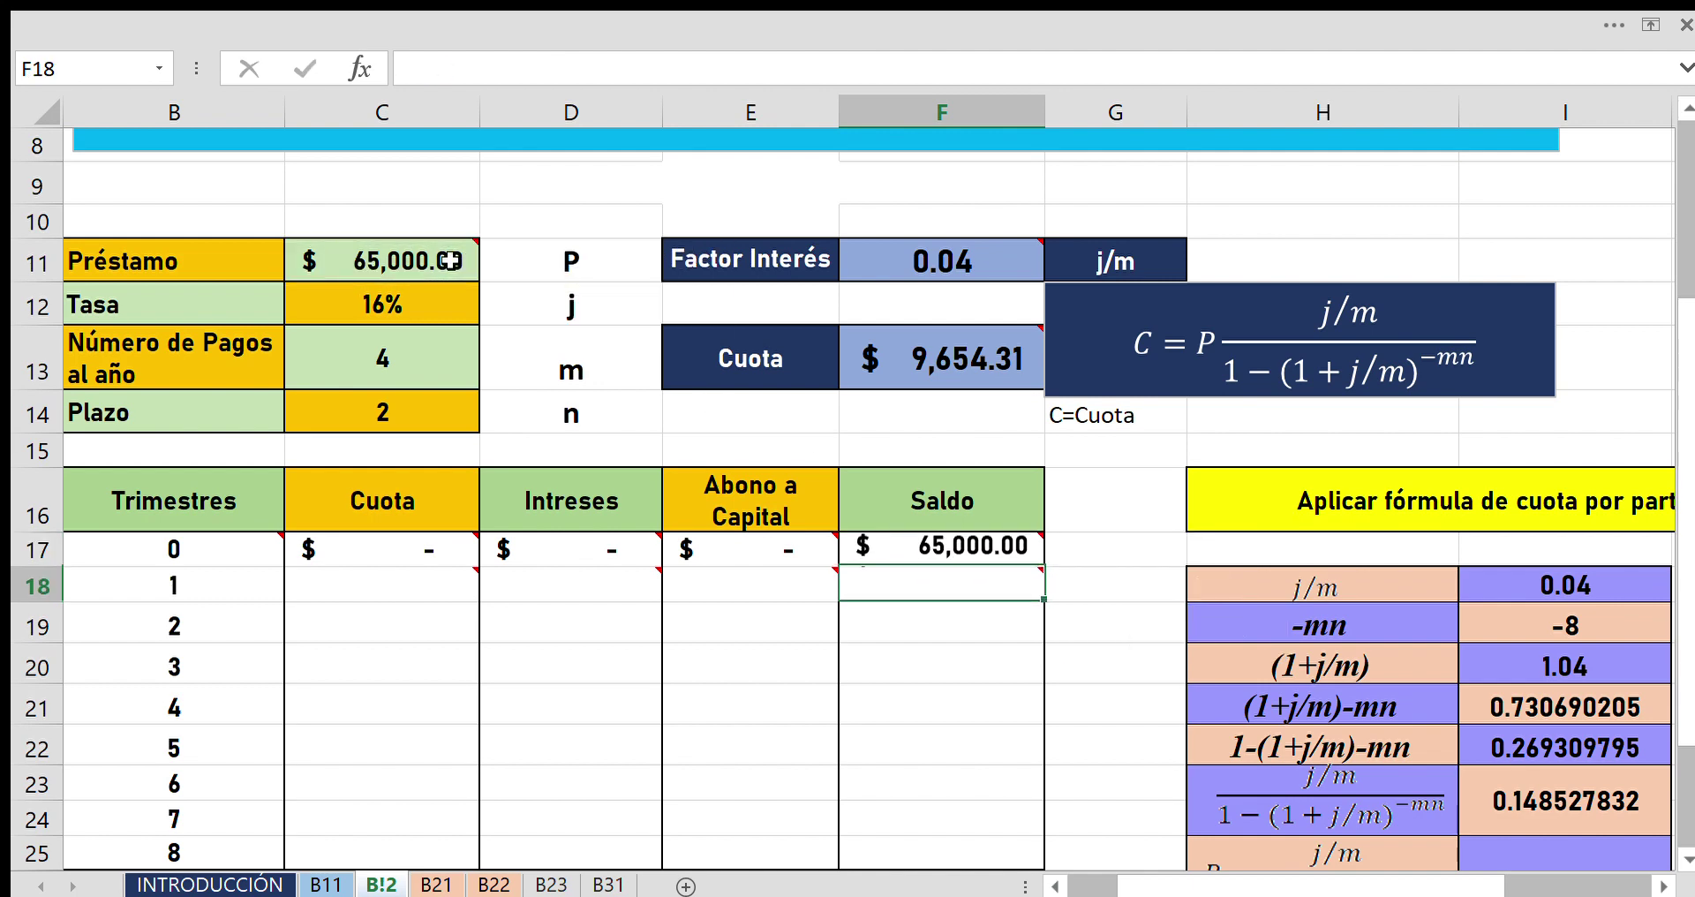
{"action": "left_click", "coordinate": [451, 261]}
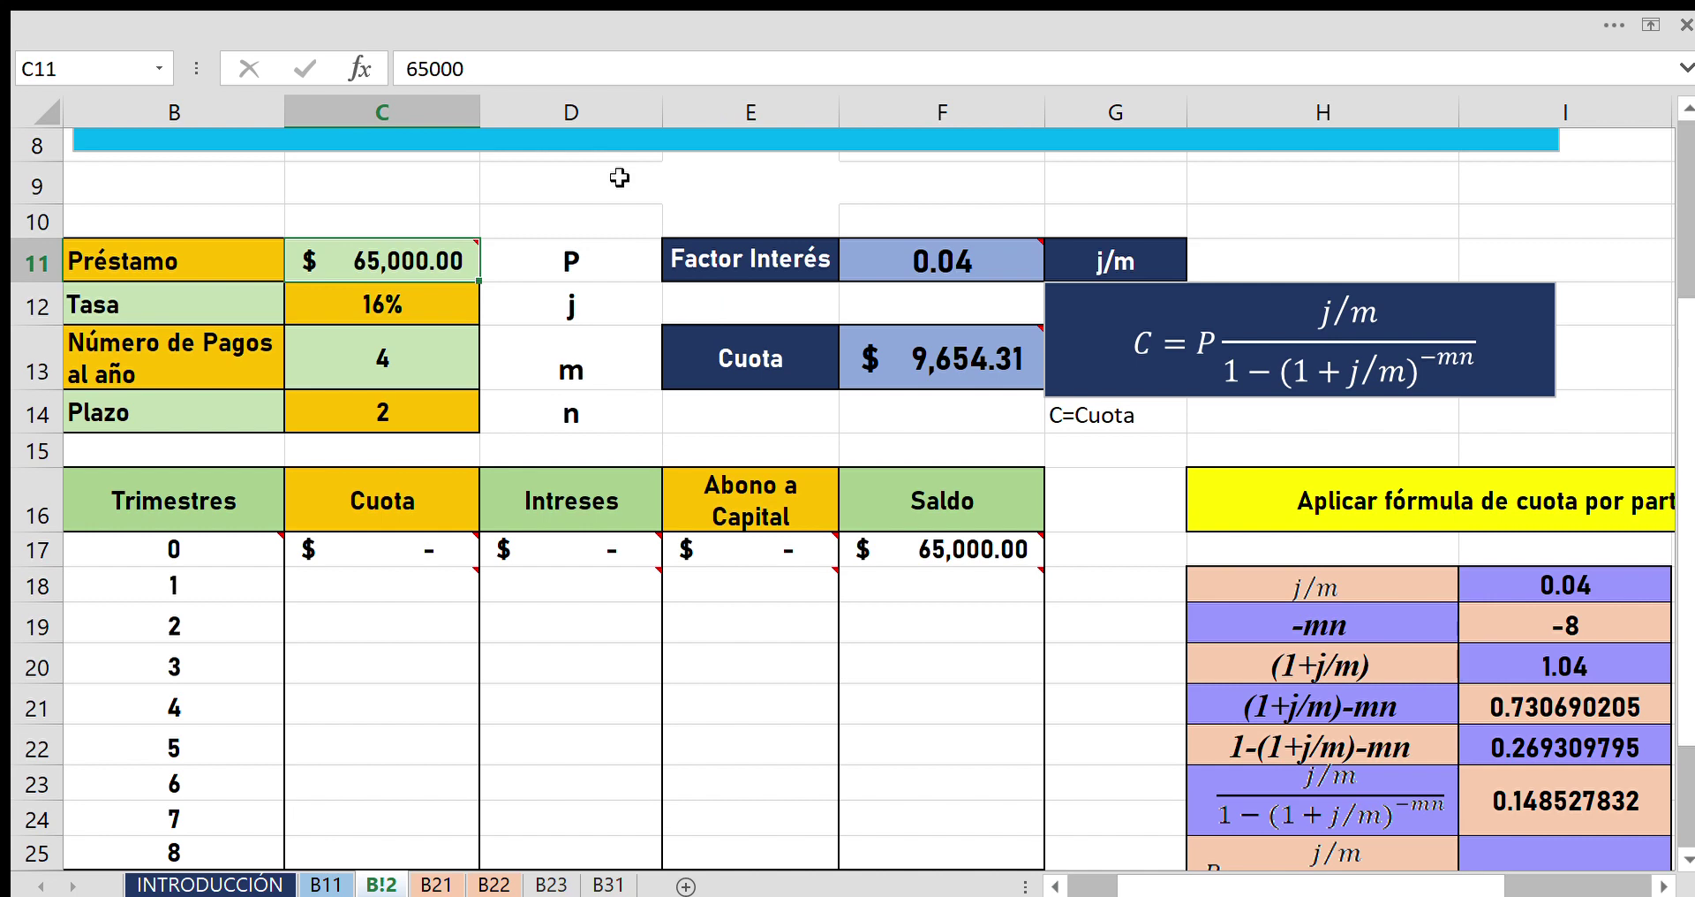
{"action": "type", "text": "24,500"}
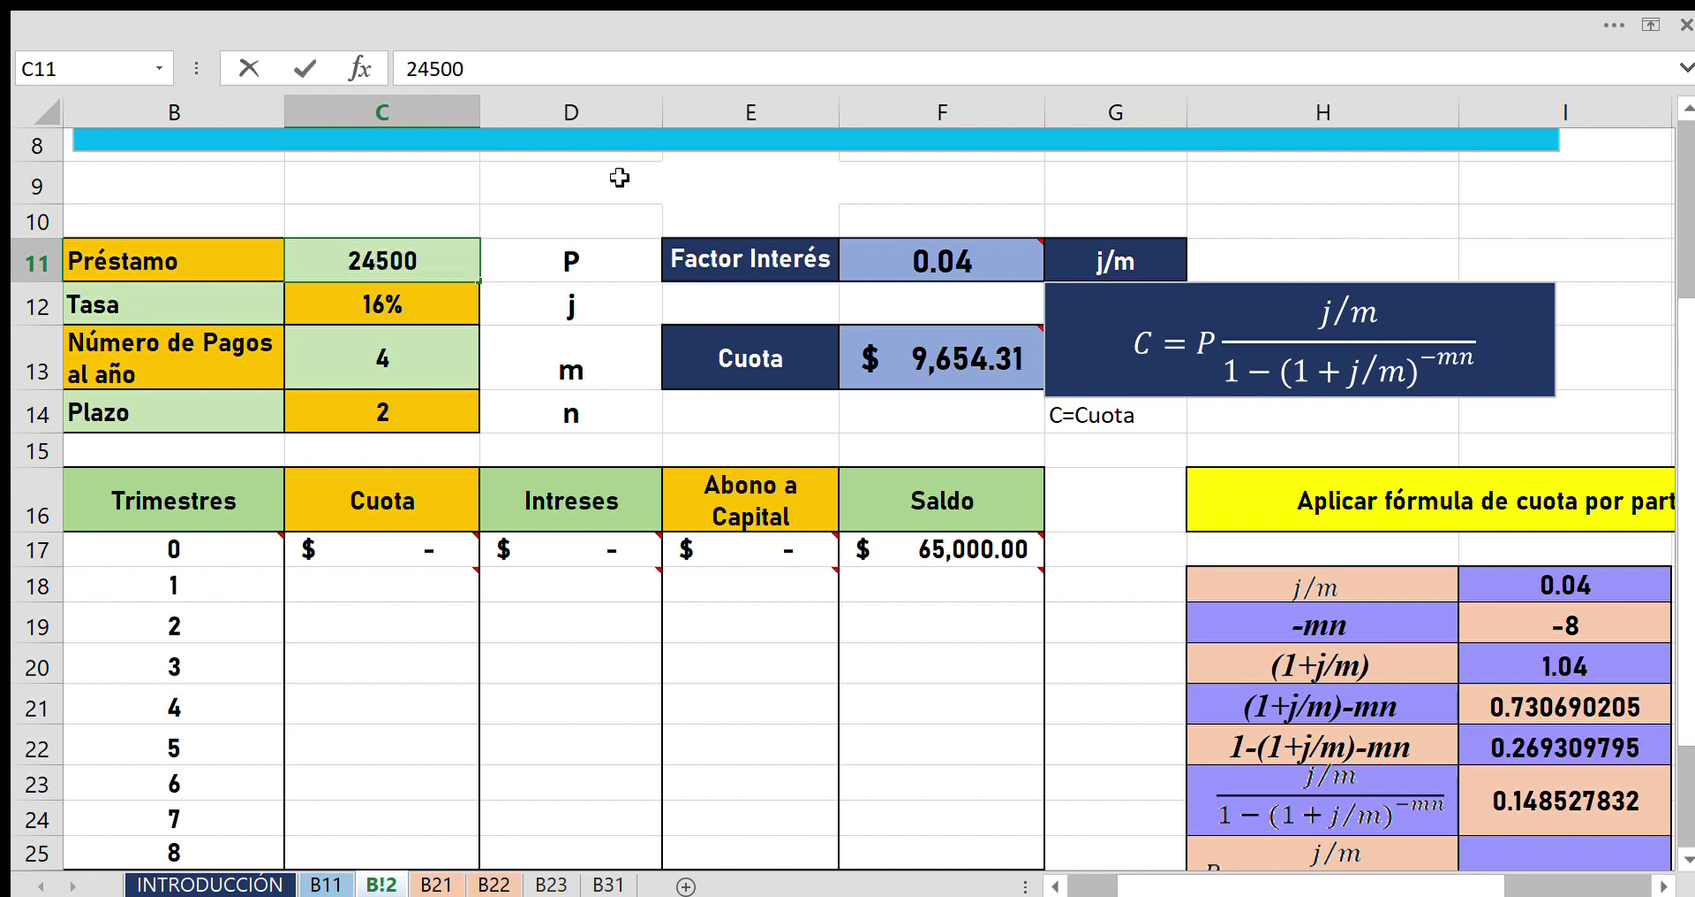
{"action": "key", "text": "Return"}
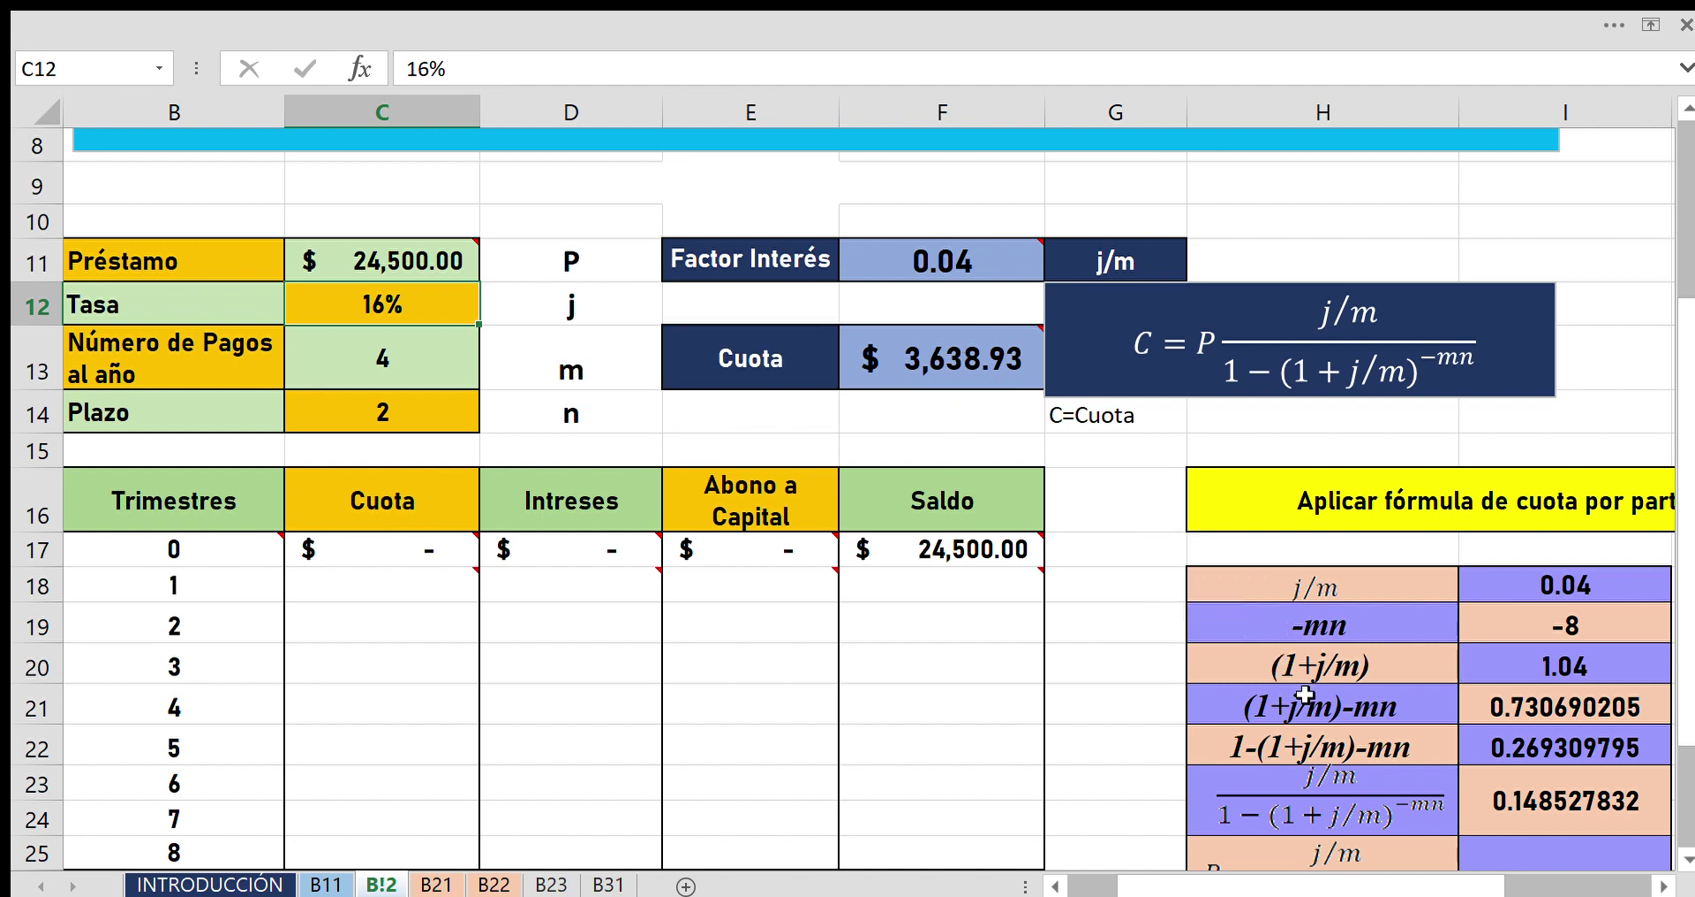
{"action": "scroll", "coordinate": [1558, 609], "scroll_direction": "down", "scroll_amount": 1}
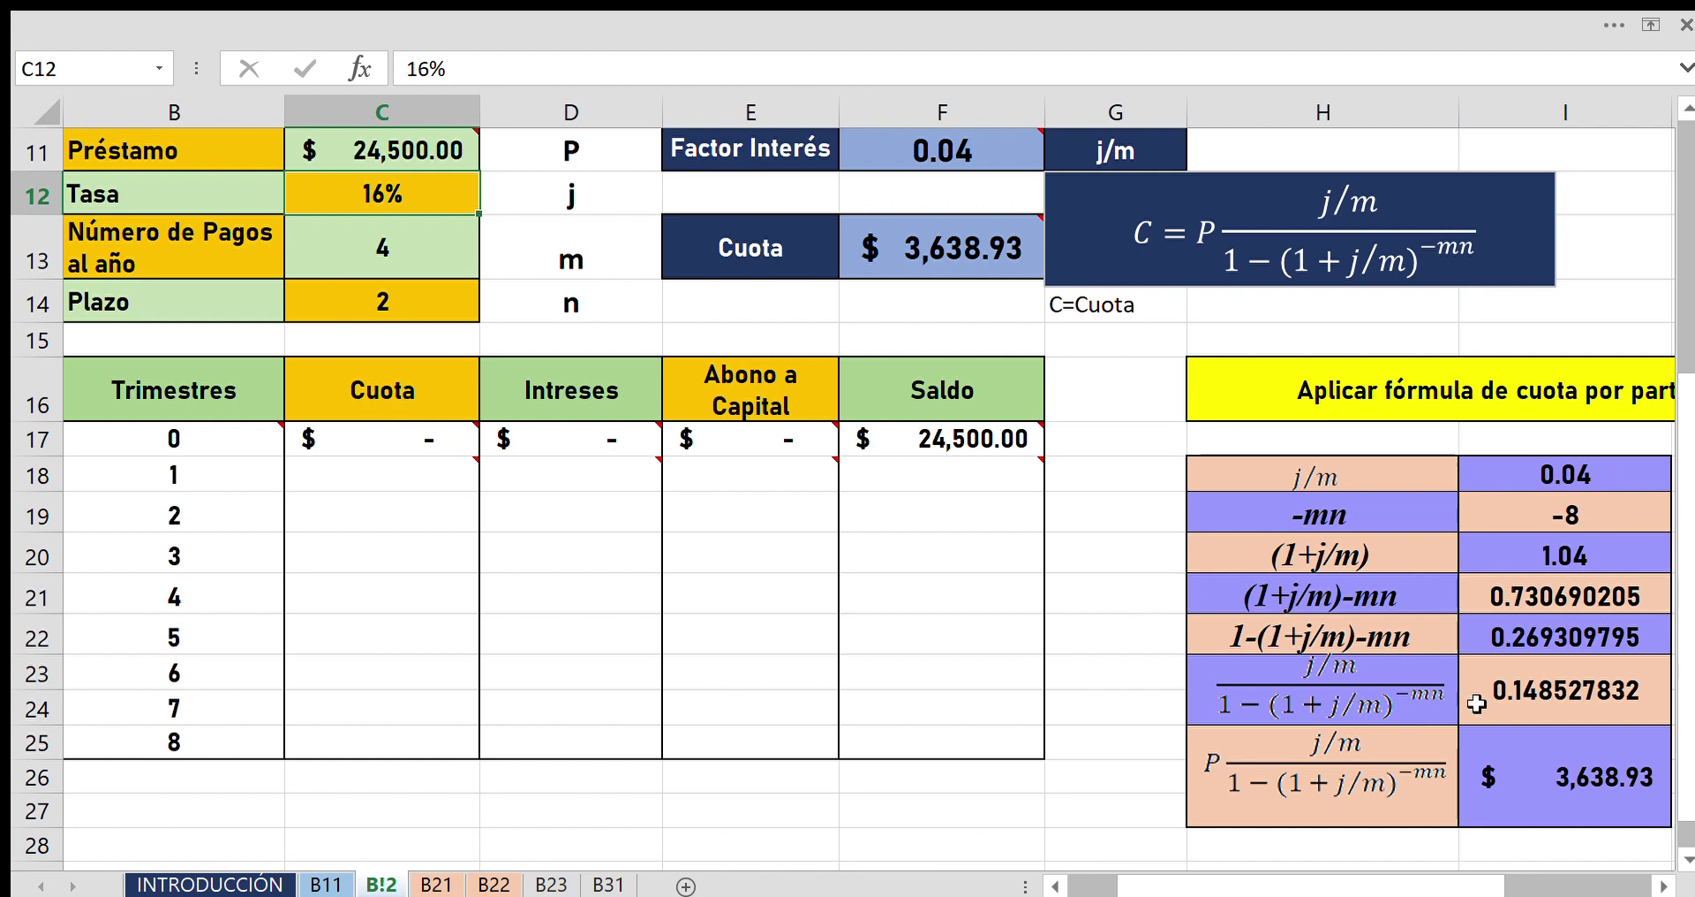
{"action": "scroll", "coordinate": [1559, 817], "scroll_direction": "up", "scroll_amount": 1}
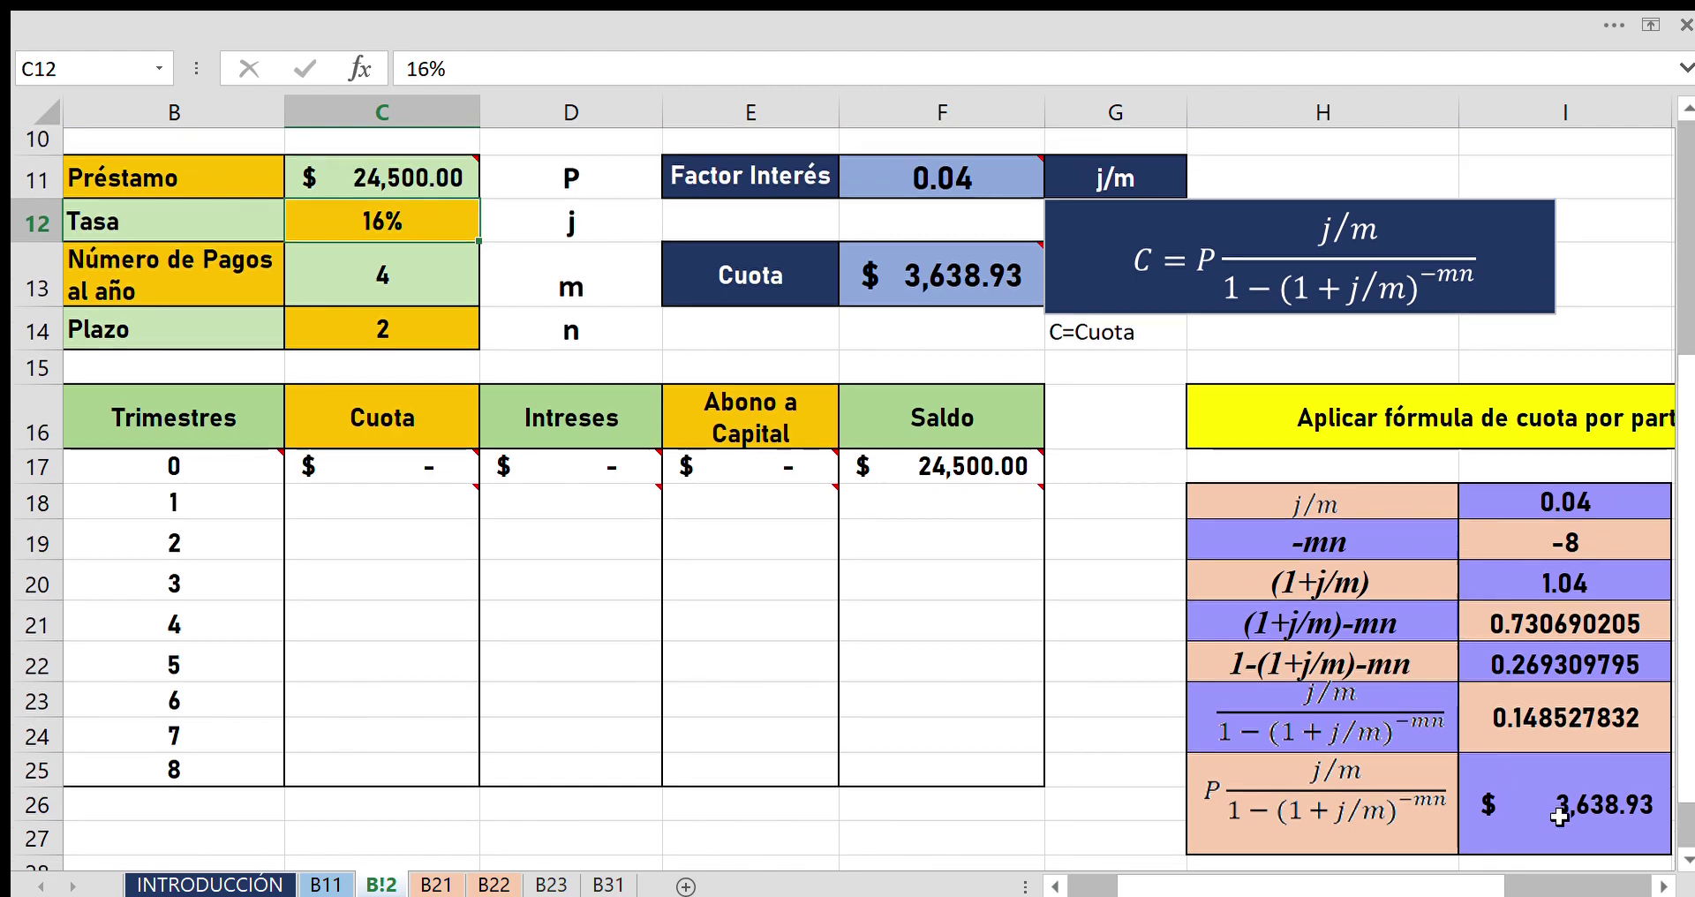
{"action": "left_click", "coordinate": [446, 264]}
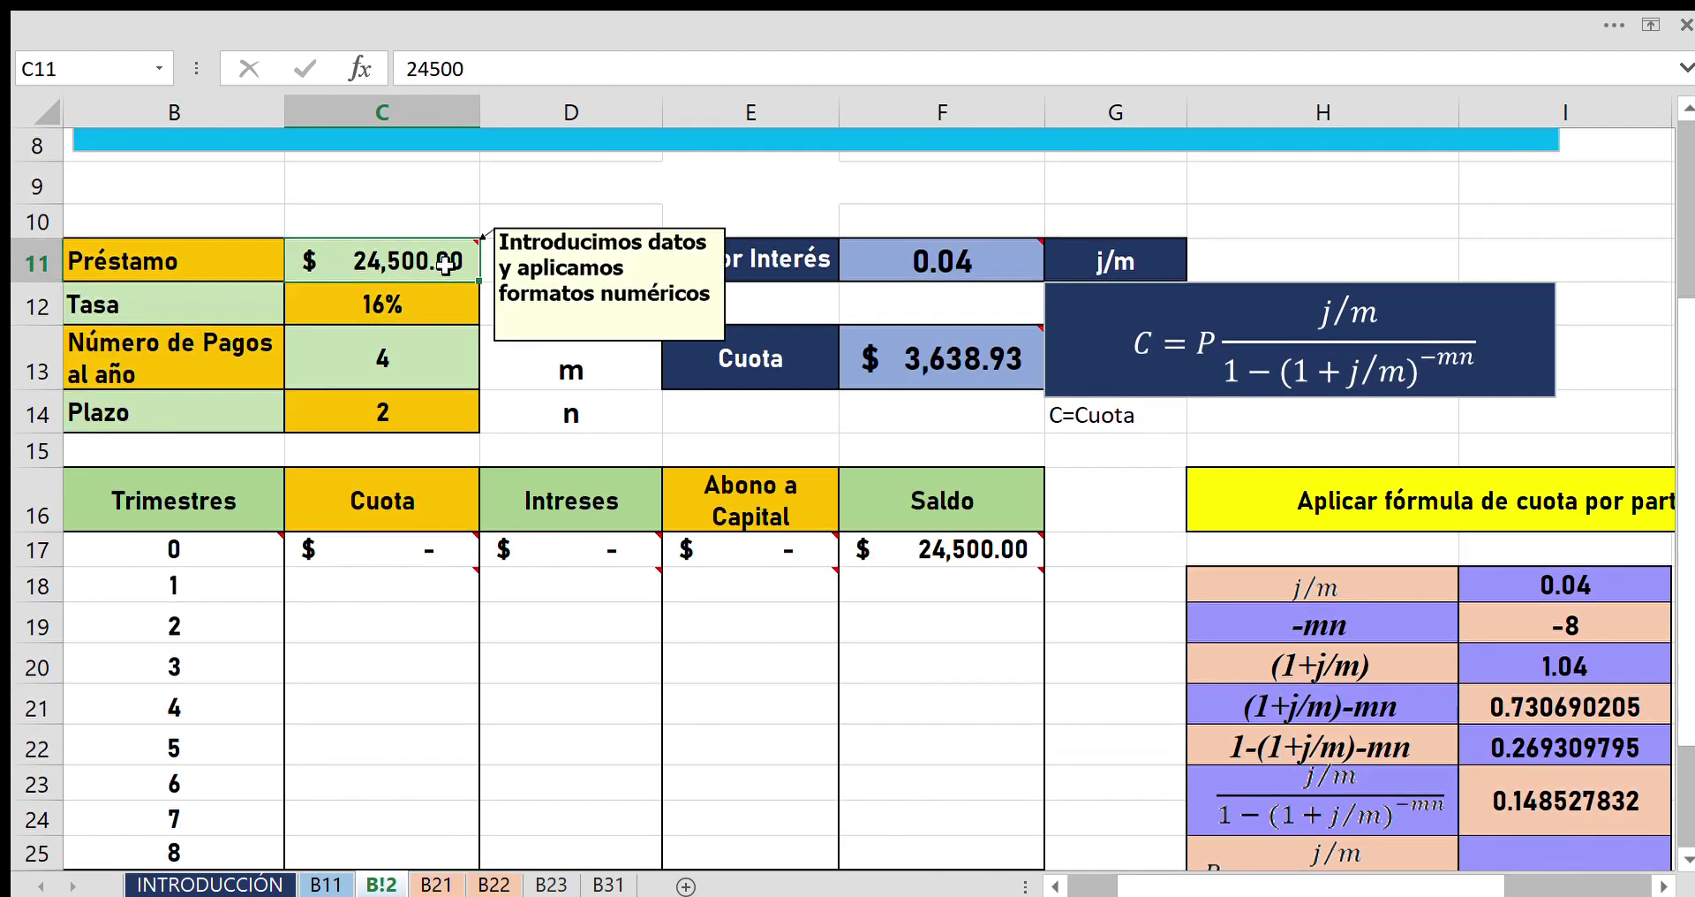
{"action": "type", "text": "65"}
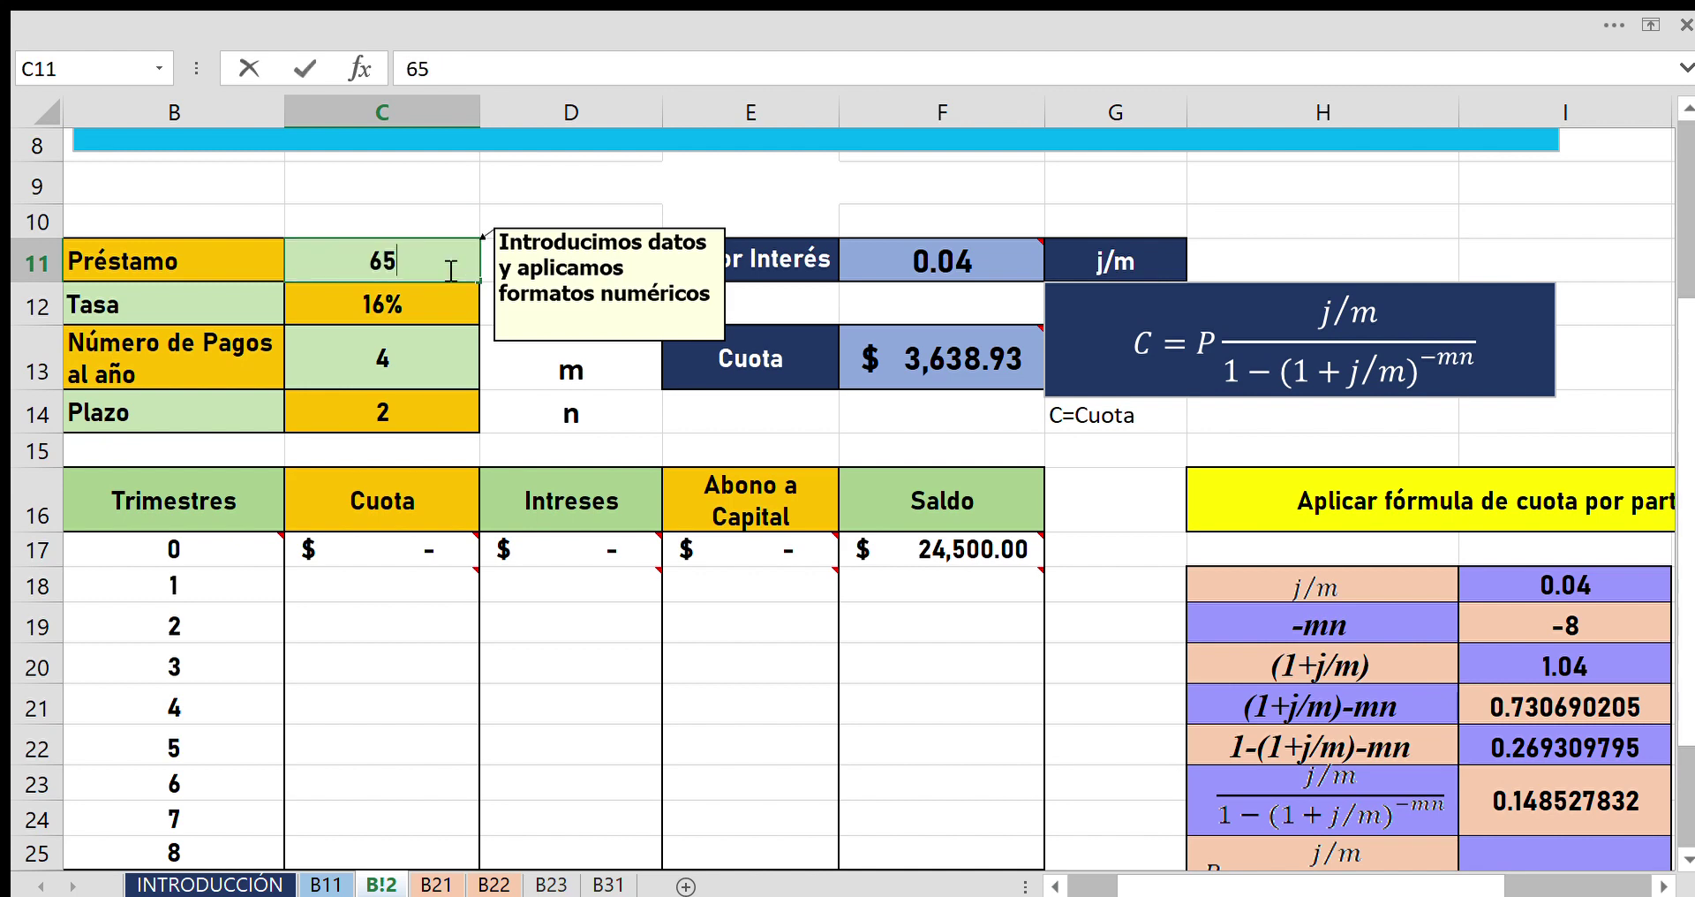
{"action": "type", "text": "000"}
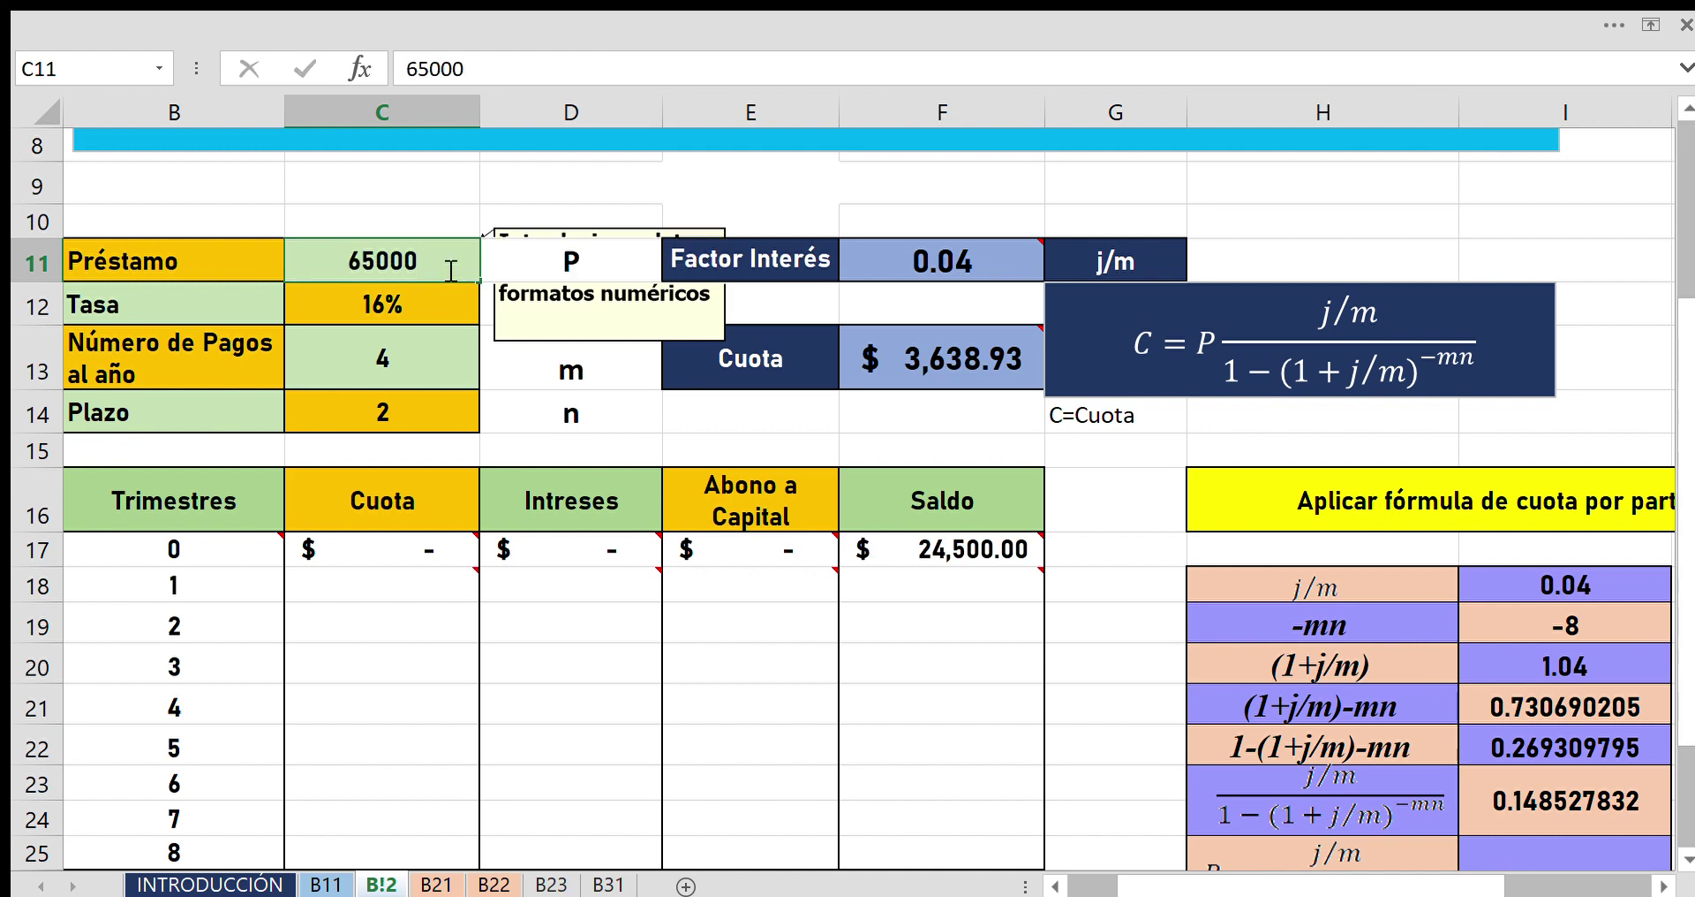
{"action": "key", "text": "Return"}
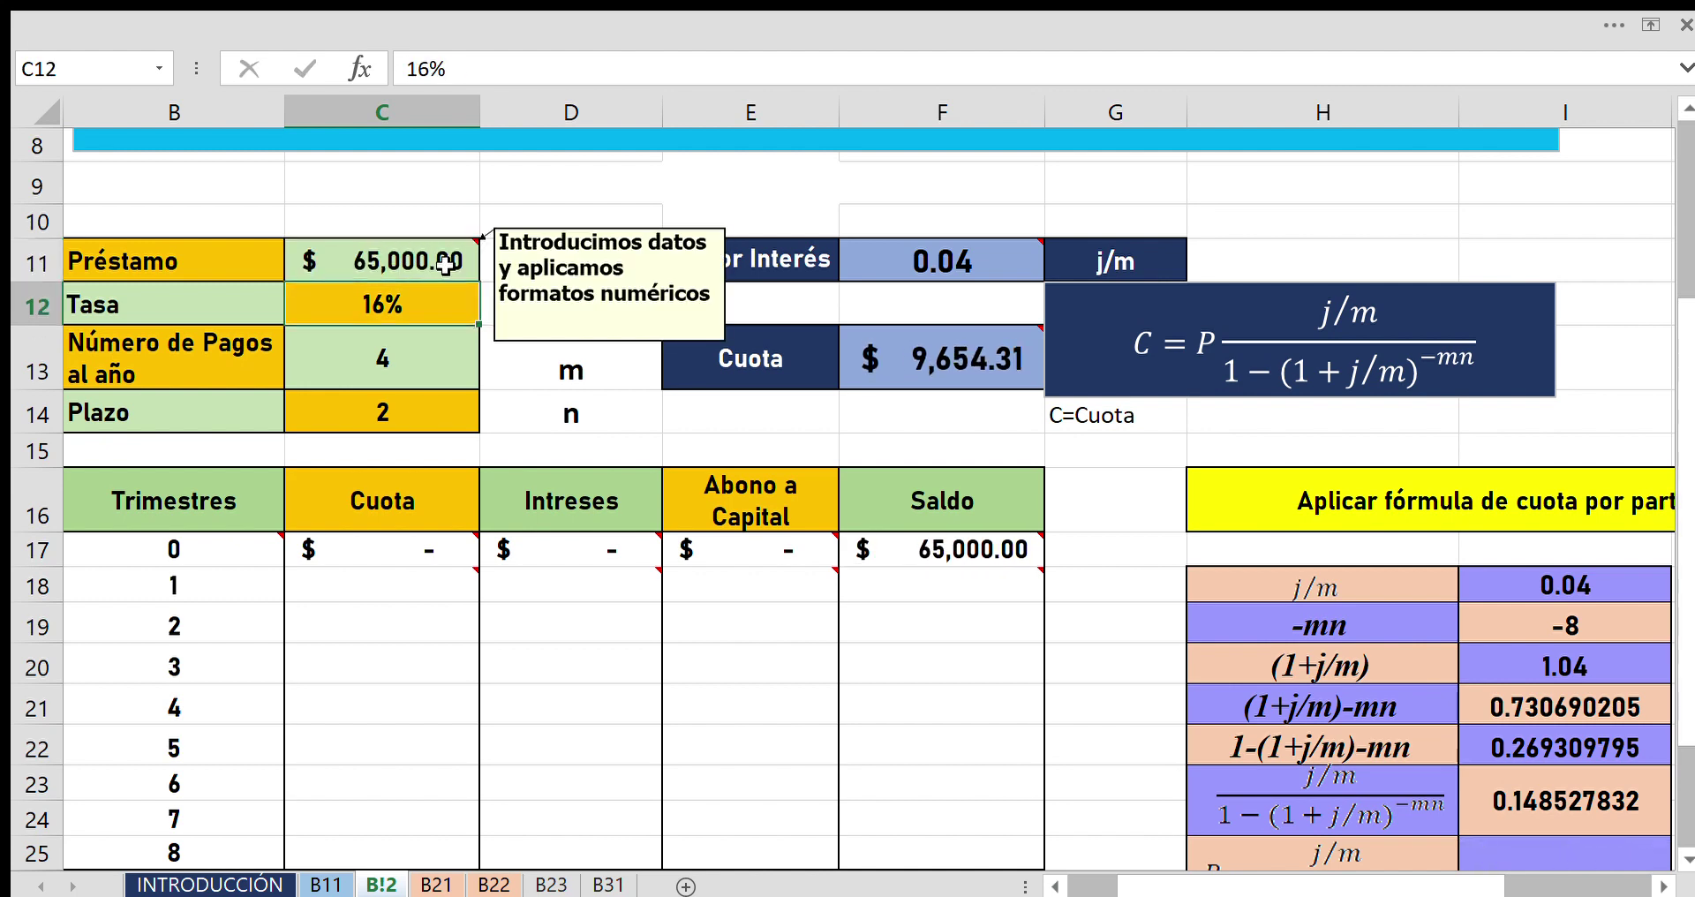
{"action": "mouse_move", "coordinate": [382, 549]}
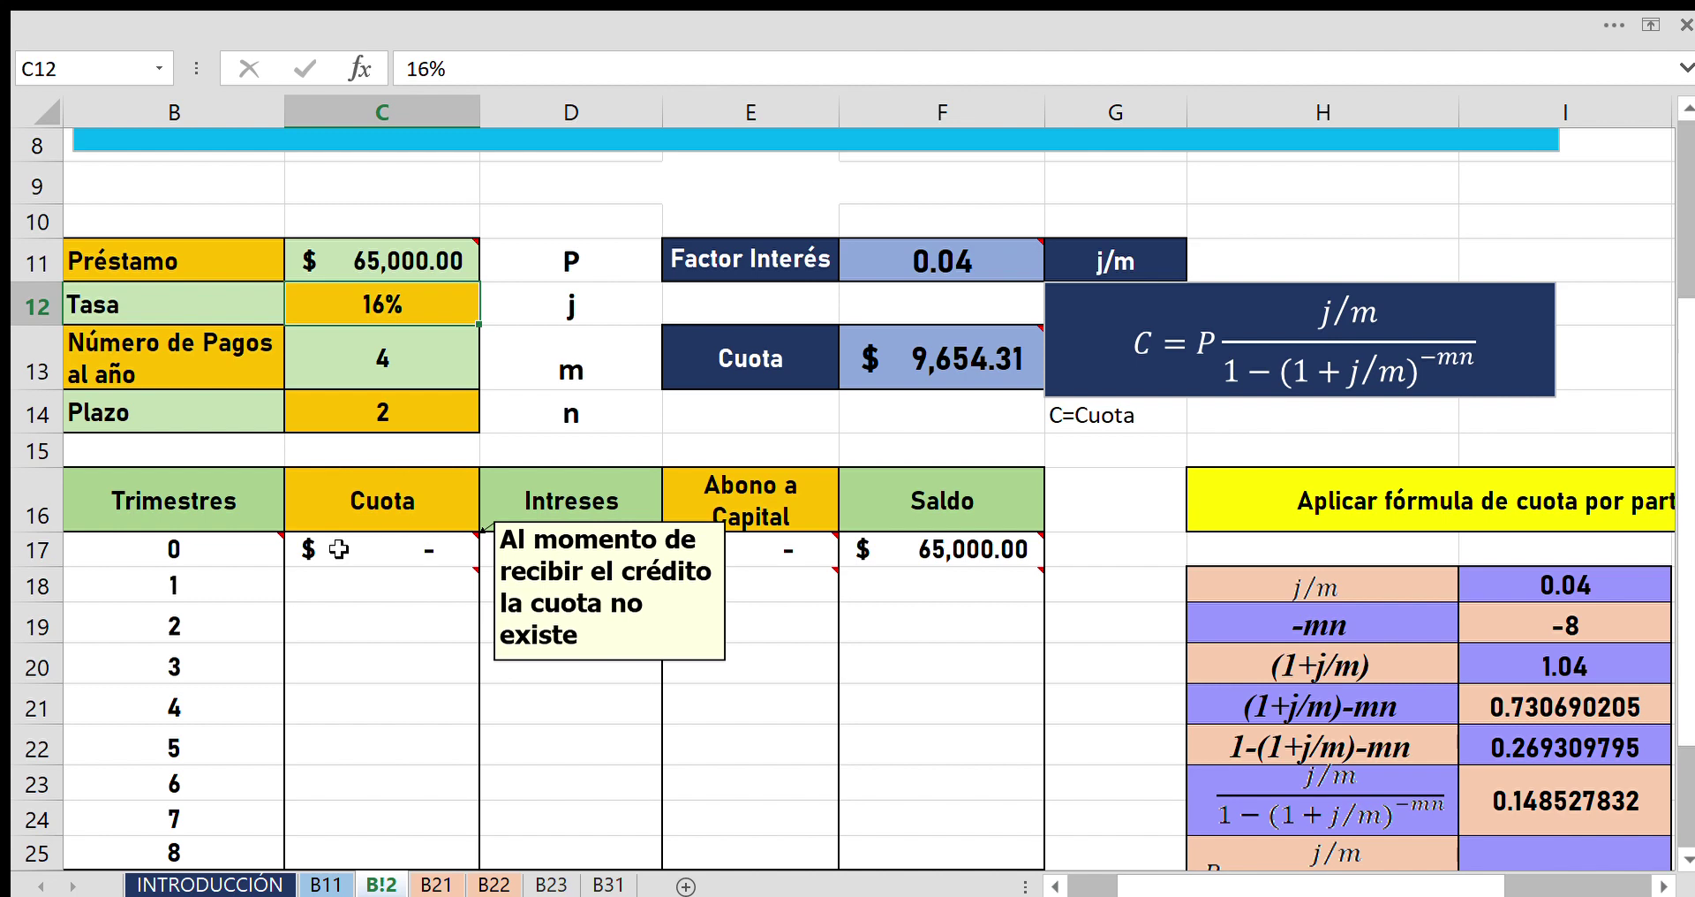
{"action": "left_click", "coordinate": [374, 597]}
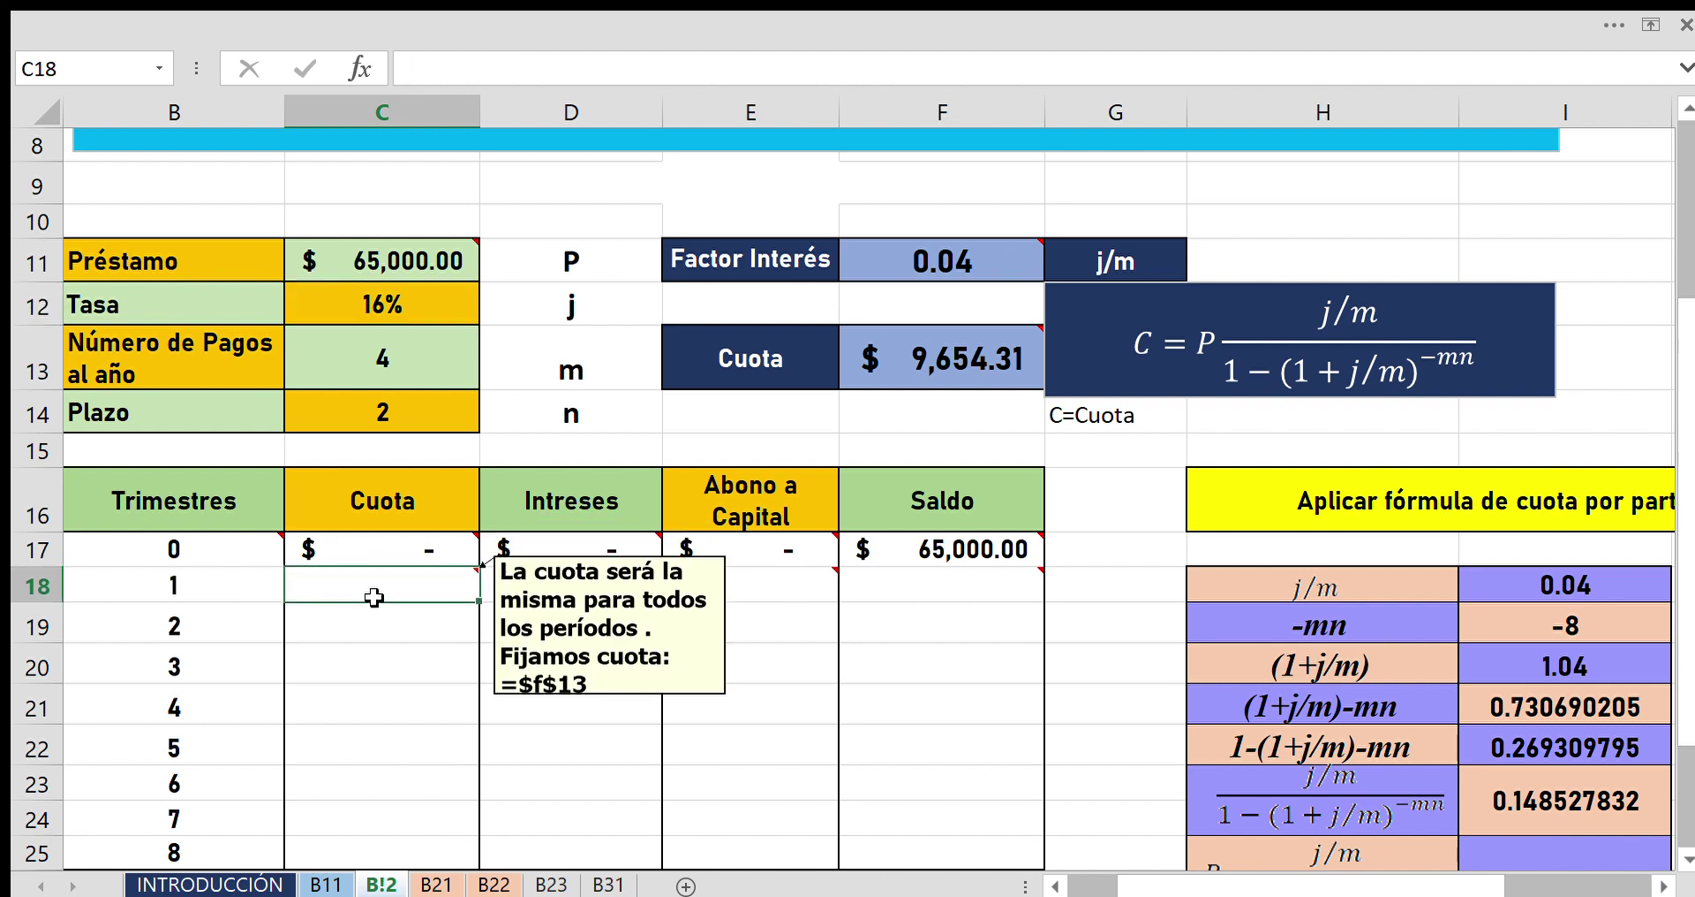
{"action": "left_click", "coordinate": [378, 629]}
{"action": "left_click", "coordinate": [378, 685]}
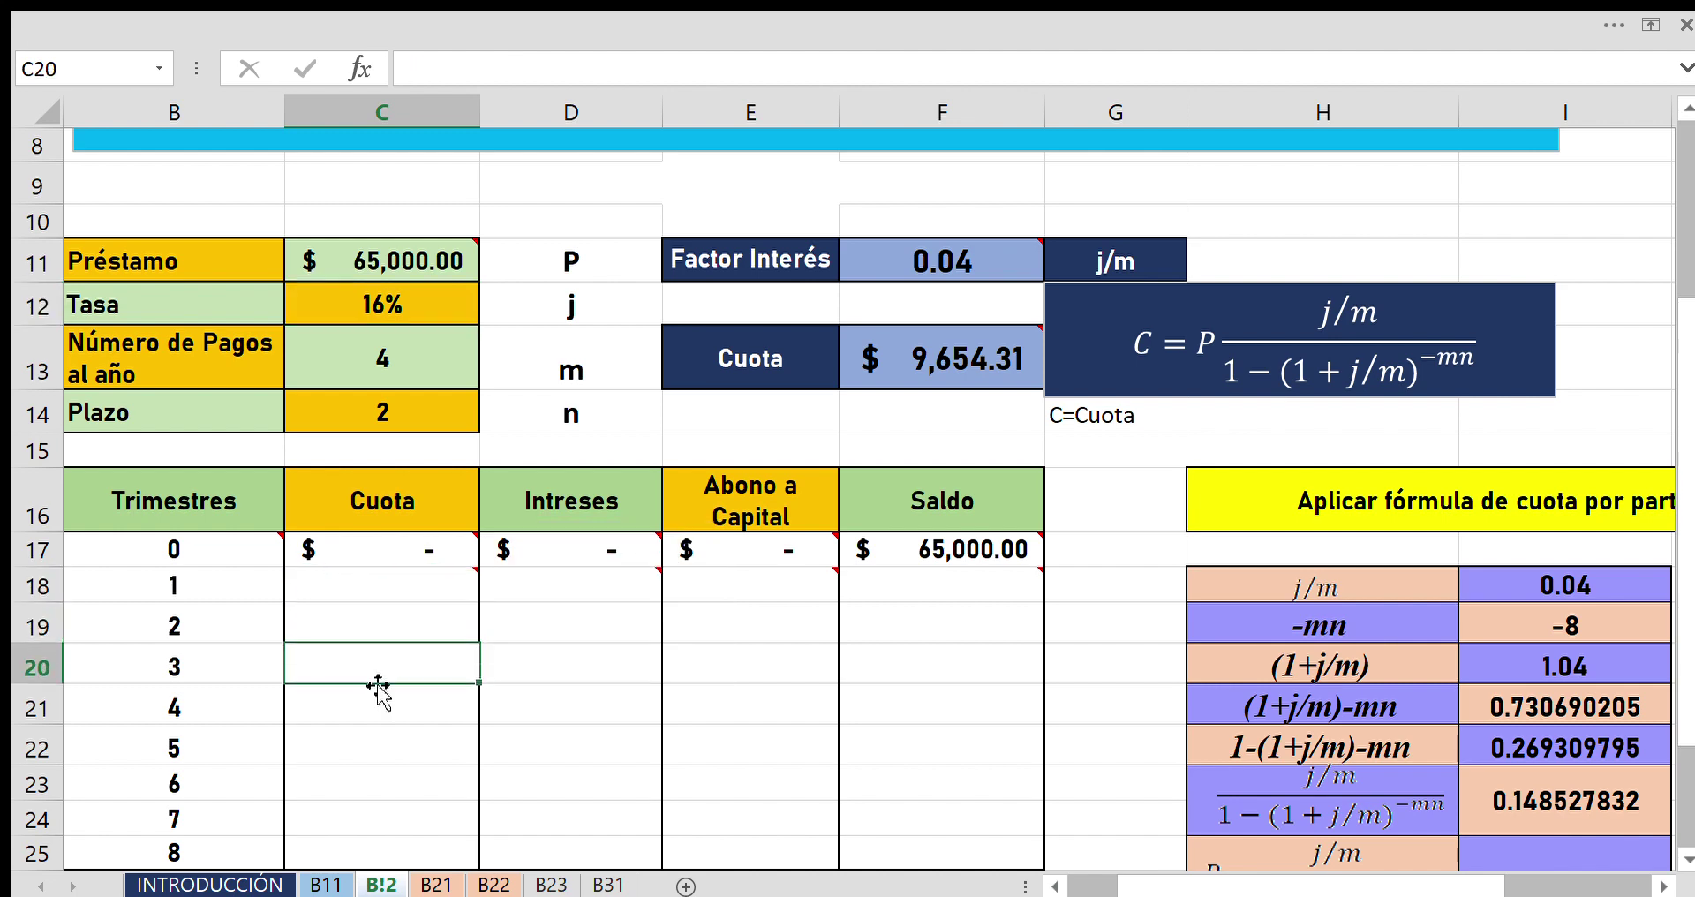
{"action": "left_click", "coordinate": [365, 719]}
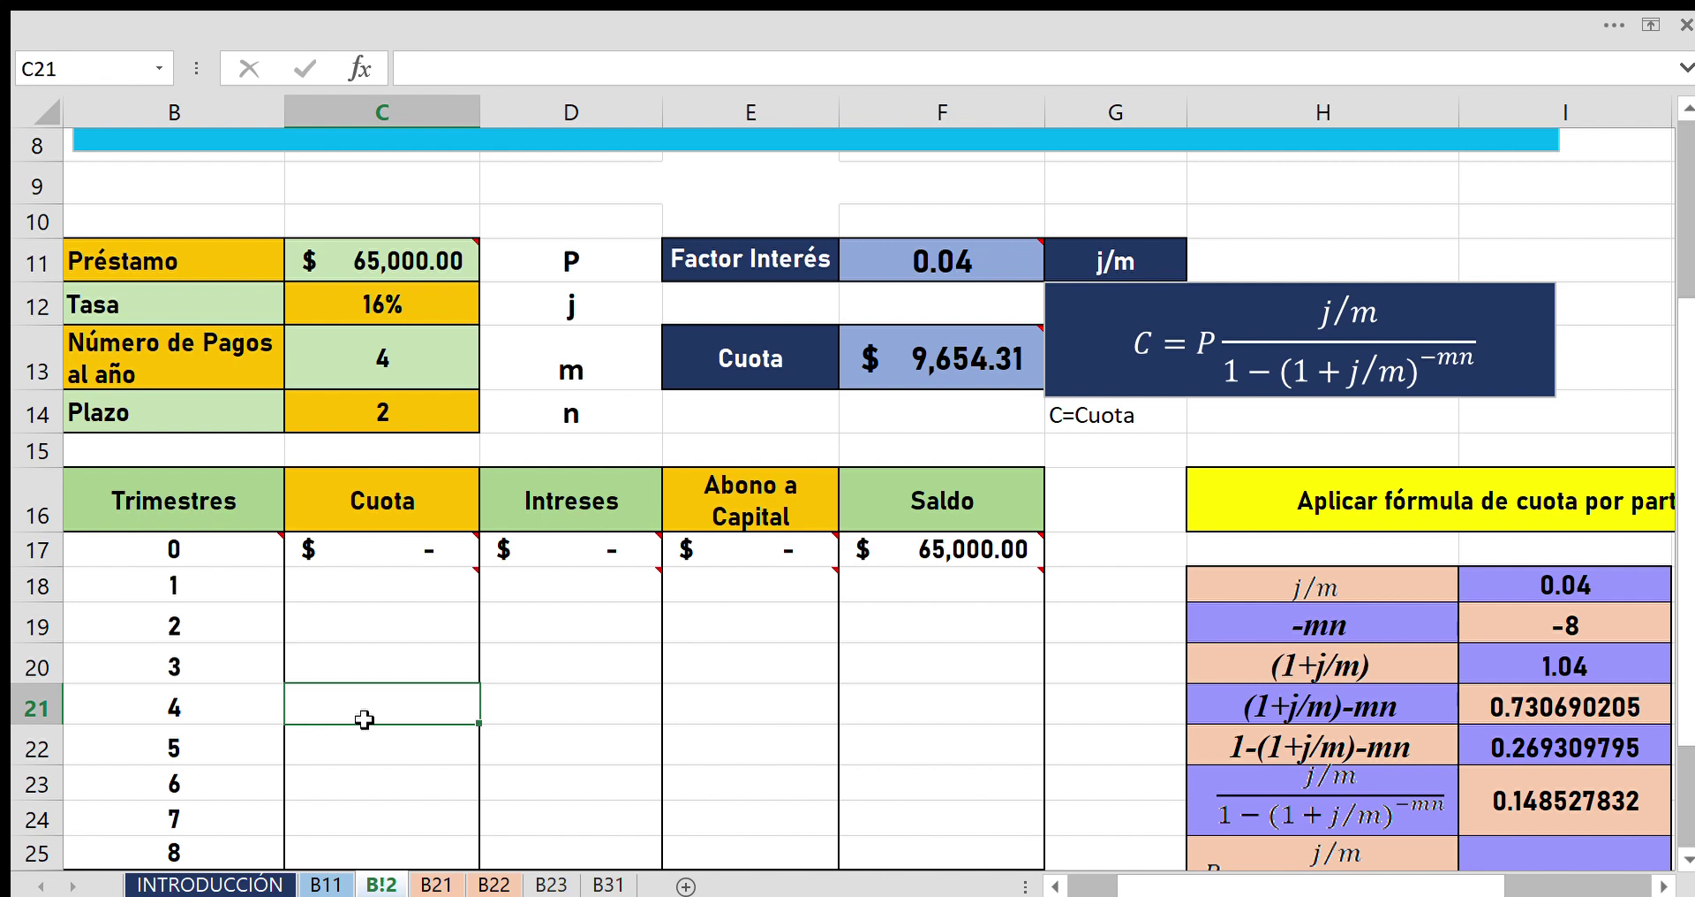
{"action": "left_click", "coordinate": [370, 598]}
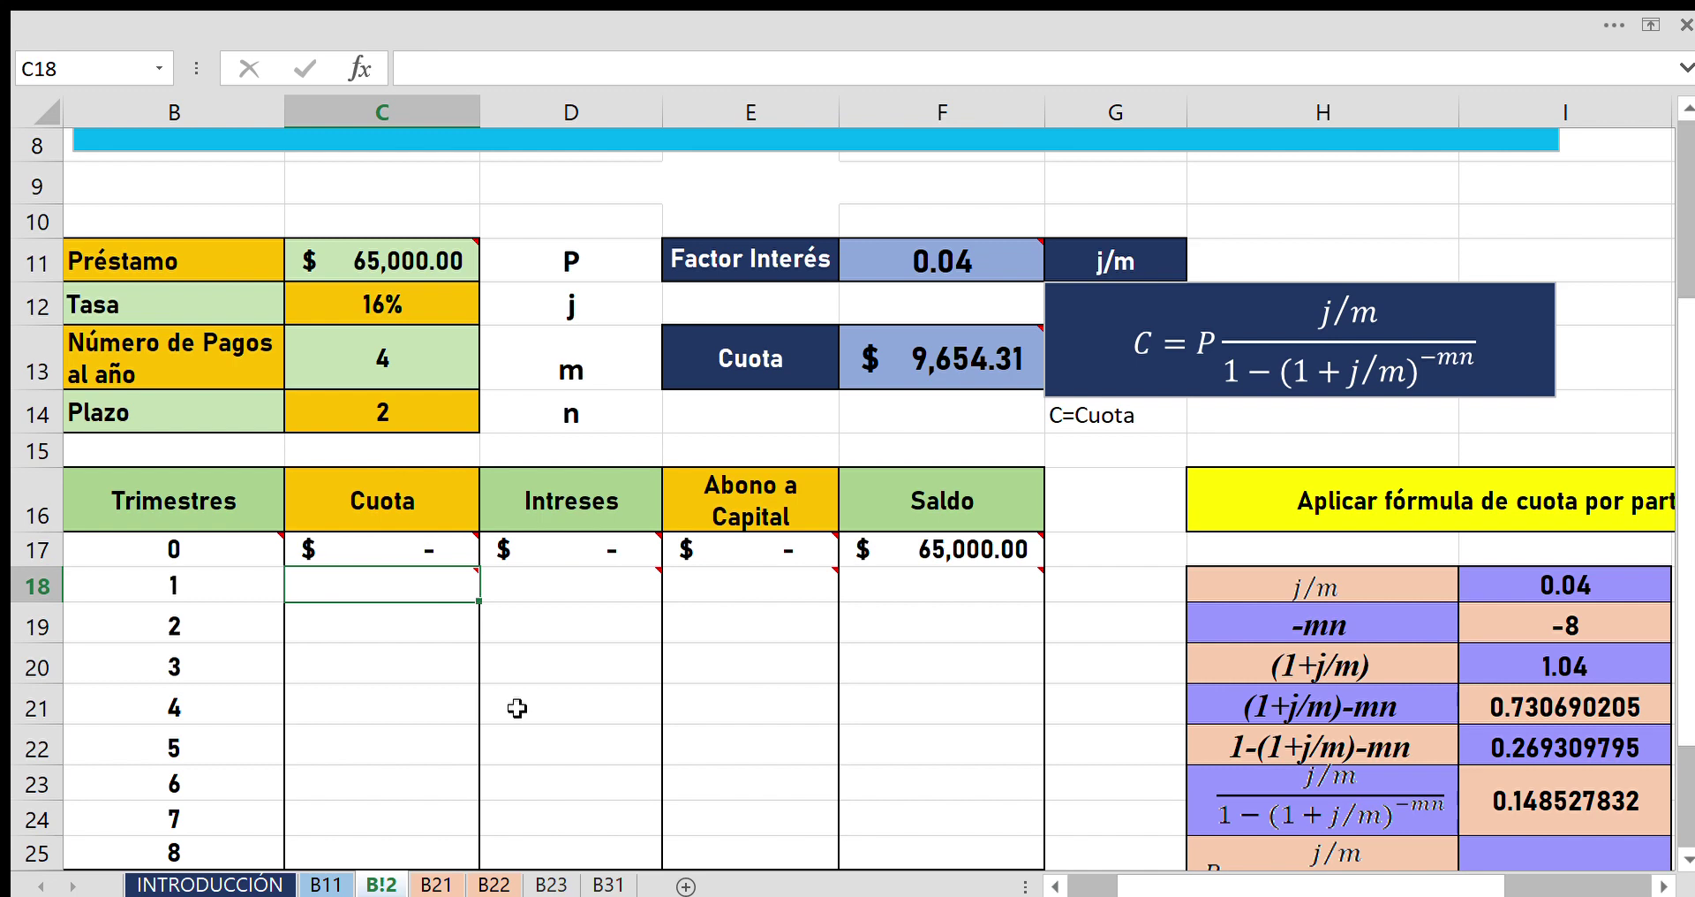
{"action": "left_click", "coordinate": [548, 592]}
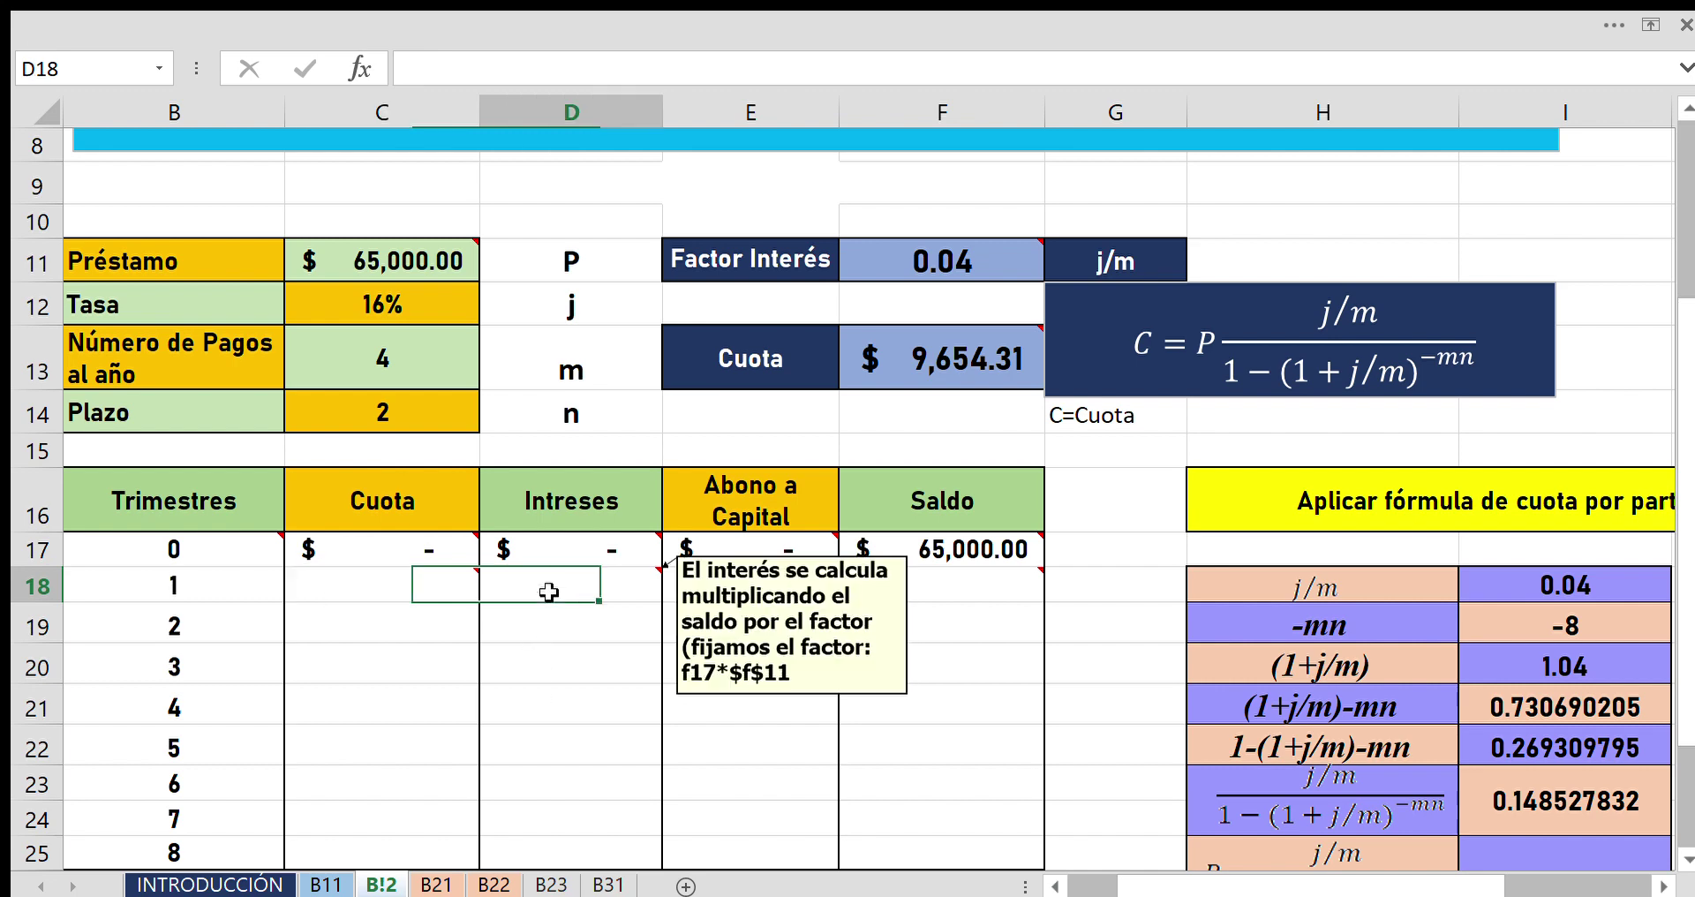
{"action": "left_click", "coordinate": [556, 678]}
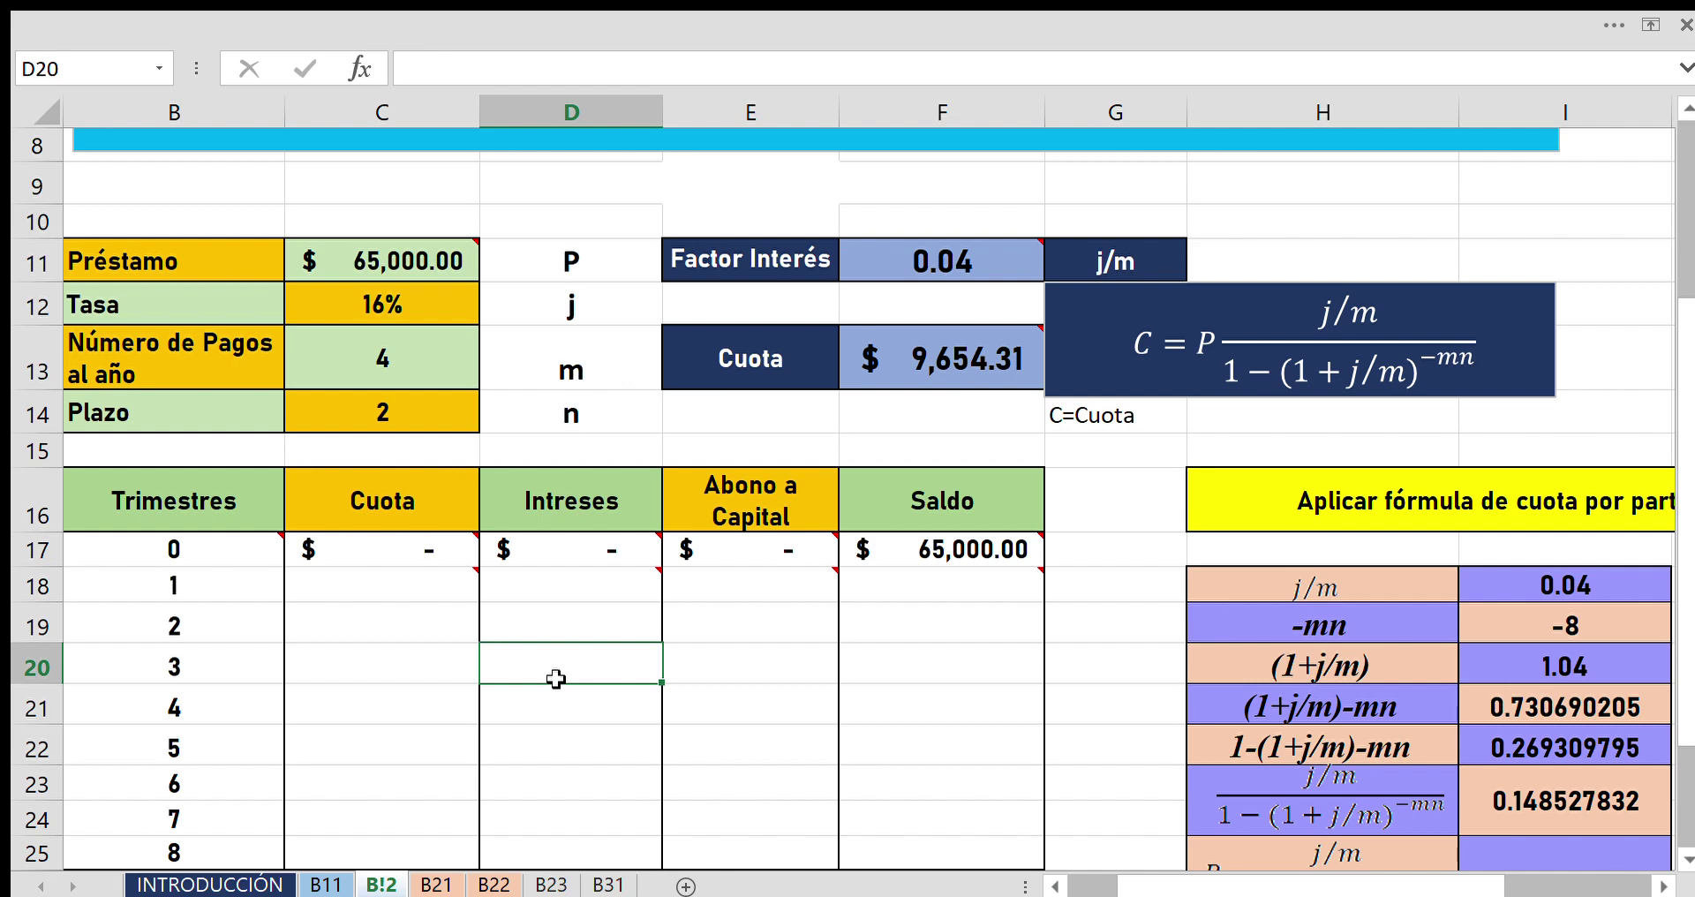
{"action": "left_click", "coordinate": [370, 593]}
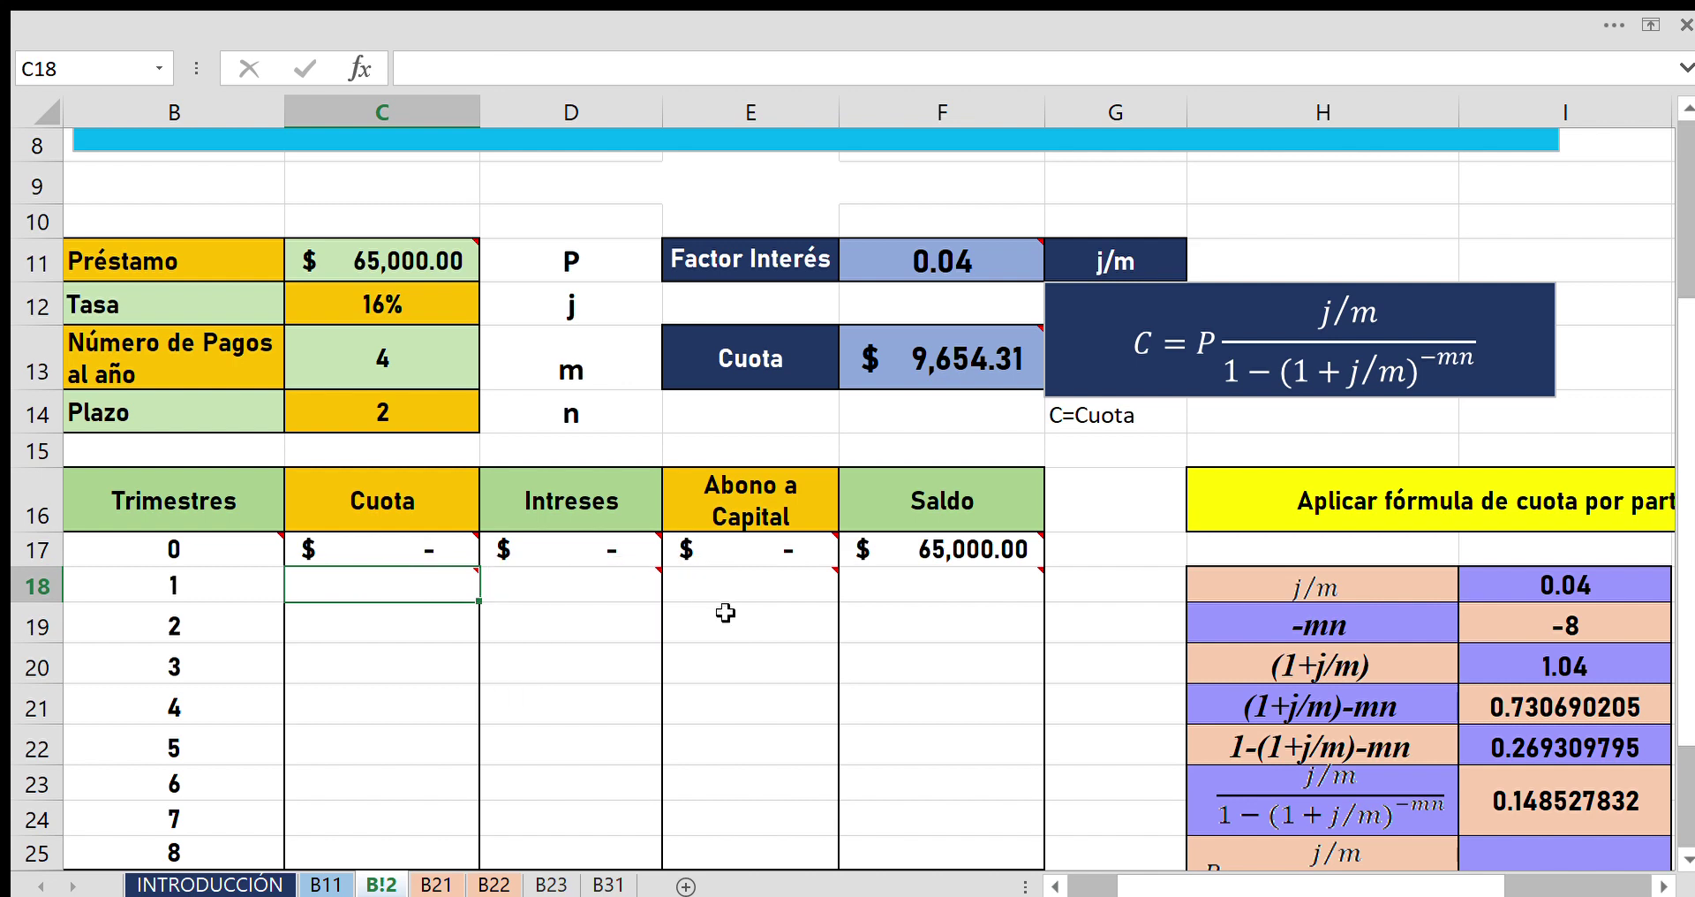
Enter =F13 in C18 so period 1's Cuota shows $9,654.31.
{"action": "type", "text": "="}
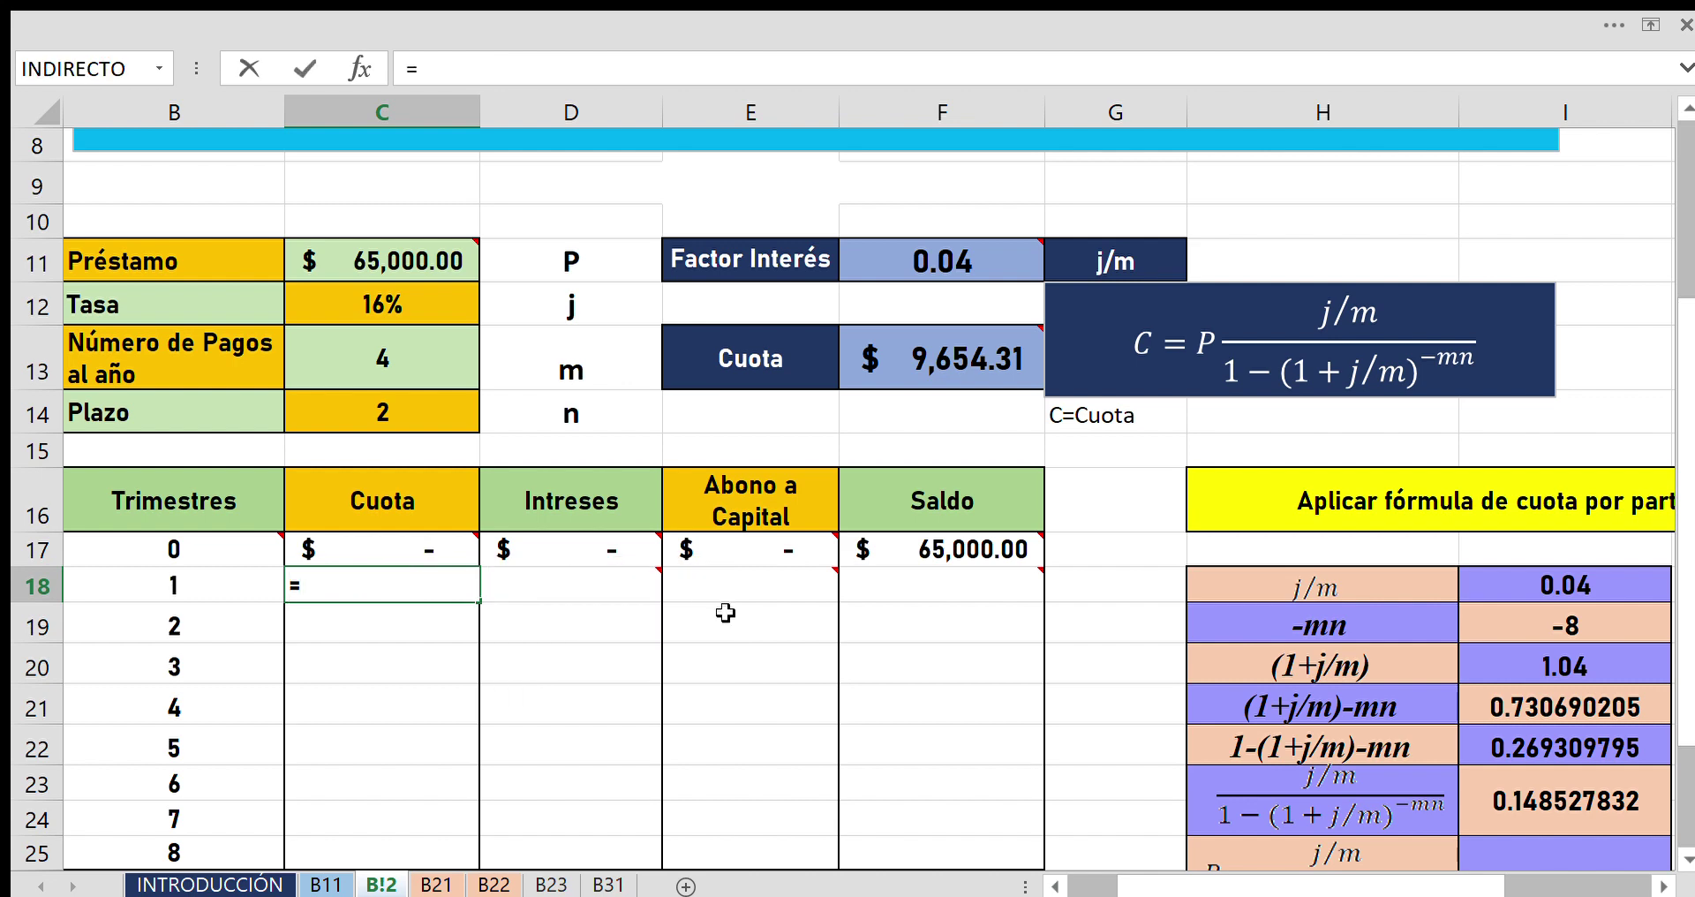
{"action": "left_click", "coordinate": [919, 369]}
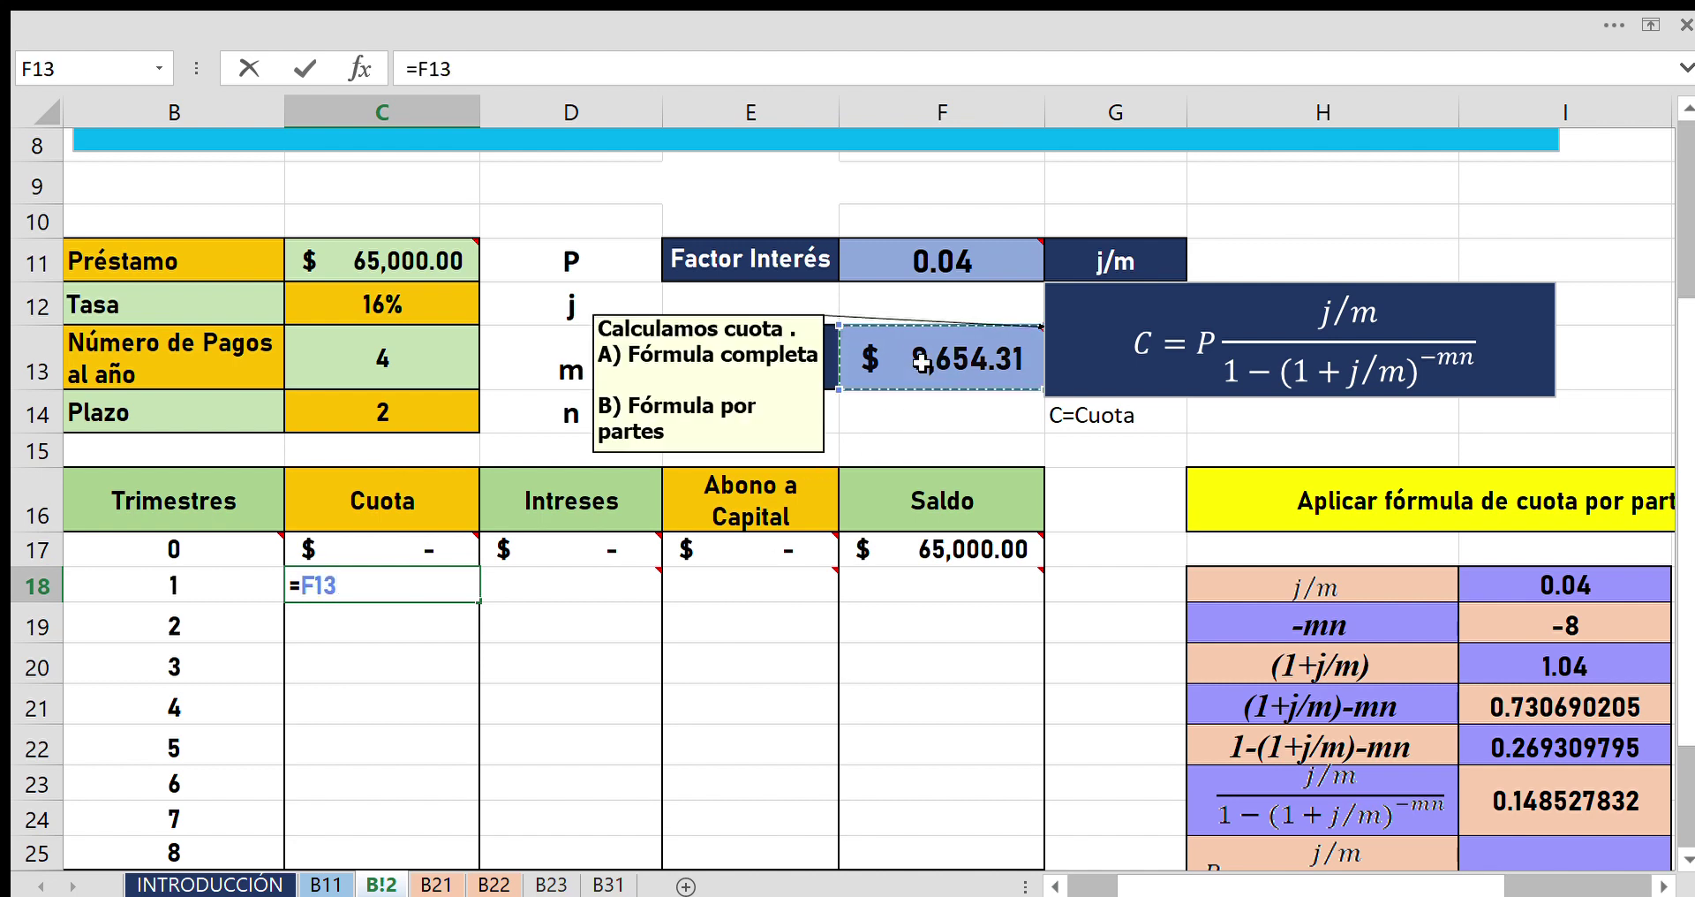
{"action": "key", "text": "Return"}
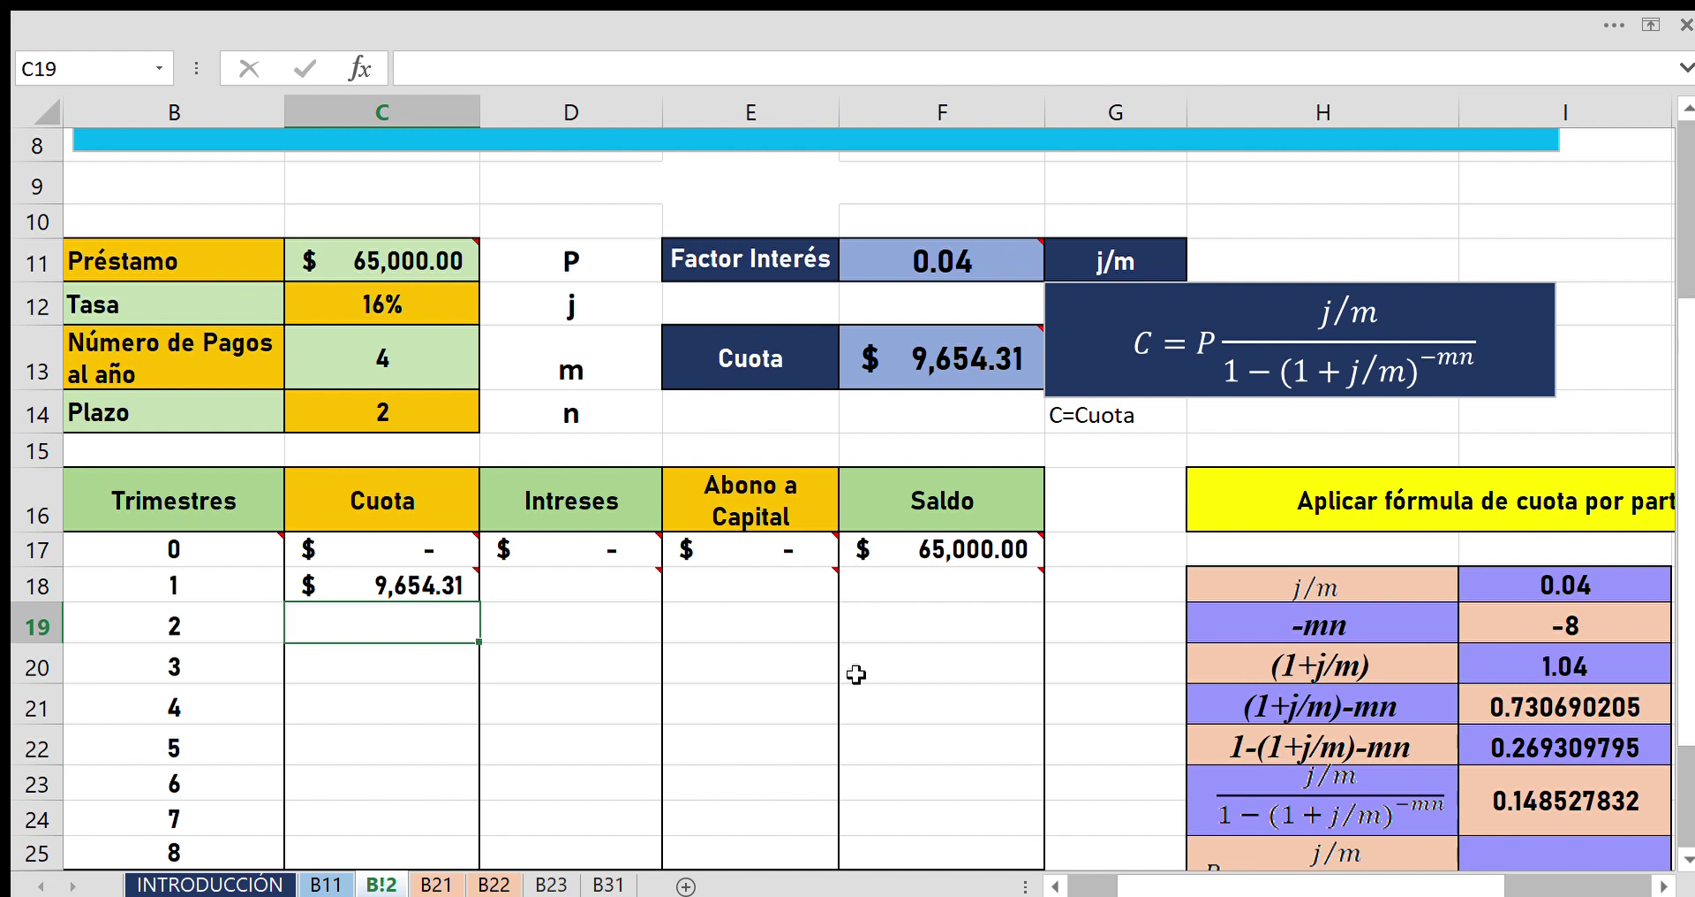
{"action": "scroll", "coordinate": [856, 675], "scroll_direction": "down", "scroll_amount": 1}
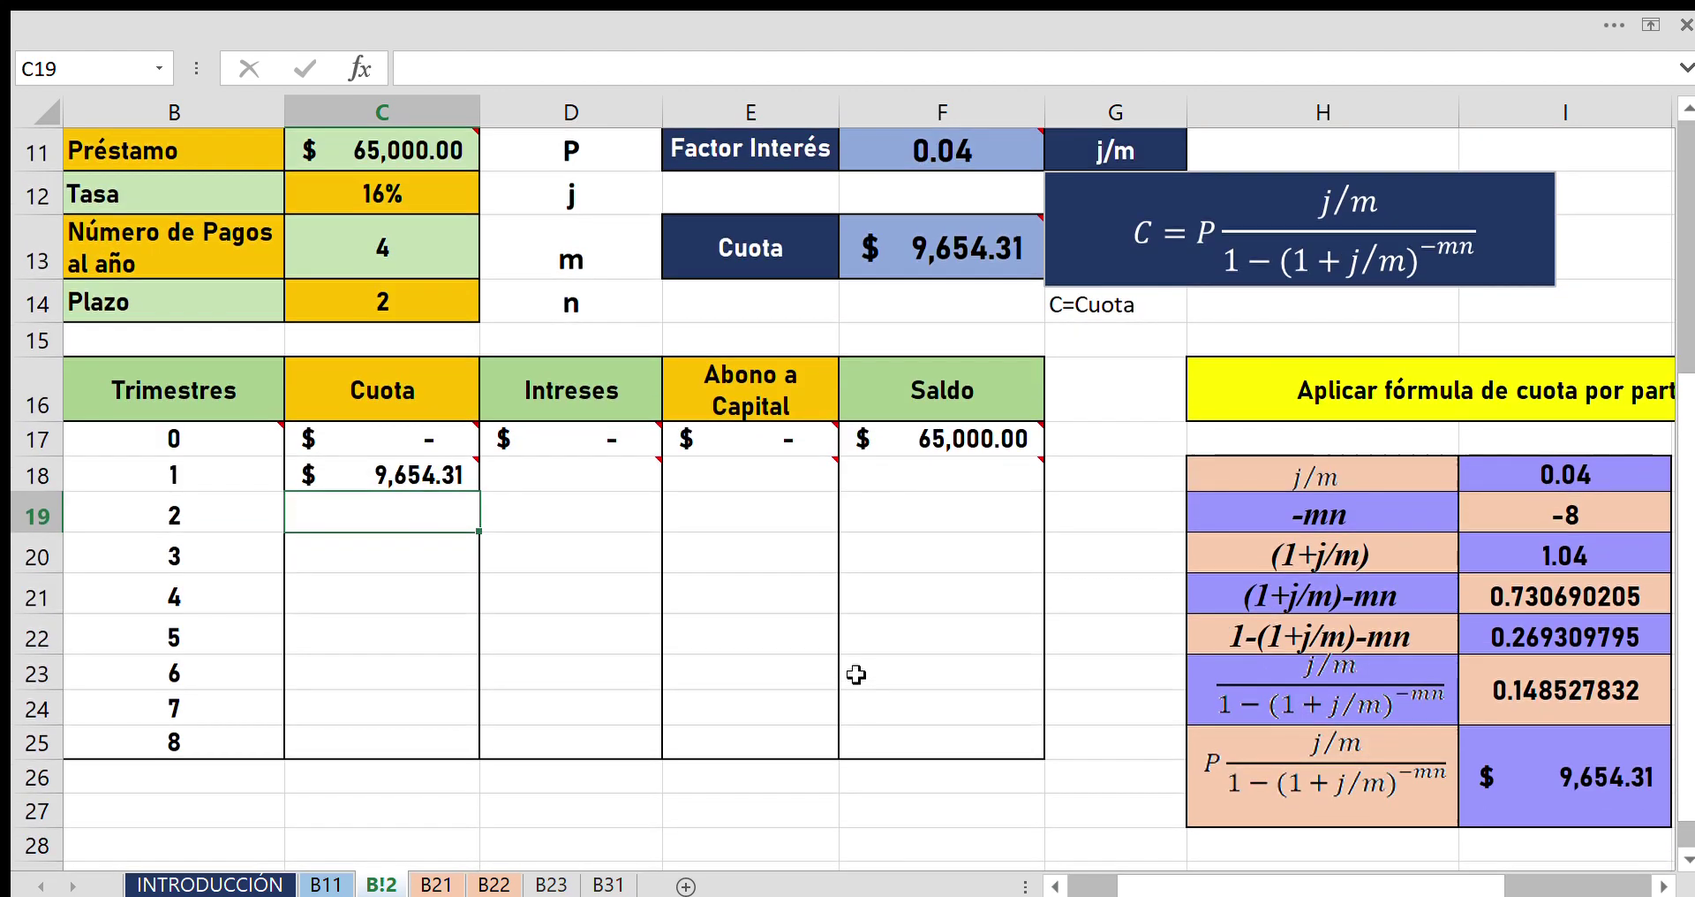
{"action": "left_click", "coordinate": [313, 468]}
{"action": "mouse_move", "coordinate": [382, 585]}
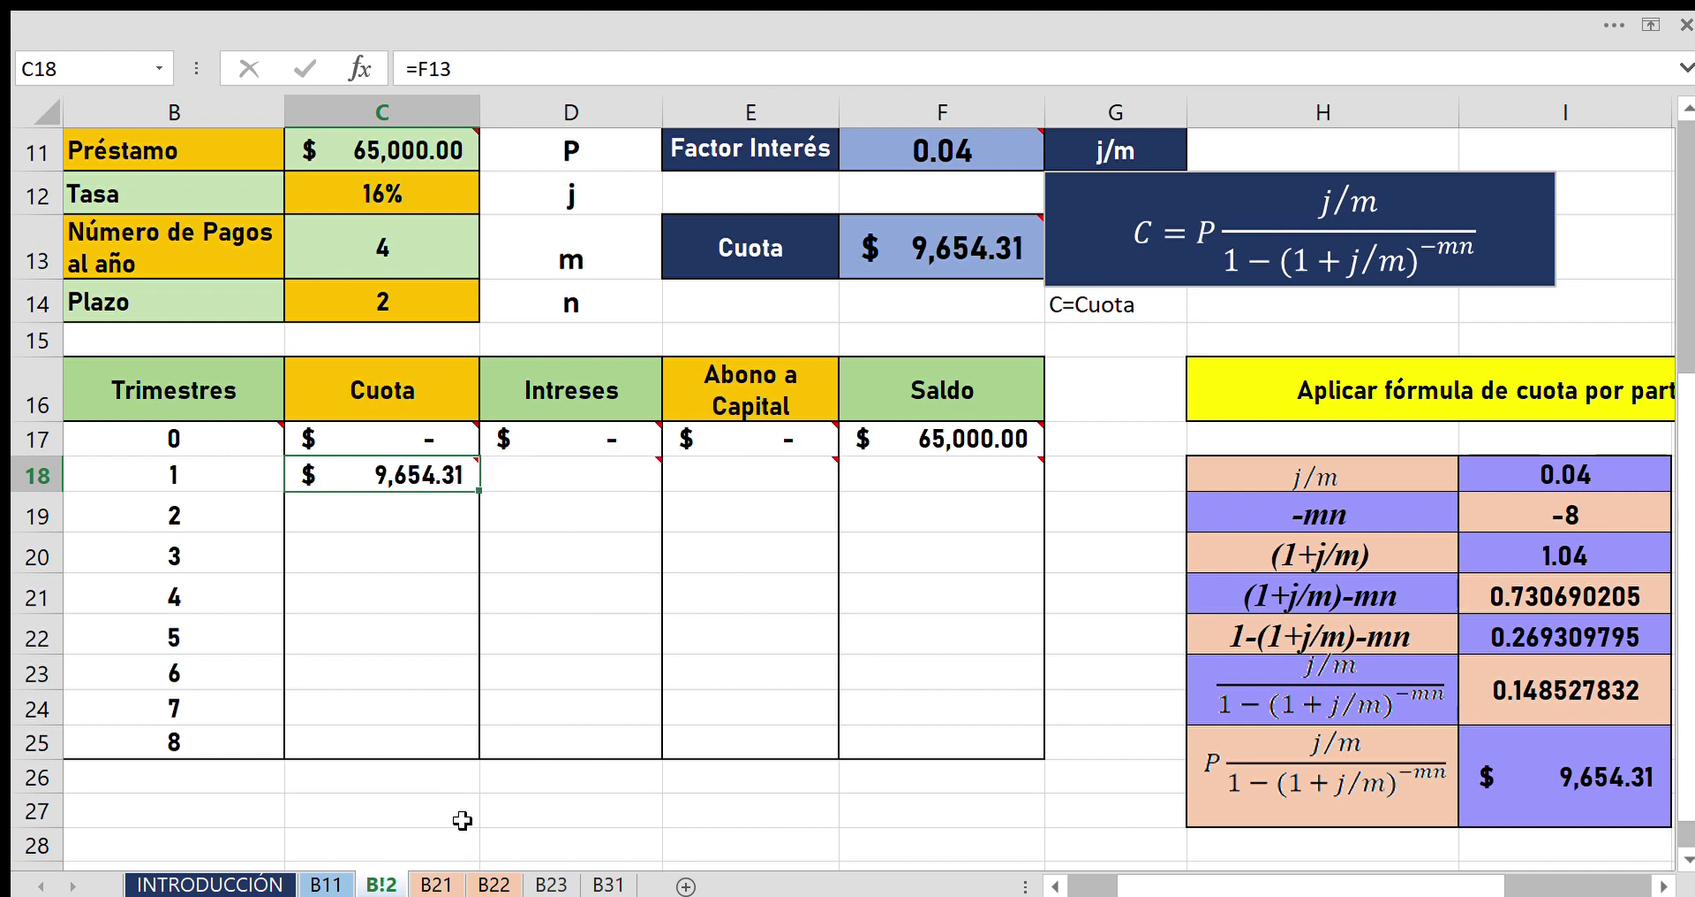
{"action": "left_click_drag", "start_coordinate": [481, 496], "coordinate": [468, 755]}
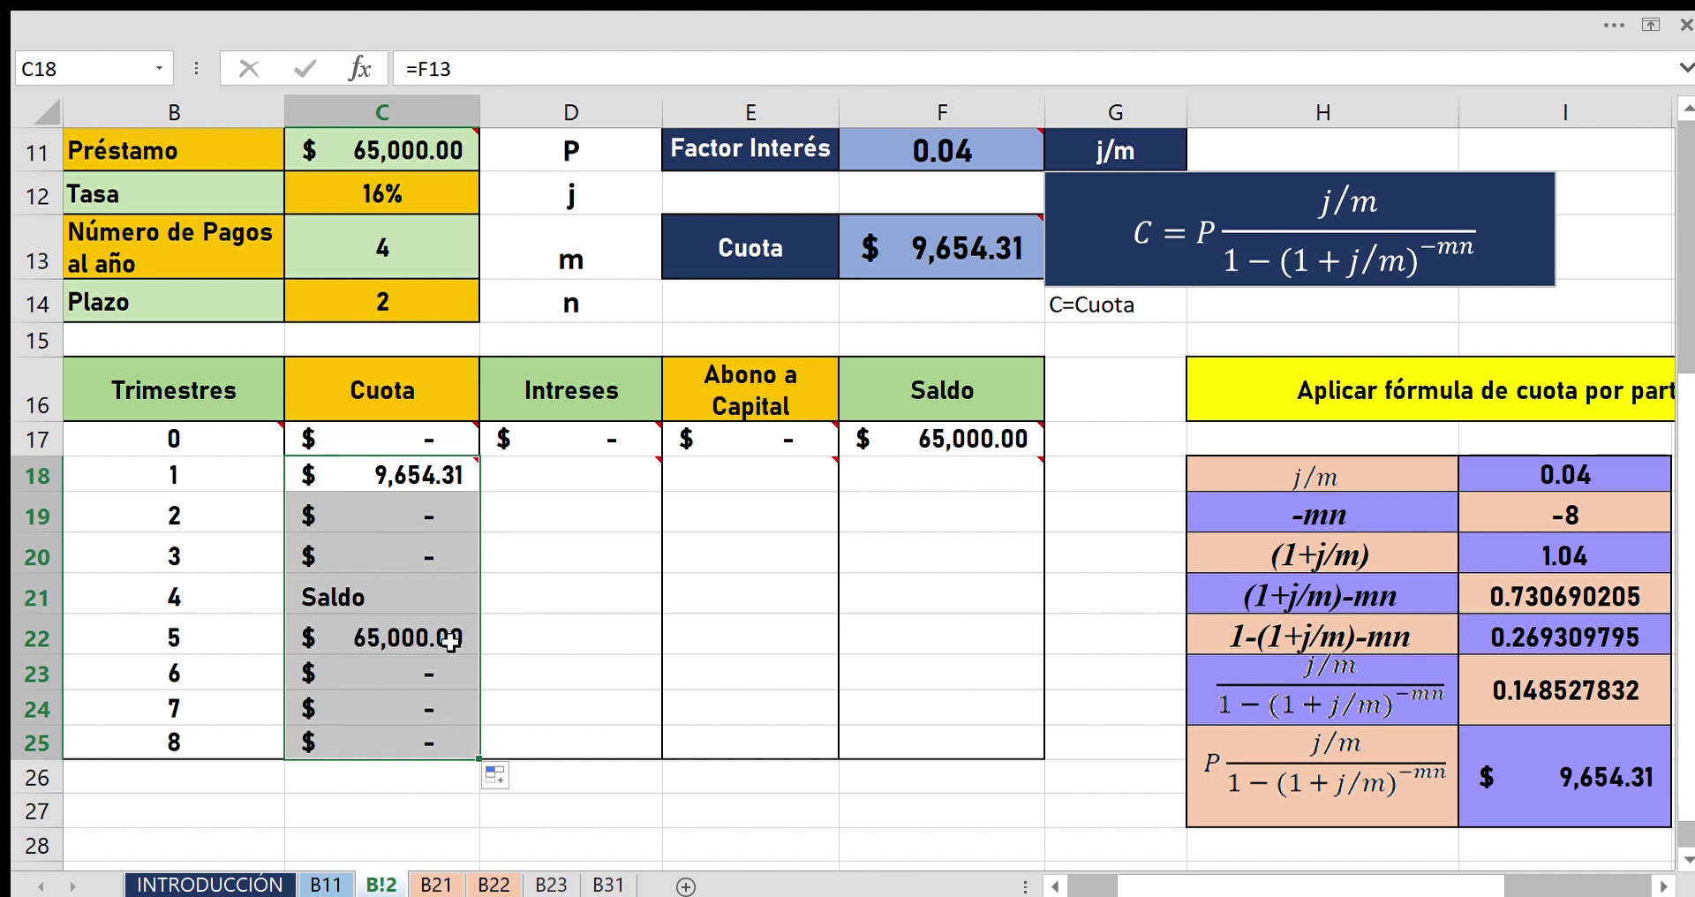
{"action": "left_click", "coordinate": [456, 599]}
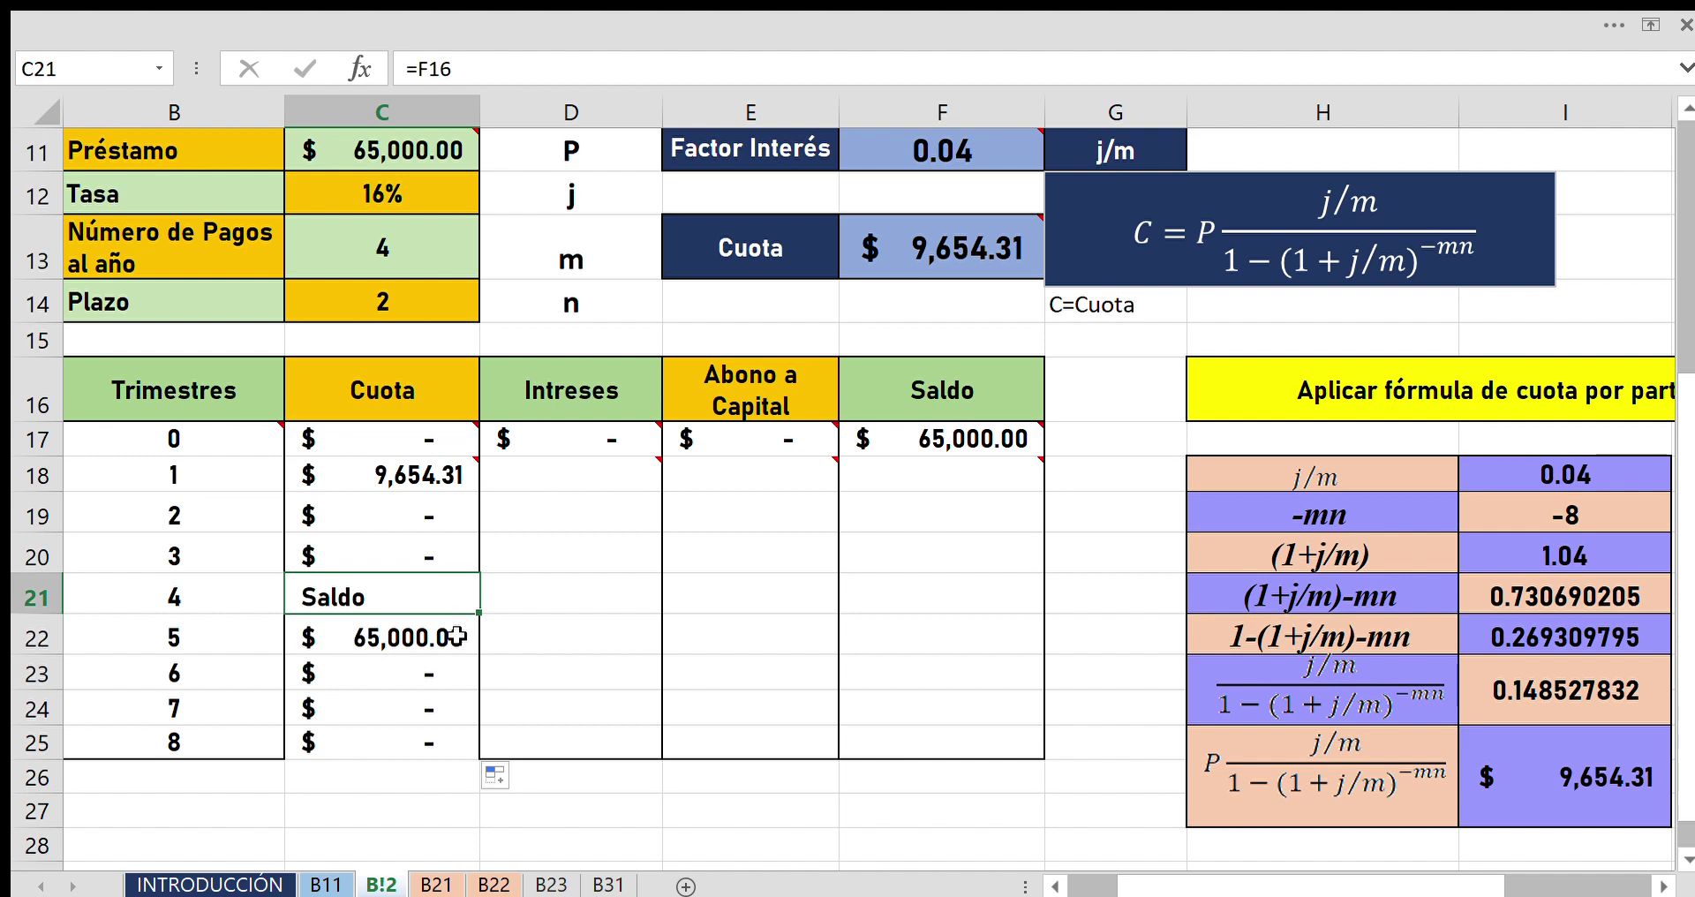
{"action": "left_click", "coordinate": [456, 636]}
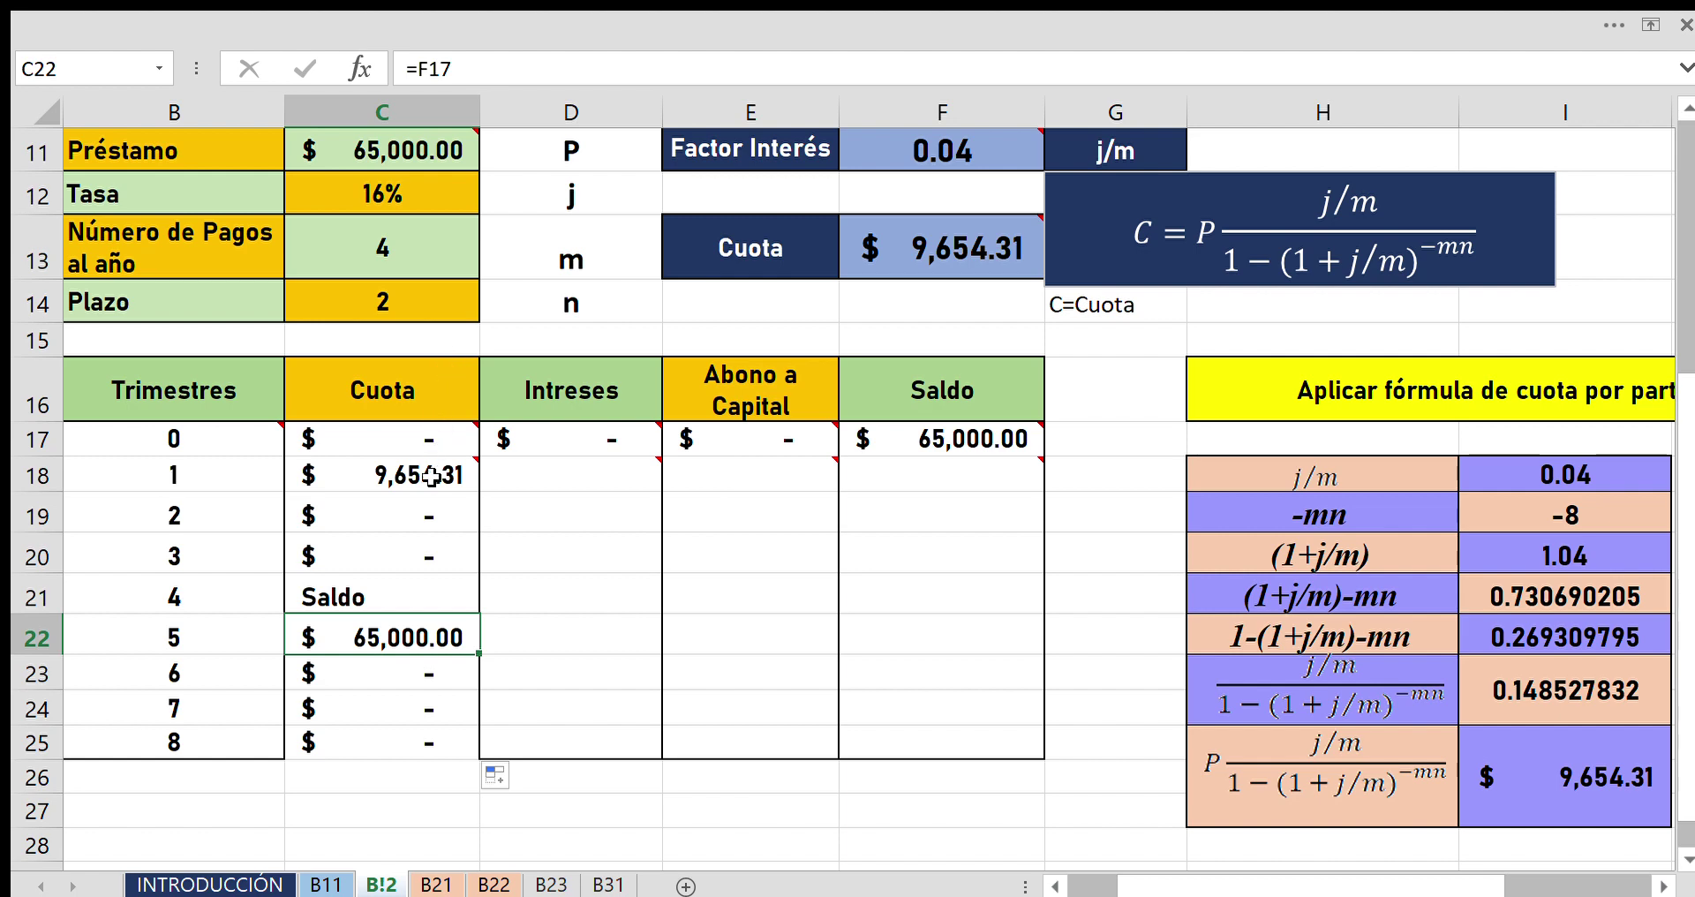
{"action": "left_click", "coordinate": [431, 481]}
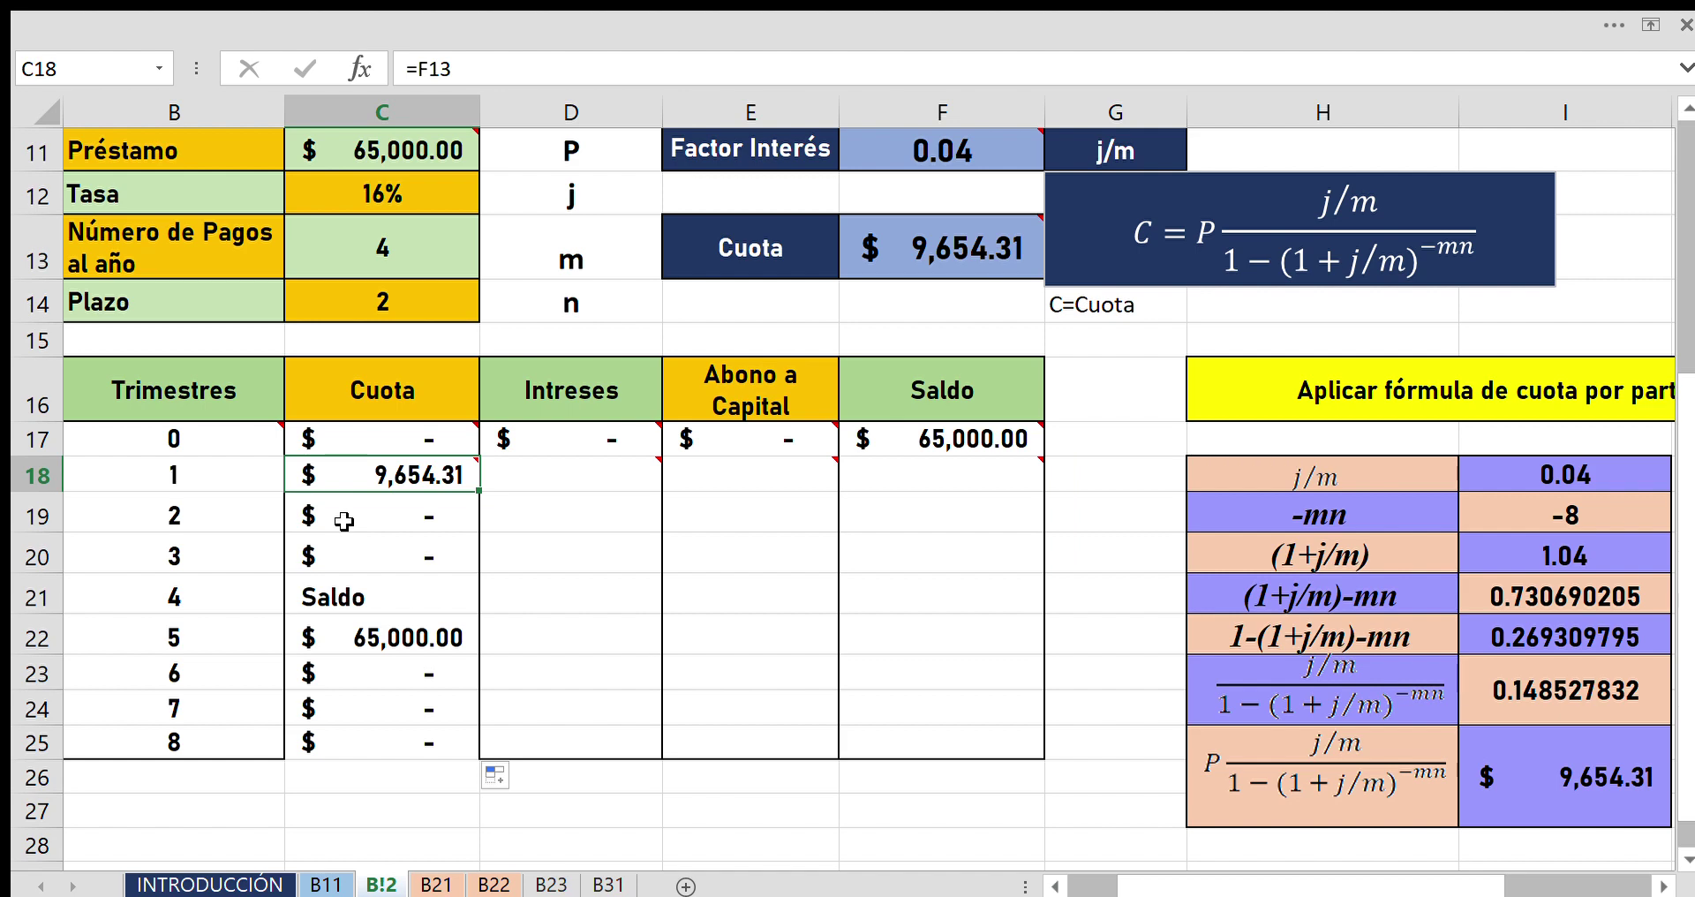
{"action": "left_click", "coordinate": [343, 521]}
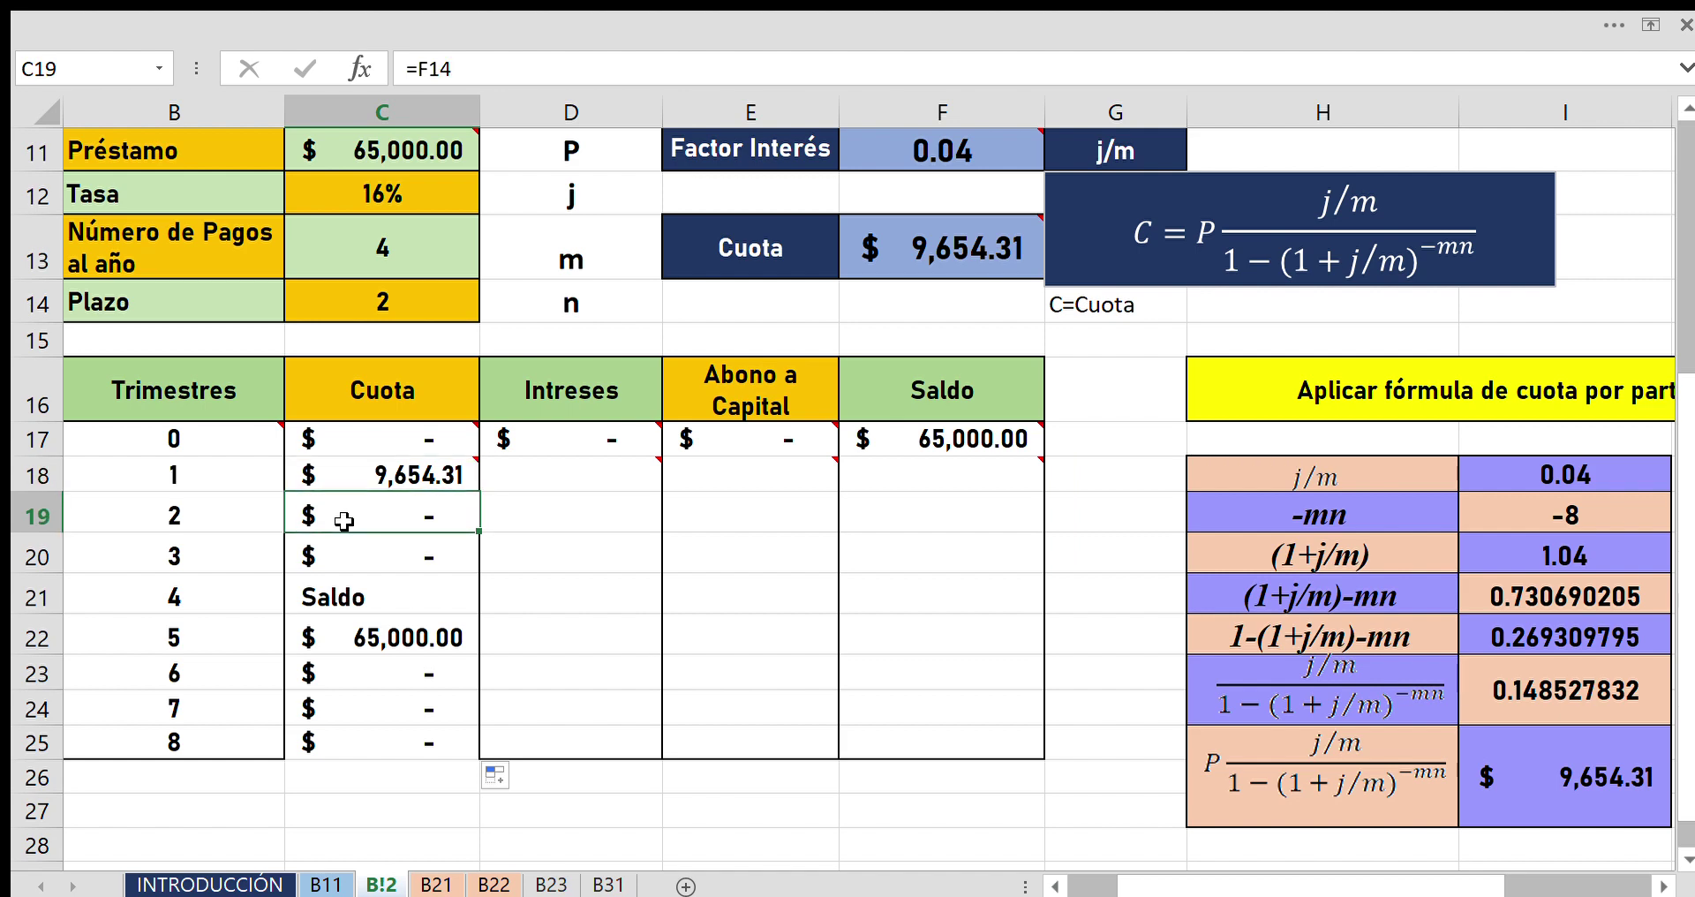
{"action": "left_click", "coordinate": [943, 305]}
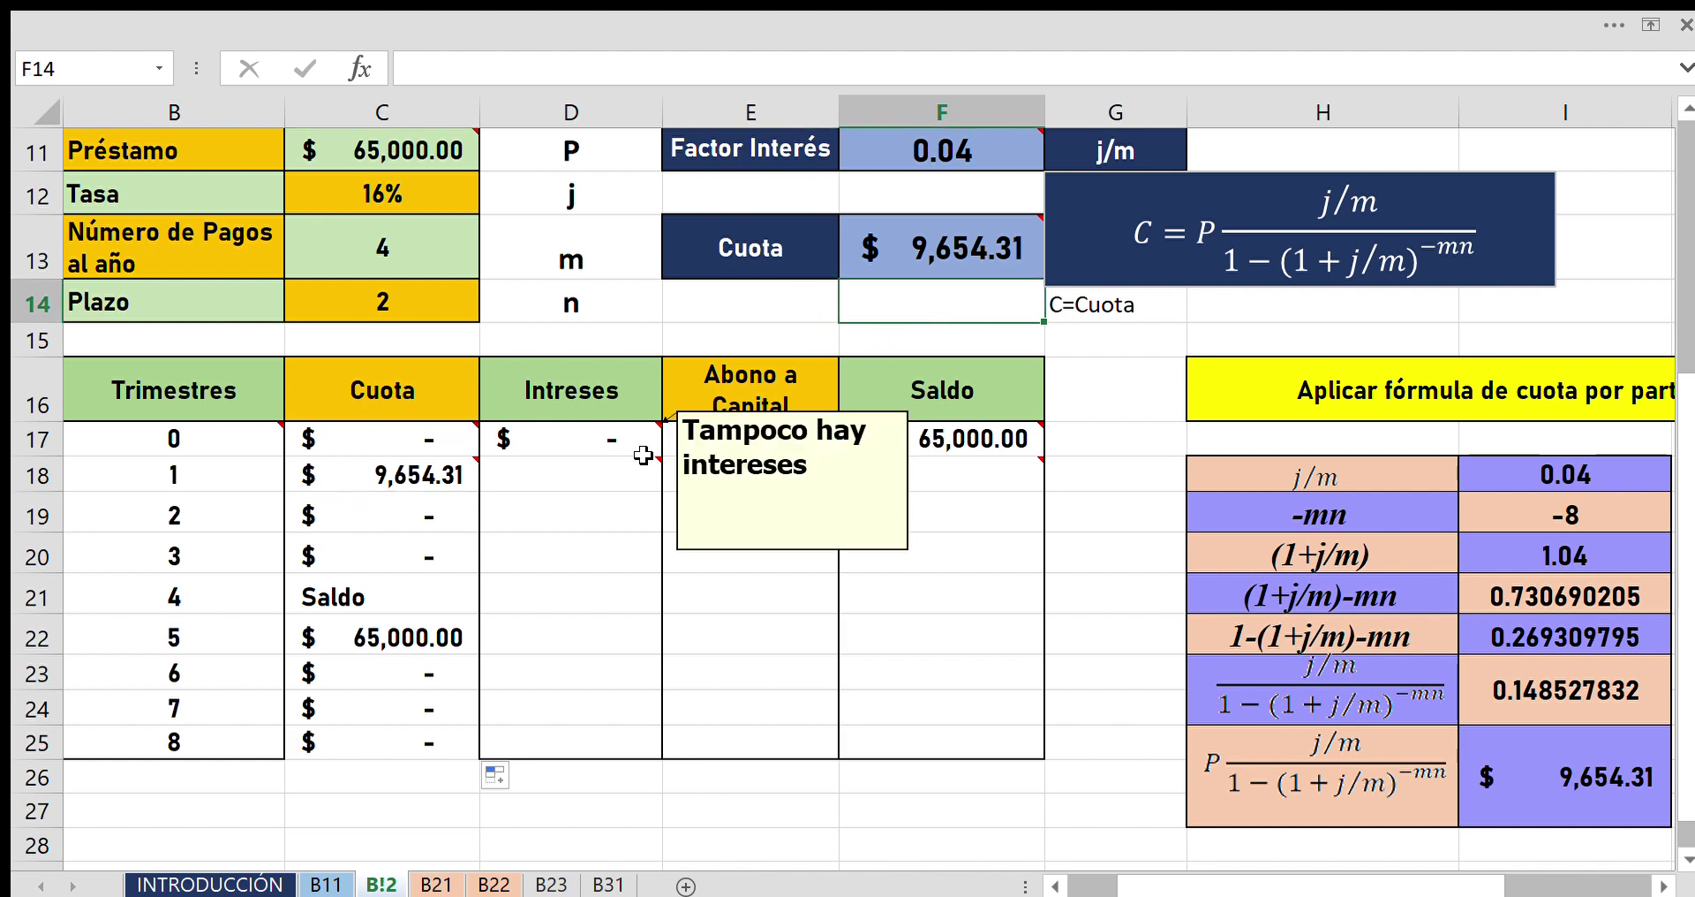
{"action": "left_click", "coordinate": [470, 557]}
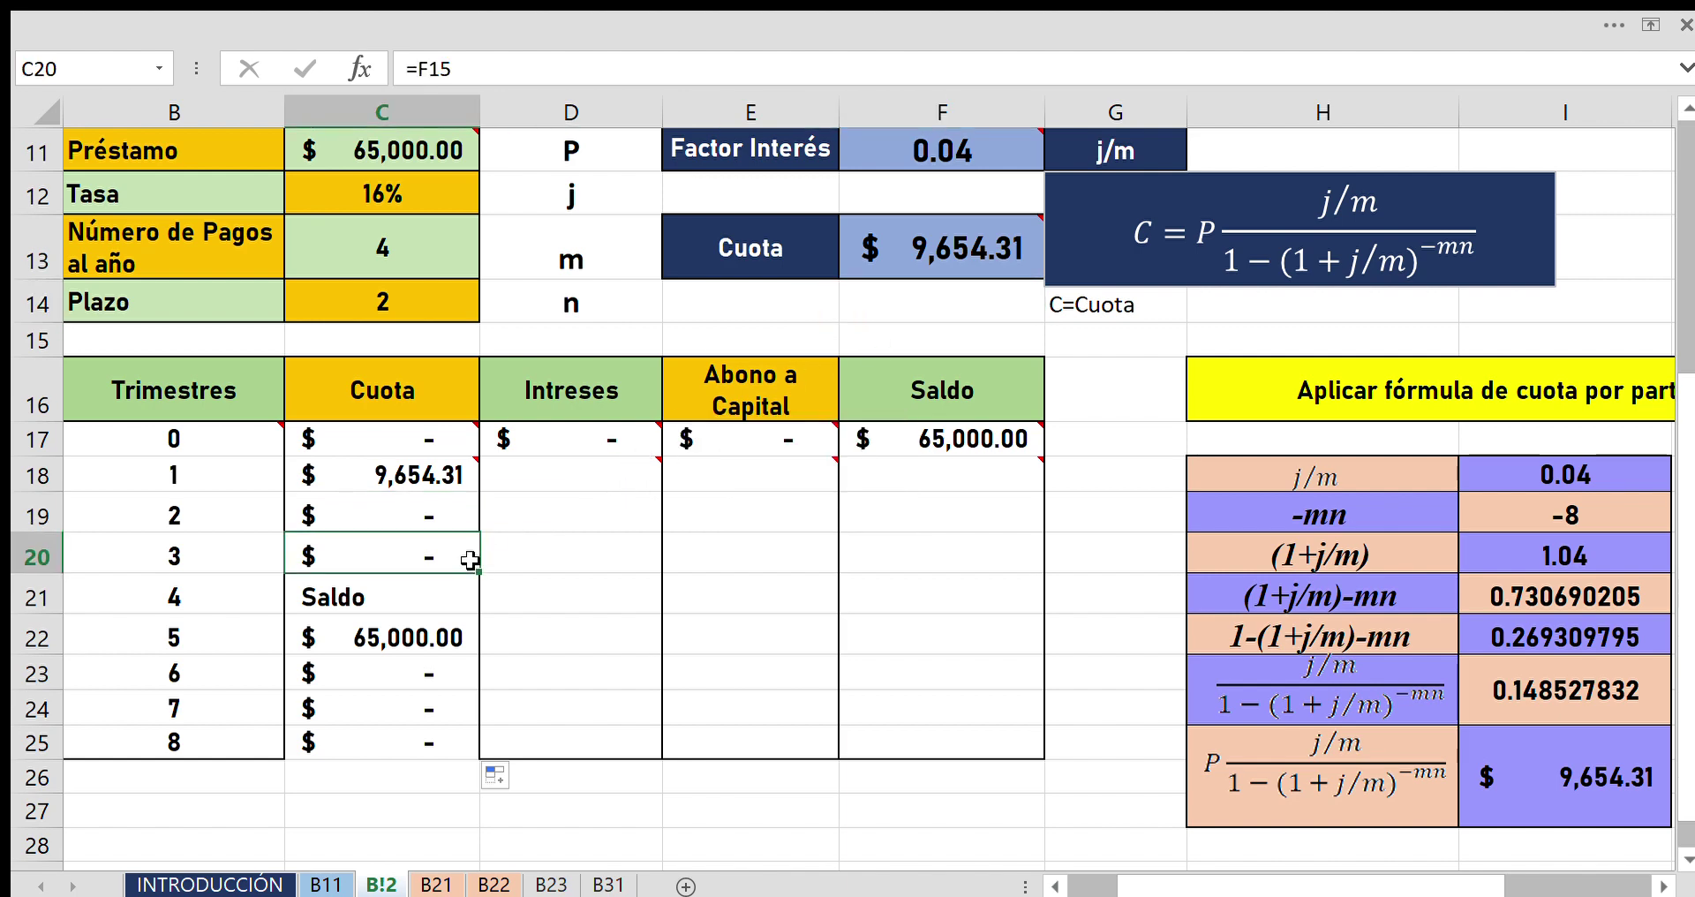
{"action": "left_click", "coordinate": [946, 332]}
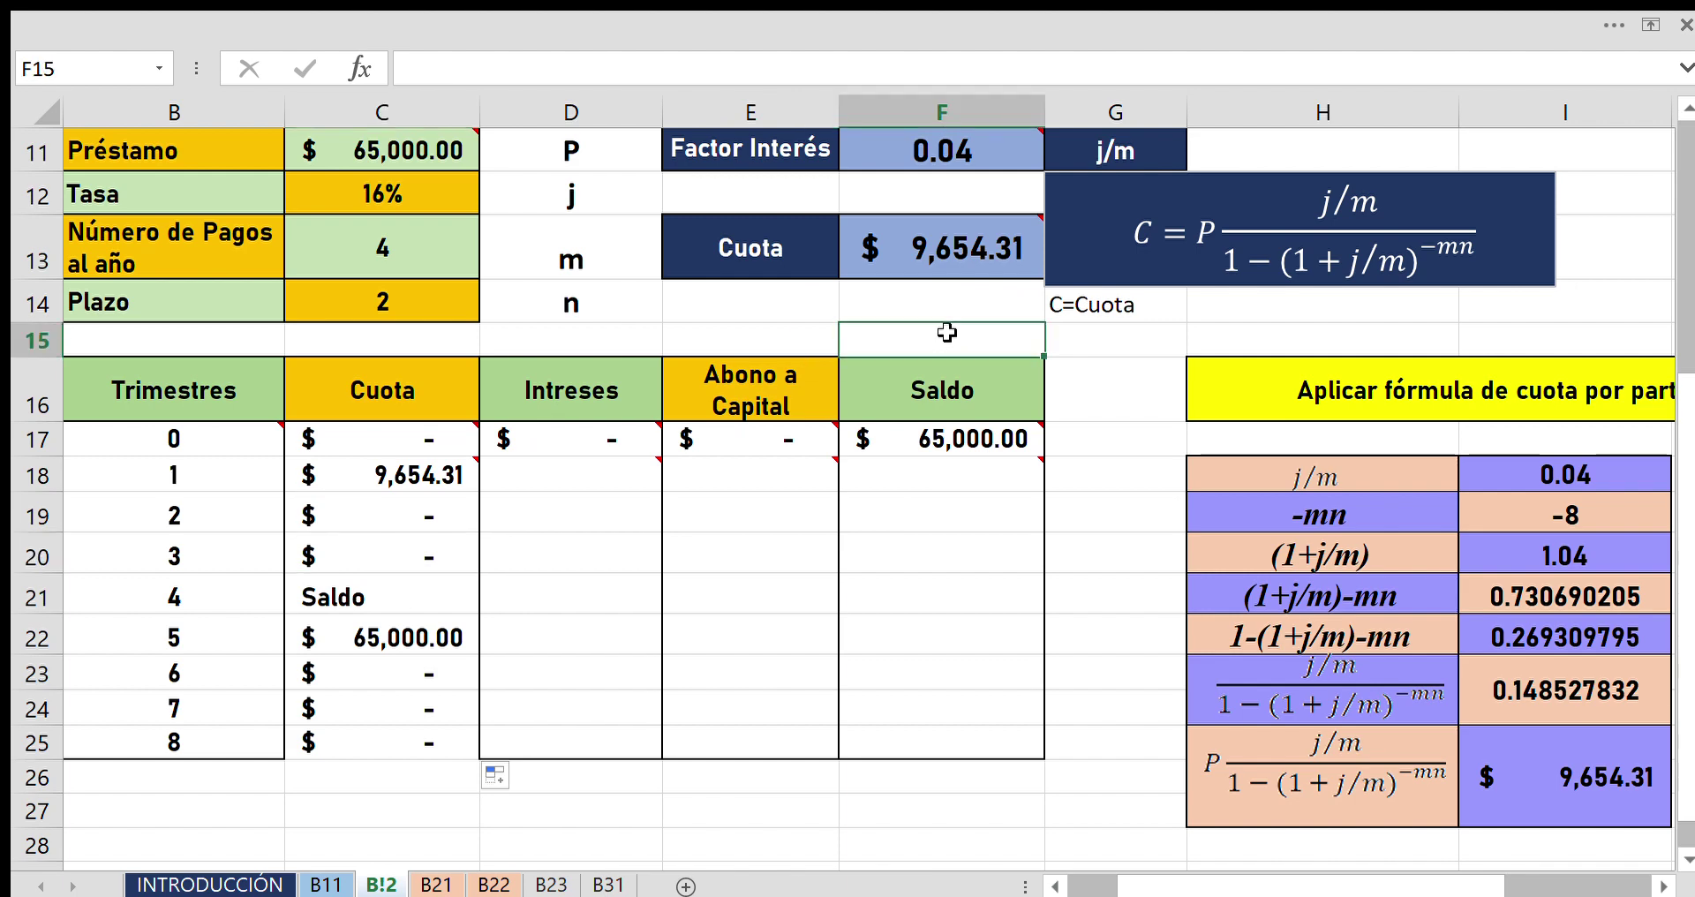
{"action": "left_click", "coordinate": [420, 611]}
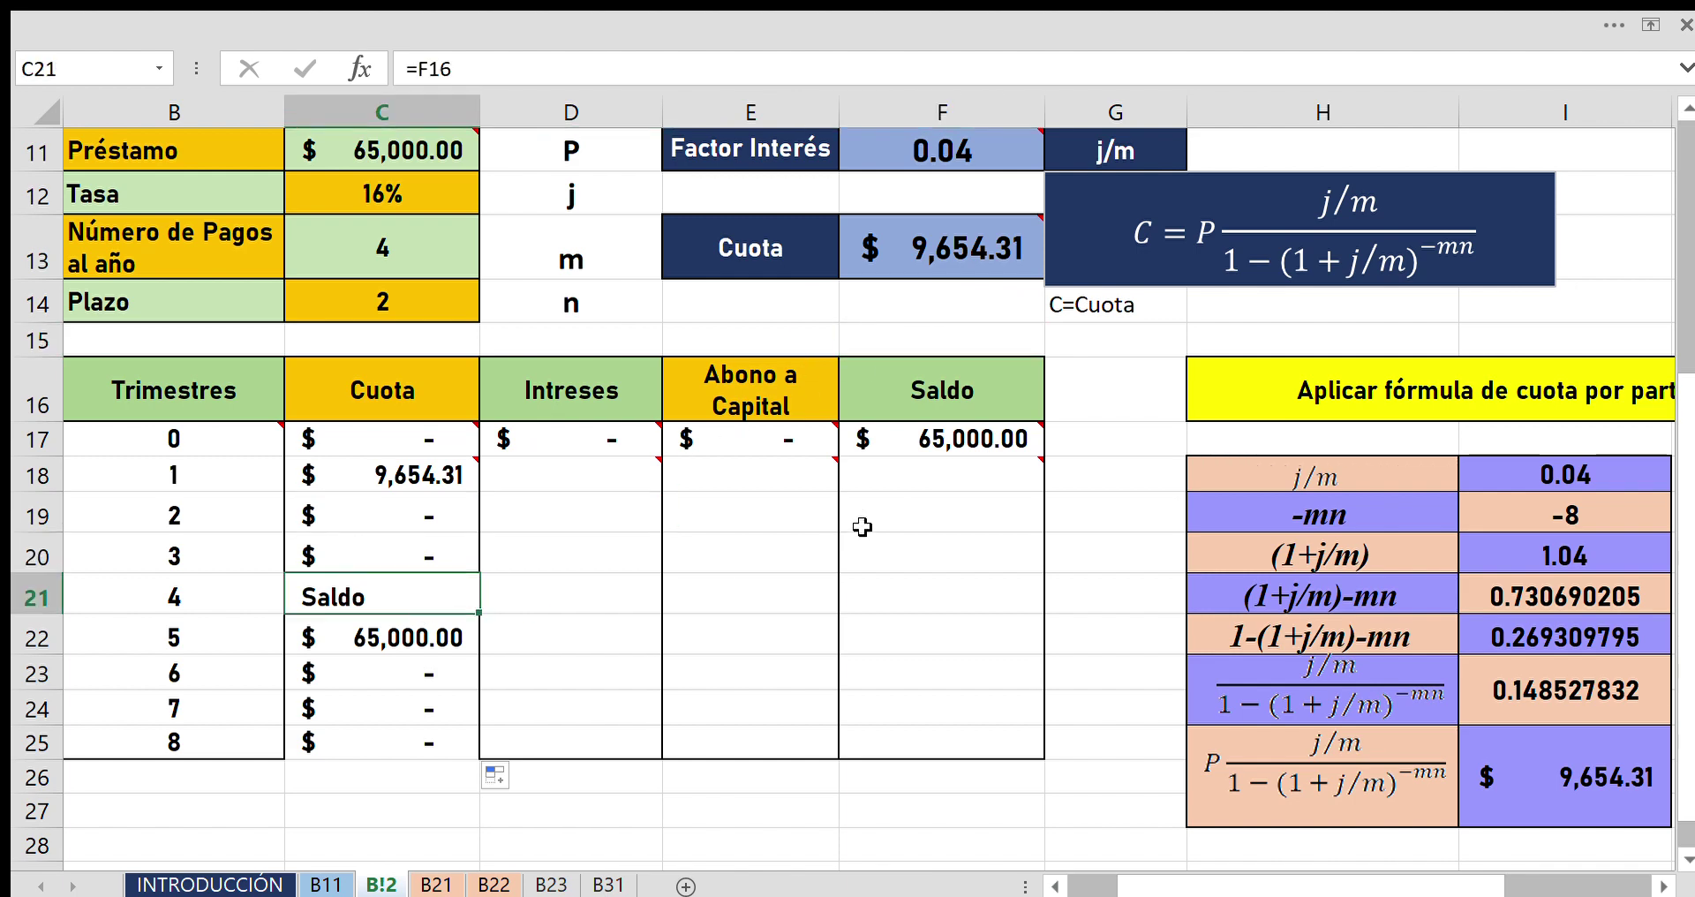
{"action": "left_click", "coordinate": [934, 395]}
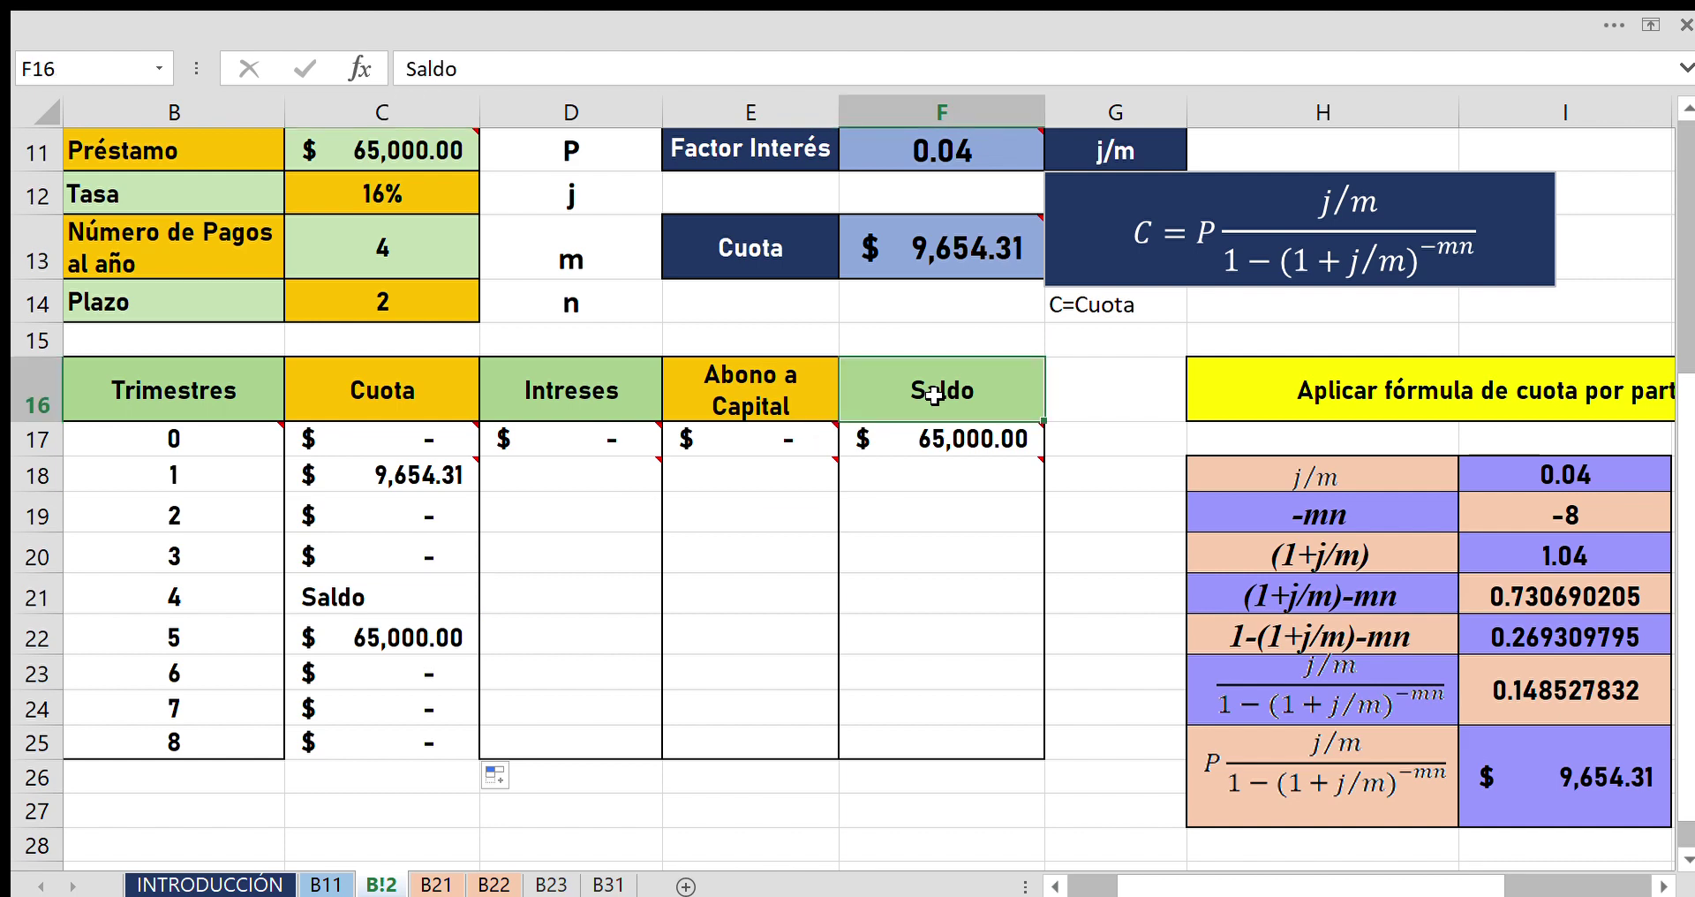
{"action": "left_click", "coordinate": [382, 644]}
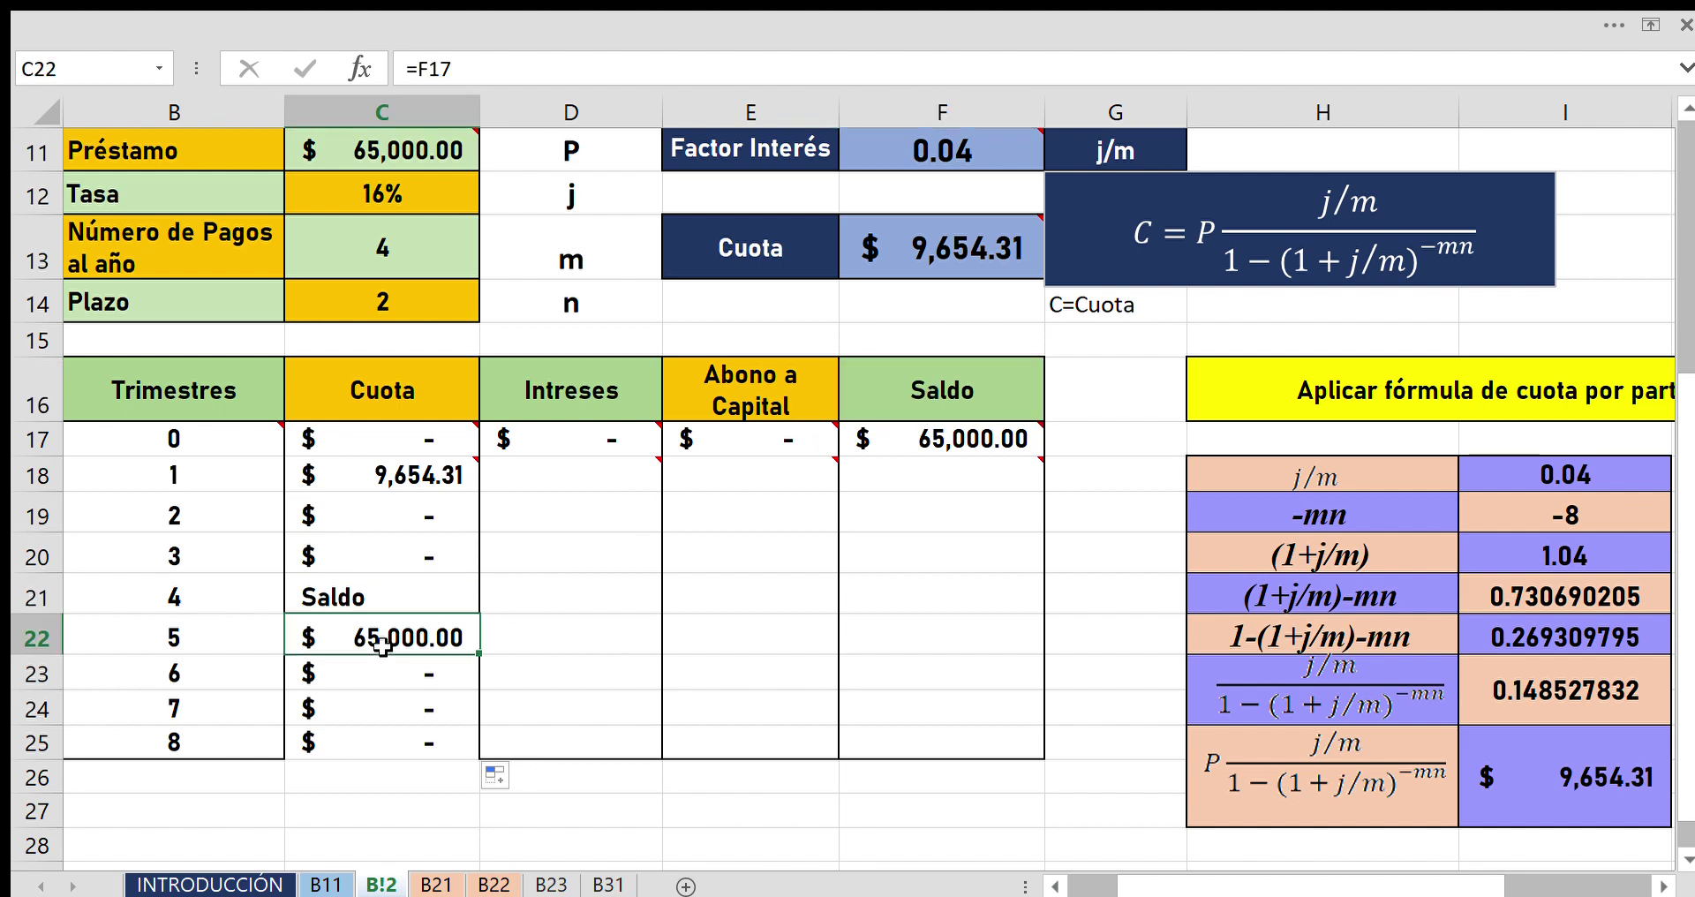
{"action": "left_click", "coordinate": [940, 442]}
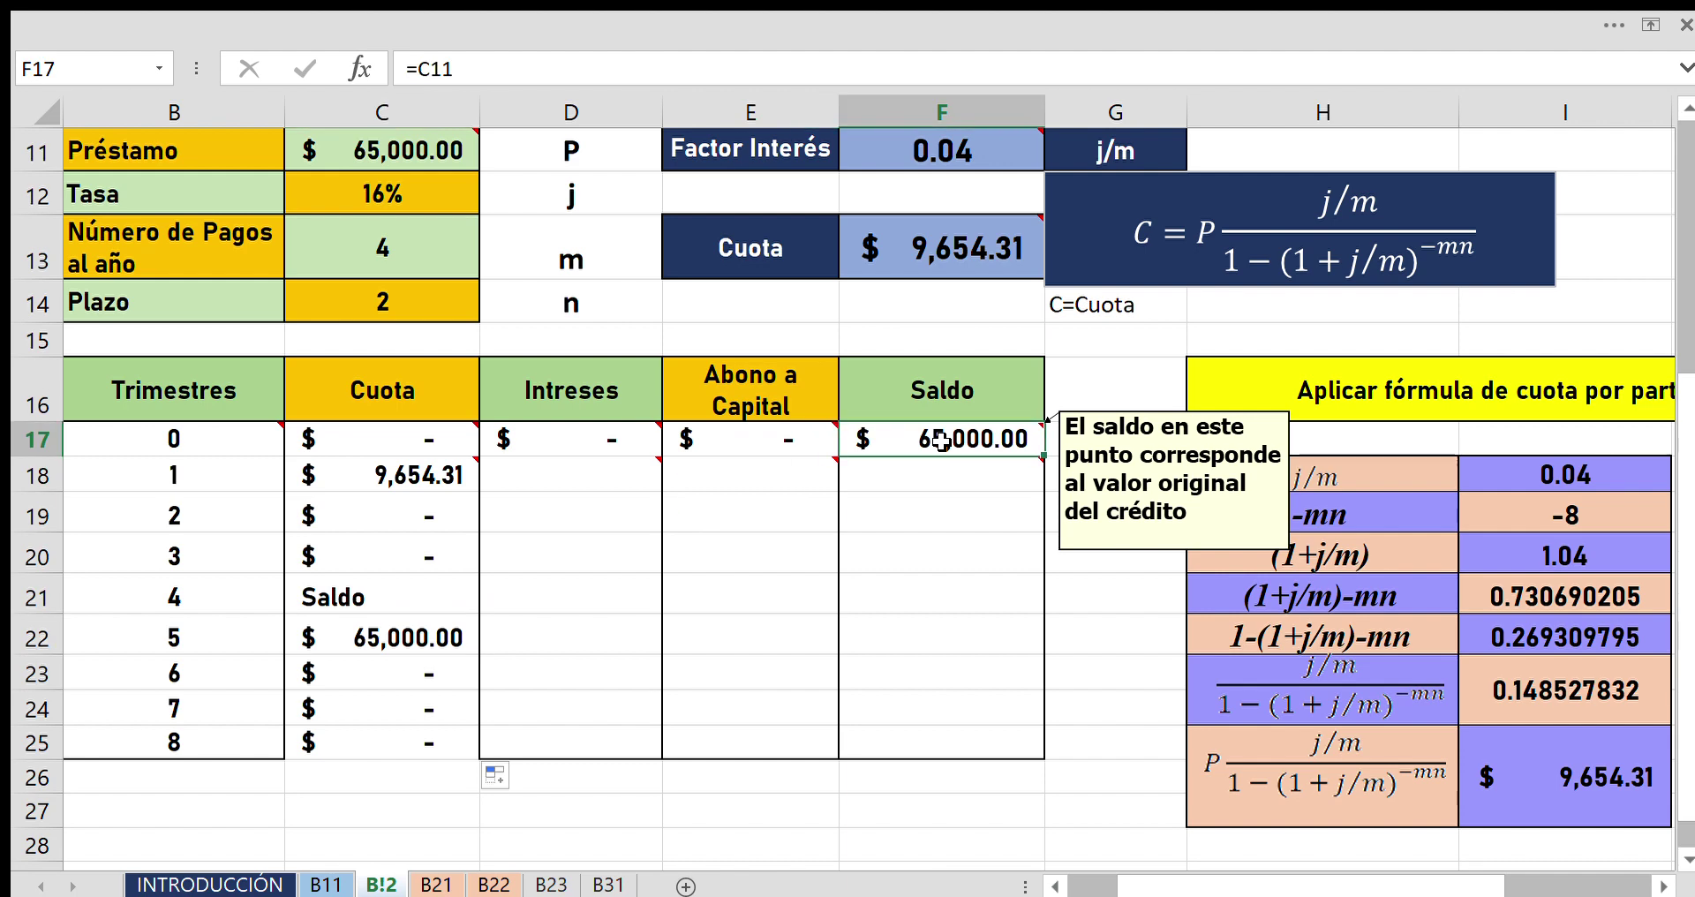
{"action": "left_click", "coordinate": [431, 672]}
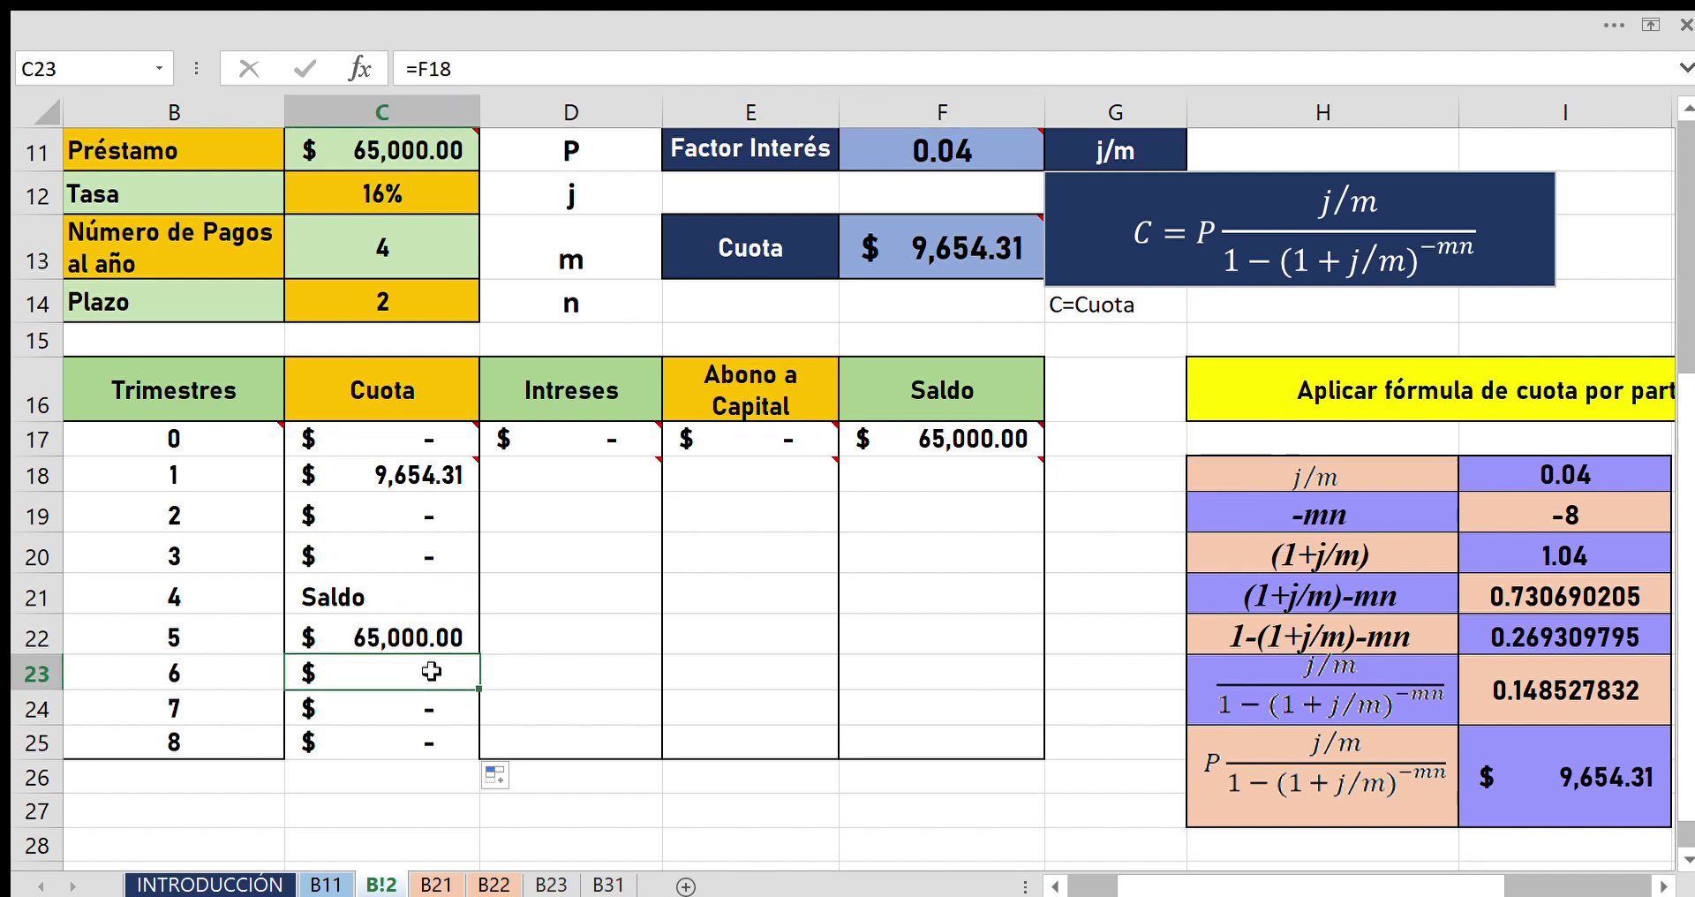
{"action": "left_click", "coordinate": [969, 475]}
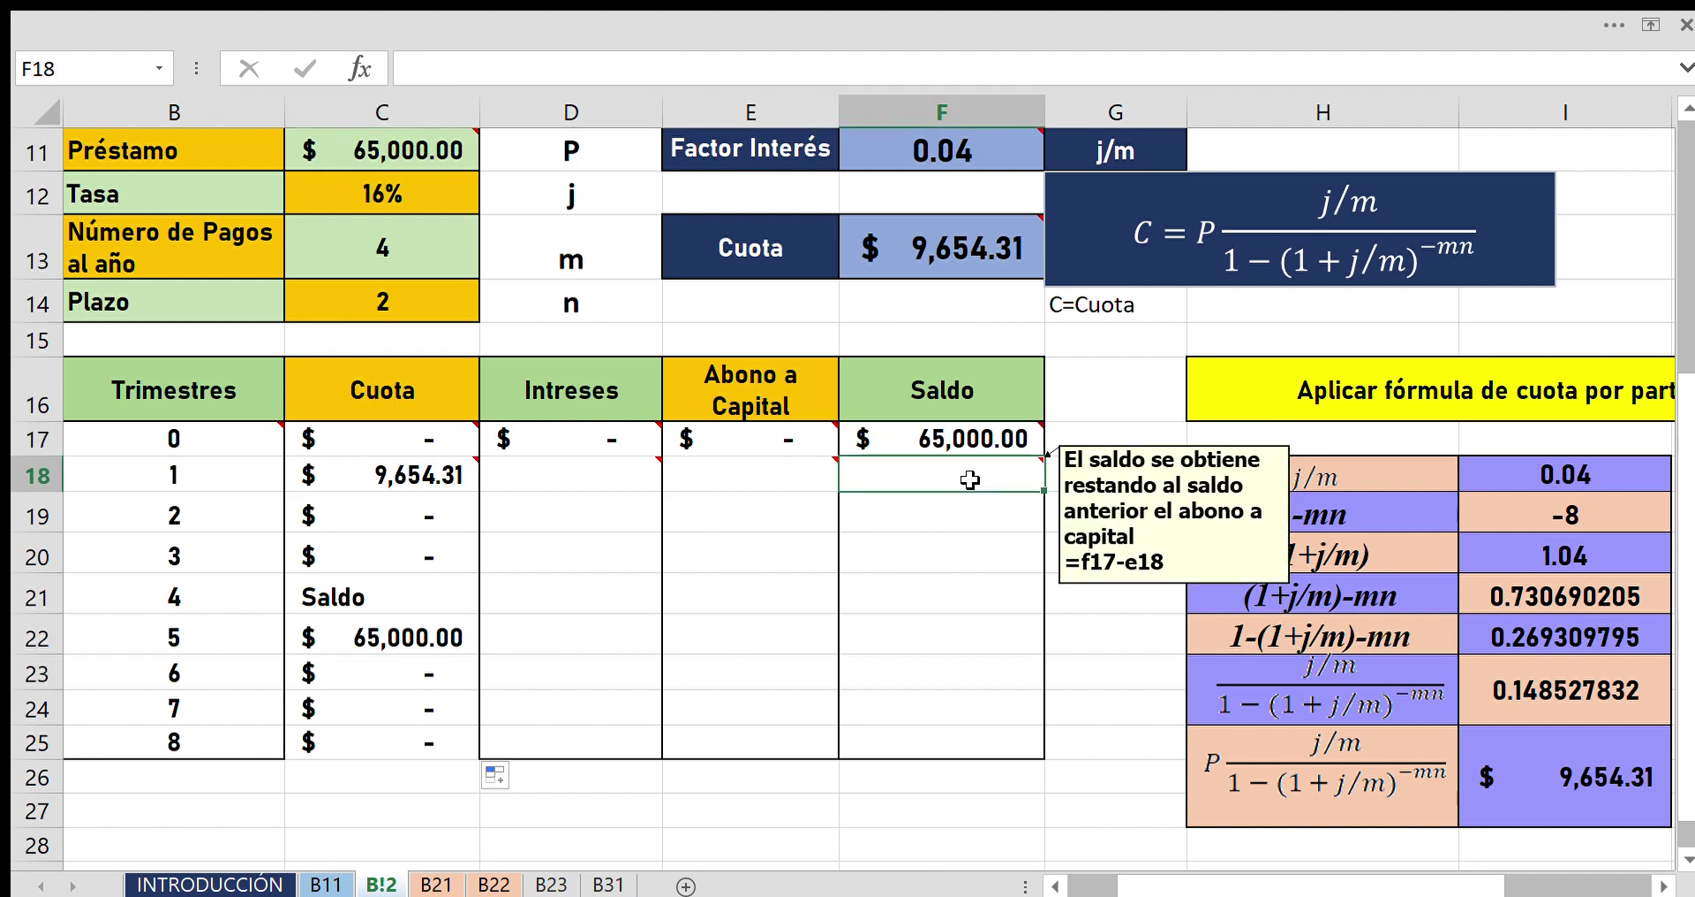
{"action": "left_click", "coordinate": [453, 704]}
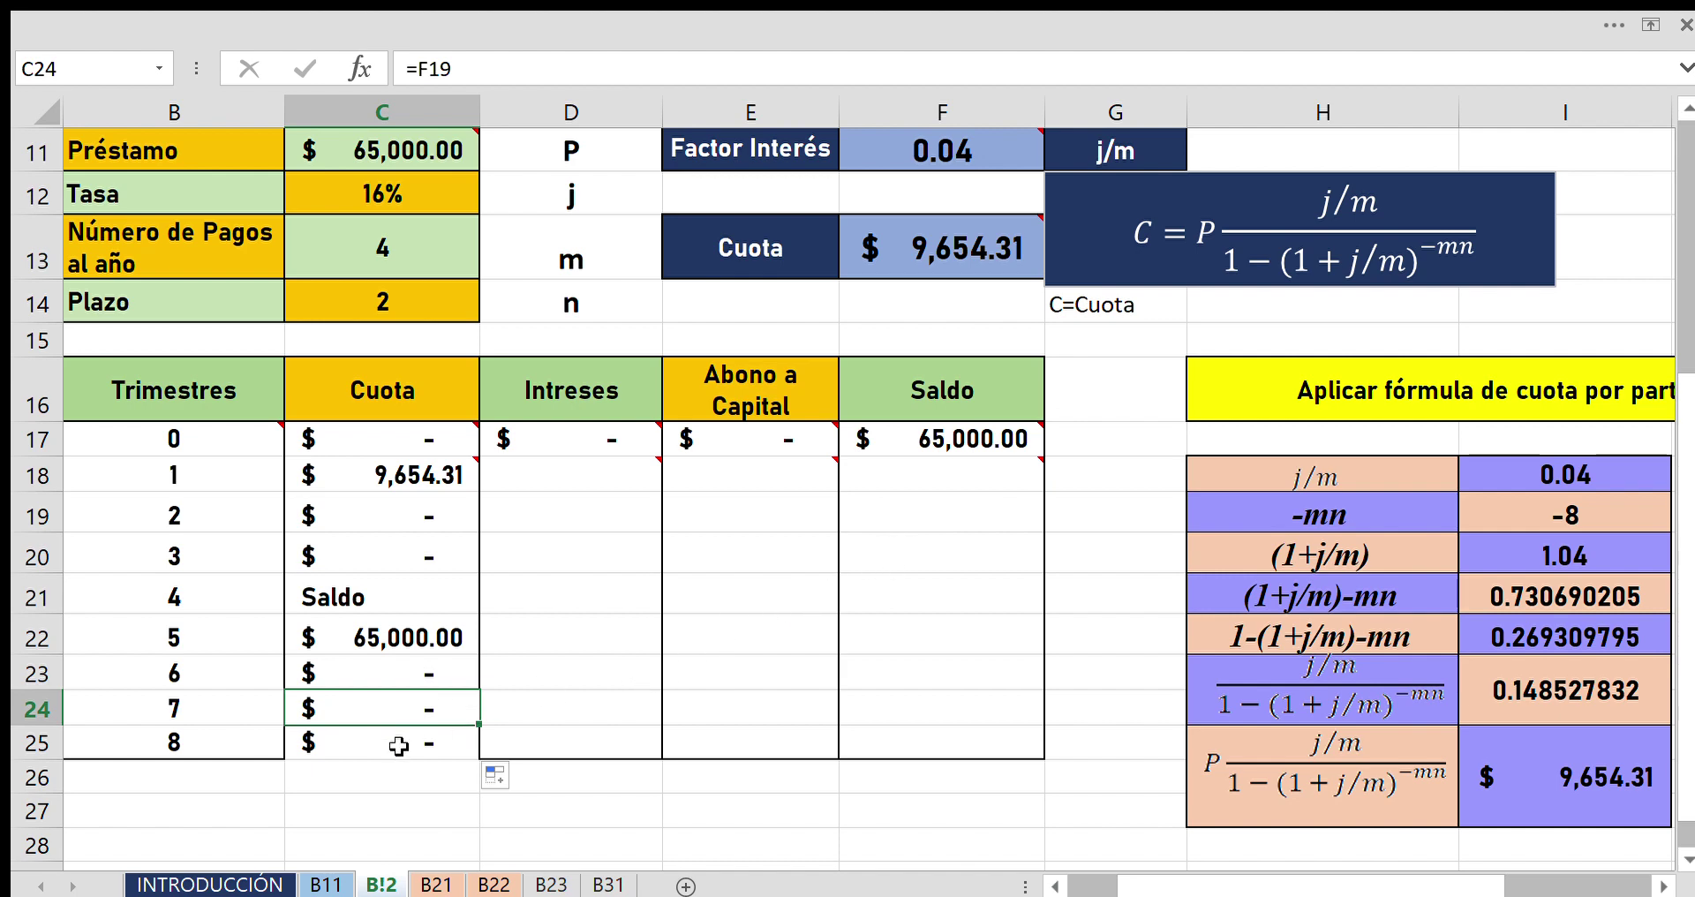
{"action": "left_click", "coordinate": [399, 746]}
{"action": "left_click", "coordinate": [655, 700]}
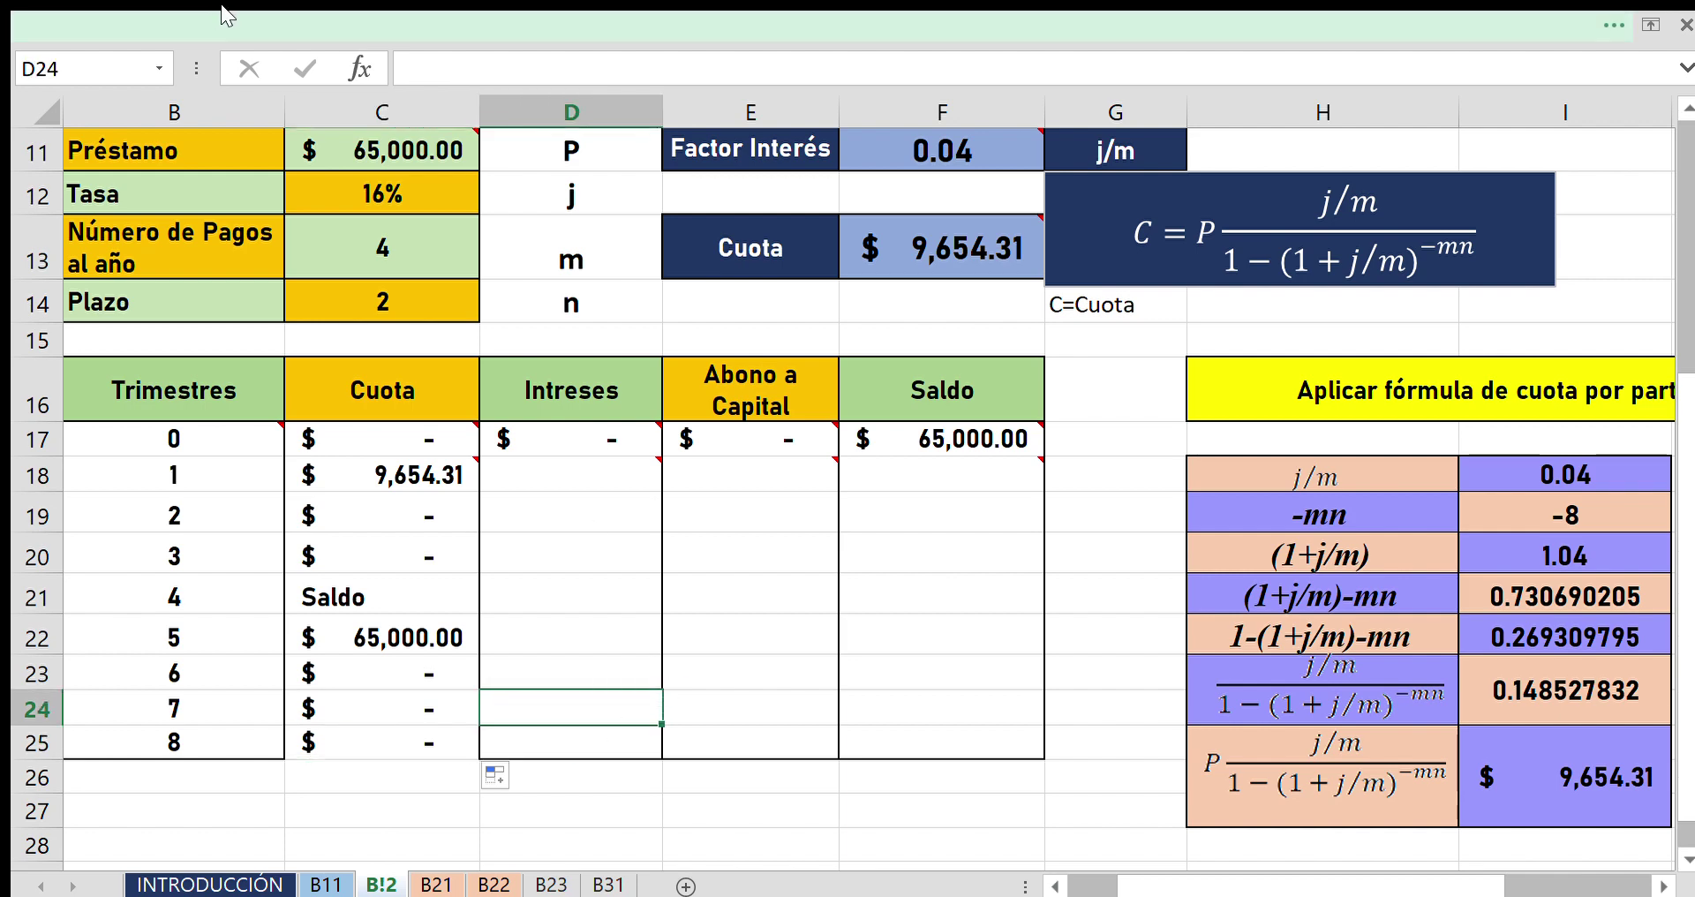
{"action": "left_click", "coordinate": [410, 514]}
{"action": "left_click_drag", "start_coordinate": [410, 514], "coordinate": [428, 740]}
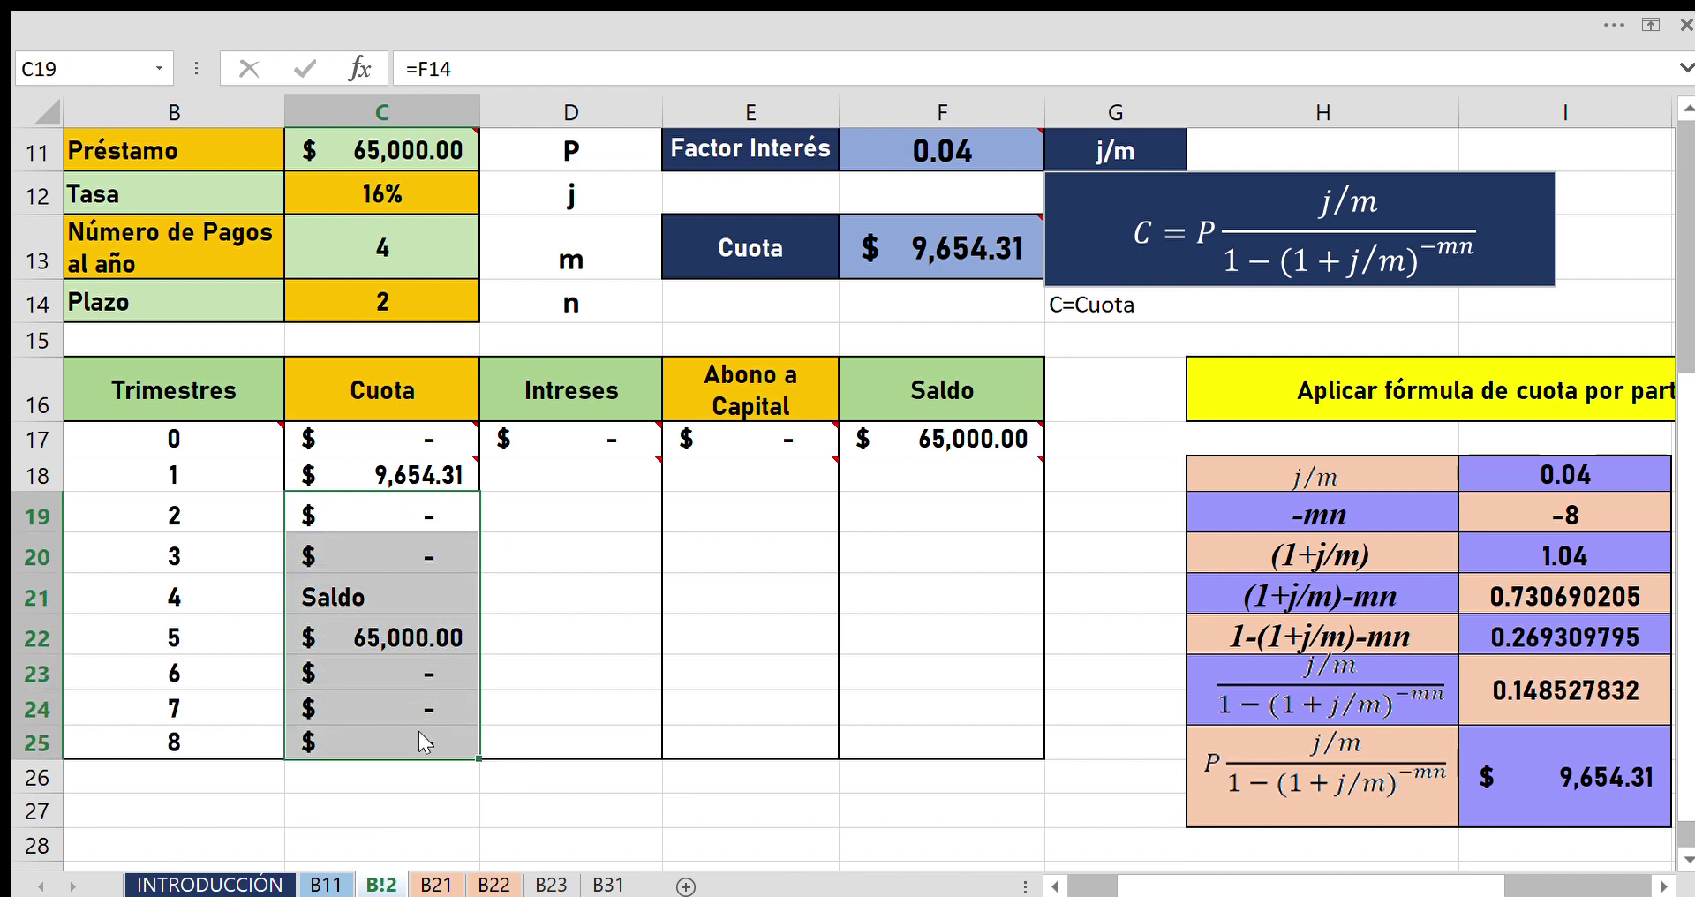
Delete the wrongly copied Cuota formulas in C19:C25, keeping C18's =F13.
{"action": "key", "text": "Delete"}
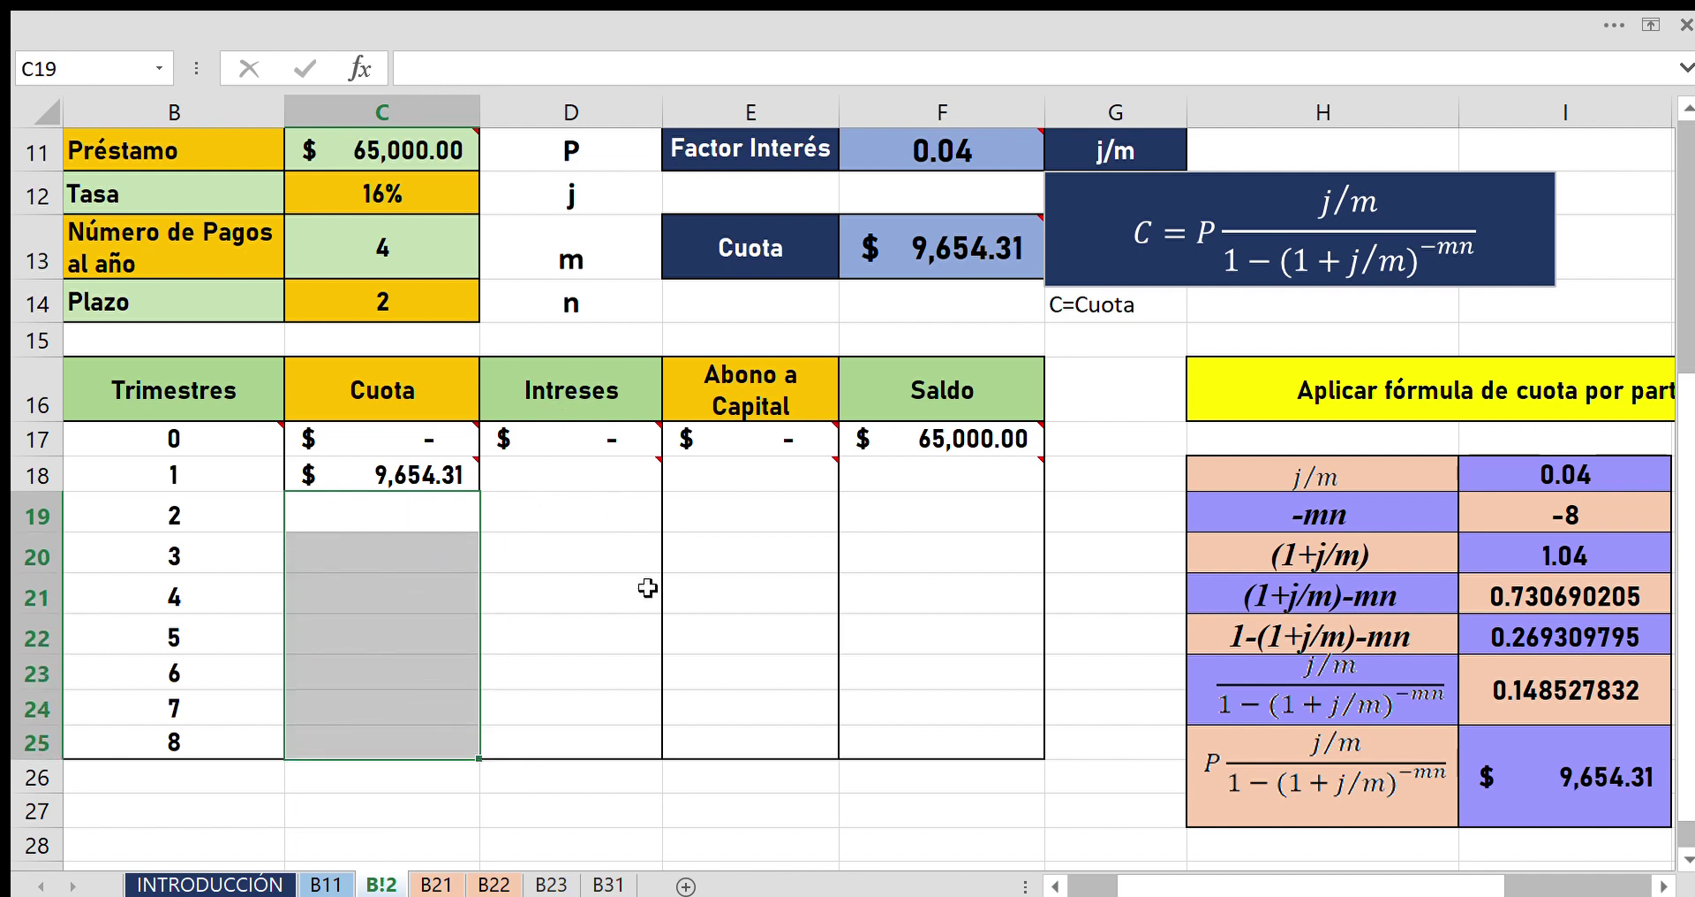
{"action": "left_click", "coordinate": [648, 603]}
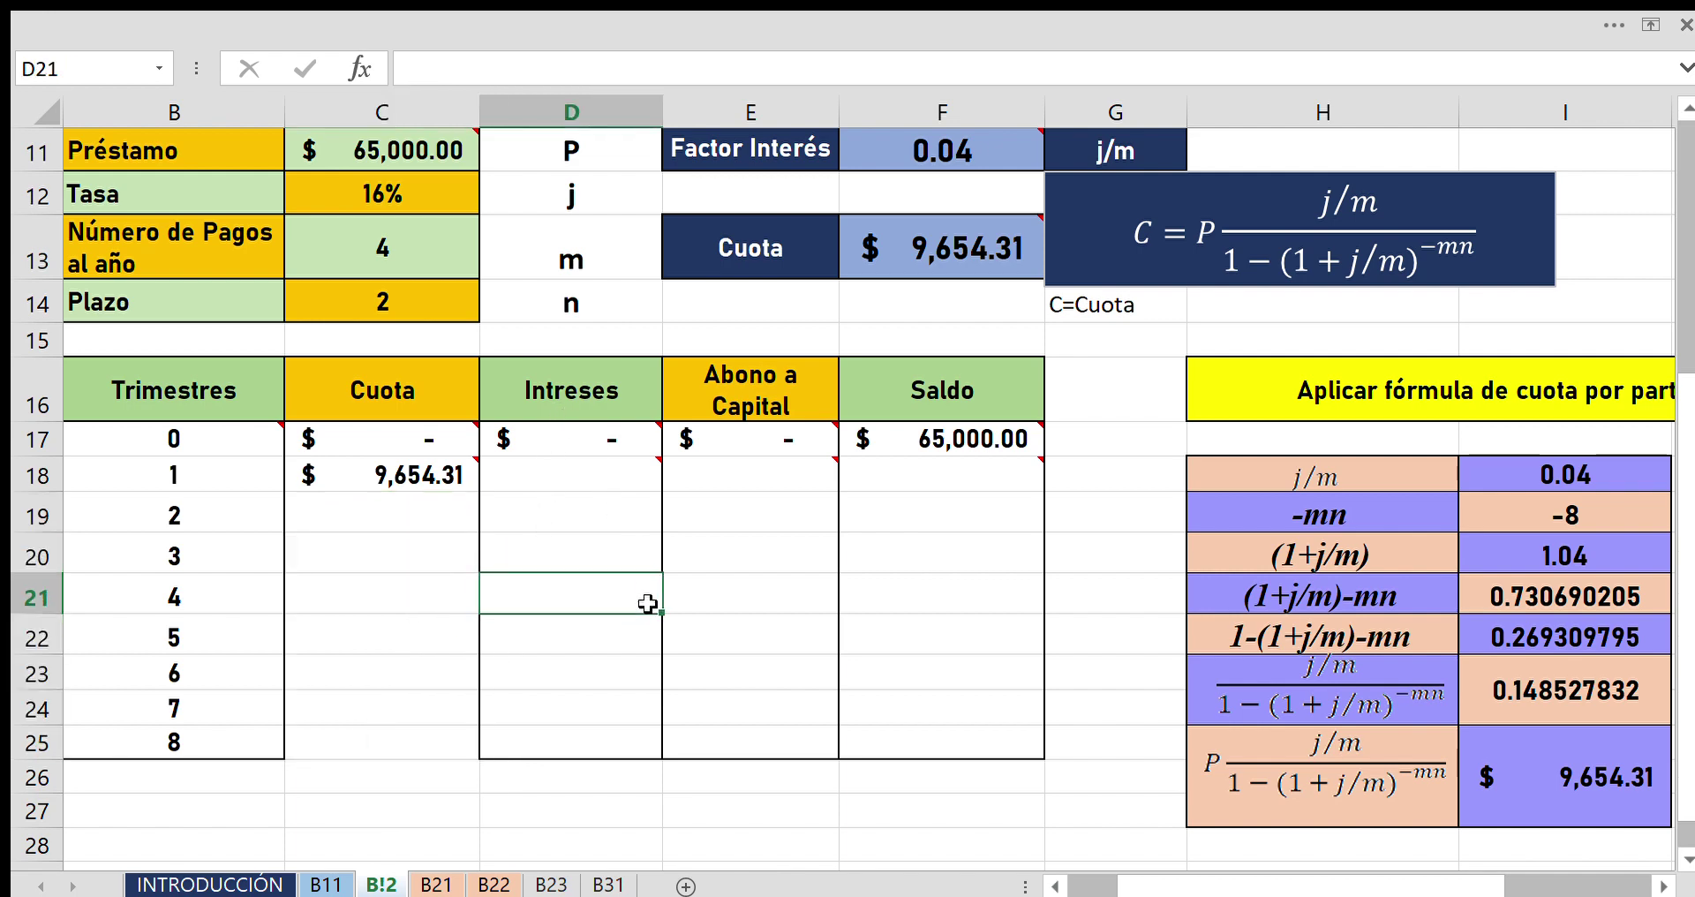
{"action": "left_click", "coordinate": [438, 756]}
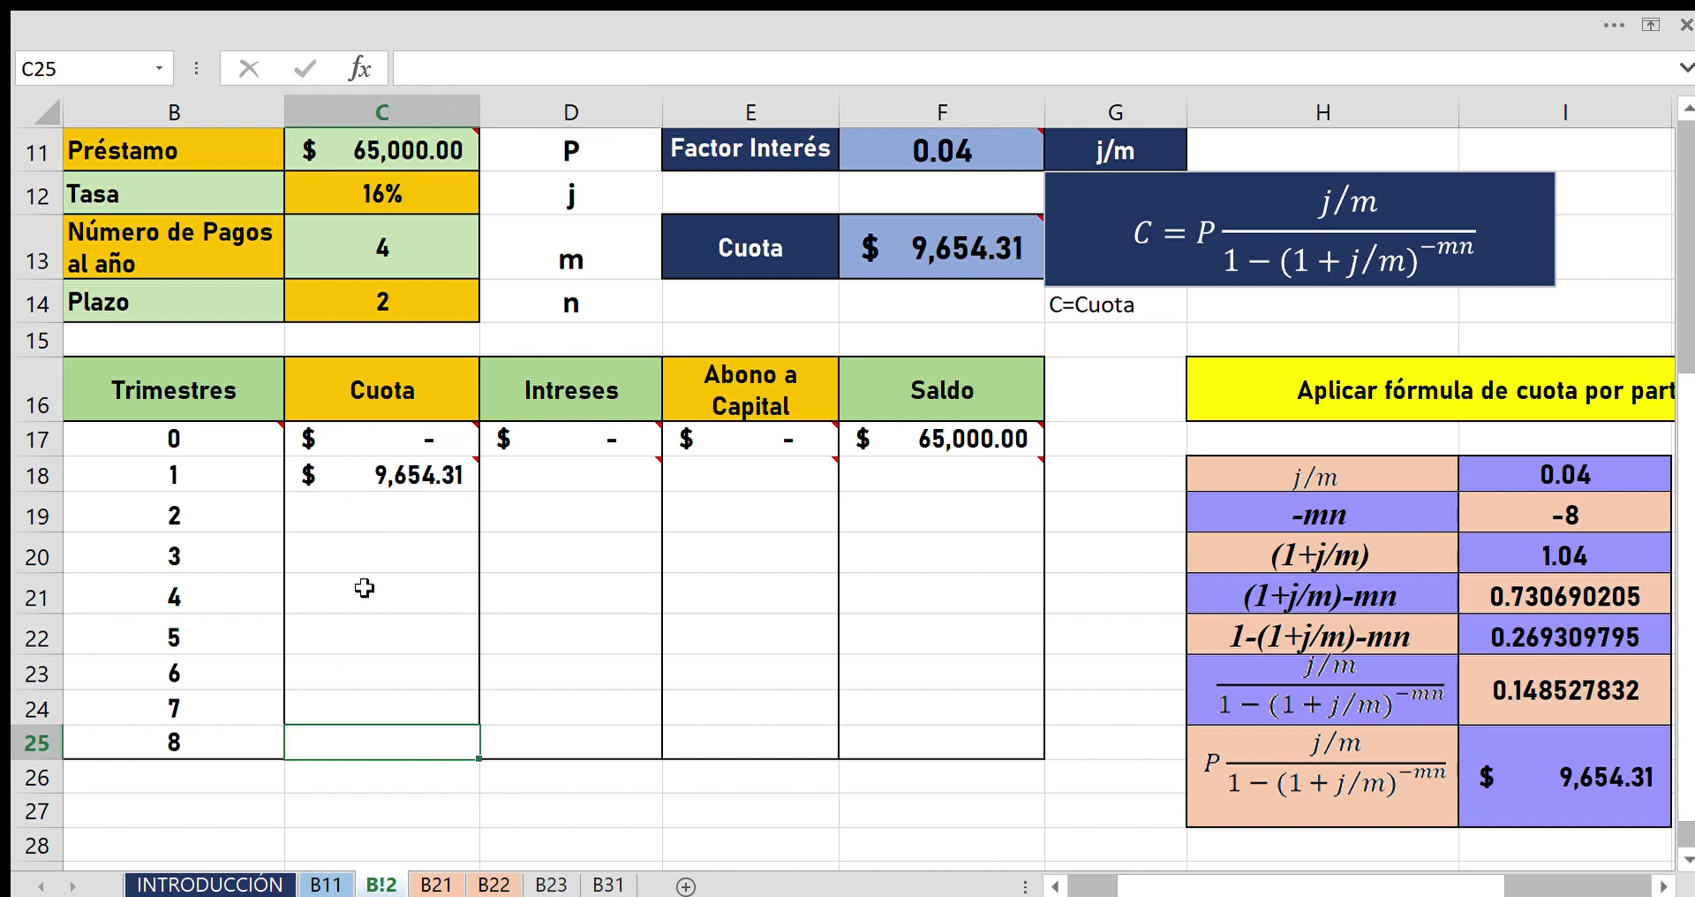
{"action": "mouse_move", "coordinate": [381, 474]}
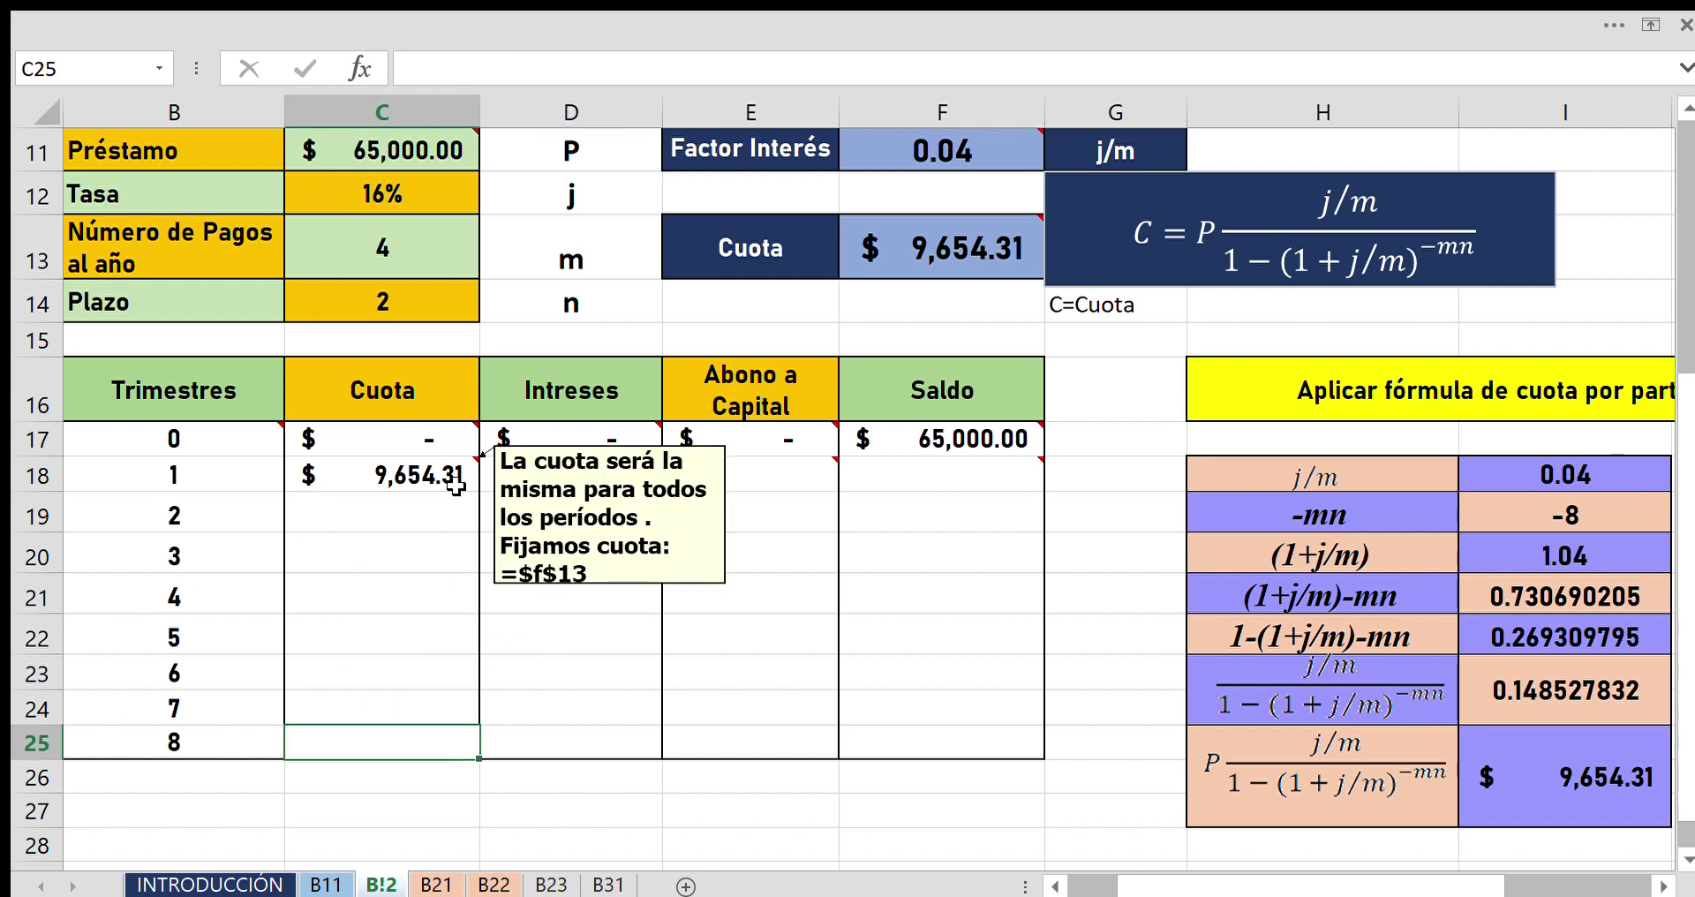
{"action": "left_click", "coordinate": [456, 484]}
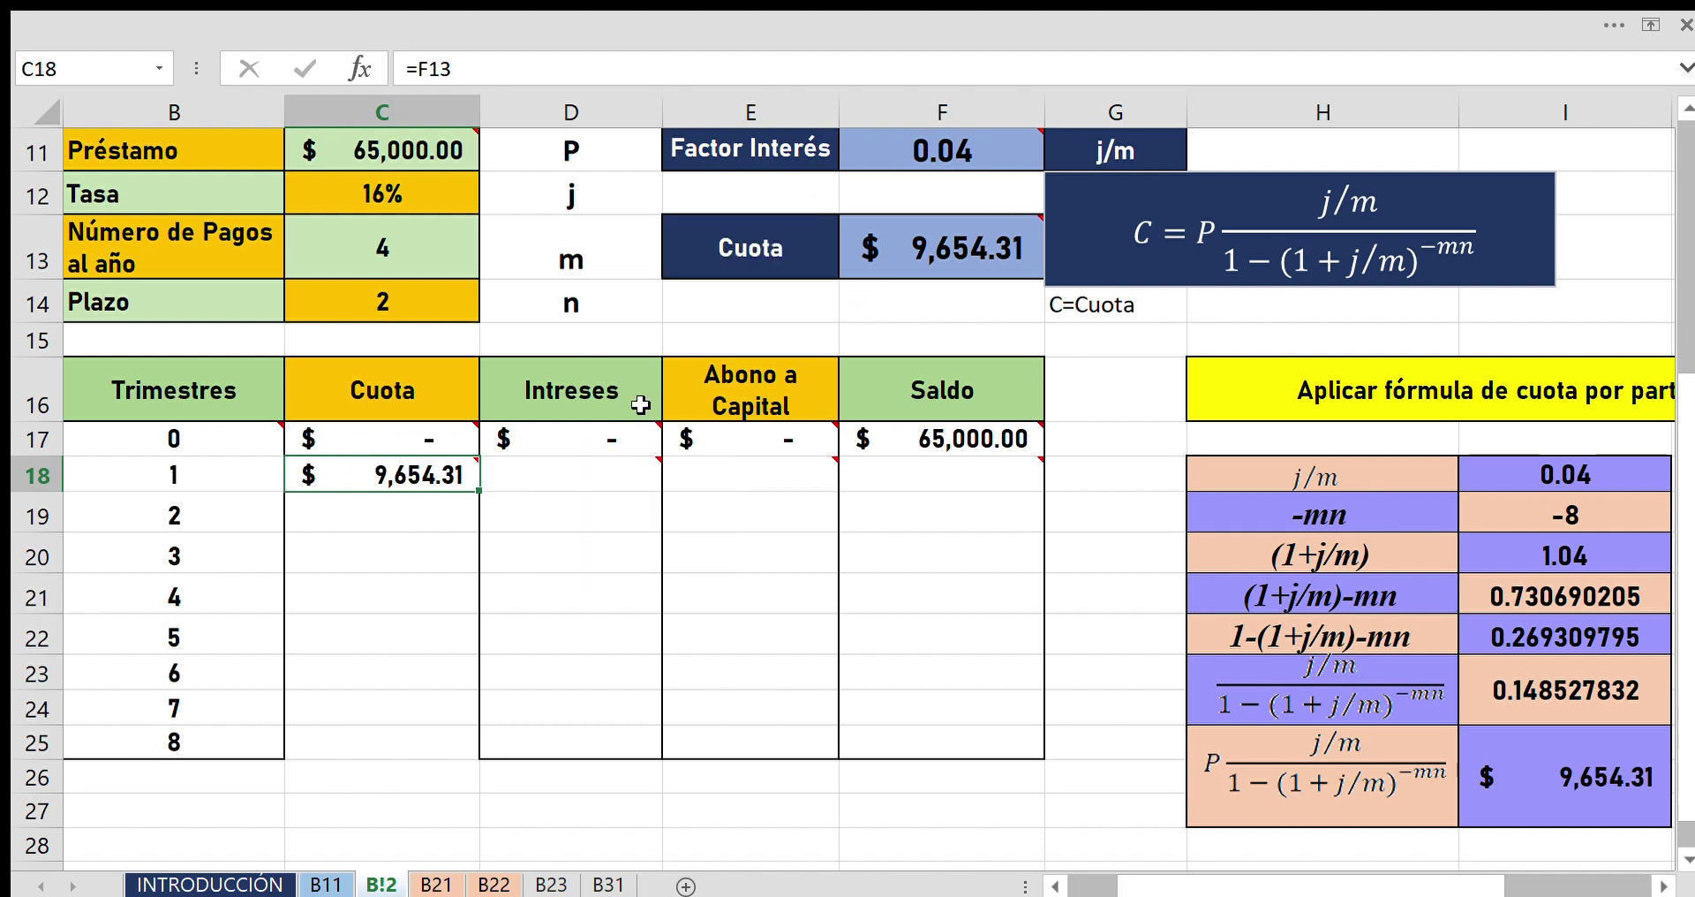
{"action": "left_click", "coordinate": [415, 71]}
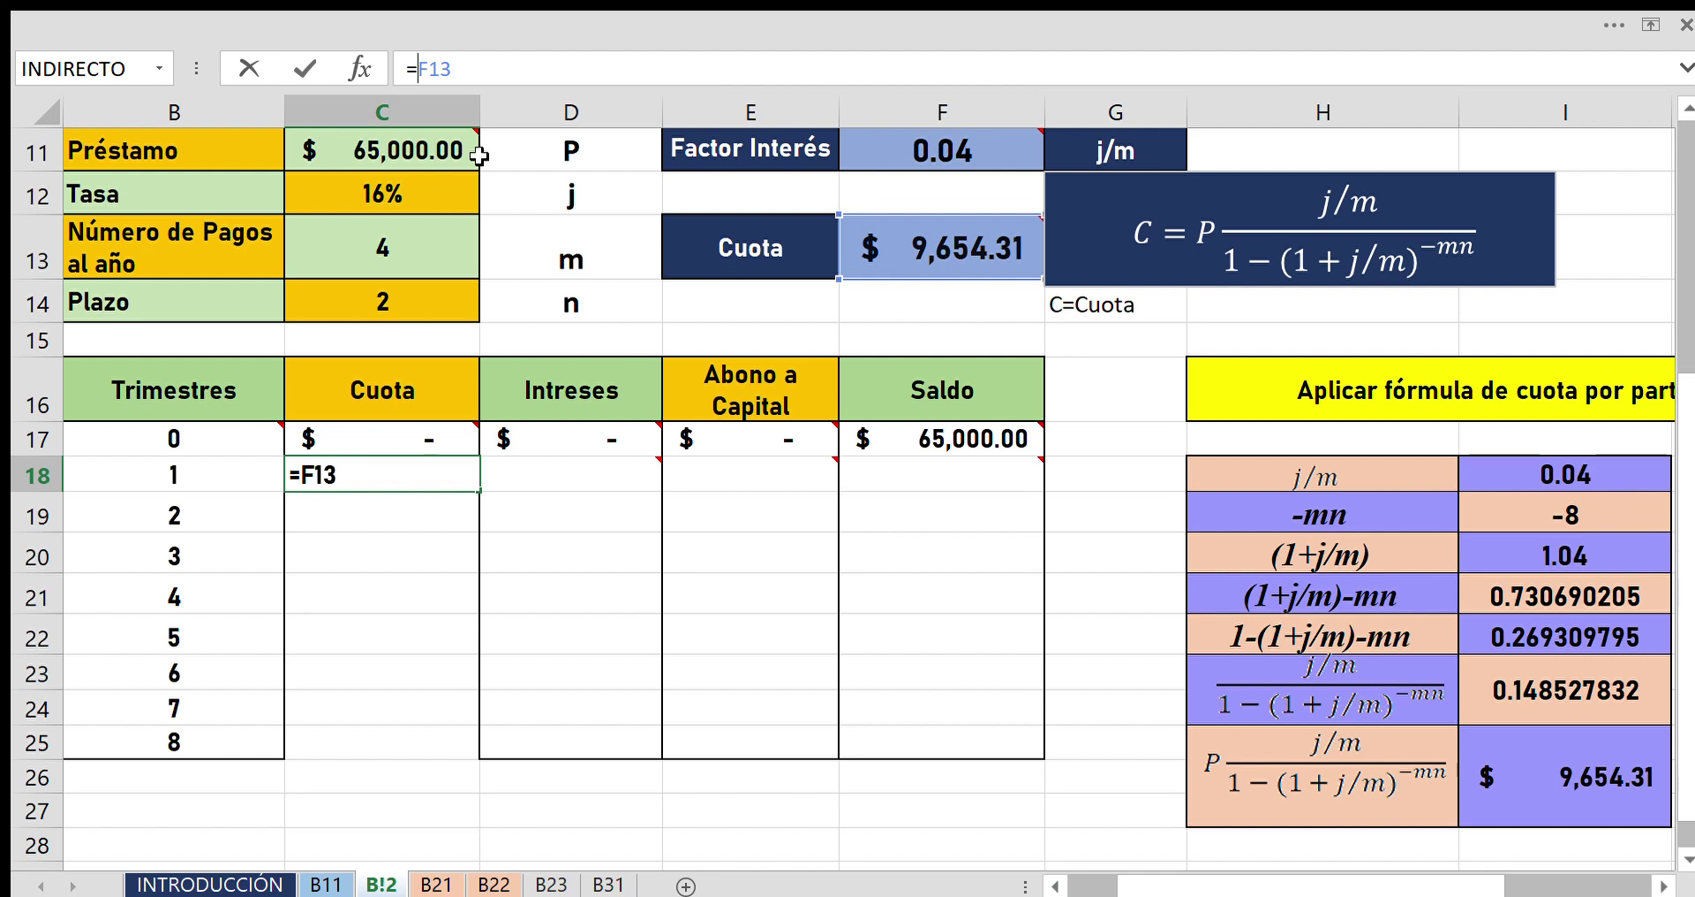
Change C18's formula to the absolute reference =$F$13.
{"action": "type", "text": "$"}
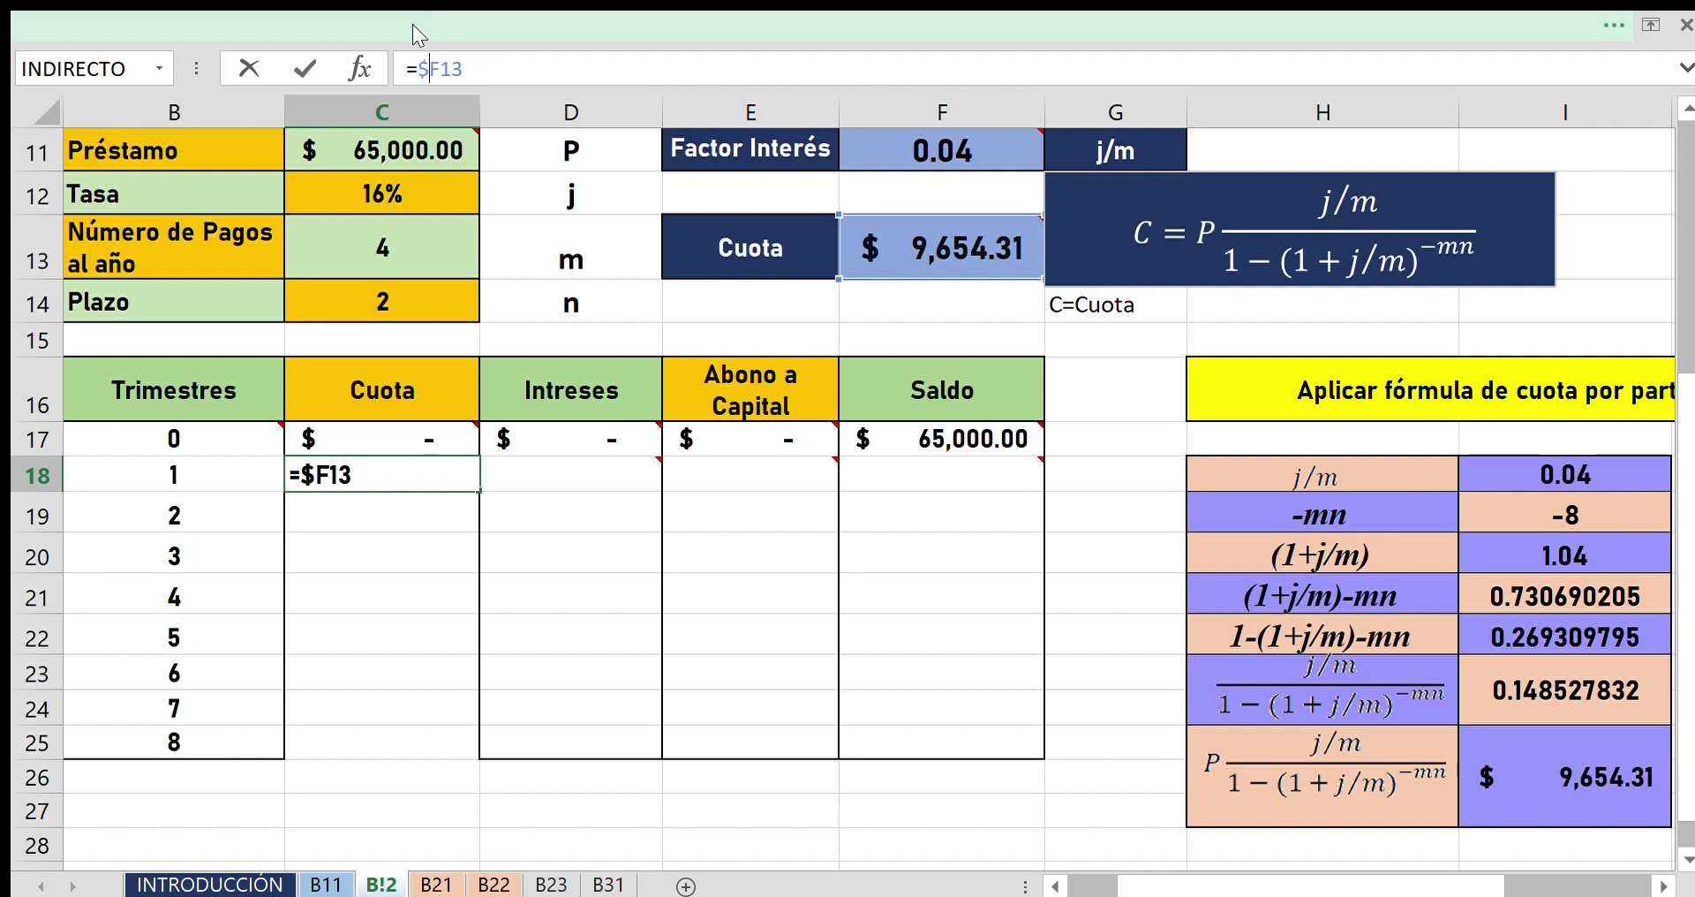
{"action": "left_click", "coordinate": [440, 69]}
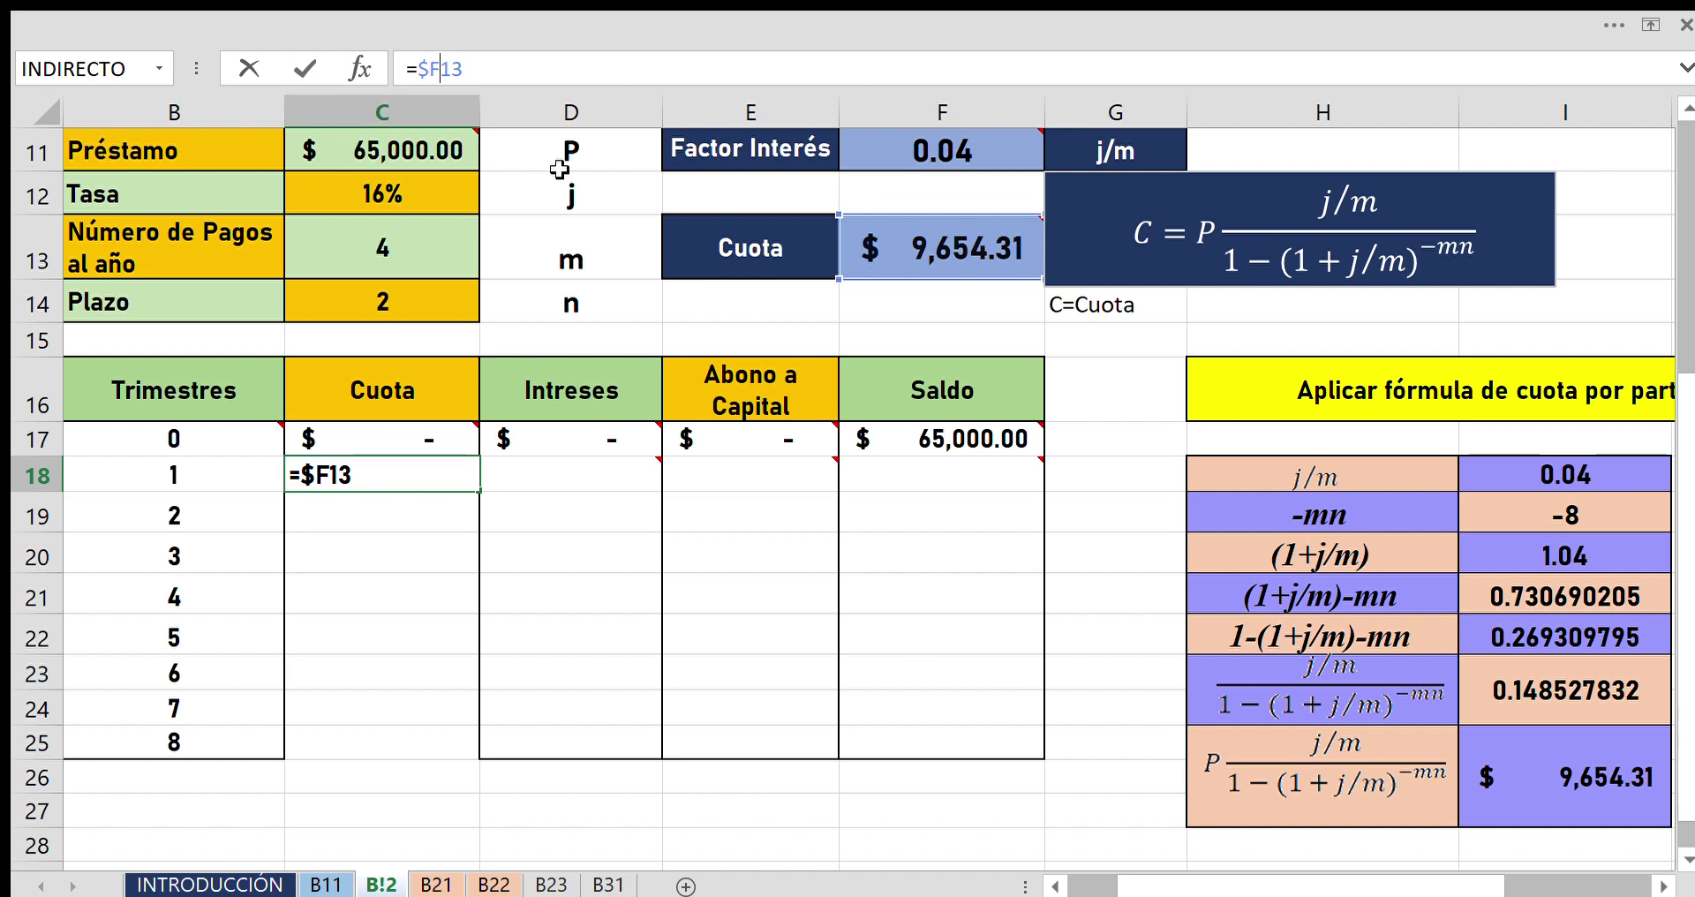
{"action": "type", "text": "$"}
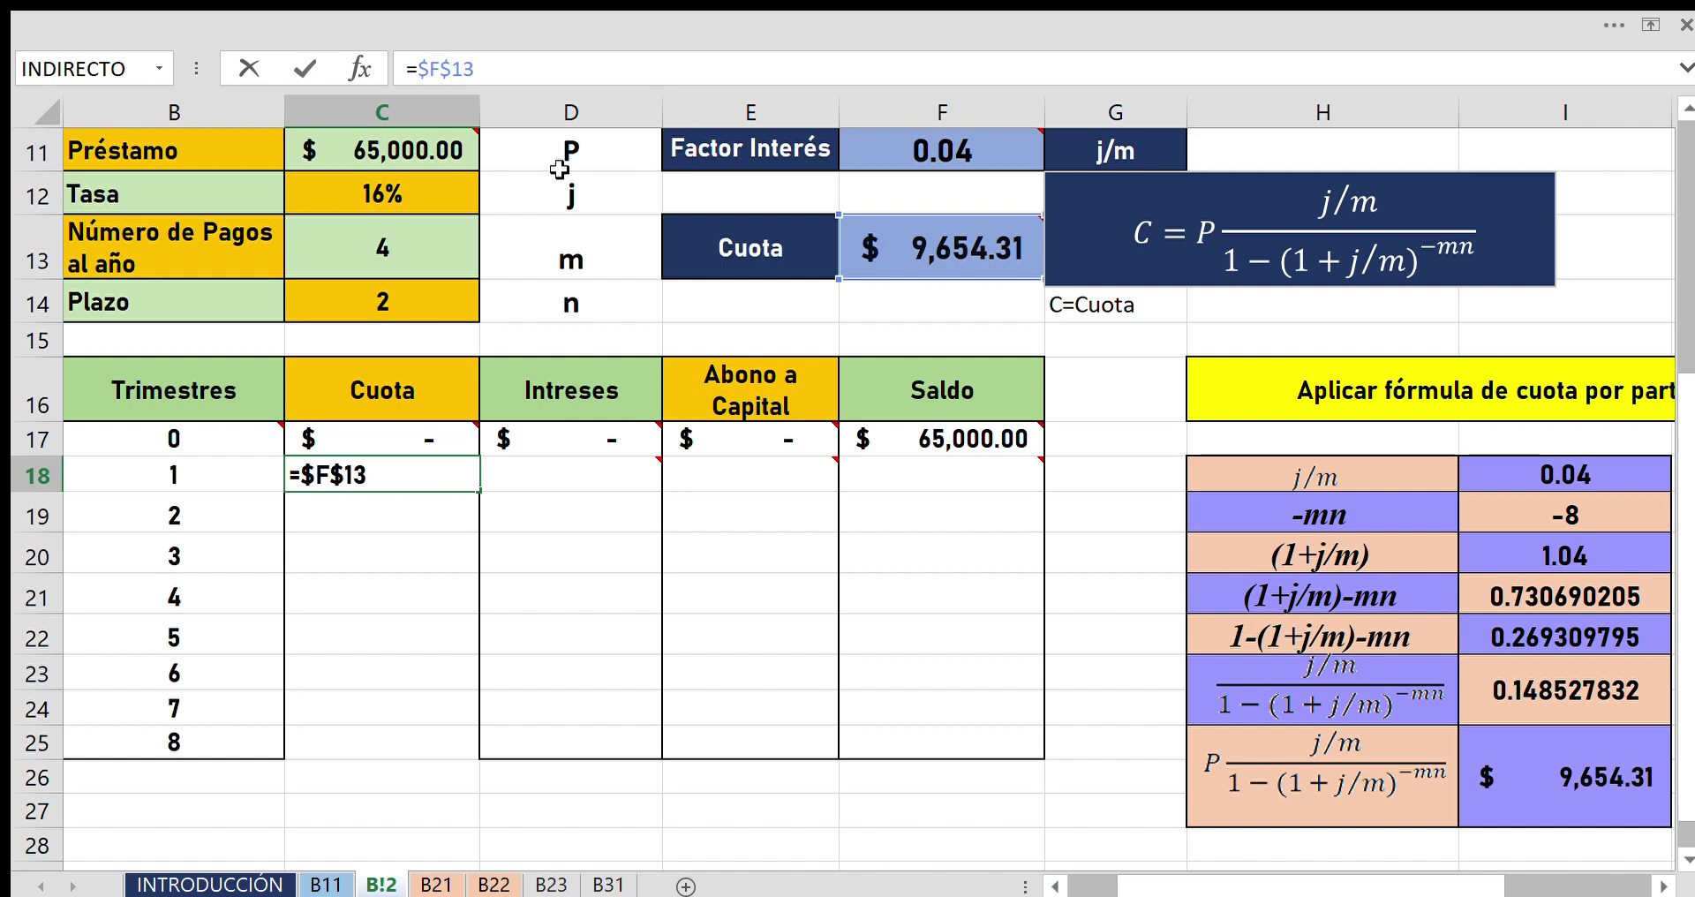
{"action": "key", "text": "Return"}
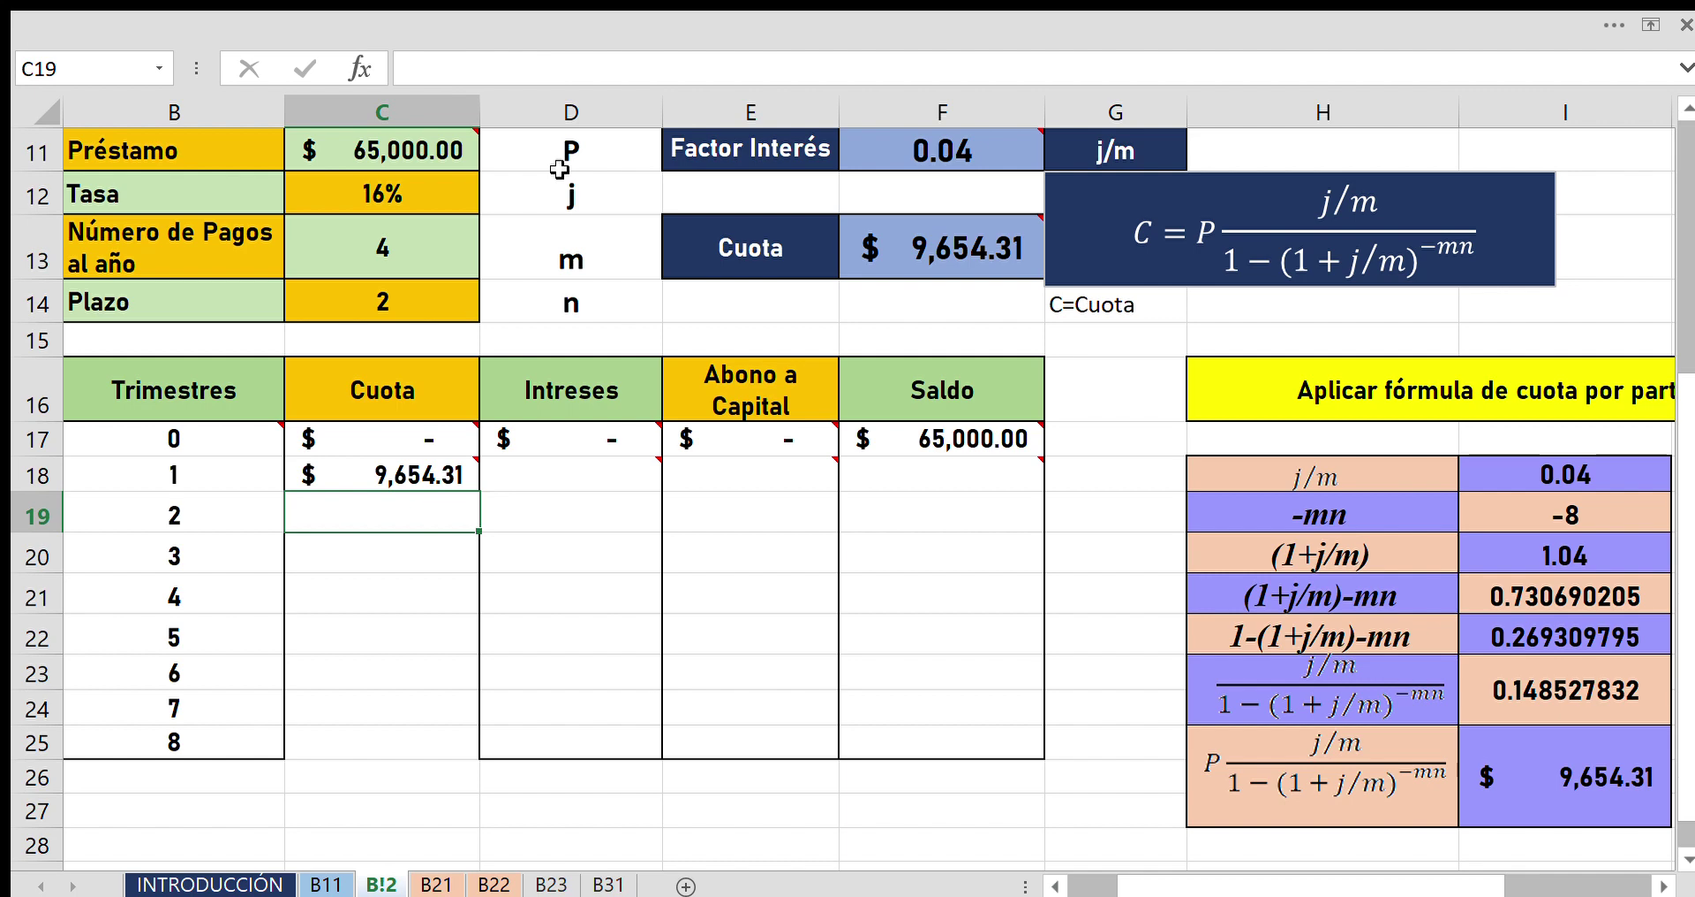
Fill =$F$13 from C18 down to C25 and verify each period's Cuota formula.
{"action": "left_click", "coordinate": [421, 475]}
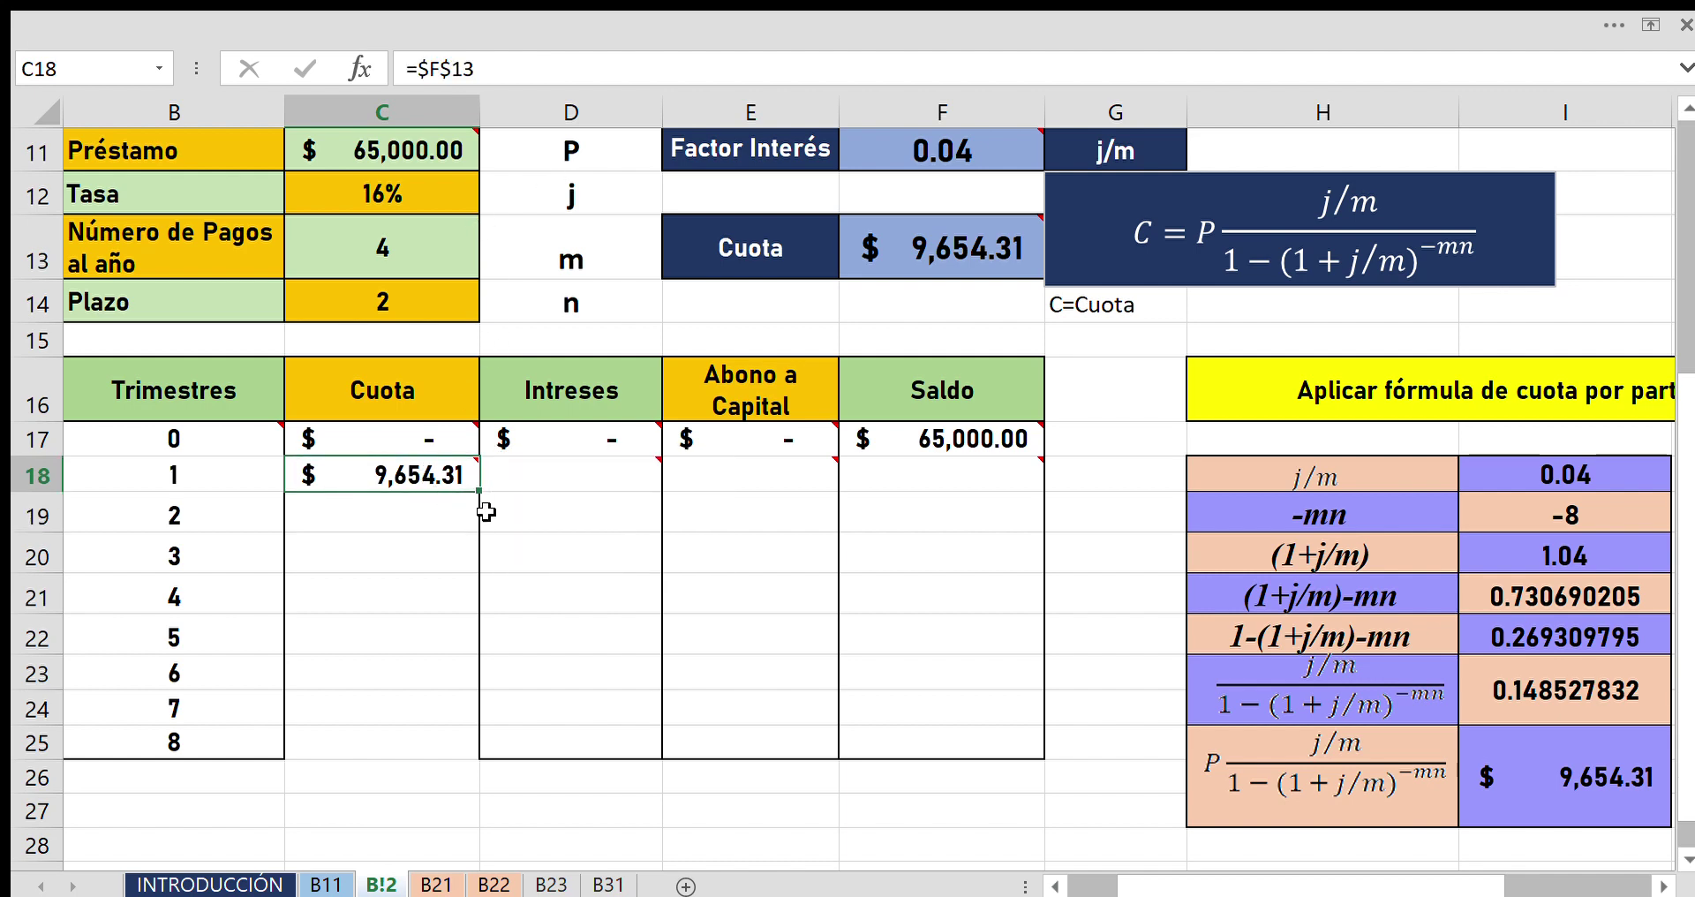
{"action": "left_click_drag", "start_coordinate": [479, 500], "coordinate": [458, 757]}
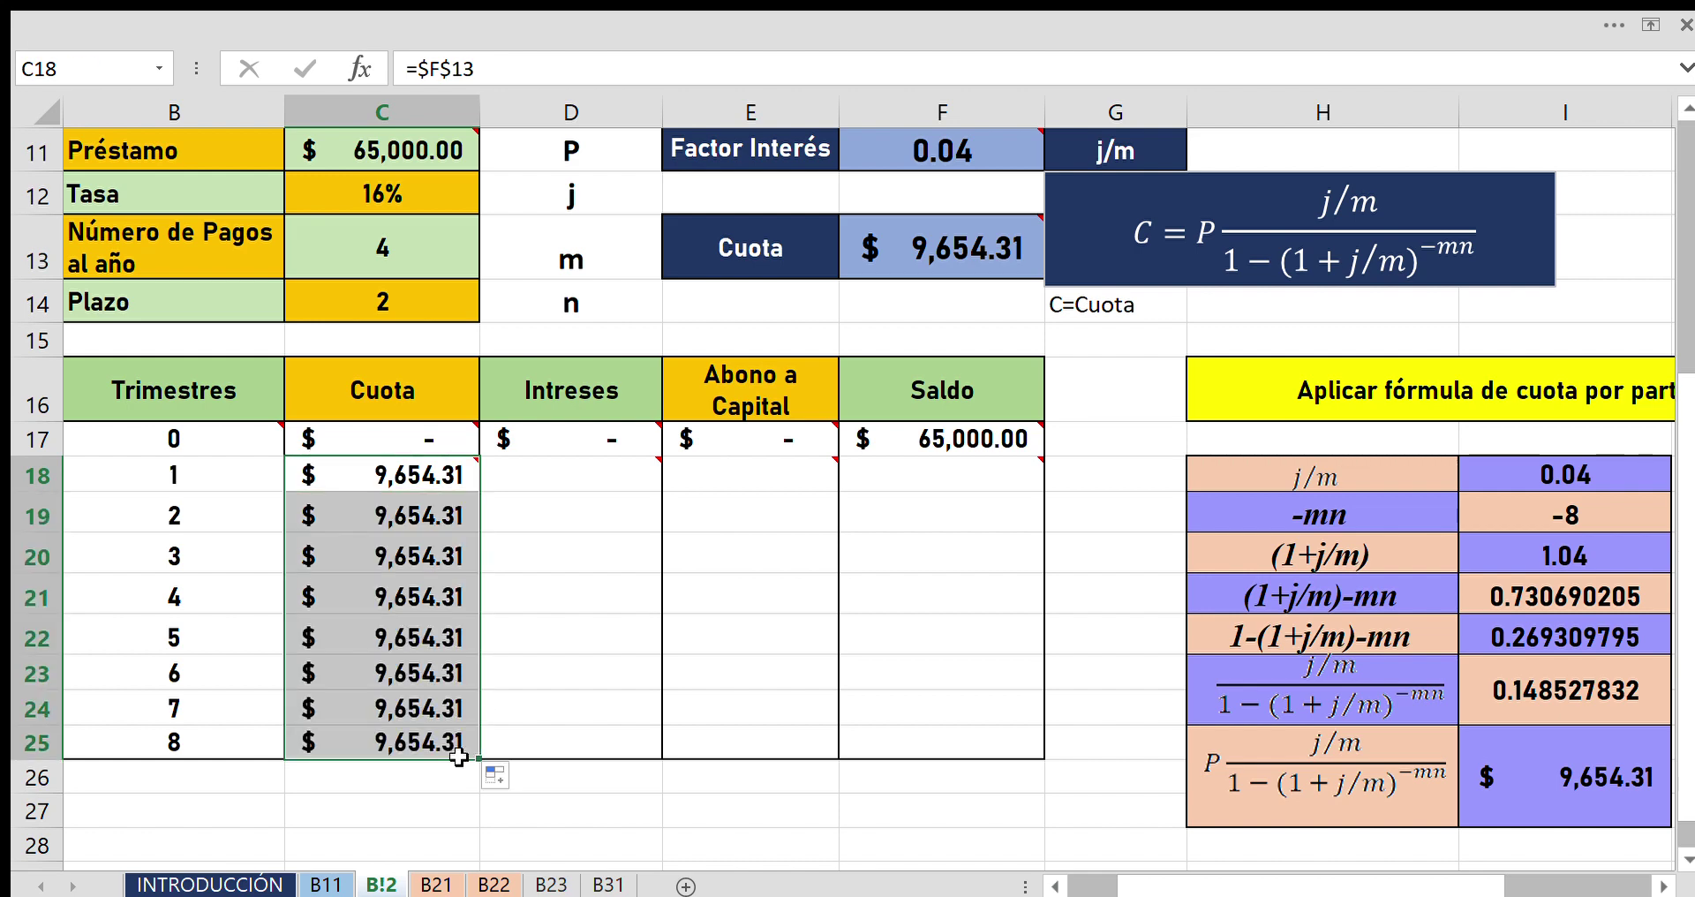
{"action": "left_click", "coordinate": [578, 687]}
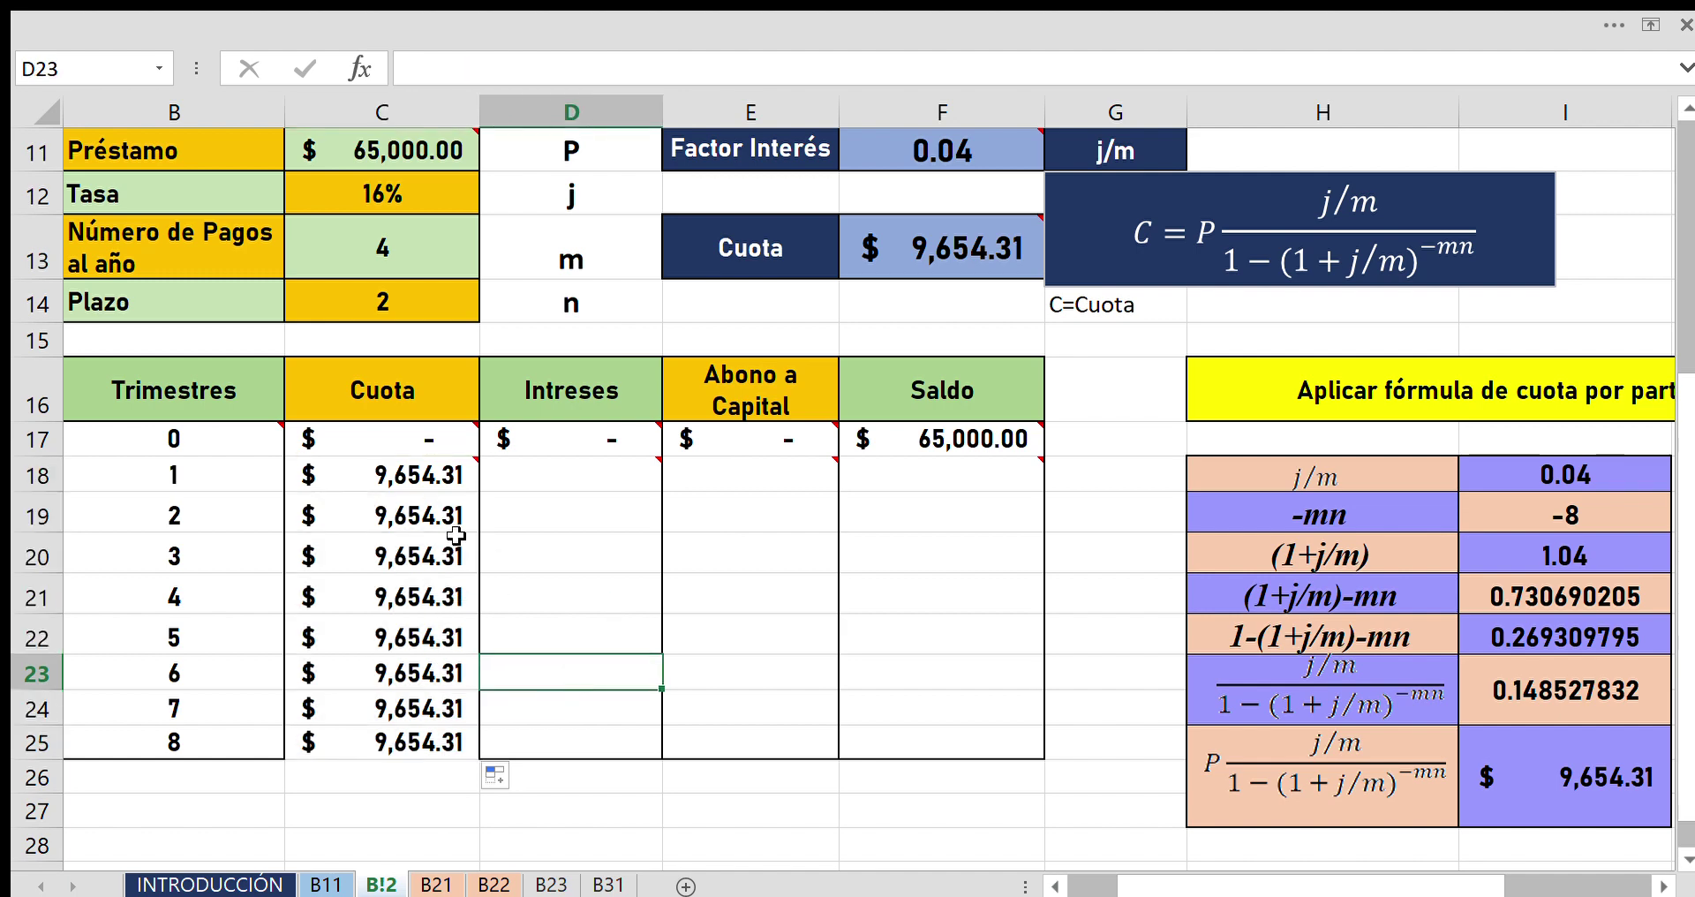
{"action": "left_click", "coordinate": [436, 484]}
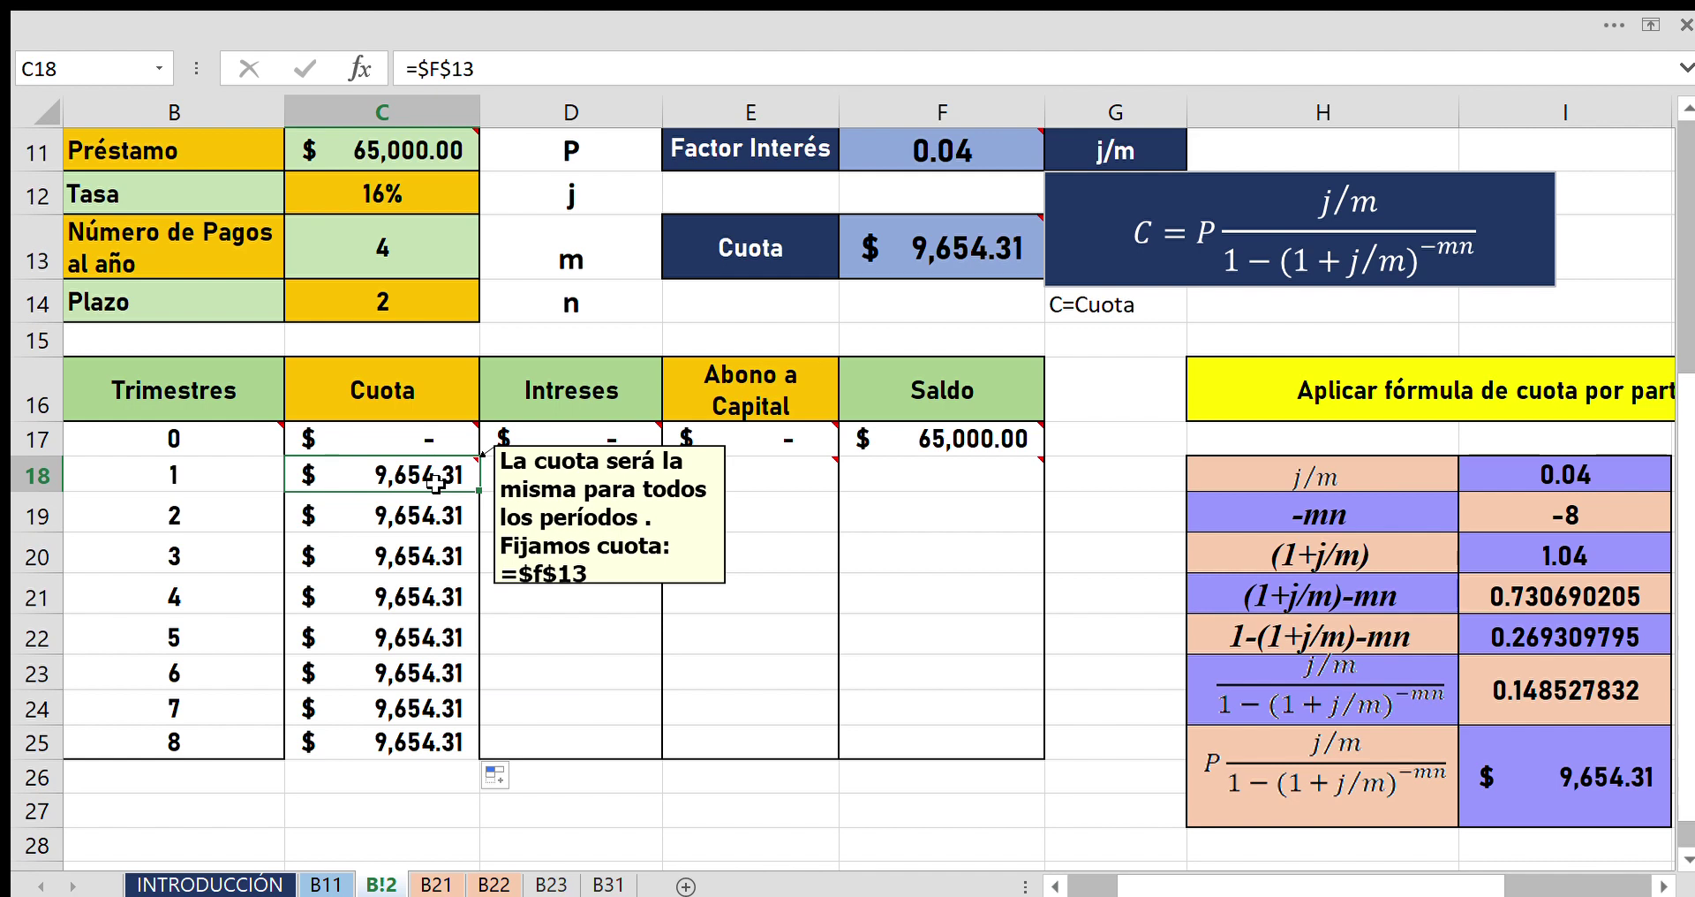
{"action": "left_click", "coordinate": [435, 508]}
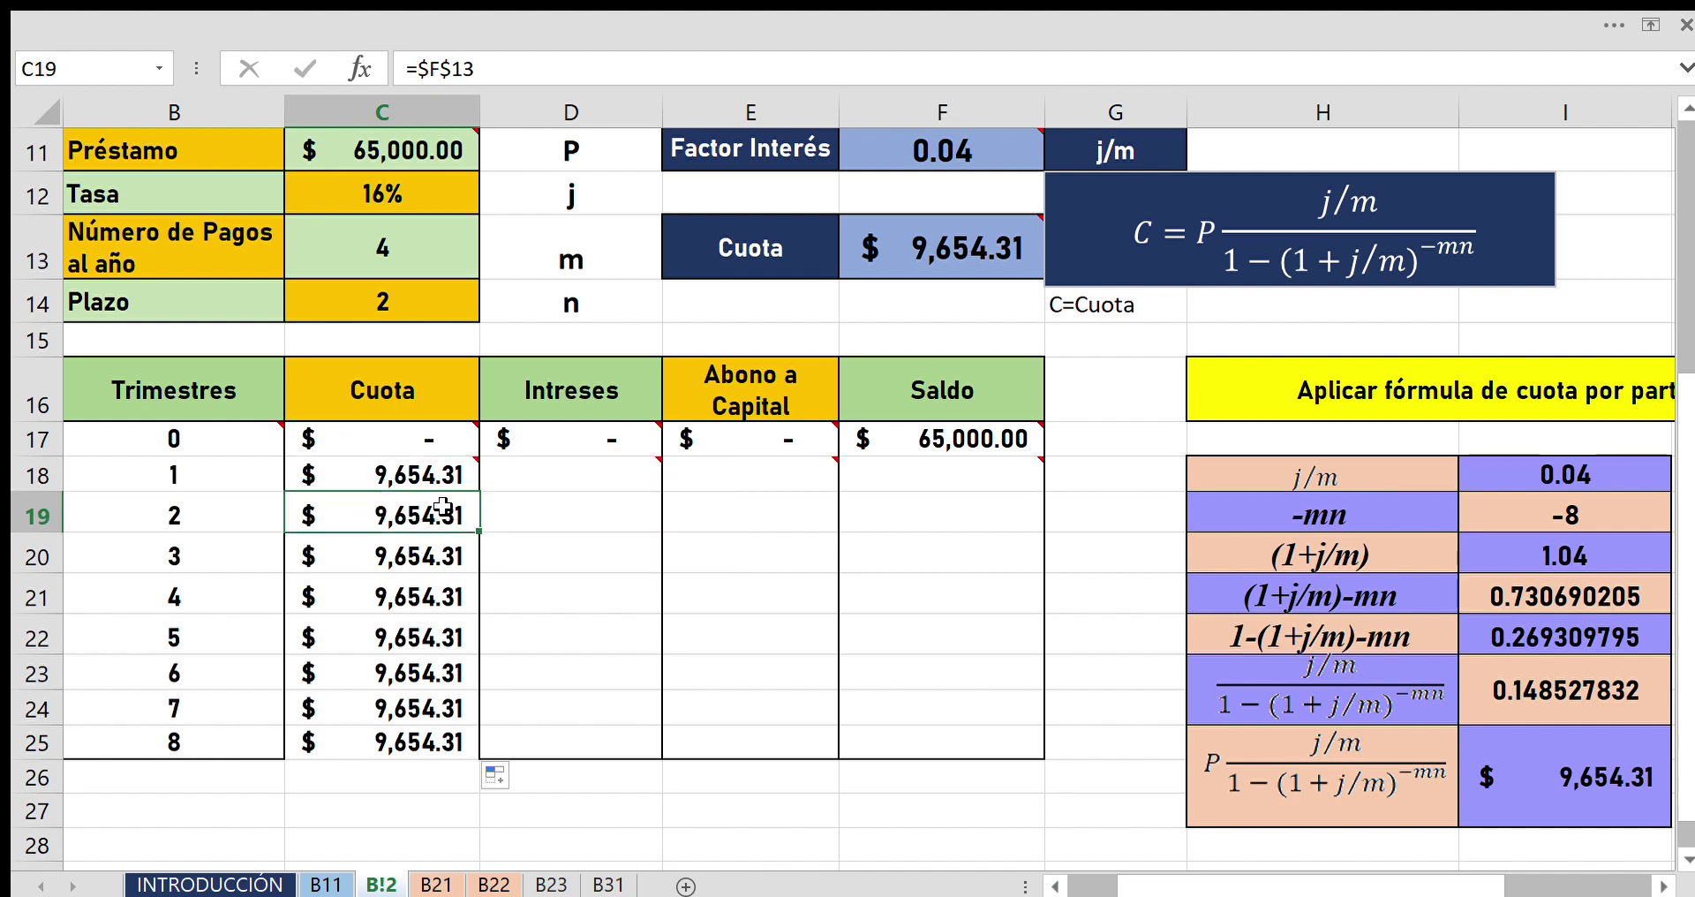
{"action": "left_click", "coordinate": [433, 554]}
{"action": "left_click", "coordinate": [420, 594]}
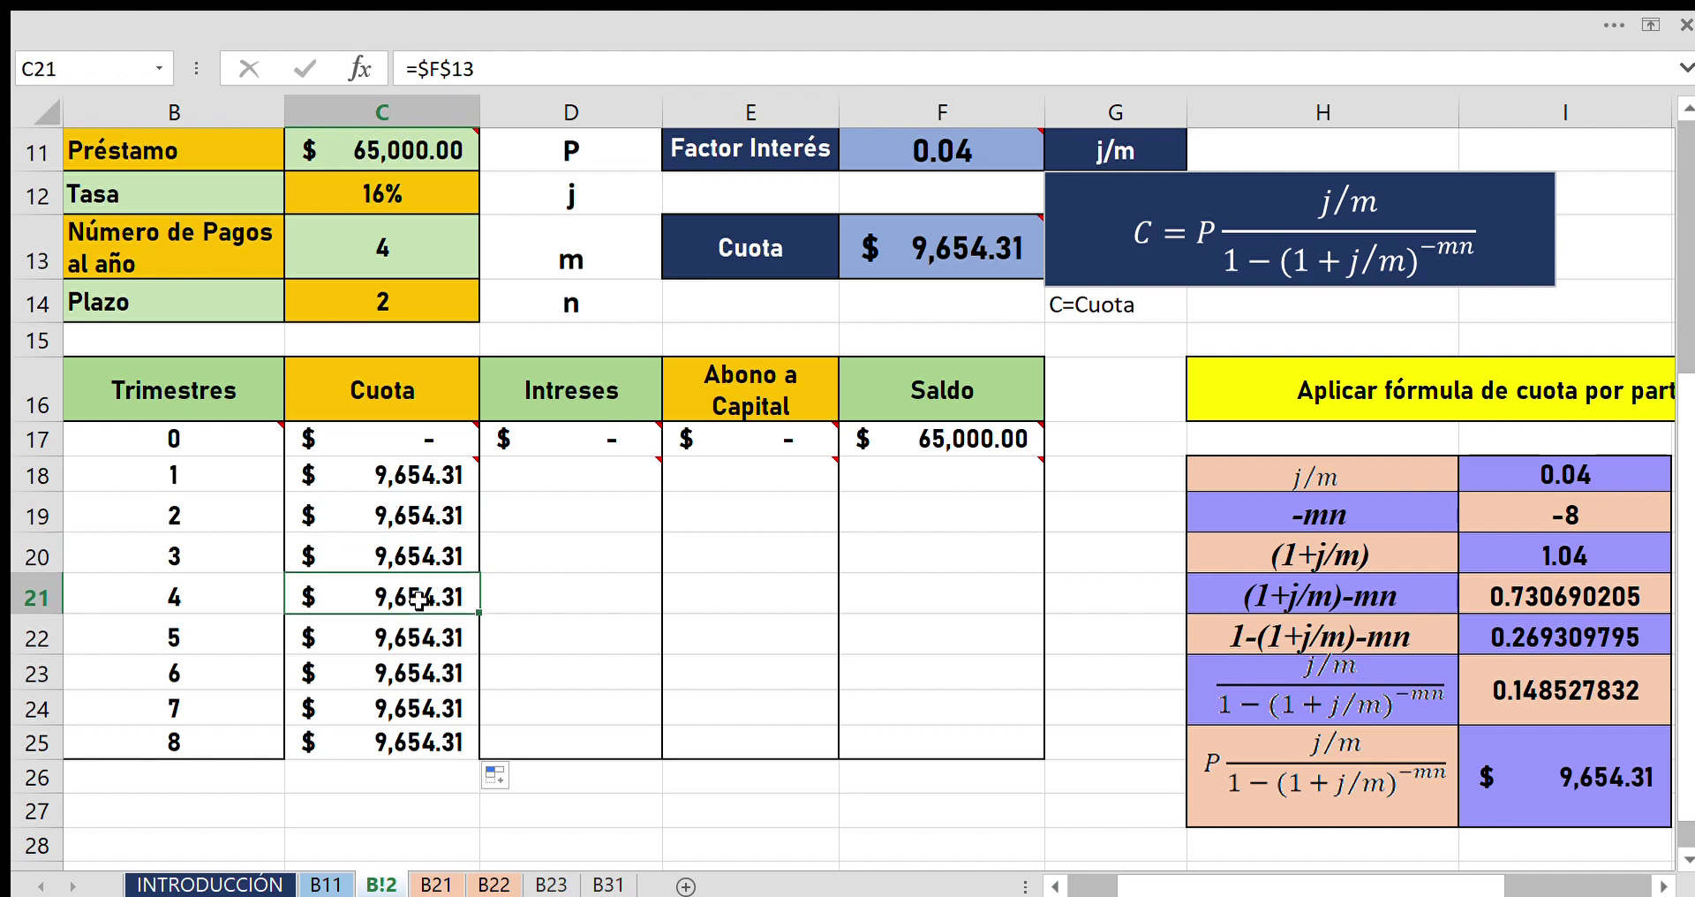
{"action": "left_click", "coordinate": [417, 631]}
{"action": "left_click", "coordinate": [418, 666]}
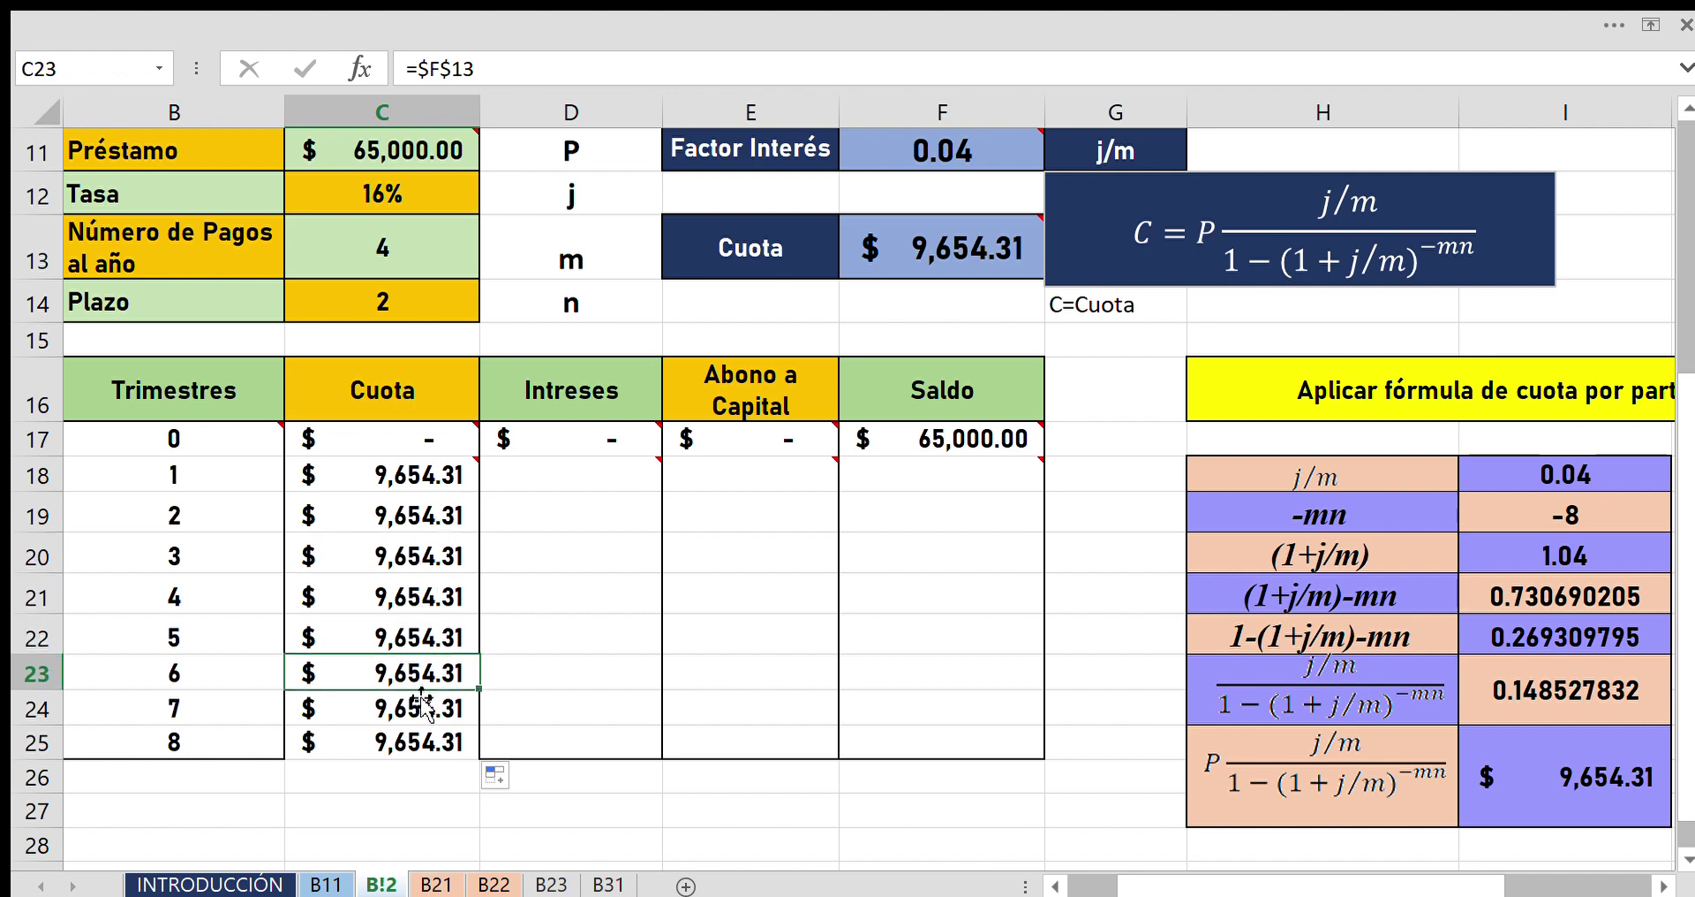
{"action": "left_click", "coordinate": [422, 704]}
{"action": "left_click", "coordinate": [423, 738]}
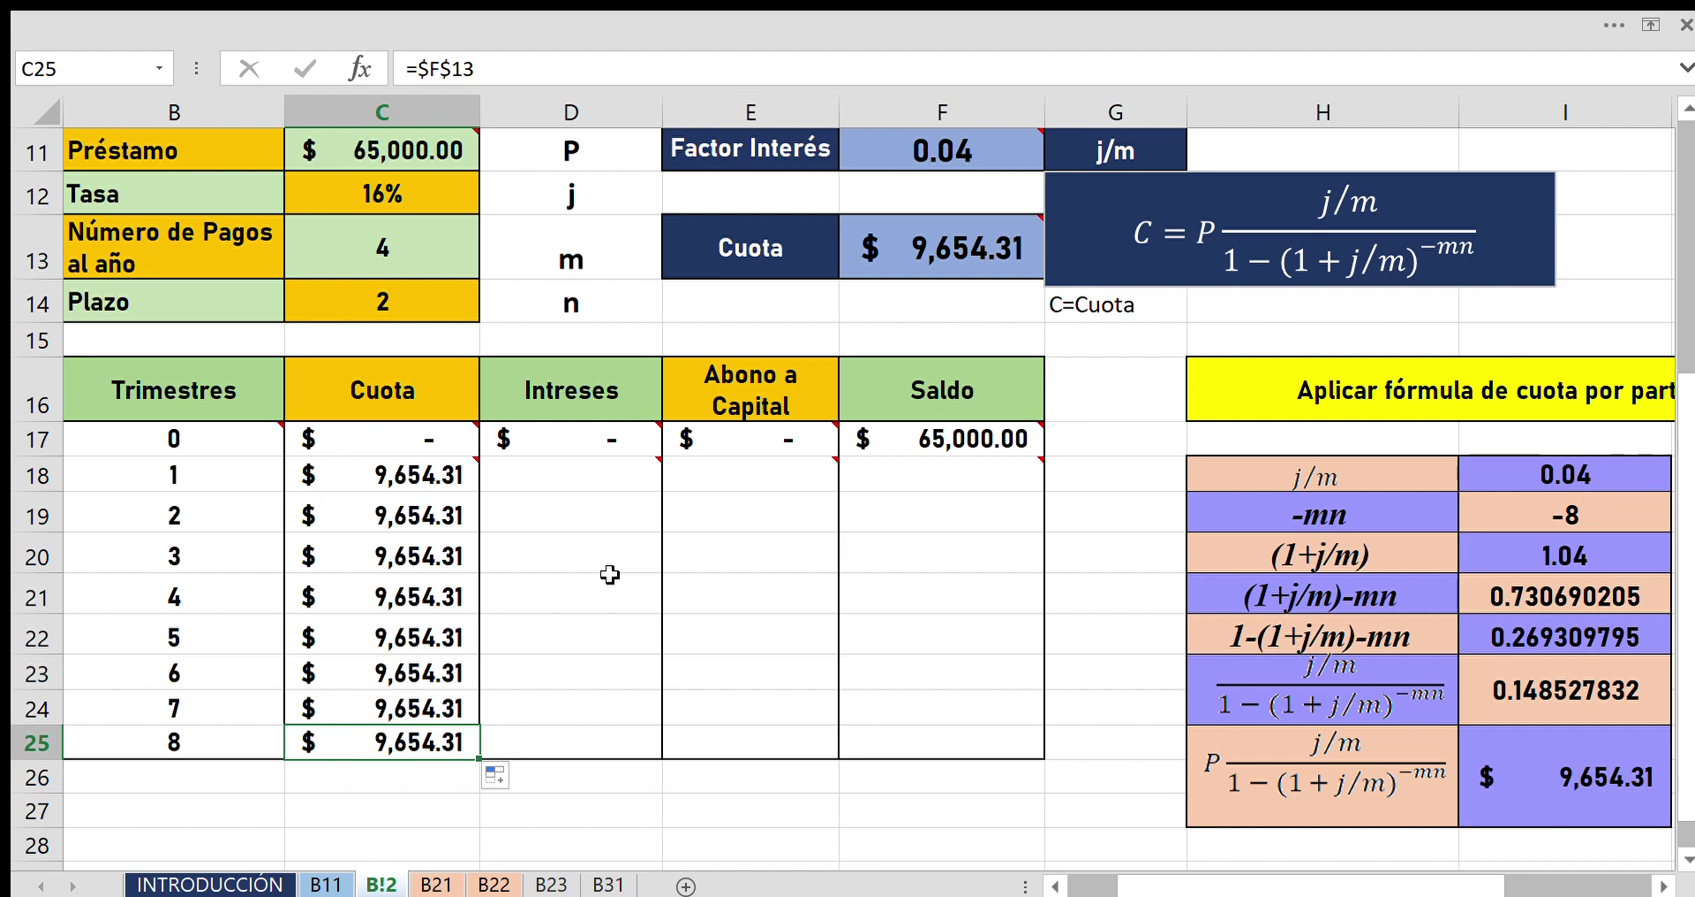
Enter =F17*F11 in D18 for period 1's Intereses.
{"action": "left_click", "coordinate": [611, 480]}
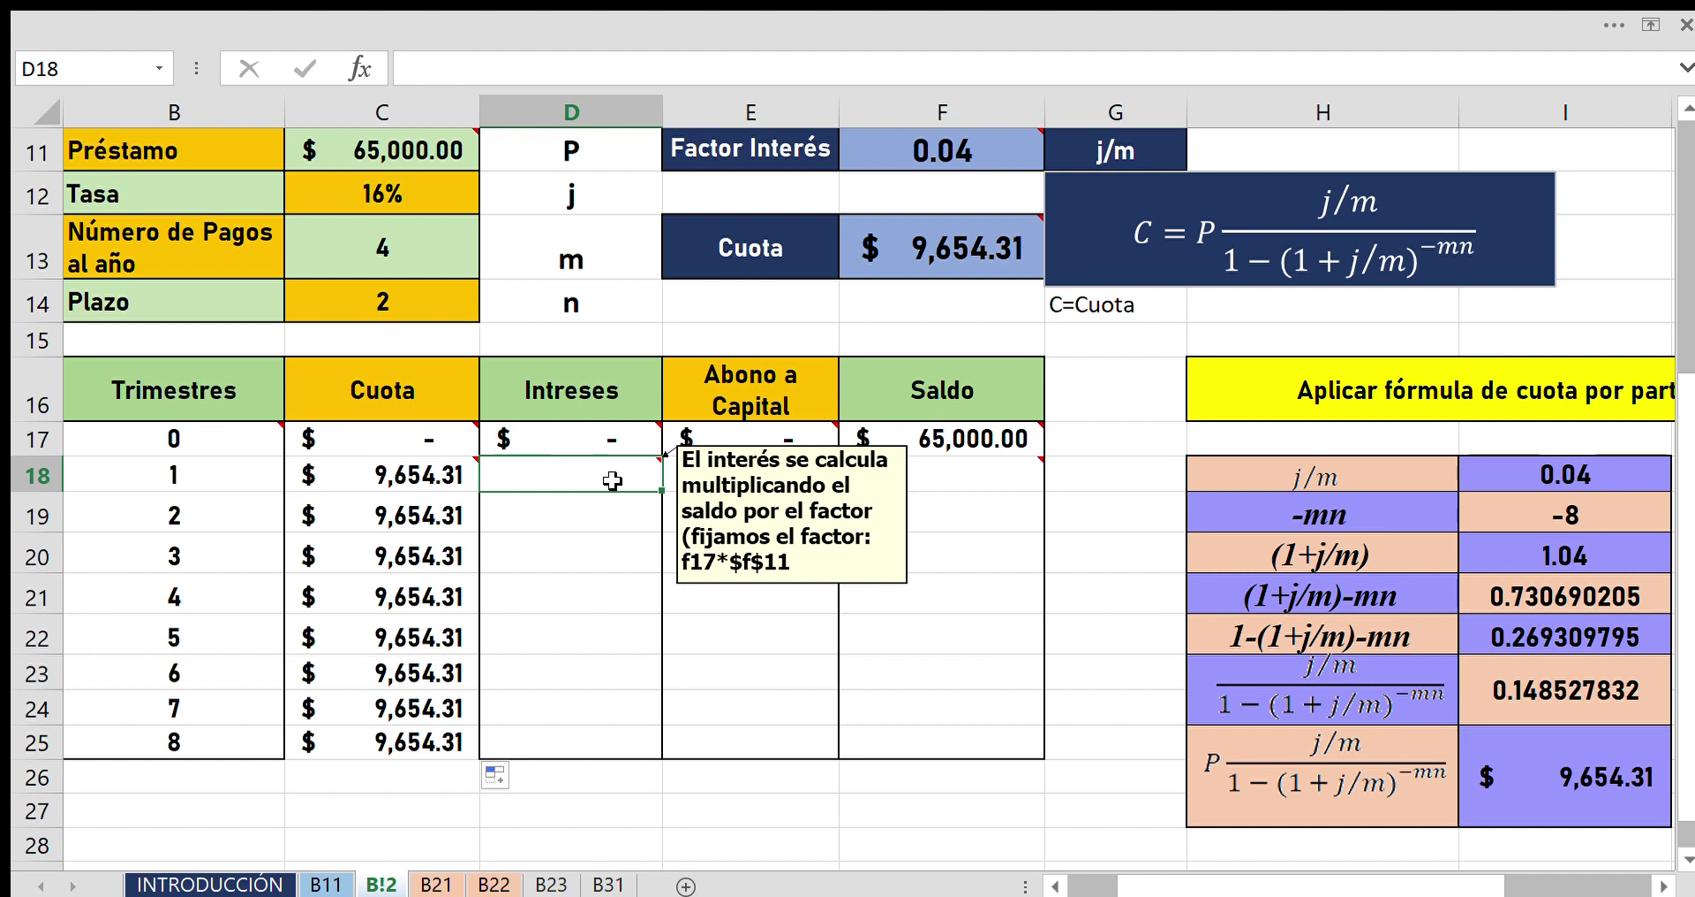
{"action": "left_click", "coordinate": [925, 444]}
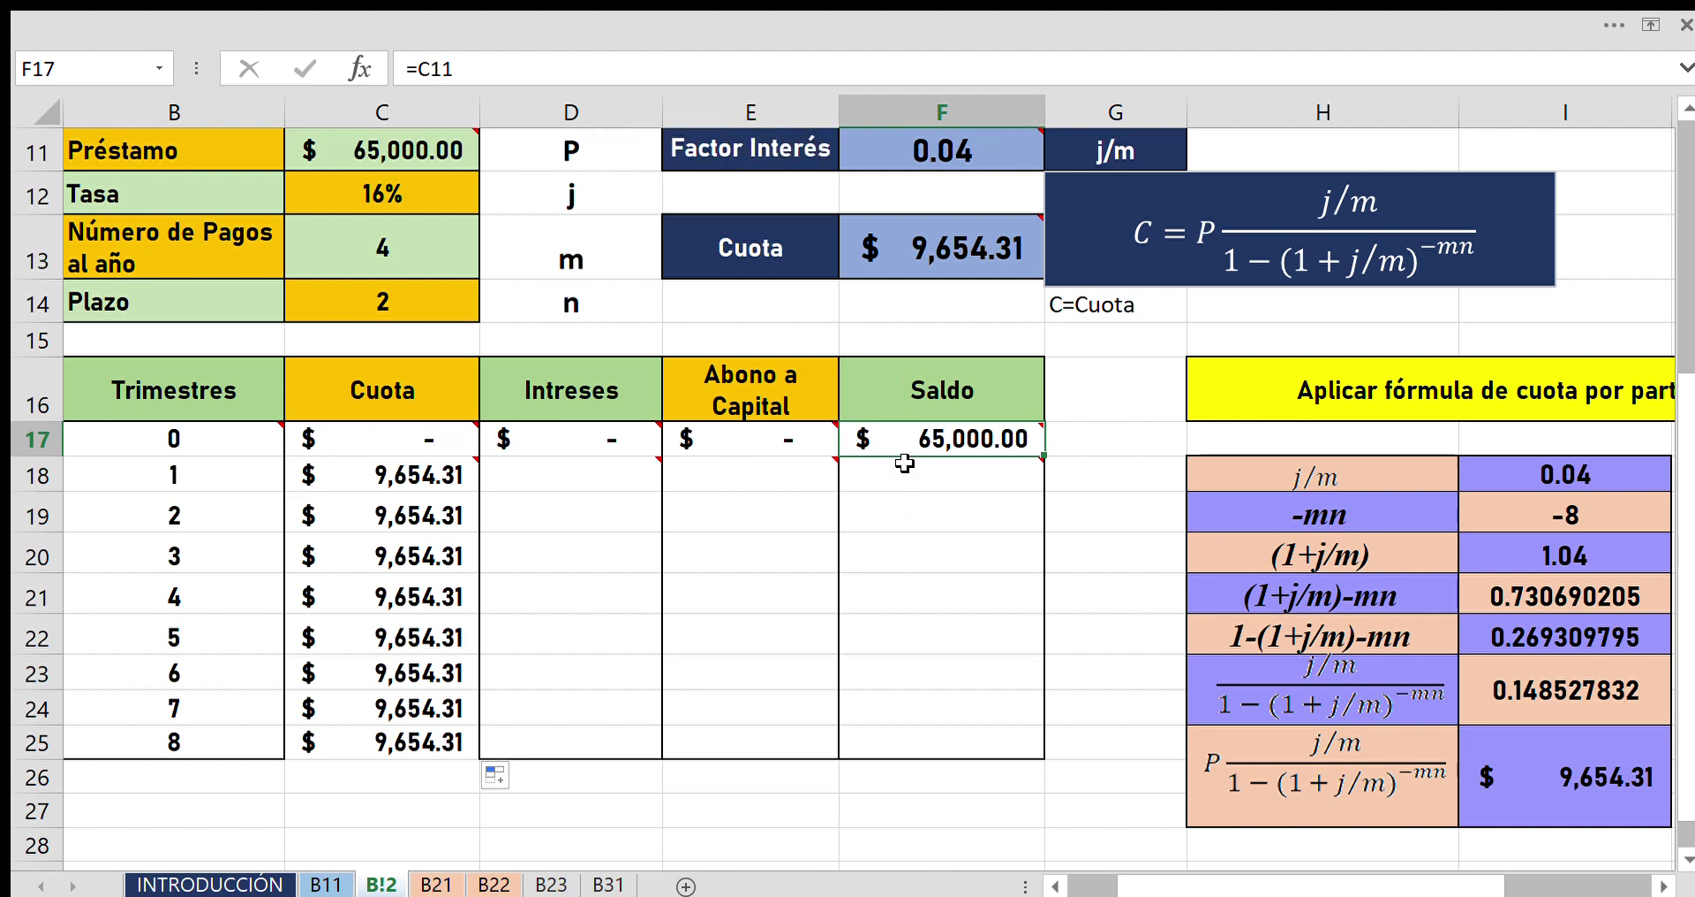
{"action": "left_click", "coordinate": [630, 496]}
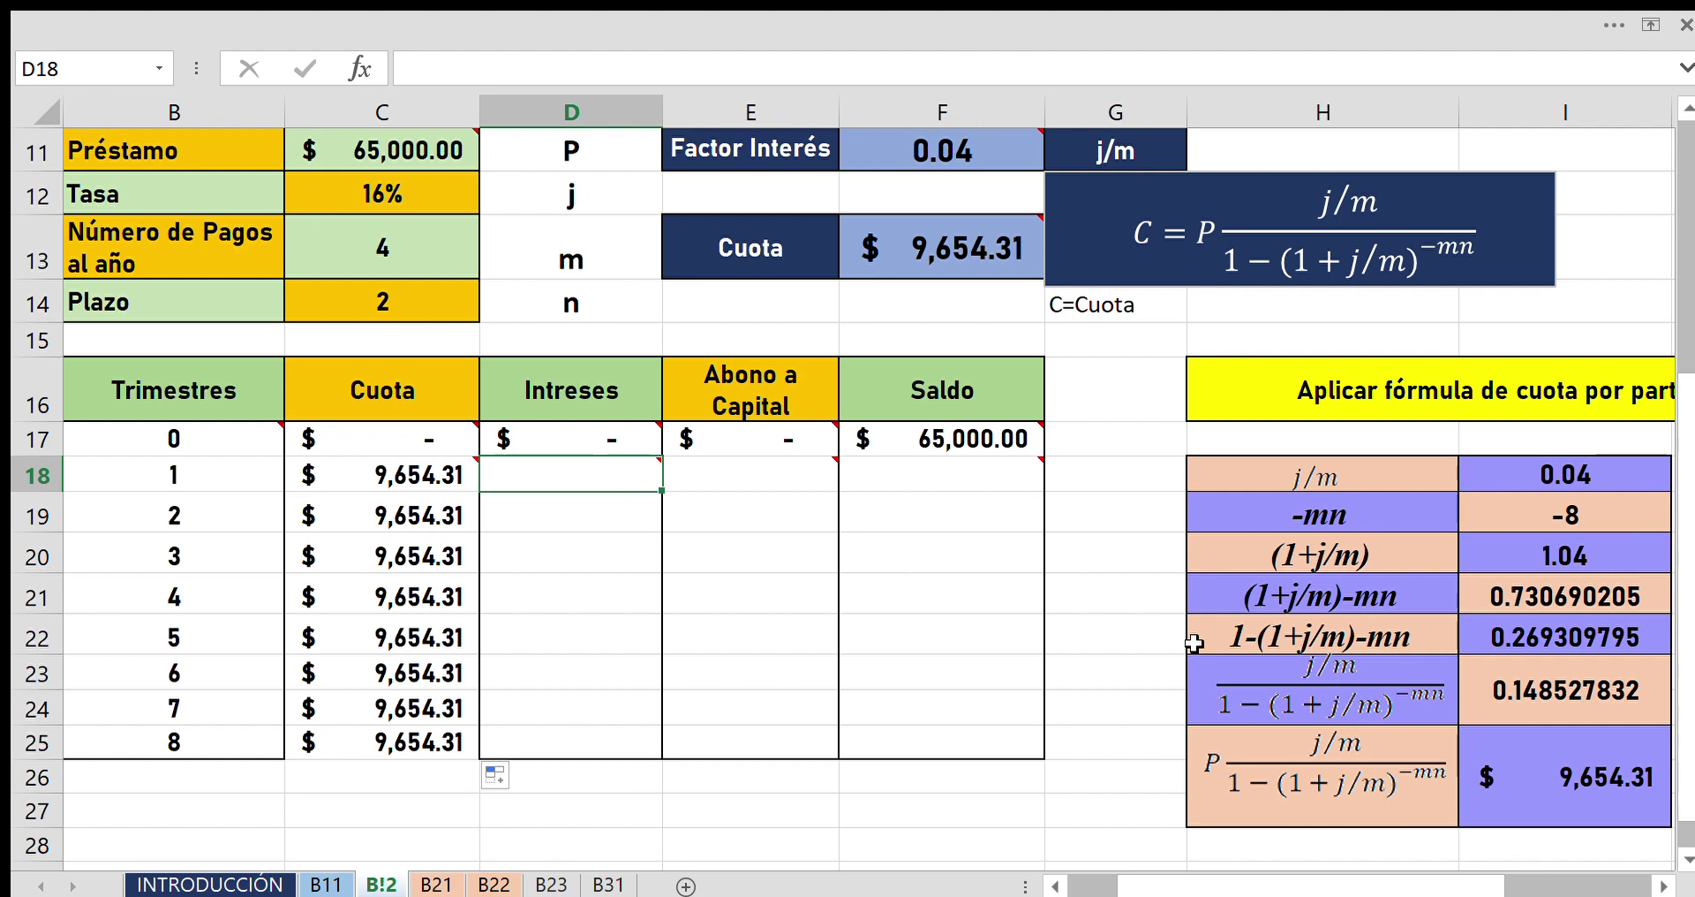
{"action": "type", "text": "="}
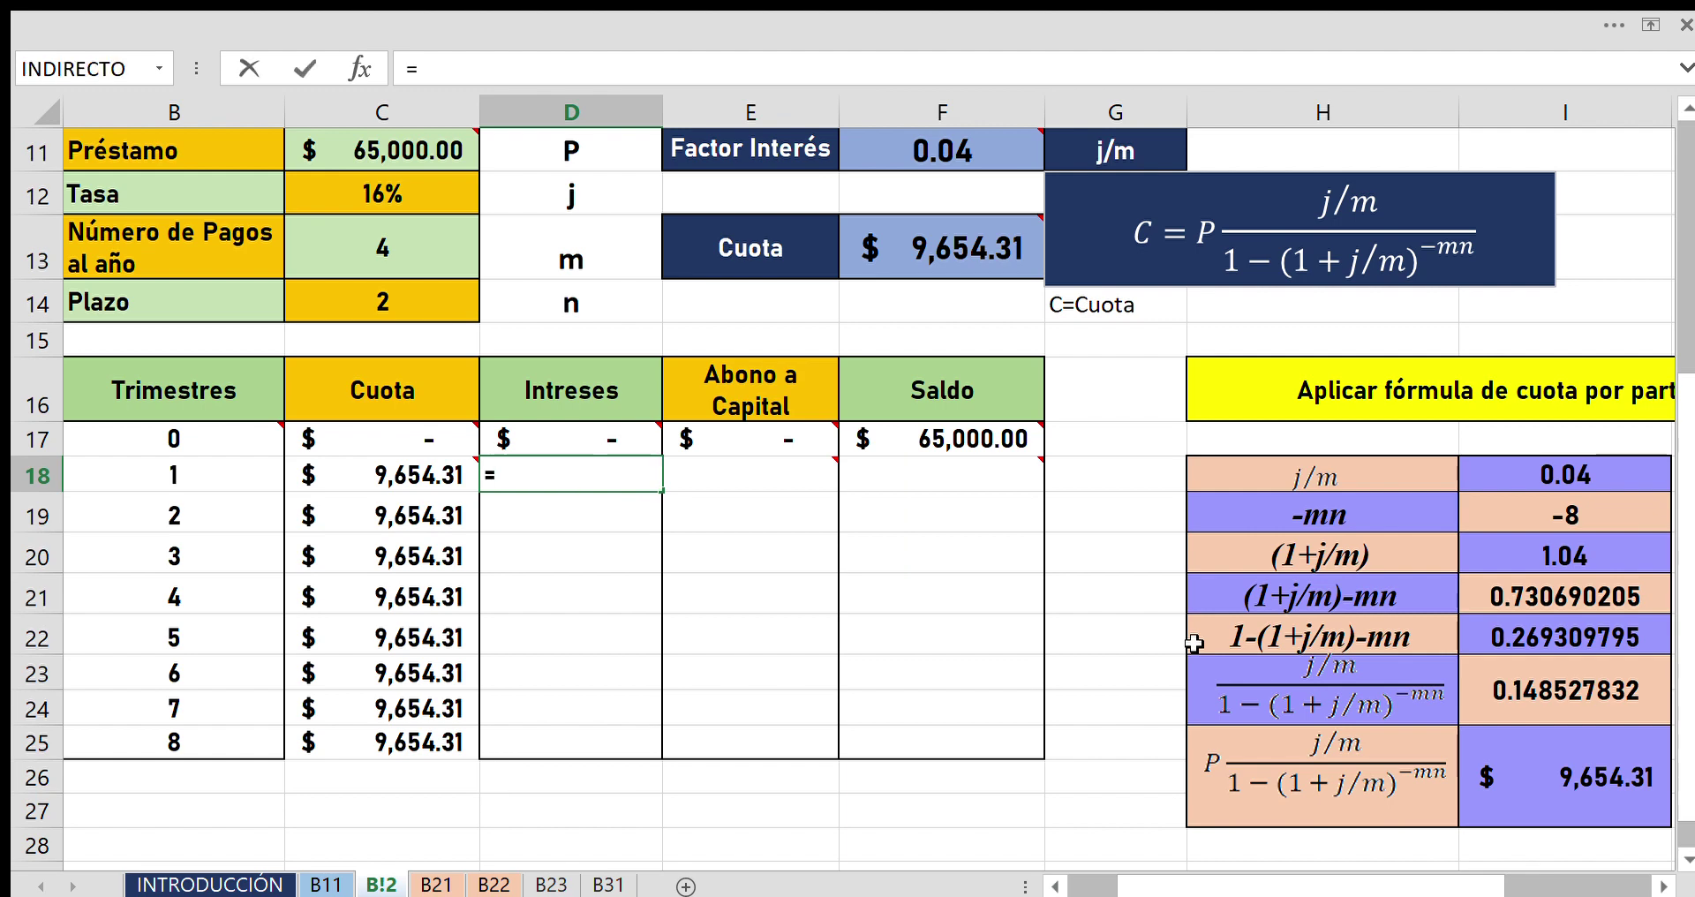
{"action": "left_click", "coordinate": [999, 437]}
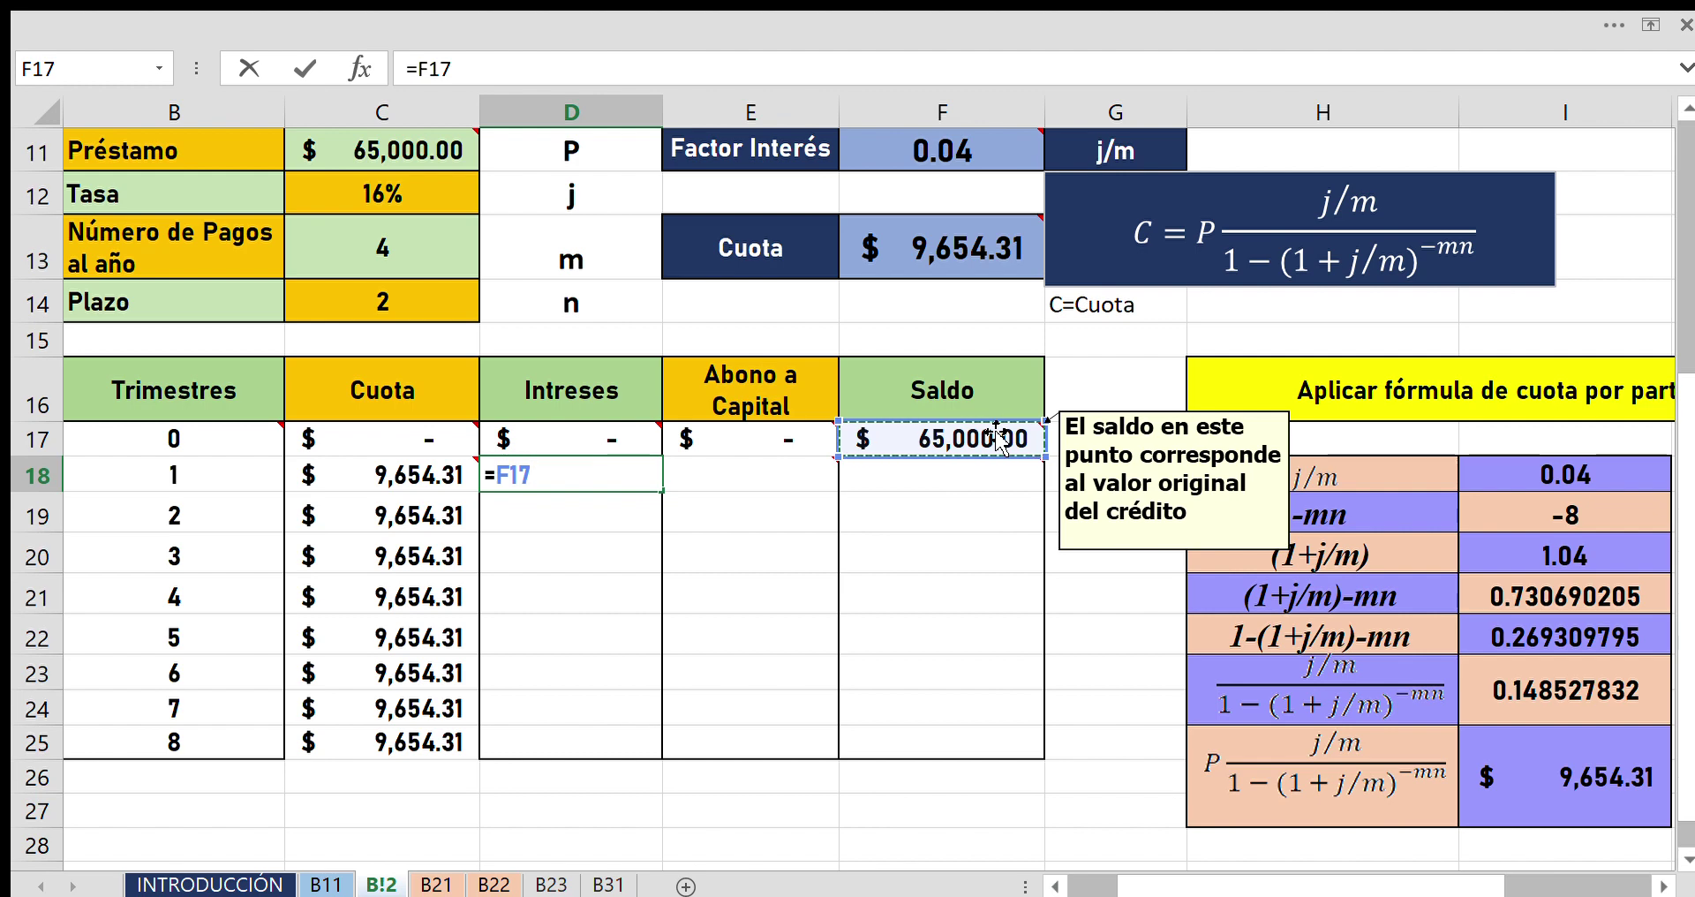
{"action": "type", "text": "*"}
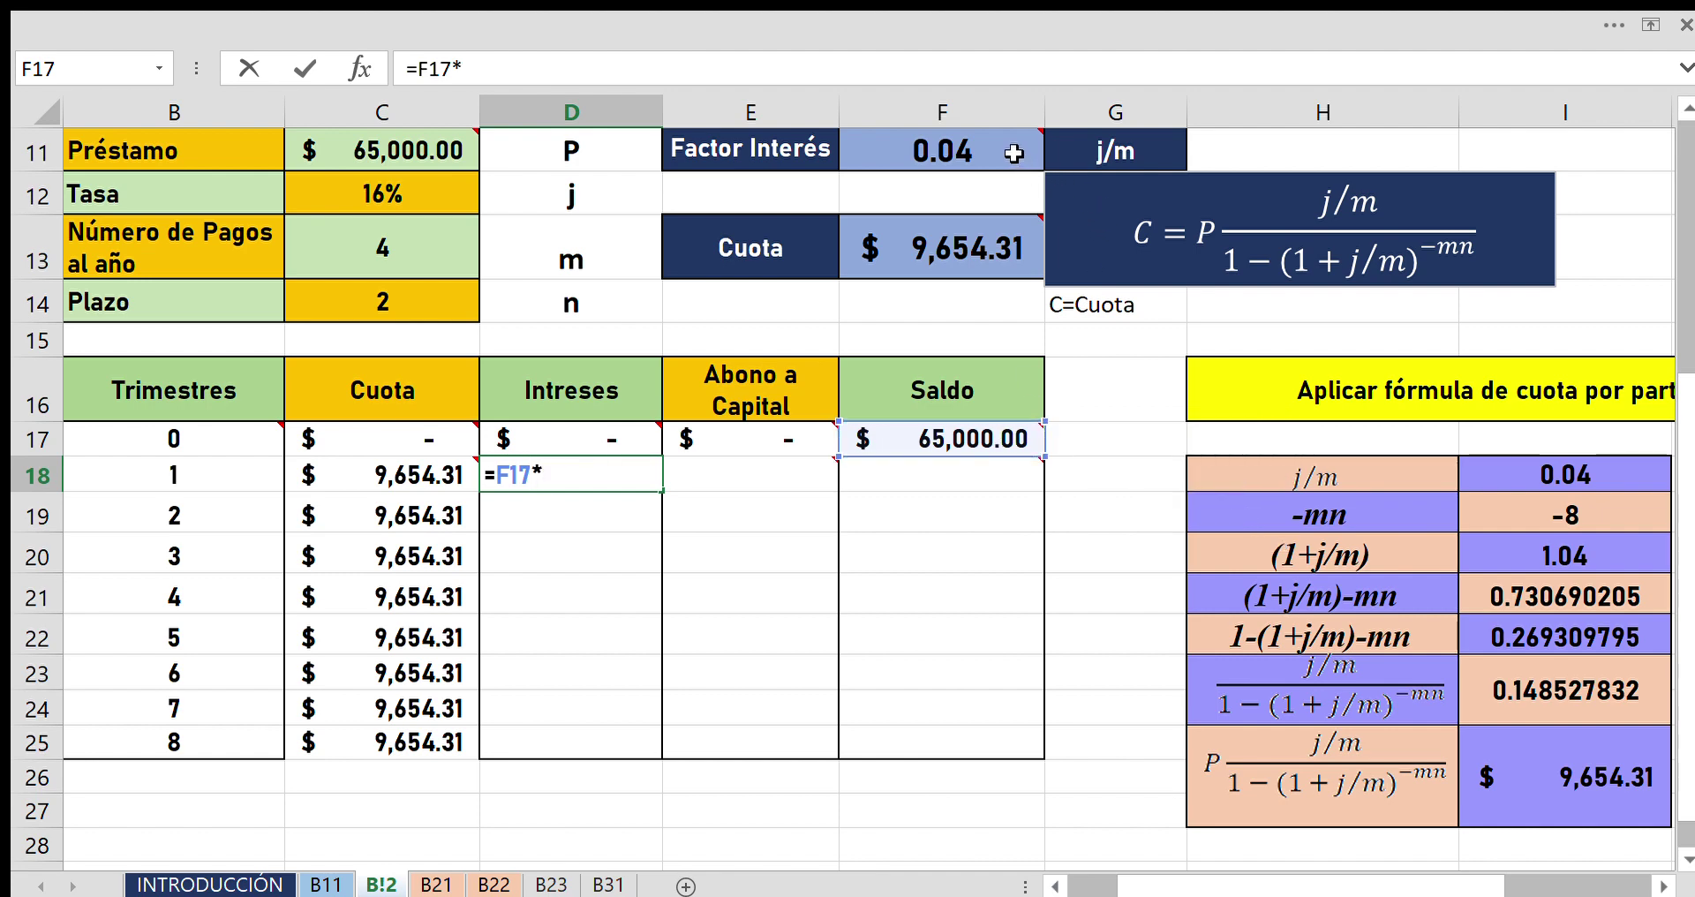
{"action": "left_click", "coordinate": [1014, 154]}
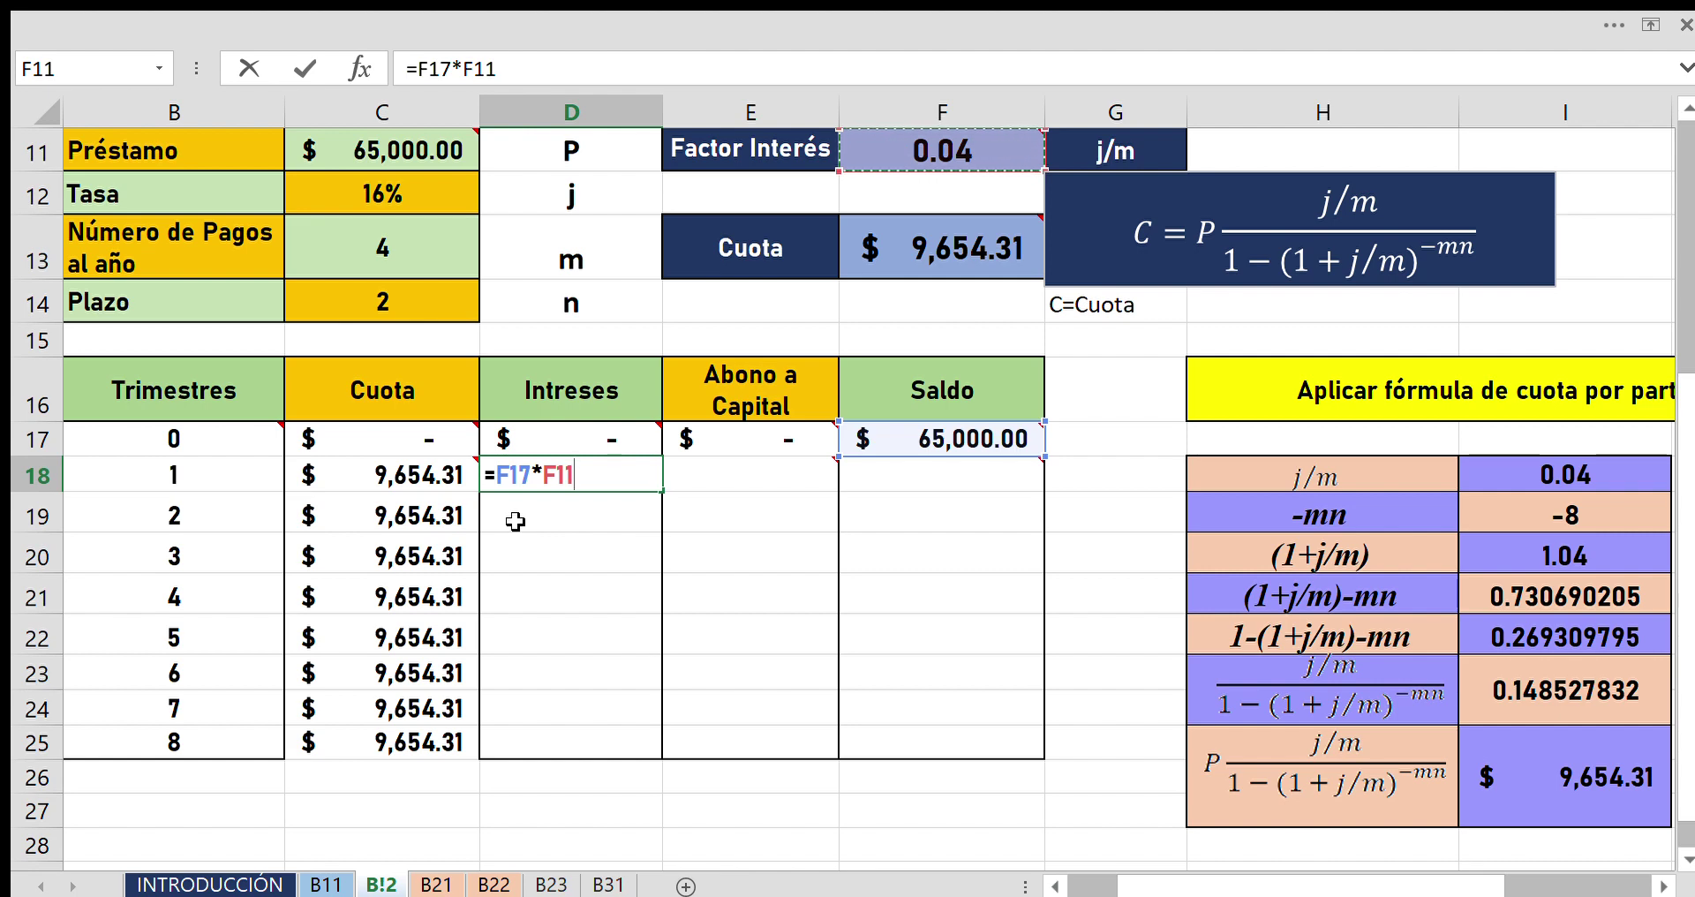
Lock the Factor Interés reference as $F$11, giving $2,600.00 interest.
{"action": "left_click", "coordinate": [542, 477]}
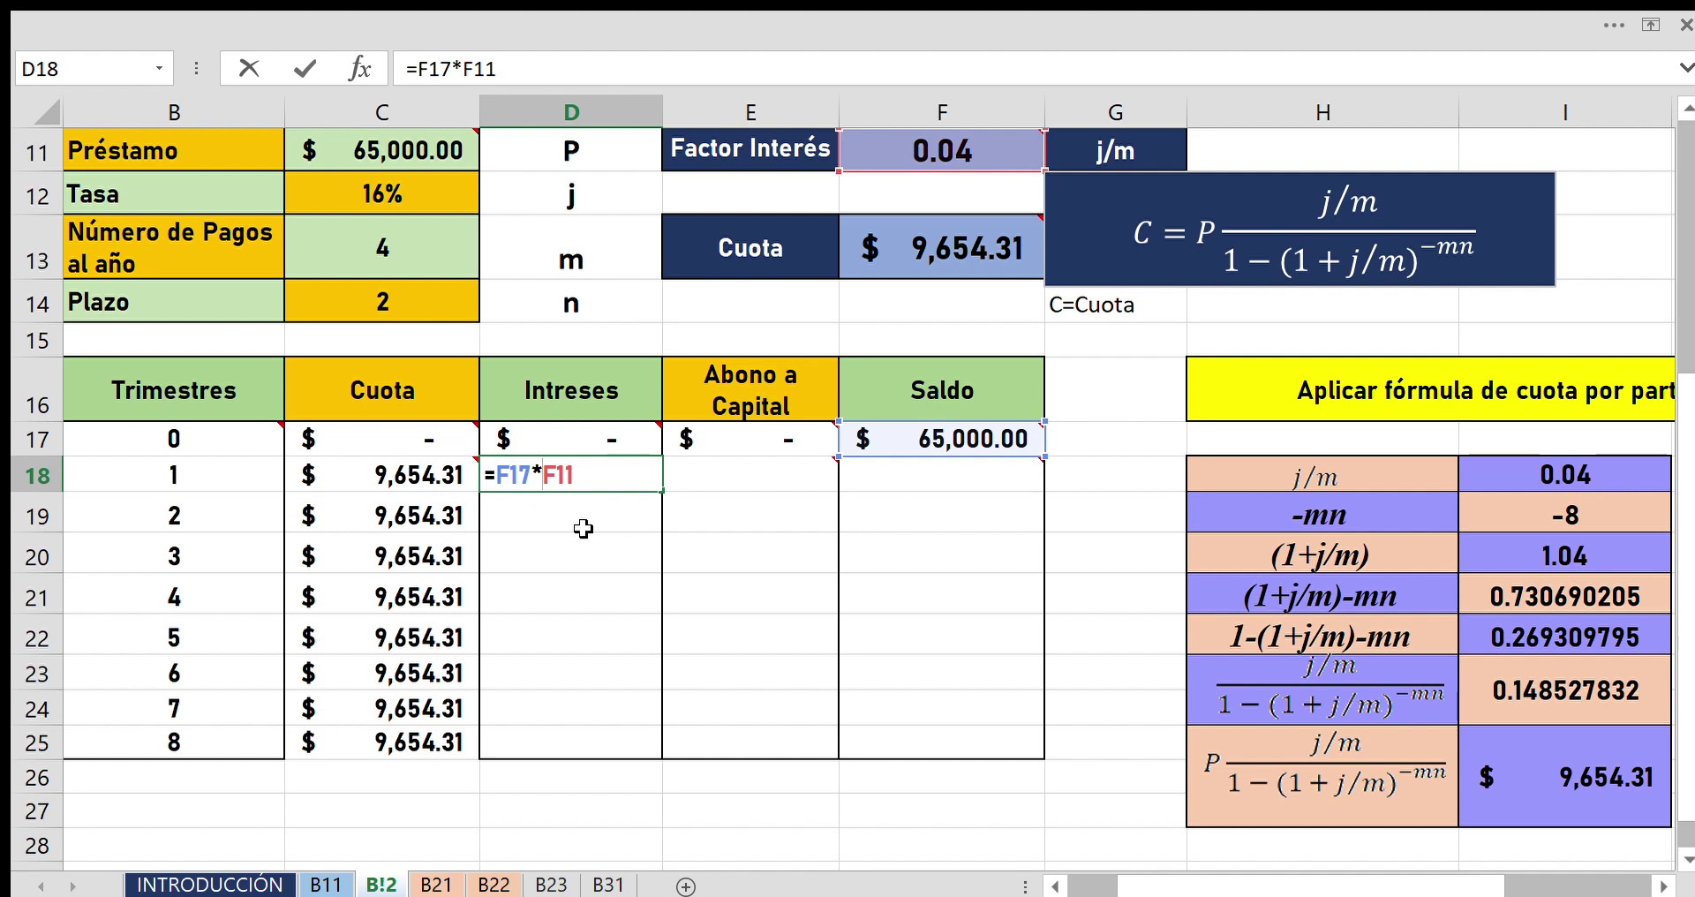
{"action": "type", "text": "$"}
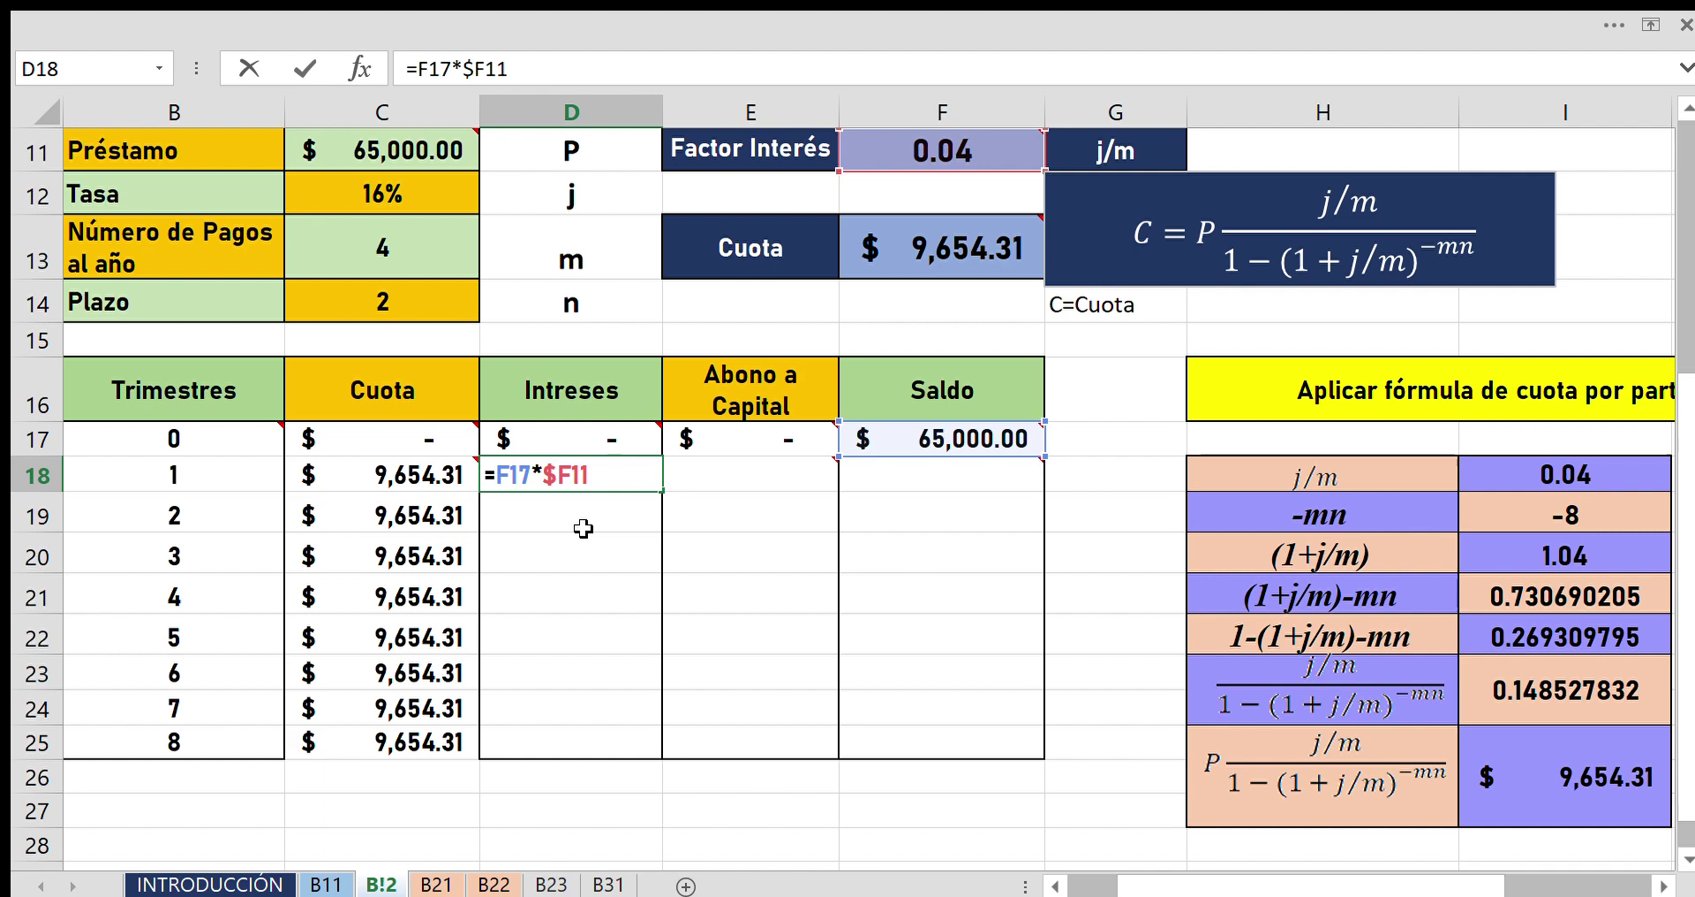
{"action": "left_click", "coordinate": [572, 477]}
{"action": "type", "text": "$"}
{"action": "key", "text": "Return"}
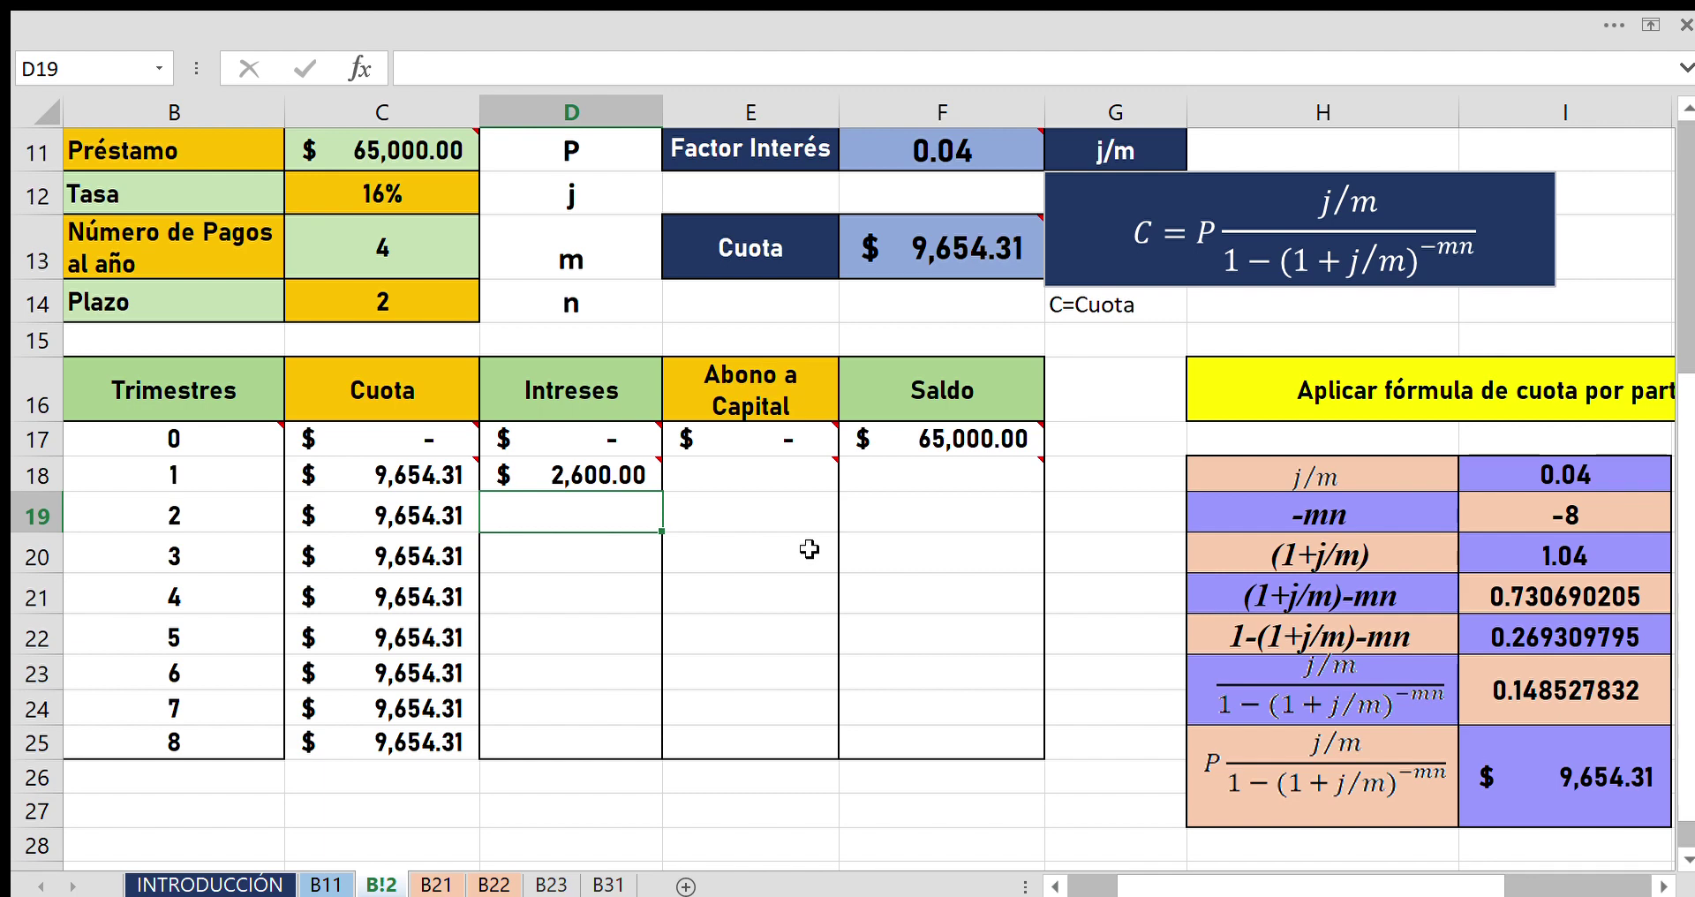
{"action": "left_click", "coordinate": [763, 472]}
{"action": "mouse_move", "coordinate": [750, 473]}
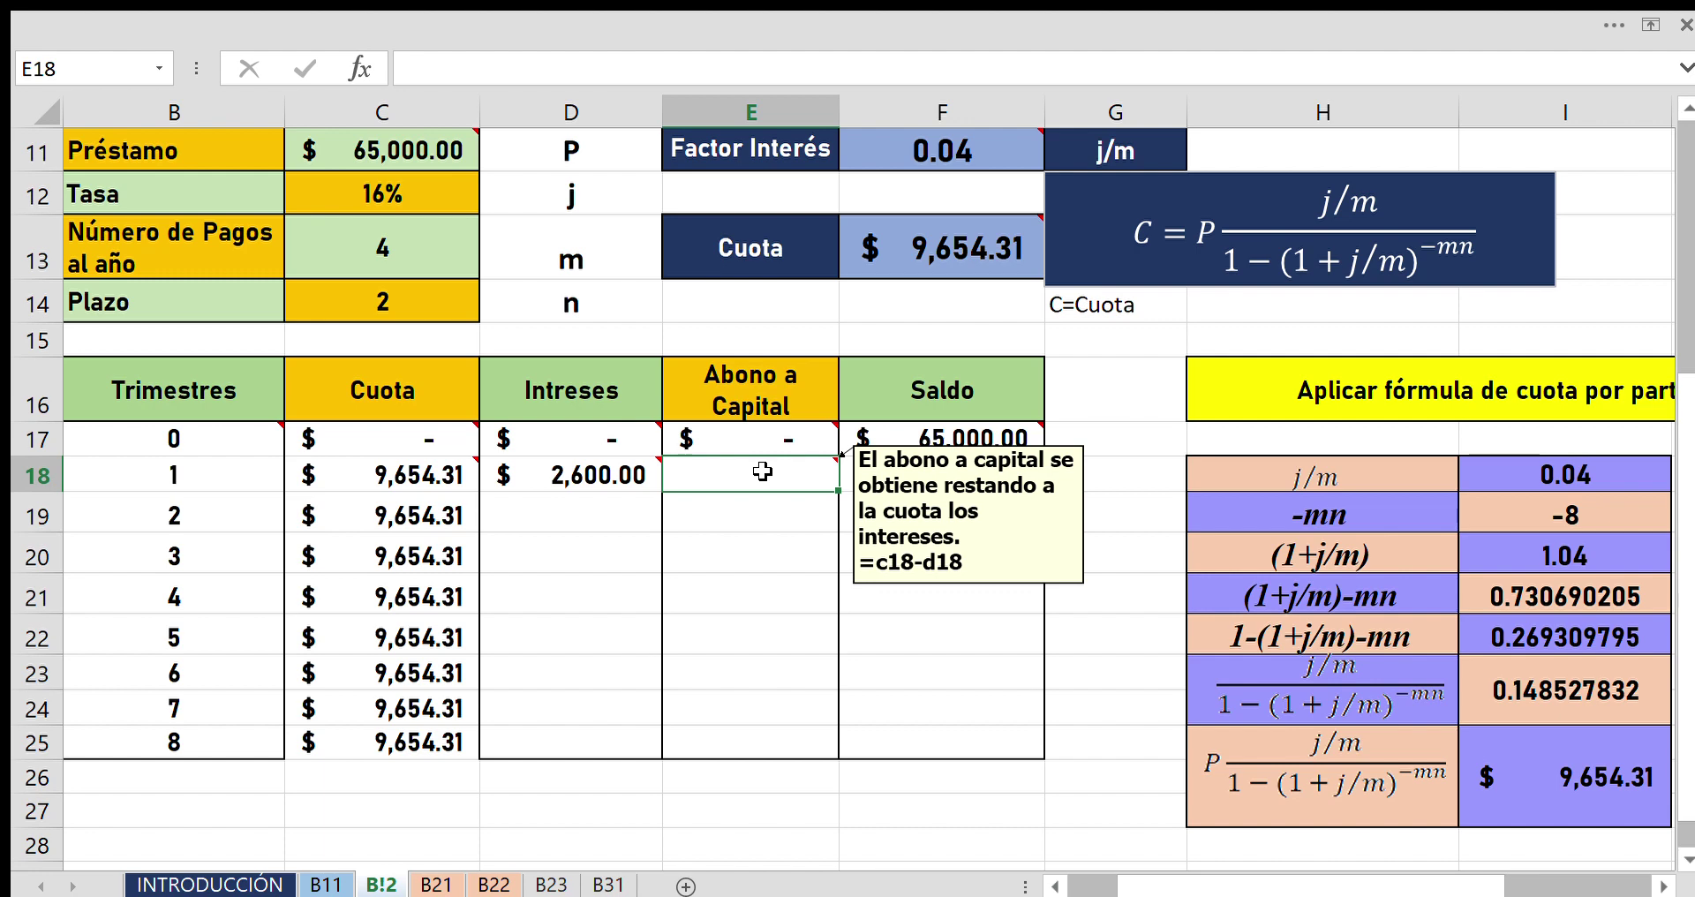
Enter =C18-D18 in E18, giving period 1's Abono a Capital of $7,054.31.
{"action": "type", "text": "="}
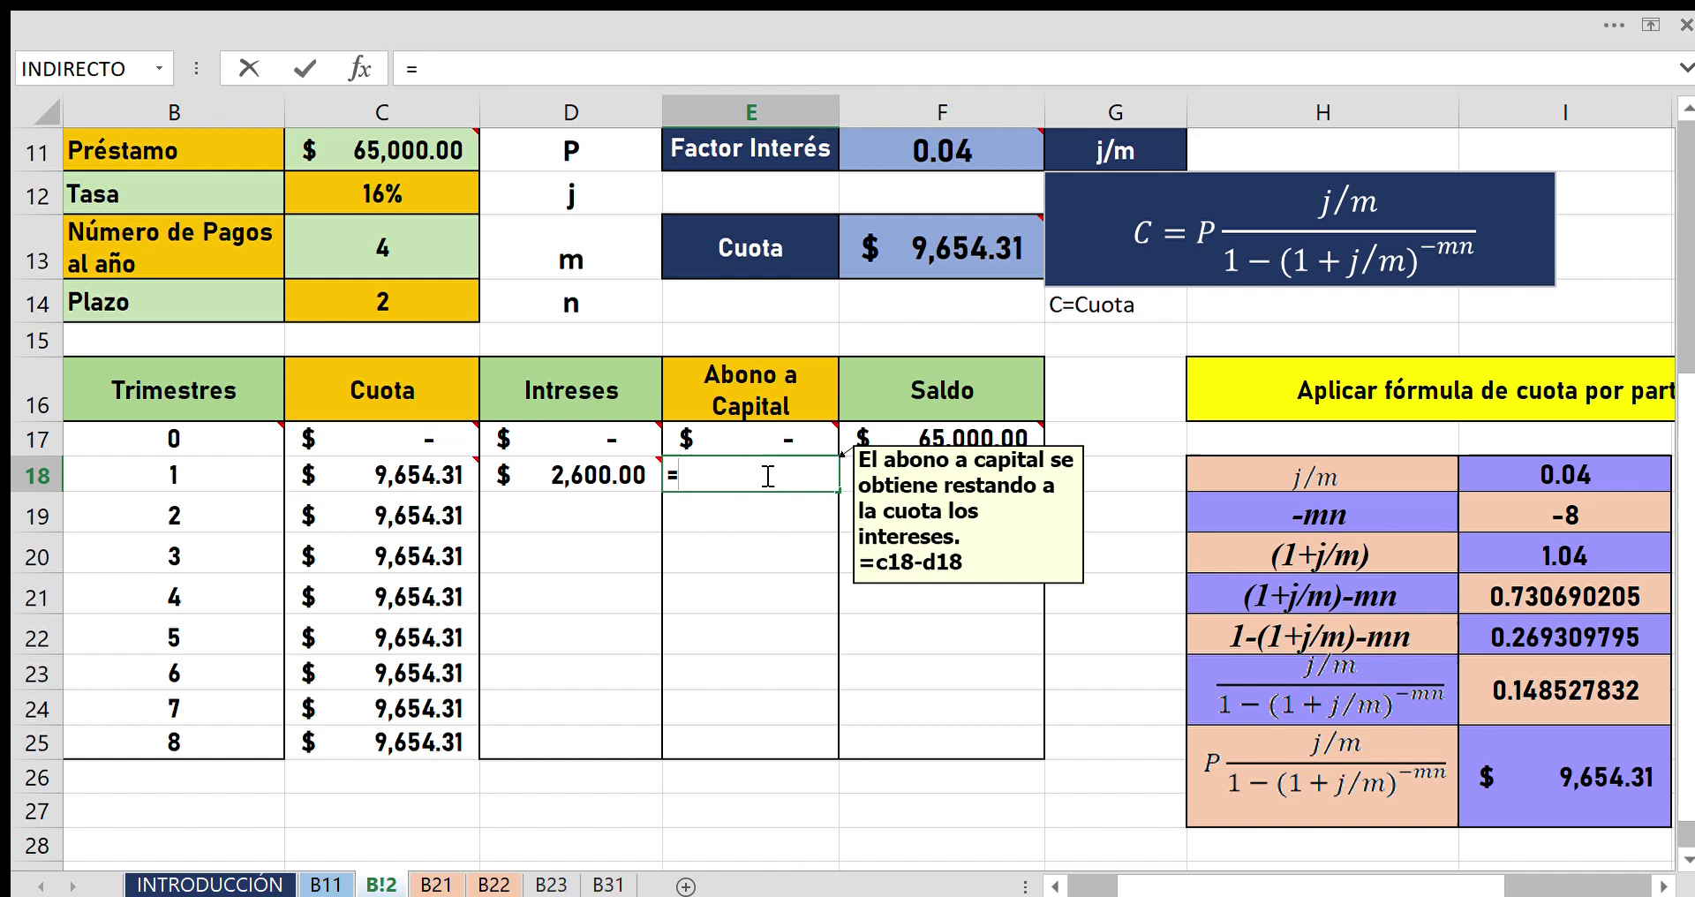
{"action": "left_click", "coordinate": [640, 481]}
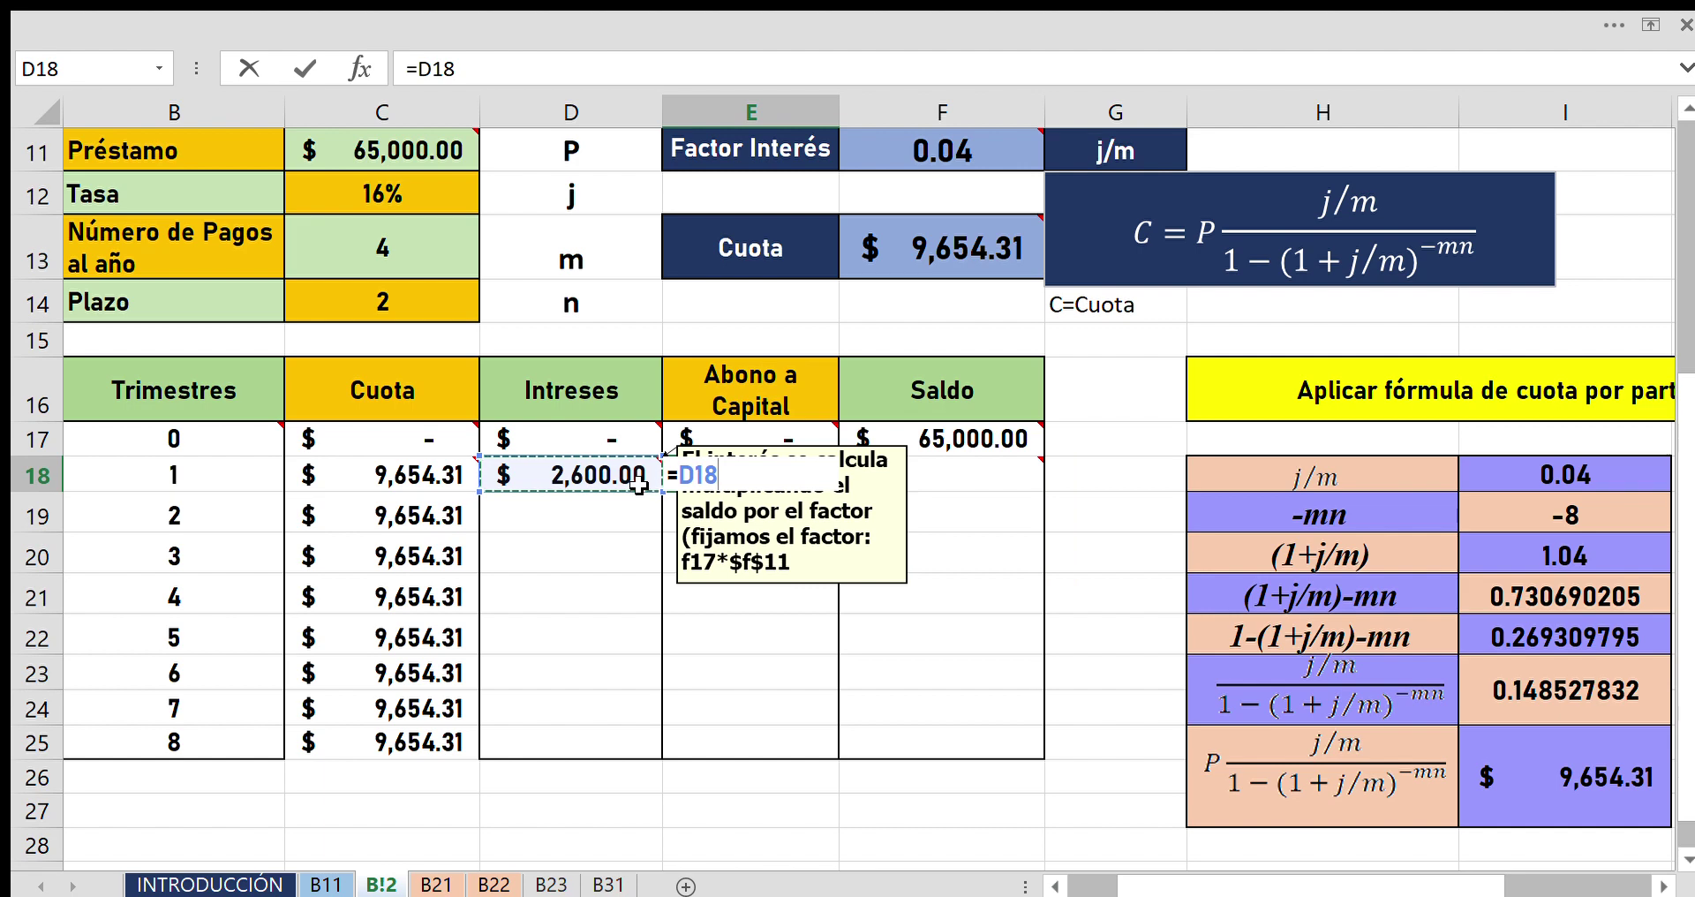
{"action": "left_click", "coordinate": [457, 482]}
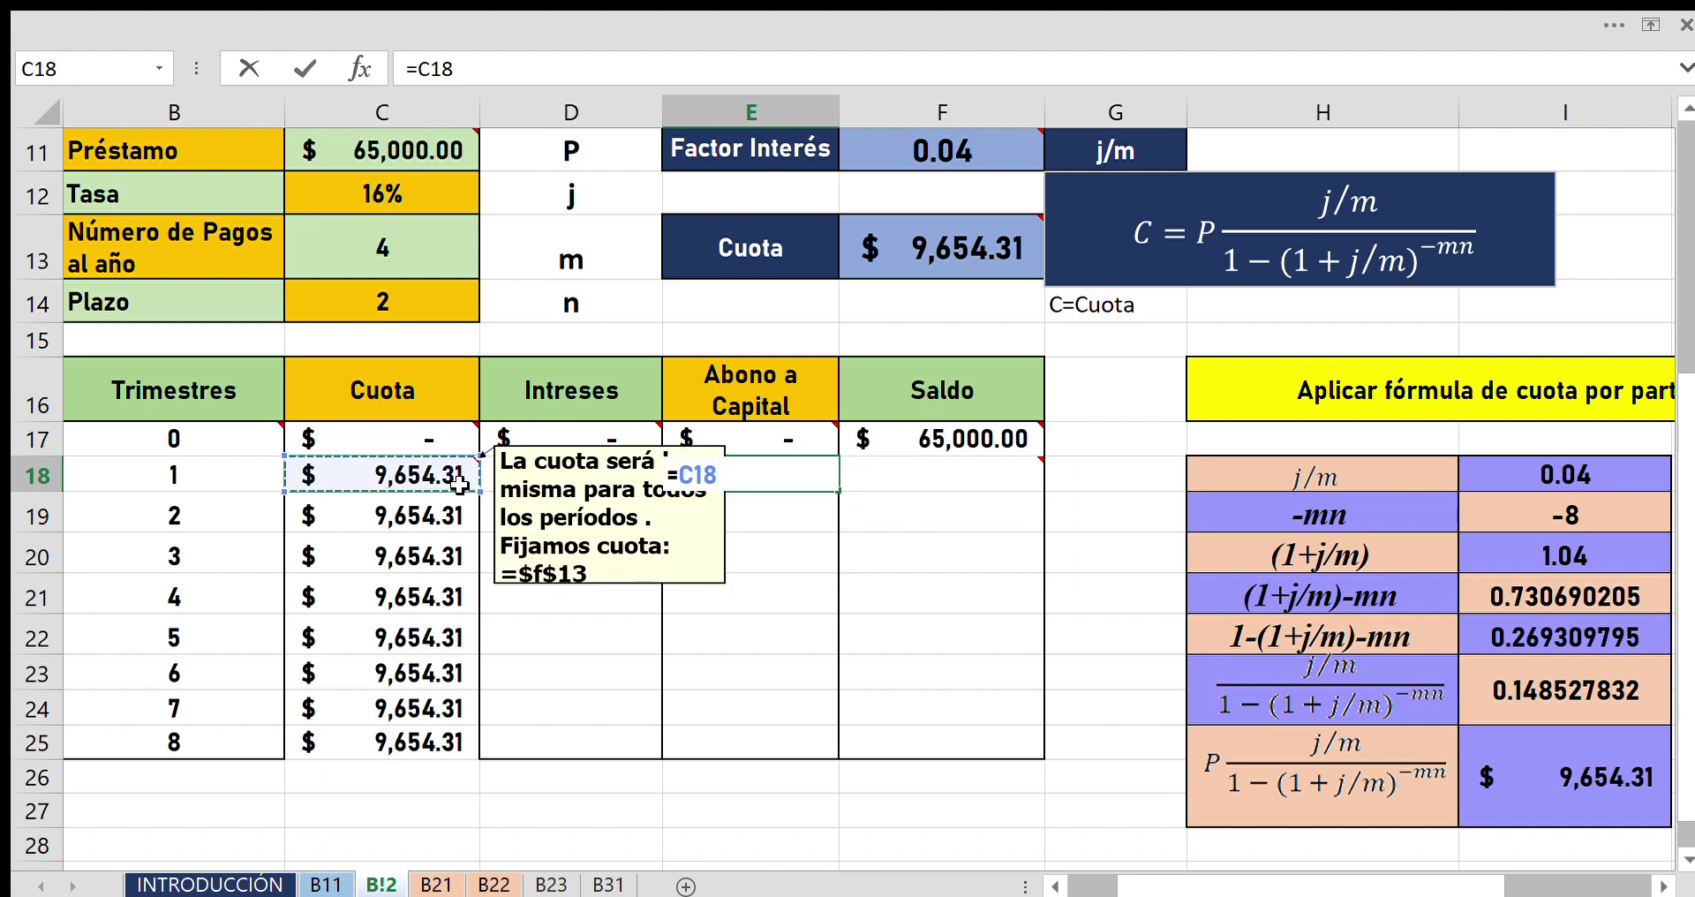
{"action": "type", "text": "-"}
{"action": "type", "text": "d18"}
{"action": "key", "text": "Return"}
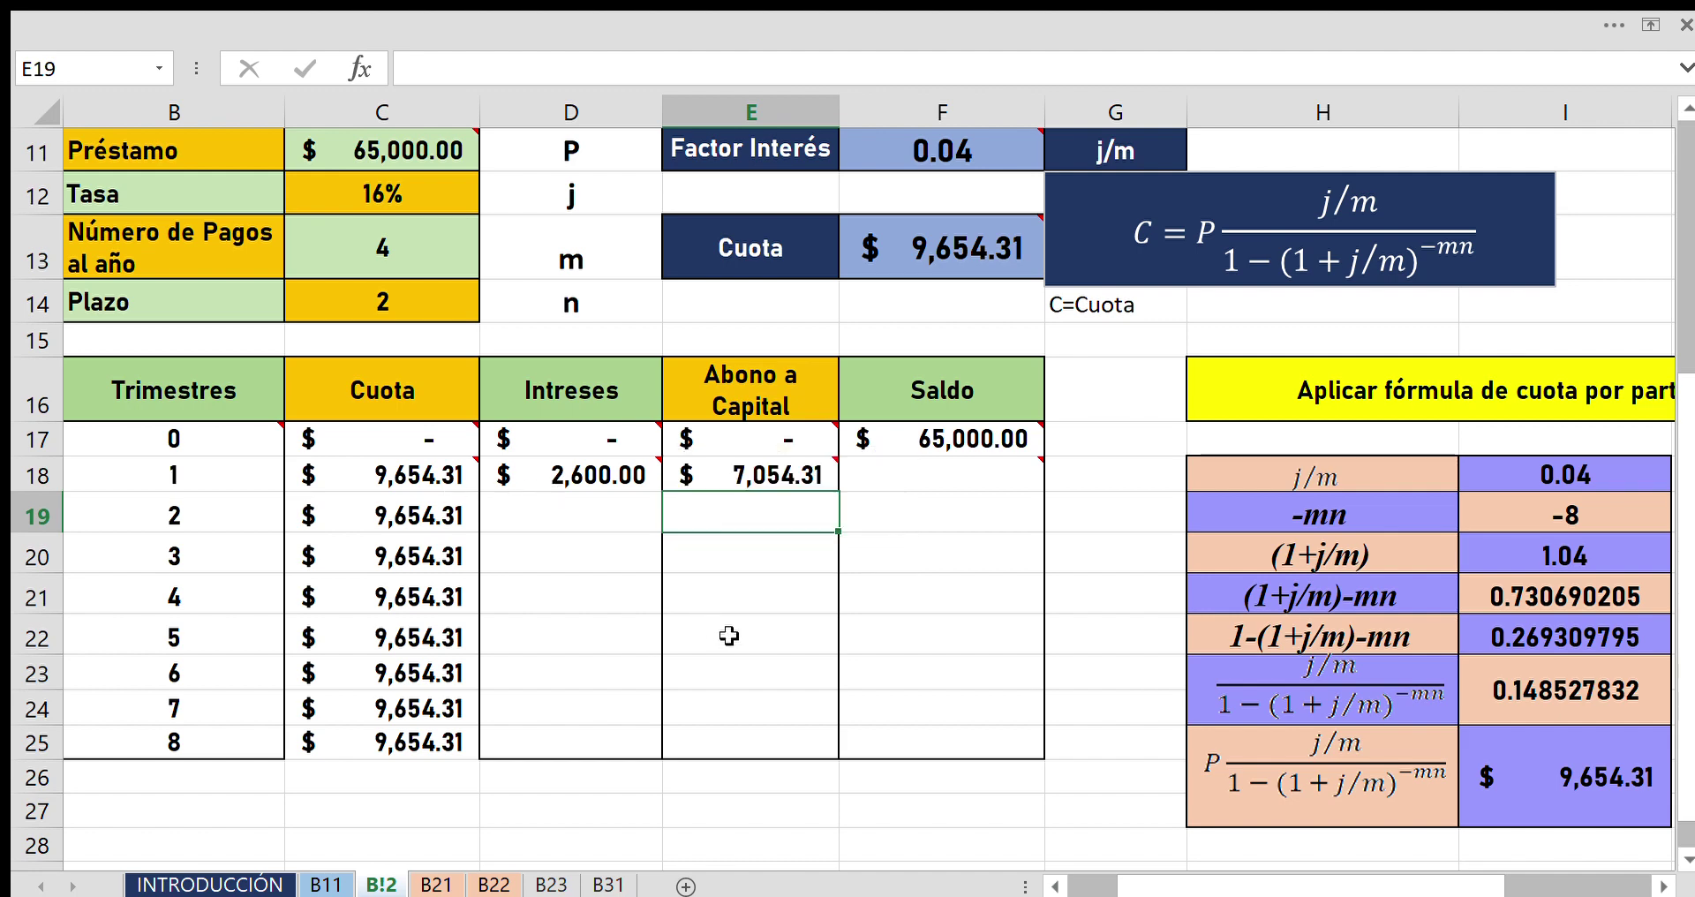
{"action": "mouse_move", "coordinate": [940, 438]}
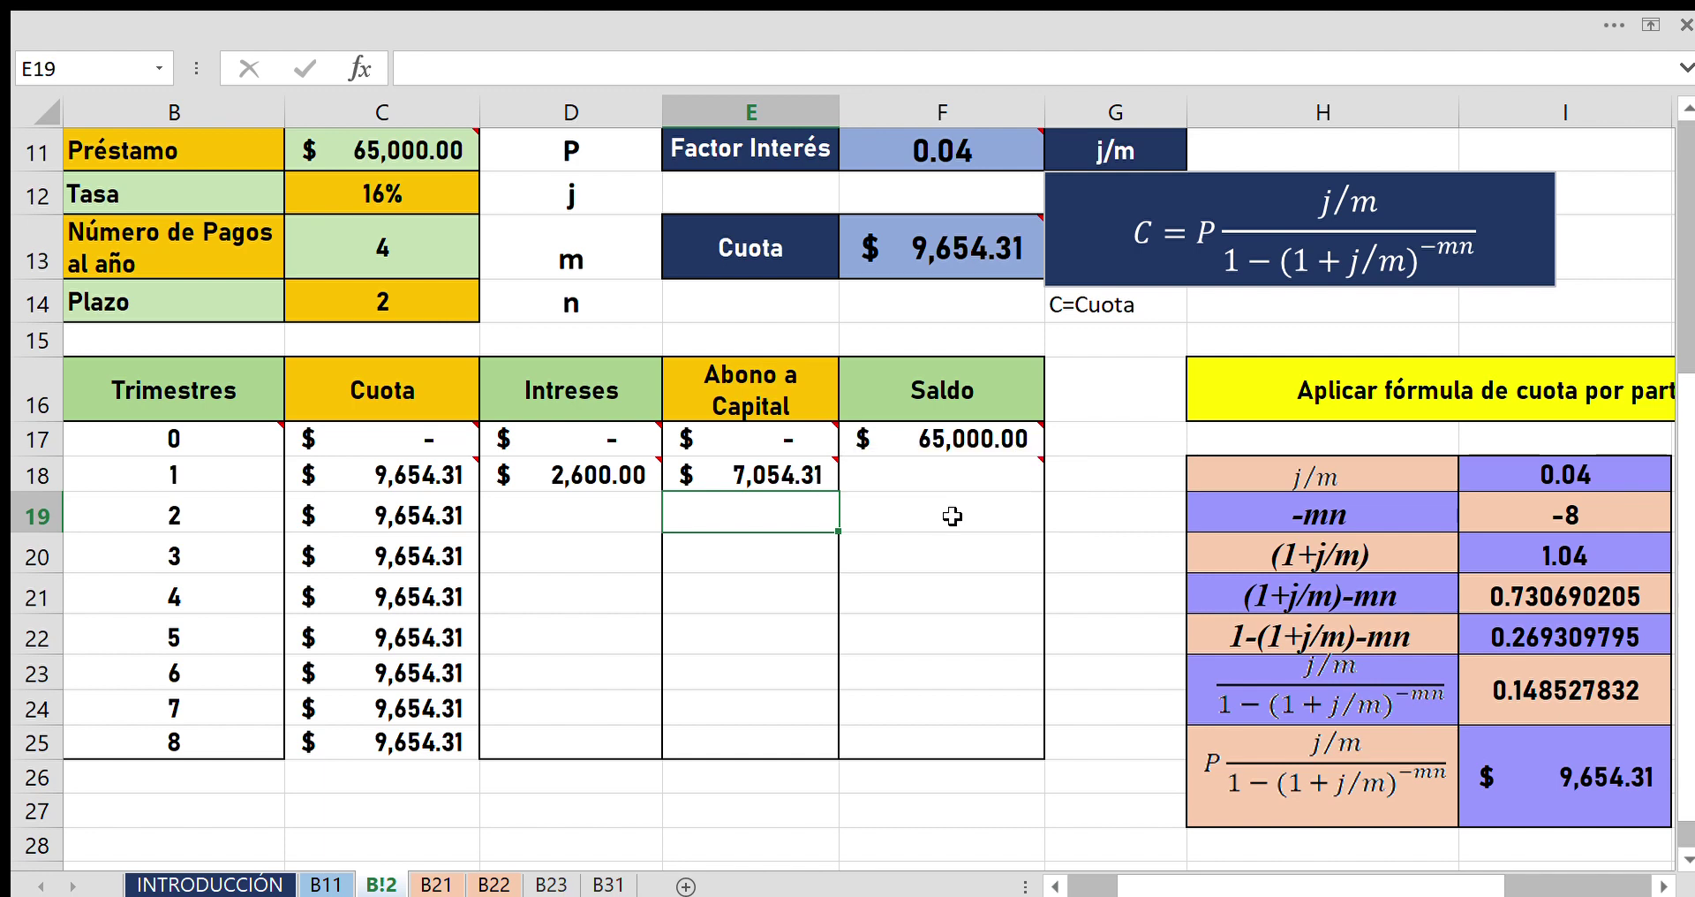
{"action": "mouse_move", "coordinate": [877, 477]}
{"action": "mouse_move", "coordinate": [941, 474]}
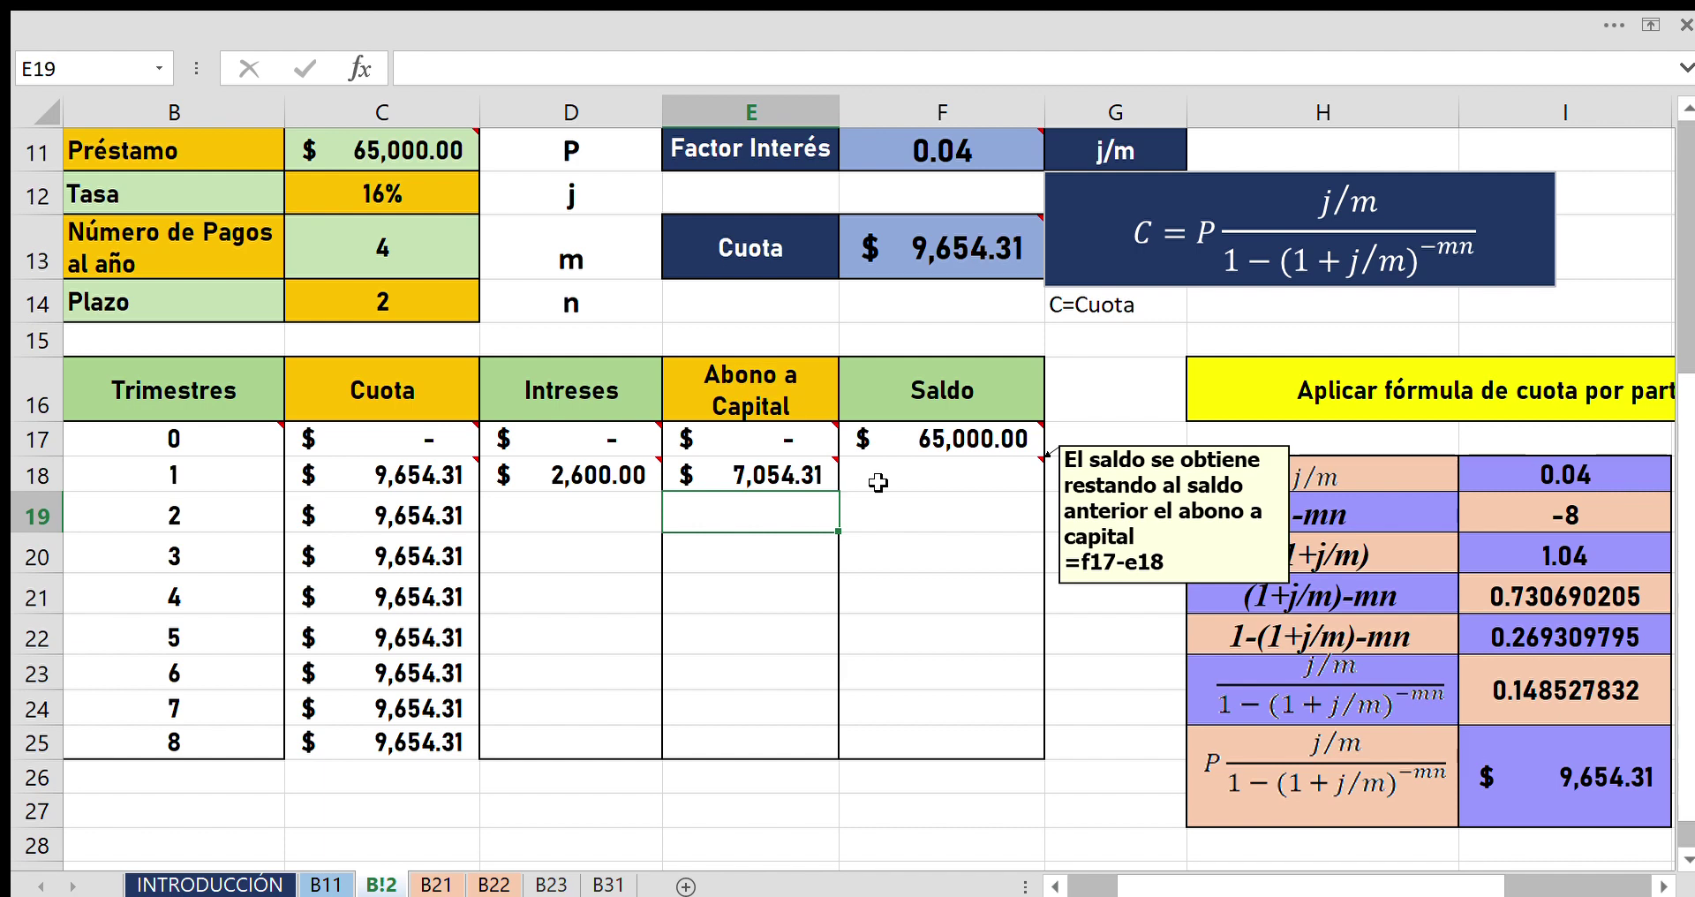
{"action": "left_click", "coordinate": [878, 482]}
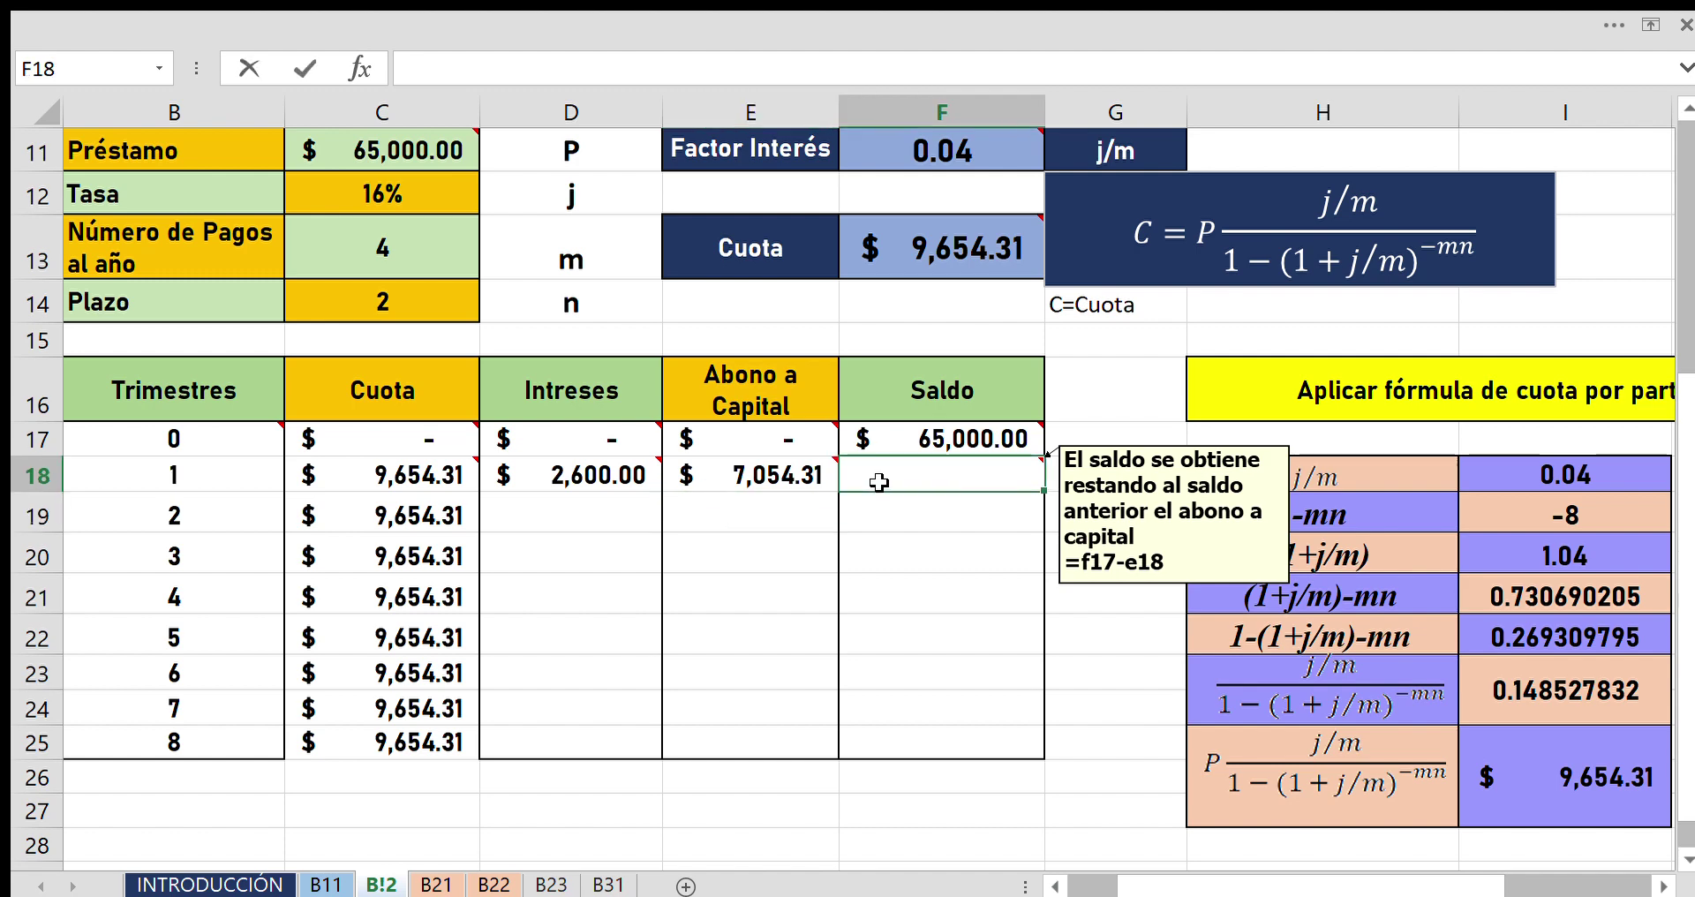
Enter =F17-E18 in F18 so period 1's Saldo reads $57,945.69.
{"action": "type", "text": "="}
{"action": "left_click", "coordinate": [908, 435]}
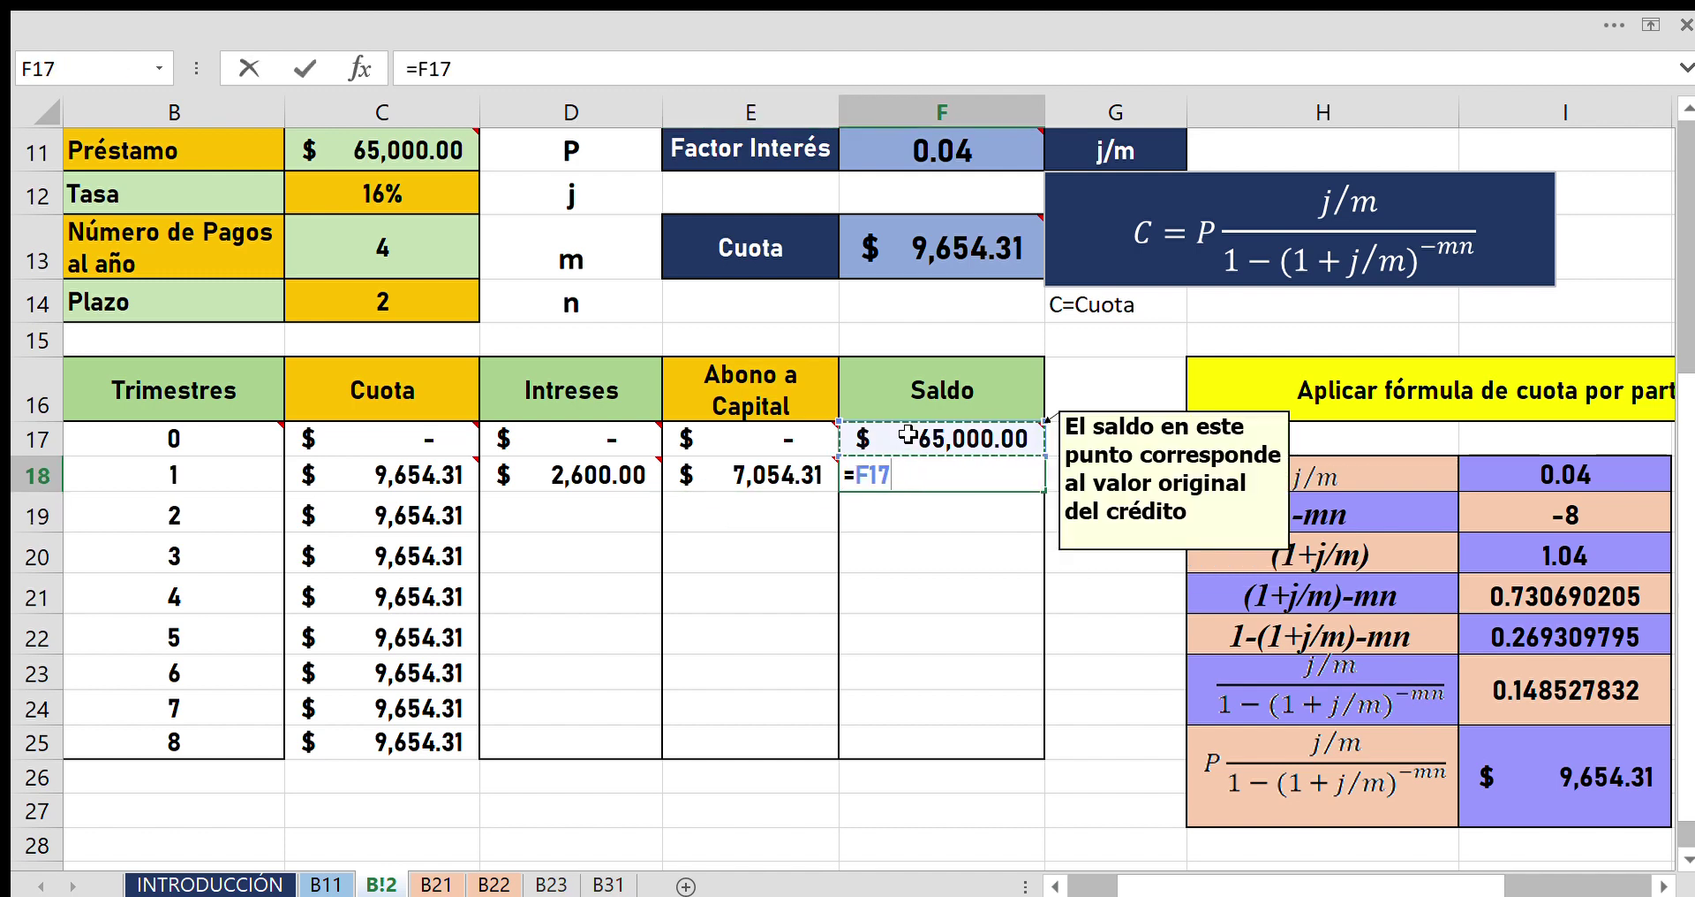
{"action": "type", "text": "-"}
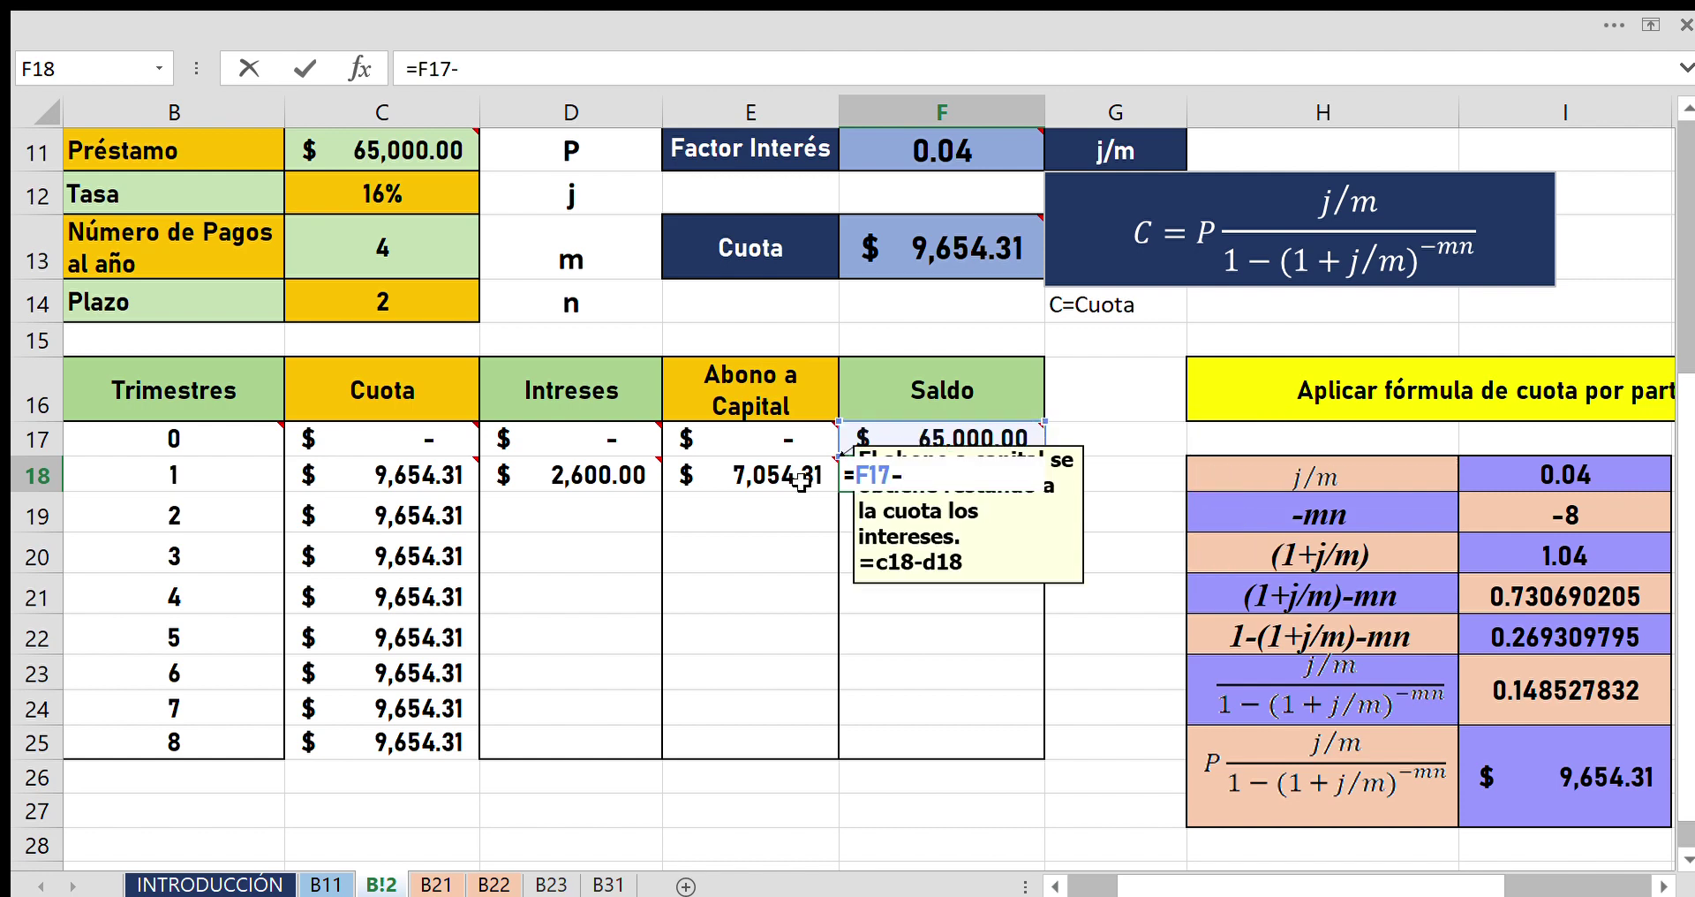
{"action": "left_click", "coordinate": [801, 481]}
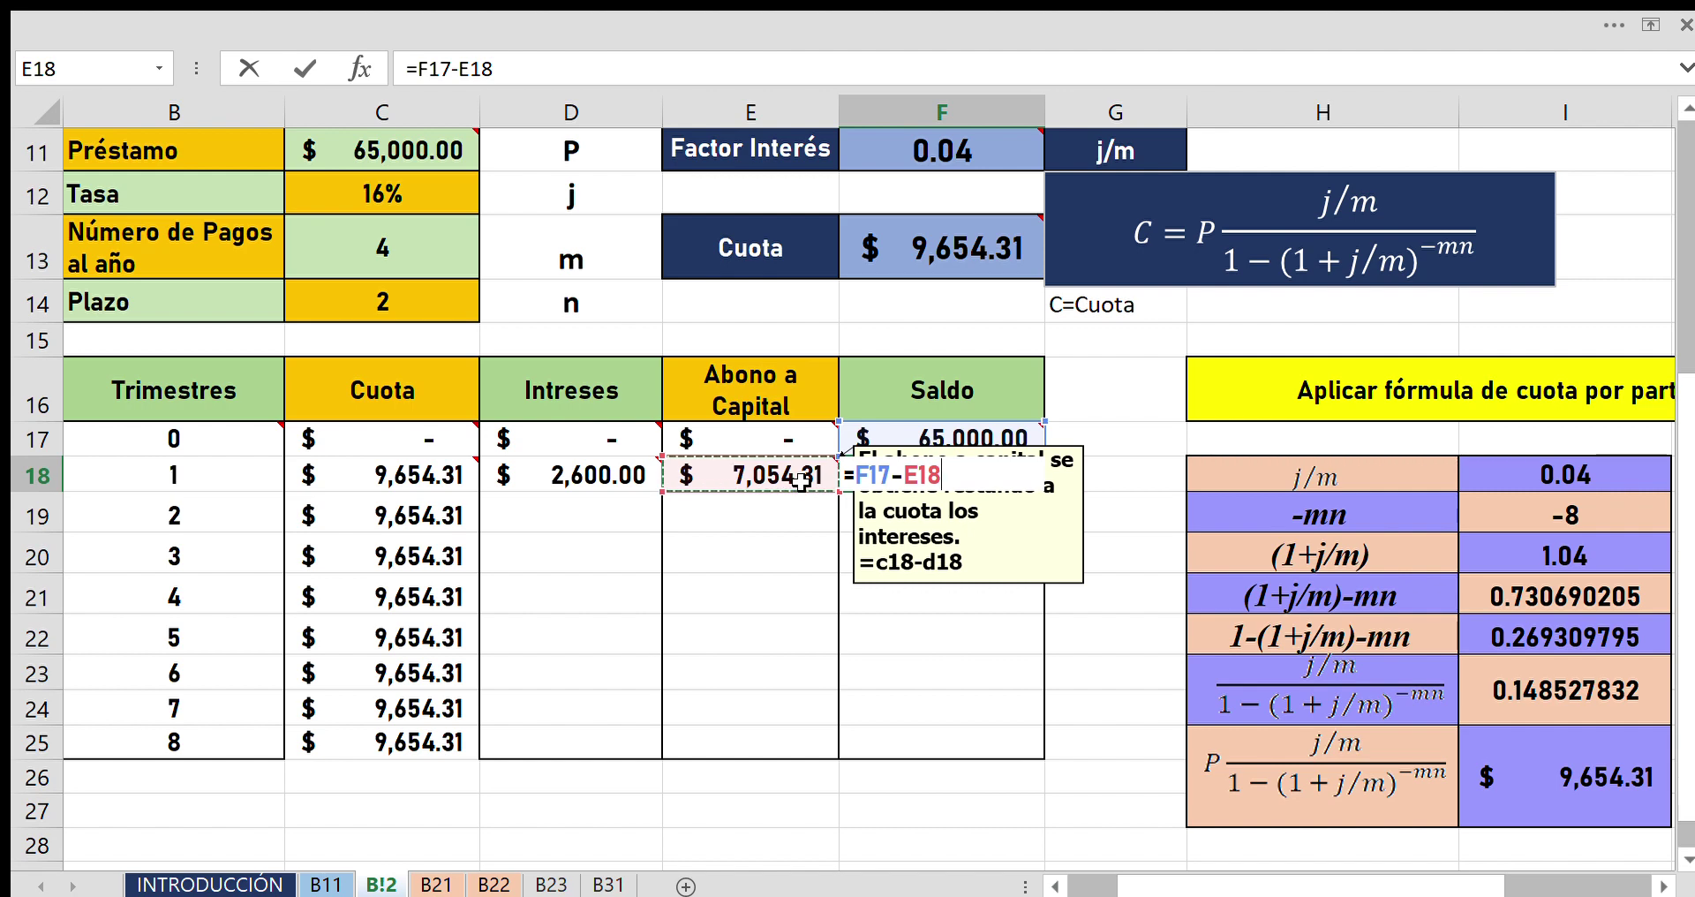
{"action": "key", "text": "Return"}
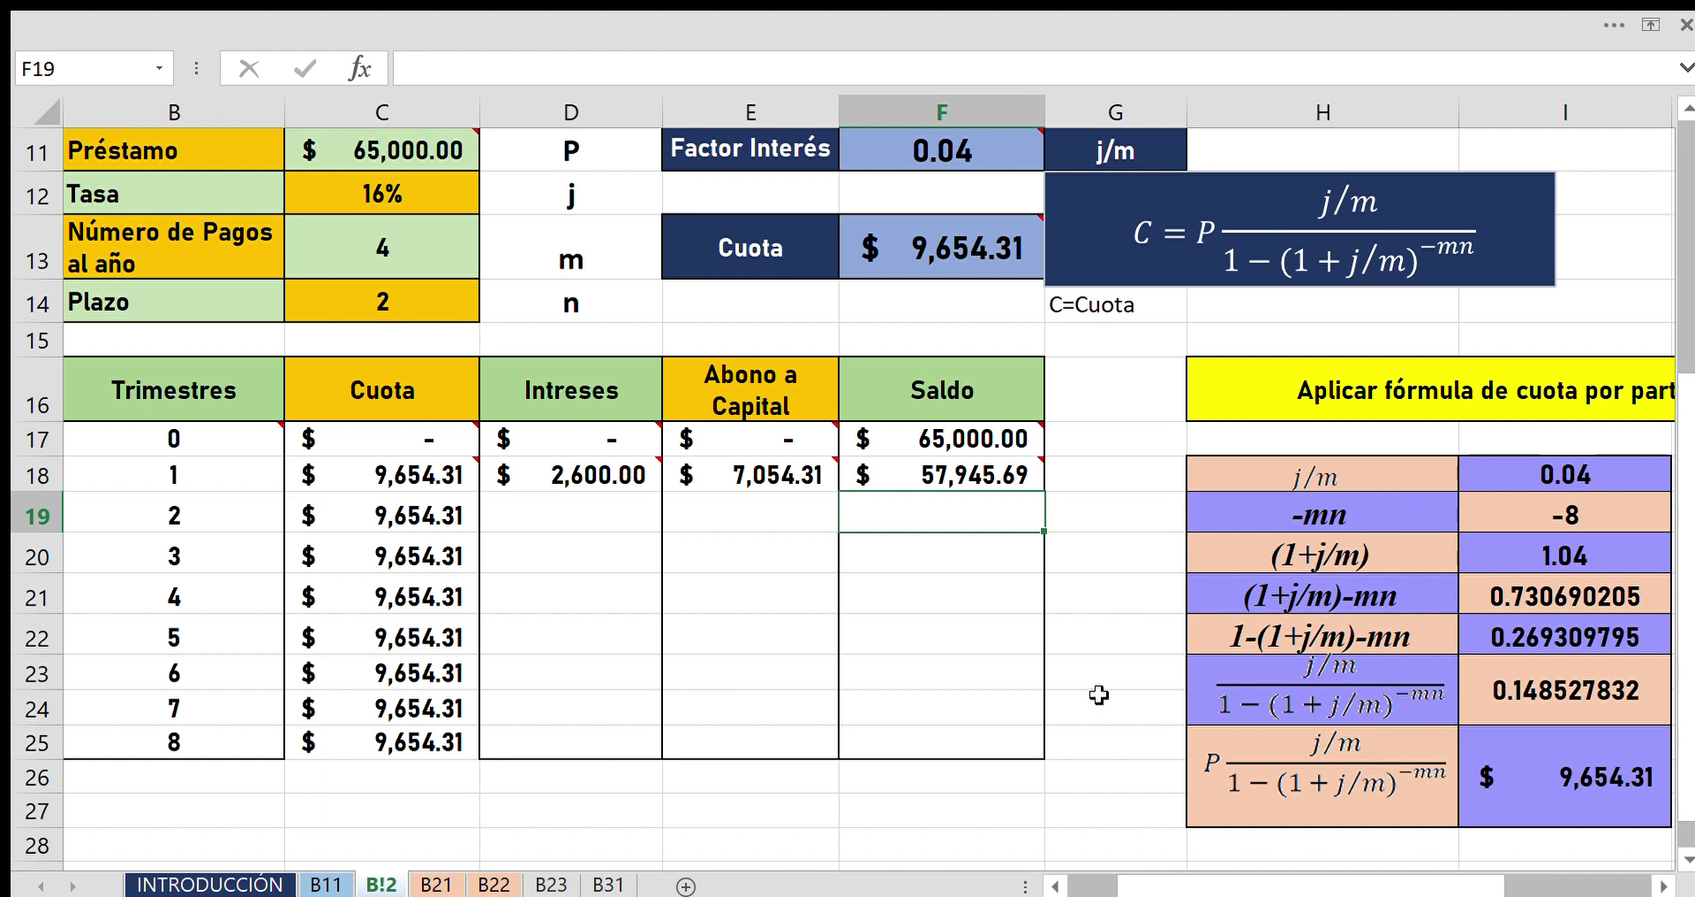
{"action": "left_click", "coordinate": [557, 556]}
{"action": "mouse_move", "coordinate": [570, 474]}
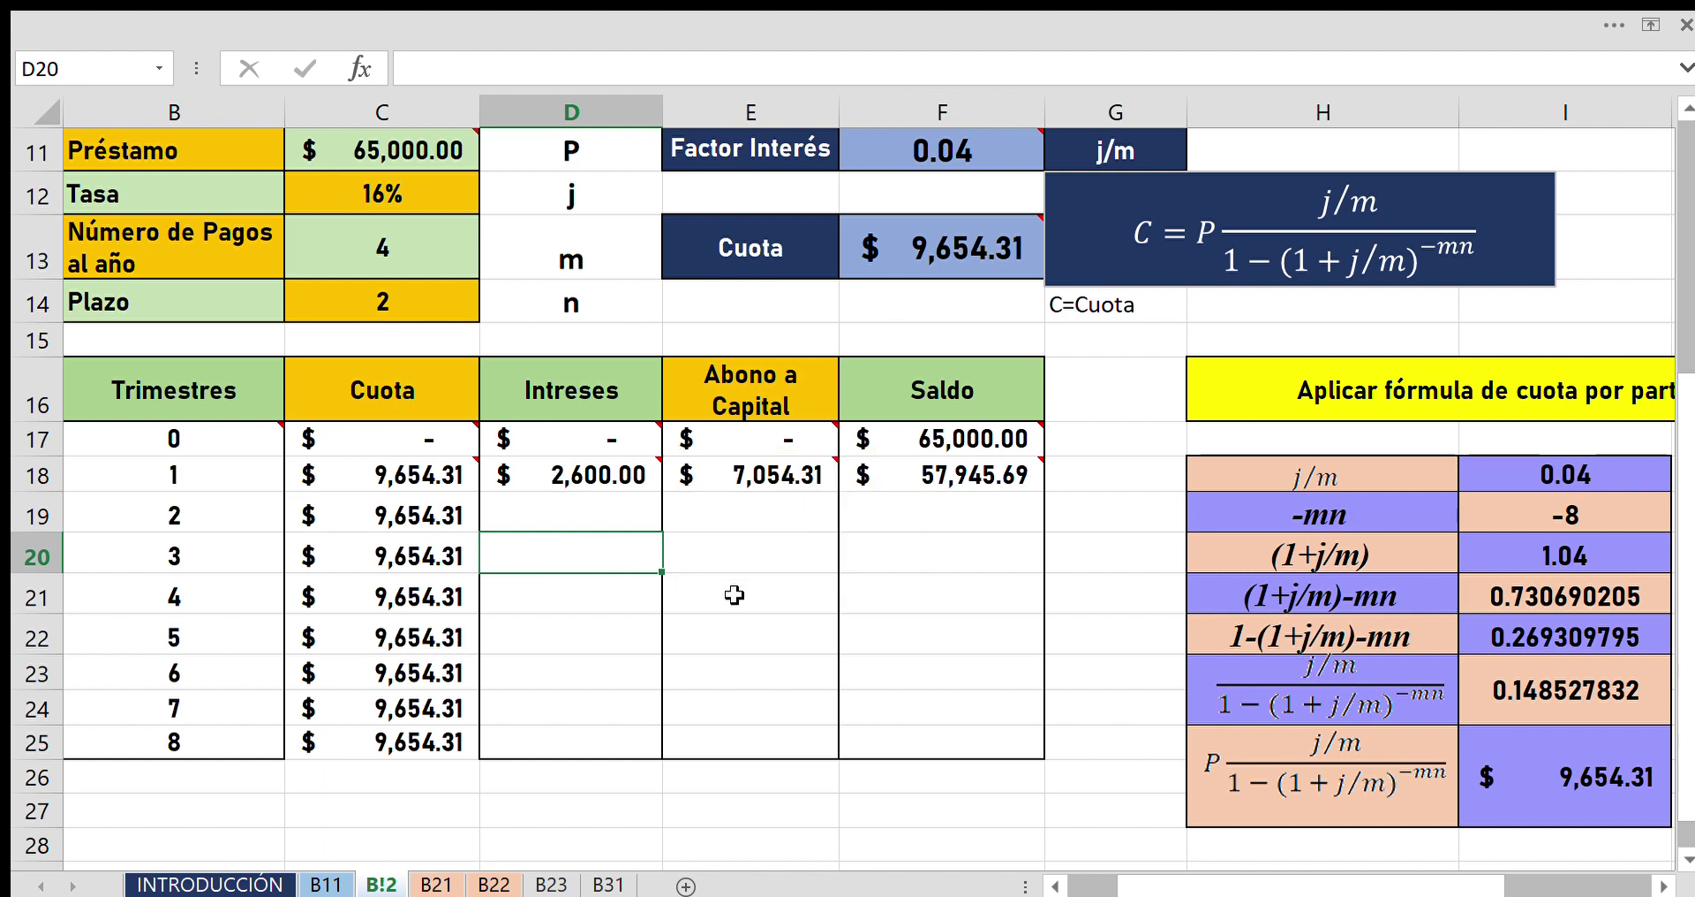
Fill D18:F18 down to row 19, giving 2,317.83, 7,336.48 and 50,609.21.
{"action": "left_click", "coordinate": [631, 486]}
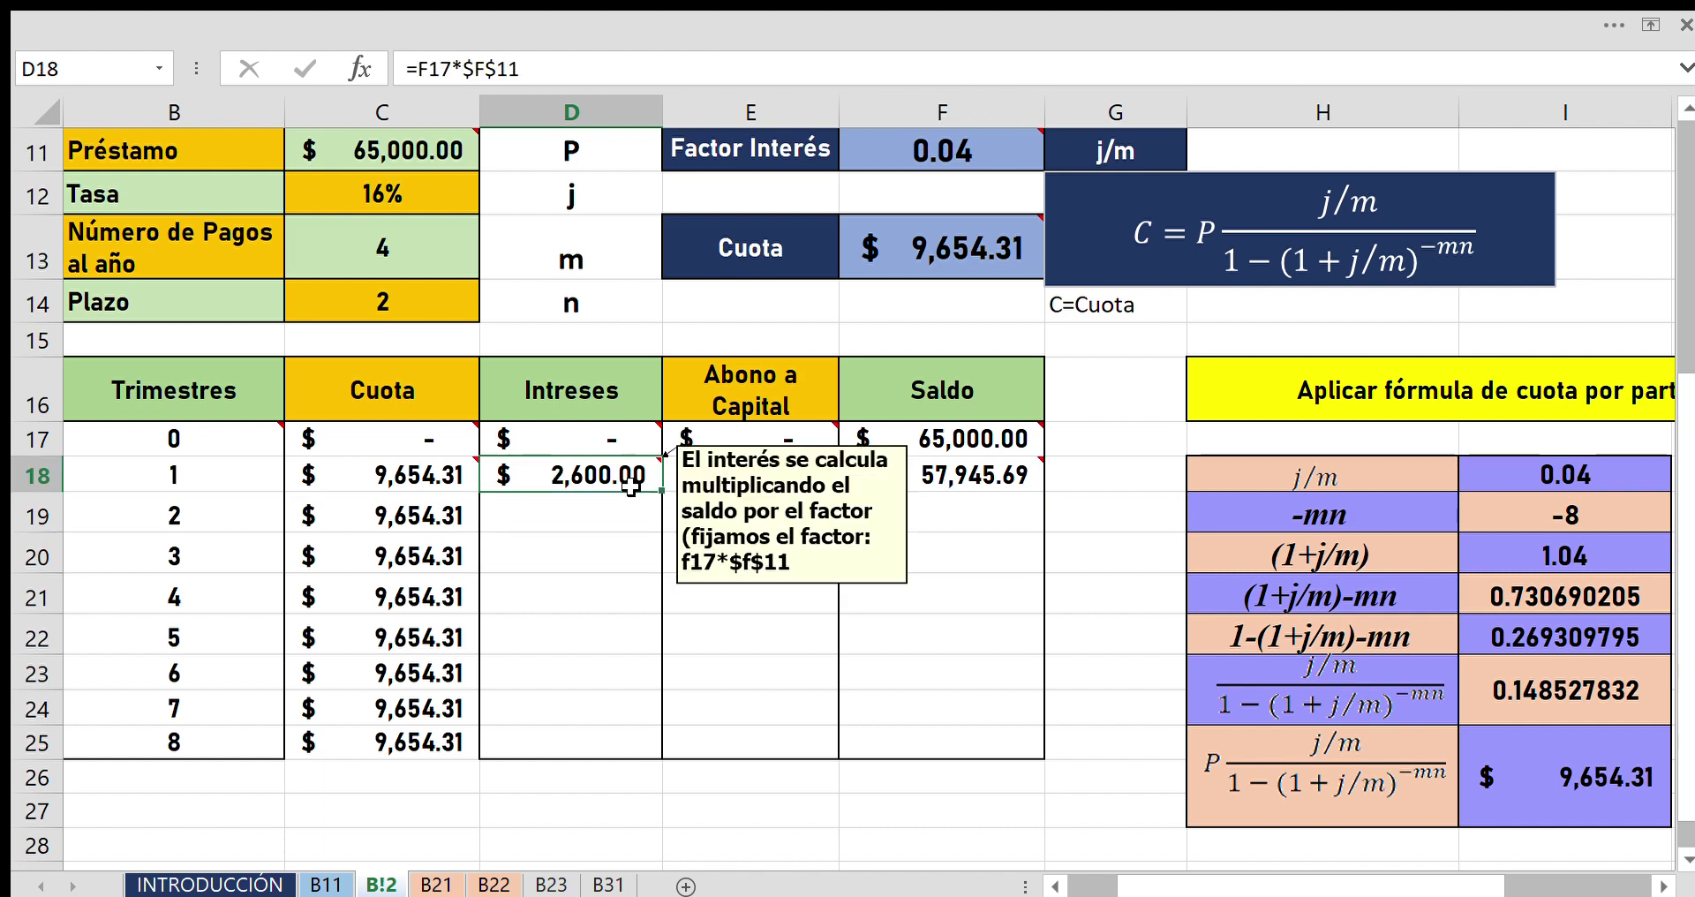
{"action": "left_click_drag", "start_coordinate": [706, 481], "coordinate": [980, 476]}
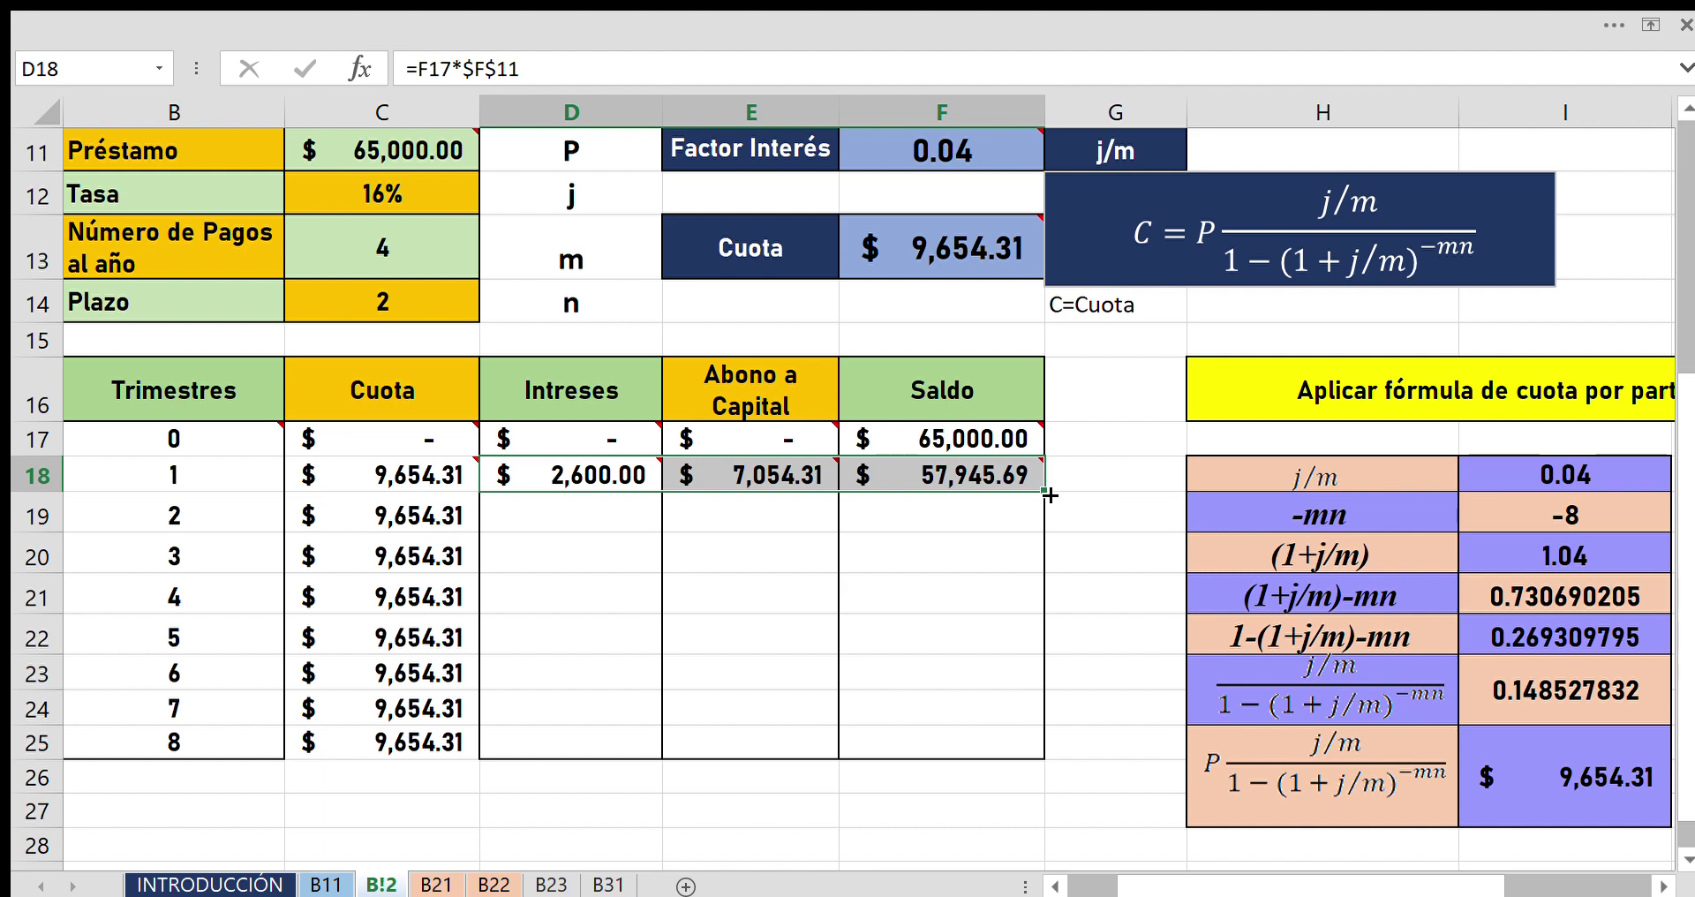
{"action": "left_click_drag", "start_coordinate": [1045, 491], "coordinate": [1046, 525]}
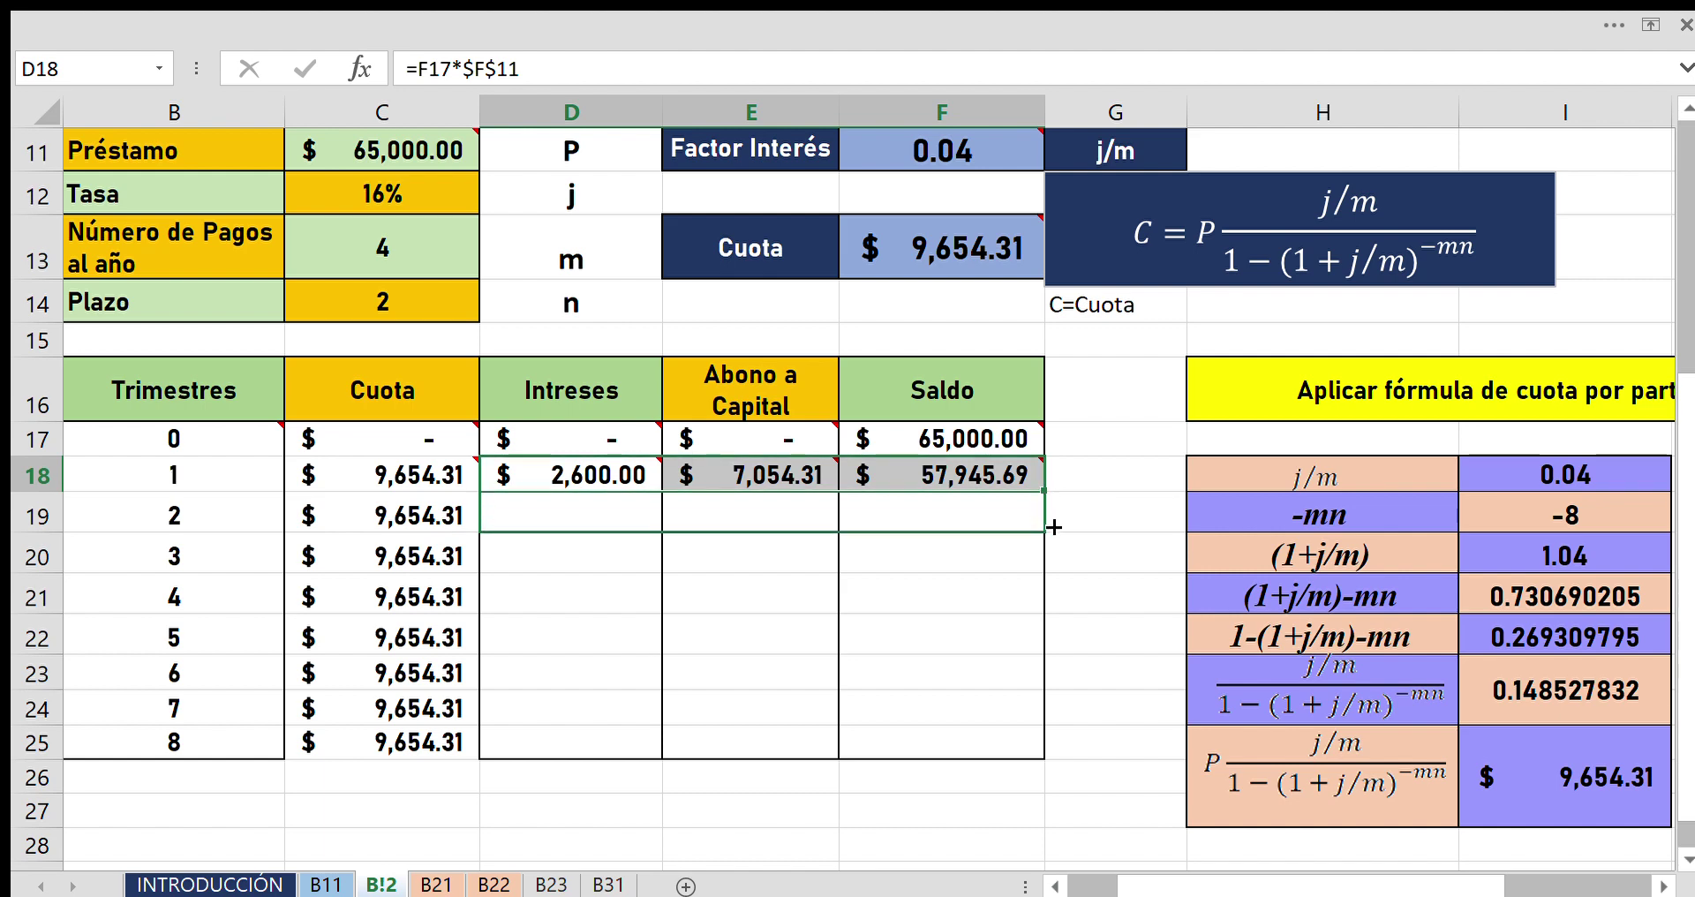
{"action": "left_click", "coordinate": [1095, 577]}
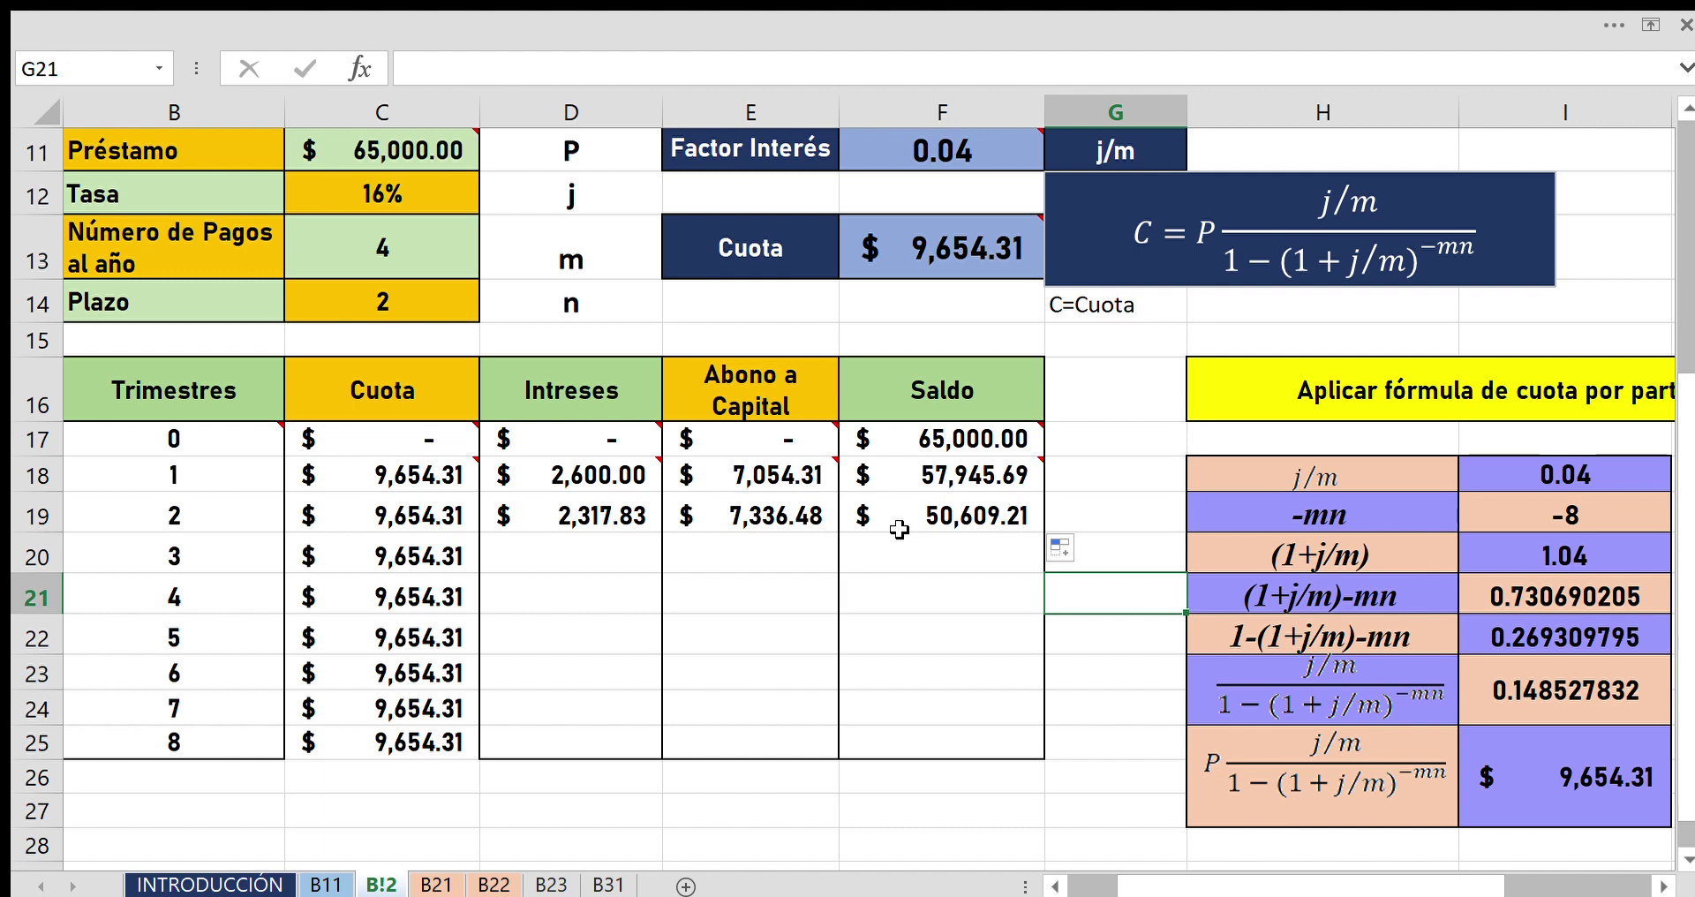
Fill the quarter 2 Intereses, Abono a Capital and Saldo formulas down through quarter 8, confirming a $0.00 final Saldo.
{"action": "left_click", "coordinate": [597, 512]}
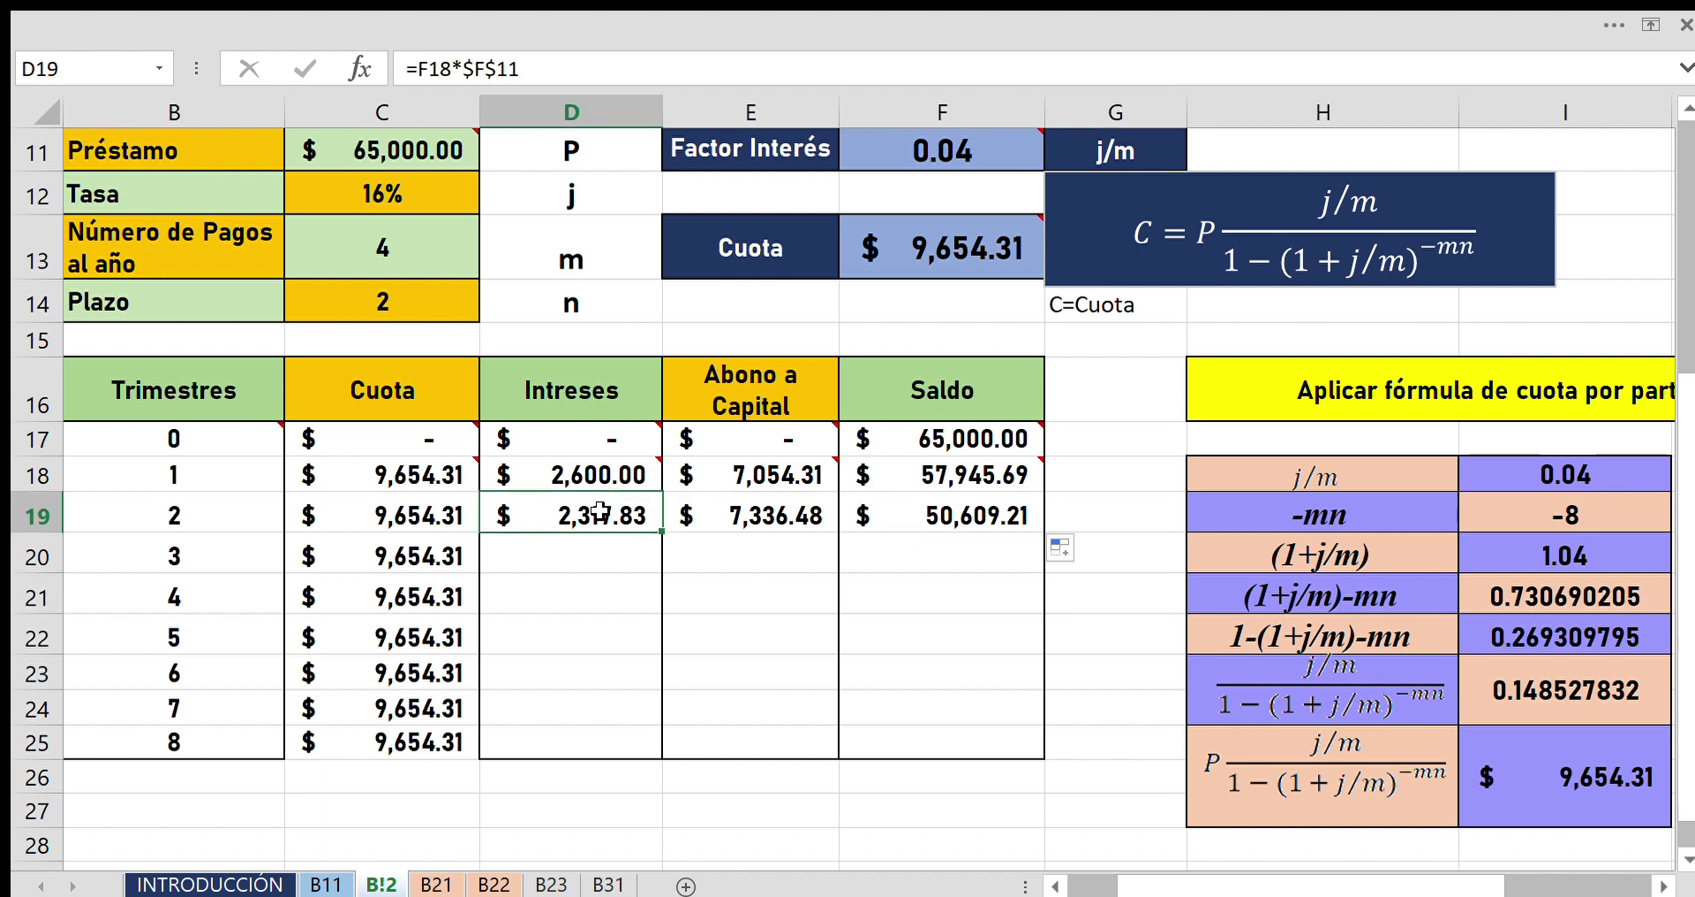
{"action": "left_click_drag", "start_coordinate": [601, 512], "coordinate": [892, 521]}
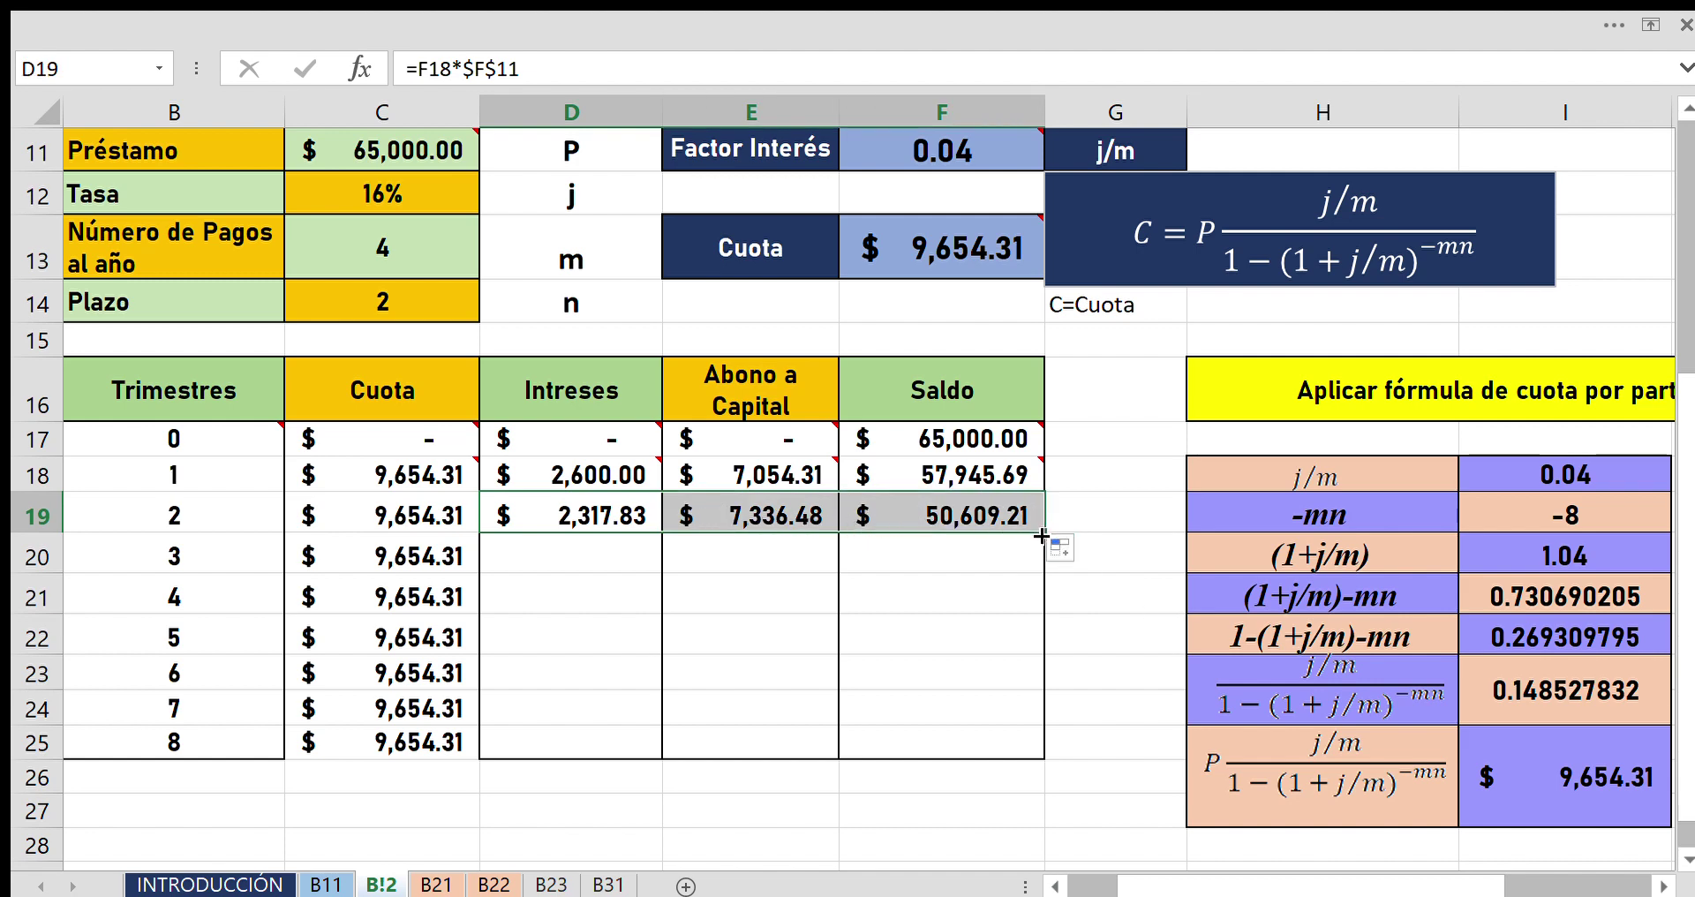
{"action": "left_click_drag", "start_coordinate": [1043, 535], "coordinate": [1044, 756]}
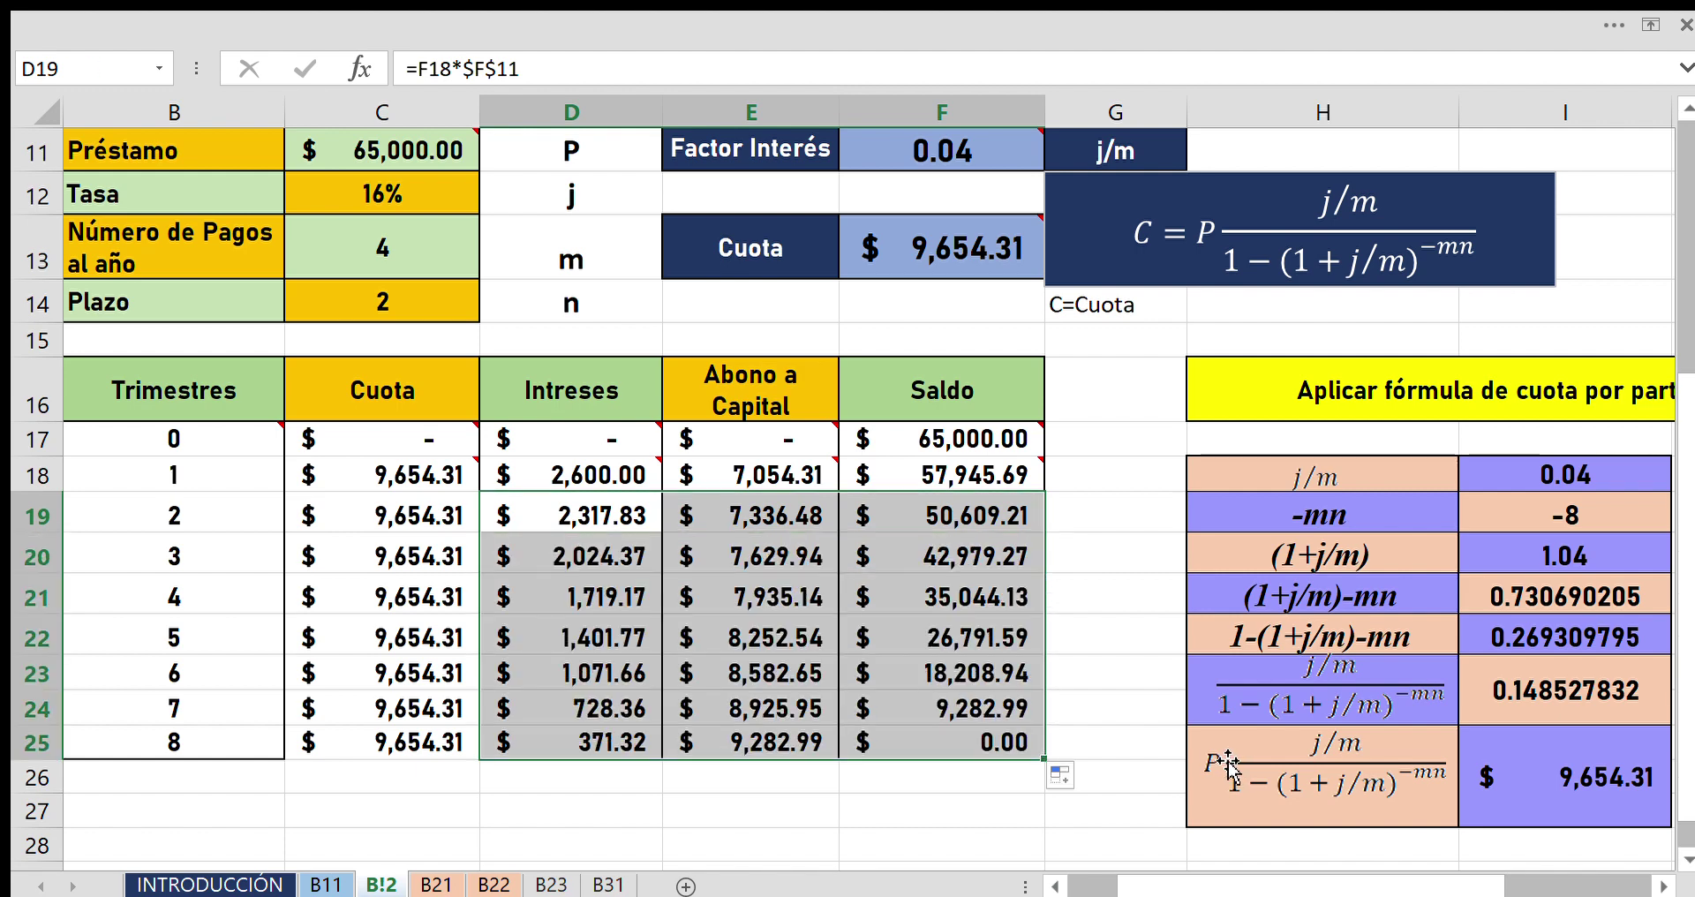
{"action": "left_click", "coordinate": [1180, 690]}
{"action": "scroll", "coordinate": [1180, 690], "scroll_direction": "down", "scroll_amount": 1}
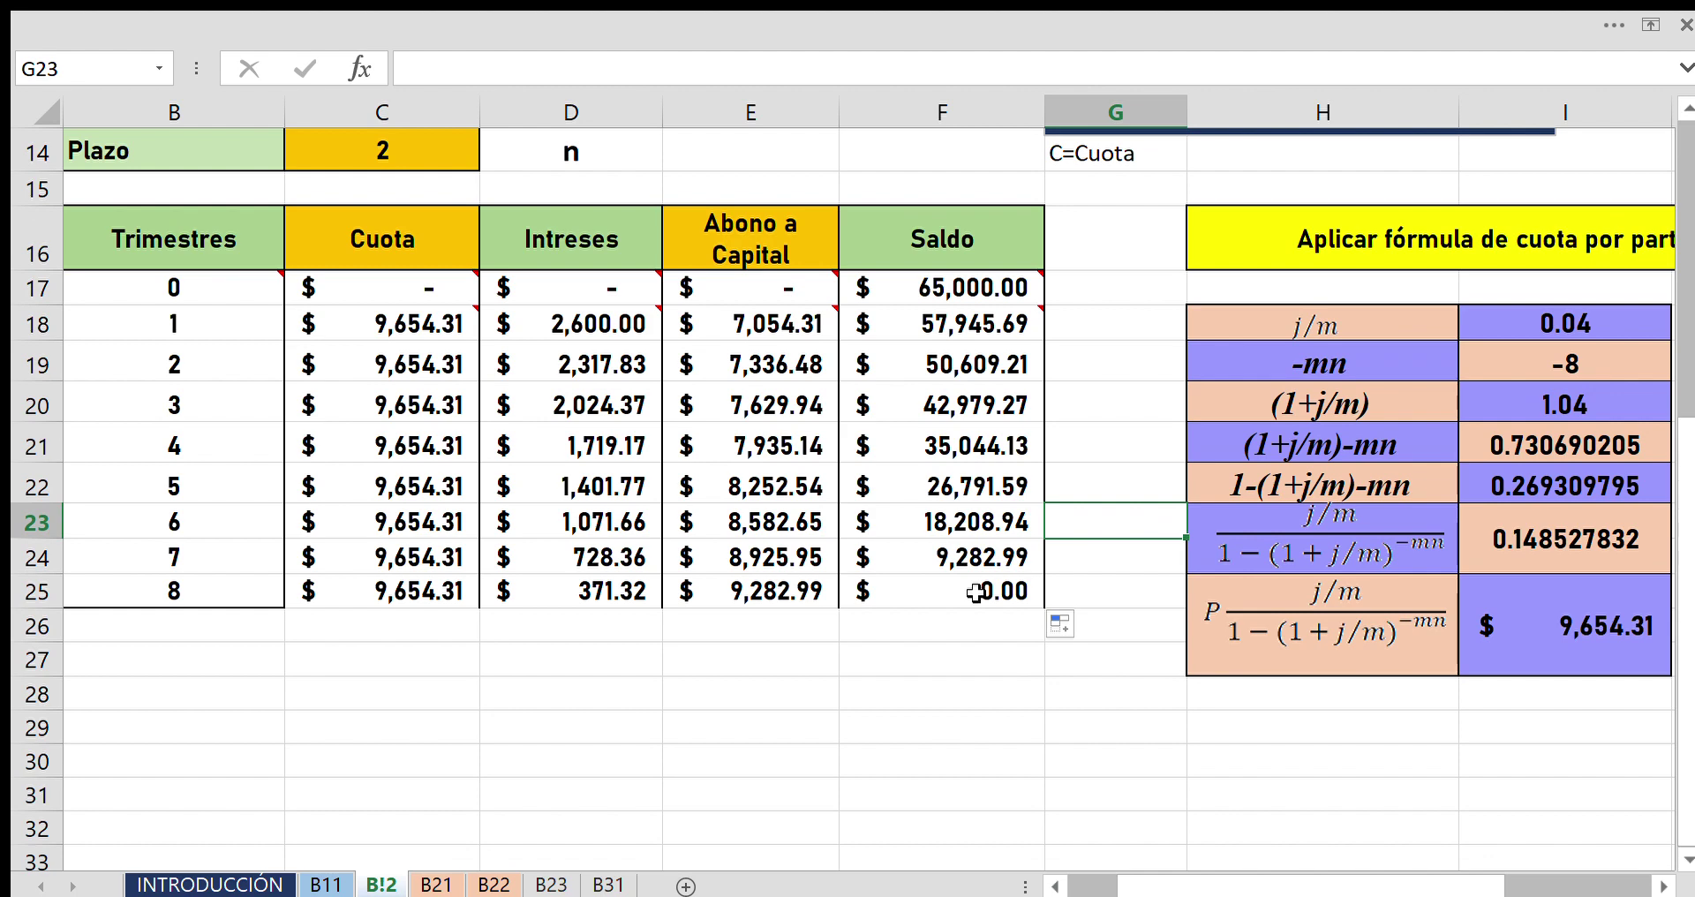
{"action": "left_click", "coordinate": [796, 588]}
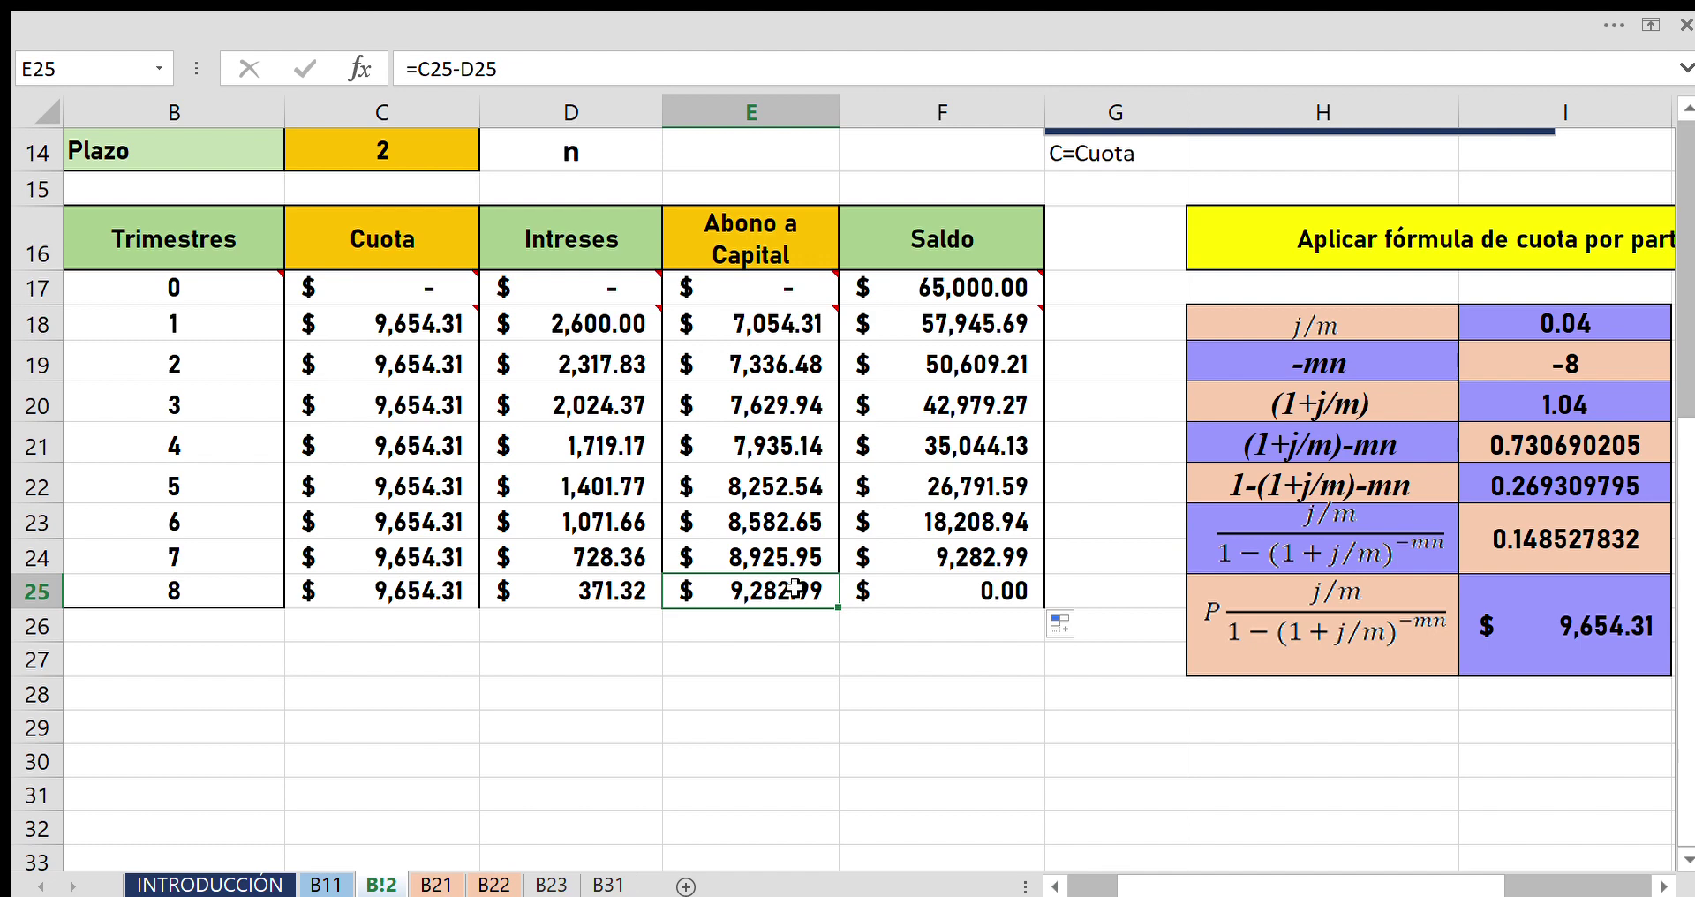
{"action": "left_click", "coordinate": [943, 561]}
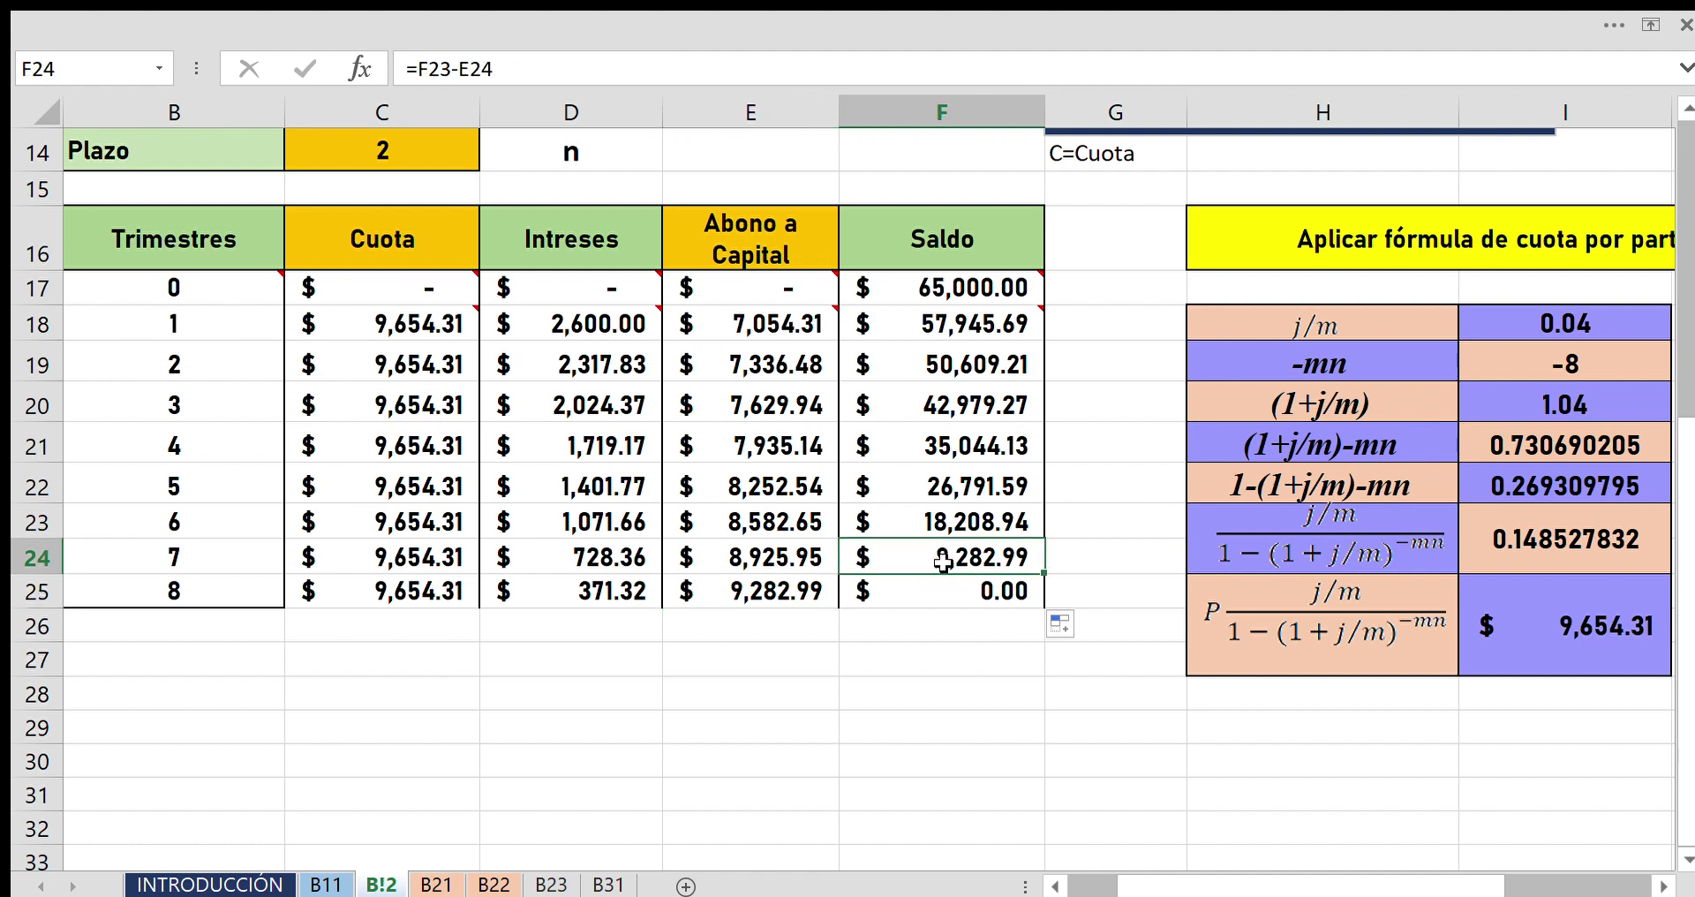
{"action": "left_click", "coordinate": [949, 594]}
{"action": "scroll", "coordinate": [911, 657], "scroll_direction": "up", "scroll_amount": 2}
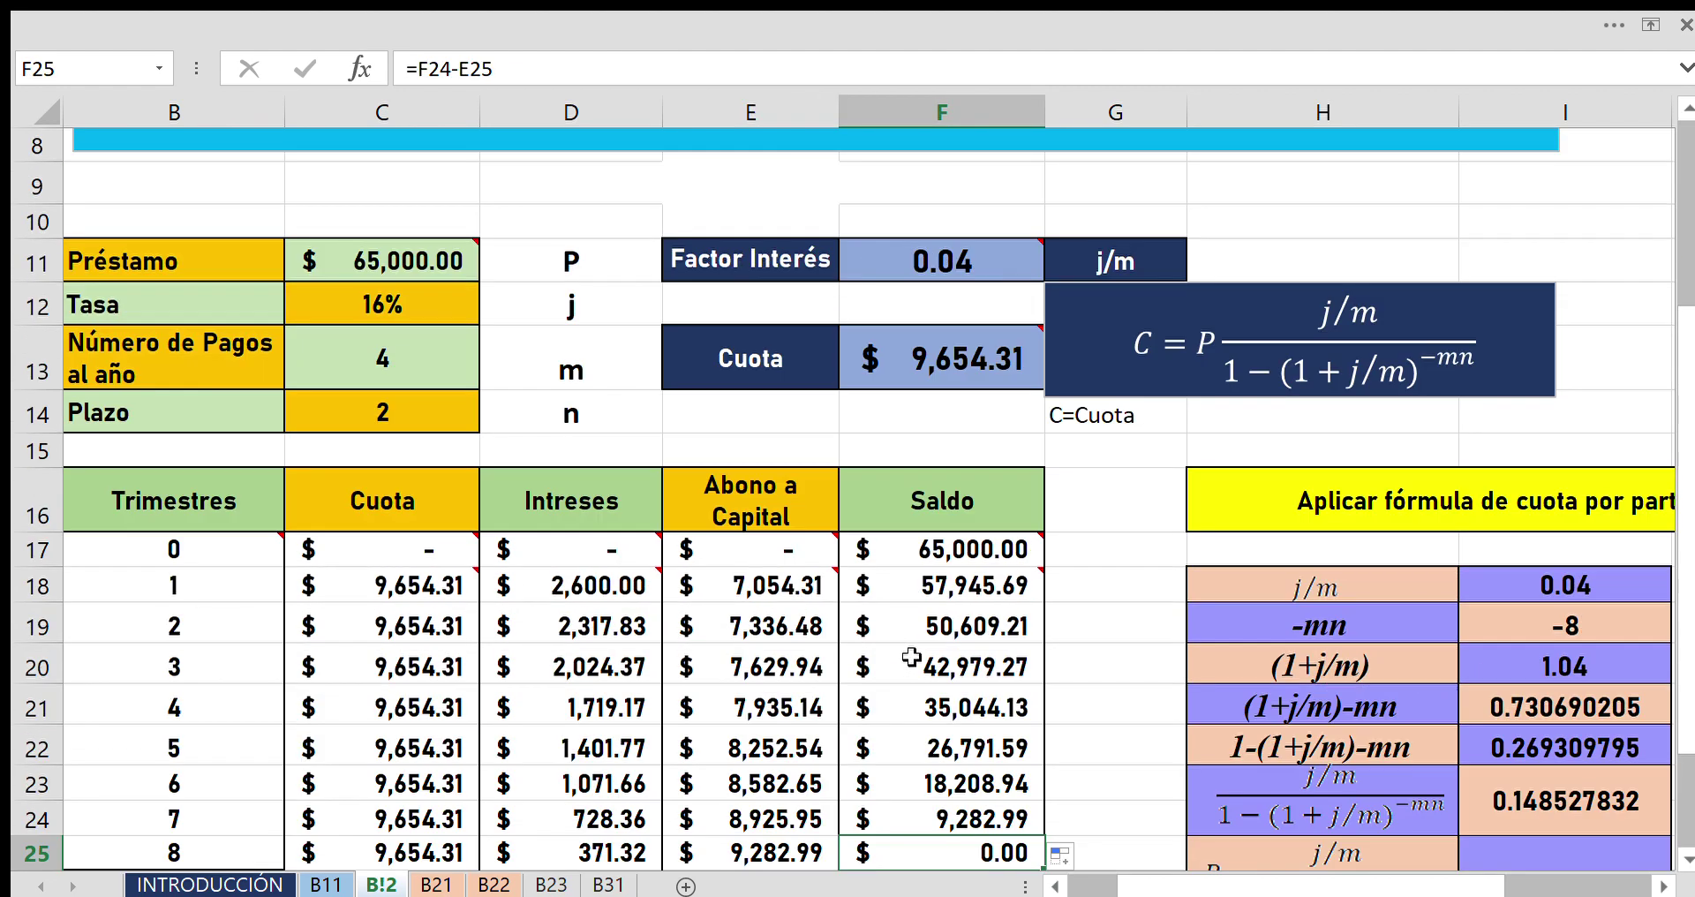
{"action": "scroll", "coordinate": [911, 657], "scroll_direction": "down", "scroll_amount": 1}
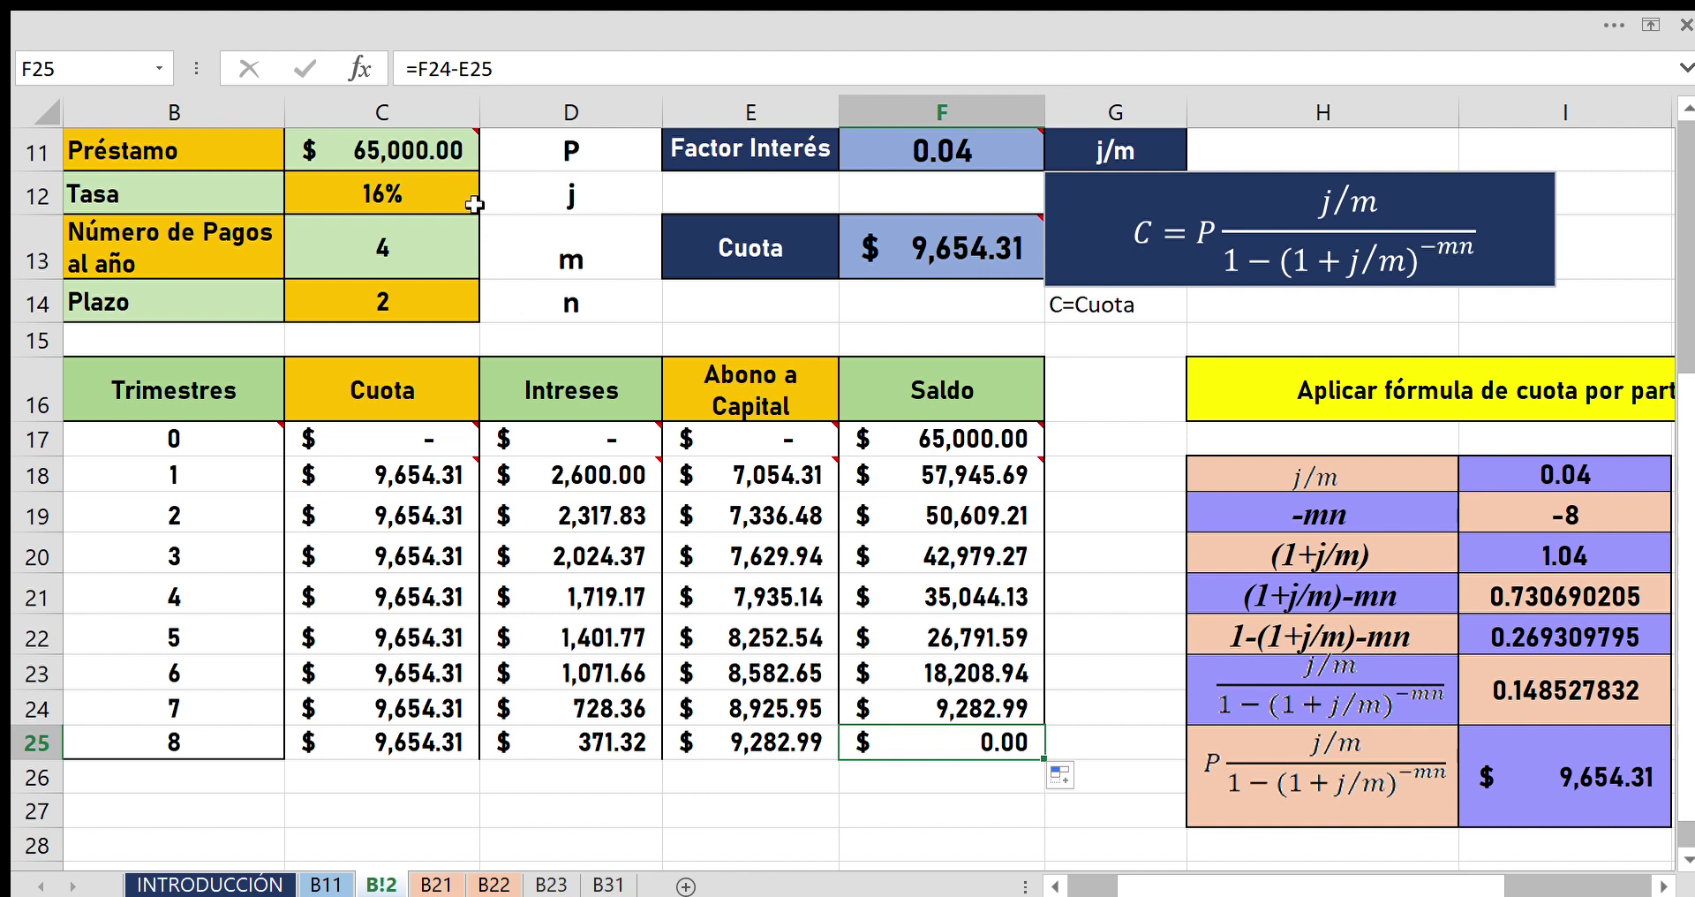
{"action": "left_click", "coordinate": [439, 149]}
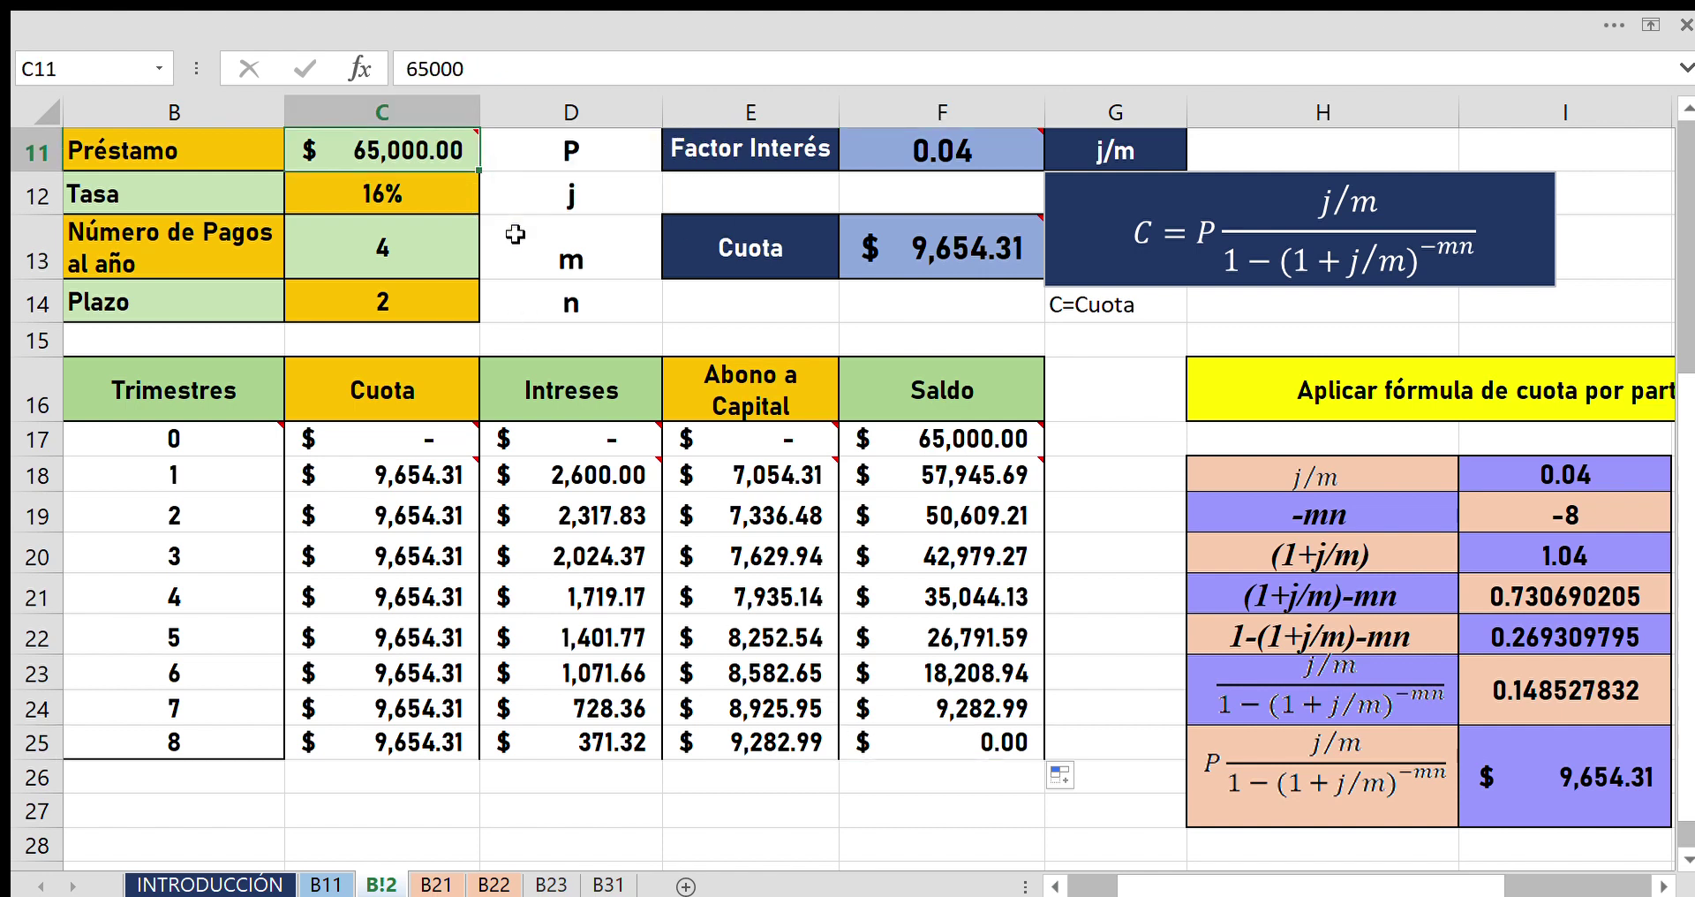
Enter 100000 as the Préstamo, then begin entering 25 as the new Tasa.
{"action": "type", "text": "1"}
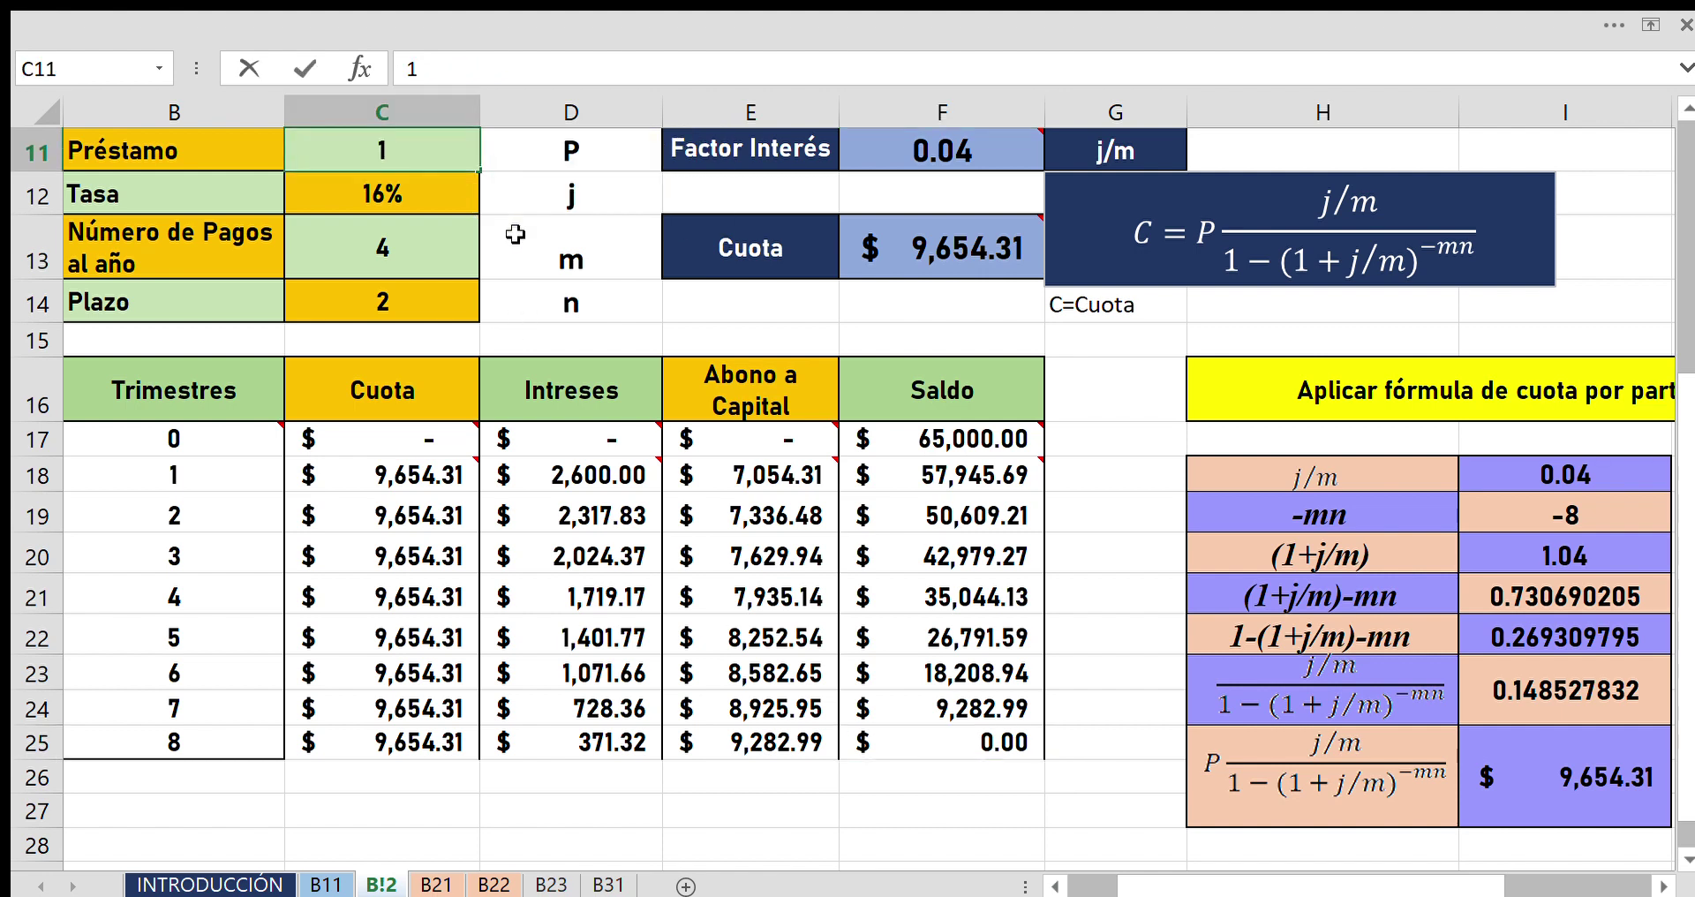
{"action": "type", "text": "0000"}
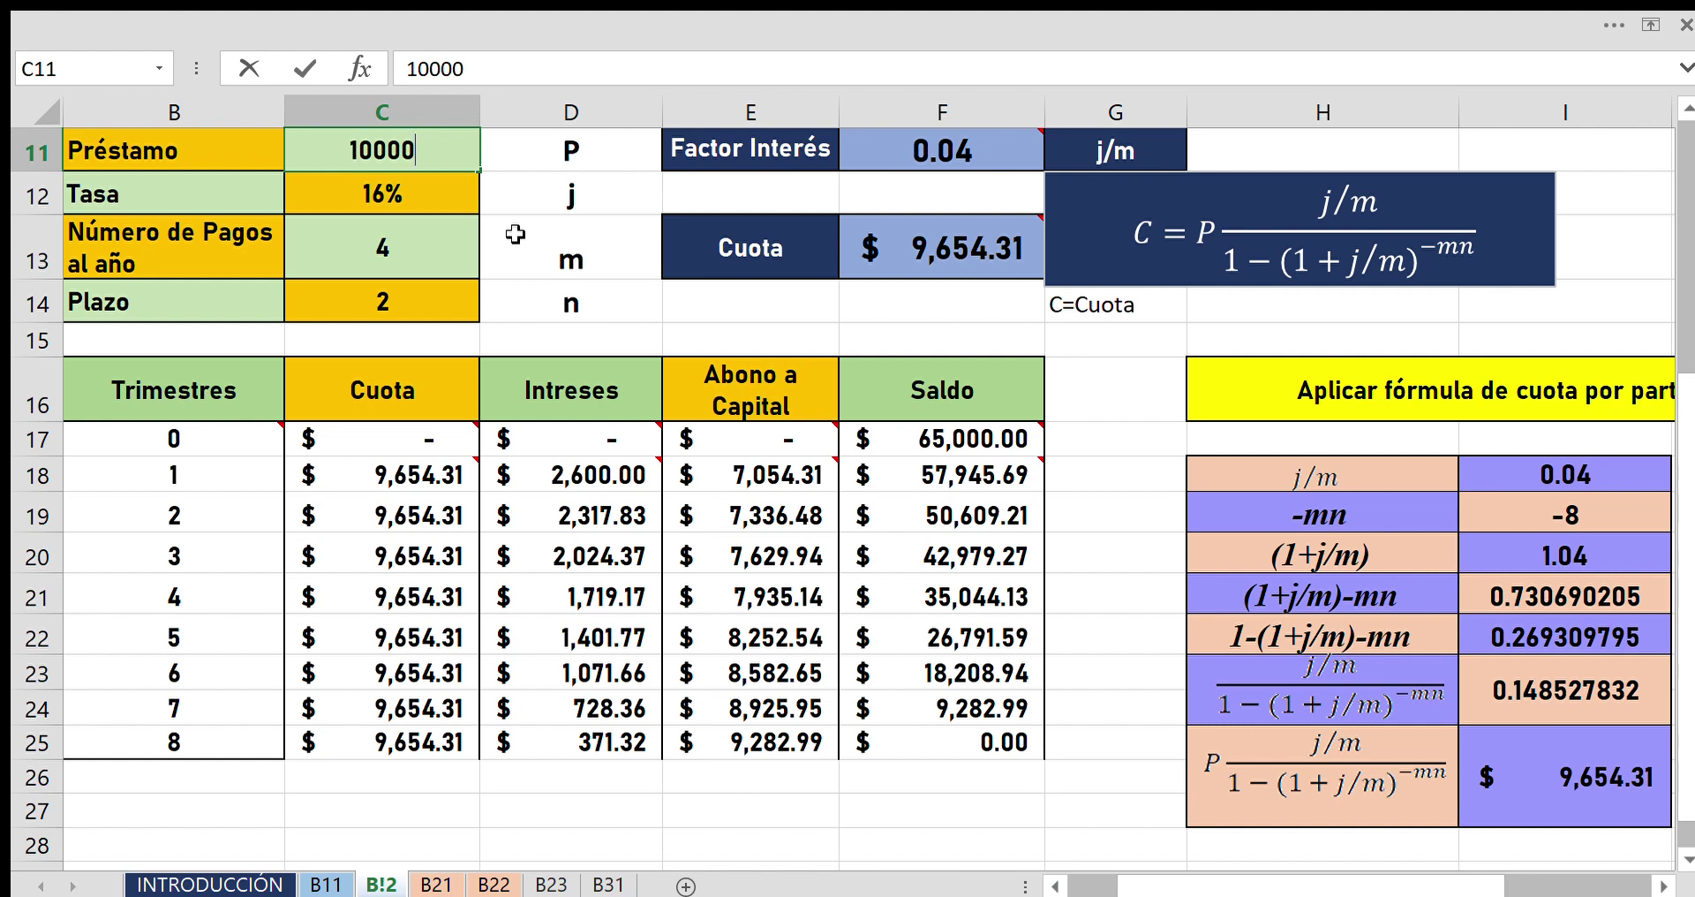
{"action": "type", "text": "0"}
{"action": "key", "text": "Return"}
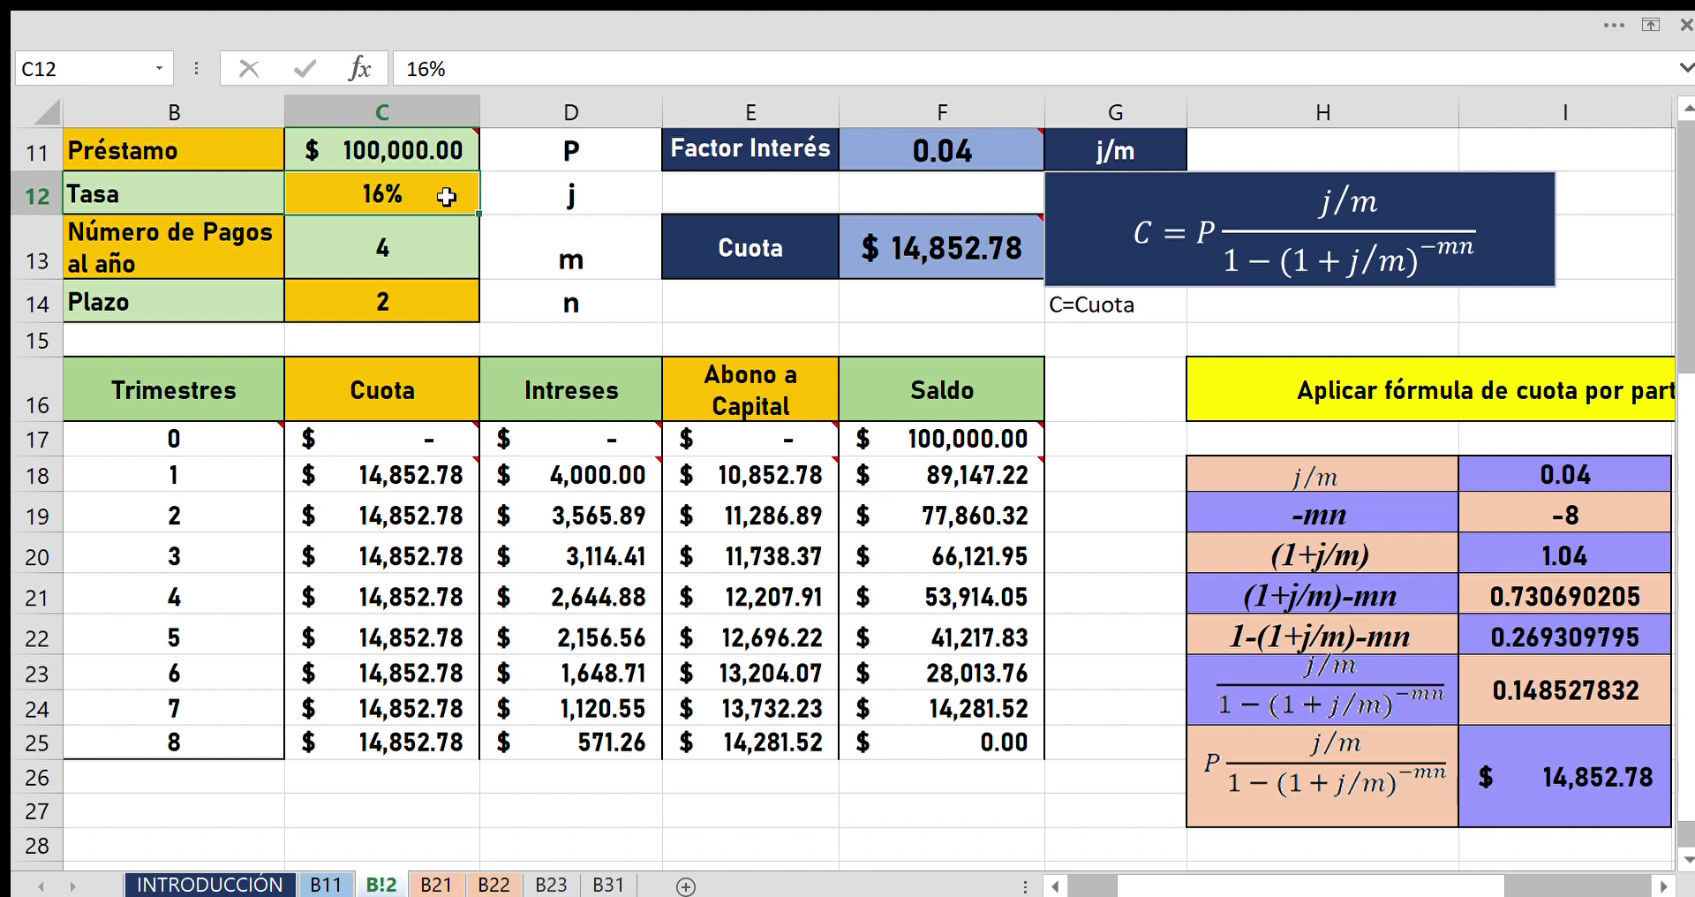
{"action": "type", "text": "2"}
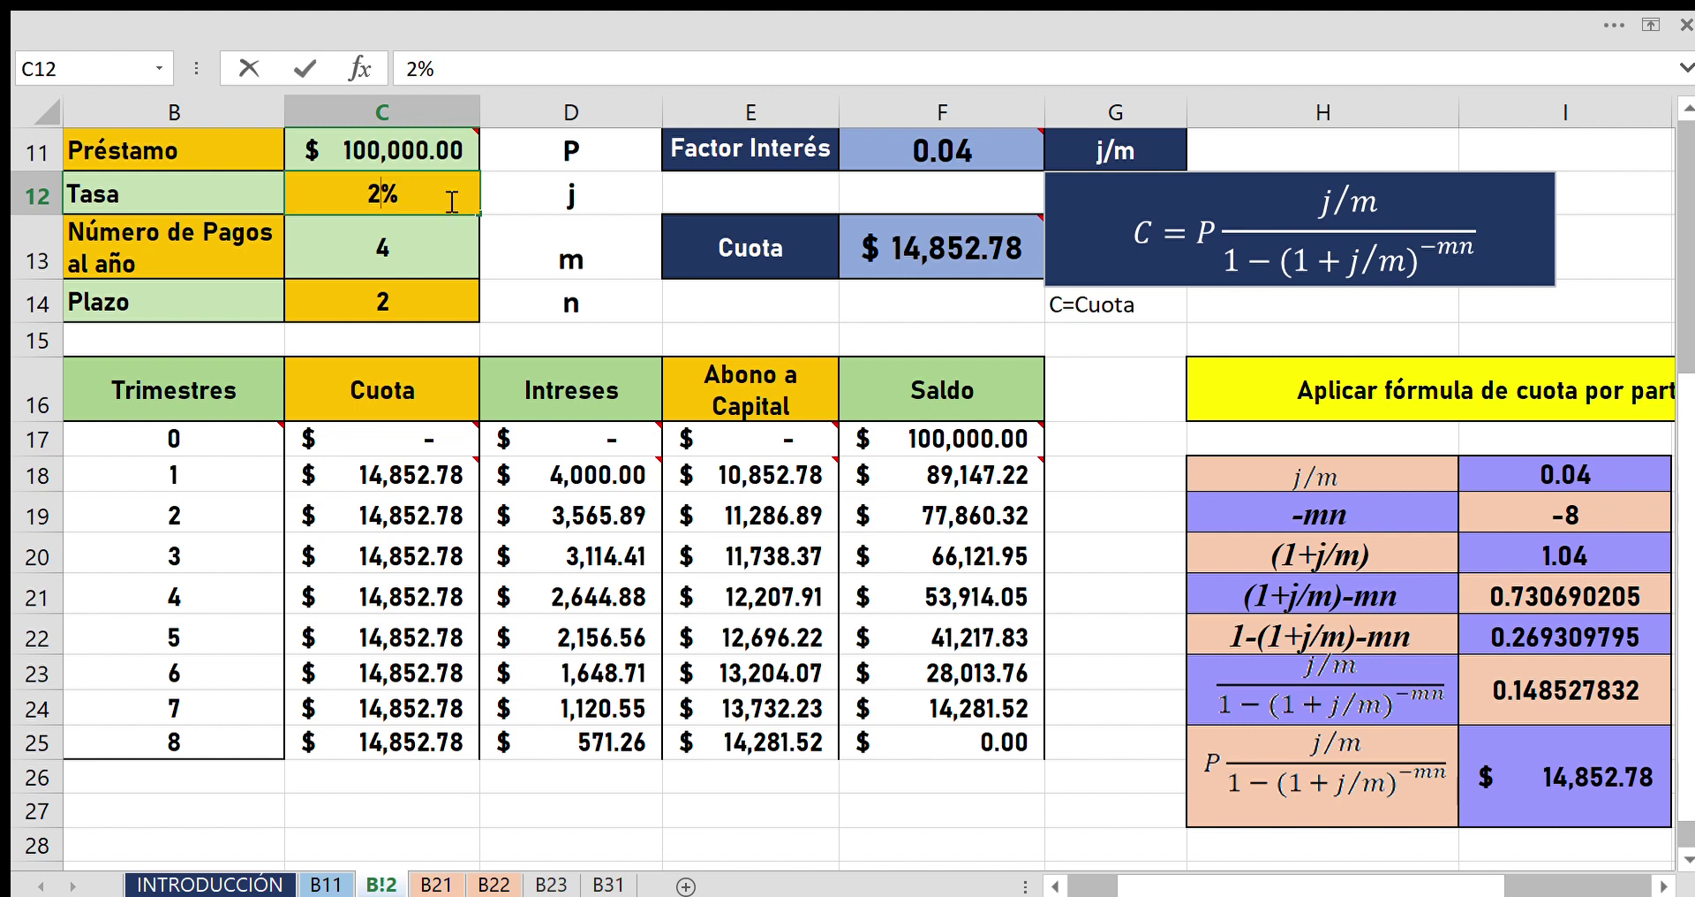
{"action": "type", "text": "5"}
Confirm the 25% Tasa and review the recalculated Cuota and amortization table.
{"action": "key", "text": "Return"}
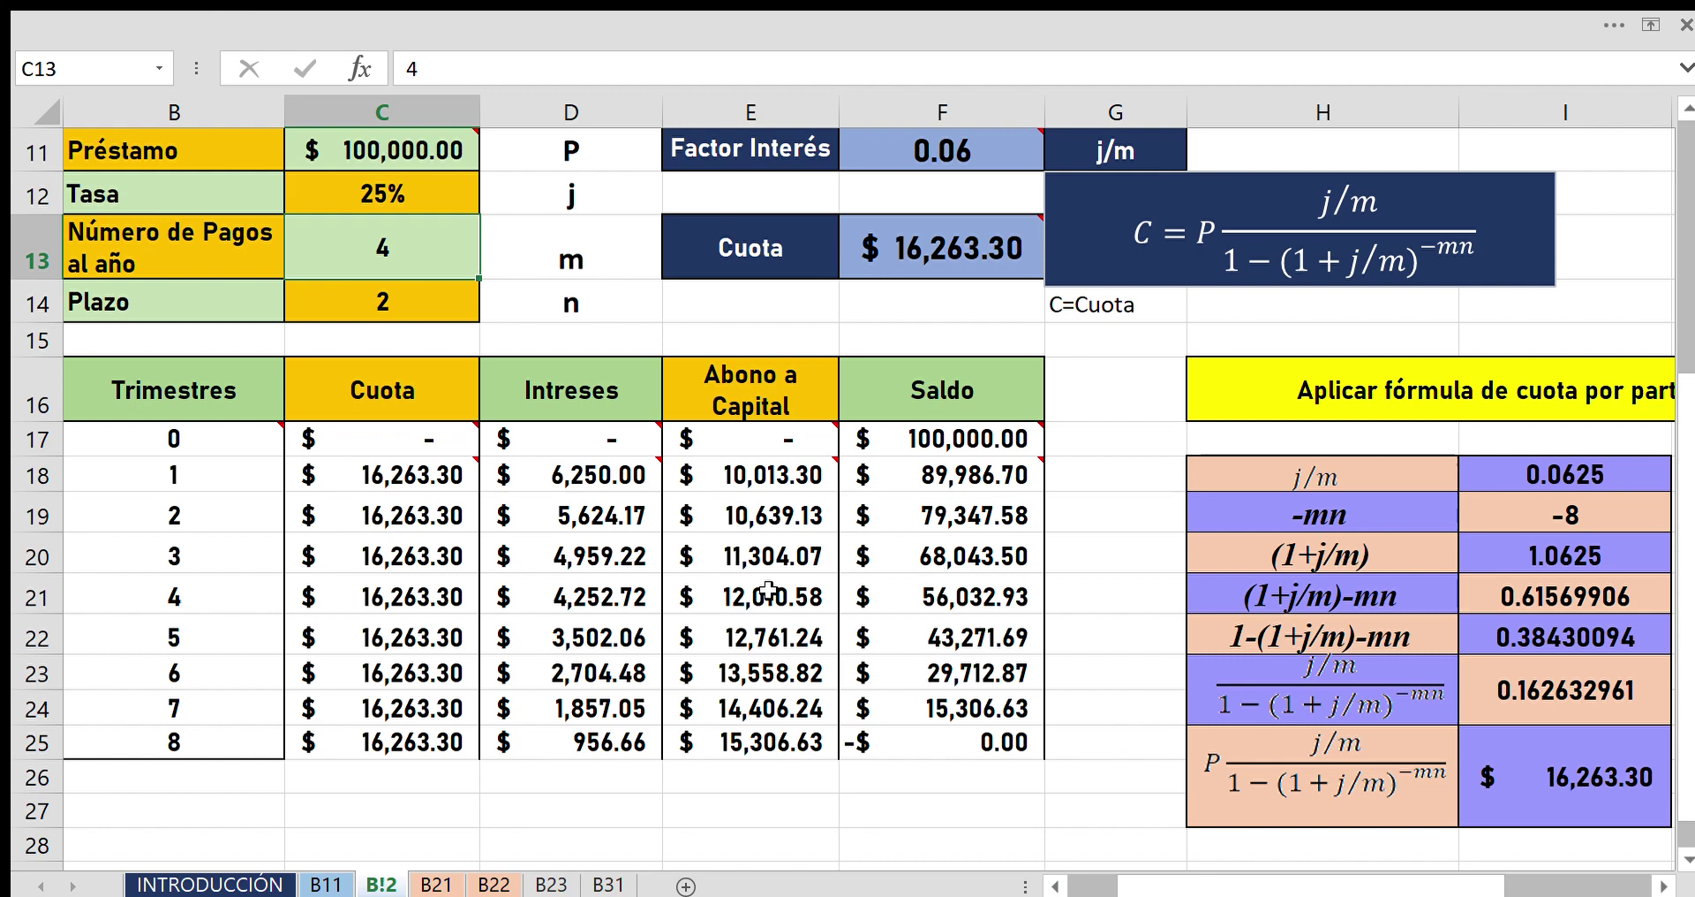
{"action": "scroll", "coordinate": [769, 592], "scroll_direction": "up", "scroll_amount": 1}
{"action": "scroll", "coordinate": [769, 591], "scroll_direction": "down", "scroll_amount": 2}
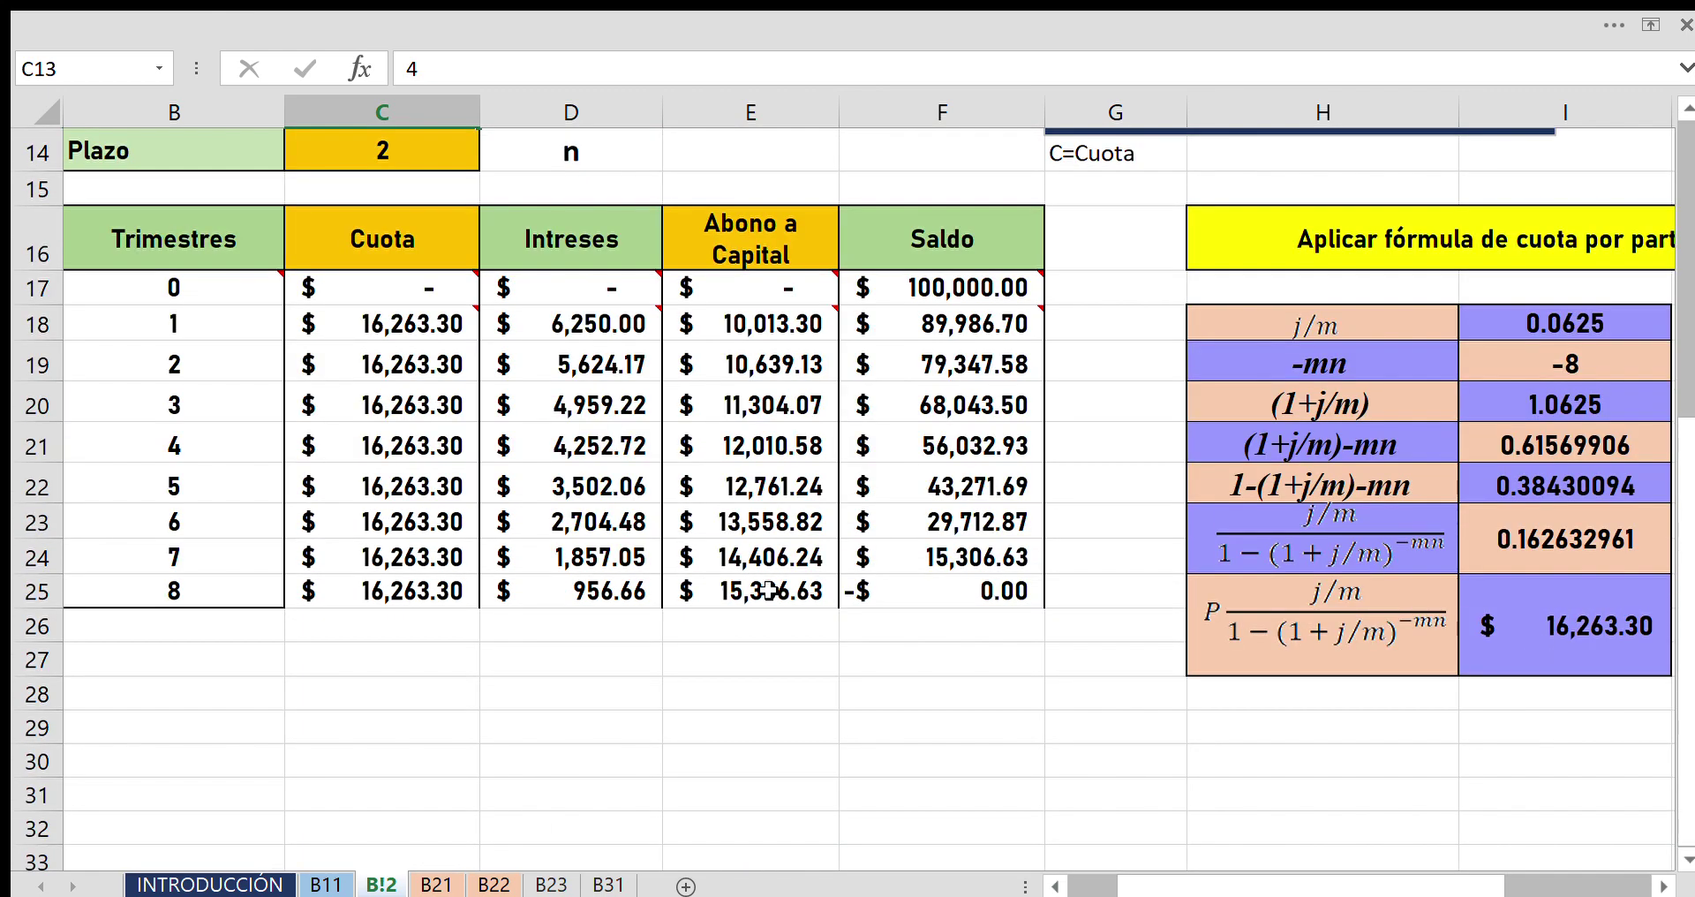
{"action": "scroll", "coordinate": [769, 591], "scroll_direction": "up", "scroll_amount": 1}
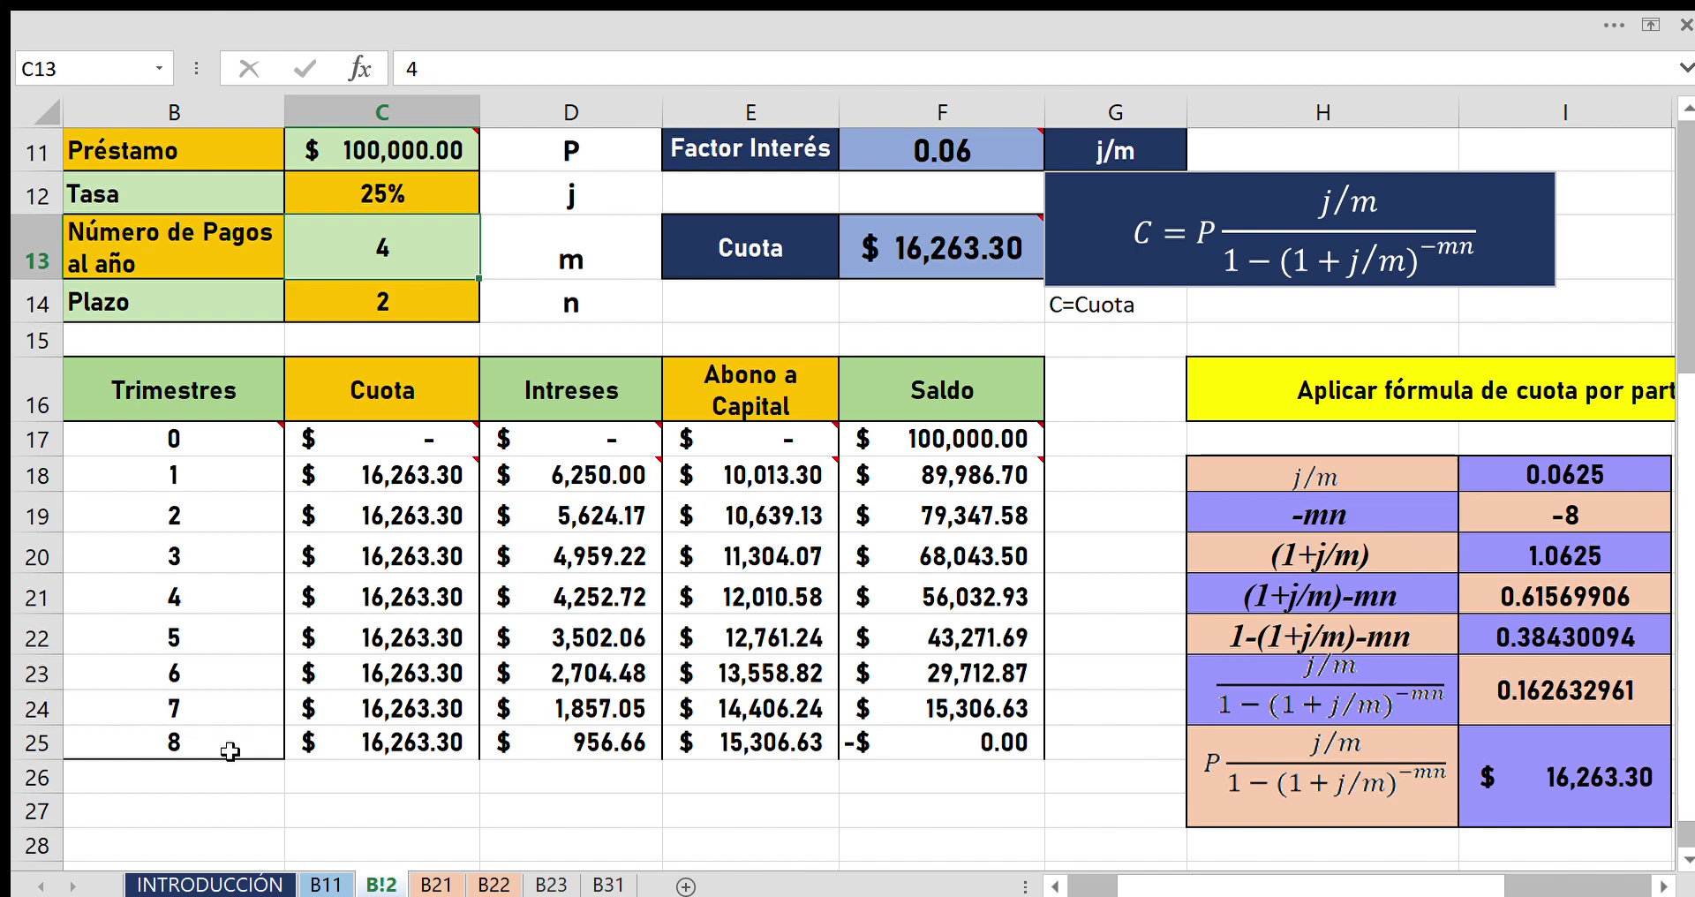
{"action": "scroll", "coordinate": [244, 593], "scroll_direction": "up", "scroll_amount": 2}
{"action": "scroll", "coordinate": [244, 593], "scroll_direction": "down", "scroll_amount": 2}
{"action": "type", "text": "2"}
{"action": "key", "text": "Return"}
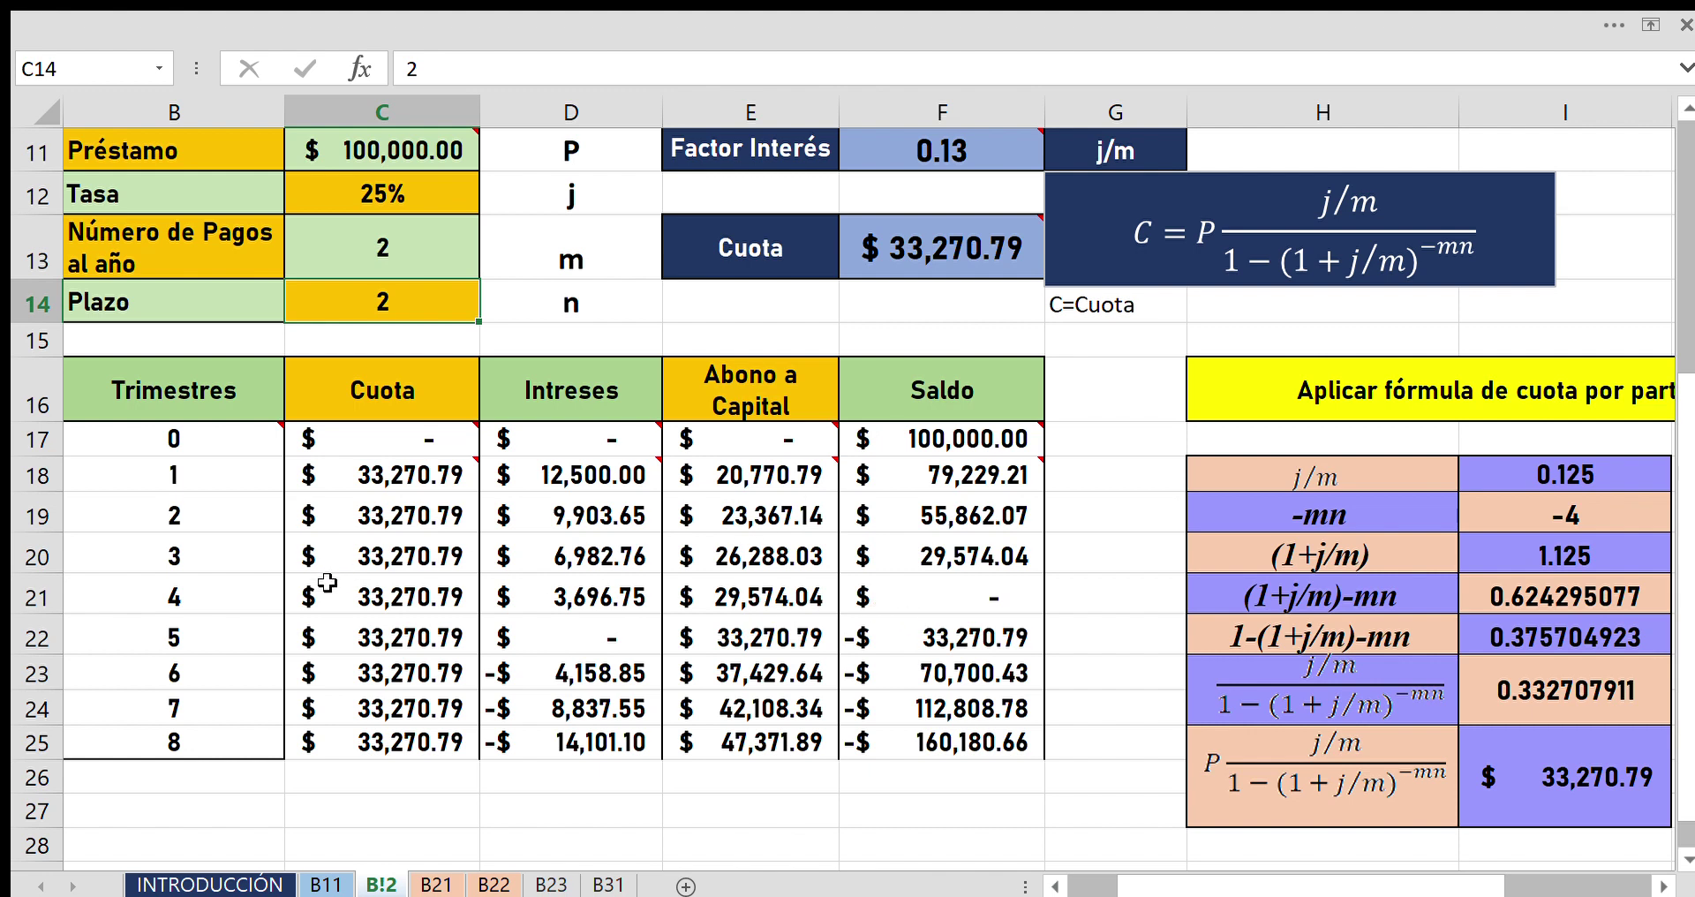
{"action": "left_click", "coordinate": [968, 593]}
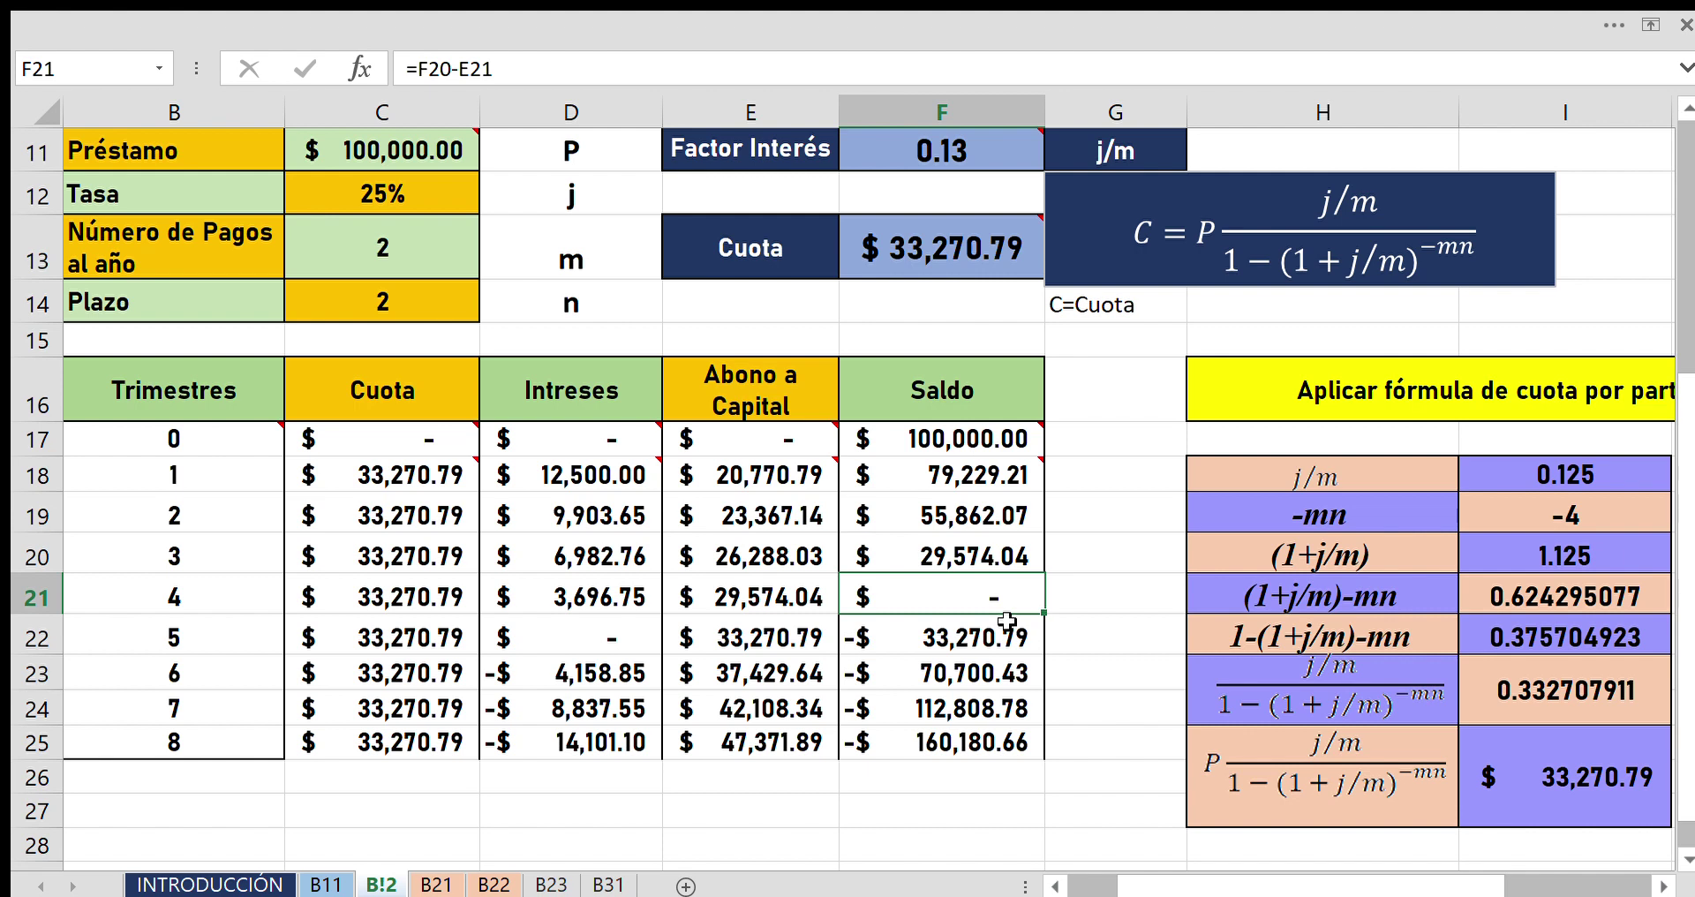
{"action": "left_click", "coordinate": [397, 244]}
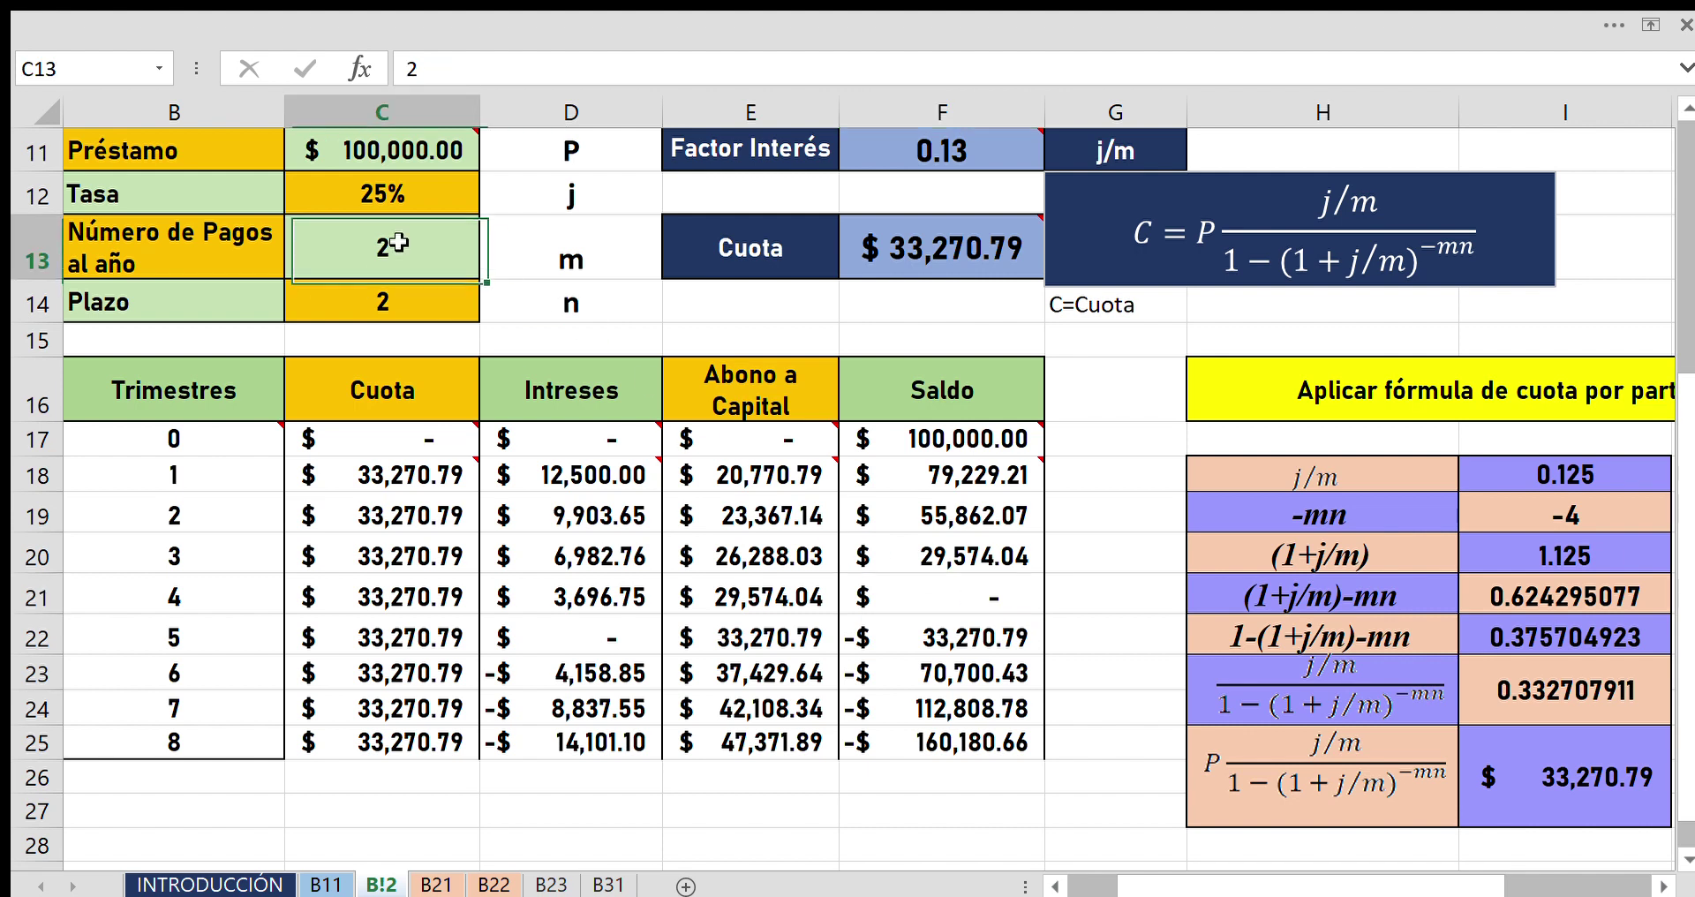
{"action": "type", "text": "4"}
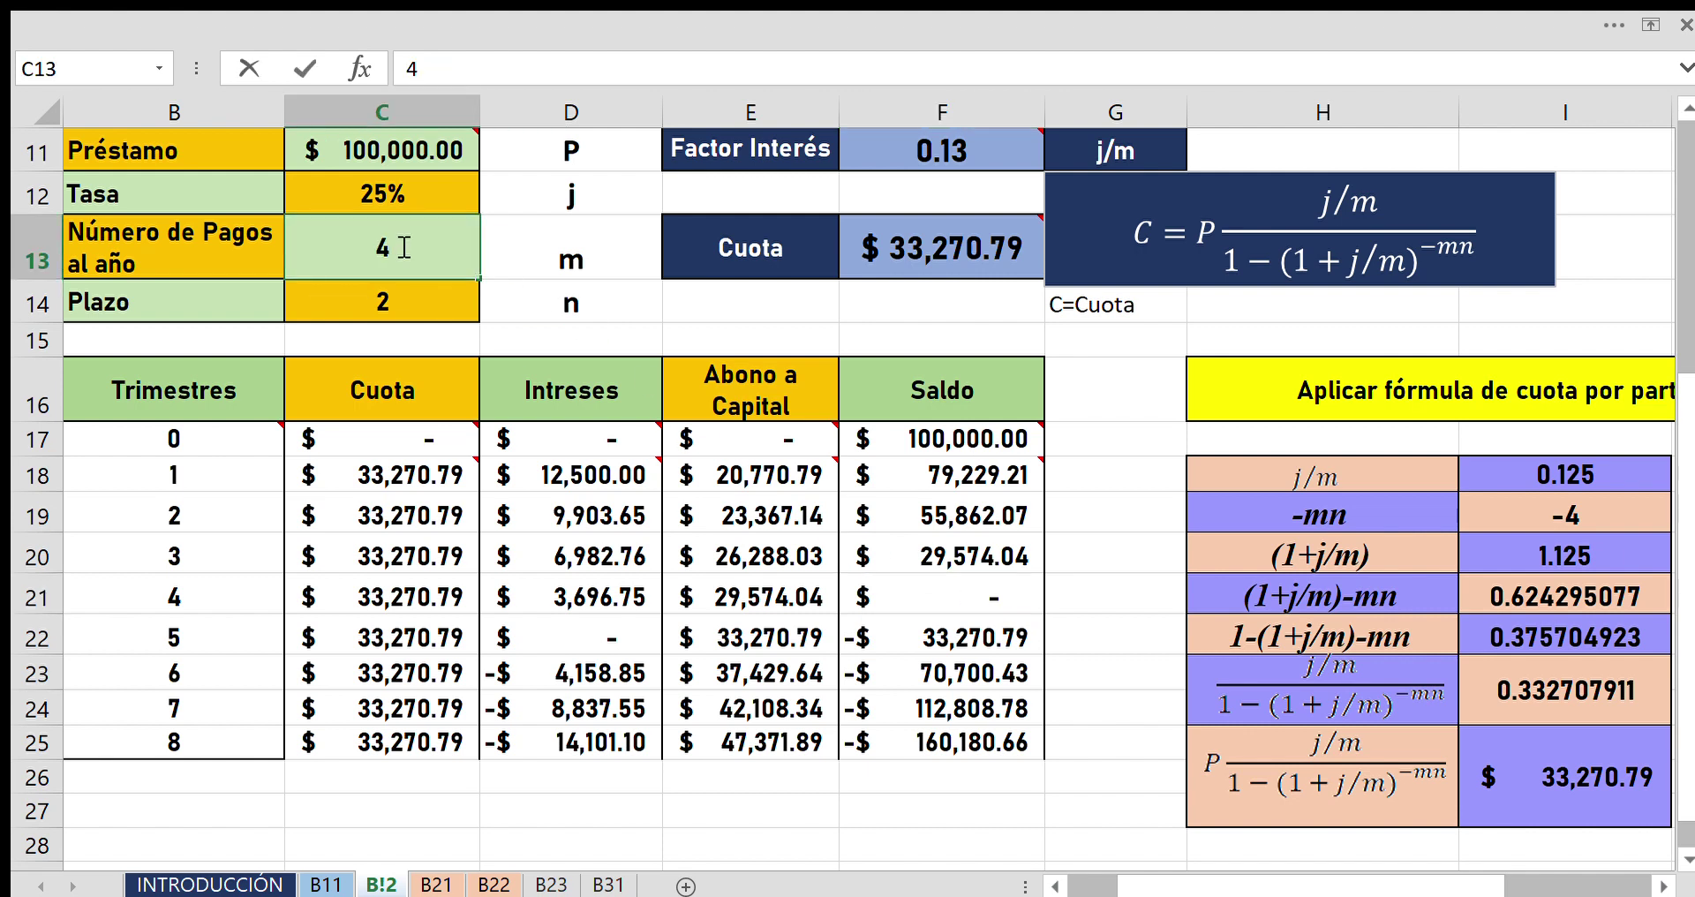
{"action": "left_click", "coordinate": [425, 618]}
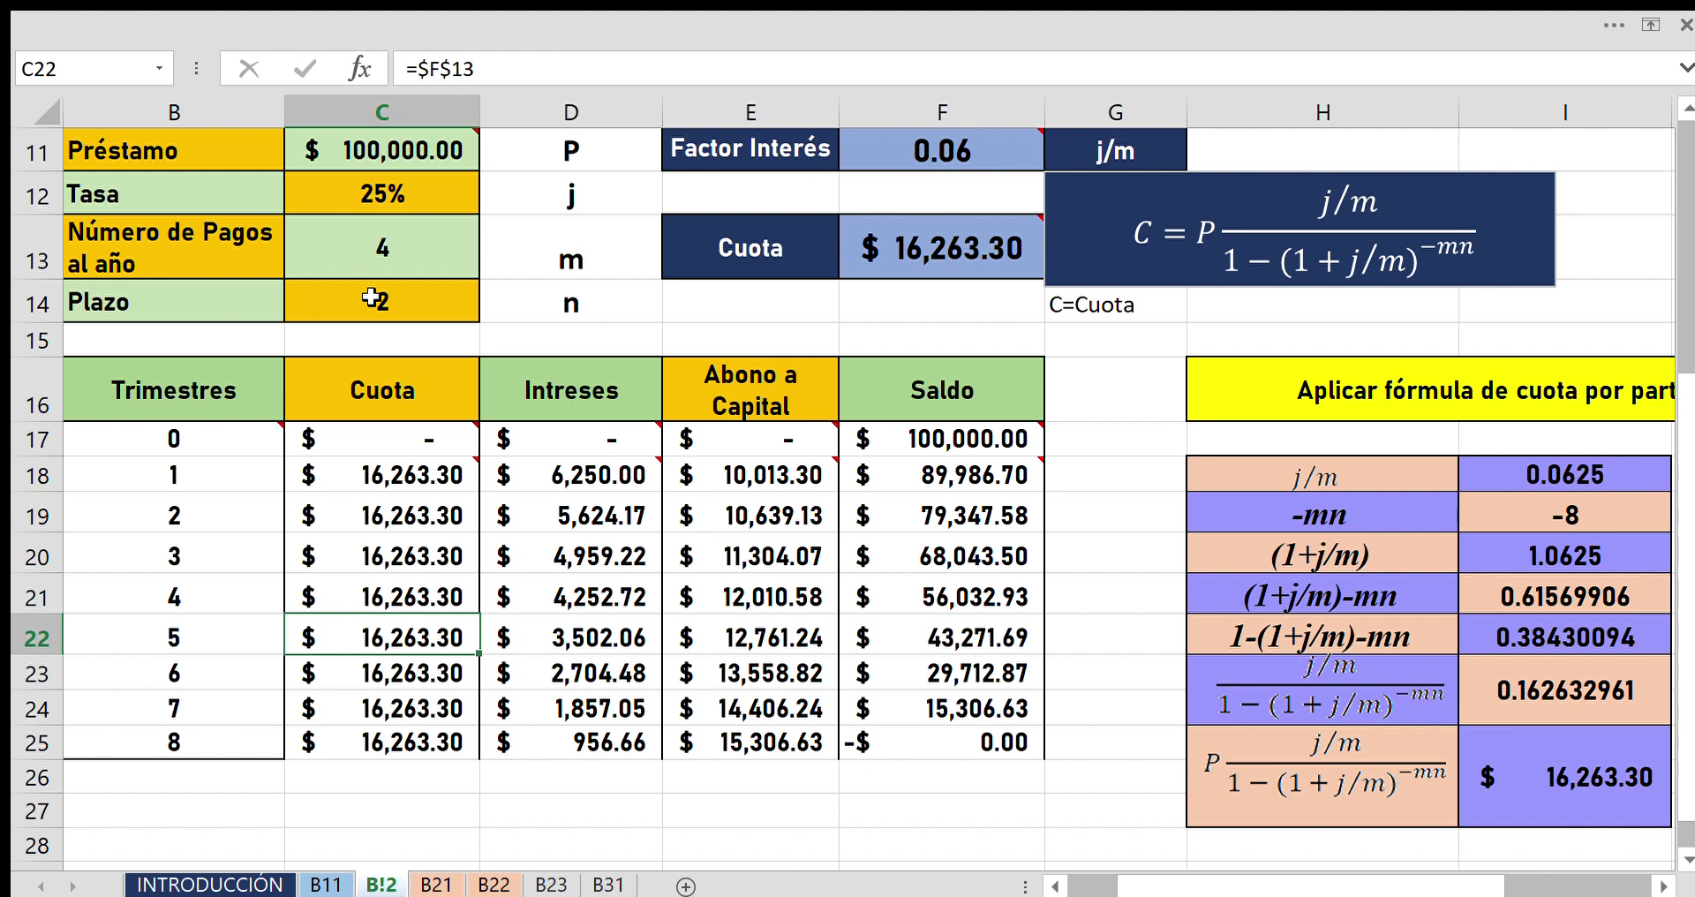
{"action": "left_click", "coordinate": [371, 298]}
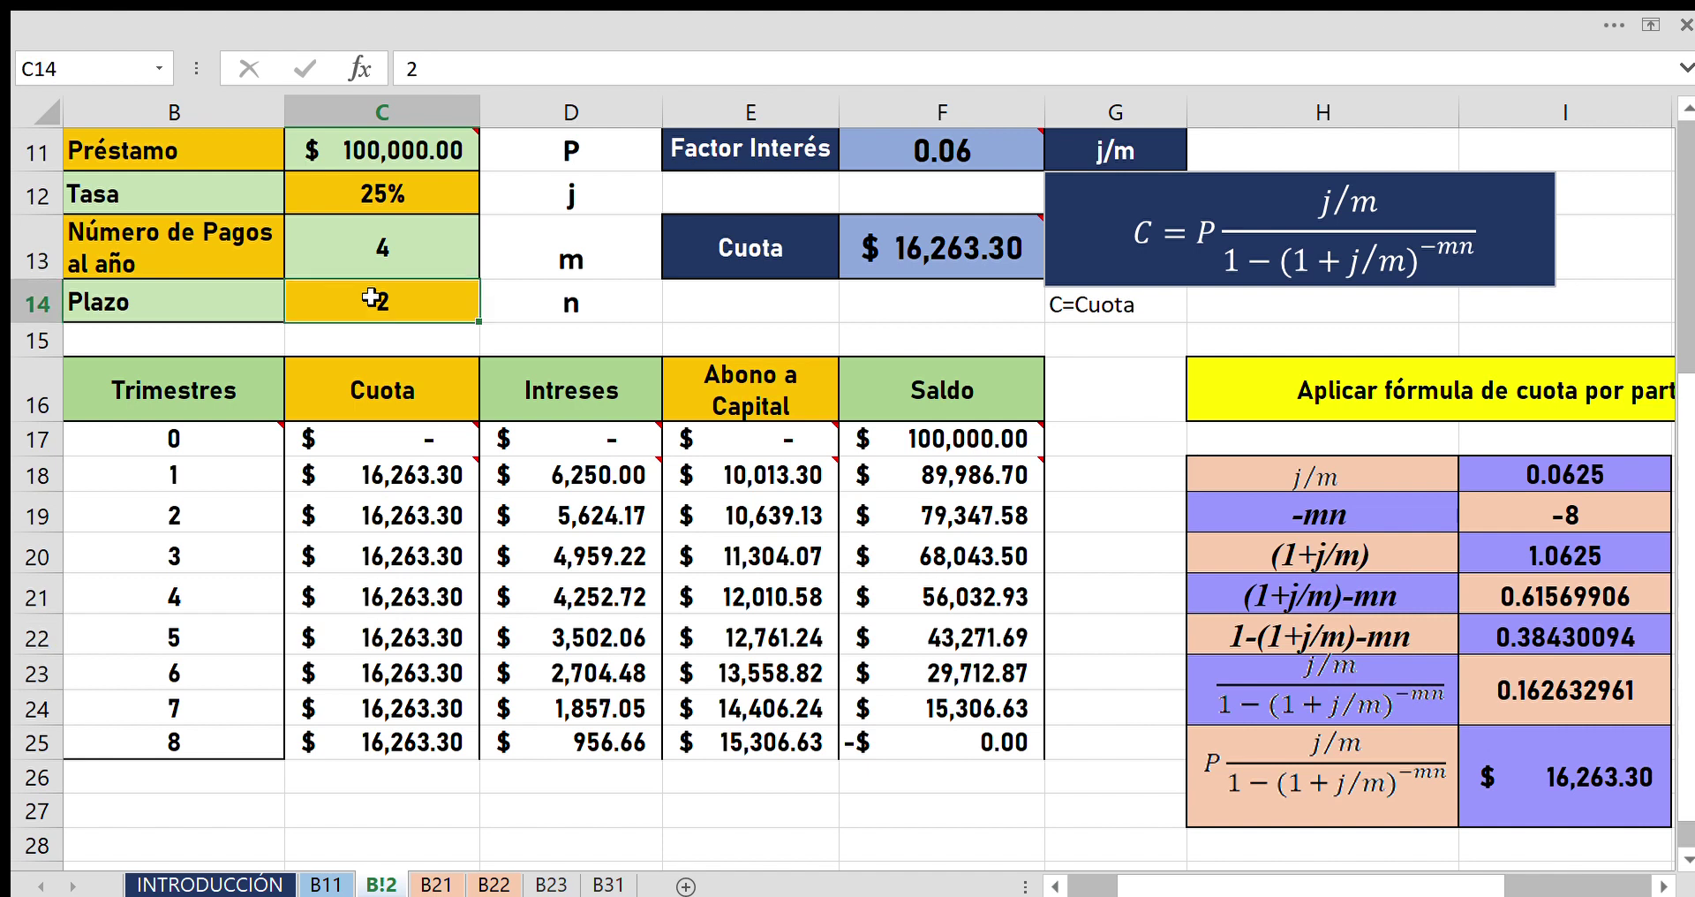
{"action": "type", "text": "3"}
{"action": "key", "text": "Return"}
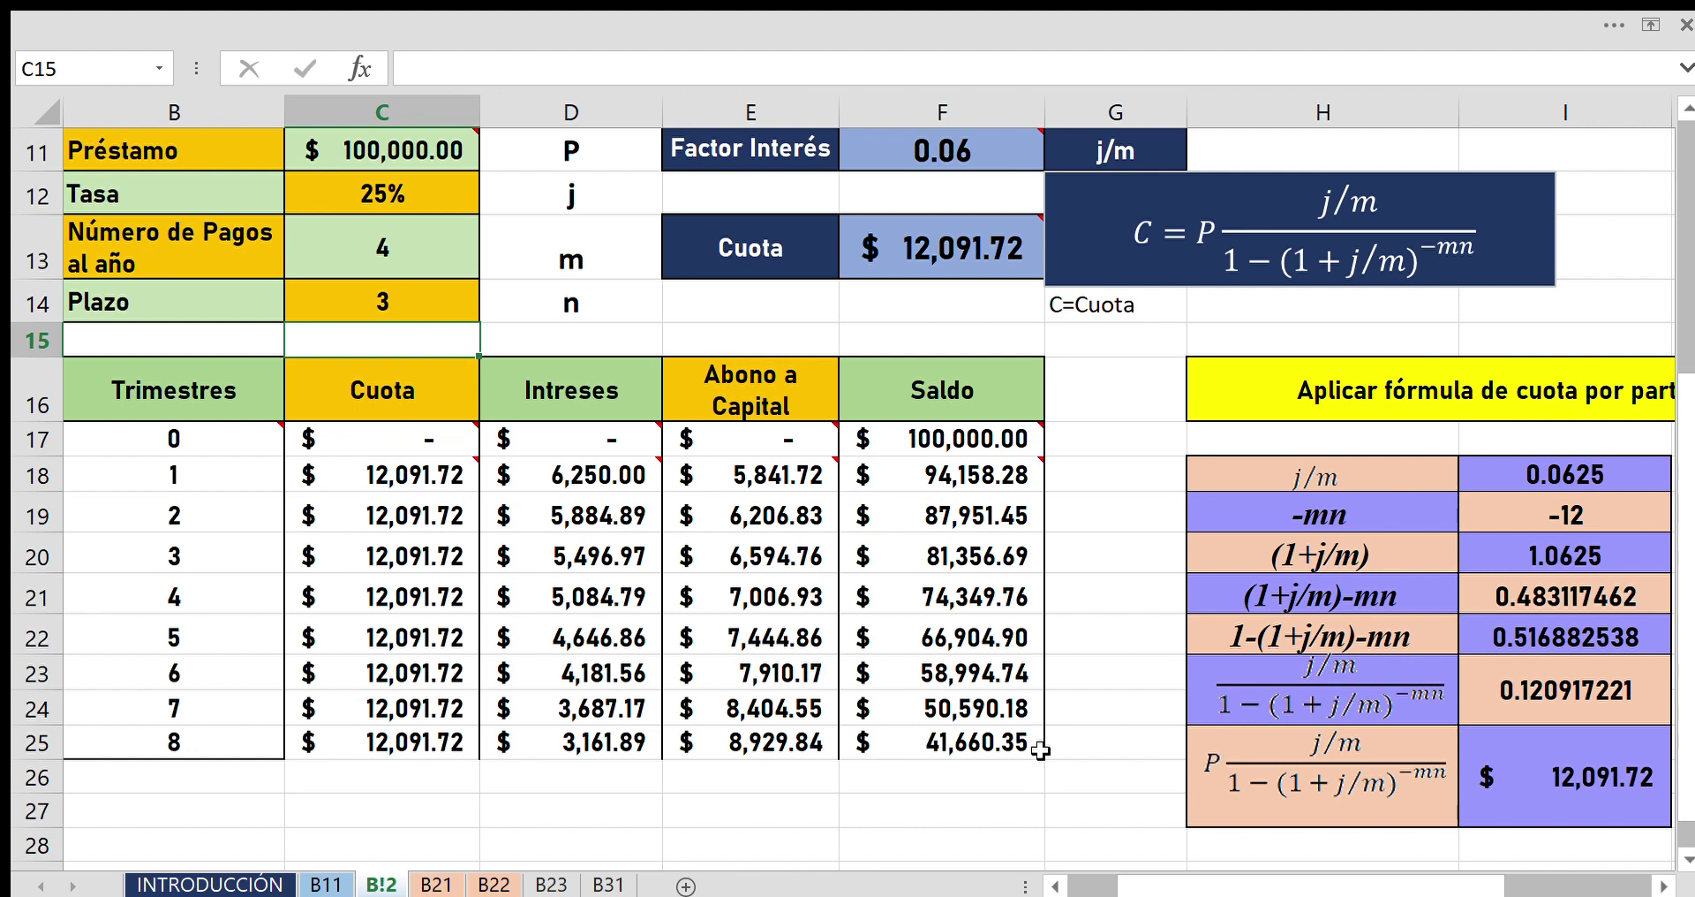
{"action": "scroll", "coordinate": [1040, 750], "scroll_direction": "down", "scroll_amount": 2}
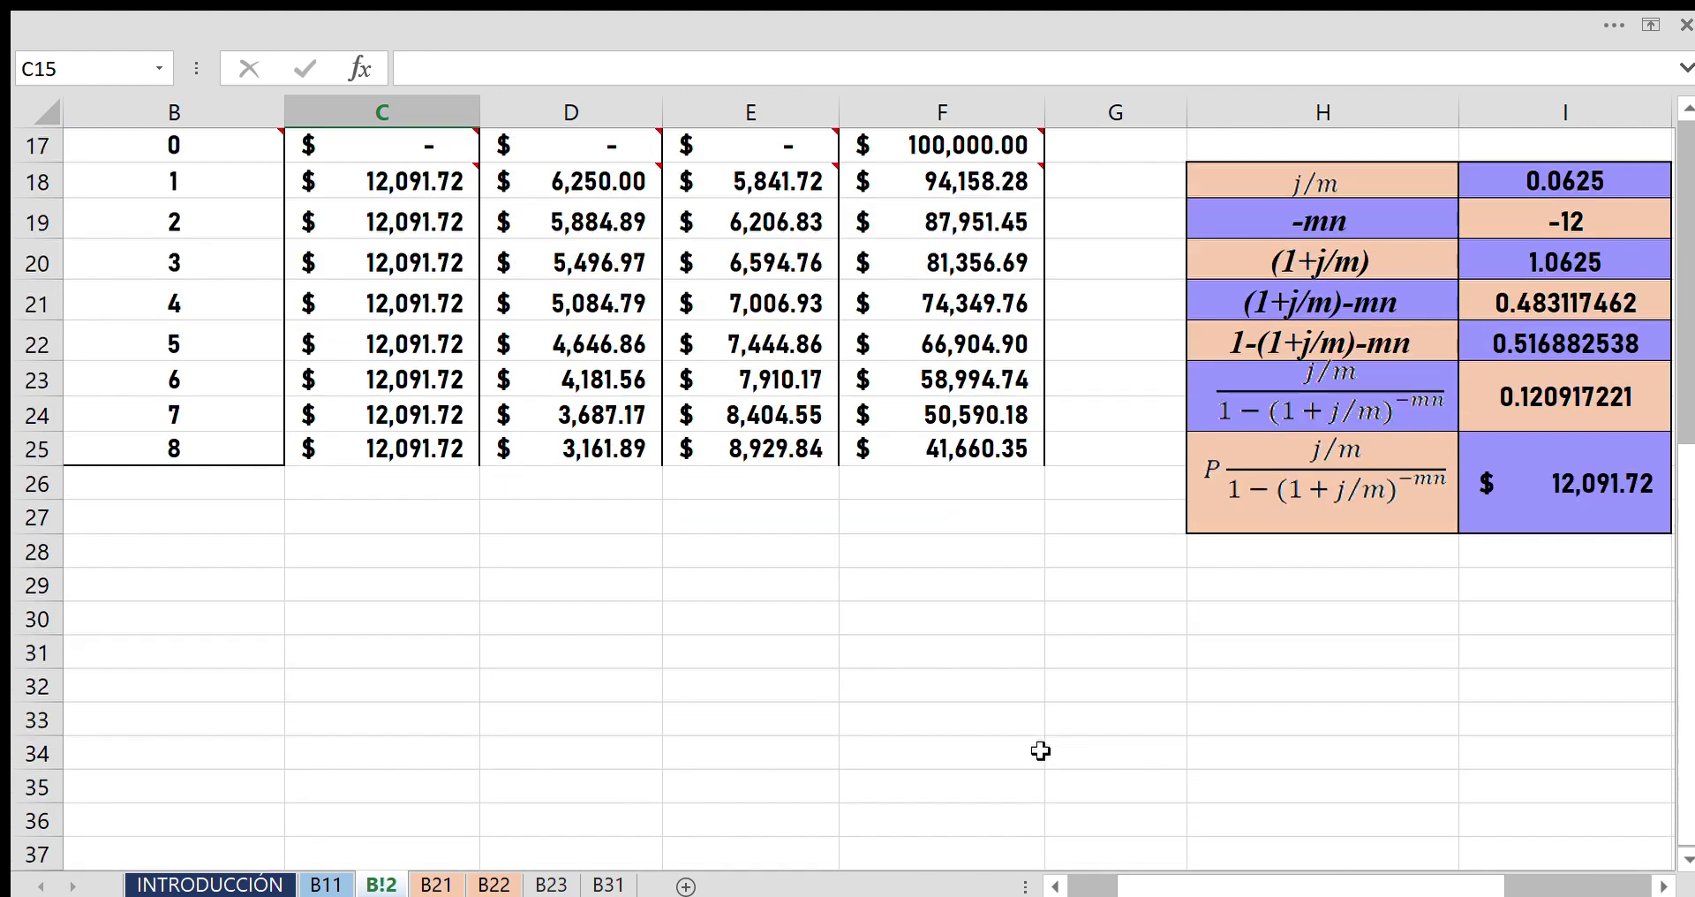
{"action": "scroll", "coordinate": [610, 550], "scroll_direction": "up", "scroll_amount": 3}
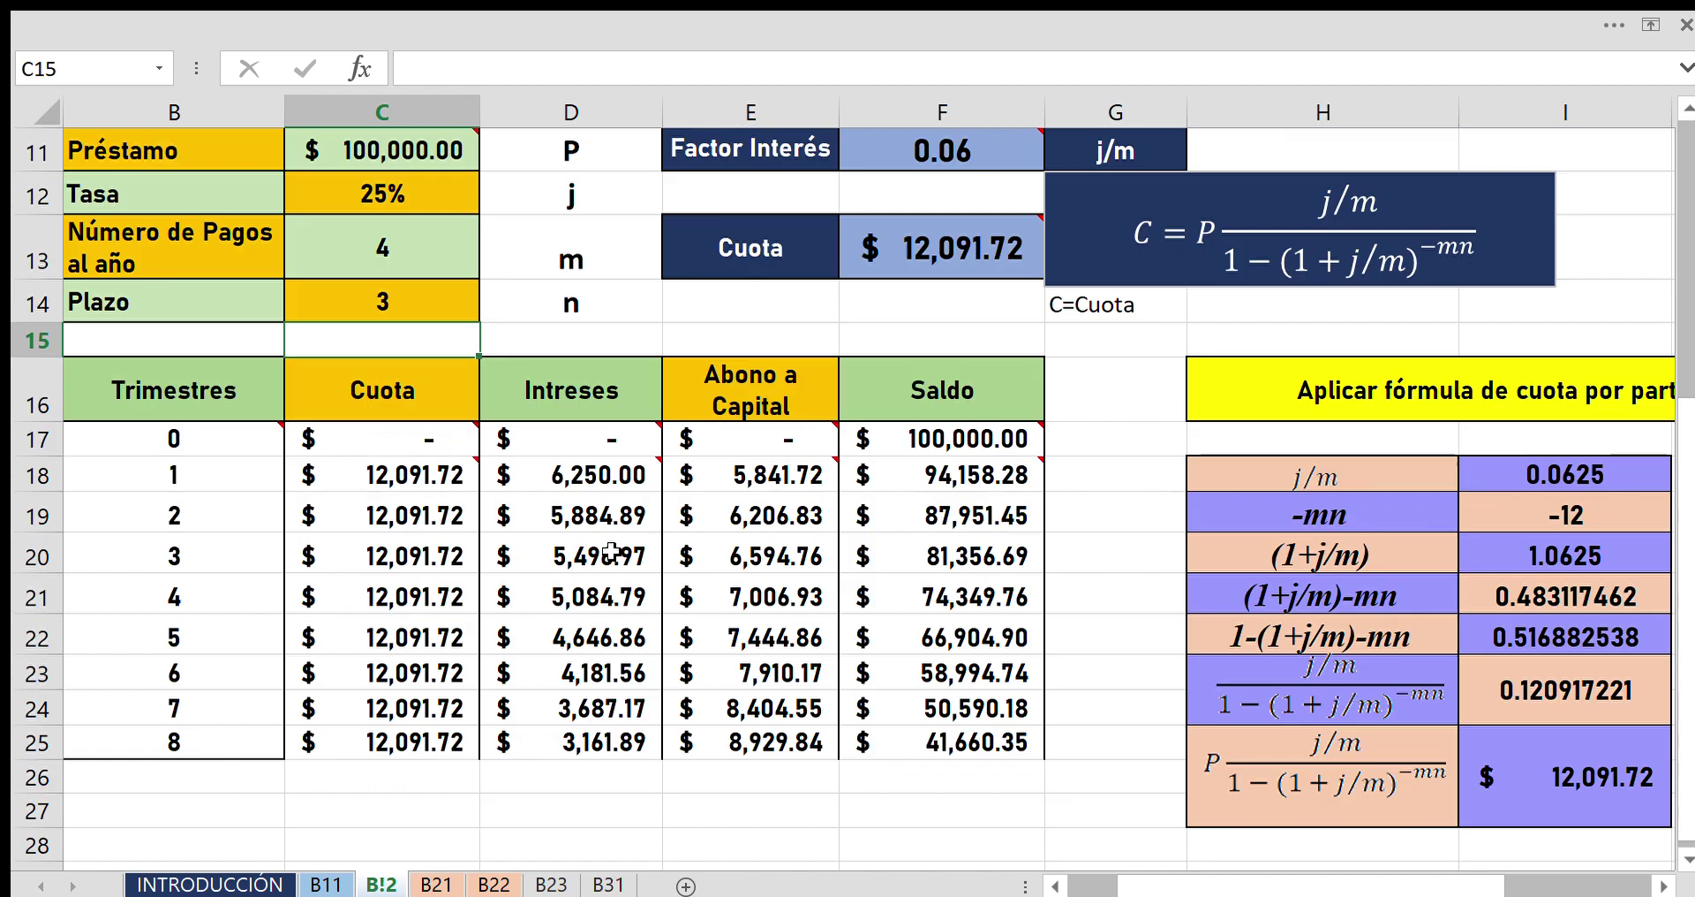
{"action": "left_click", "coordinate": [427, 423]}
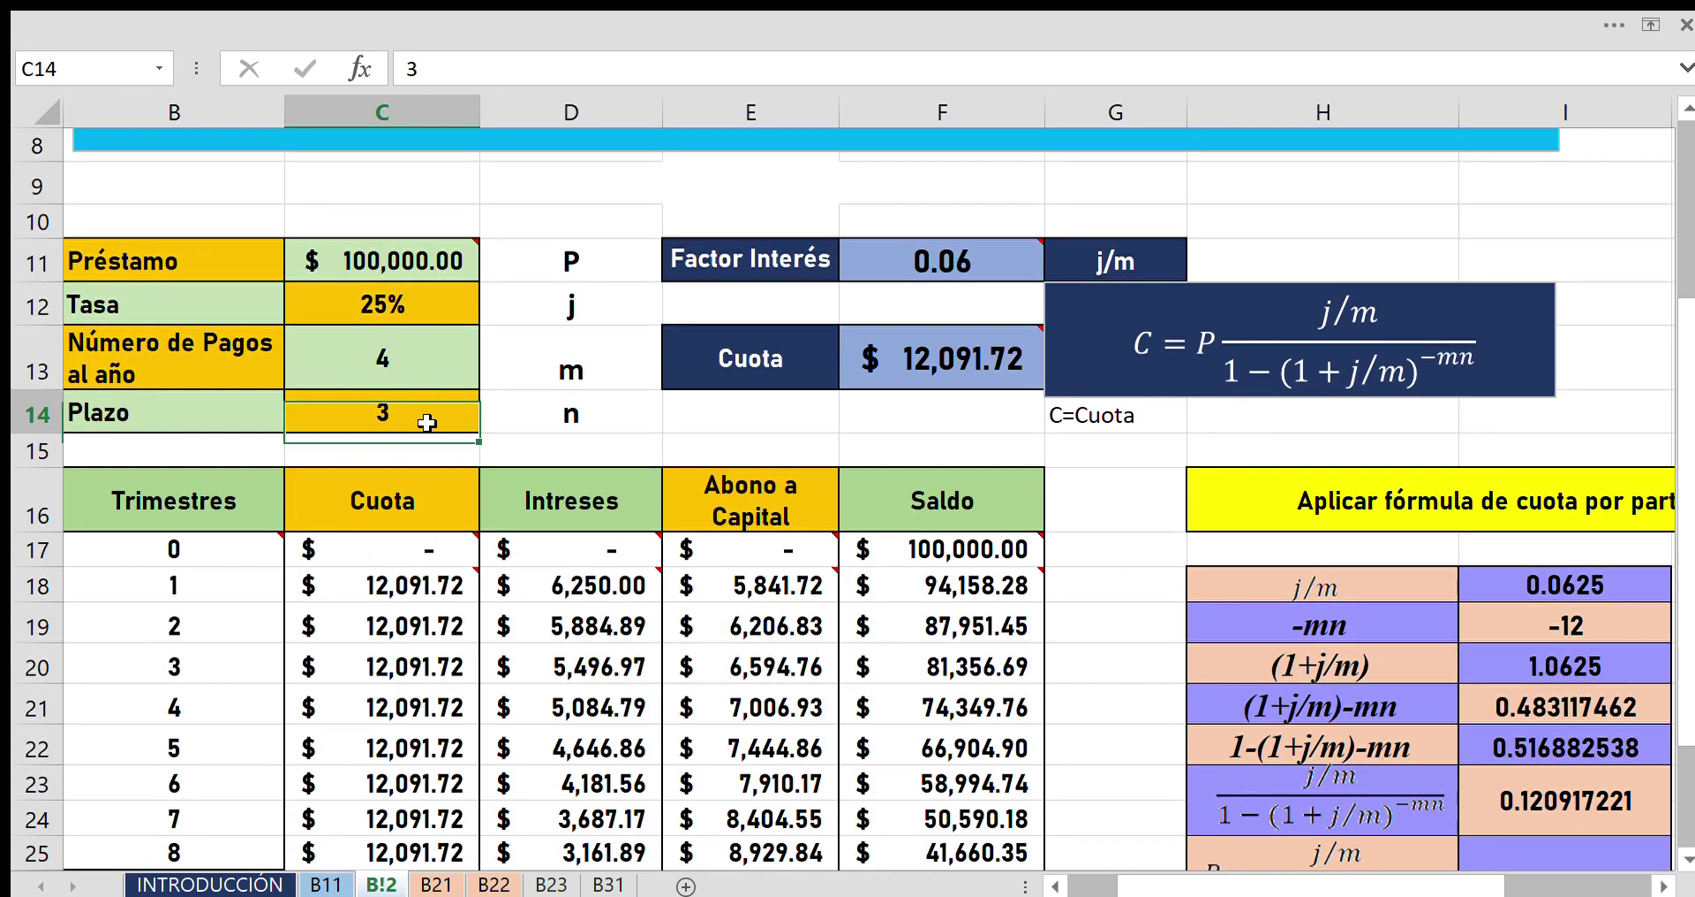
{"action": "type", "text": "2"}
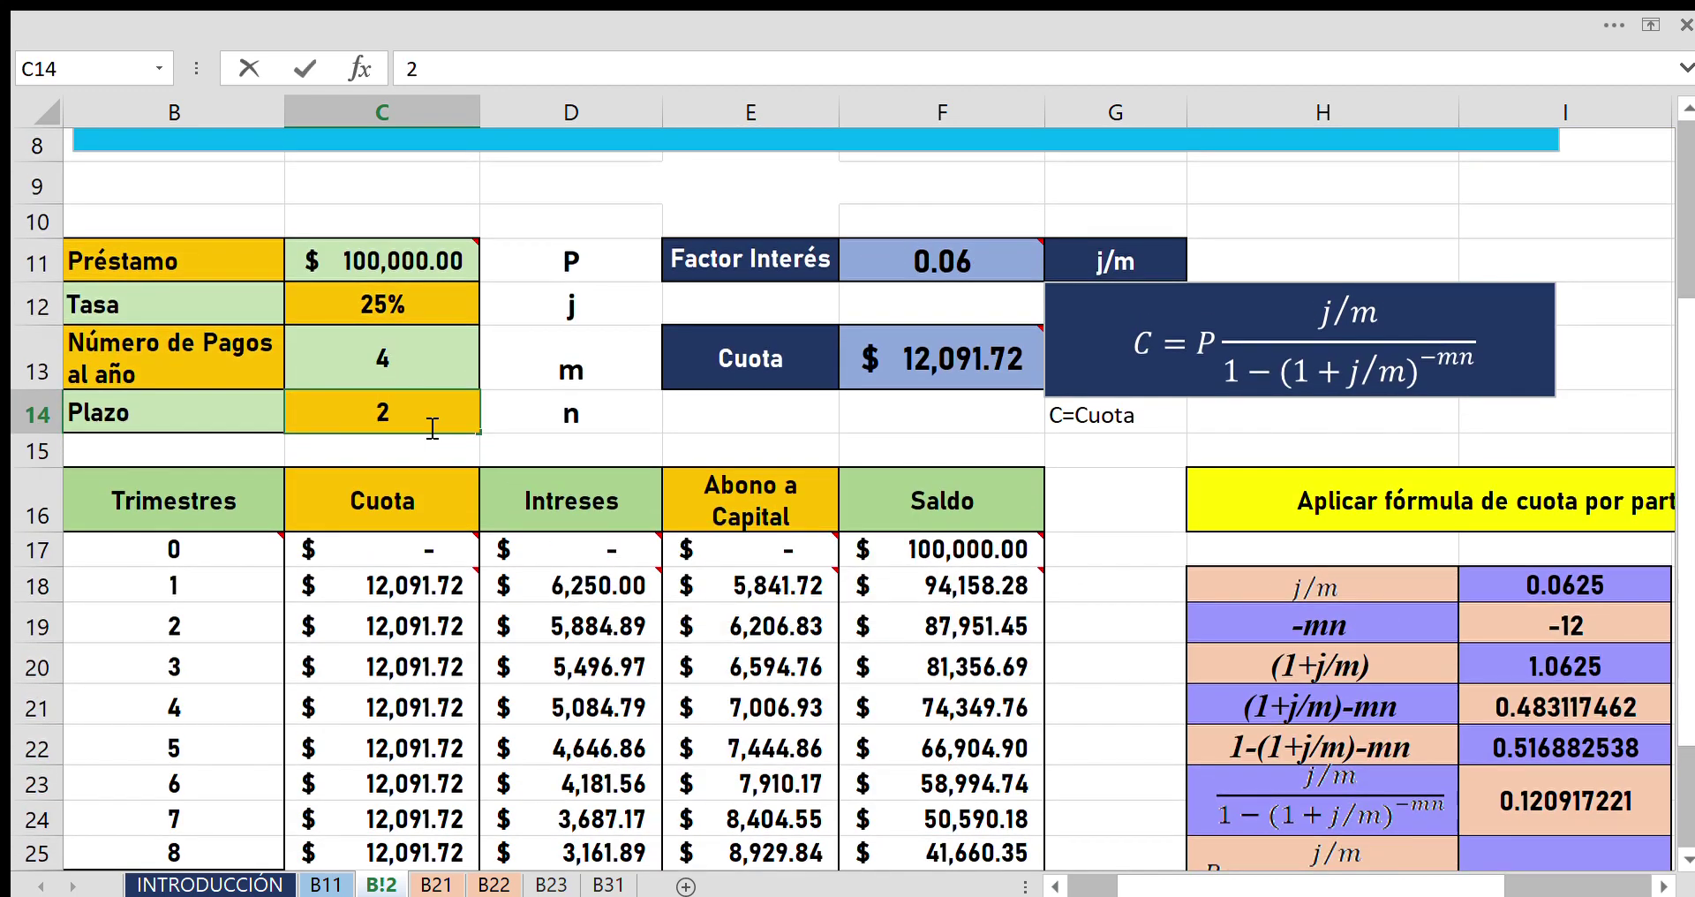
{"action": "key", "text": "Return"}
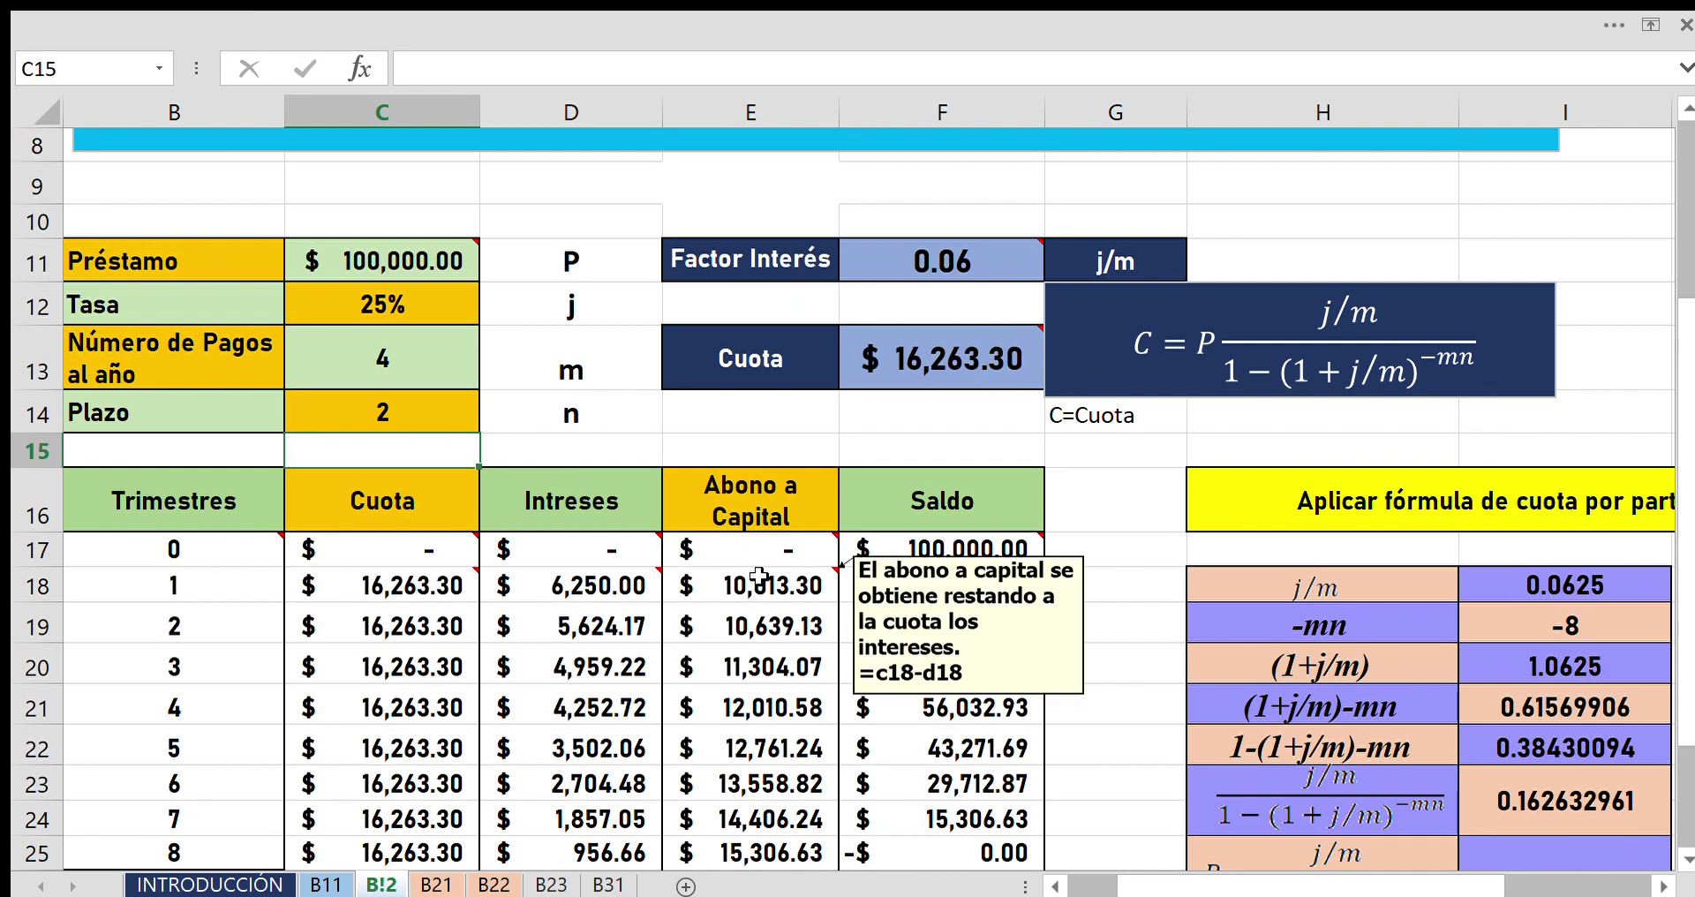
{"action": "scroll", "coordinate": [759, 581], "scroll_direction": "down", "scroll_amount": 1}
{"action": "scroll", "coordinate": [759, 576], "scroll_direction": "down", "scroll_amount": 1}
{"action": "left_click", "coordinate": [1003, 774]}
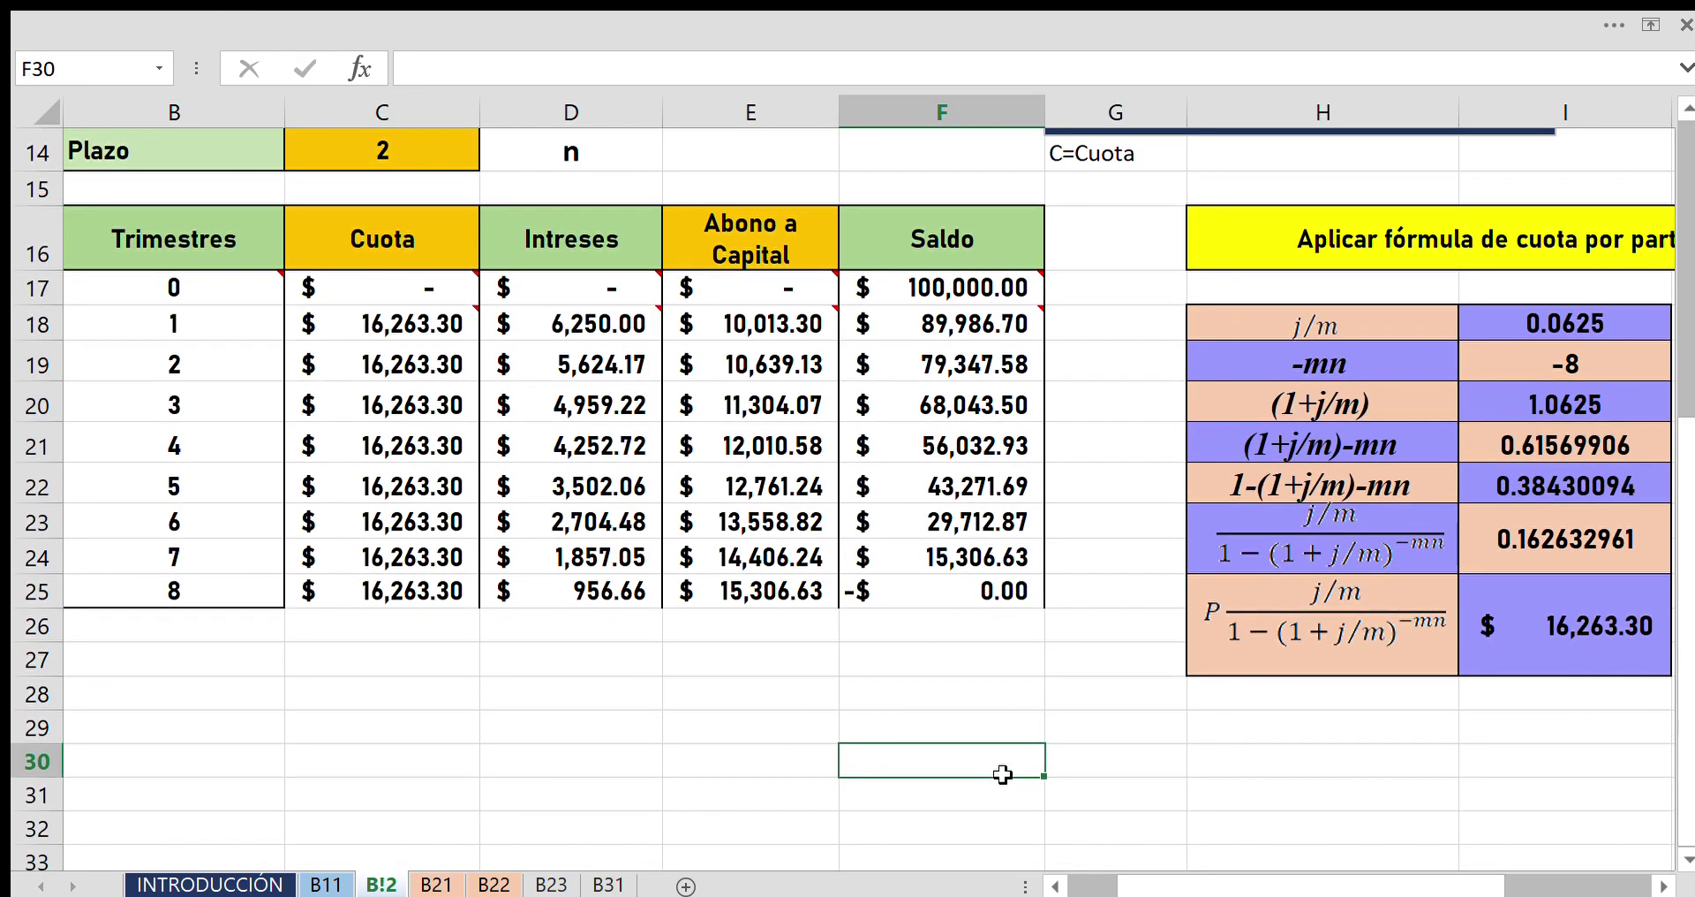
{"action": "scroll", "coordinate": [1002, 774], "scroll_direction": "up", "scroll_amount": 1}
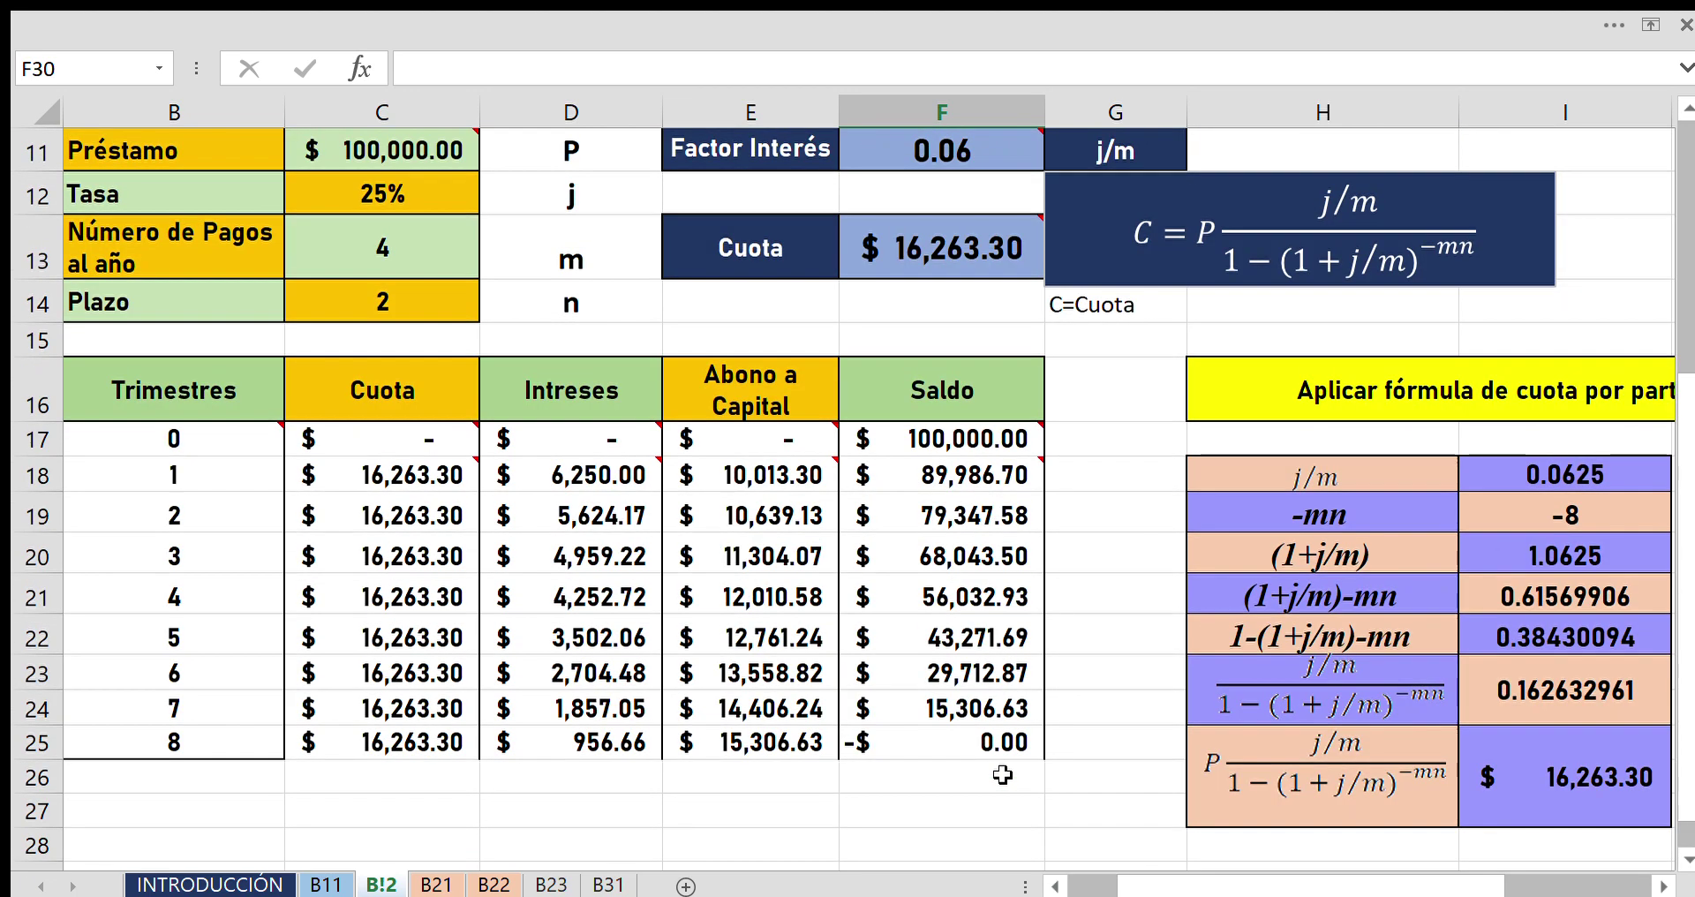